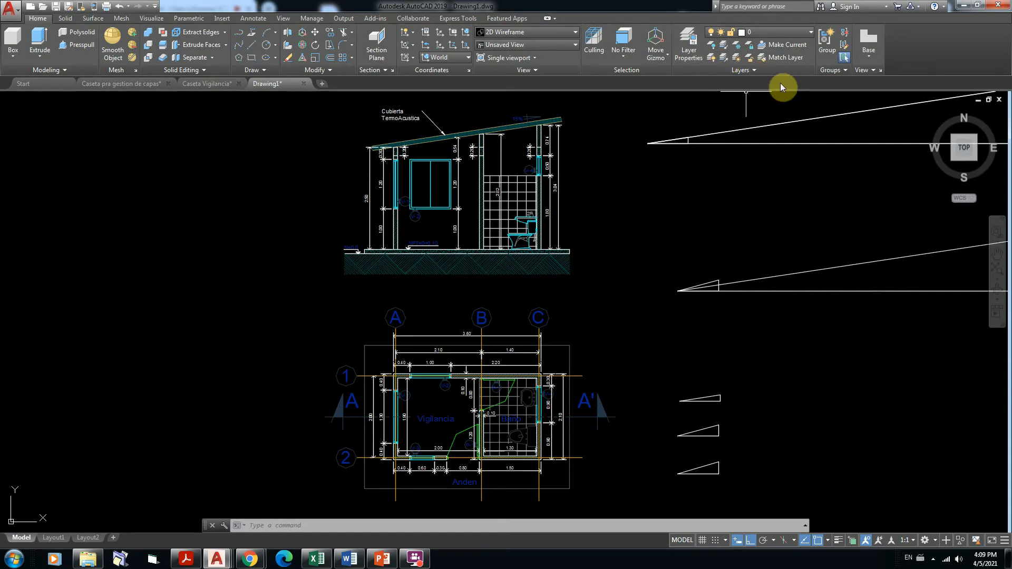
Switch to the Google Meet call in Chrome to check it, return to Drawing1.dwg in AutoCAD and dismiss the presentation notification.
left_click(756, 70)
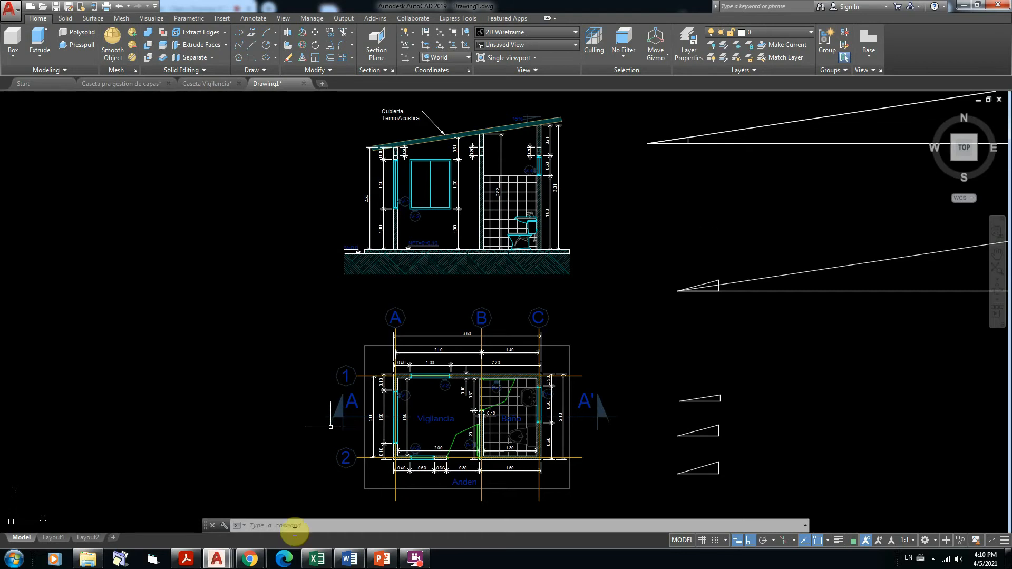
mouse_move(243, 551)
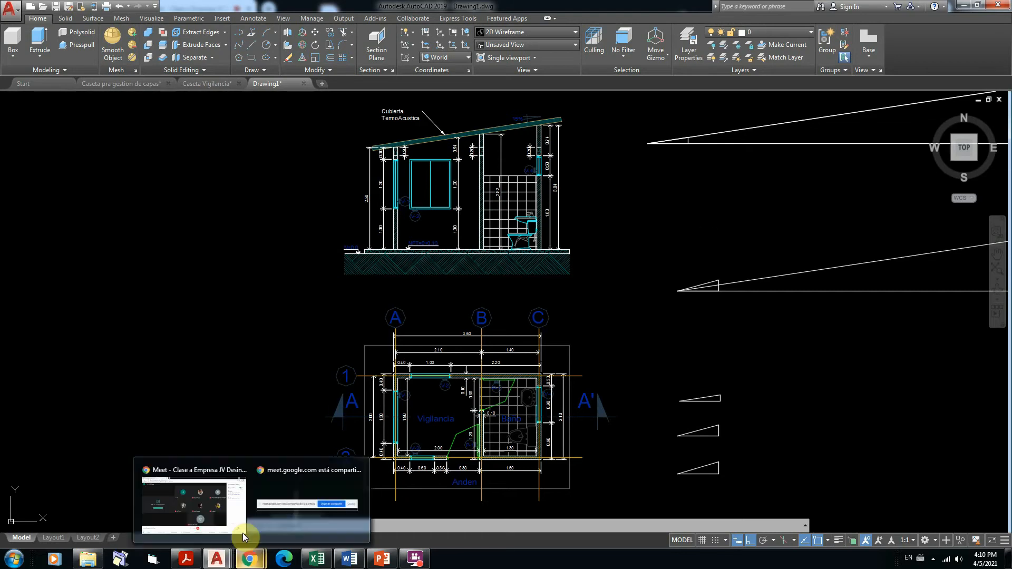
left_click(223, 508)
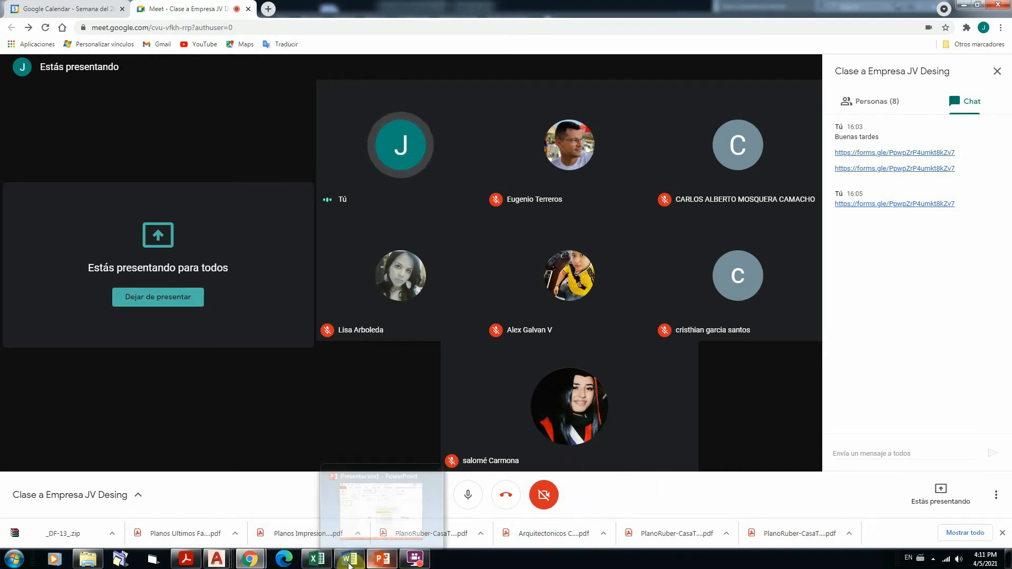
mouse_move(257, 560)
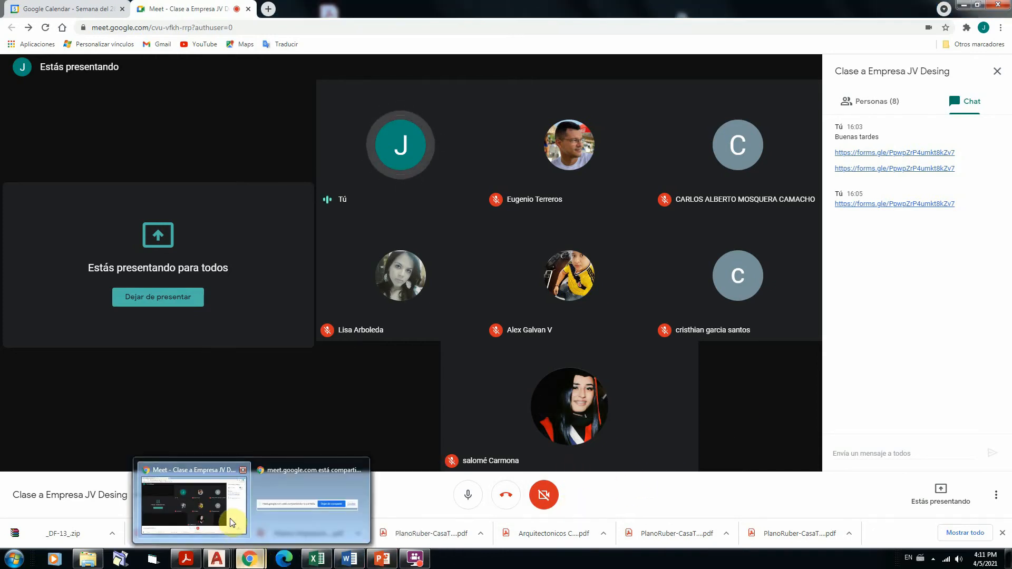
mouse_move(217, 559)
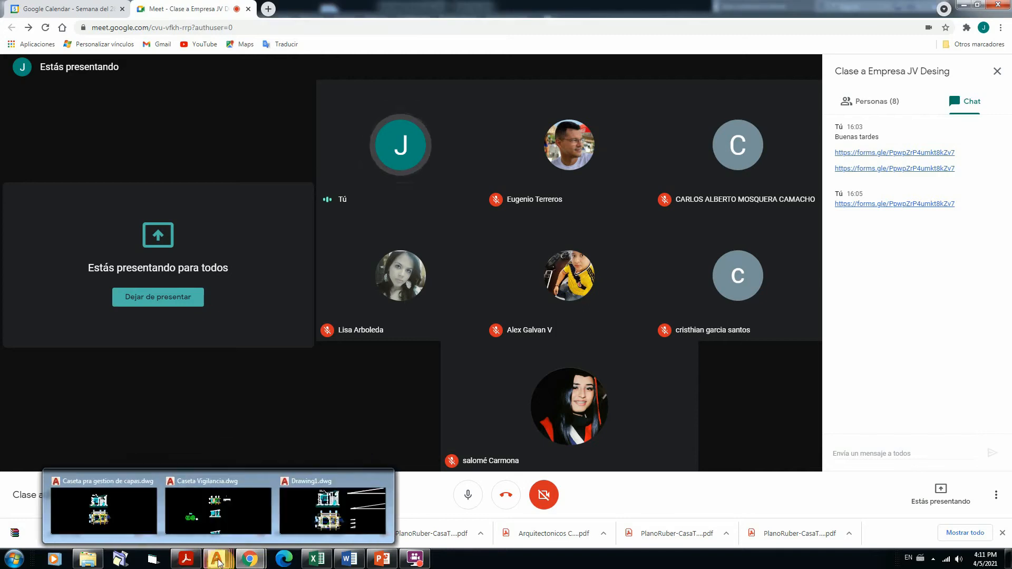
left_click(302, 518)
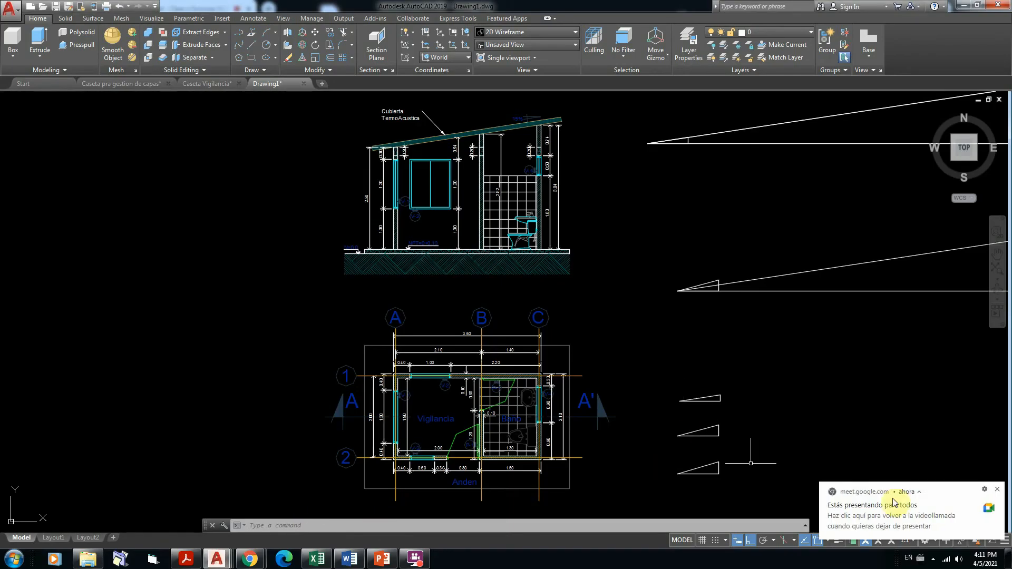
left_click(999, 492)
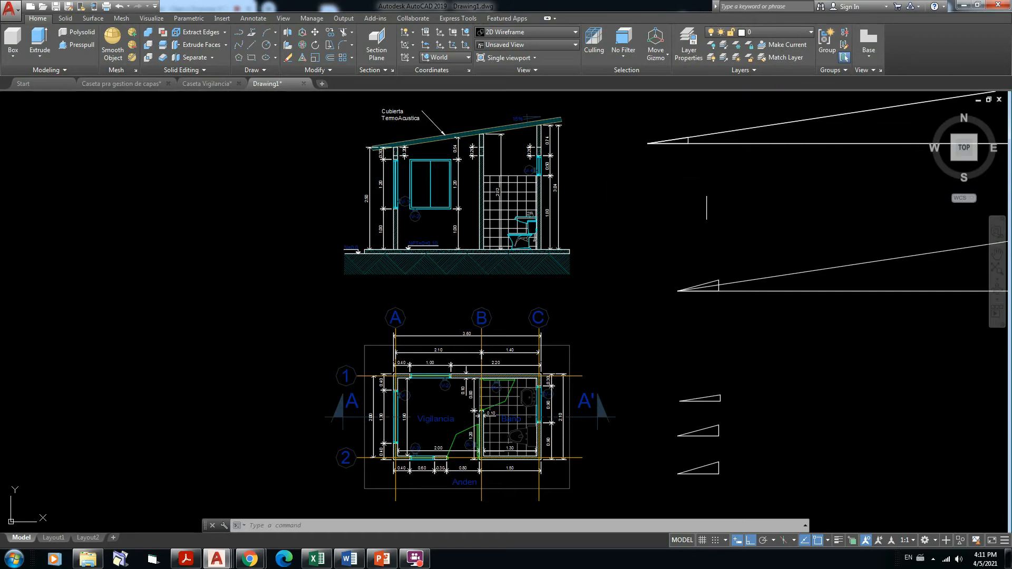
Erase the slope triangles and the 9° angle dimension beside the guardhouse section and floor plan.
scroll(706, 196, "down", 5)
middle_click_drag(786, 208, 538, 267)
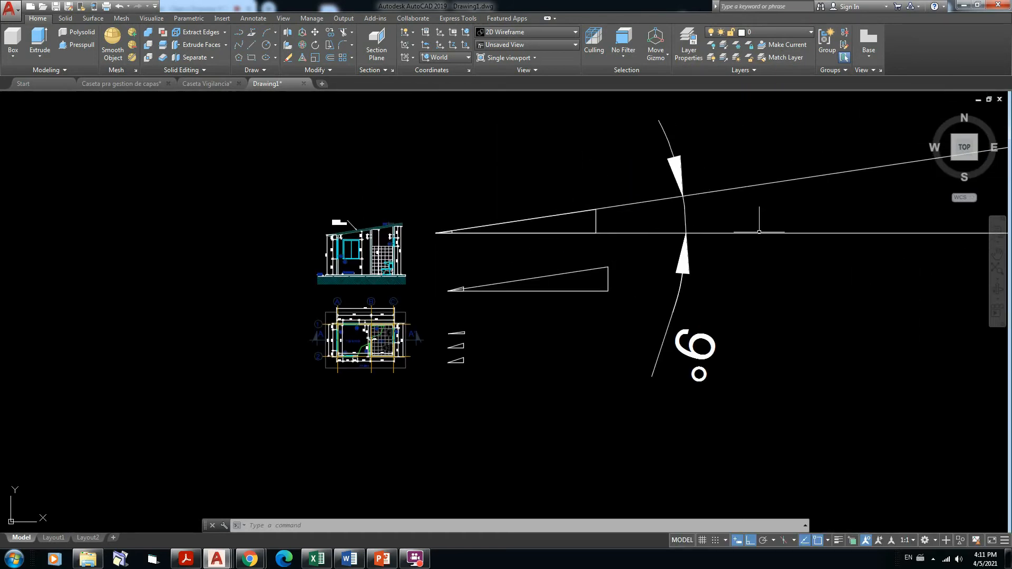
scroll(759, 231, "down", 3)
mouse_move(817, 226)
middle_mouse_down()
mouse_move(433, 270)
mouse_move(511, 262)
middle_mouse_up()
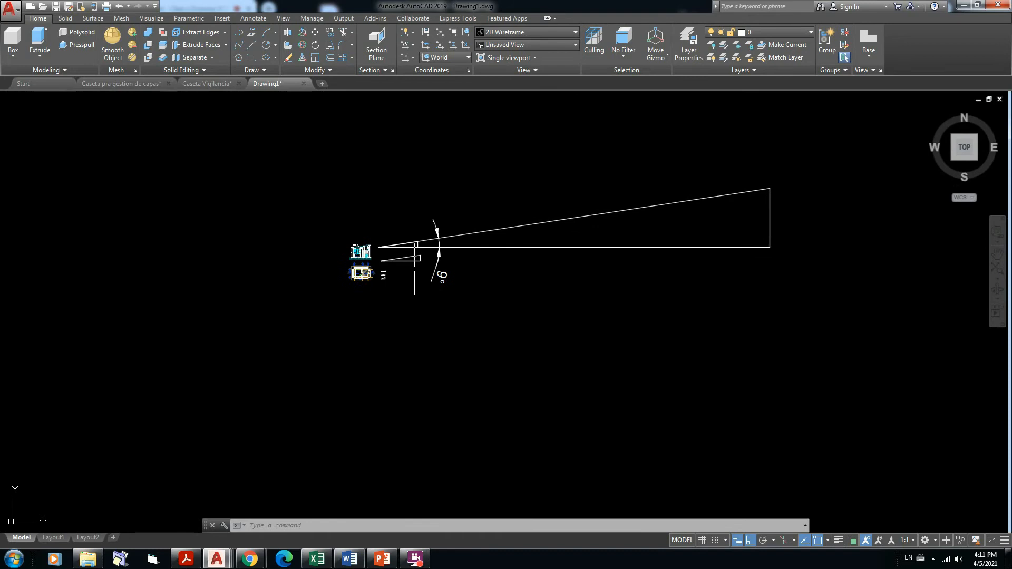
scroll(416, 258, "up", 6)
middle_click_drag(451, 220, 591, 264)
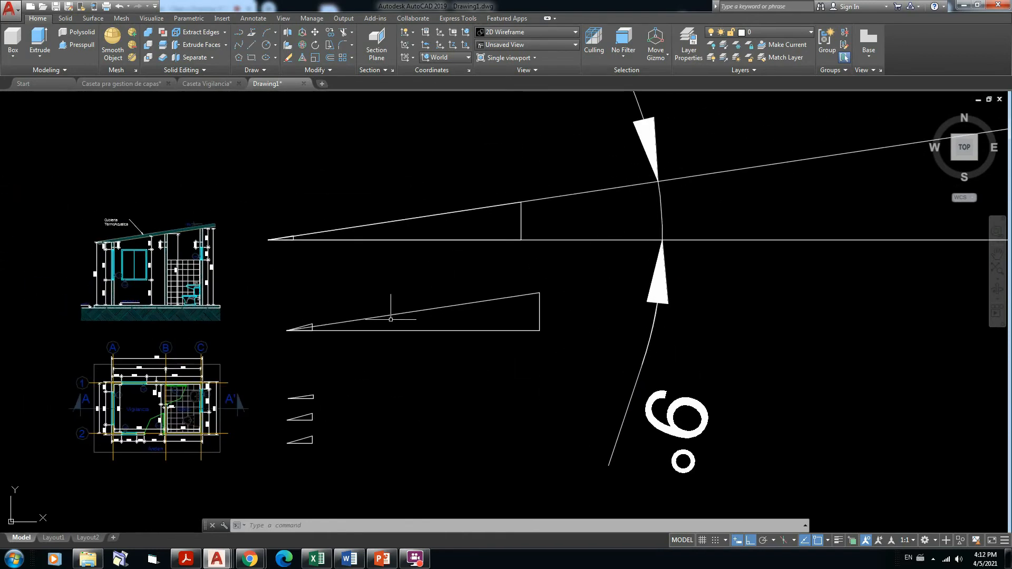
scroll(389, 330, "down", 3)
middle_click_drag(451, 346, 393, 335)
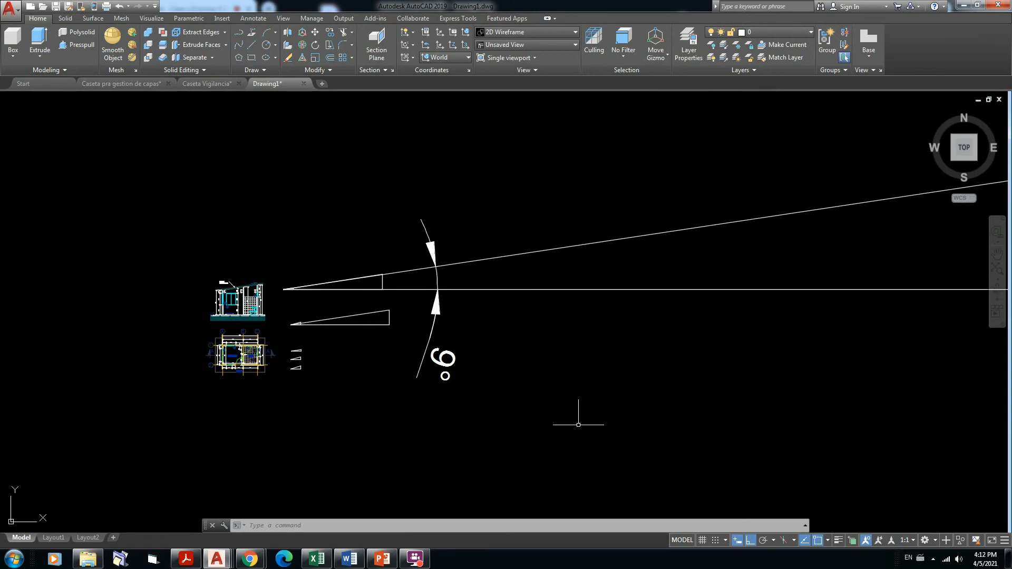
left_click(584, 422)
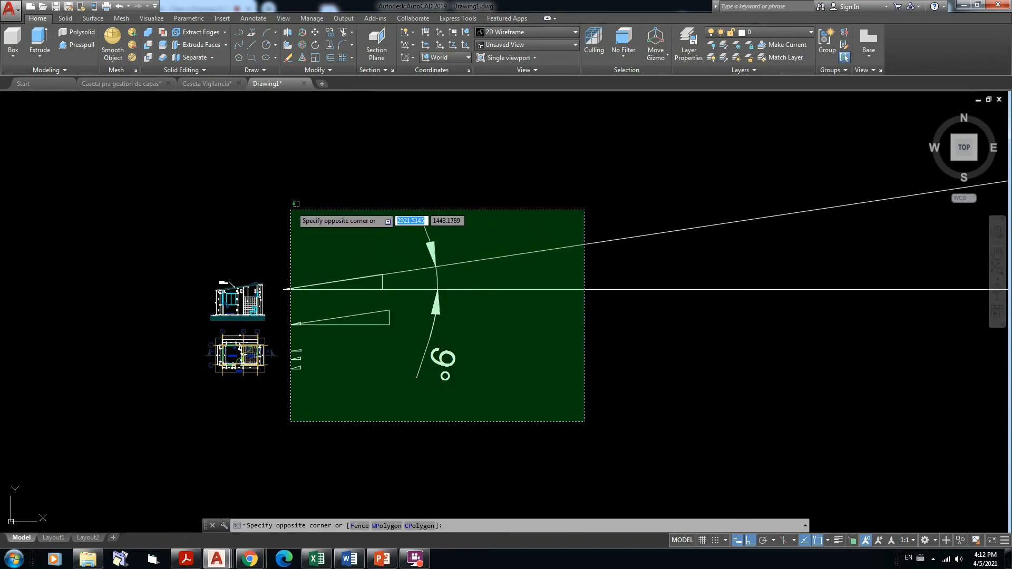
left_click(289, 208)
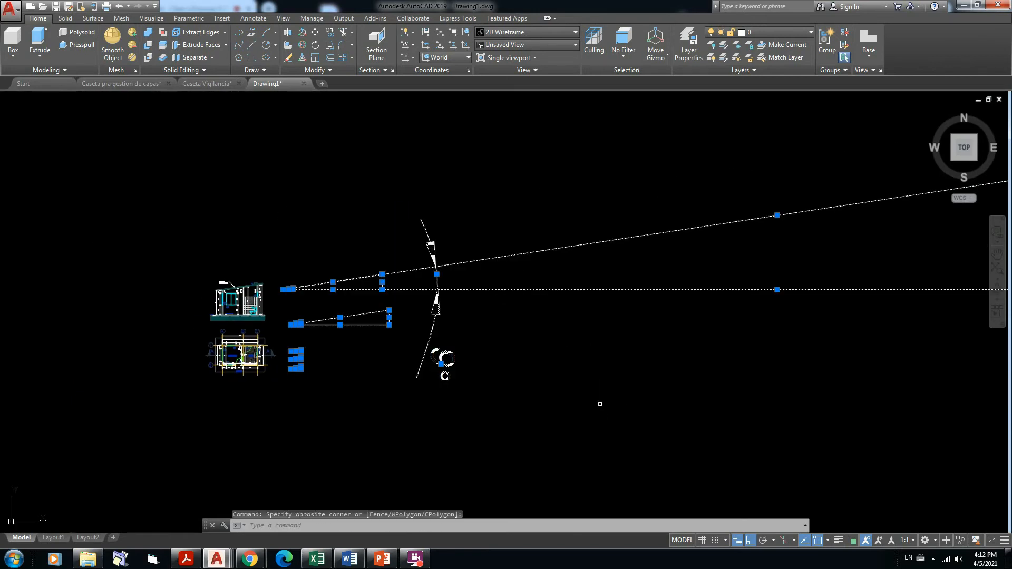
key("Delete")
Erase the leftover vertical line far from the guardhouse drawings and bring the section and plan back into view.
scroll(515, 274, "down", 6)
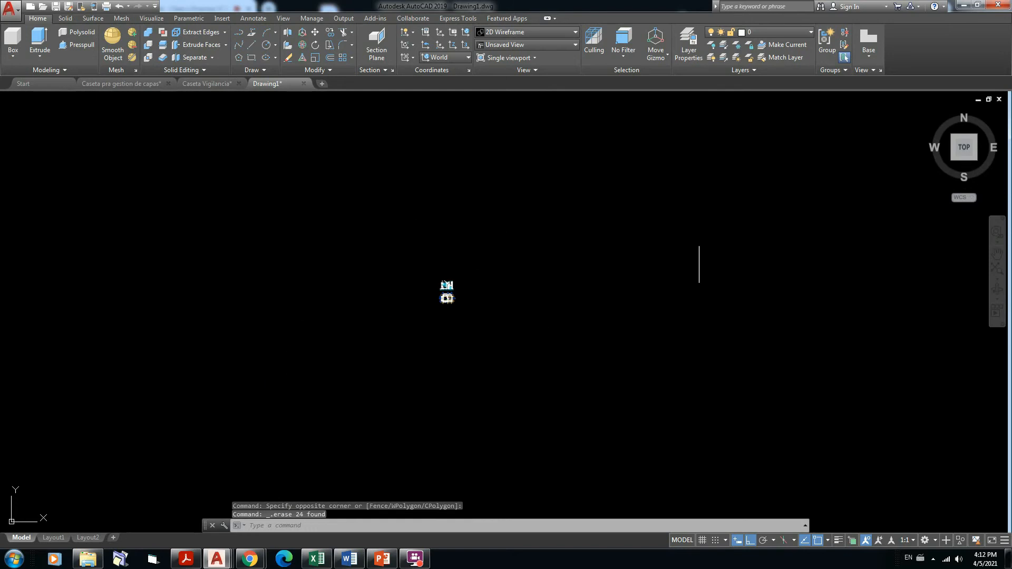
left_click(717, 305)
left_click(704, 257)
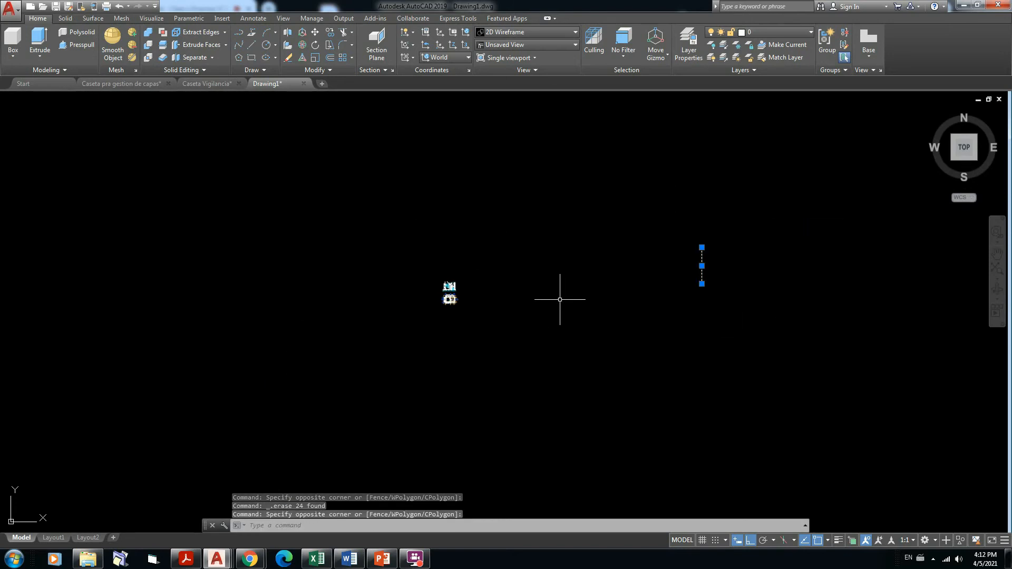
key("Delete")
scroll(536, 256, "down", 2)
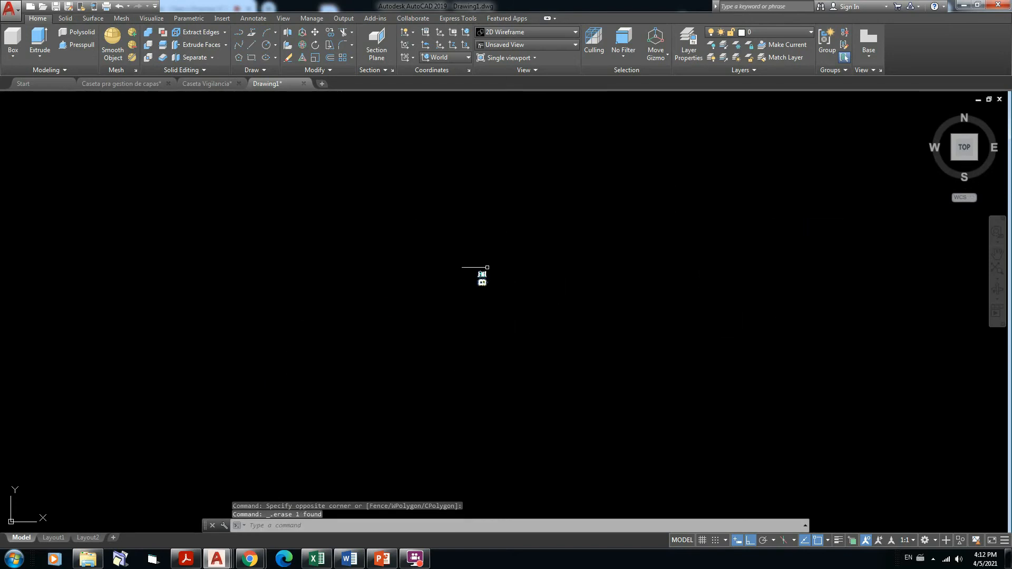
scroll(480, 274, "up", 4)
scroll(483, 293, "up", 8)
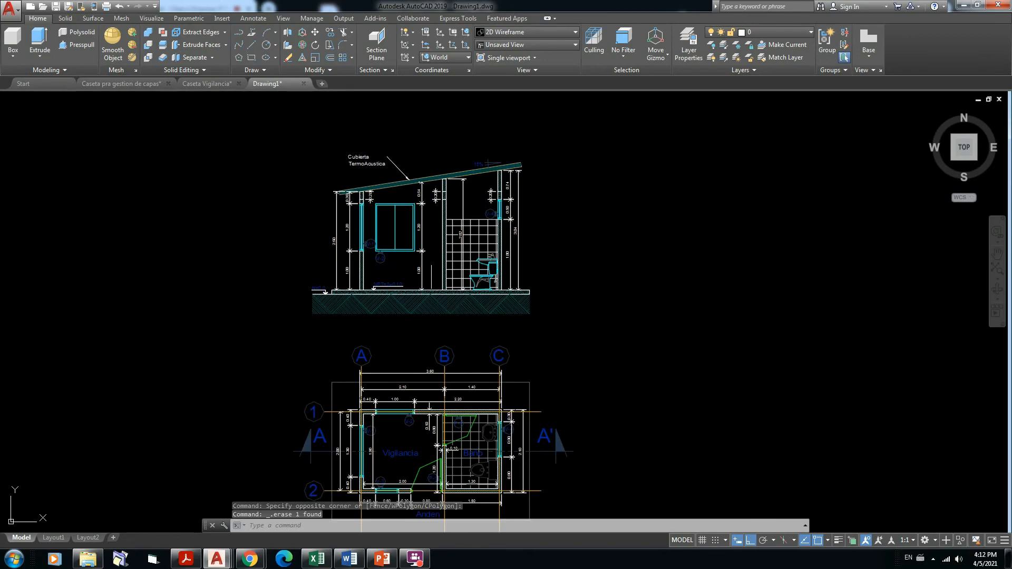
mouse_move(434, 259)
middle_mouse_down()
mouse_move(491, 223)
mouse_move(487, 214)
middle_mouse_up()
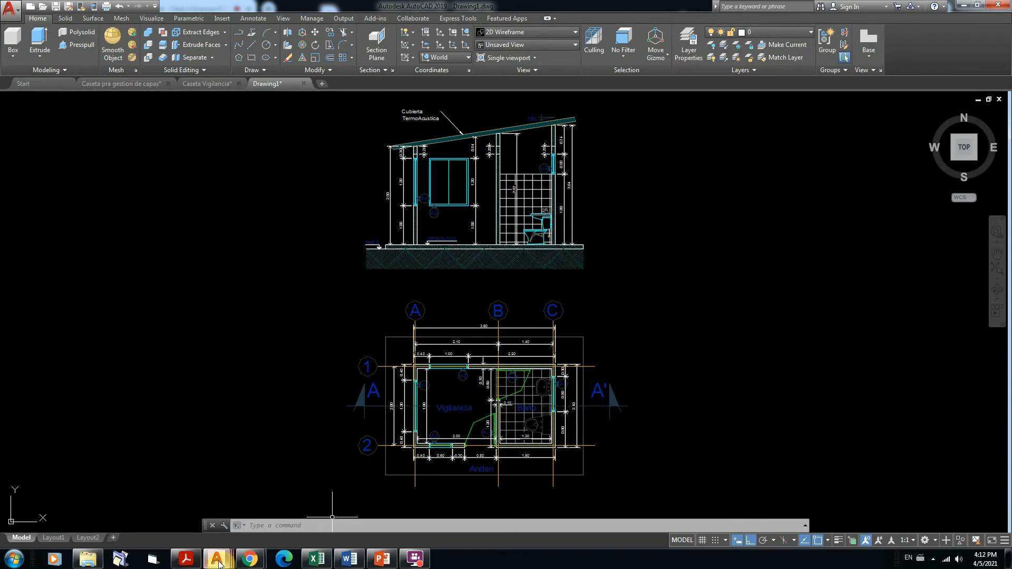
Switch to Chrome, look up CPNAA in a new tab and open the suggested cpnaa.gov.co guide and standards page.
mouse_move(250, 560)
left_click(233, 519)
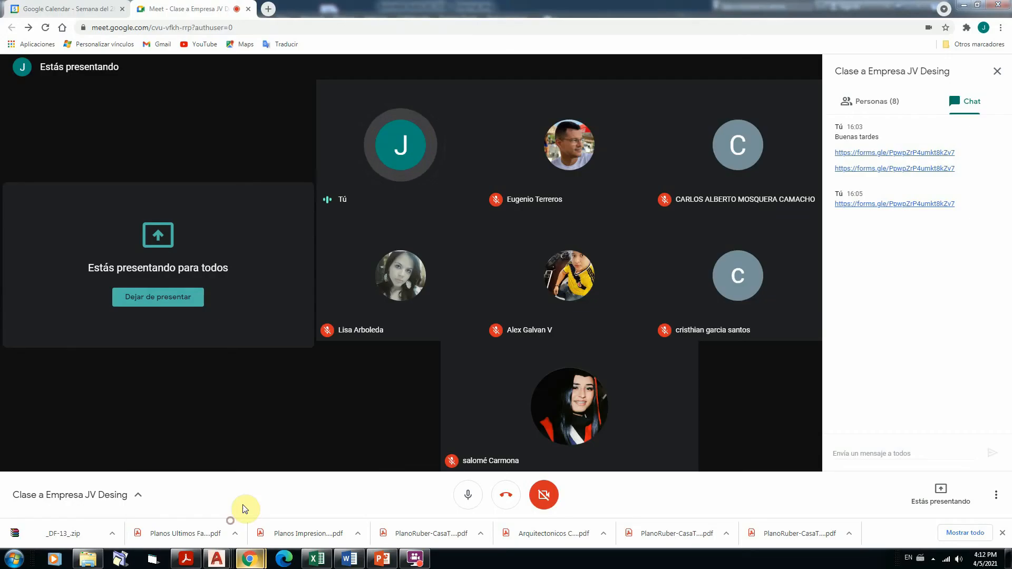
left_click(269, 10)
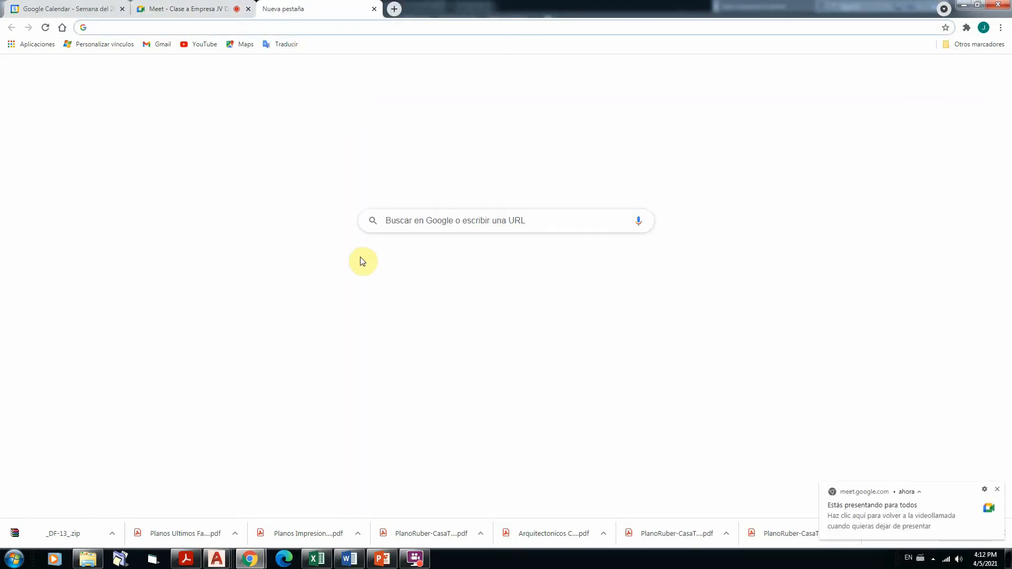
left_click(395, 225)
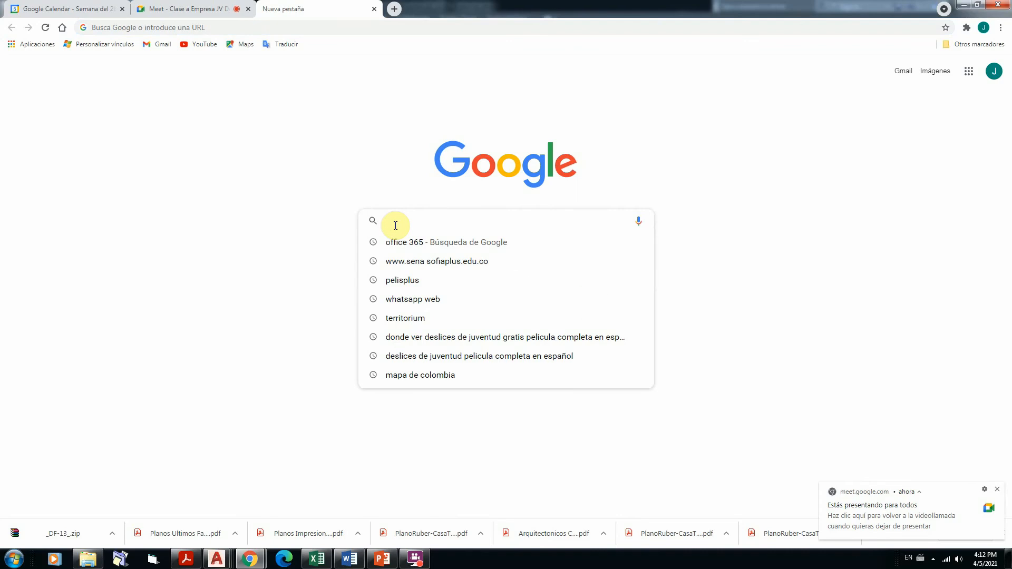
type("CPNAA")
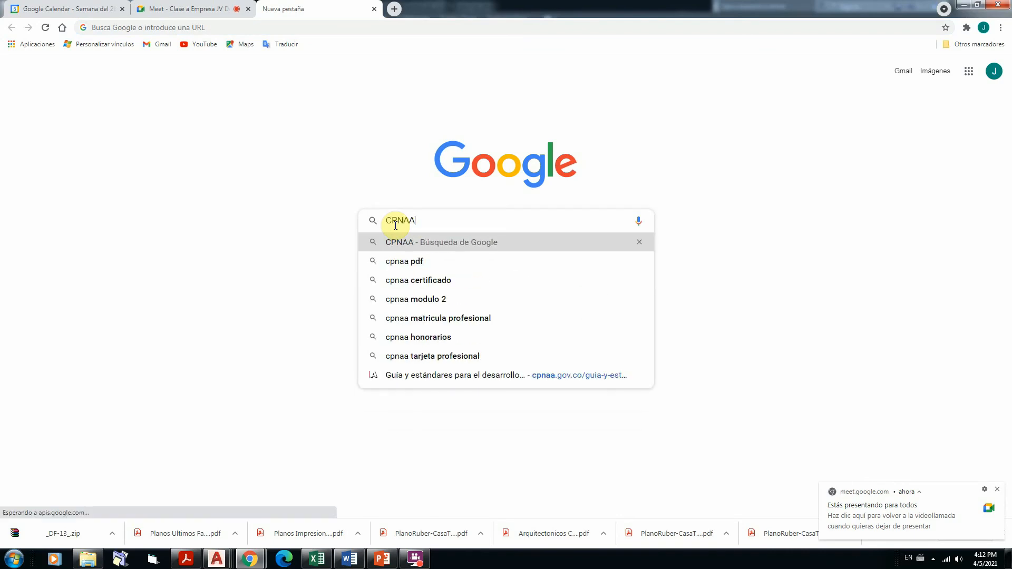
left_click(442, 374)
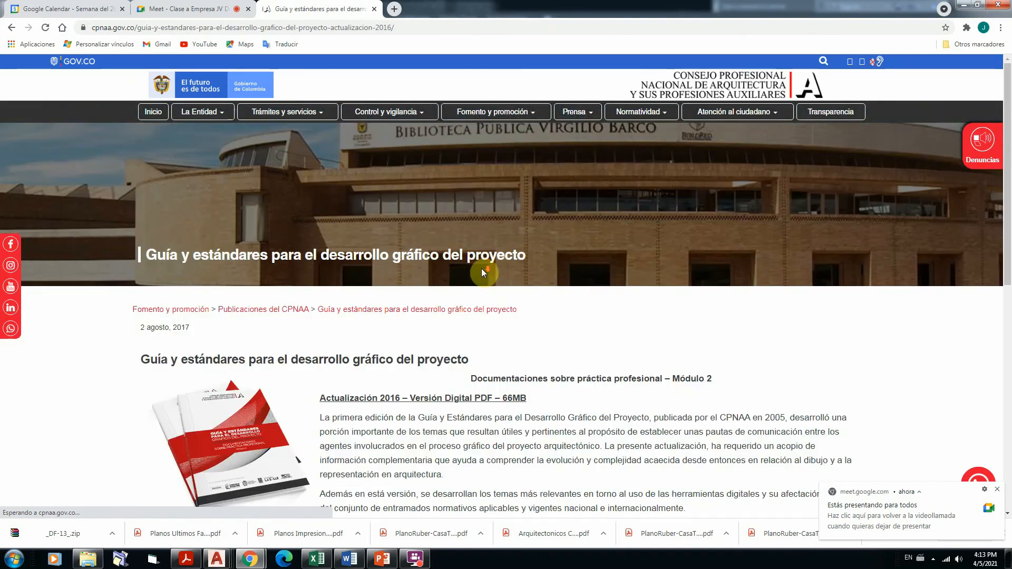
Open the full content of the embedded "Guía y estándares para el desarrollo gráfico del proyecto" on issuu.com.
scroll(482, 268, "down", 3)
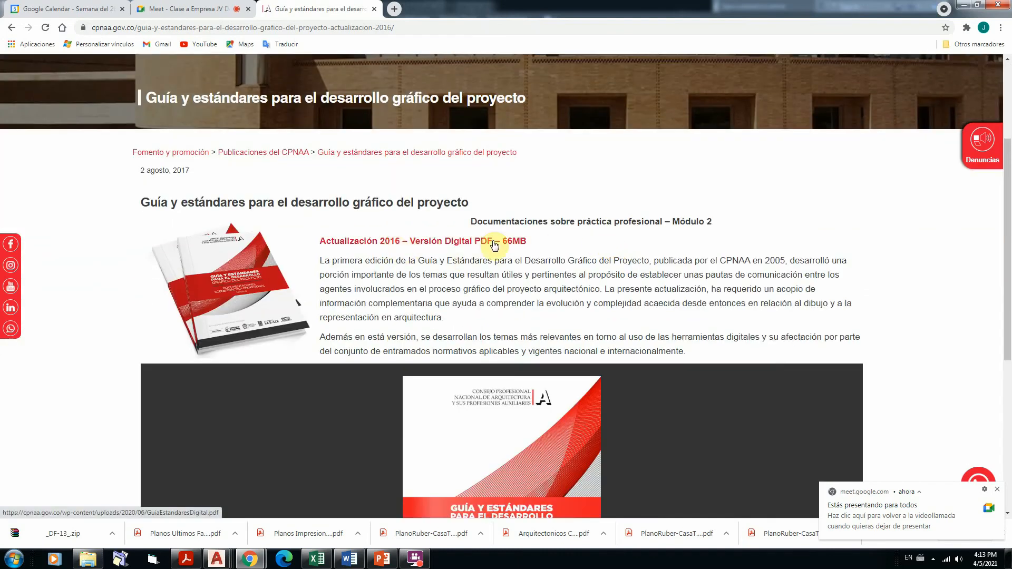
scroll(596, 276, "down", 3)
scroll(596, 276, "down", 2)
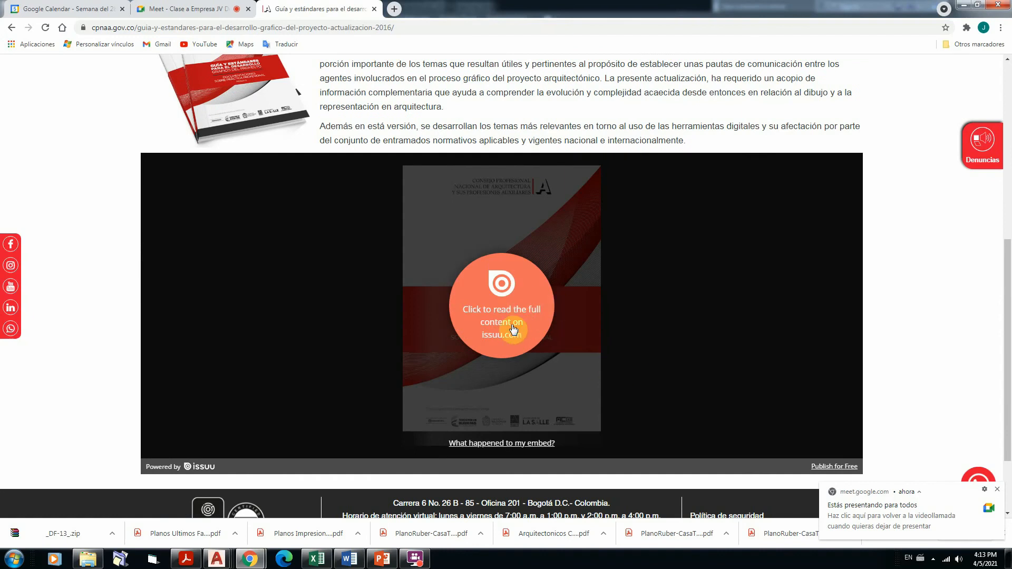
left_click(534, 321)
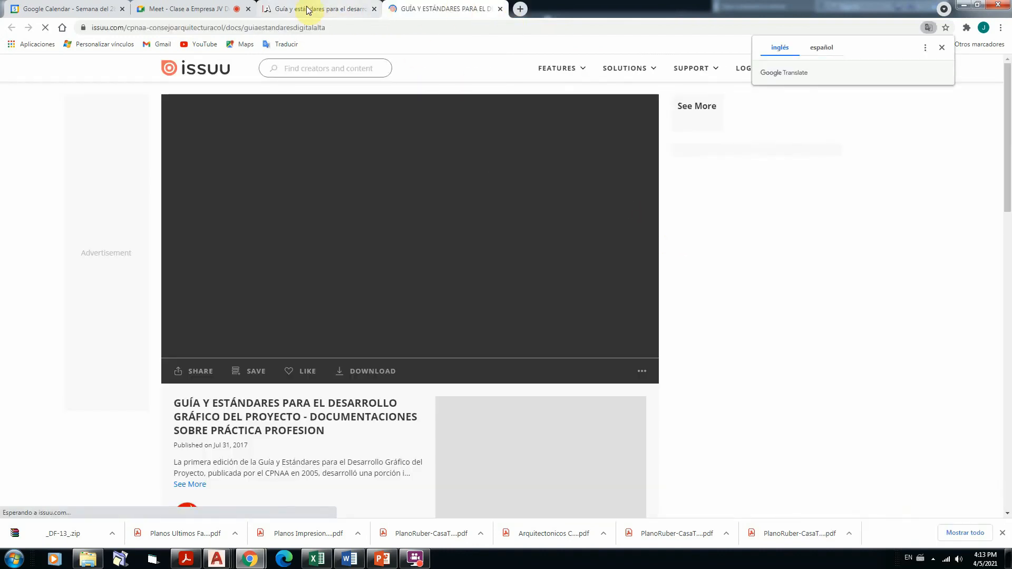
Return to the CPNAA web page and review the guide's title, description and PDF link while the issuu page loads.
left_click(316, 8)
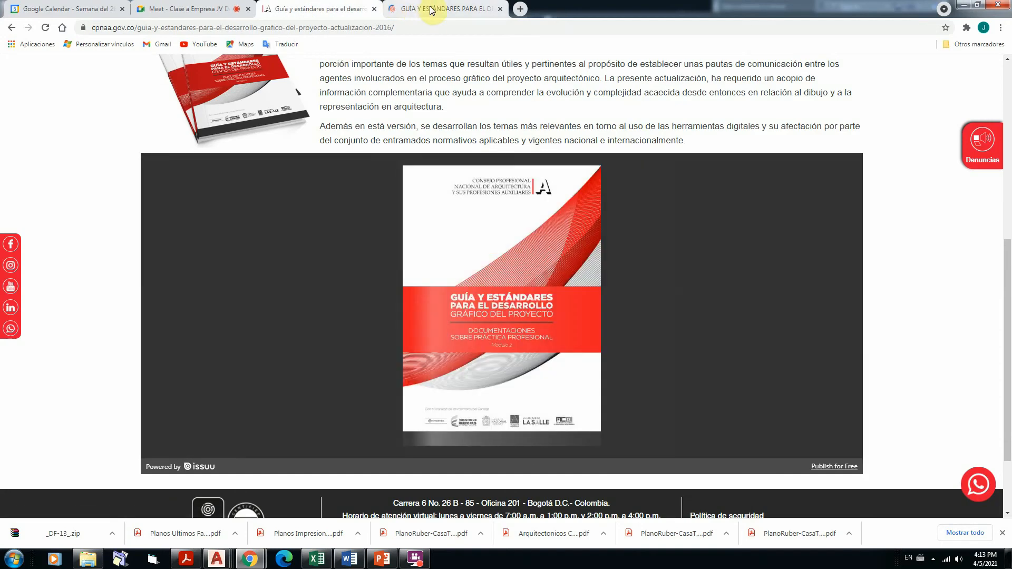
left_click(432, 9)
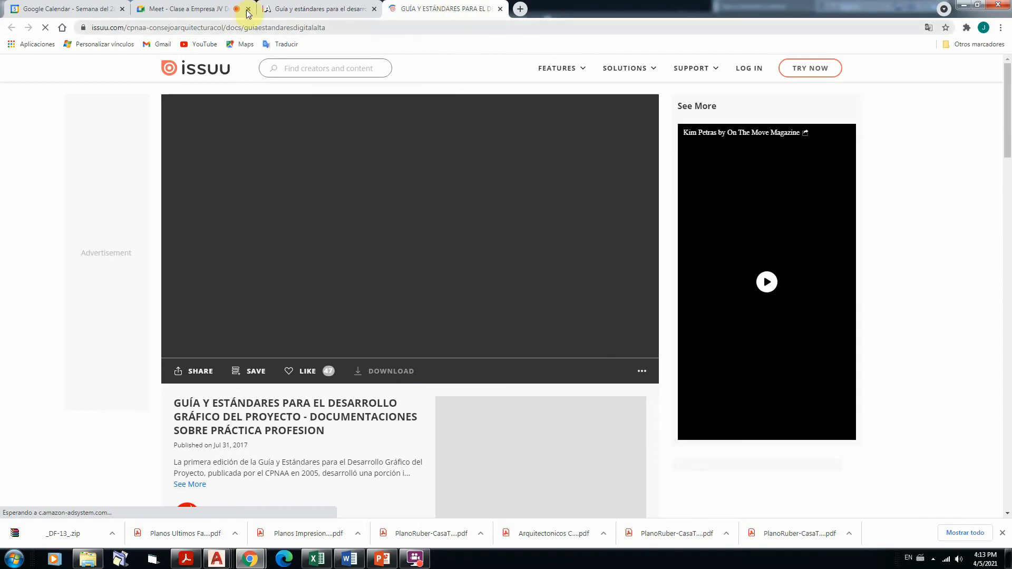
left_click(288, 7)
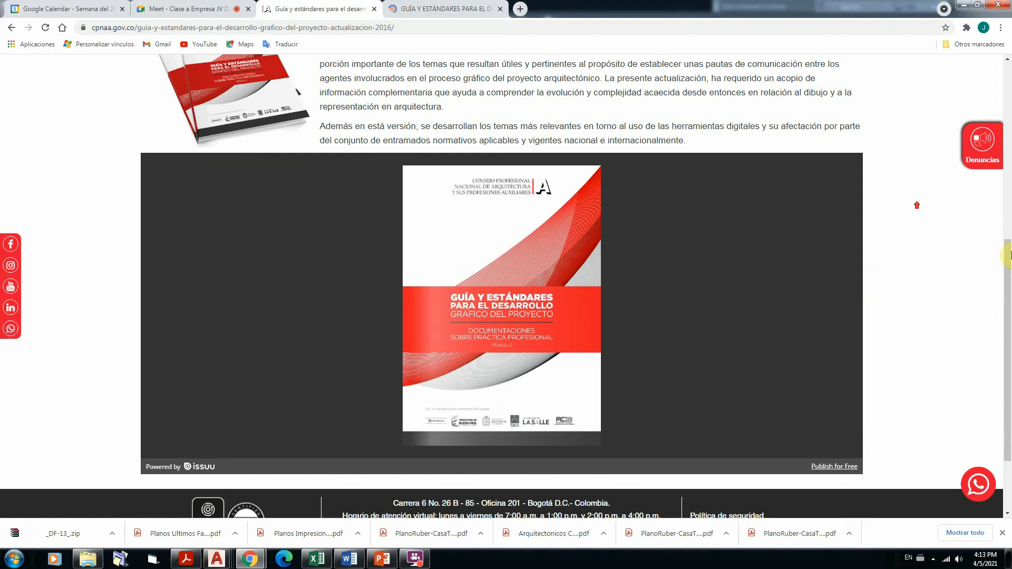
scroll(914, 207, "up", 7)
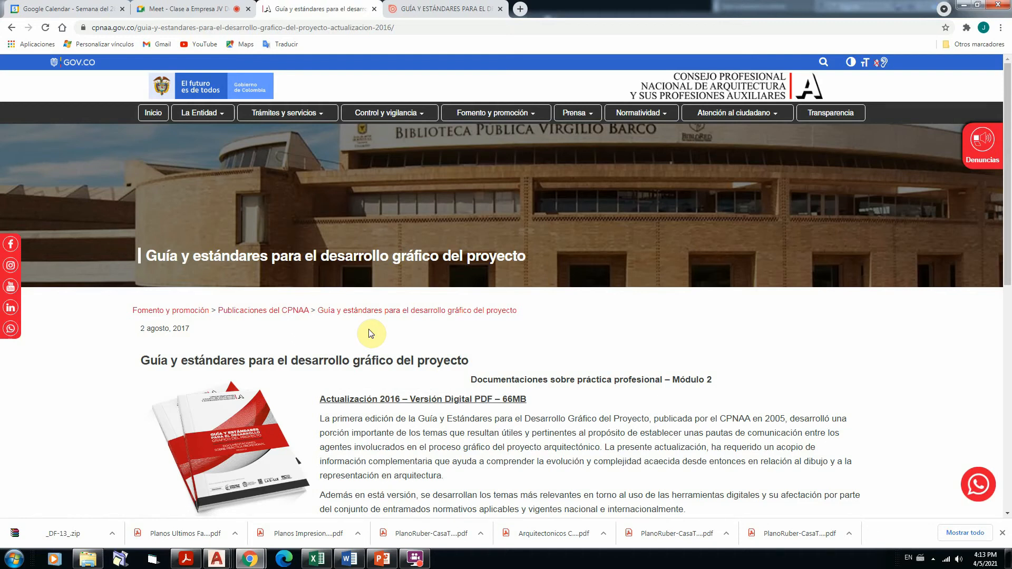
Page through the guide on issuu to the table of contents on pages 6-7 and show it full screen.
left_click(455, 18)
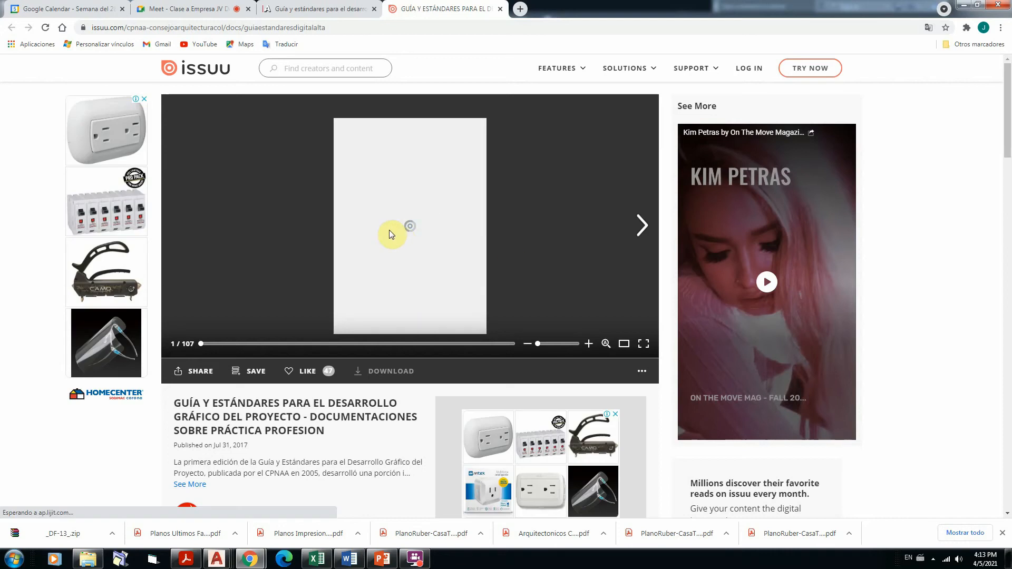
left_click(643, 228)
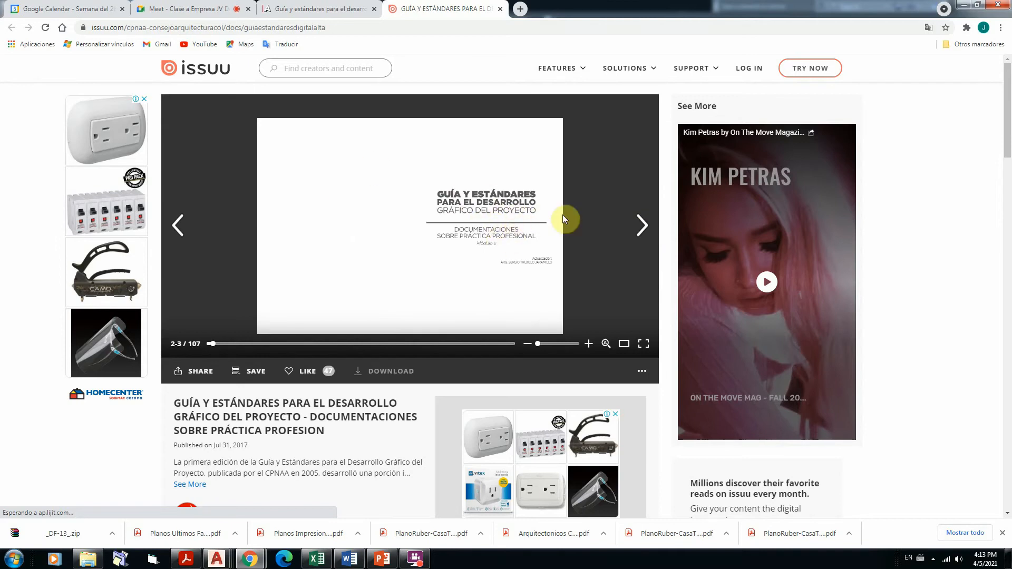
left_click(643, 226)
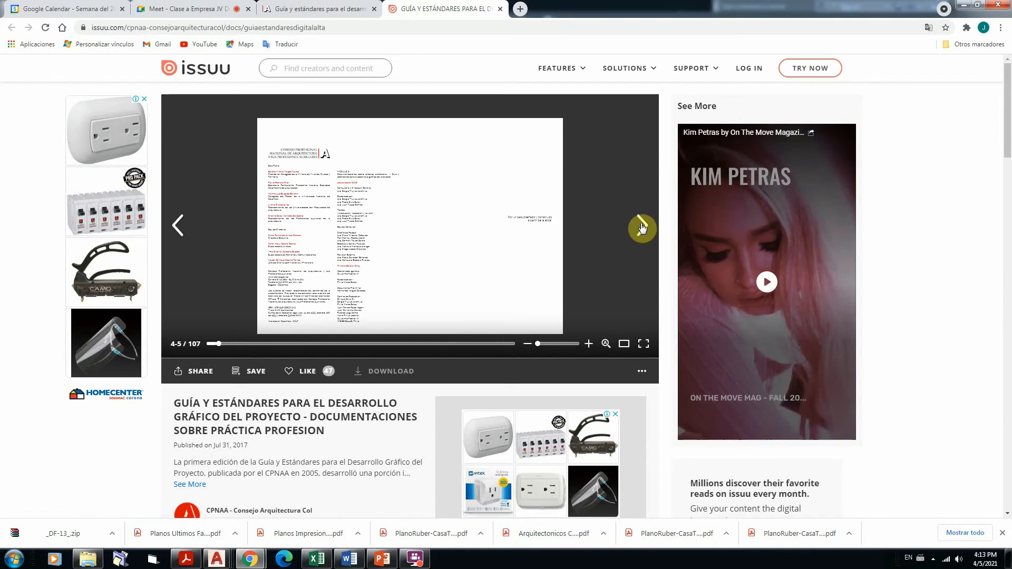
left_click(640, 227)
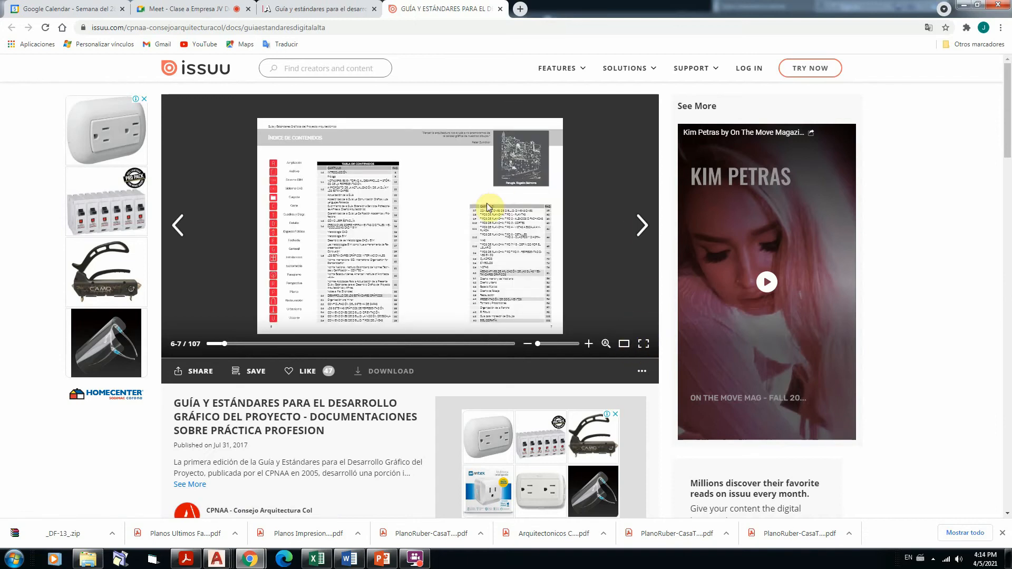
left_click(643, 346)
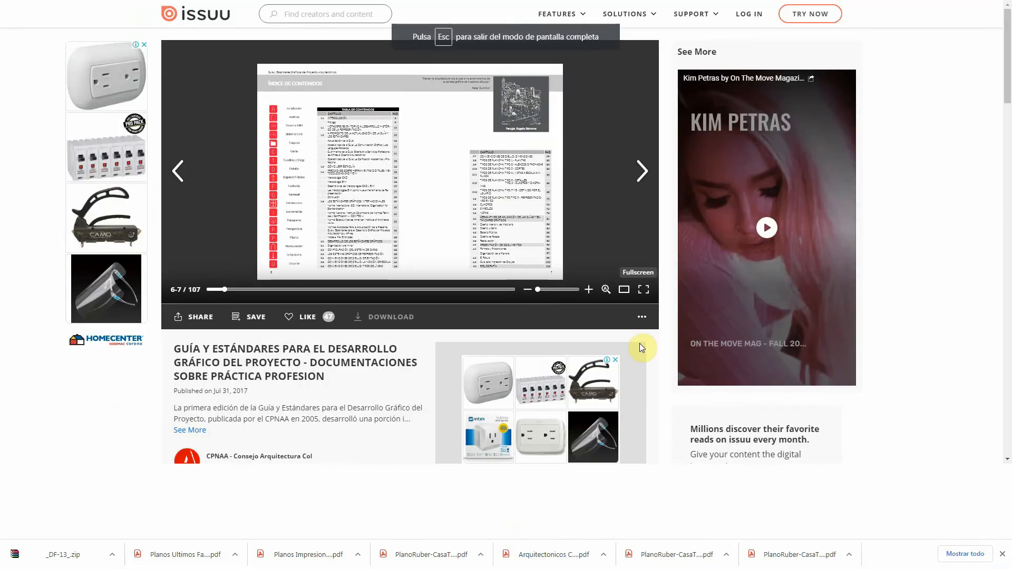
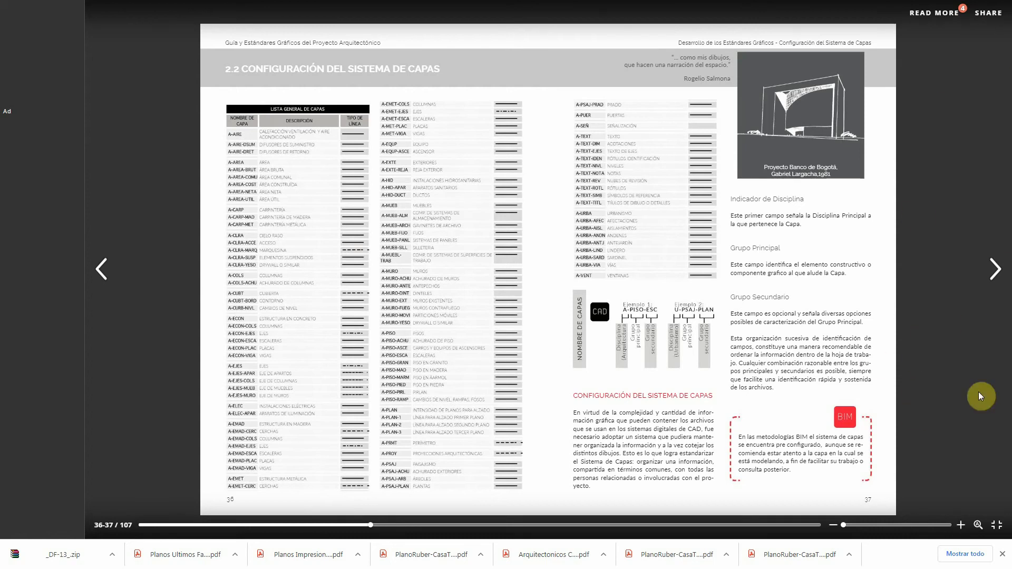
Leave the guide's full-screen view, switch to File Explorer and open the Curso JV Desing folder inside Varios.
left_click(995, 530)
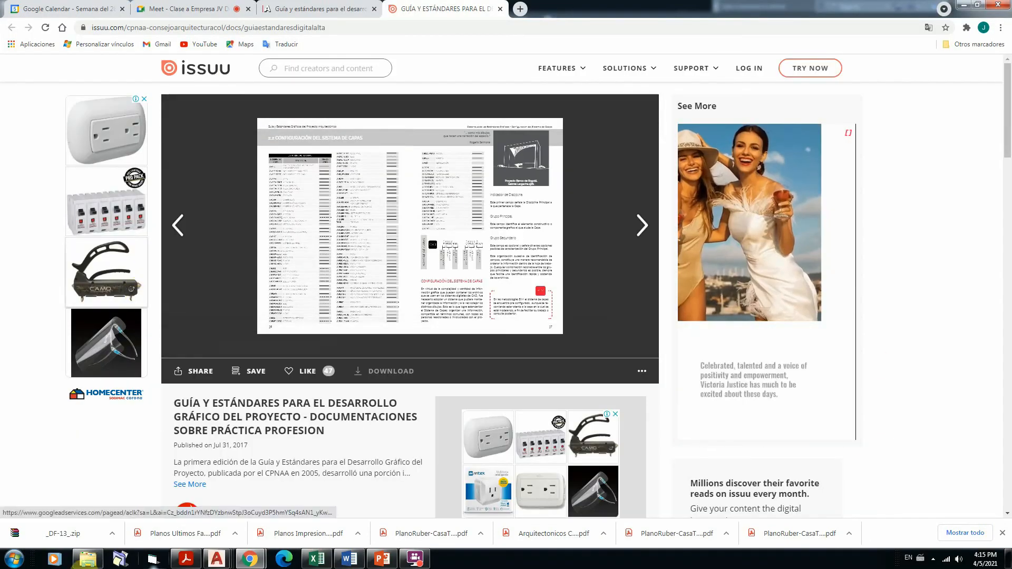
mouse_move(91, 563)
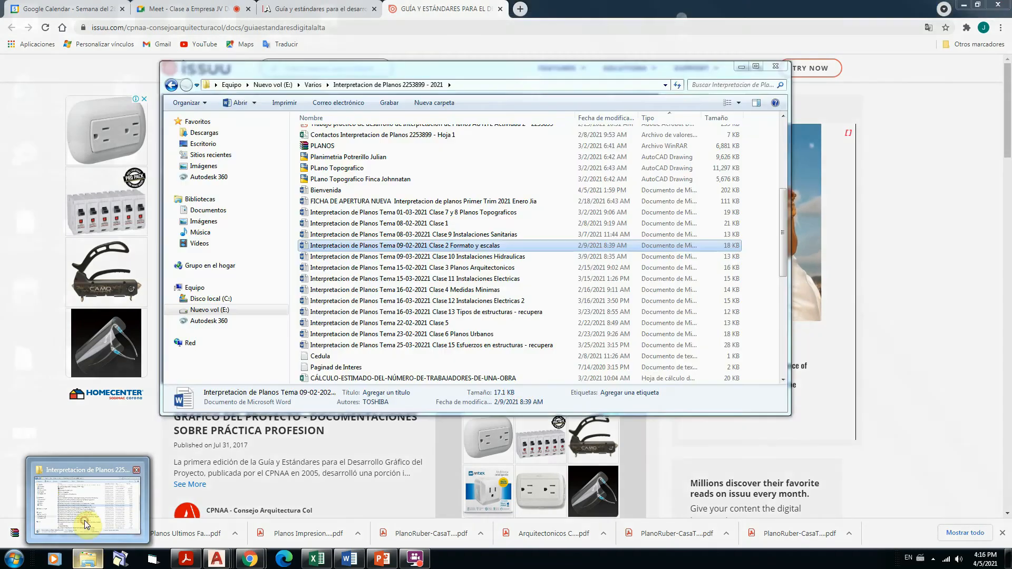
left_click(79, 526)
left_click(172, 86)
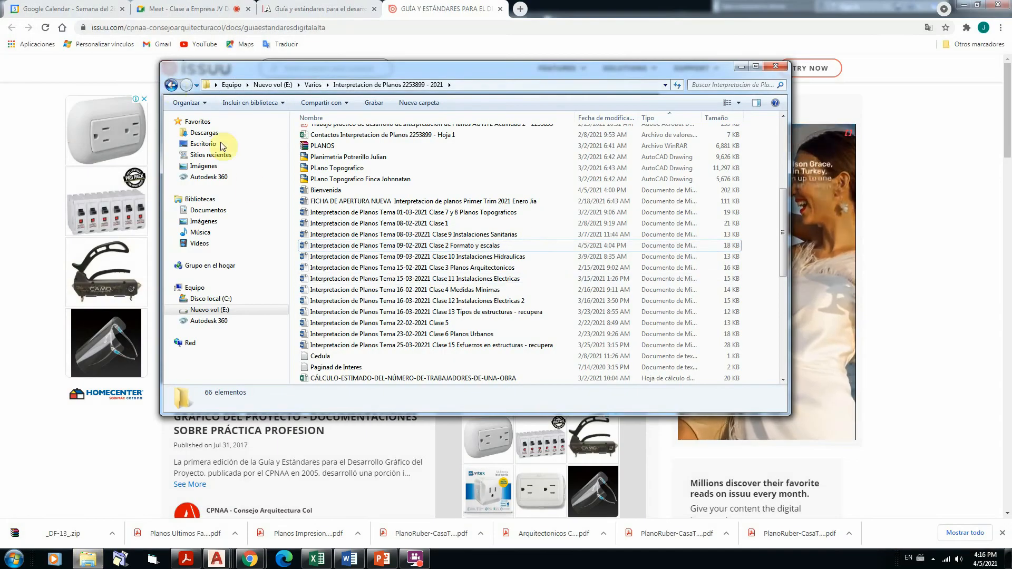
scroll(471, 226, "up", 2)
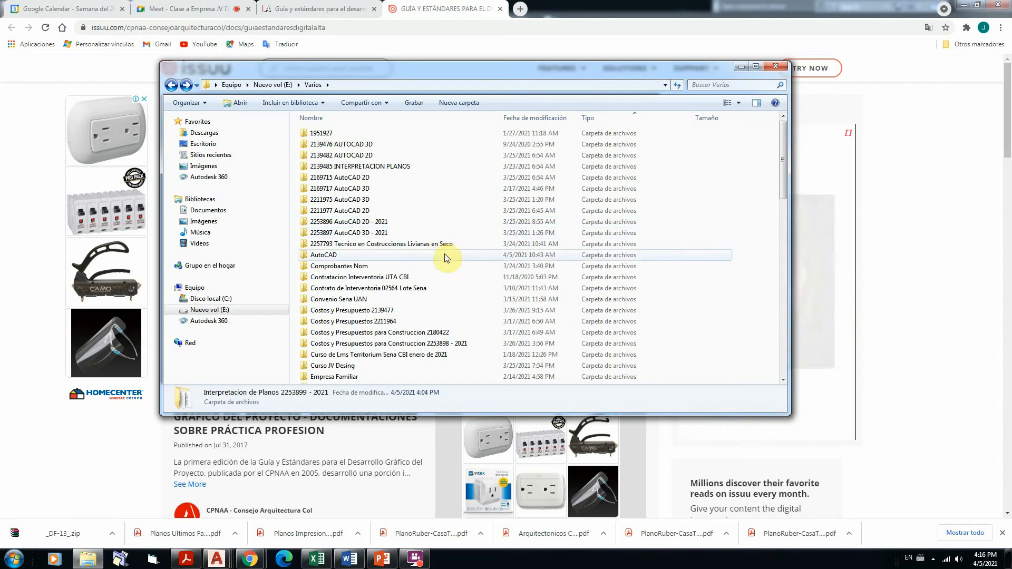
scroll(431, 287, "down", 1)
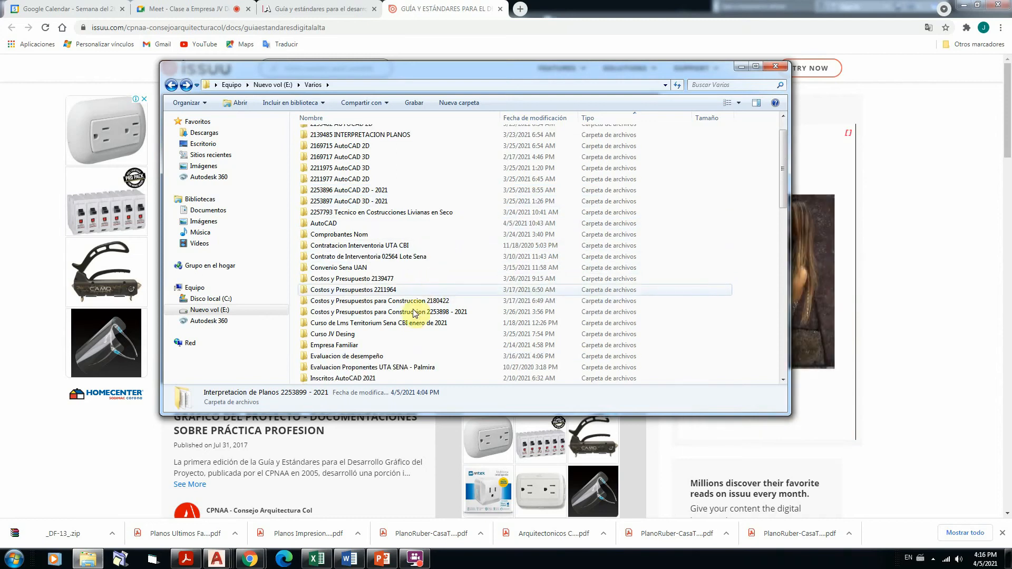
double_click(368, 333)
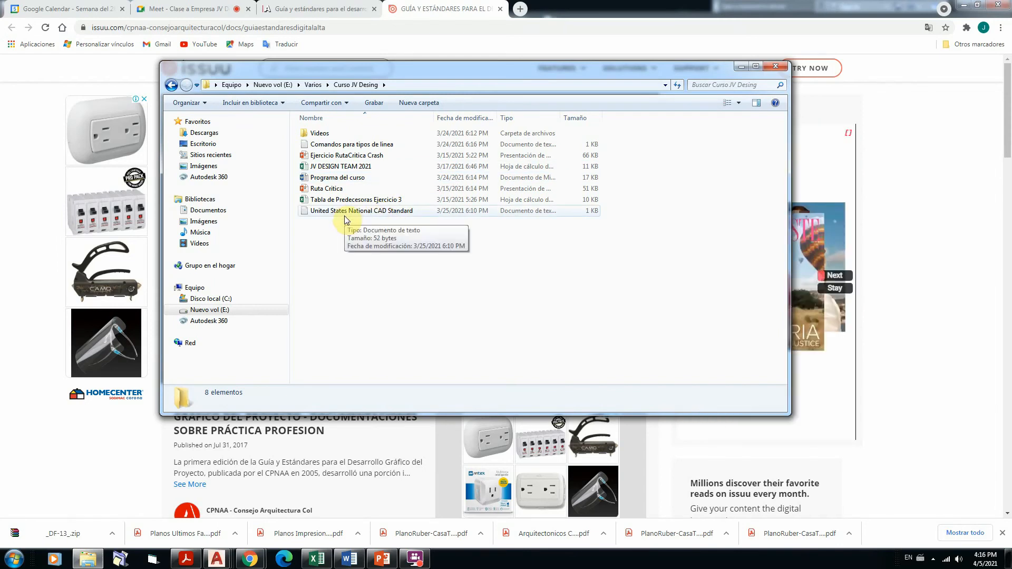
Open the "United States National CAD Standard" text file and copy the web address it contains.
left_click(374, 211)
double_click(372, 211)
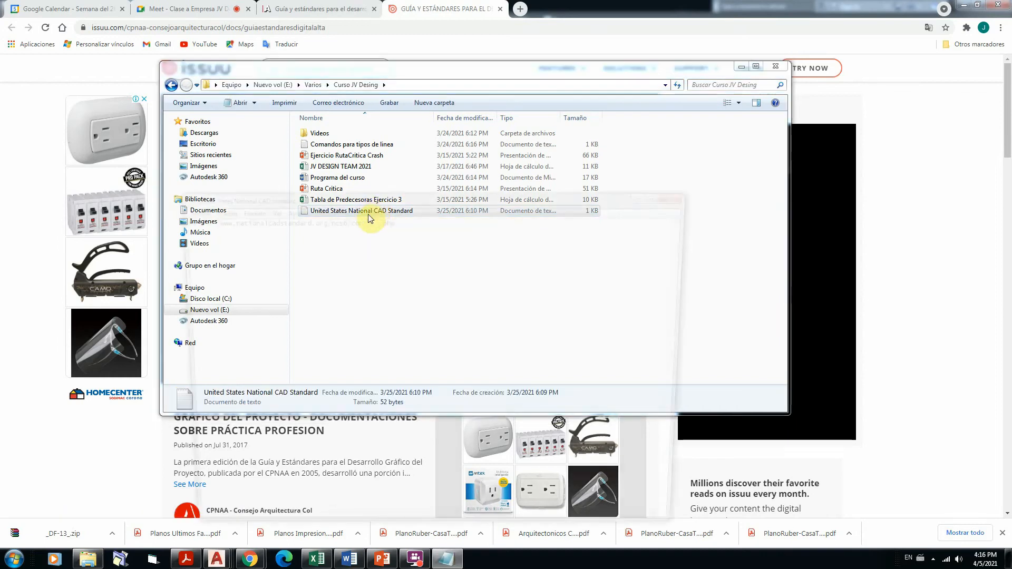
left_click_drag(398, 220, 170, 219)
key("ctrl+c")
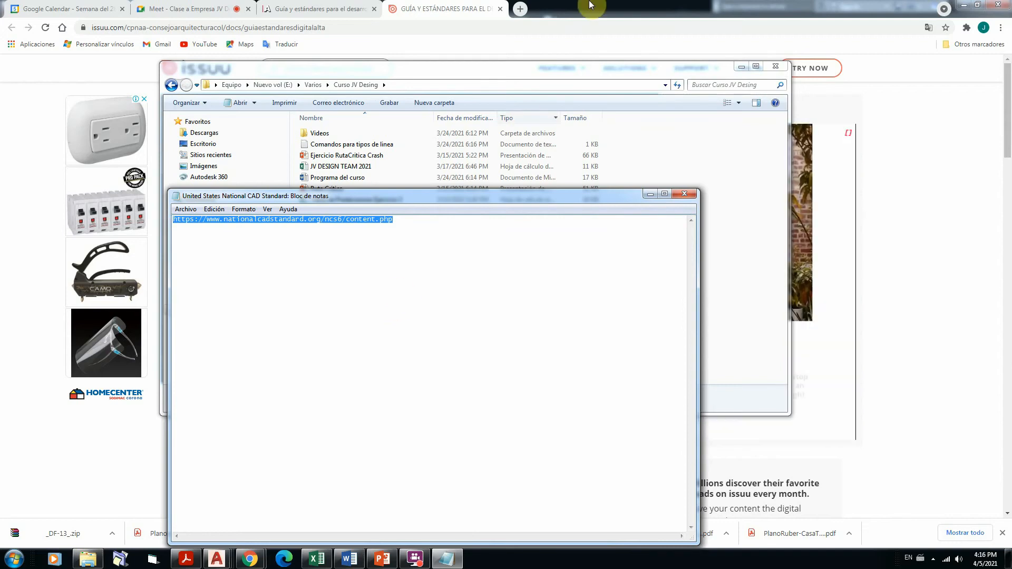
Load the copied address nationalcadstandard.org/ncs6/content.php in a new Chrome tab.
left_click(519, 9)
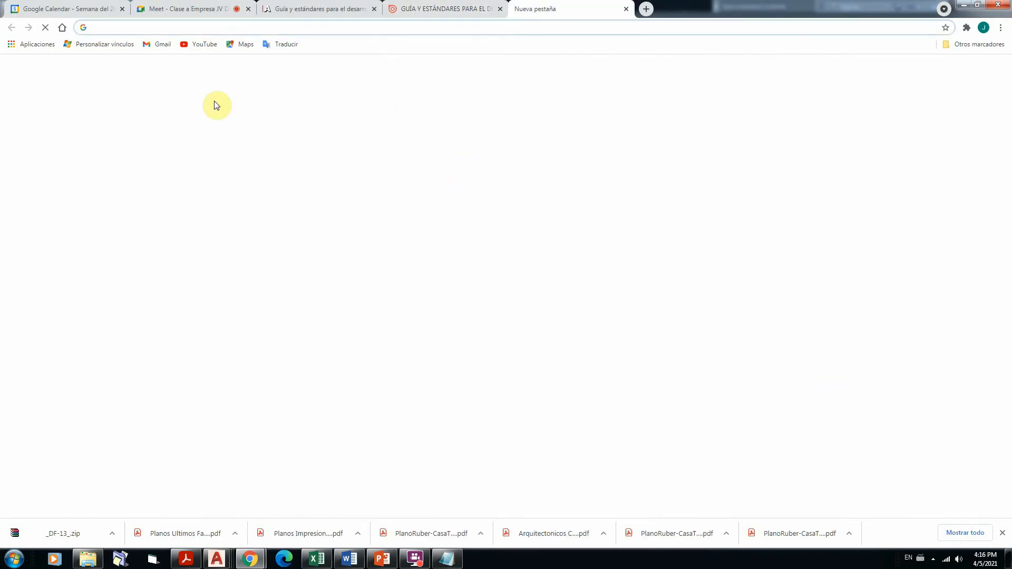
left_click(218, 32)
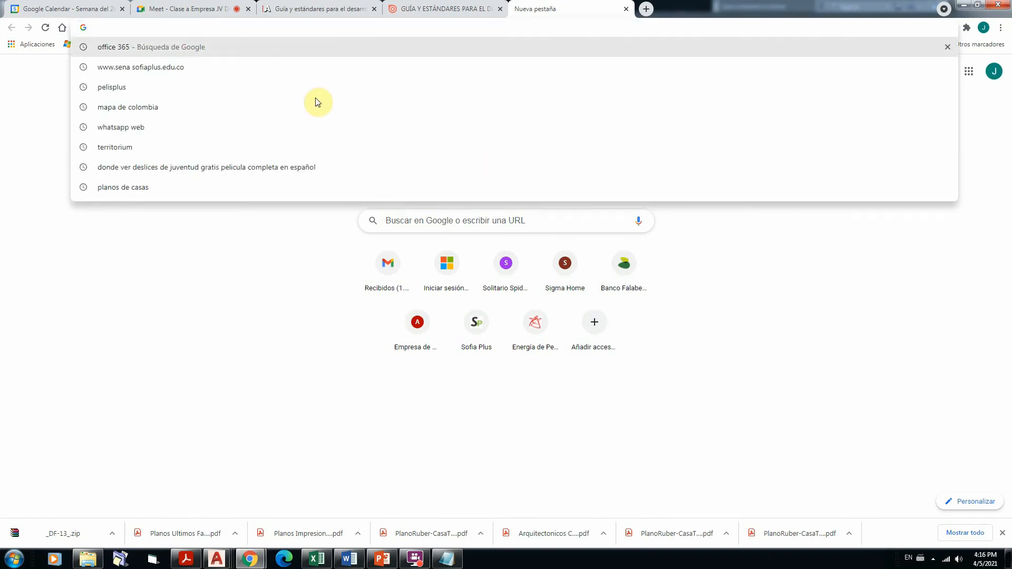
key("ctrl+v")
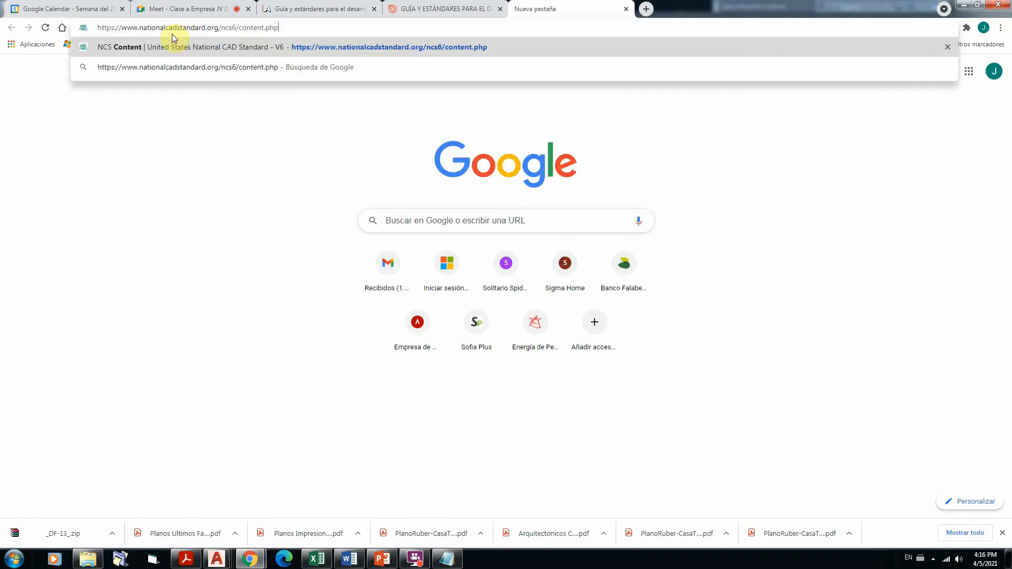
key("Return")
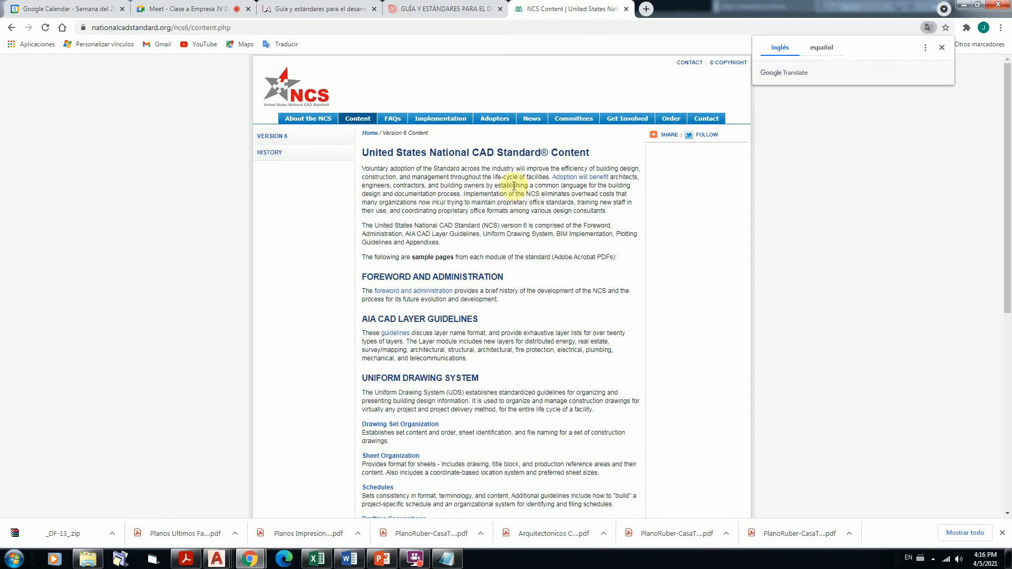
Read through the United States National CAD Standard content page, from the foreword and layer guidelines down to the appendixes.
scroll(530, 174, "down", 2)
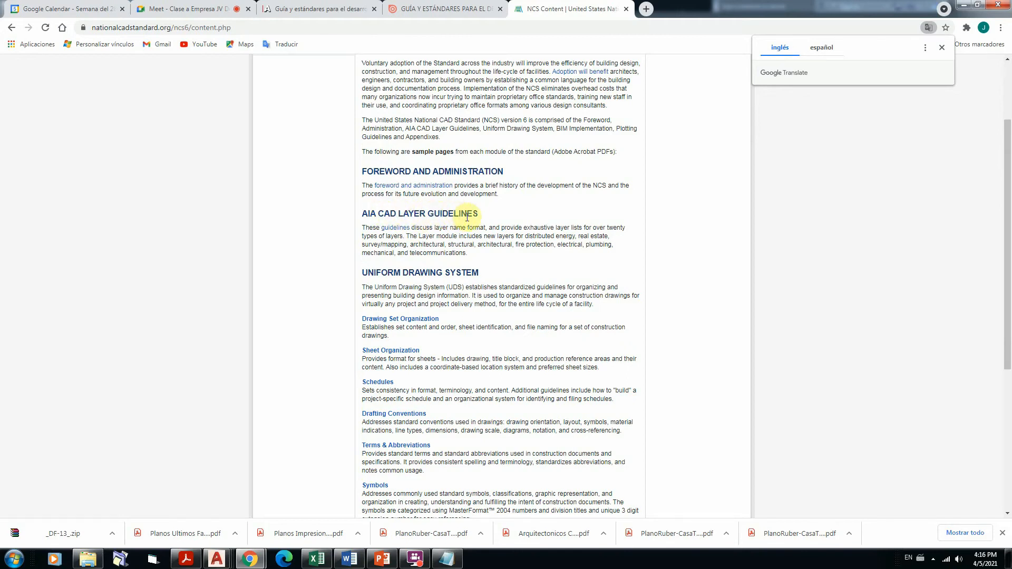
scroll(527, 206, "down", 1)
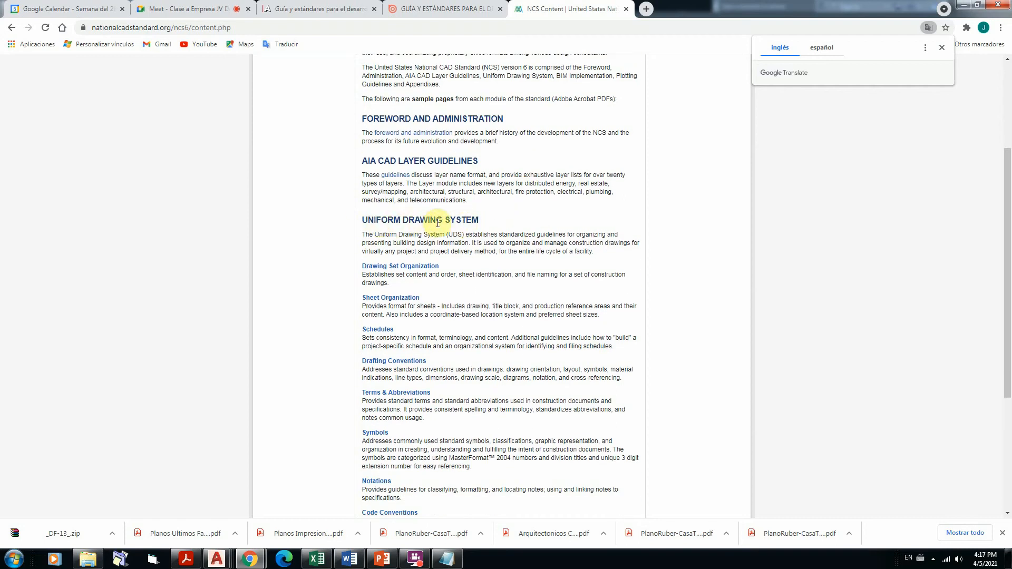
scroll(493, 221, "down", 1)
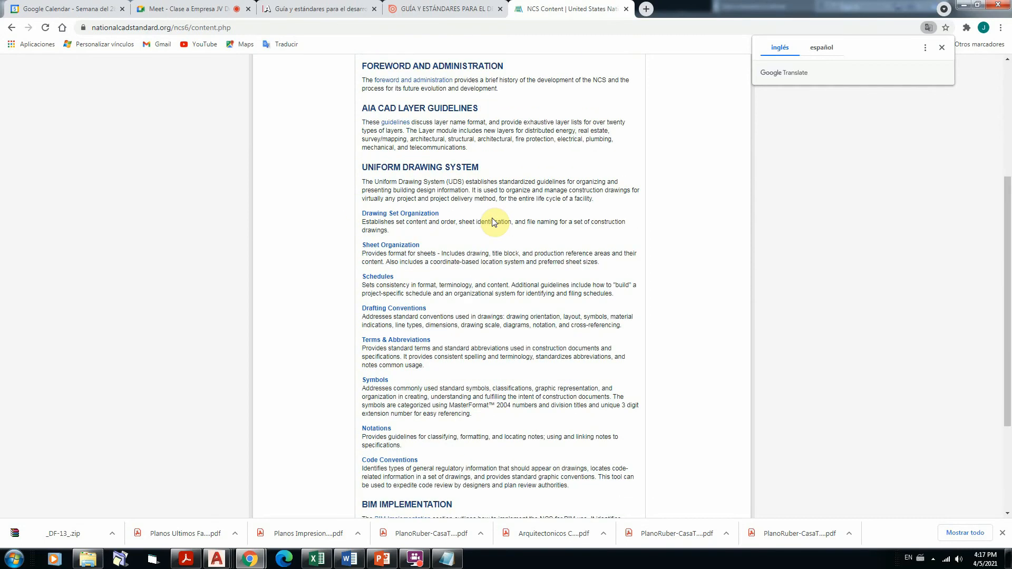
scroll(494, 221, "down", 3)
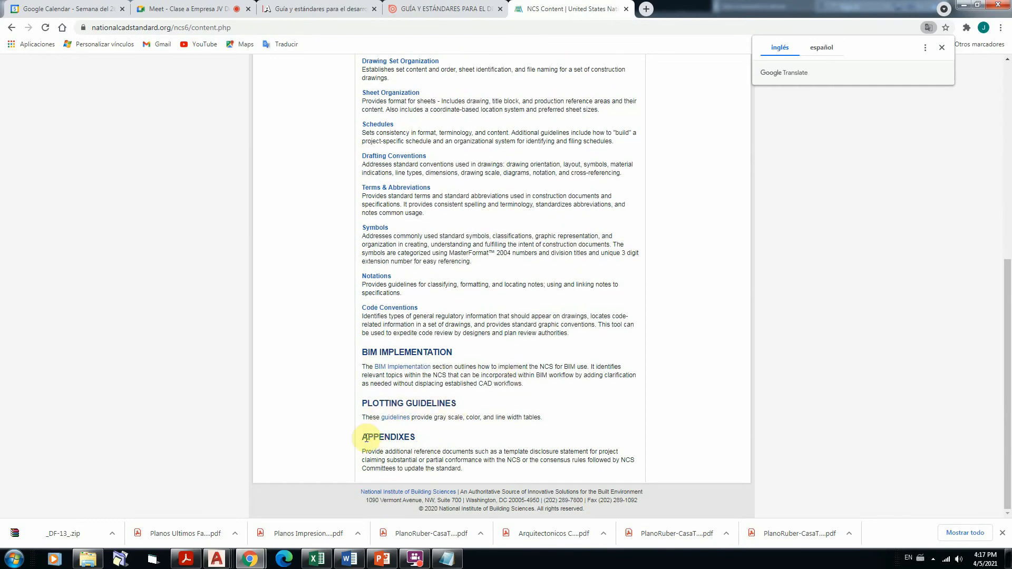
scroll(500, 345, "up", 4)
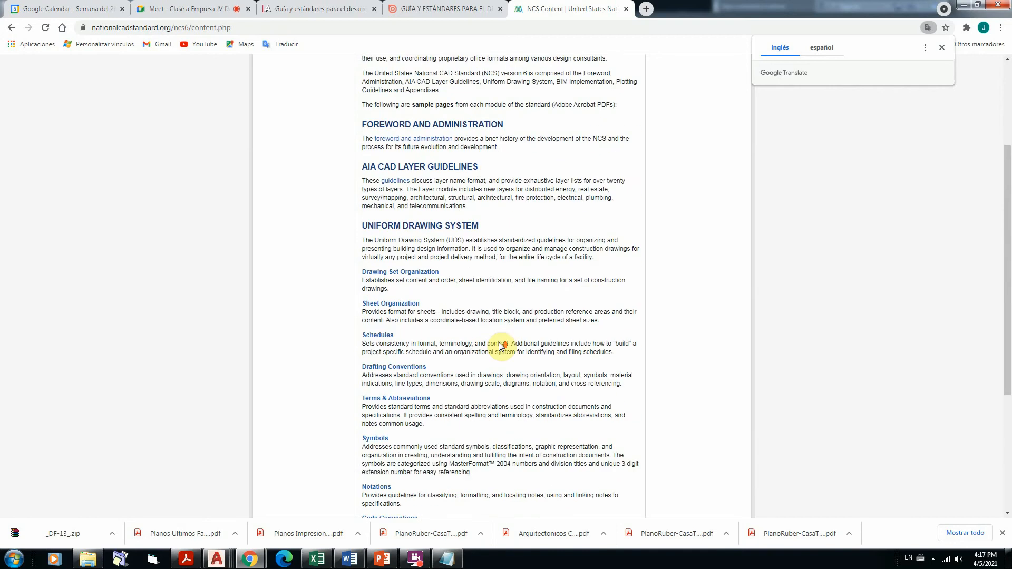
scroll(500, 345, "up", 1)
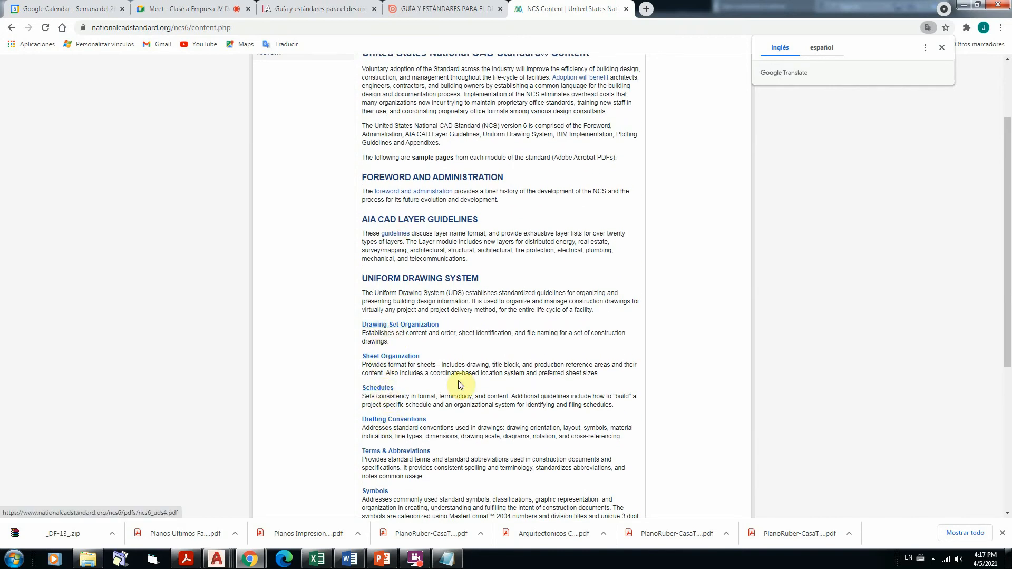
scroll(459, 385, "down", 1)
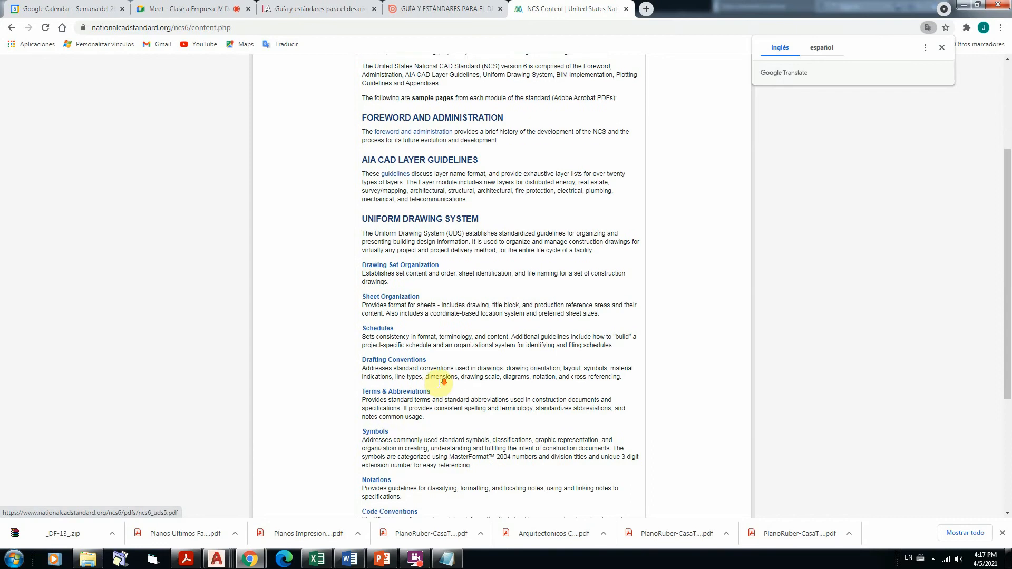
scroll(439, 383, "down", 1)
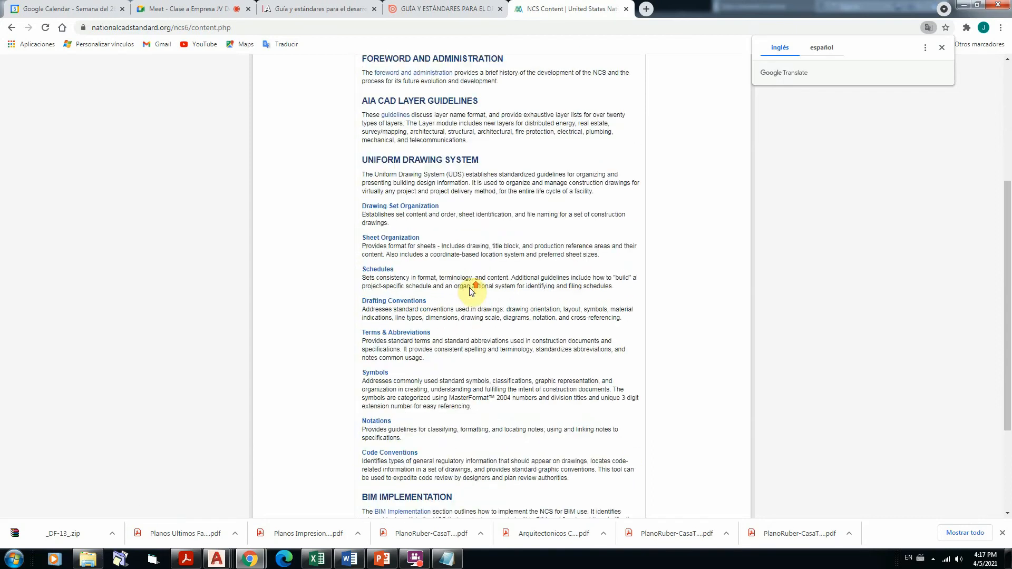
scroll(470, 292, "up", 3)
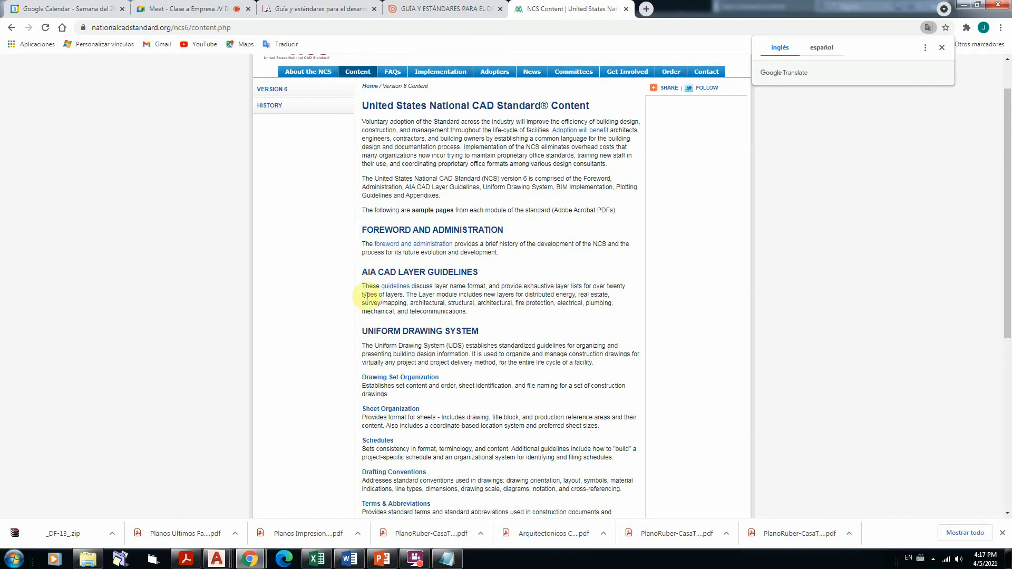
Open the AIA CAD Layer Guidelines sample PDF and review the layer name format down to the Level 1 discipline designators.
left_click(392, 288)
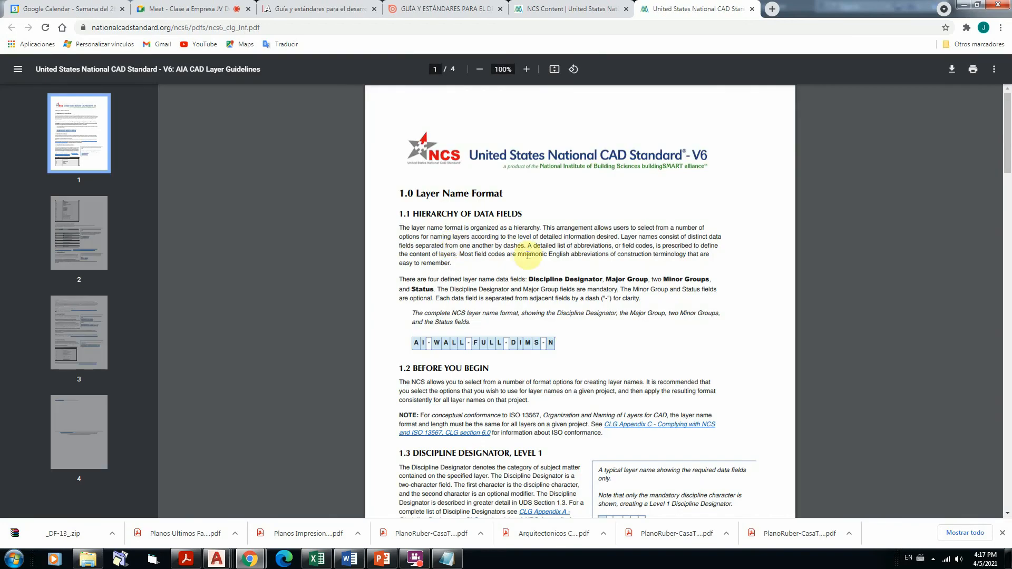
scroll(677, 257, "down", 1)
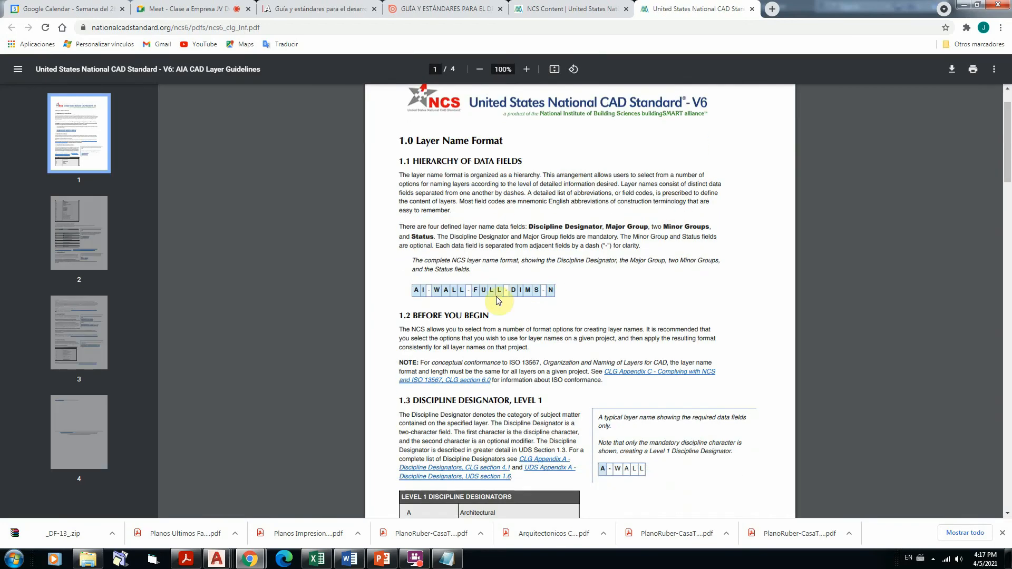
left_click(590, 304)
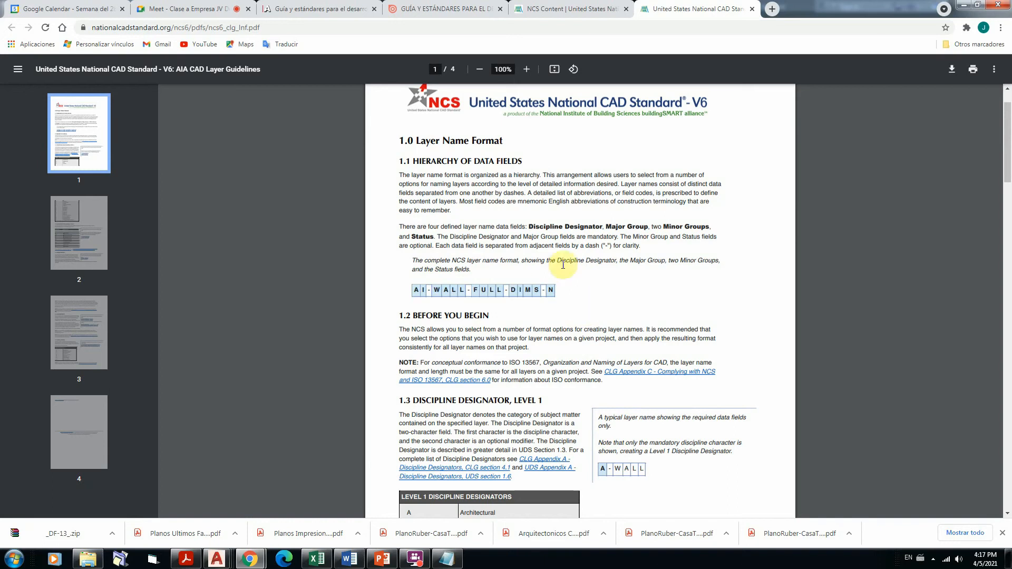
scroll(589, 290, "down", 1)
scroll(589, 290, "down", 2)
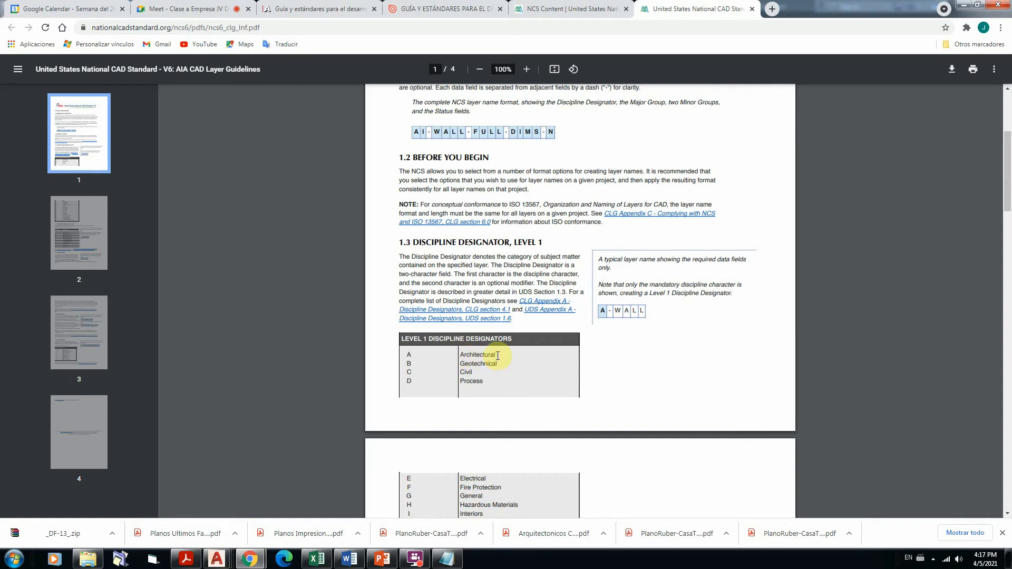
Point out the Architectural entry, its designator A and the A-WALL example, and continue to the rest of the Level 1 designators.
left_click_drag(496, 356, 459, 355)
left_click(634, 375)
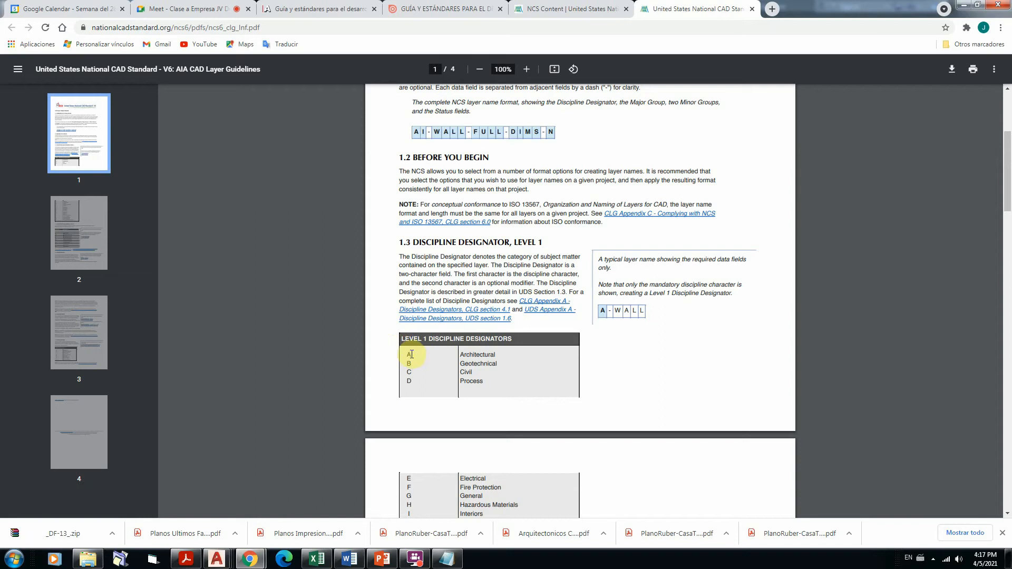
left_click_drag(404, 354, 411, 354)
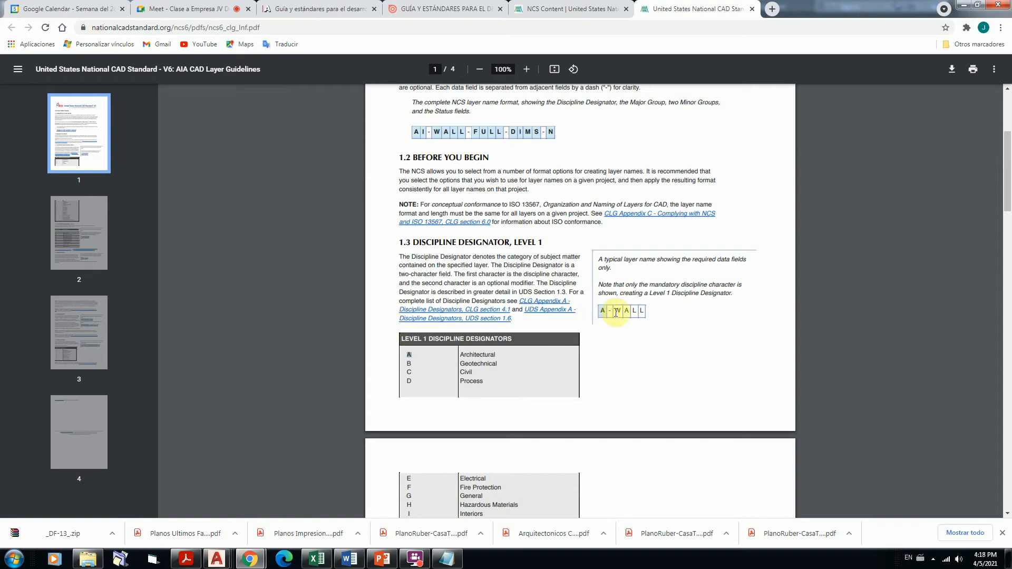
left_click_drag(615, 310, 635, 376)
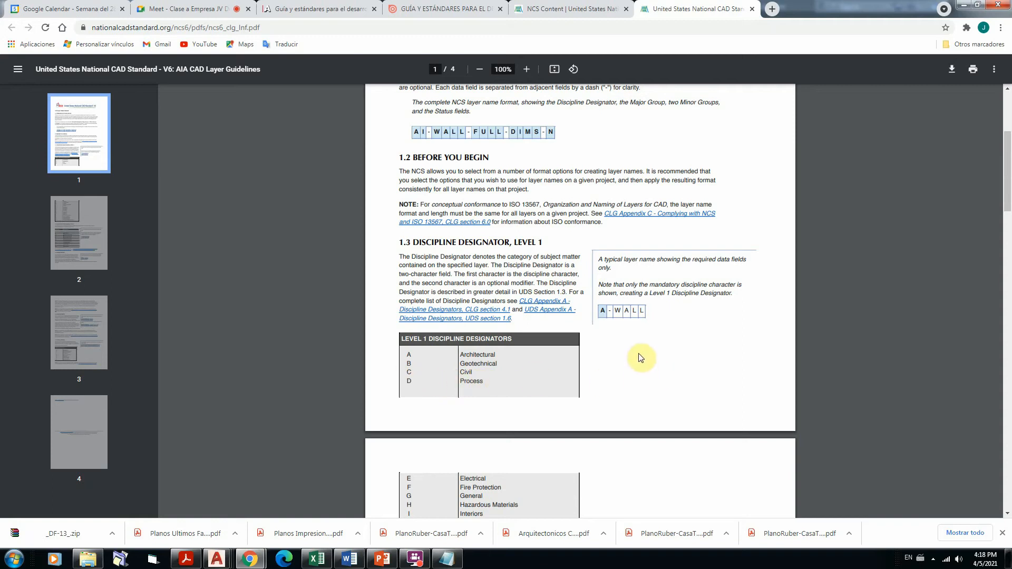
scroll(640, 358, "down", 4)
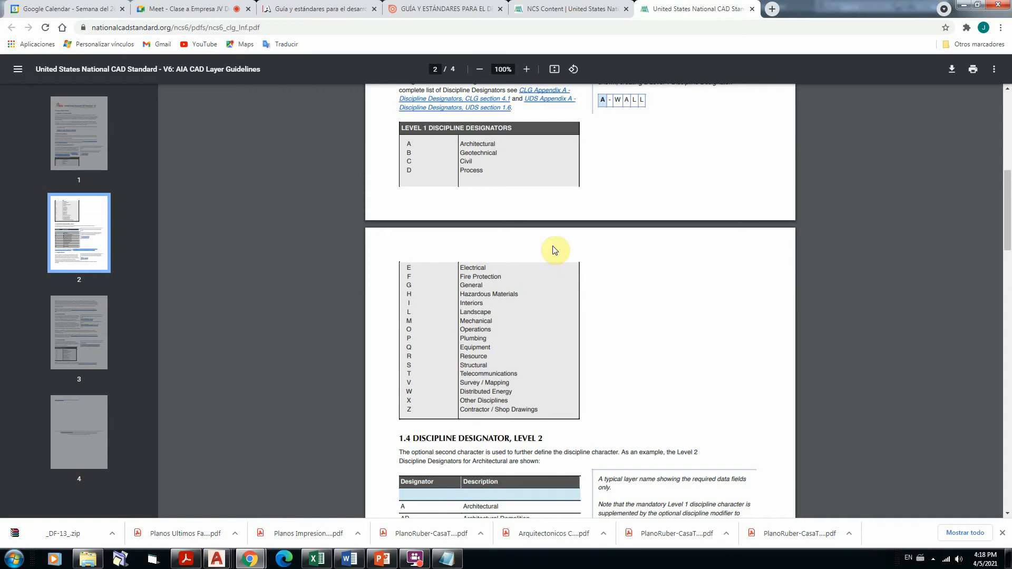
Admit the waiting participant to the Meet class and return to the layer guidelines PDF at section 1.4, Discipline Designator, Level 2.
mouse_move(249, 563)
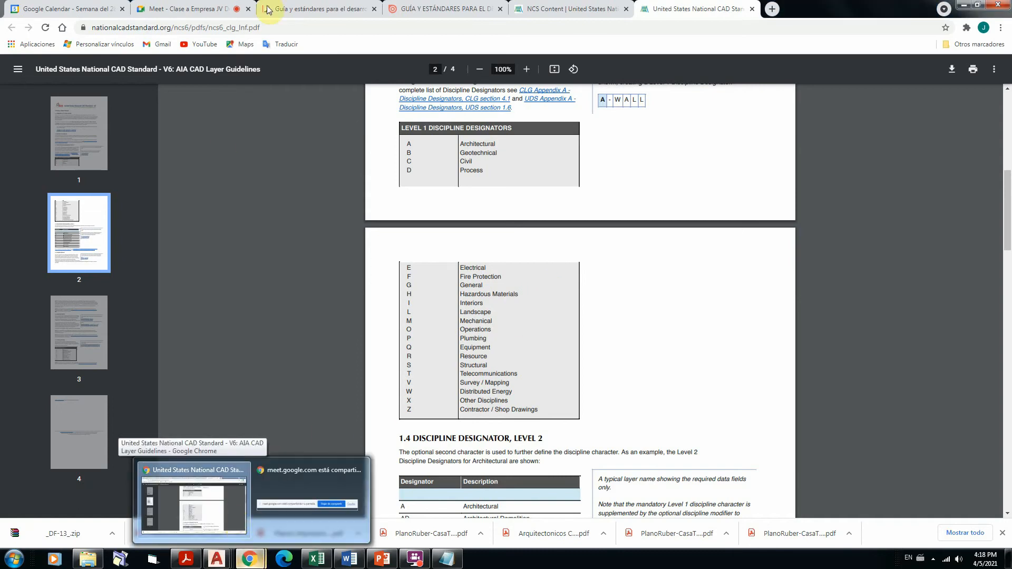
left_click(185, 9)
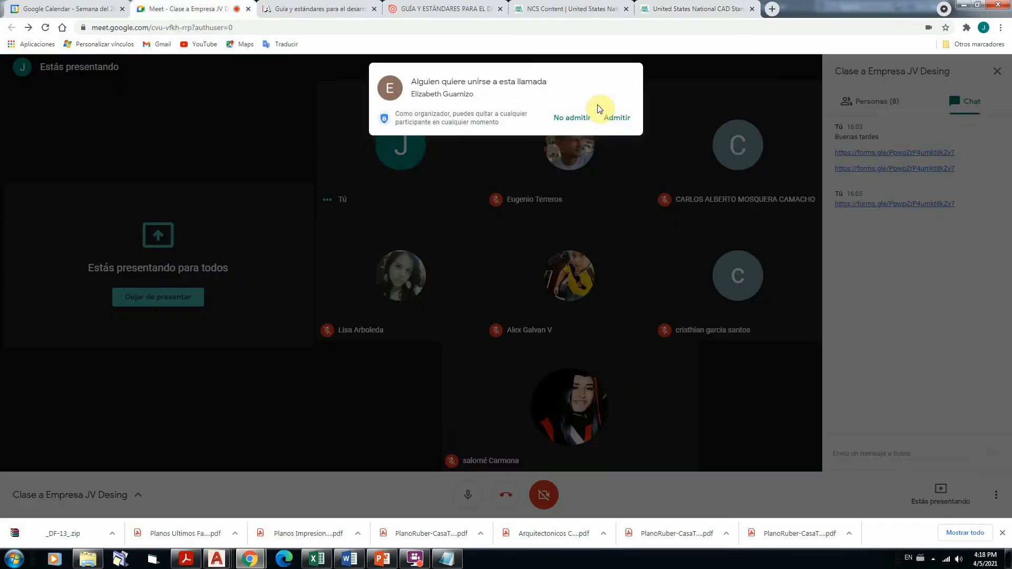
left_click(608, 118)
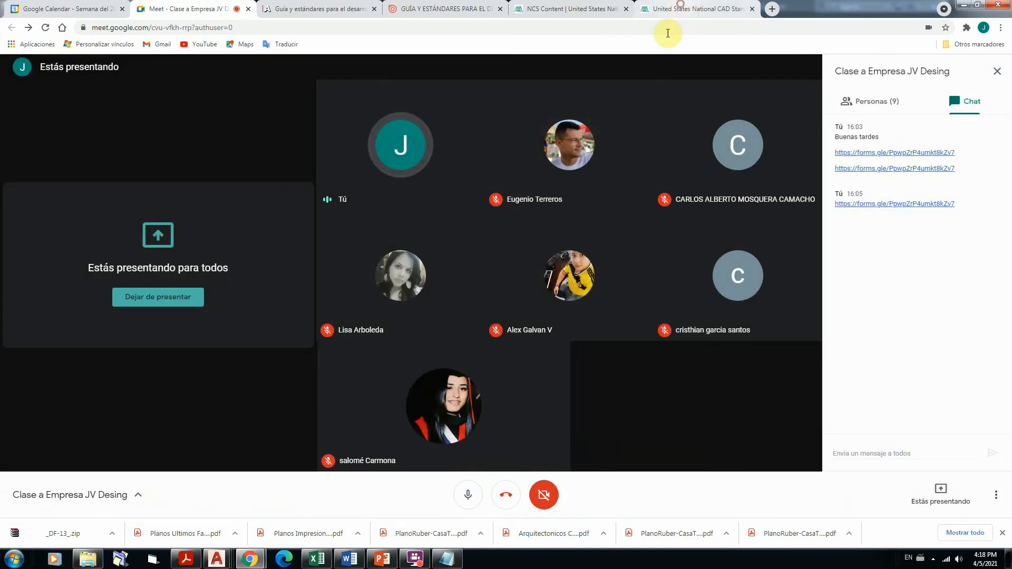
left_click(677, 9)
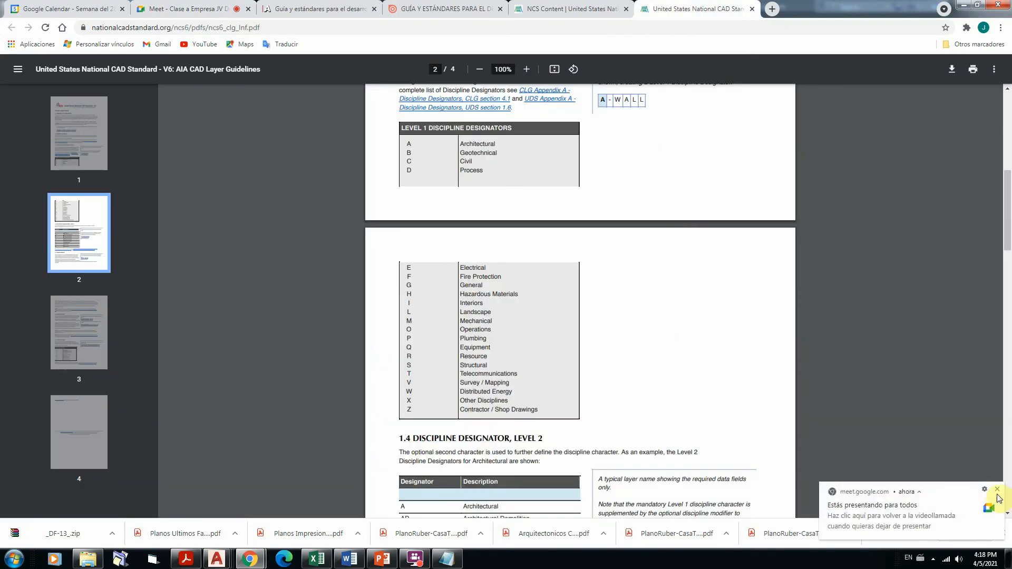
left_click(999, 490)
scroll(699, 357, "down", 3)
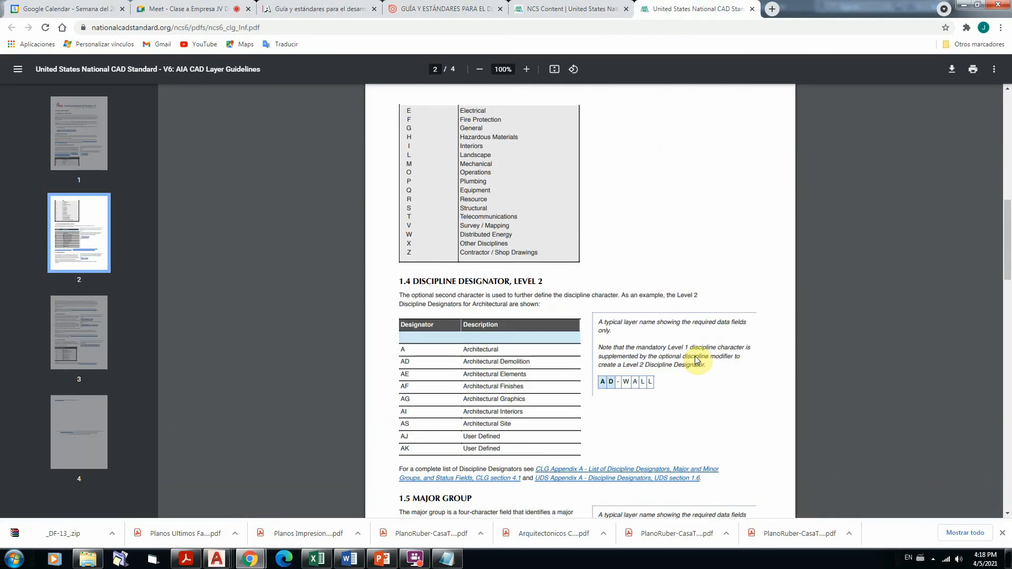
Review the PDF's sections on Level 2 designators, Major Group, Minor Group and Status codes through the last page, and return to the layer name format.
scroll(699, 360, "down", 1)
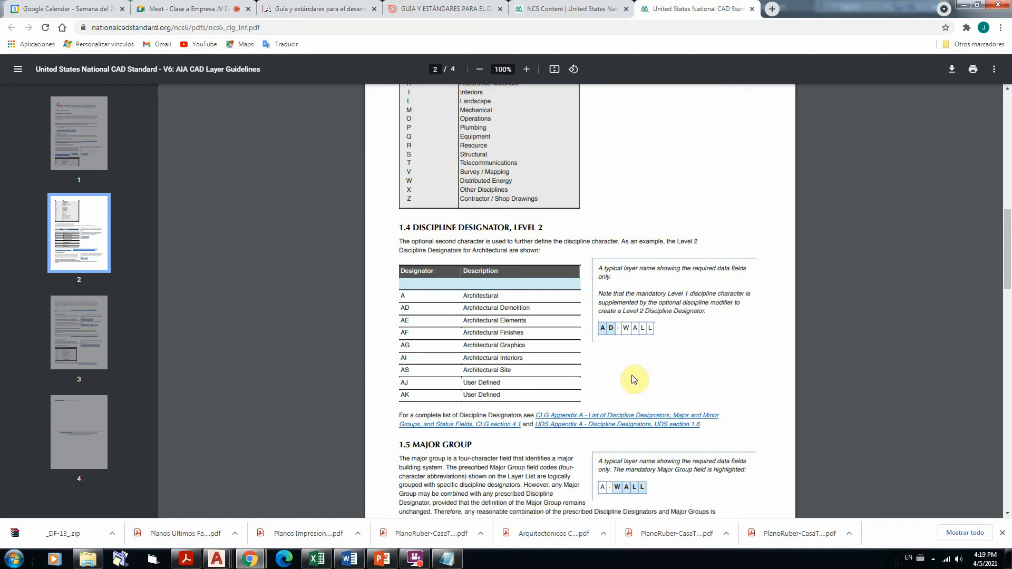
scroll(634, 378, "down", 1)
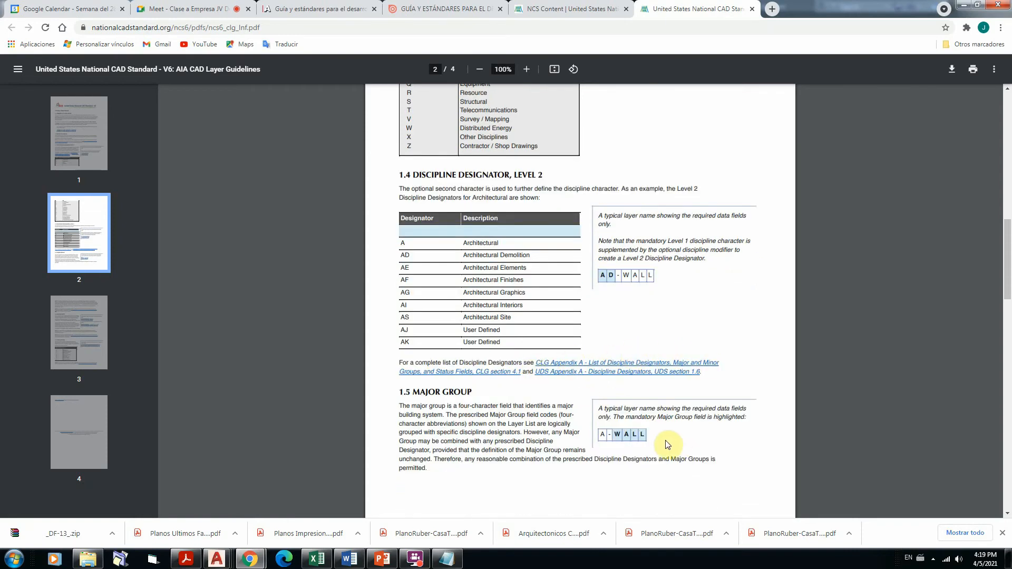
scroll(667, 433, "down", 3)
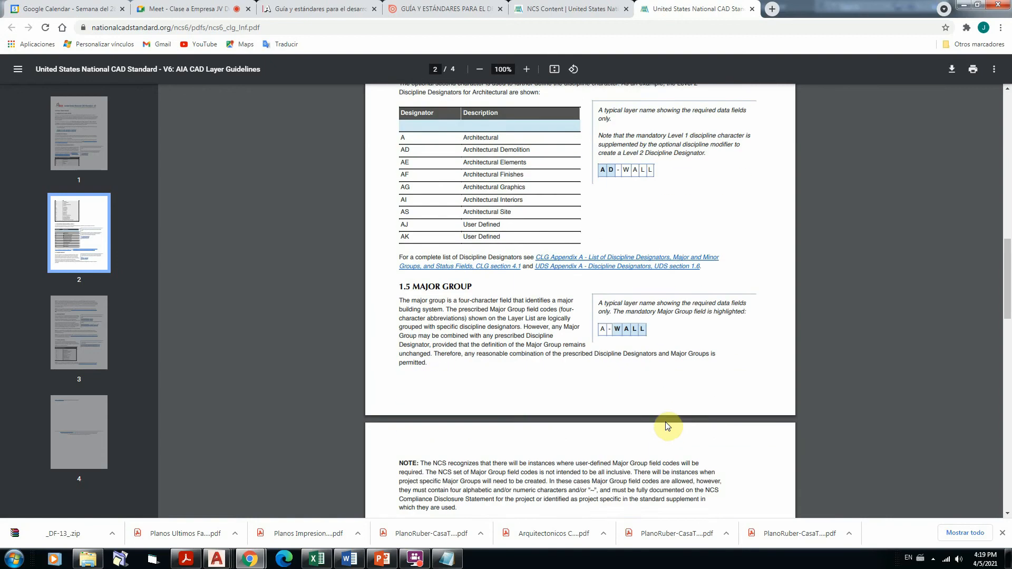
scroll(667, 423, "down", 5)
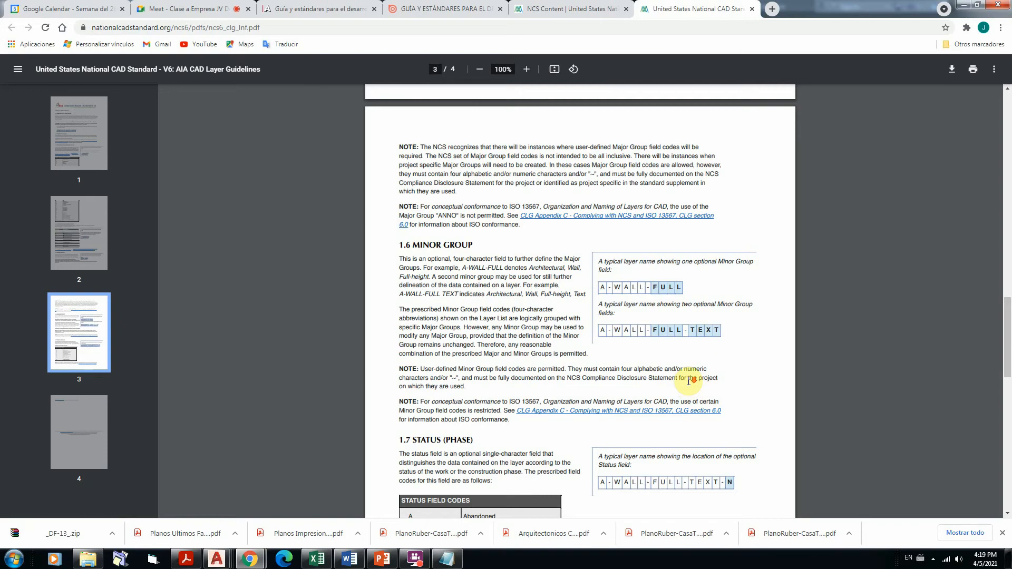
scroll(688, 381, "down", 3)
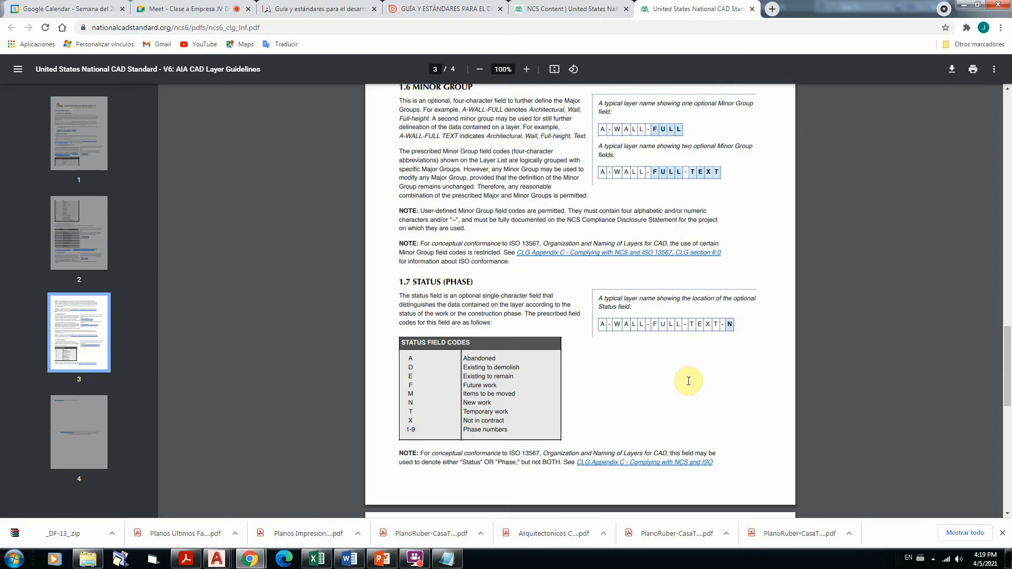
scroll(688, 381, "down", 10)
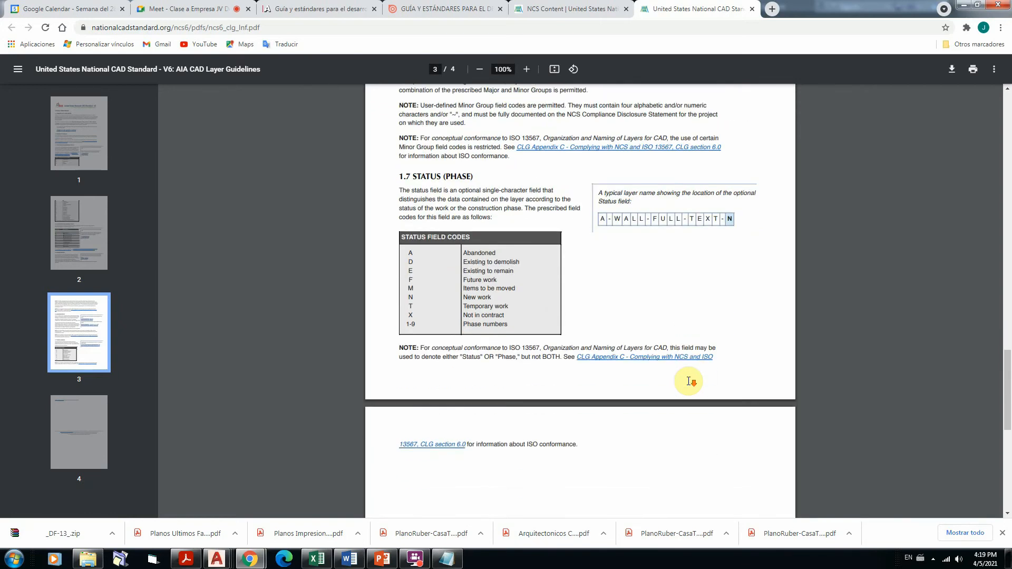
scroll(688, 381, "down", 1)
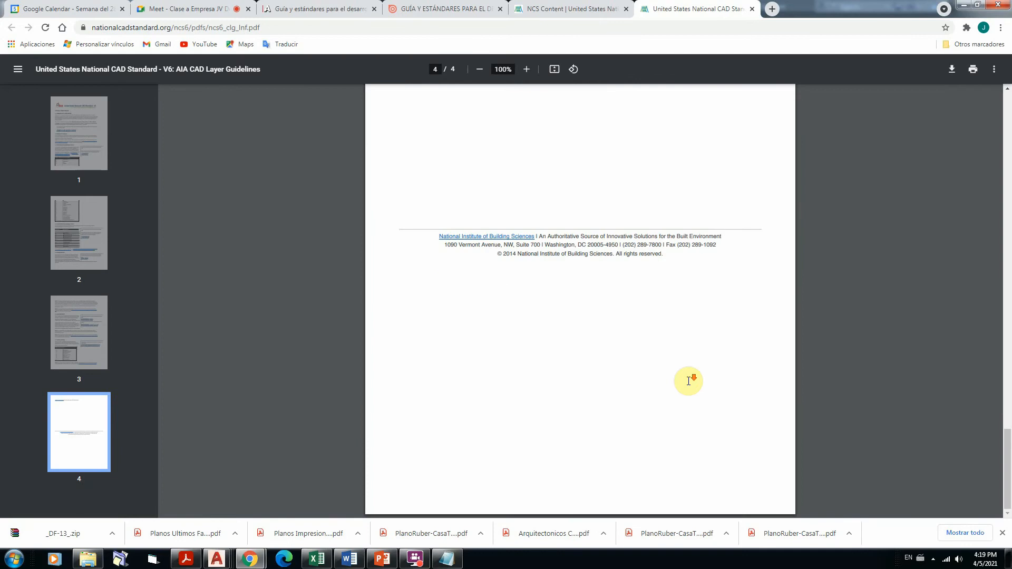
scroll(688, 380, "up", 20)
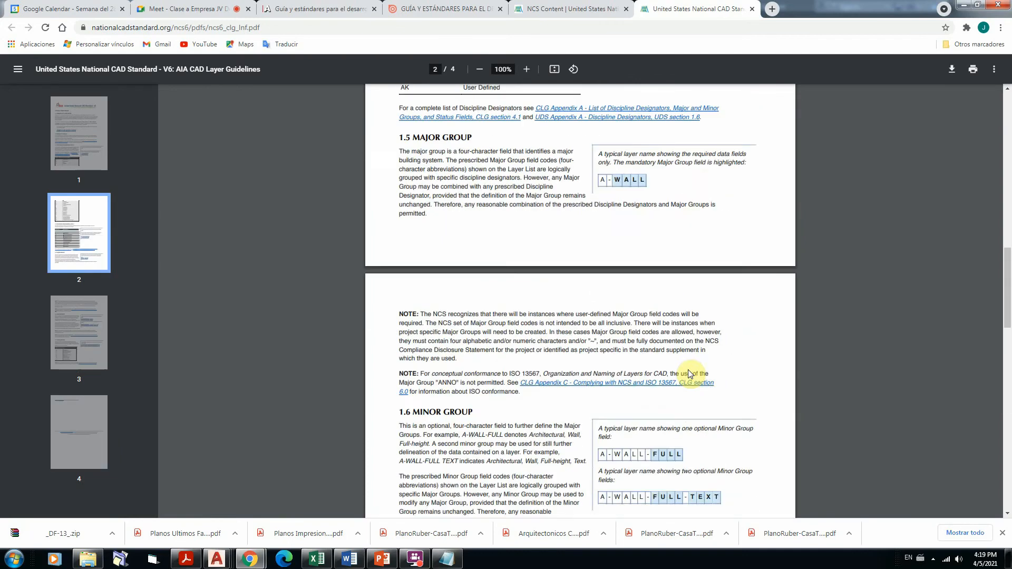
scroll(690, 373, "up", 13)
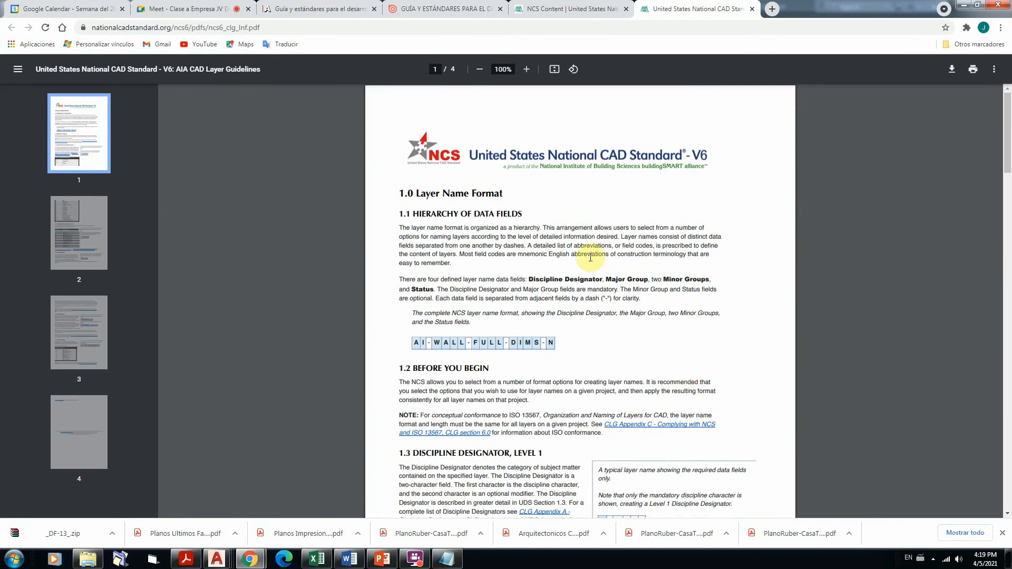
Go back to the NCS content page and copy its web address from the open Notepad note.
left_click(582, 9)
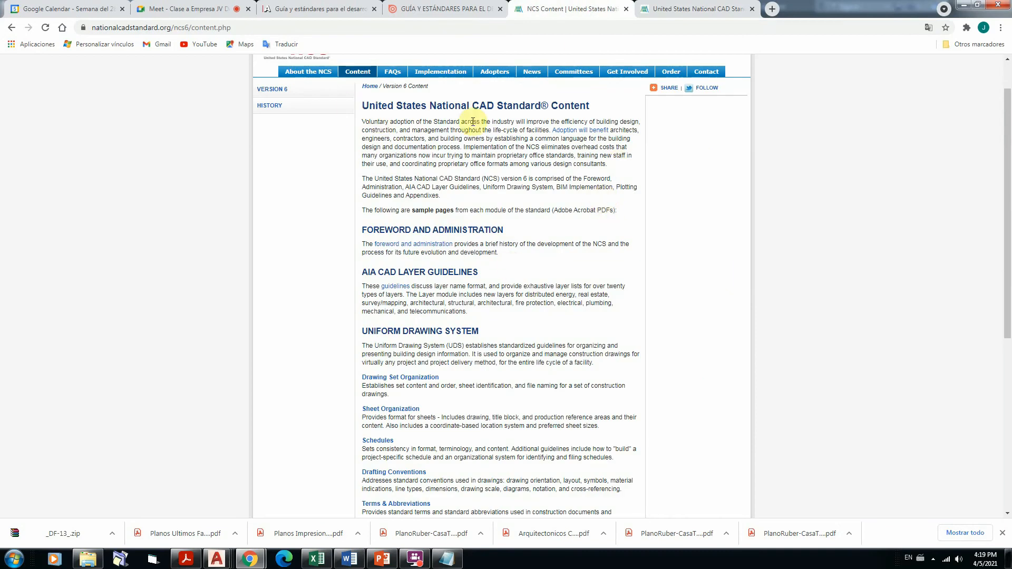
scroll(501, 250, "down", 3)
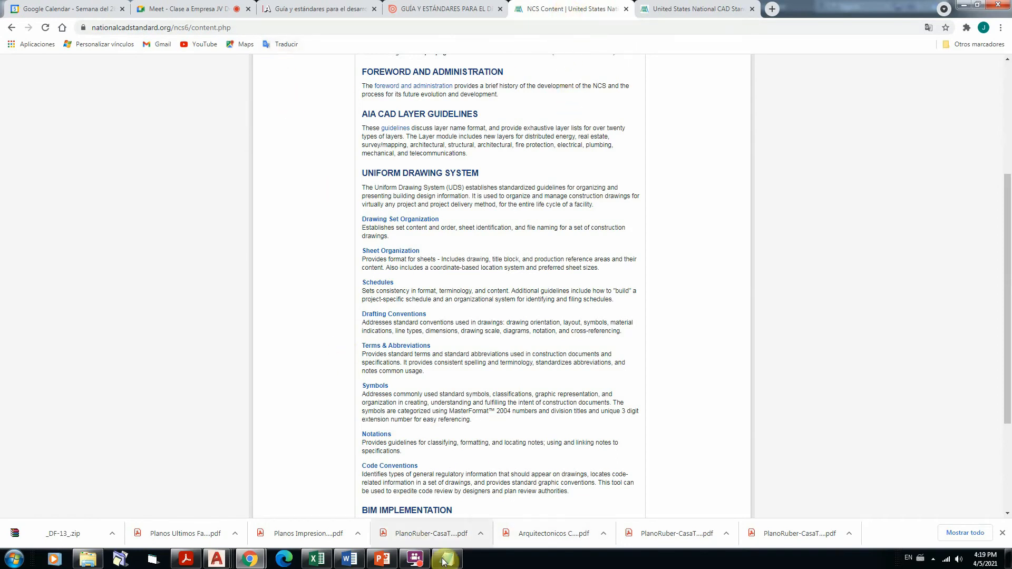
left_click(445, 560)
left_click(398, 219)
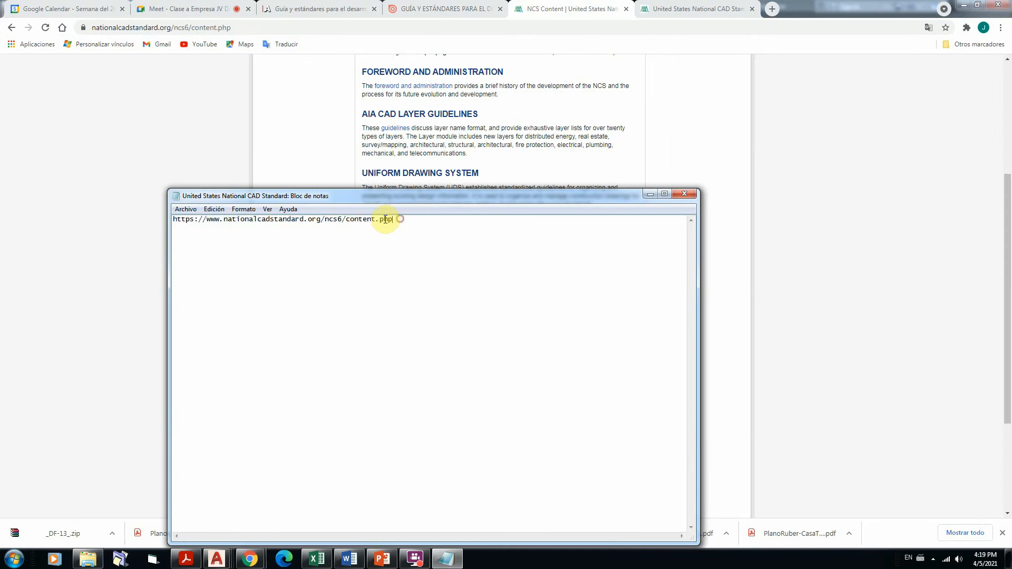
left_click_drag(394, 219, 173, 220)
key("ctrl+c")
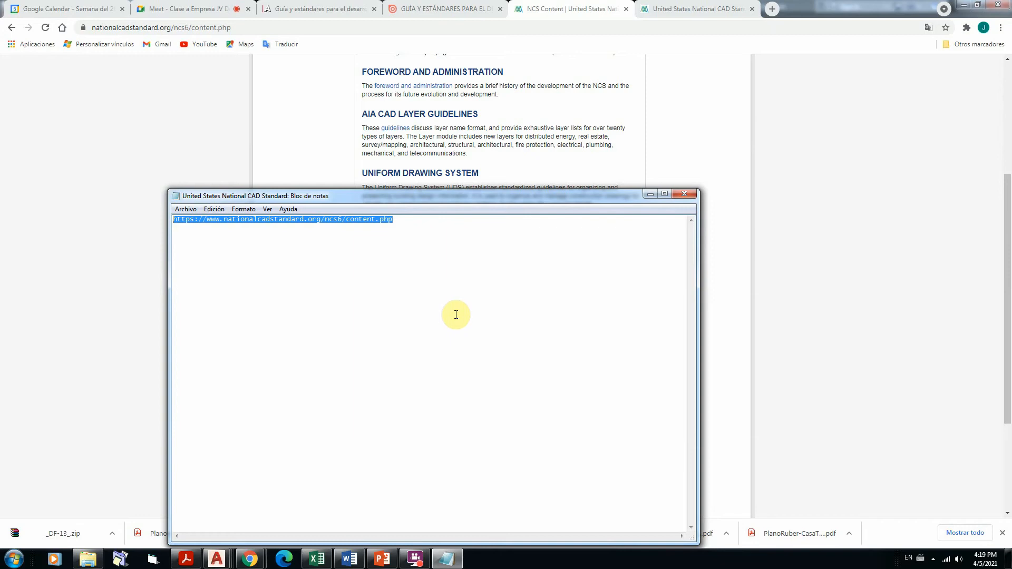
left_click(176, 8)
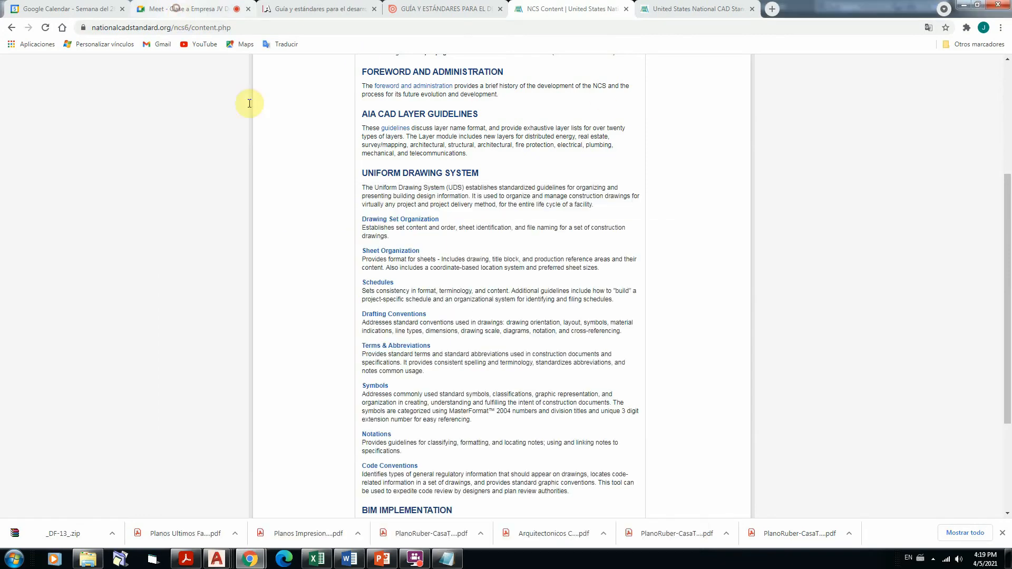
left_click(841, 454)
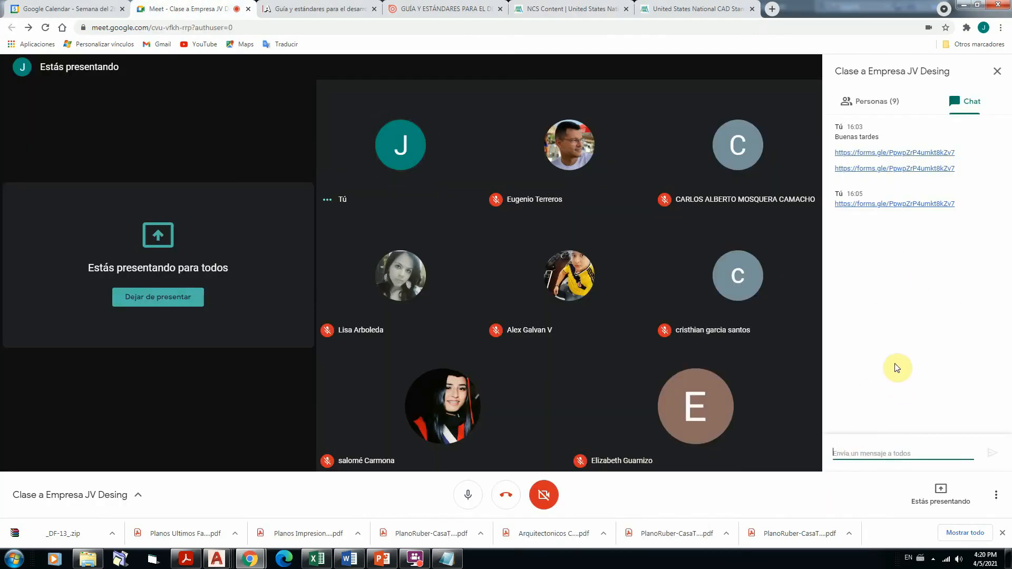
key("ctrl+v")
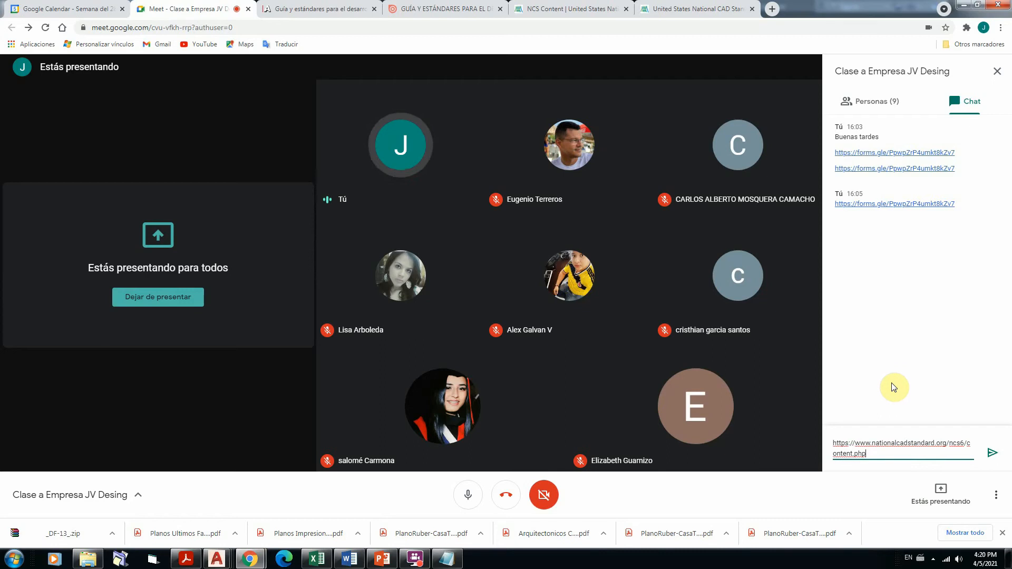
left_click(992, 455)
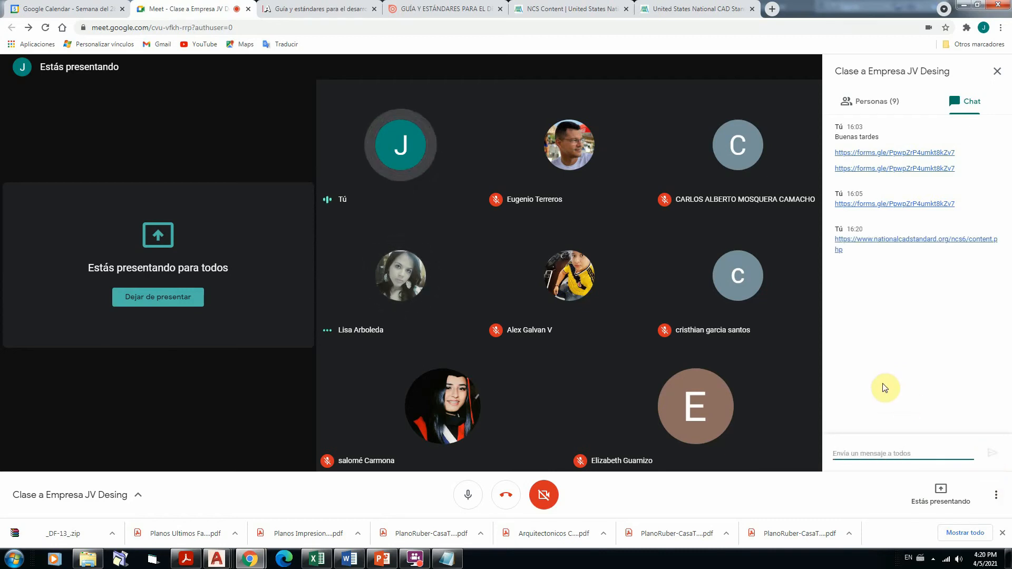
Show the NCS content page again from its beginning and return to the Meet class.
left_click(585, 12)
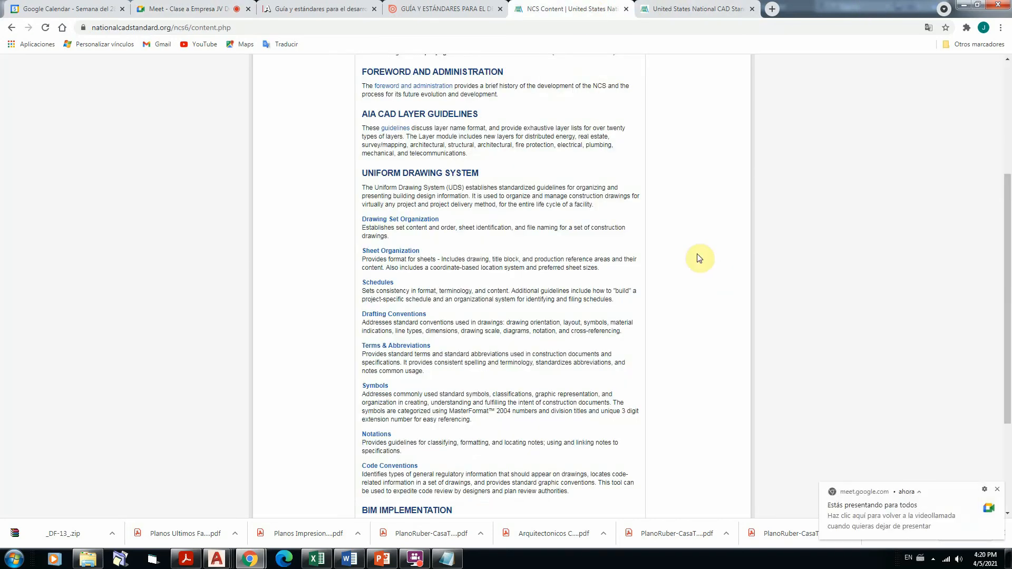
scroll(687, 194, "up", 4)
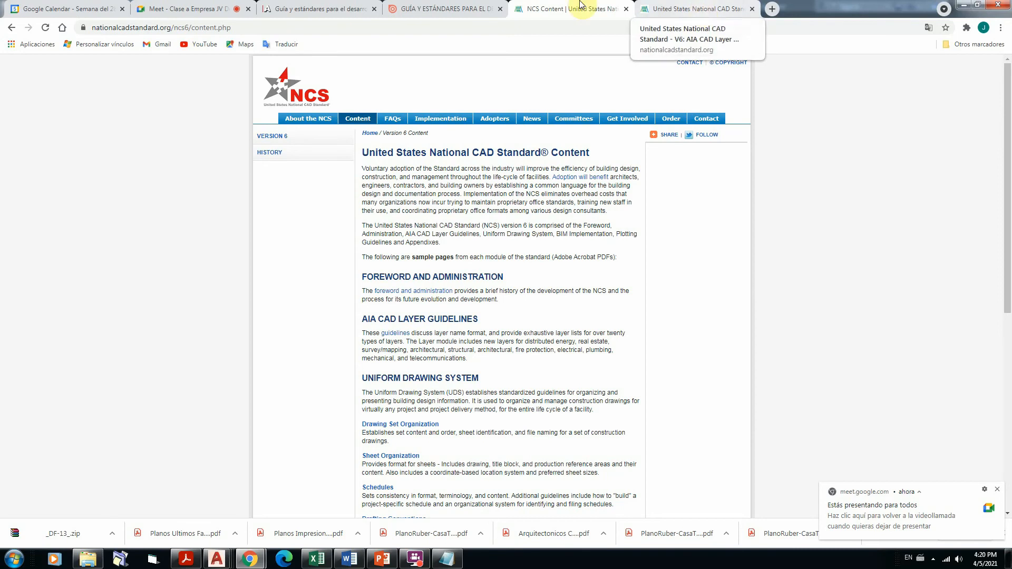
left_click(174, 8)
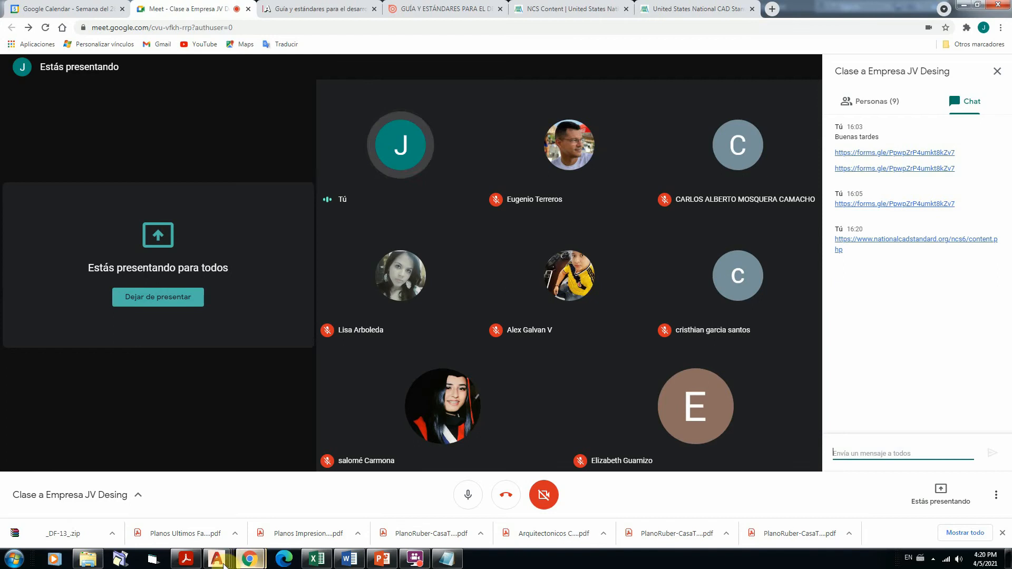
Switch to Drawing1.dwg in AutoCAD and dismiss the Meet presentation notification.
mouse_move(224, 564)
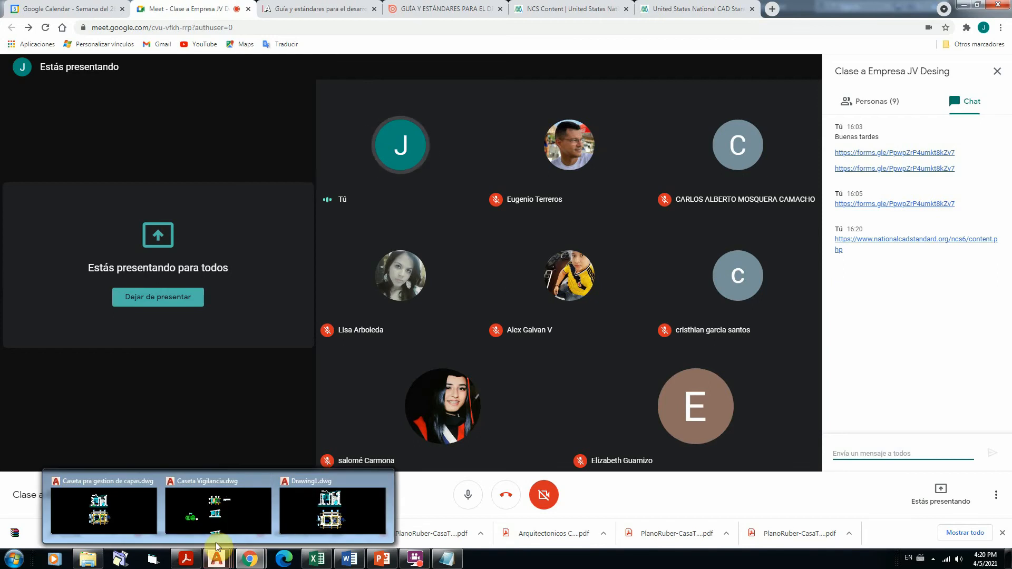
left_click(328, 505)
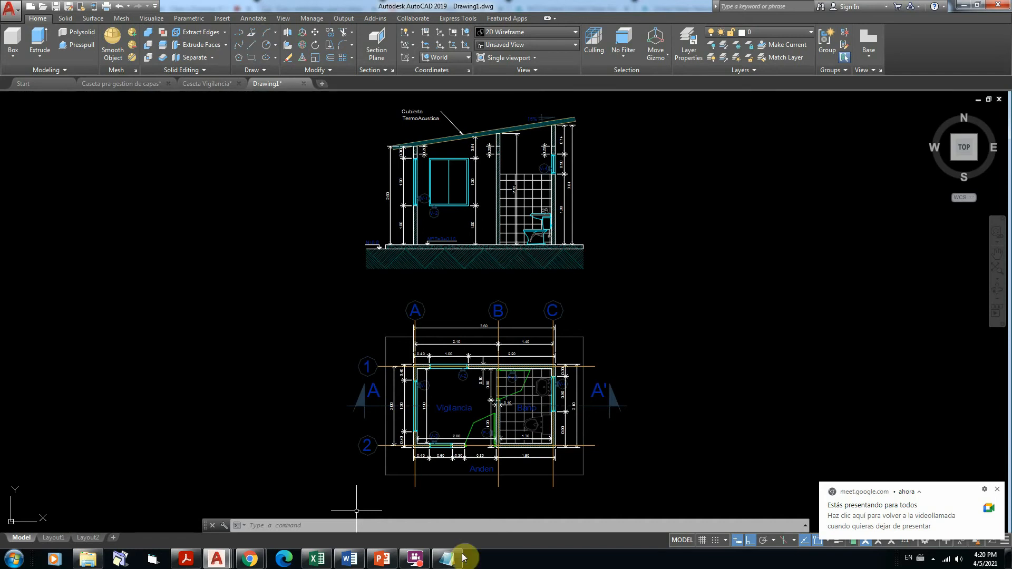
left_click(997, 490)
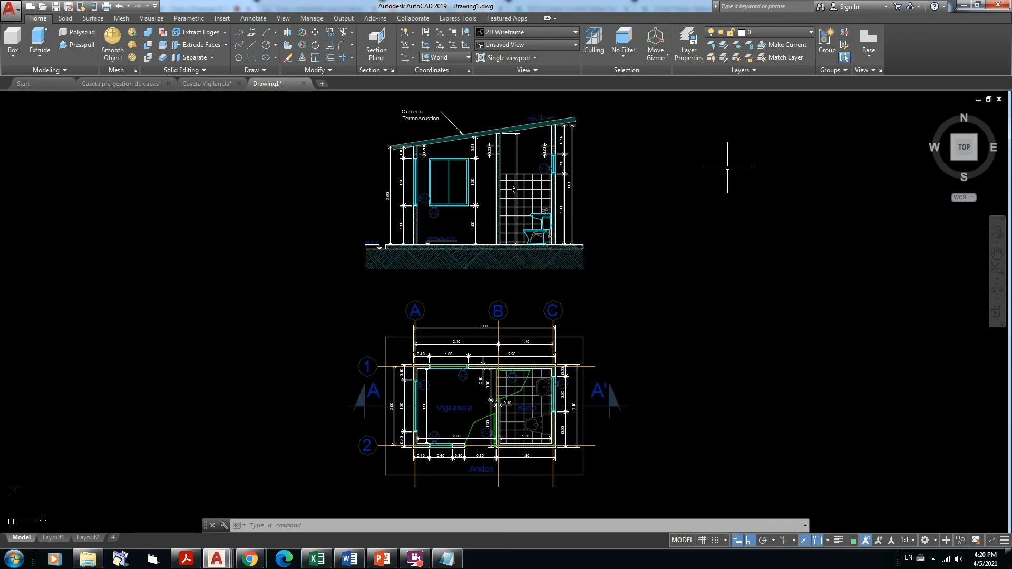
Examine the drawing's layers and their colors, linetypes and lineweights in the Layer Properties Manager, moving it as needed, and close it.
left_click(688, 43)
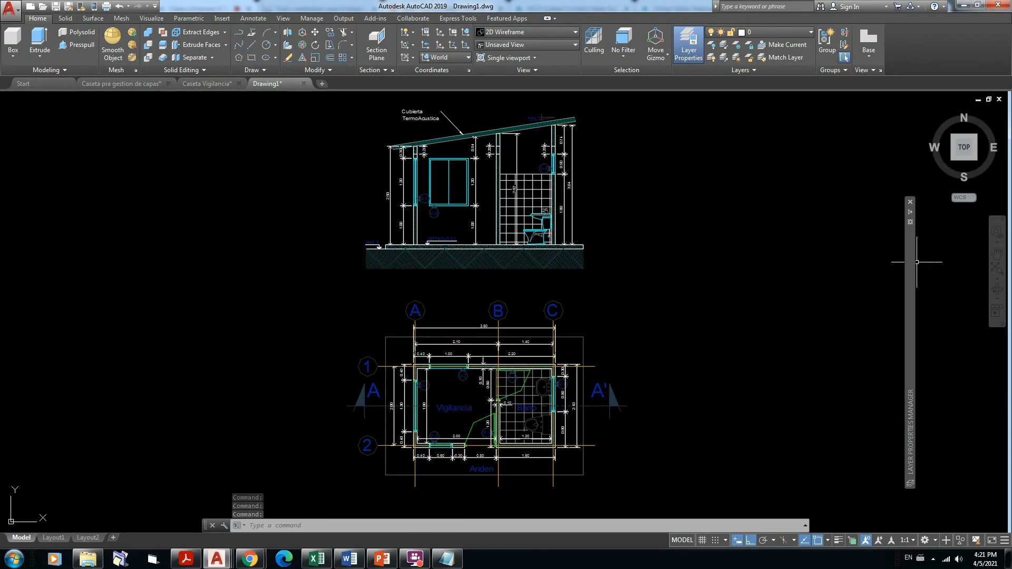
mouse_move(915, 263)
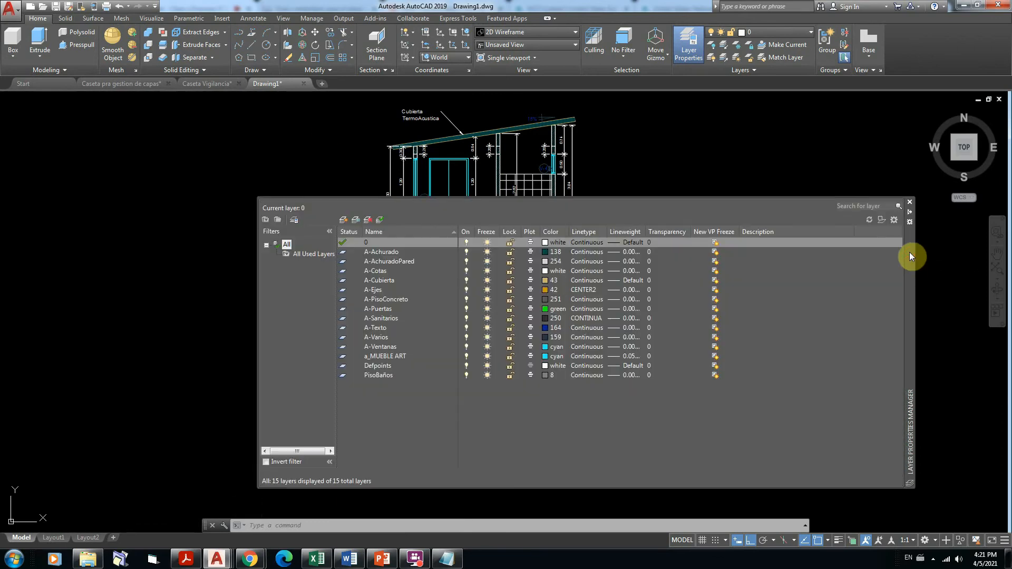
left_click_drag(909, 256, 803, 167)
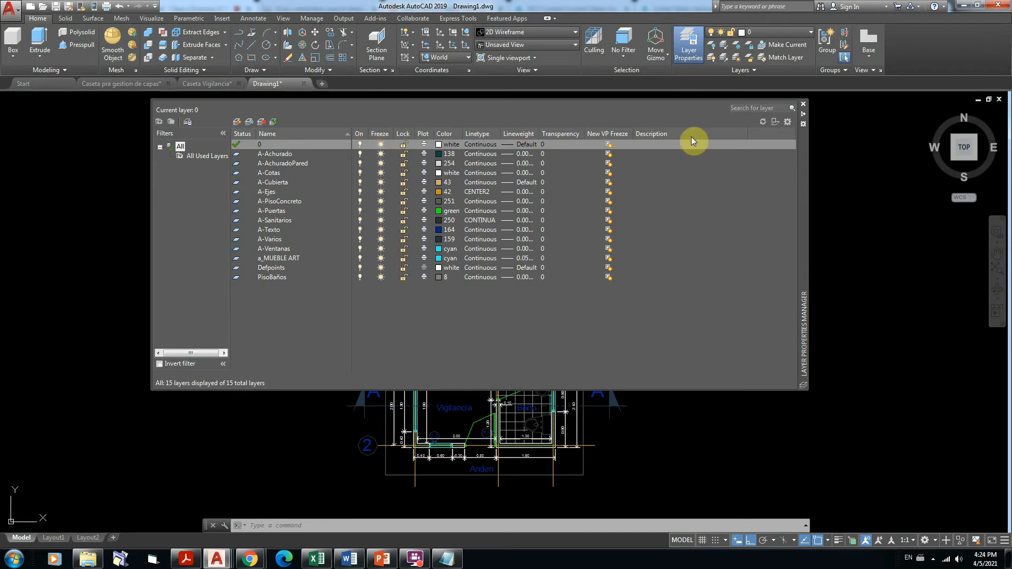
left_click_drag(801, 150, 802, 250)
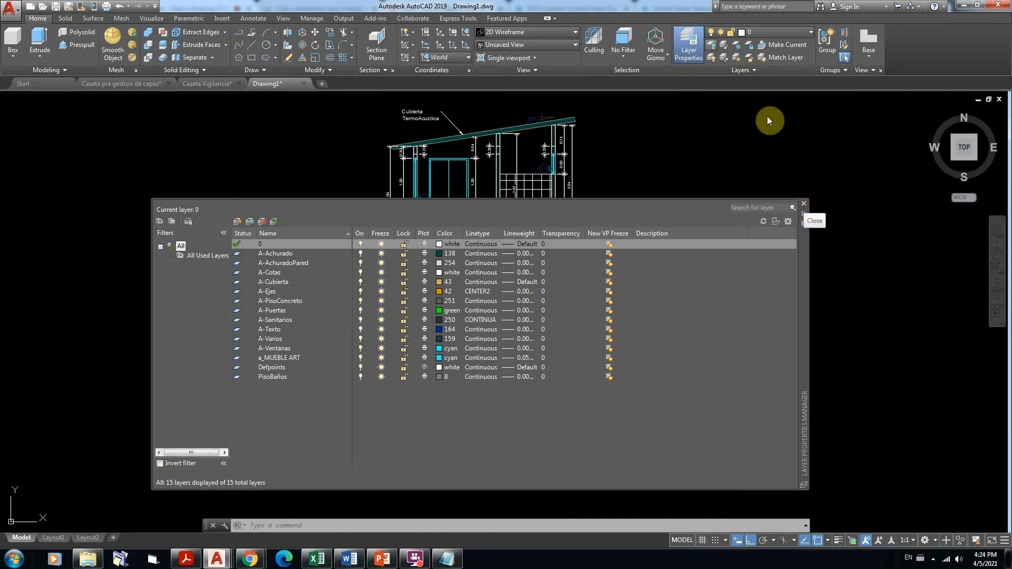
left_click(804, 205)
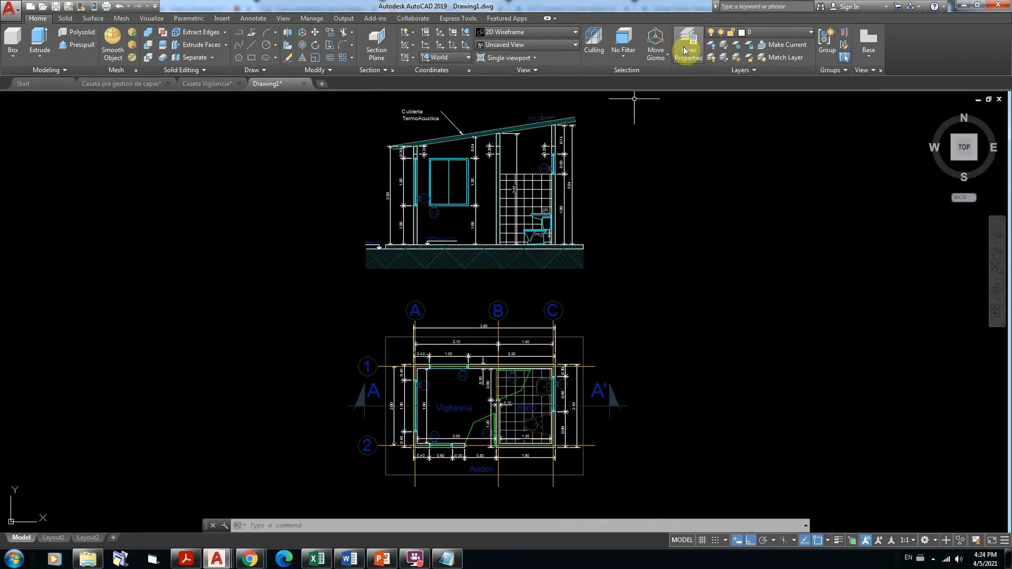
Look over the quick list of layers twice, keeping layer 0 current.
left_click(811, 34)
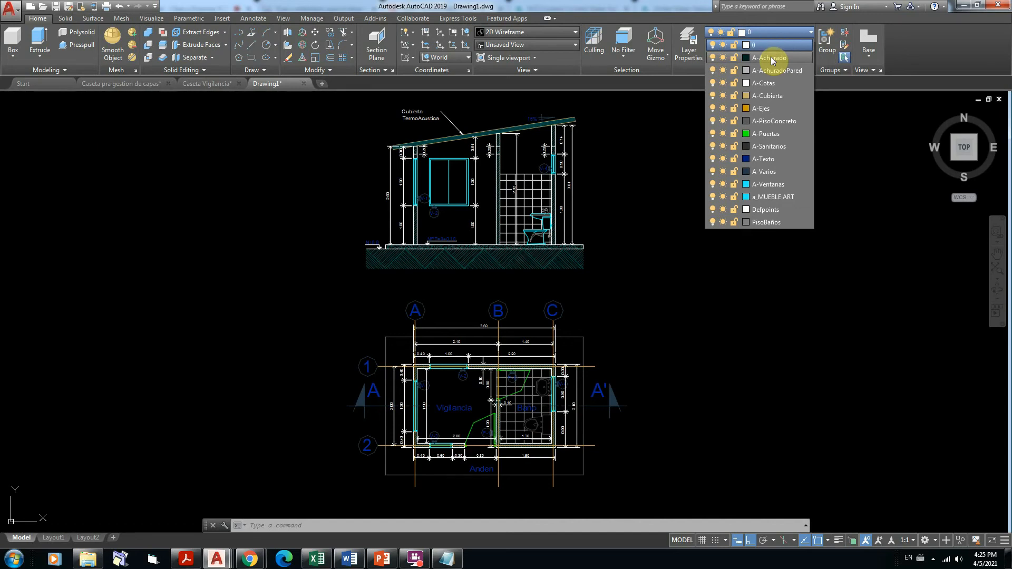
left_click(865, 177)
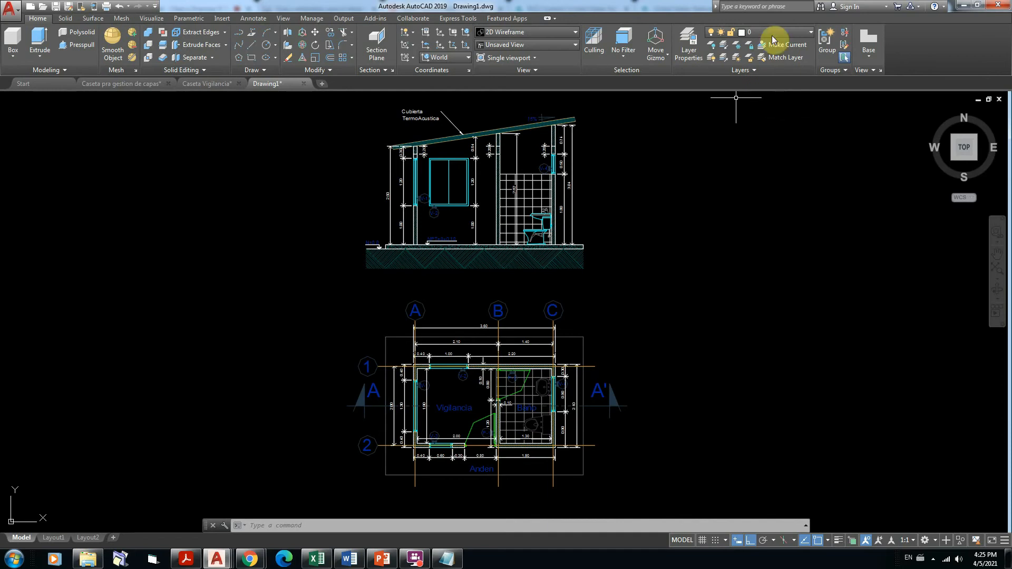
left_click(810, 33)
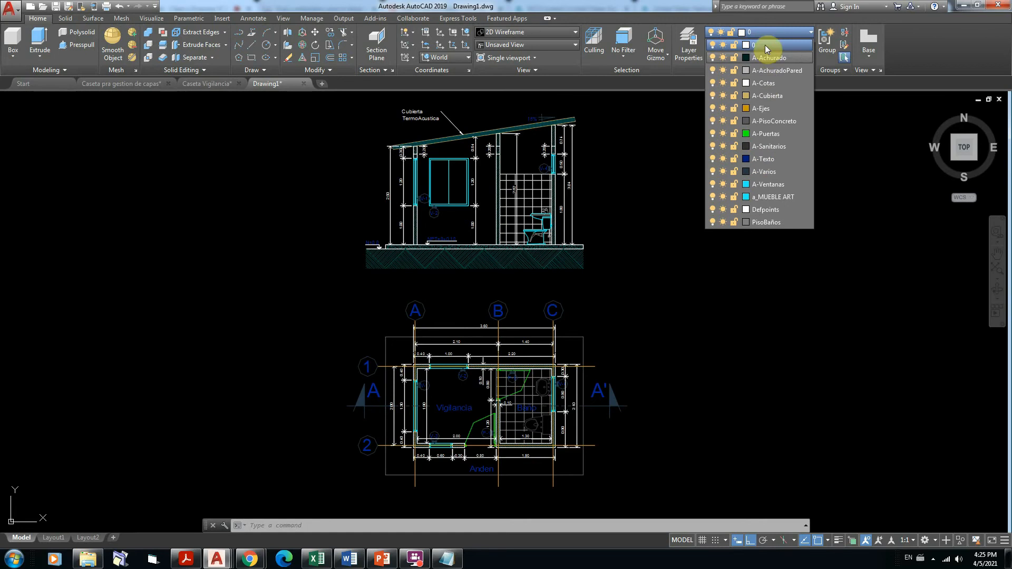
left_click(838, 169)
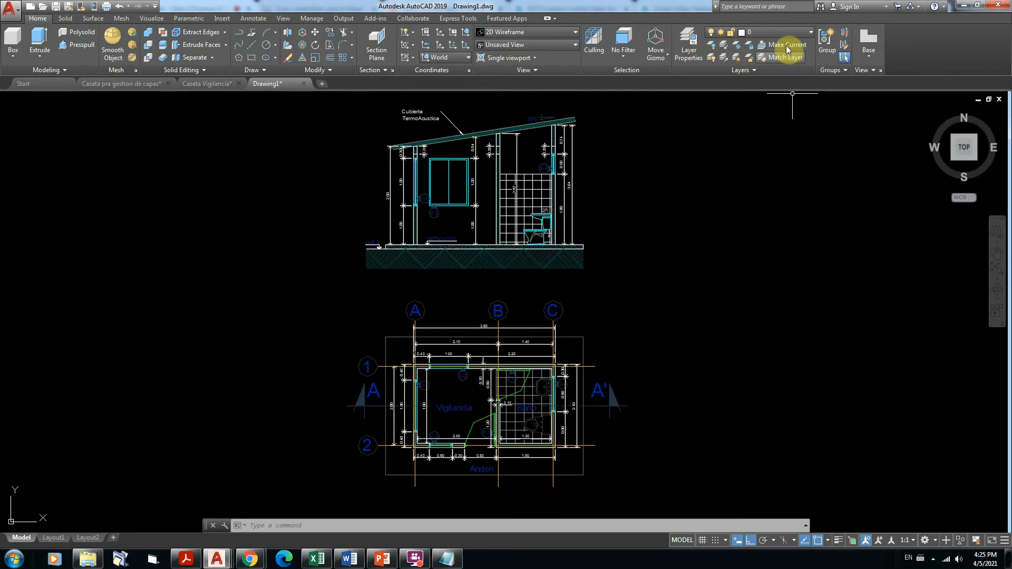
Turn off the layers A-Cotas, A-Ejes, A-Texto and A-Varios by picking a dimension, grid lines, a label text and a grid bubble.
left_click(712, 47)
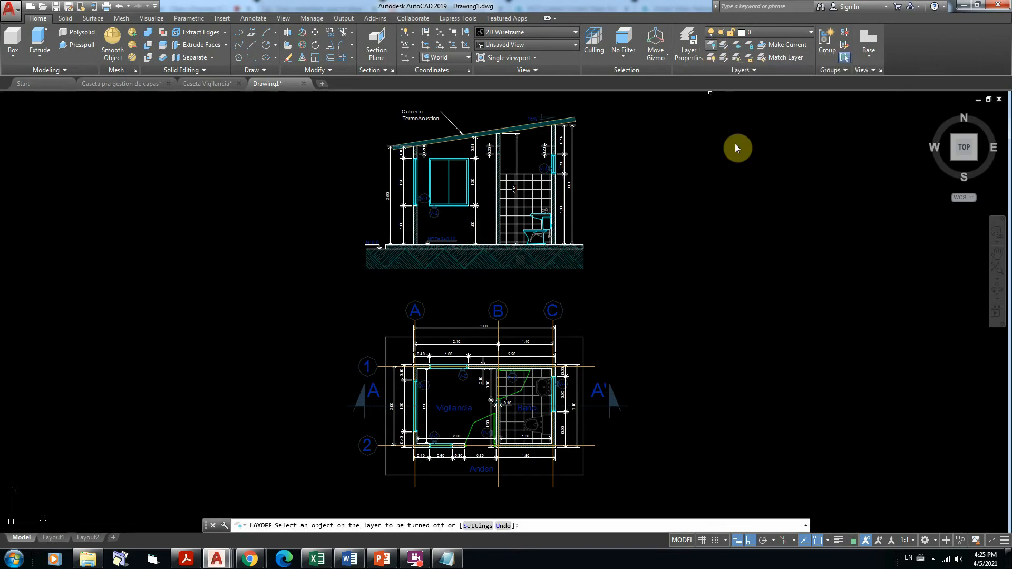
left_click(572, 135)
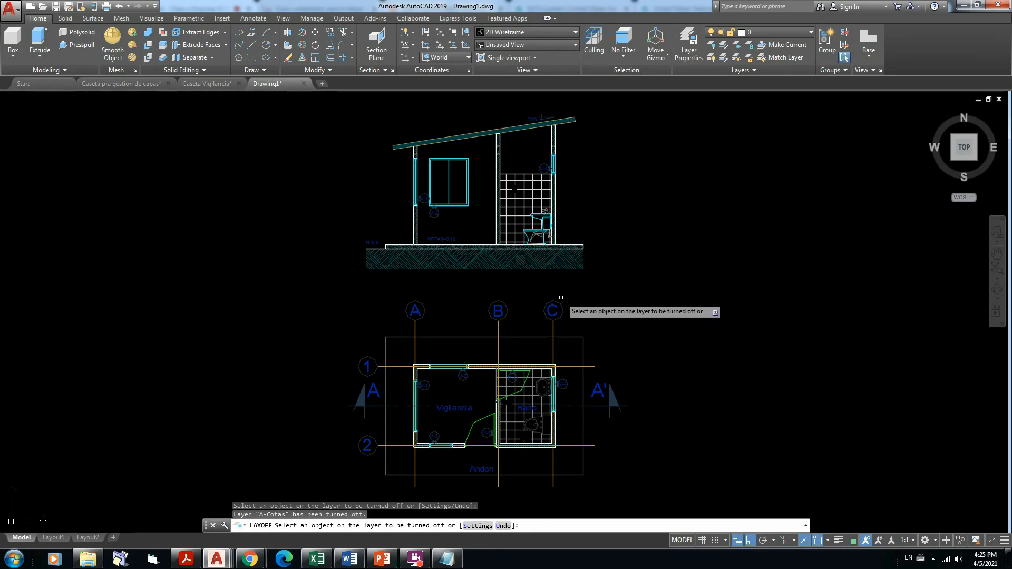
left_click(553, 327)
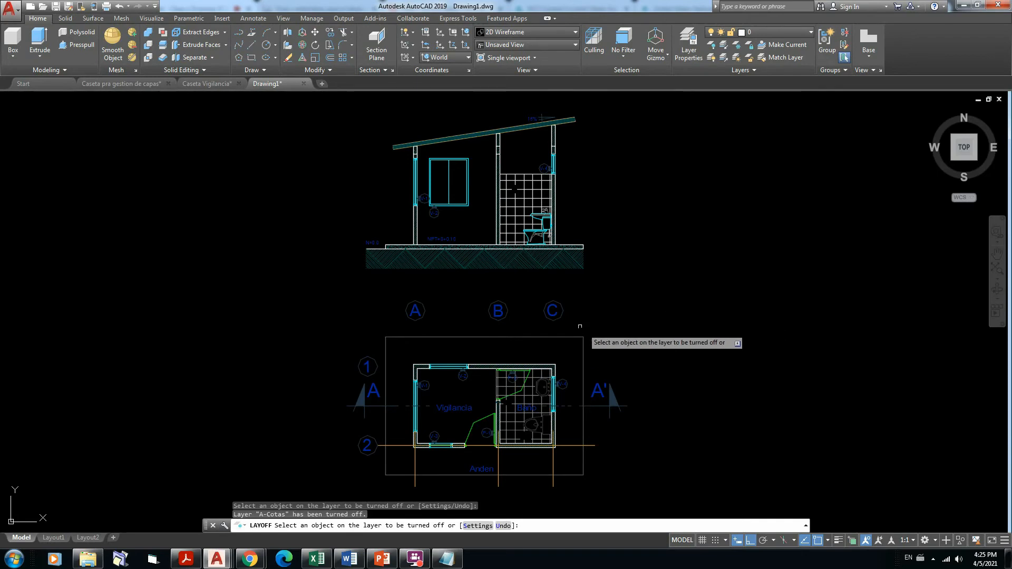
left_click(562, 309)
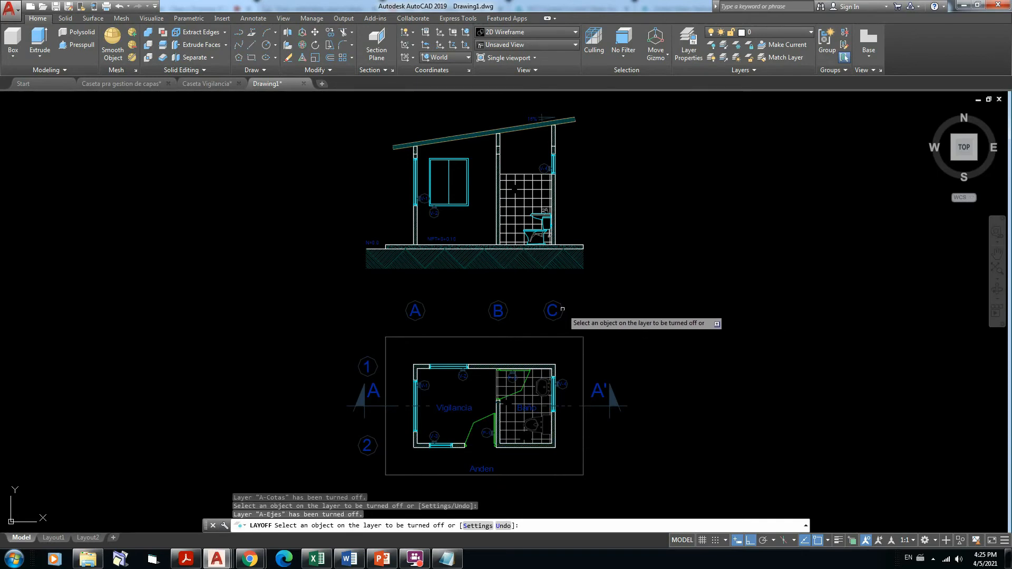
left_click(555, 306)
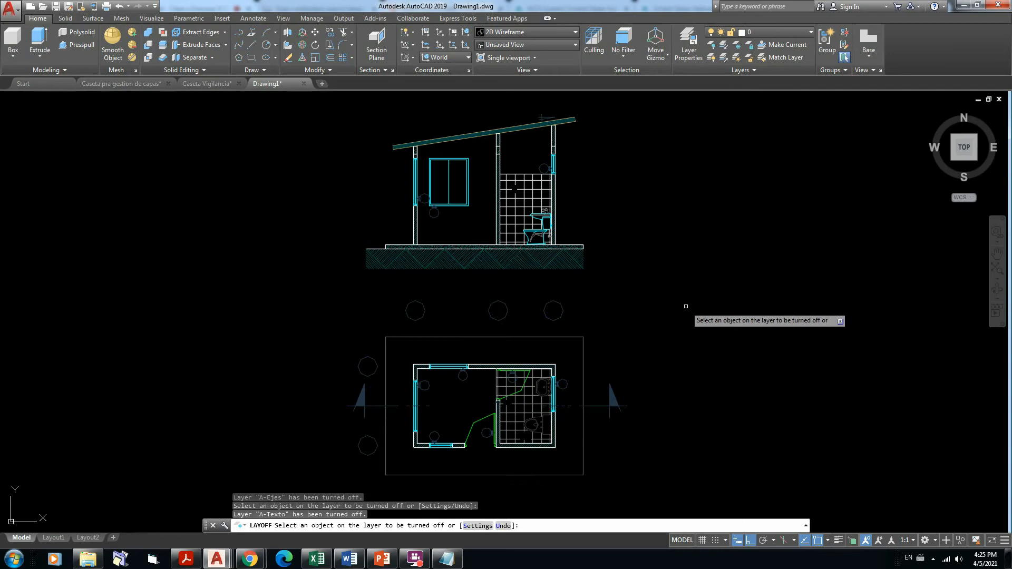
left_click(557, 301)
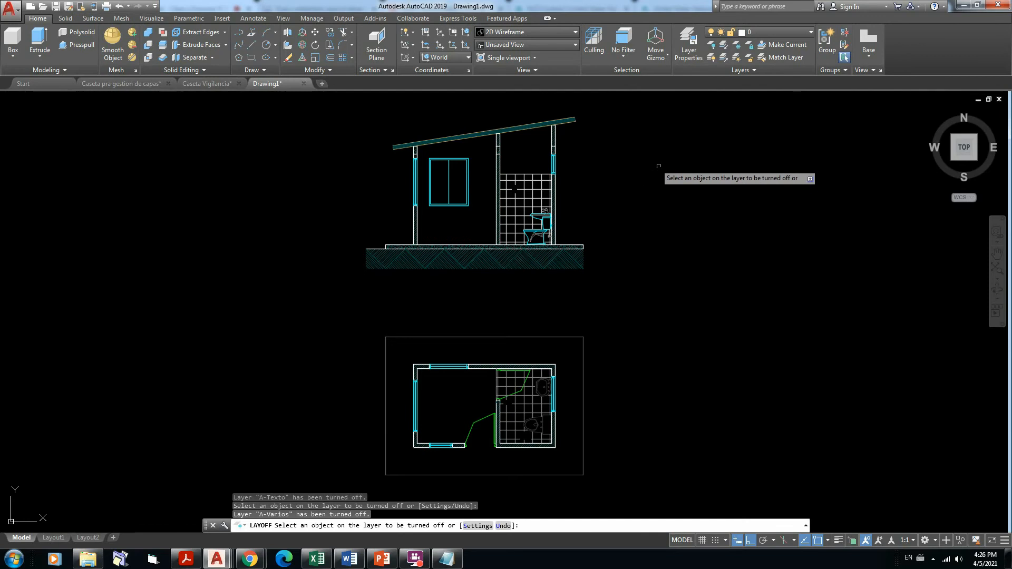
key("Escape")
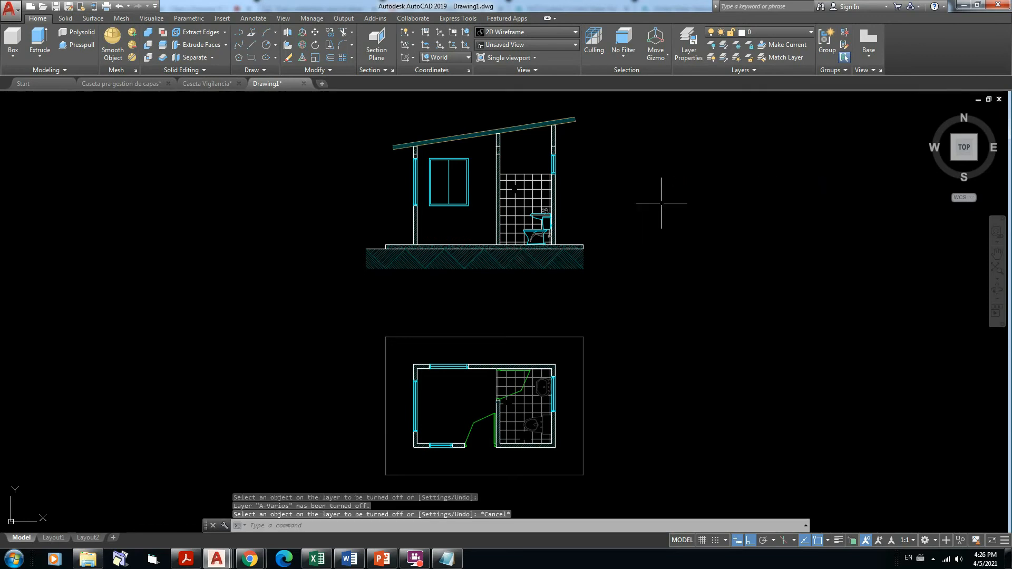
Review the on/off states in the quick list of layers and turn all layers of the drawing back on.
left_click(711, 60)
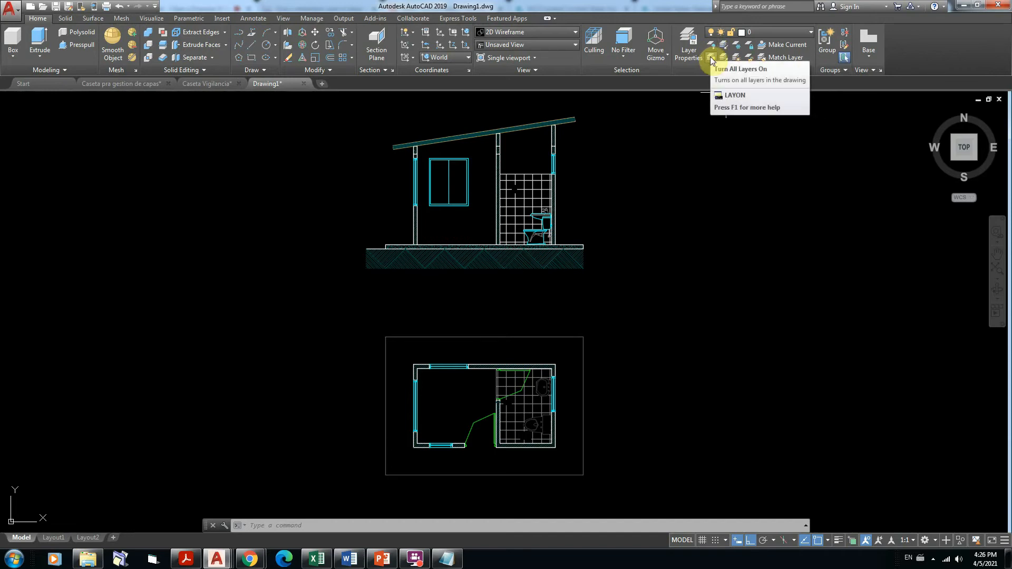
left_click(811, 31)
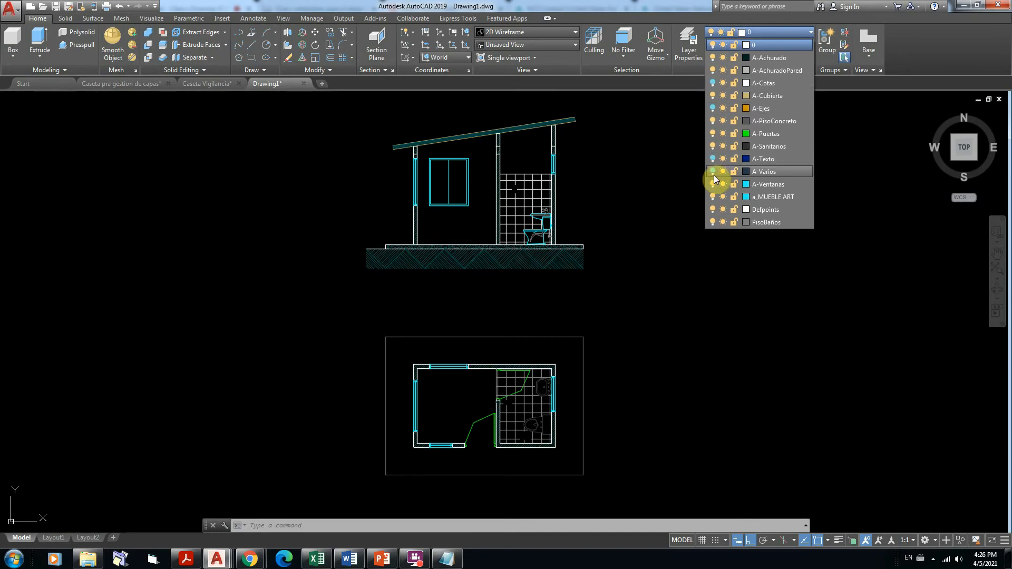
left_click(713, 108)
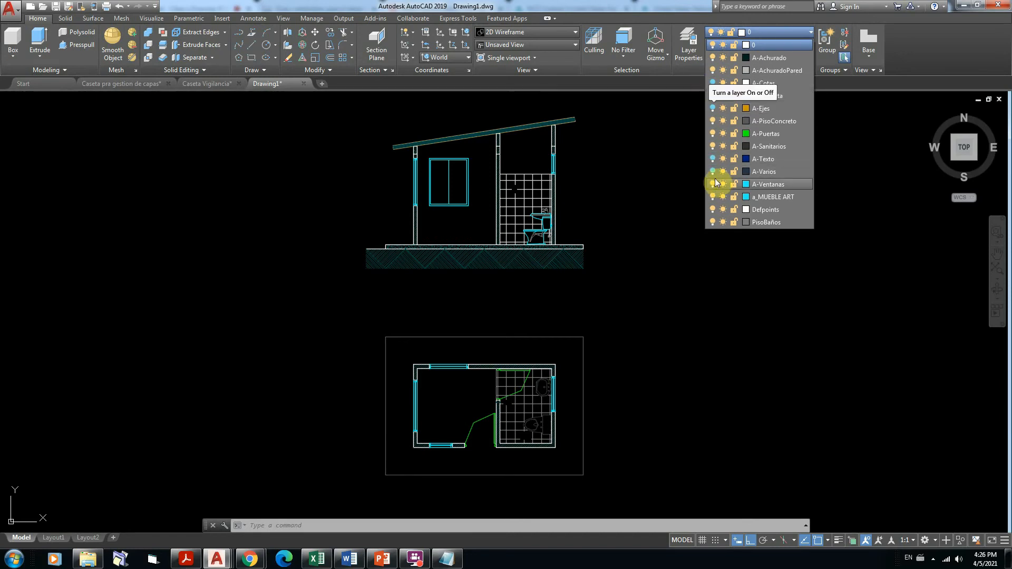
left_click(850, 131)
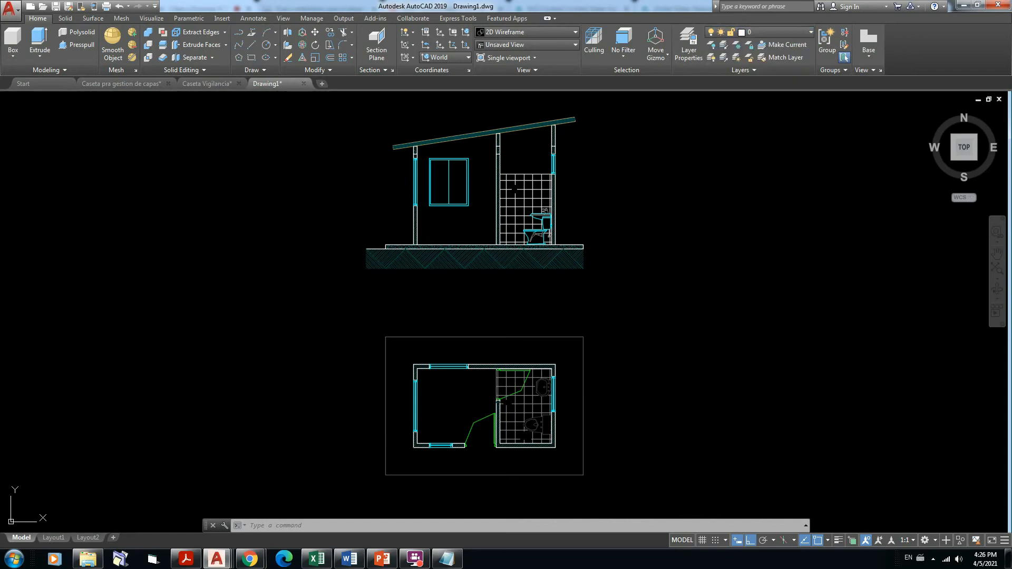
left_click(712, 58)
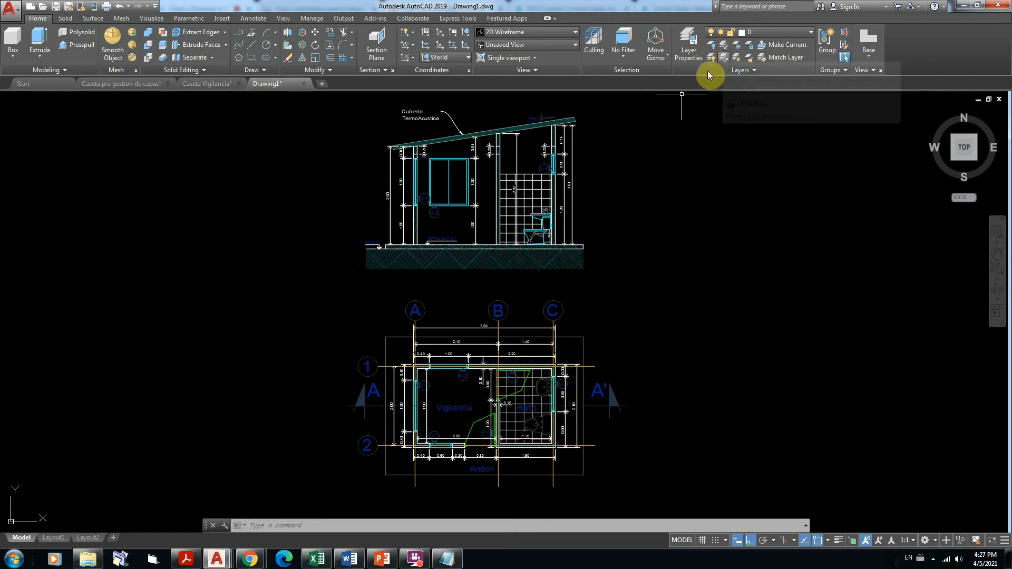
Isolate the dimension layer A-Cotas by picking the overall height dimension in the section.
left_click(725, 47)
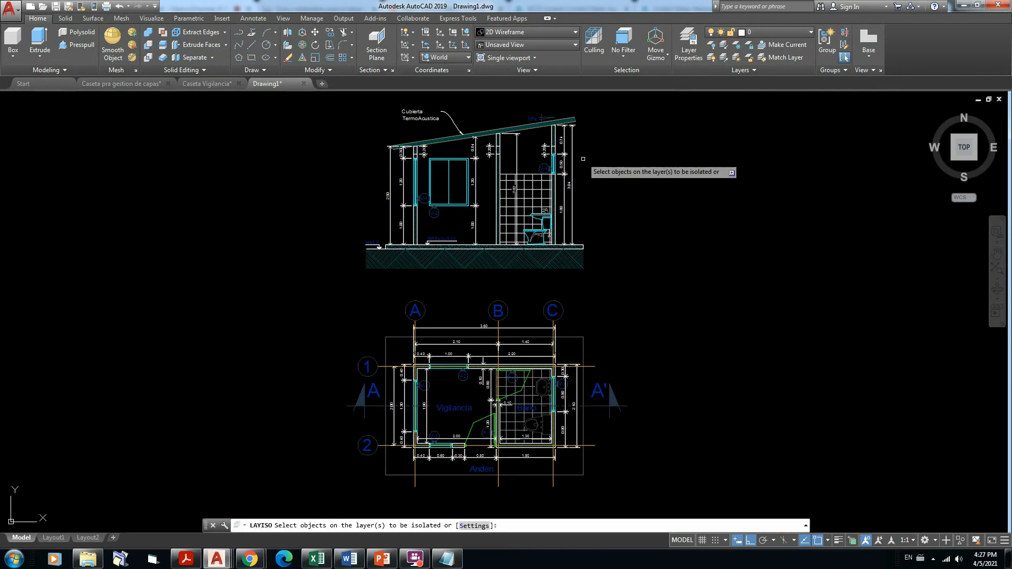
left_click(572, 135)
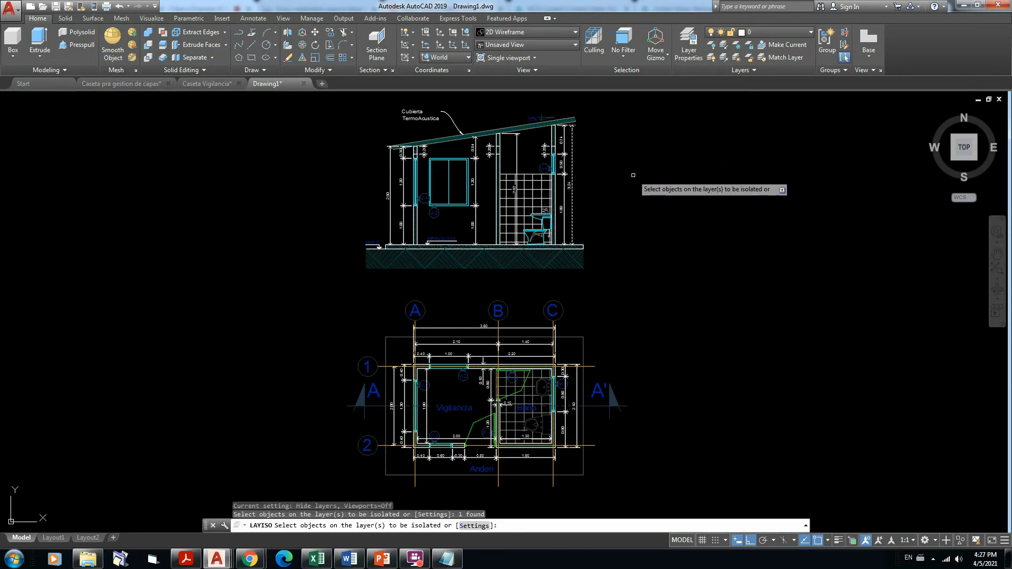
key("Return")
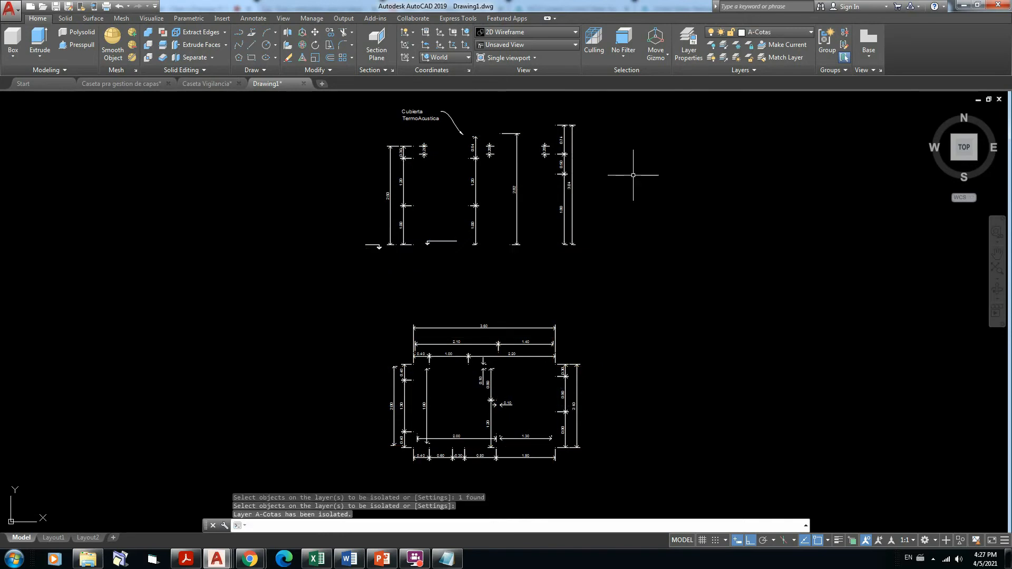
key("Escape")
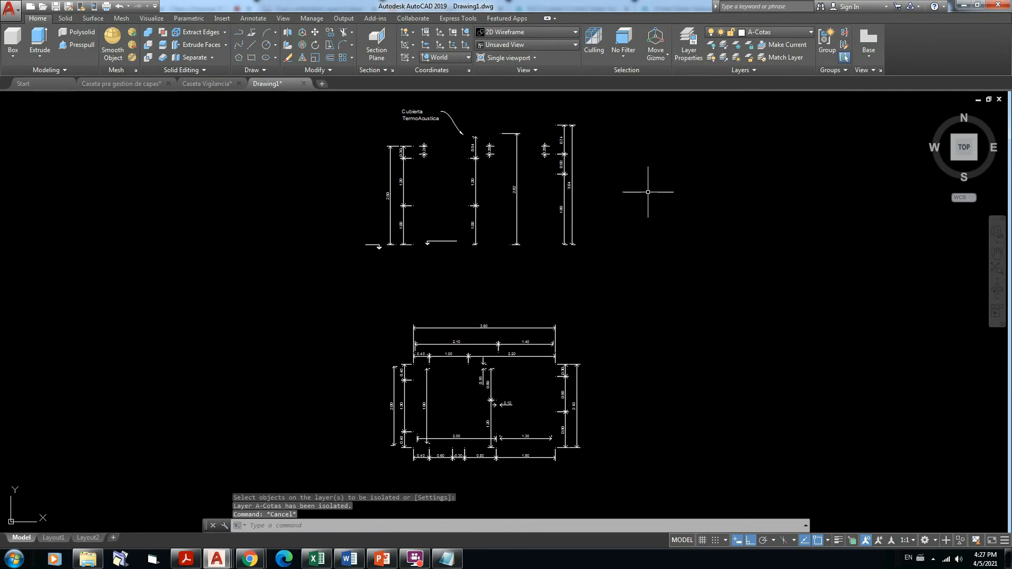
Check the layer states in the quick list and unisolate the layers to restore the full drawing.
left_click(810, 35)
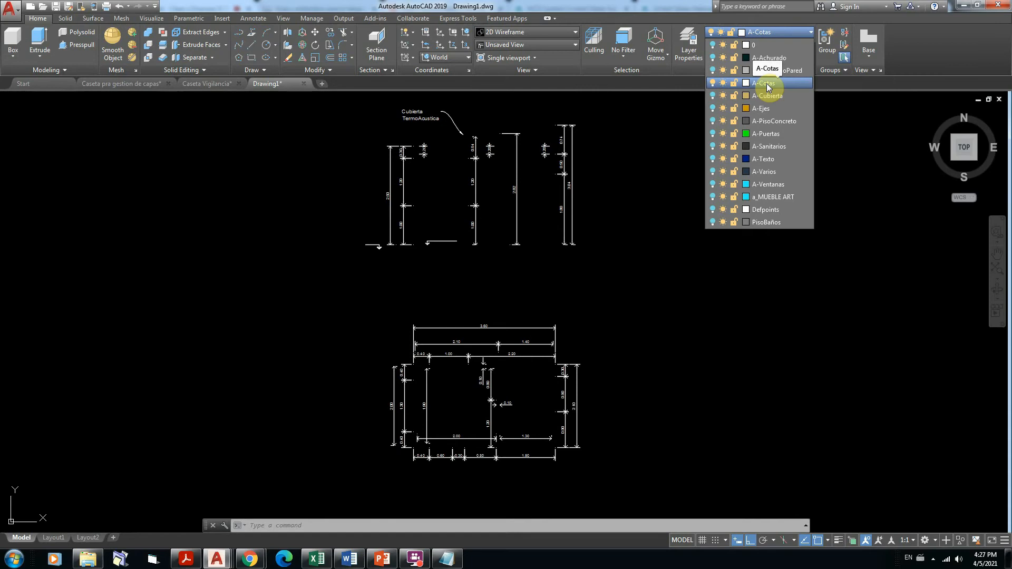
left_click(906, 219)
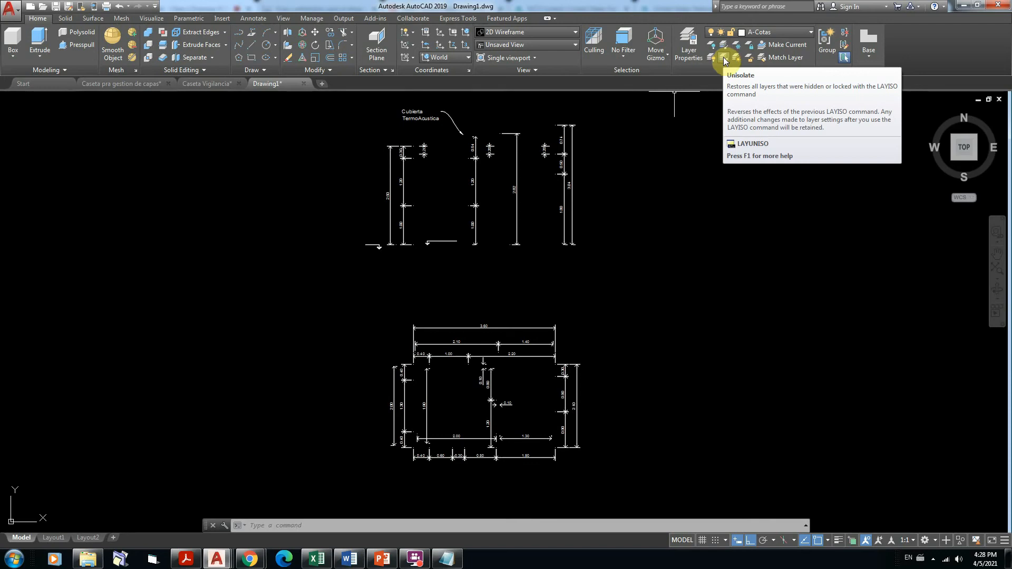
left_click(724, 59)
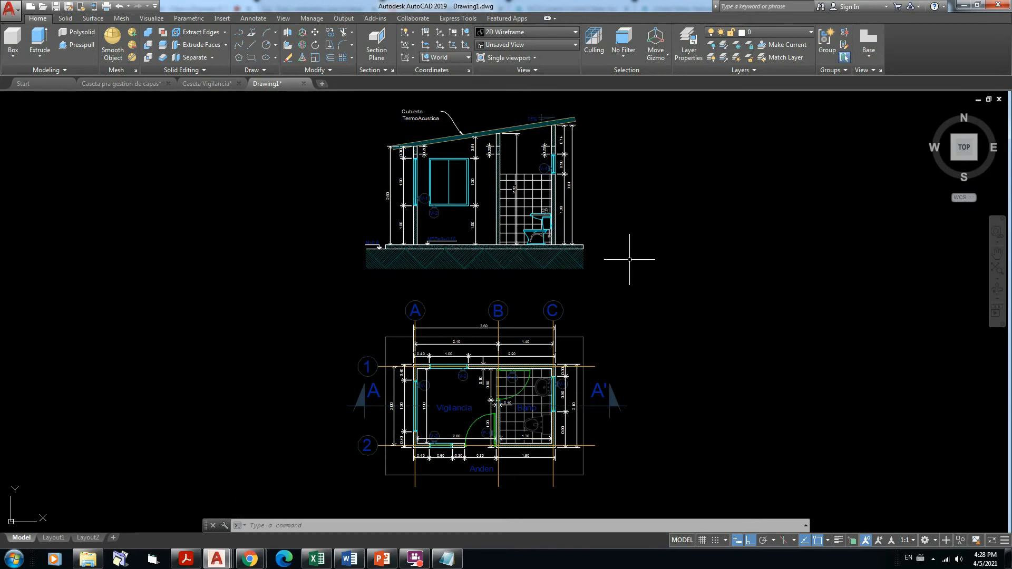
Start a layer isolation, picking the 3.04 height dimension and the outer wall line beside it in the section.
left_click(724, 46)
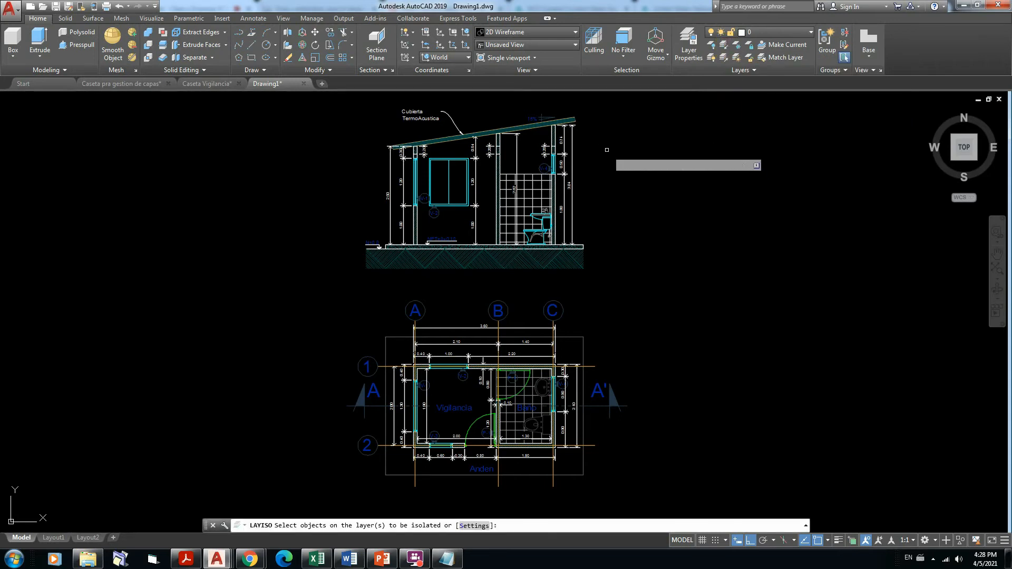
scroll(588, 124, "up", 2)
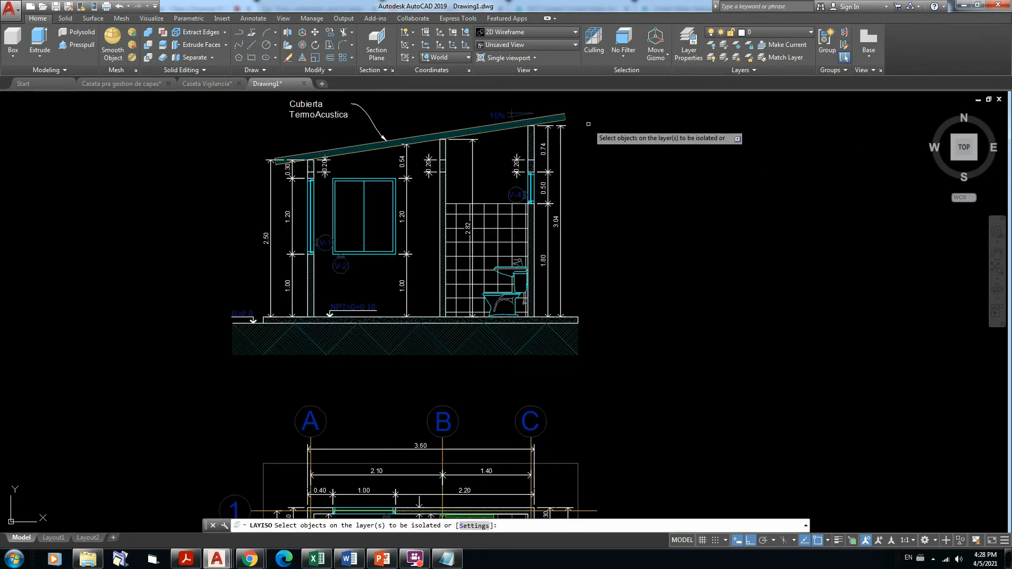
left_click(560, 146)
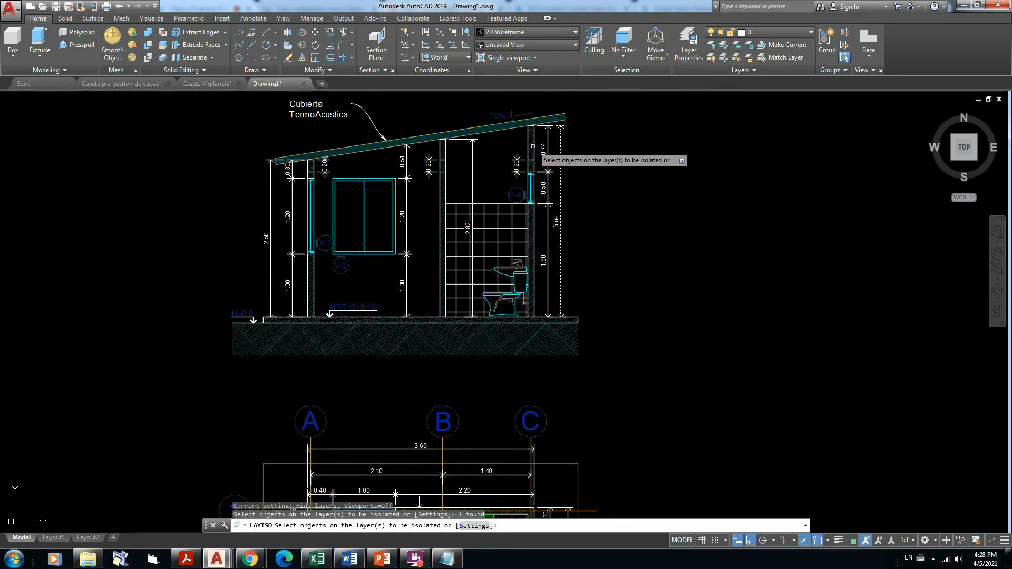
scroll(533, 144, "up", 4)
left_click(532, 119)
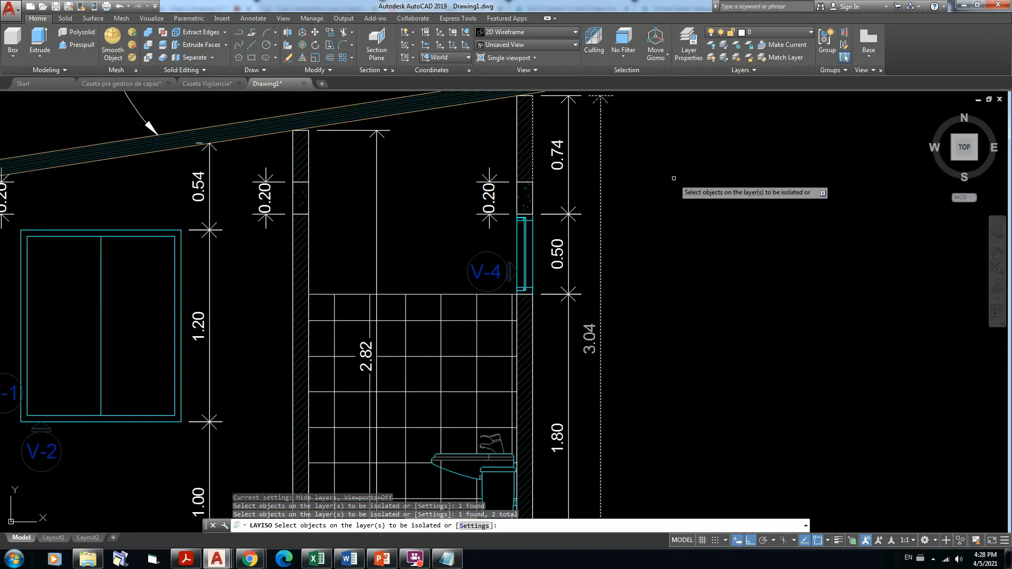
Add the roof's lower edge and the middle wall's hatch in the section to the layer isolation picks.
scroll(670, 179, "down", 4)
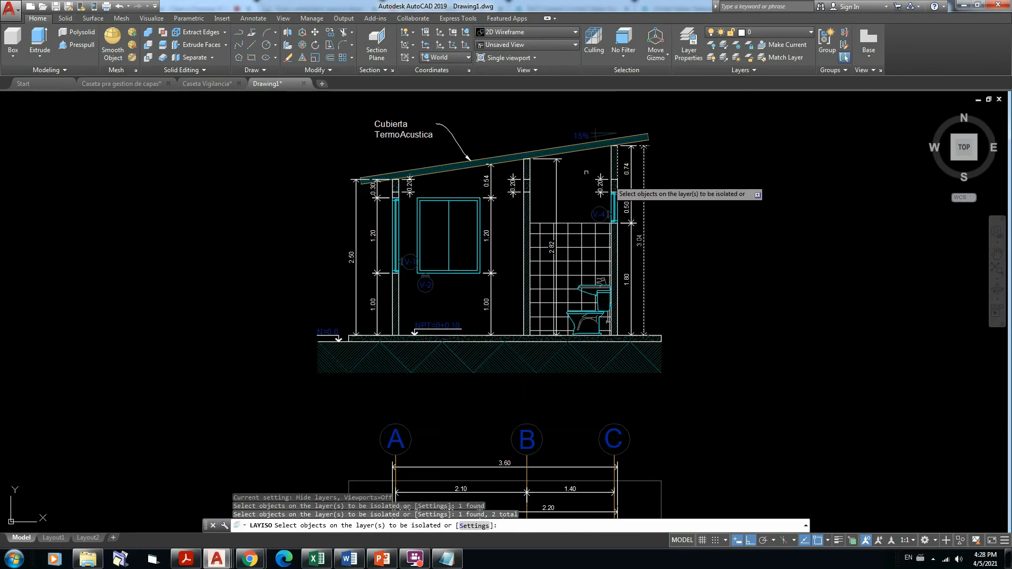
scroll(565, 155, "up", 1)
left_click(565, 155)
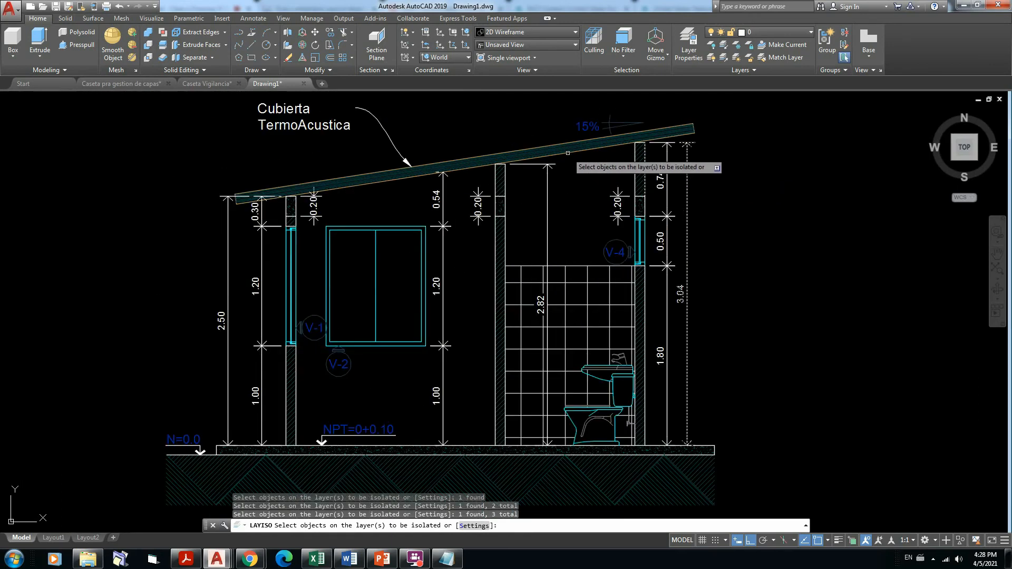
scroll(568, 158, "up", 5)
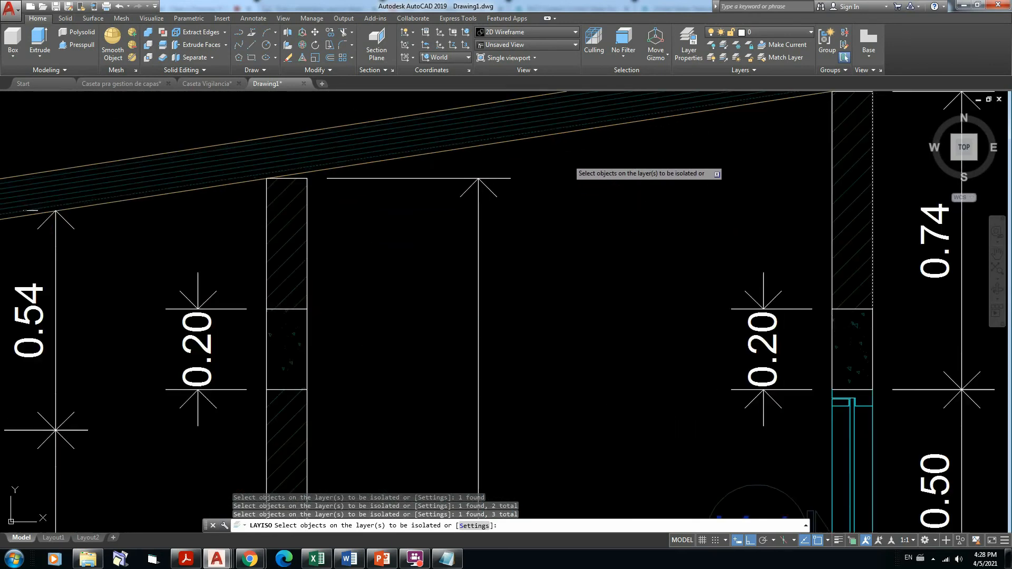
left_click(564, 132)
scroll(579, 149, "down", 3)
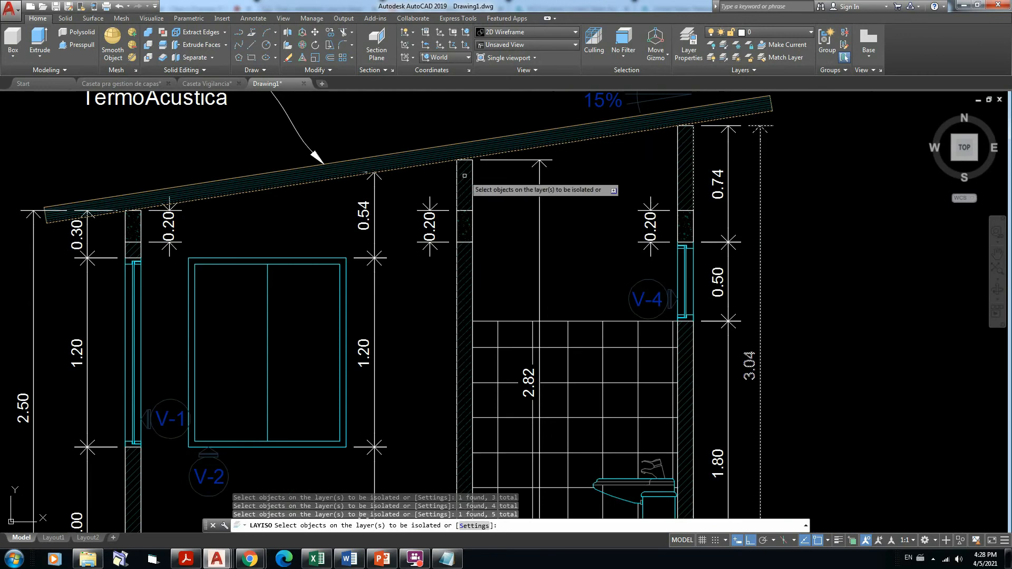
Add the large window's frame in the section to the picks and isolate the layers of all picked objects.
scroll(563, 194, "down", 2)
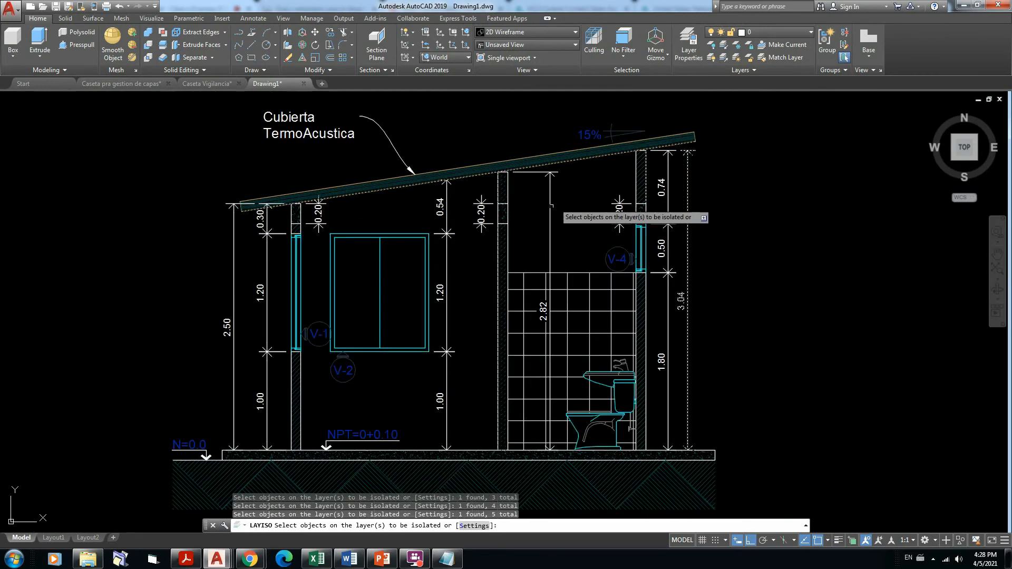
left_click(391, 234)
scroll(704, 215, "down", 2)
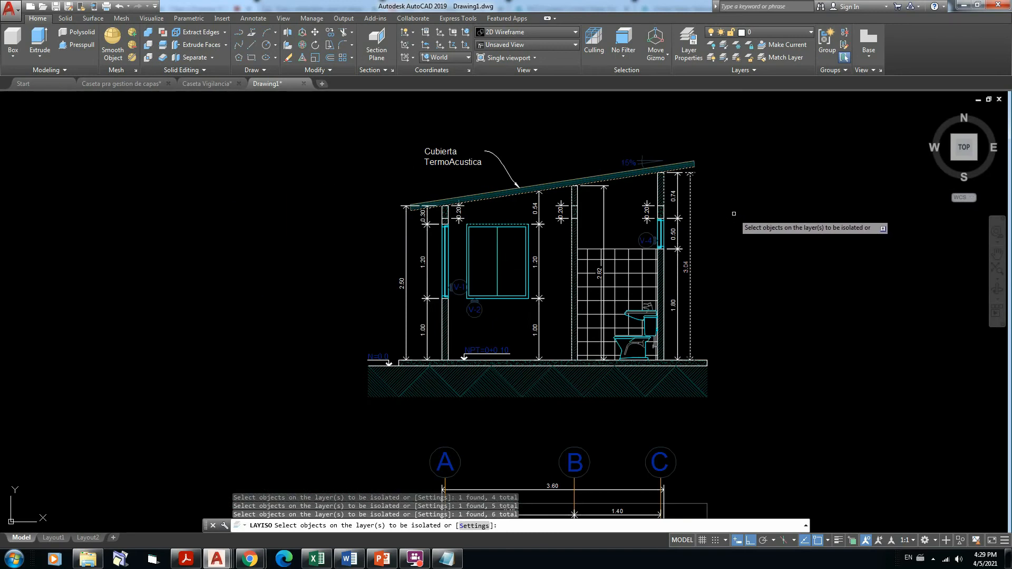
scroll(734, 213, "down", 2)
mouse_move(740, 226)
middle_mouse_down()
mouse_move(695, 186)
mouse_move(684, 195)
middle_mouse_up()
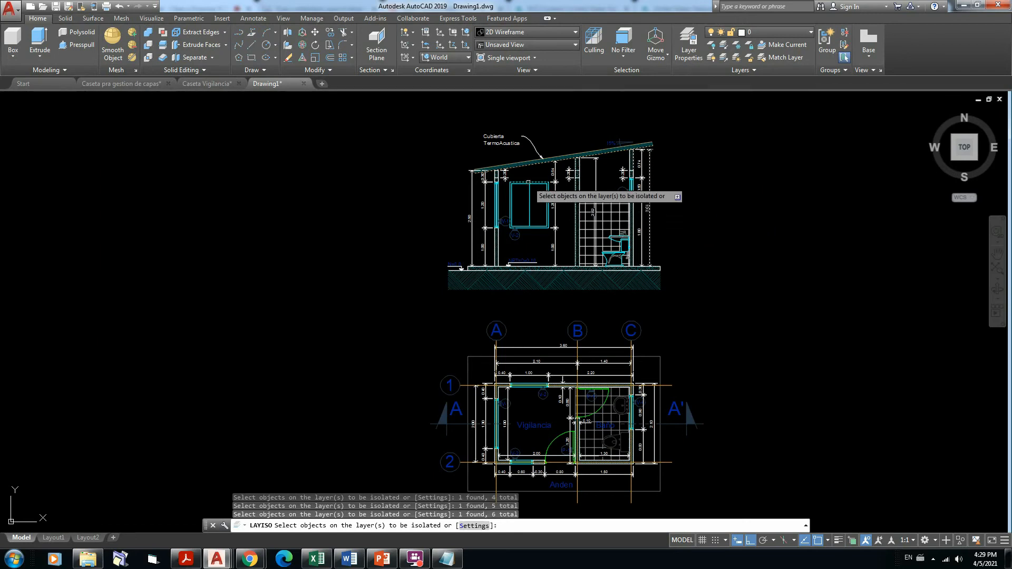
scroll(590, 150, "up", 4)
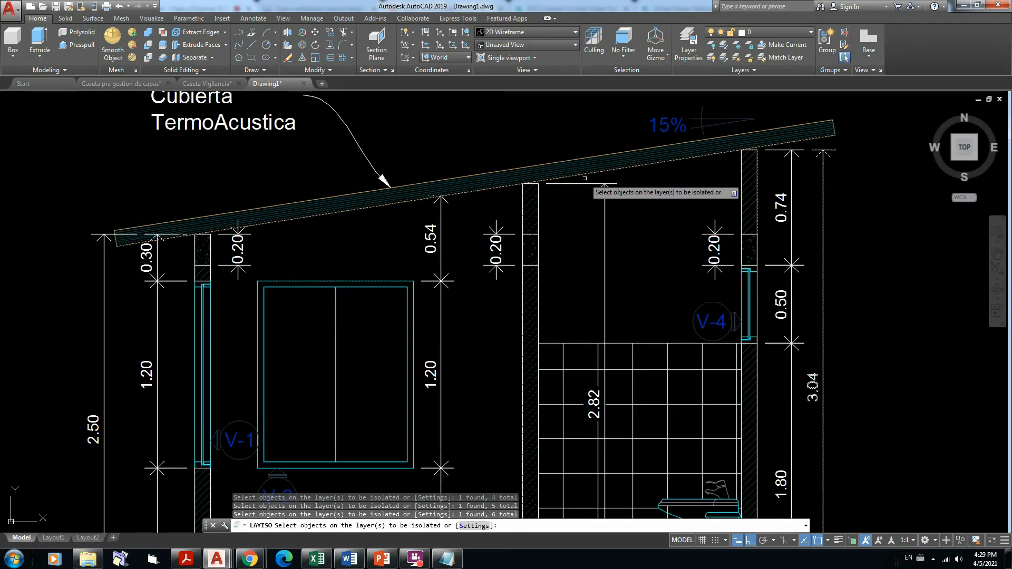
scroll(653, 205, "down", 4)
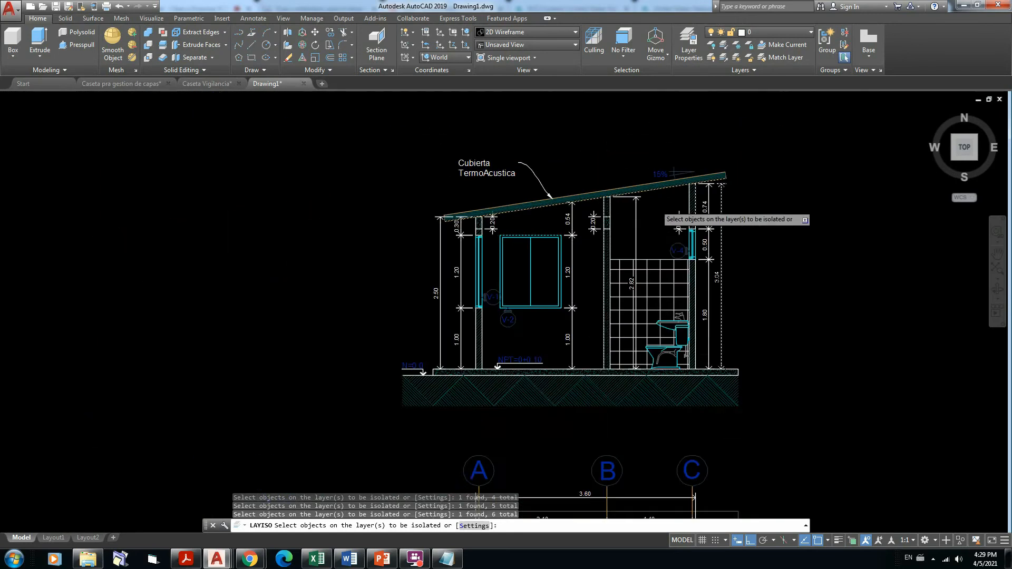
middle_click_drag(758, 216, 691, 190)
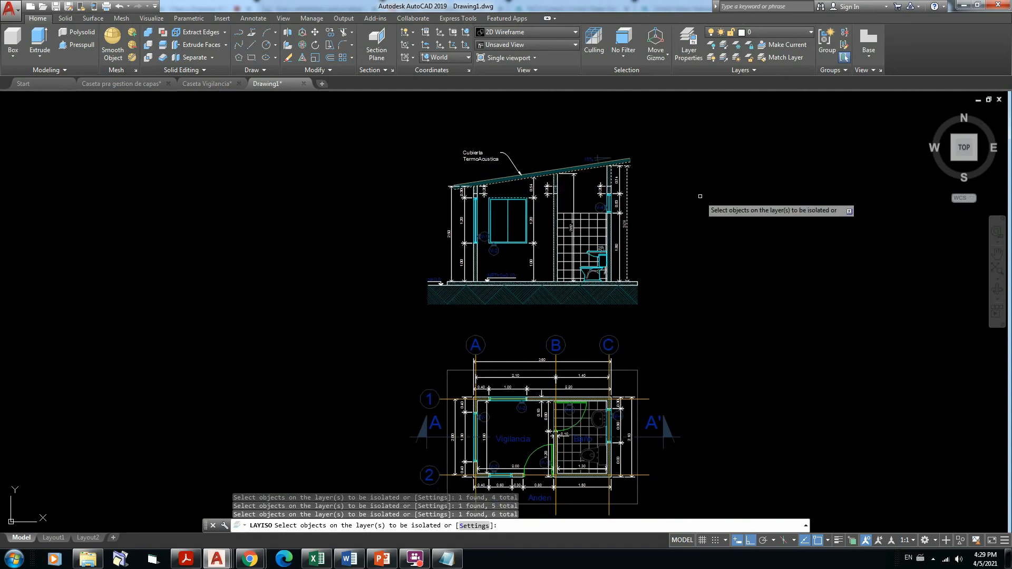
key("Return")
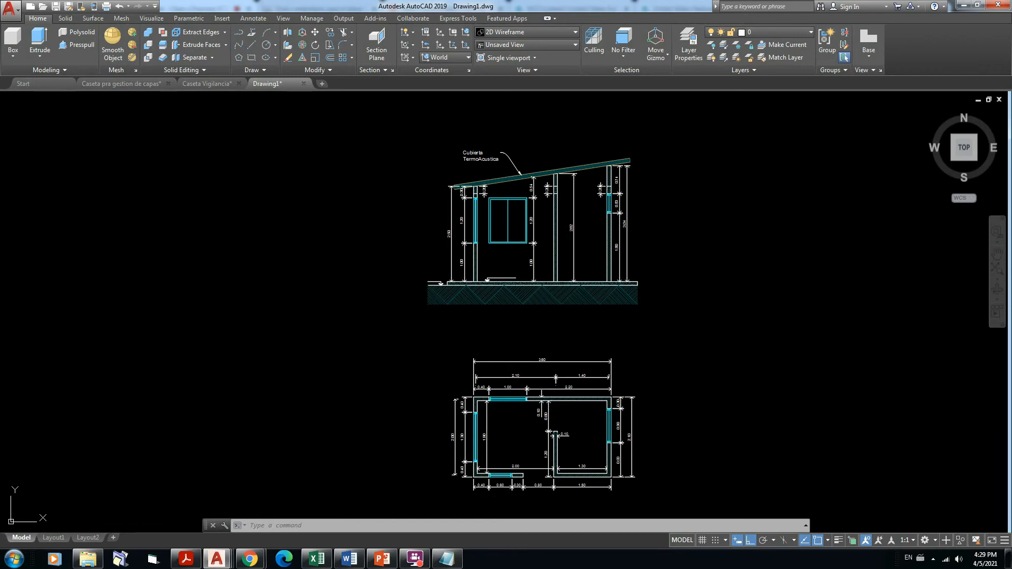
scroll(557, 181, "up", 4)
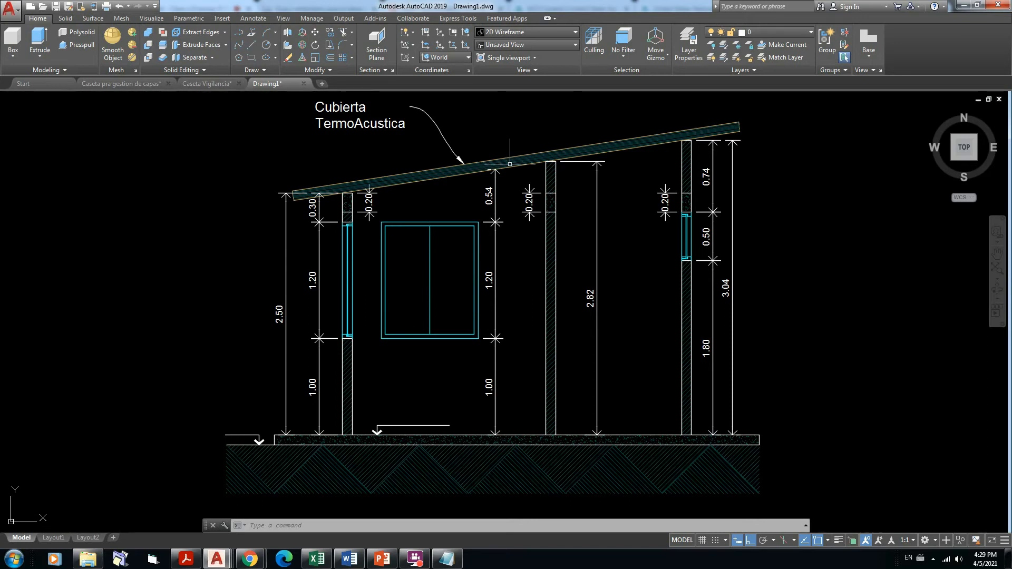
Examine the isolated layers in both the section and the floor plan.
scroll(579, 193, "down", 4)
mouse_move(718, 276)
middle_mouse_down()
mouse_move(661, 183)
mouse_move(669, 213)
middle_mouse_up()
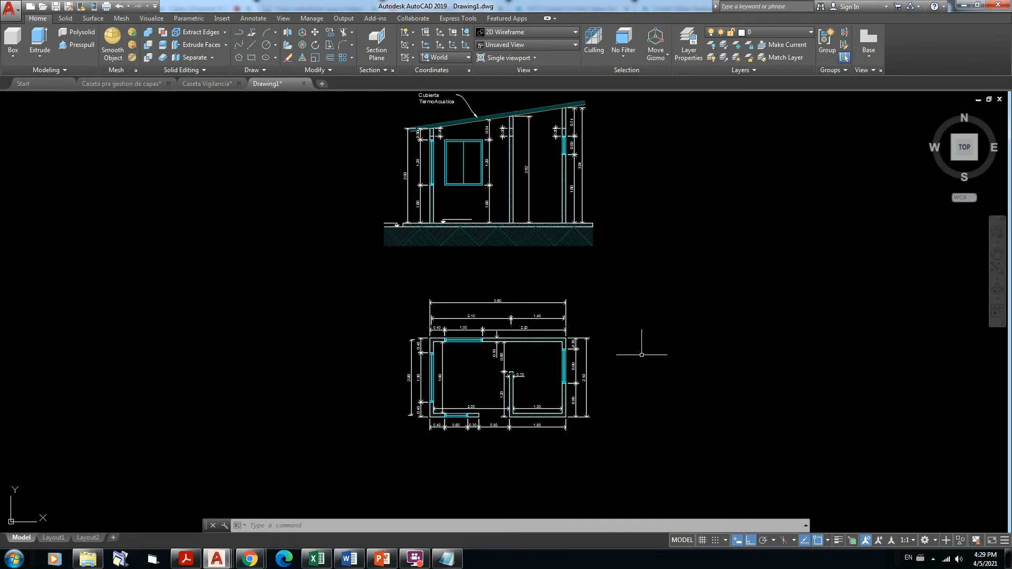
scroll(530, 350, "up", 6)
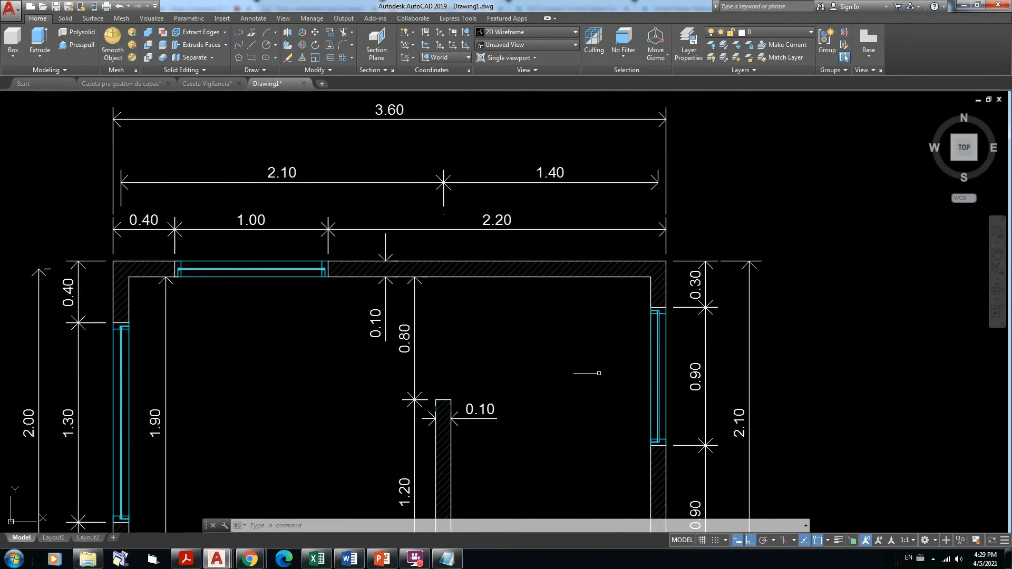
scroll(551, 348, "down", 5)
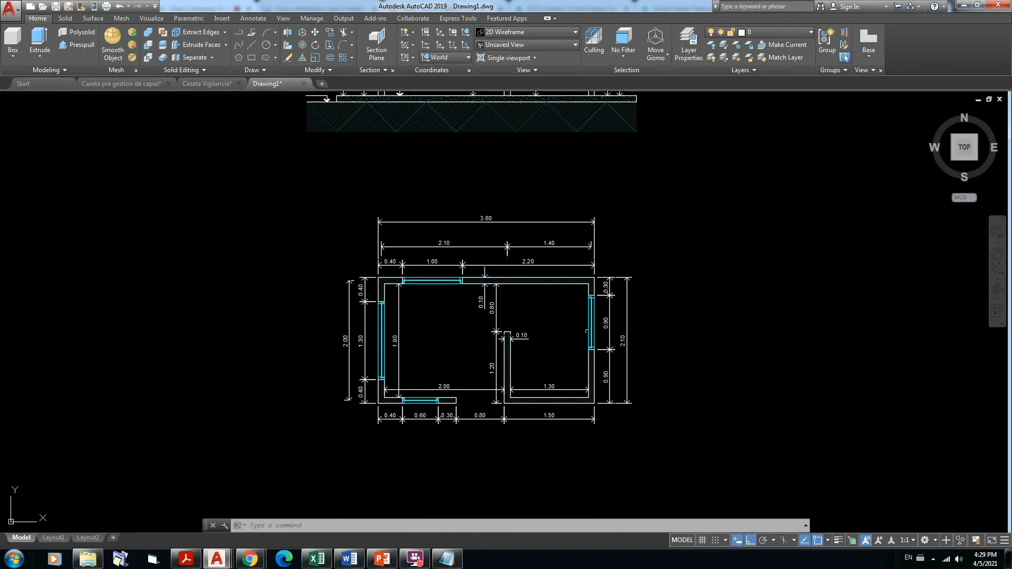
scroll(725, 289, "up", 5)
scroll(744, 276, "down", 5)
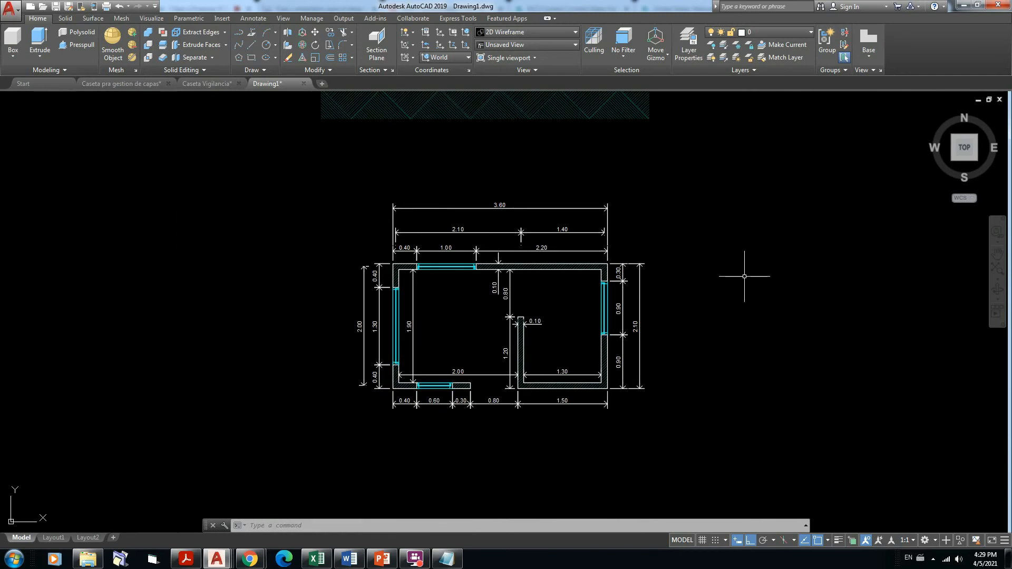
mouse_move(717, 285)
middle_mouse_down()
mouse_move(773, 303)
mouse_move(740, 366)
middle_mouse_up()
scroll(735, 284, "down", 1)
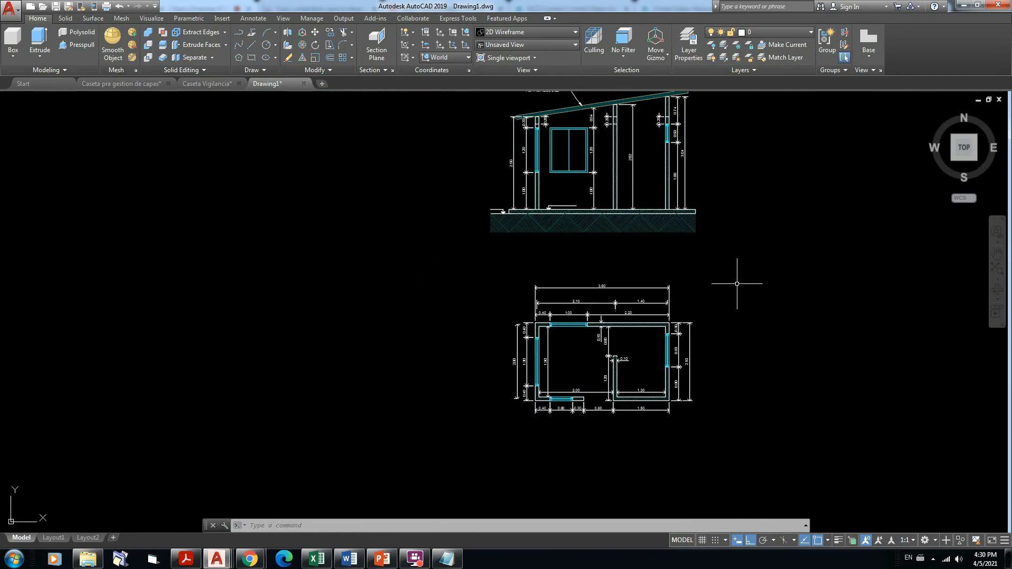
middle_click_drag(737, 284, 694, 340)
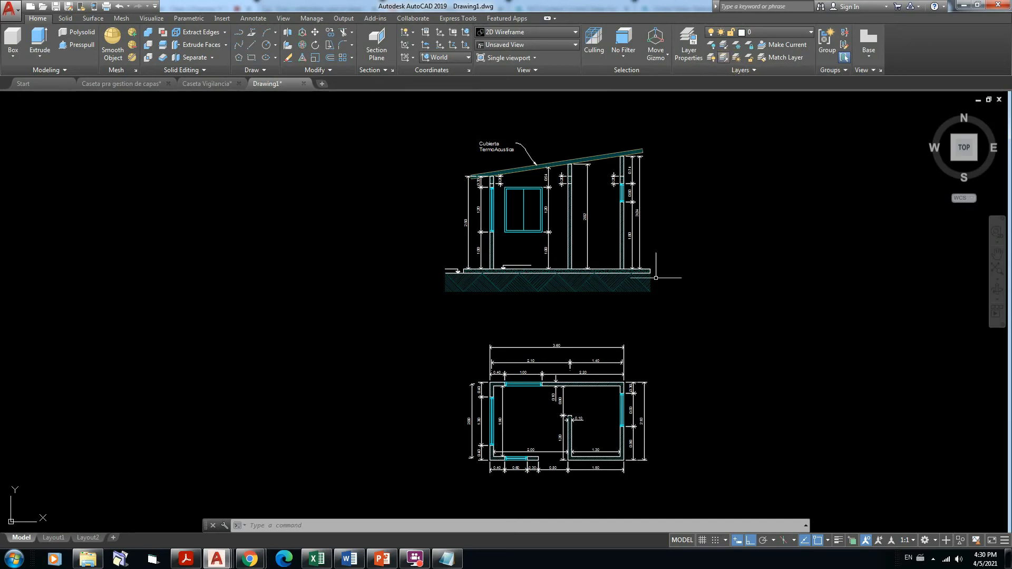
Unisolate the layers to restore the complete section and floor plan.
mouse_move(651, 281)
left_click(723, 58)
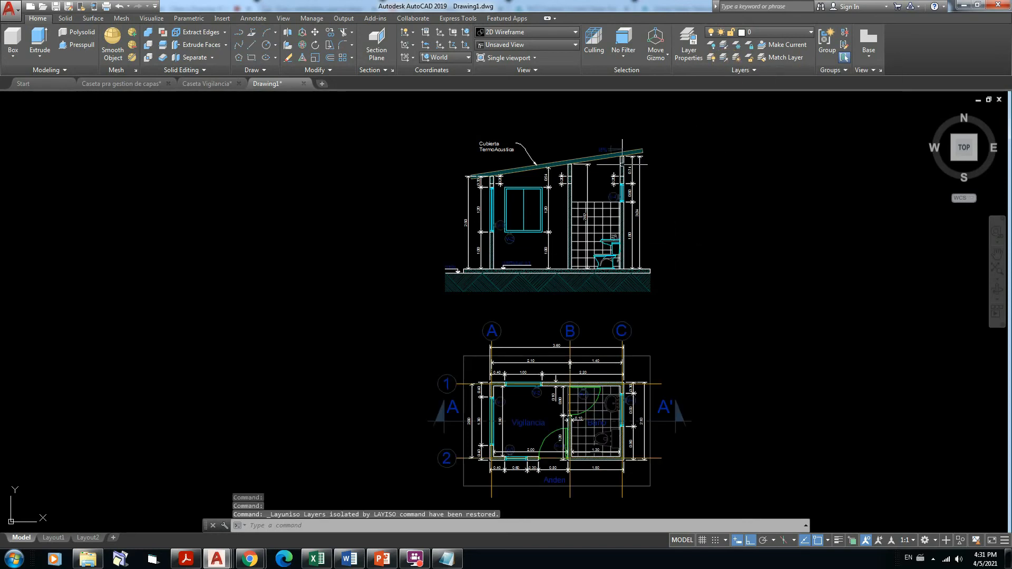
middle_click_drag(711, 355, 603, 338)
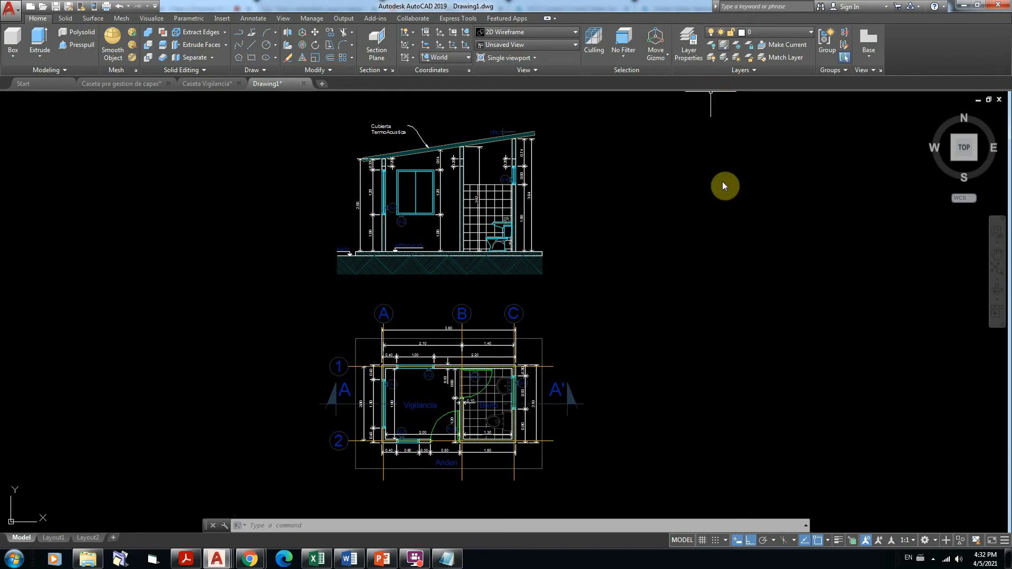
Open the Layer Properties Manager and its Layer Settings dialog, repositioning both windows over the drawing.
left_click(689, 49)
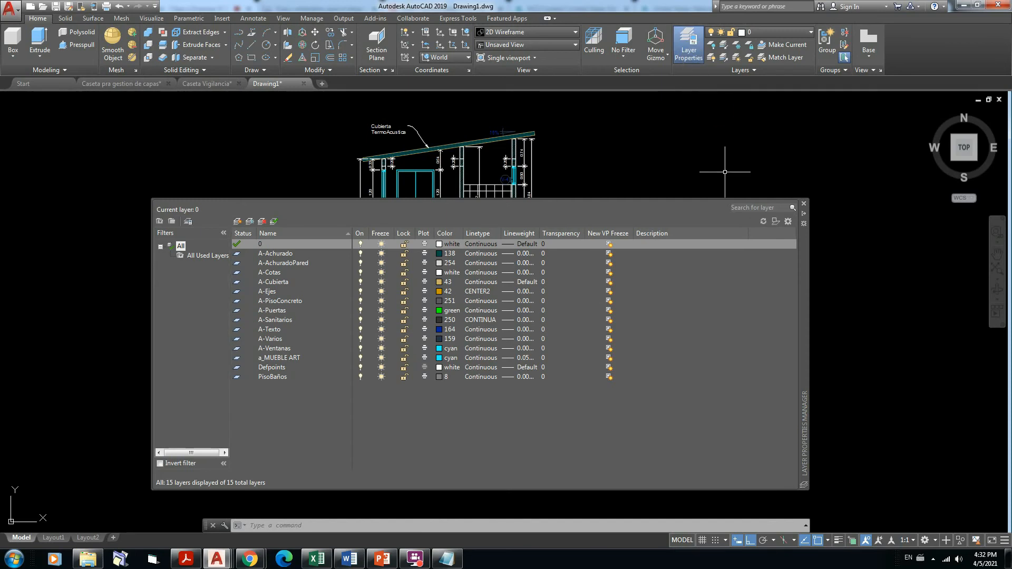
left_click(805, 269)
mouse_move(805, 268)
left_mouse_down()
mouse_move(760, 285)
mouse_move(763, 268)
mouse_move(800, 285)
left_mouse_up()
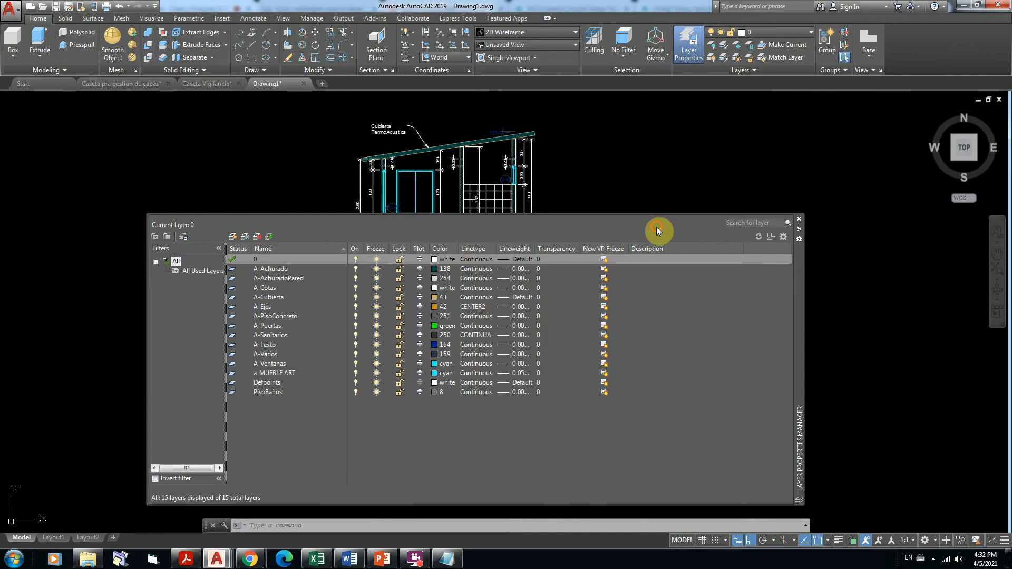
left_click_drag(797, 268, 788, 269)
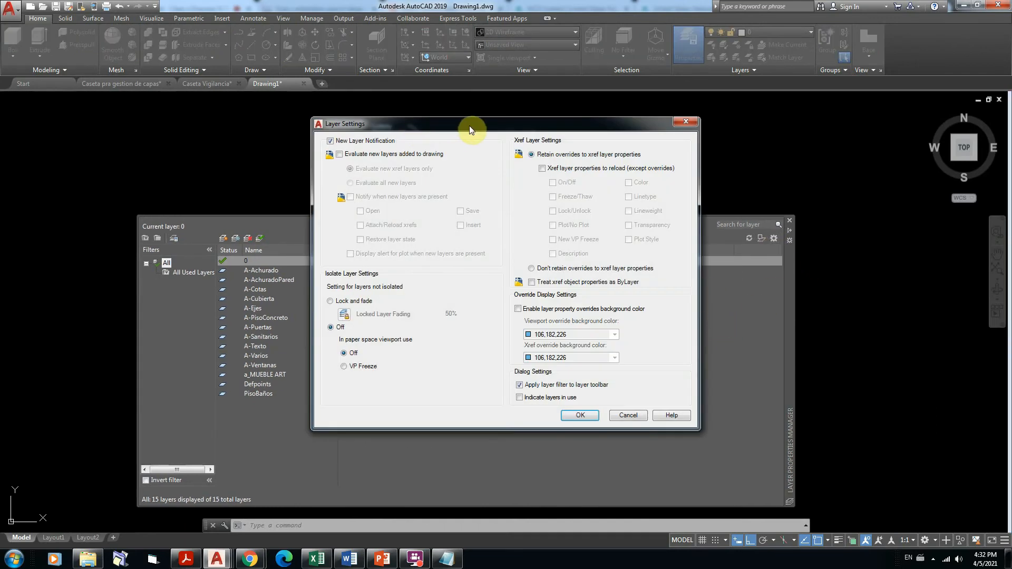
left_click_drag(470, 126, 481, 111)
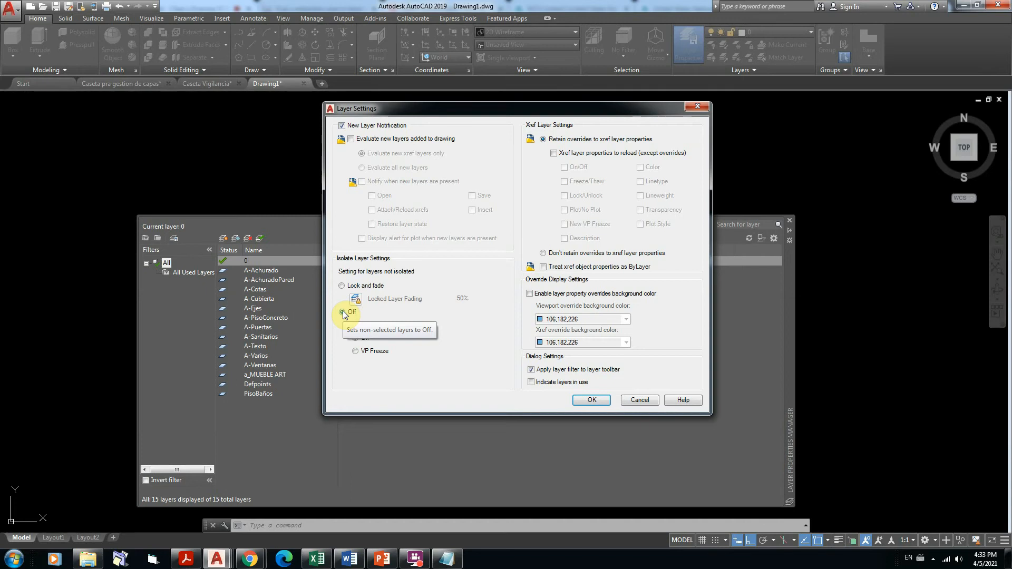
Set layers that are not isolated to Lock and fade with 85% locked layer fading, and accept the layer settings.
left_click(342, 286)
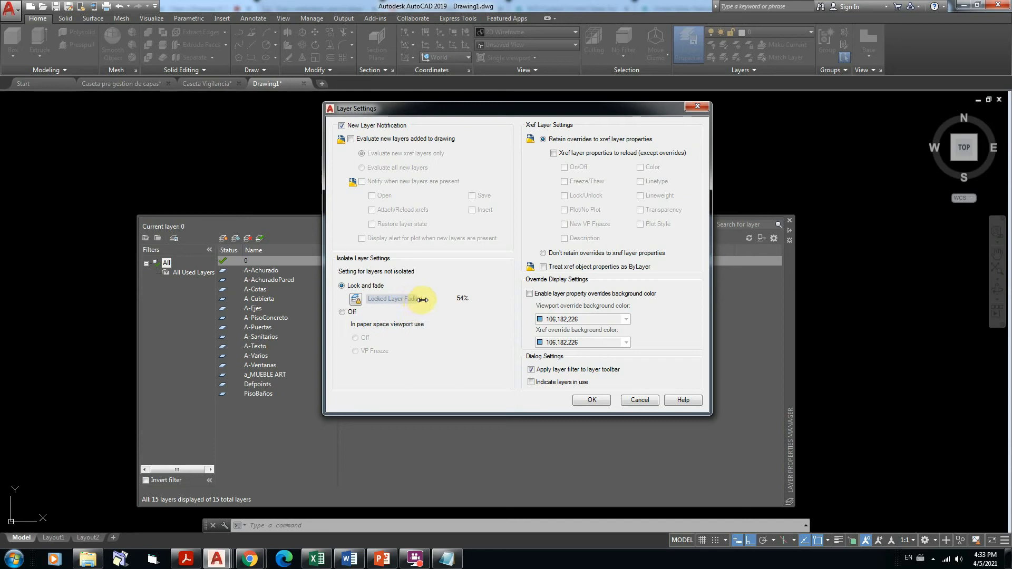
left_click_drag(421, 299, 452, 299)
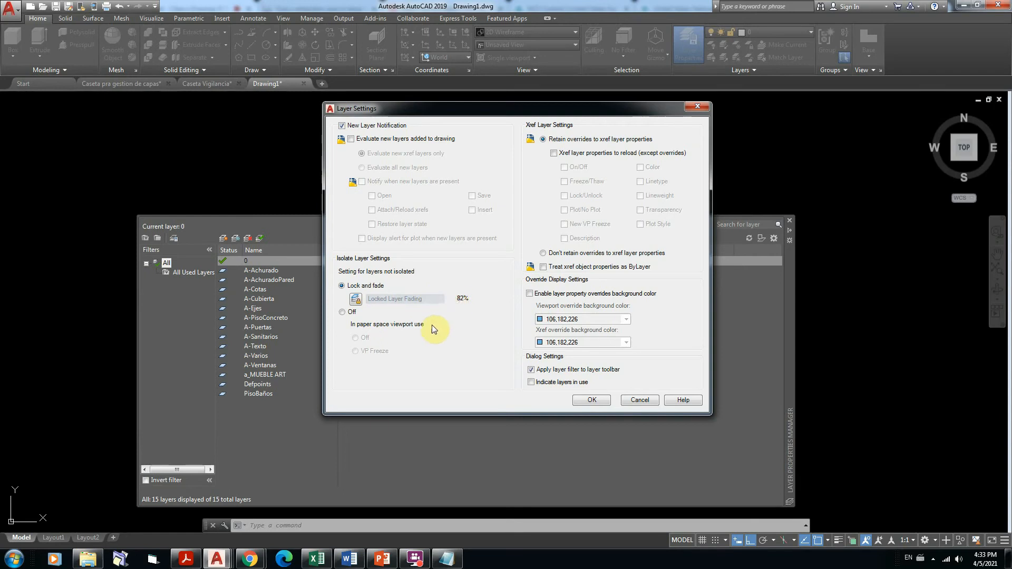
mouse_move(420, 301)
left_mouse_down()
mouse_move(371, 300)
mouse_move(401, 298)
left_mouse_up()
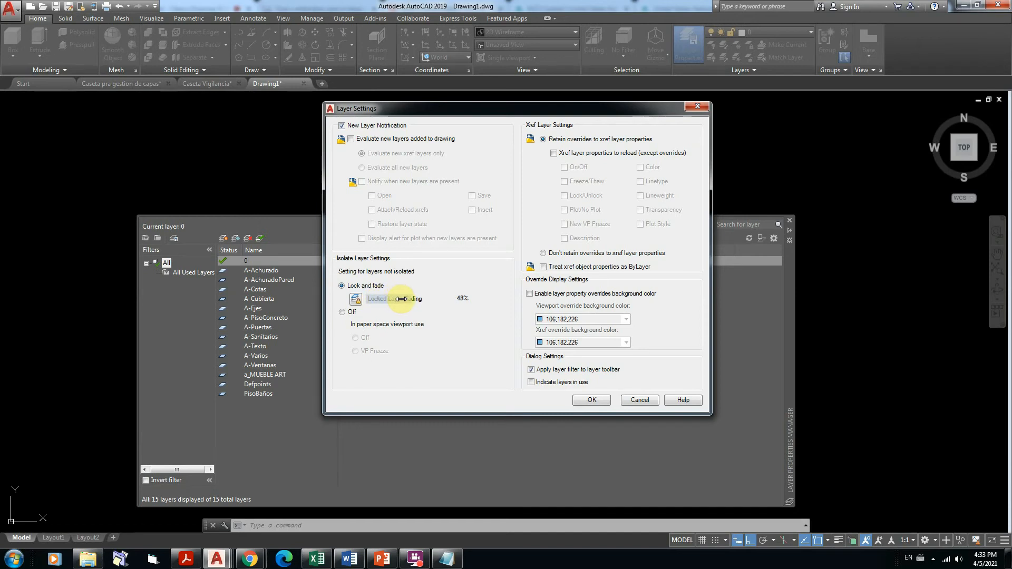
left_click_drag(401, 299, 424, 299)
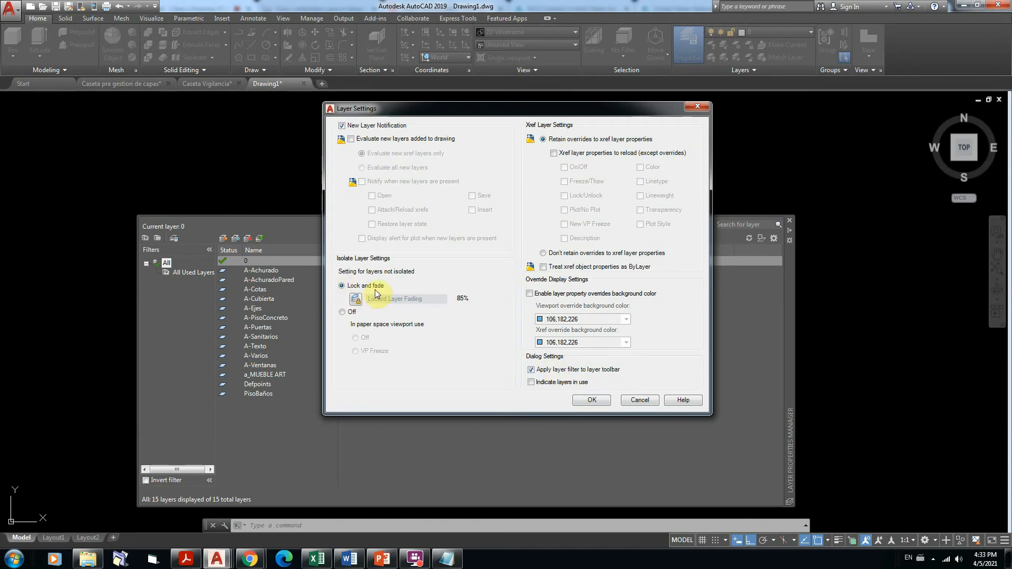
left_click(590, 400)
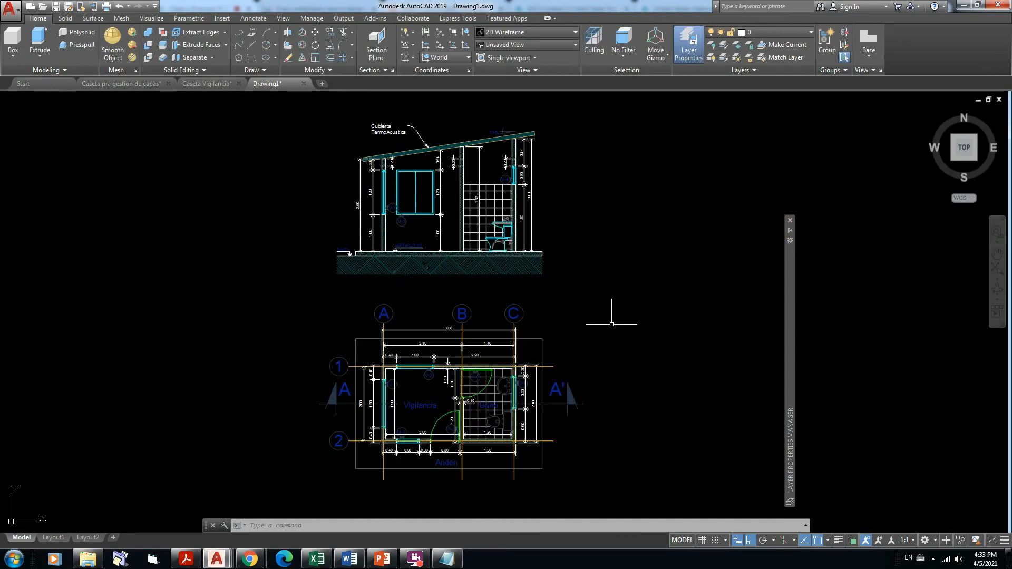
Isolate the layers of the 3.04 height dimension and the middle wall line in the section.
left_click(724, 48)
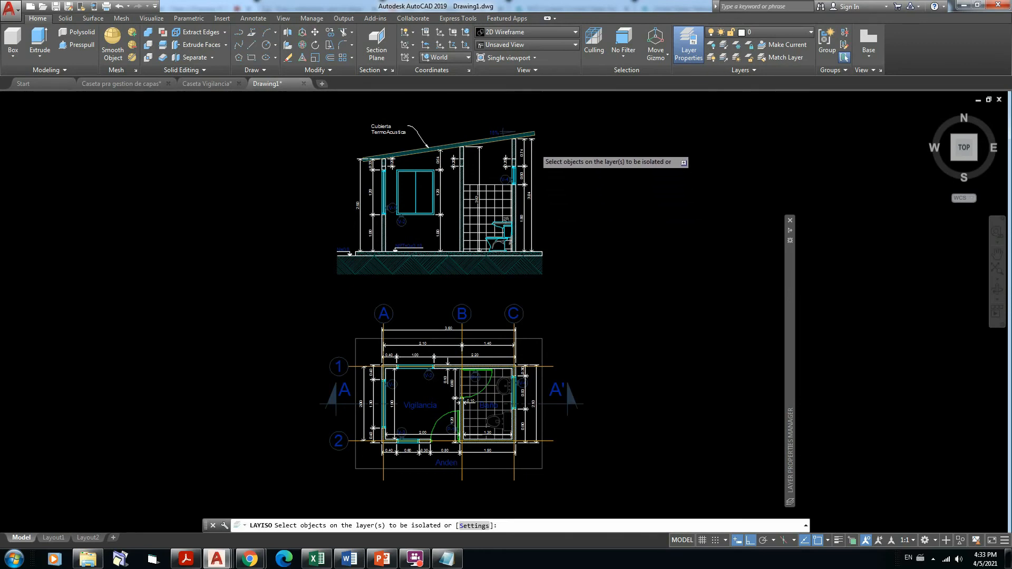
scroll(527, 154, "up", 2)
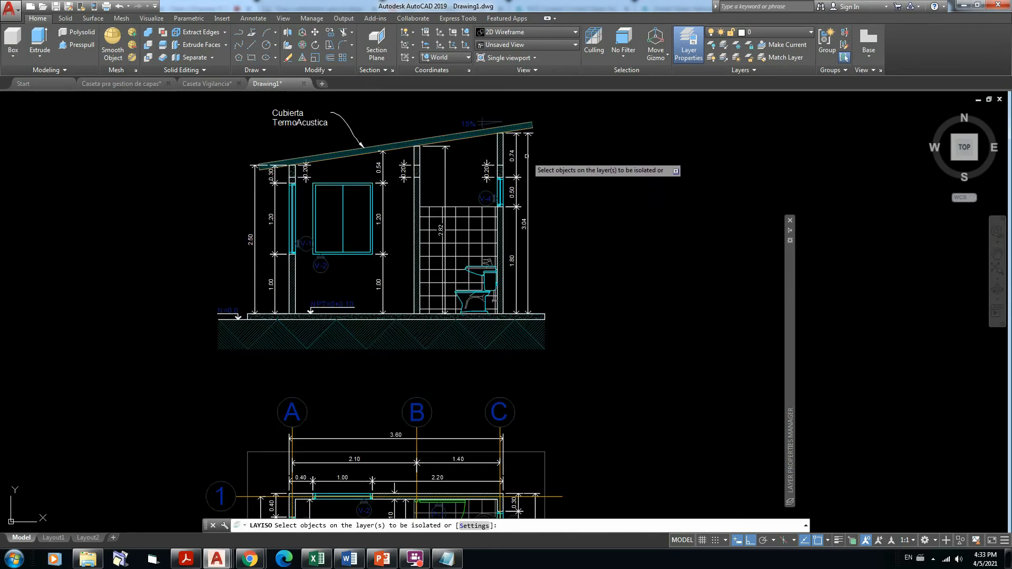
left_click(527, 157)
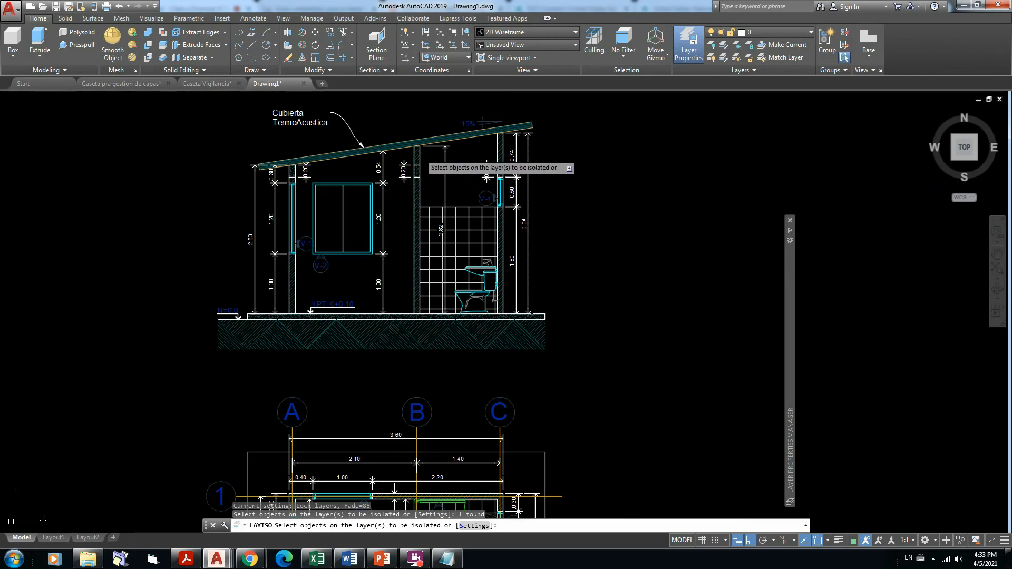
left_click(420, 154)
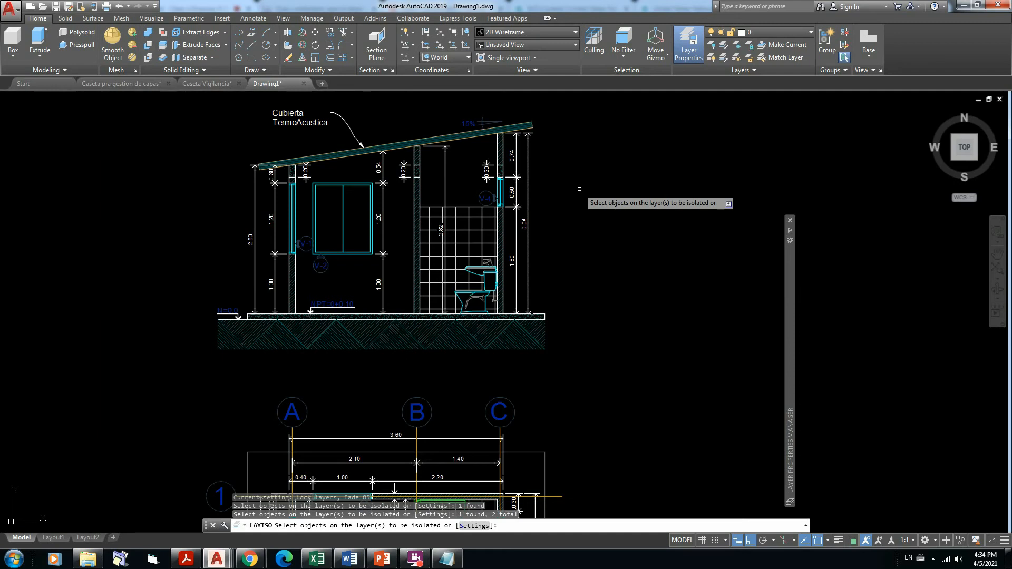
key("Return")
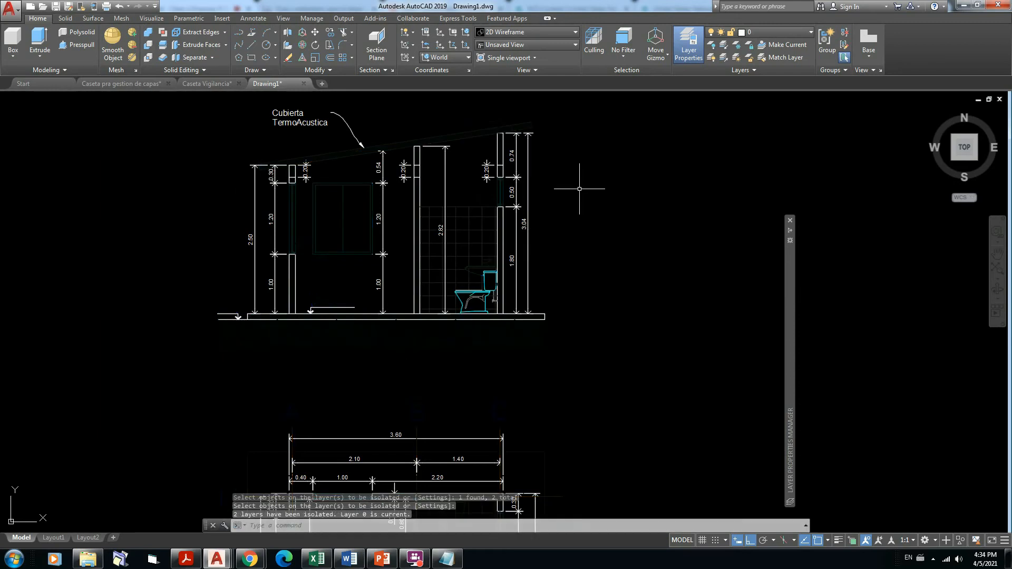
Examine the faded layers in the section and floor plan, test-selecting the plan's upper wall line and clearing the selection.
scroll(311, 152, "up", 5)
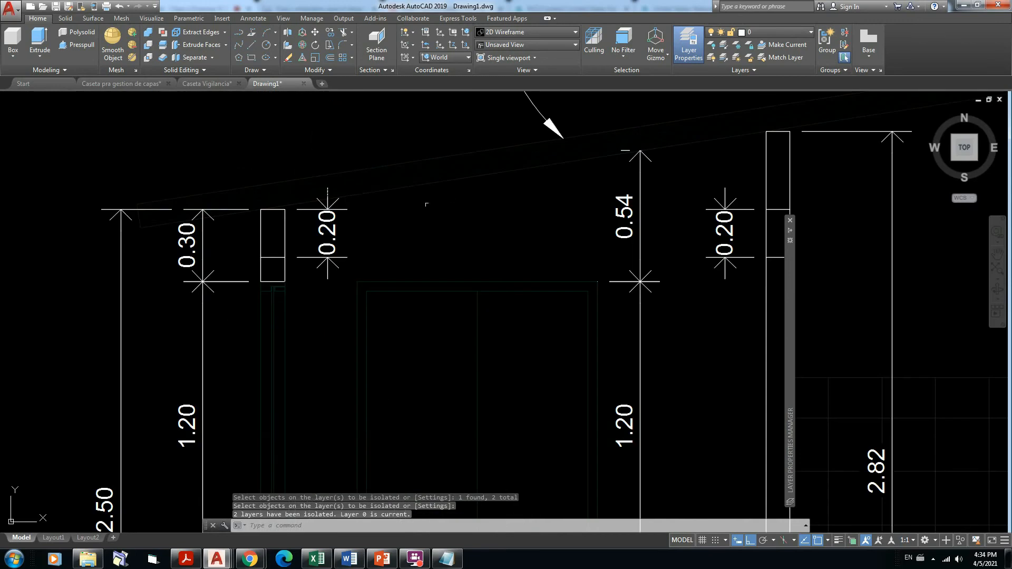
mouse_move(425, 199)
middle_mouse_down()
mouse_move(409, 253)
mouse_move(339, 279)
mouse_move(147, 278)
middle_mouse_up()
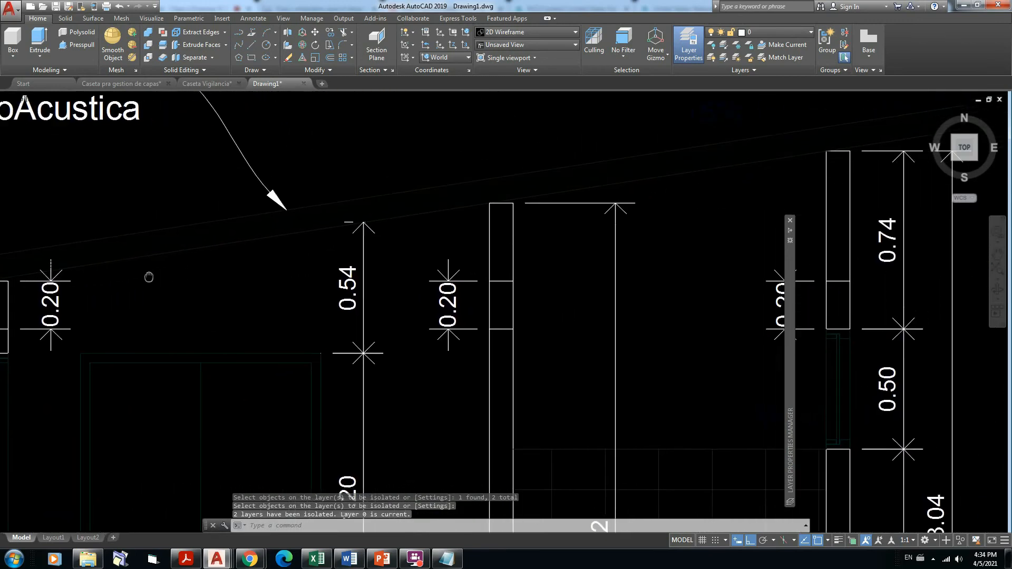
middle_click_drag(395, 260, 130, 318)
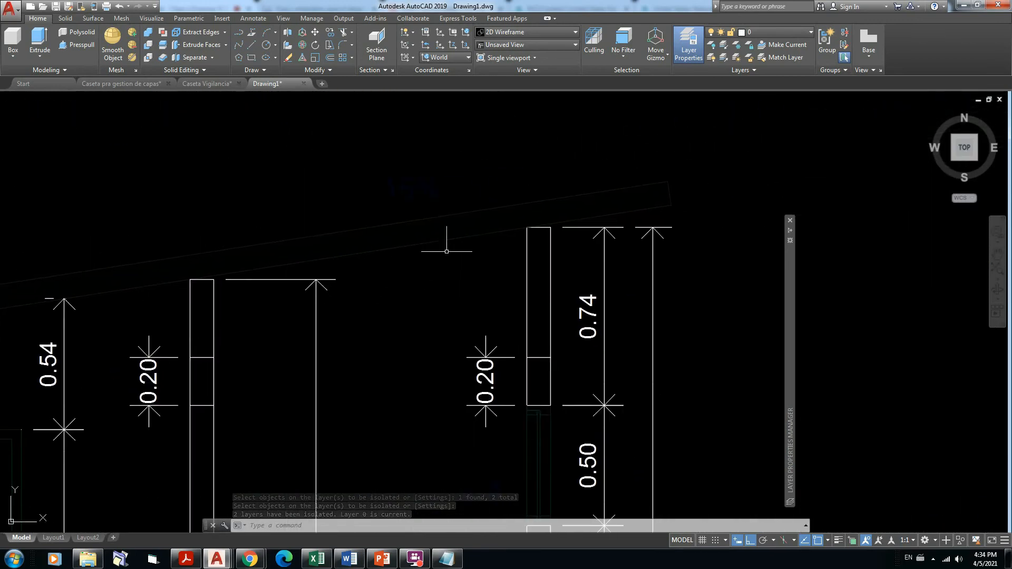
scroll(464, 288, "down", 5)
middle_click_drag(462, 299, 462, 139)
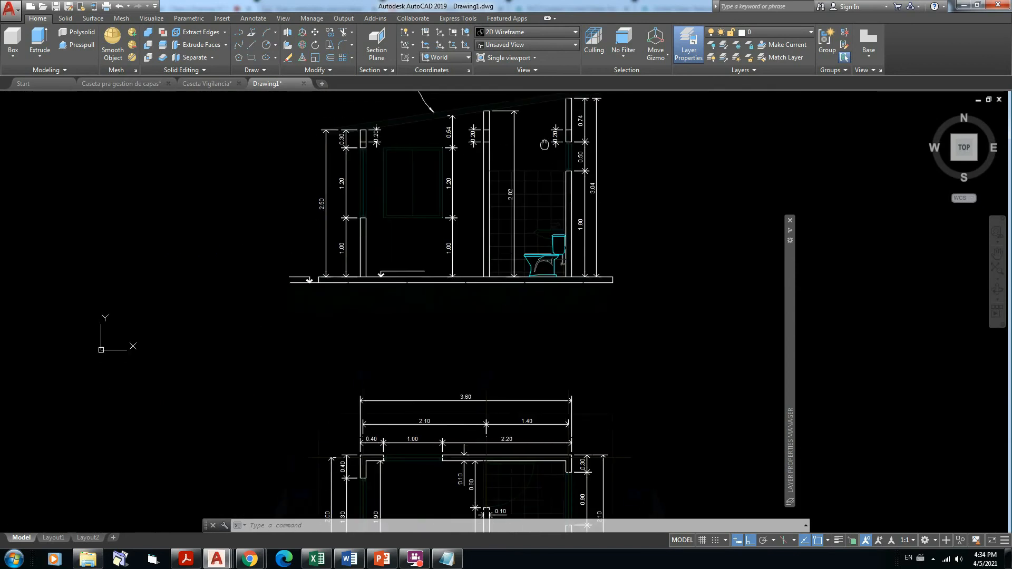
middle_click_drag(490, 332, 510, 174)
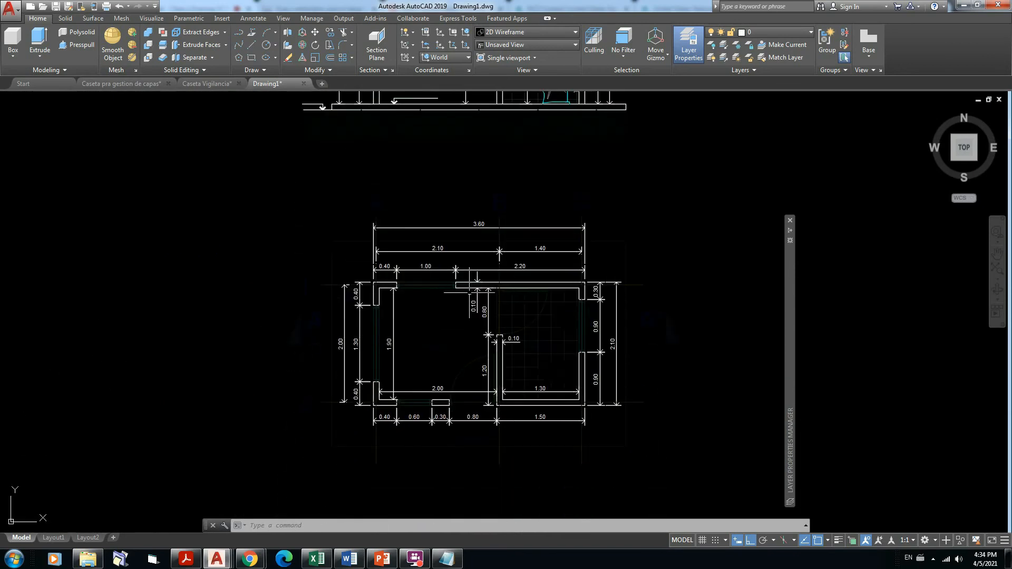
scroll(508, 275, "up", 4)
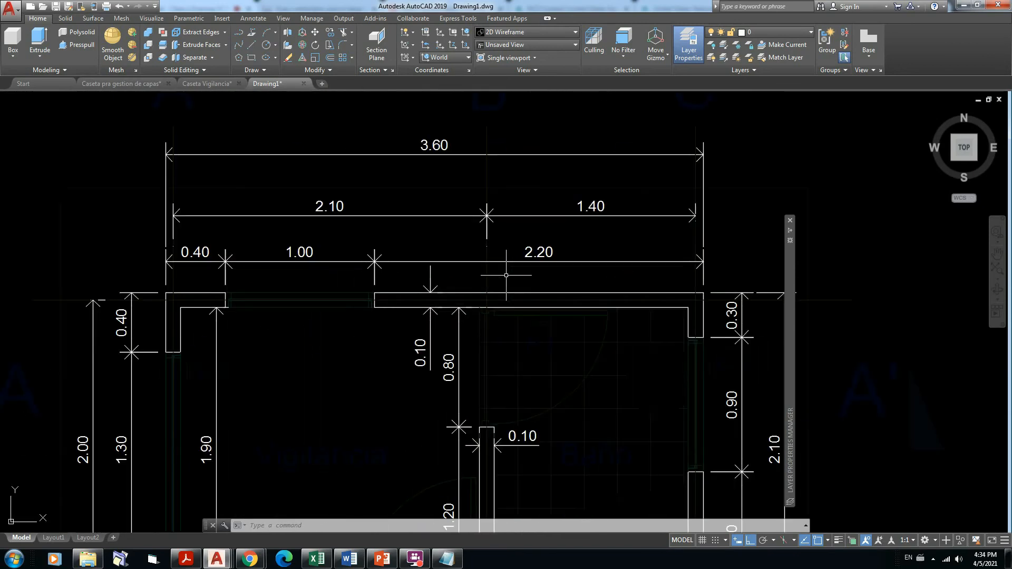
left_click(460, 292)
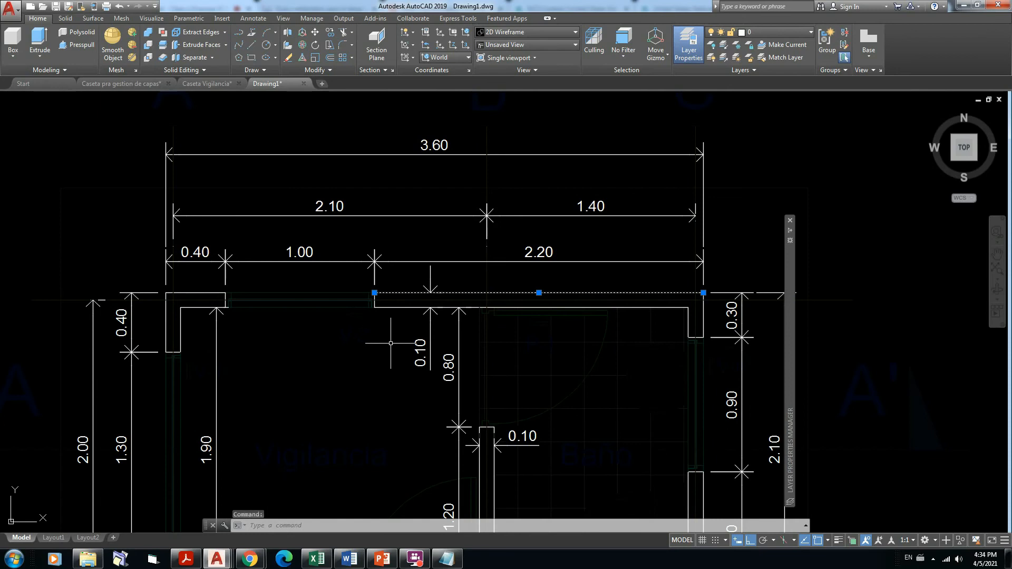
key("Escape")
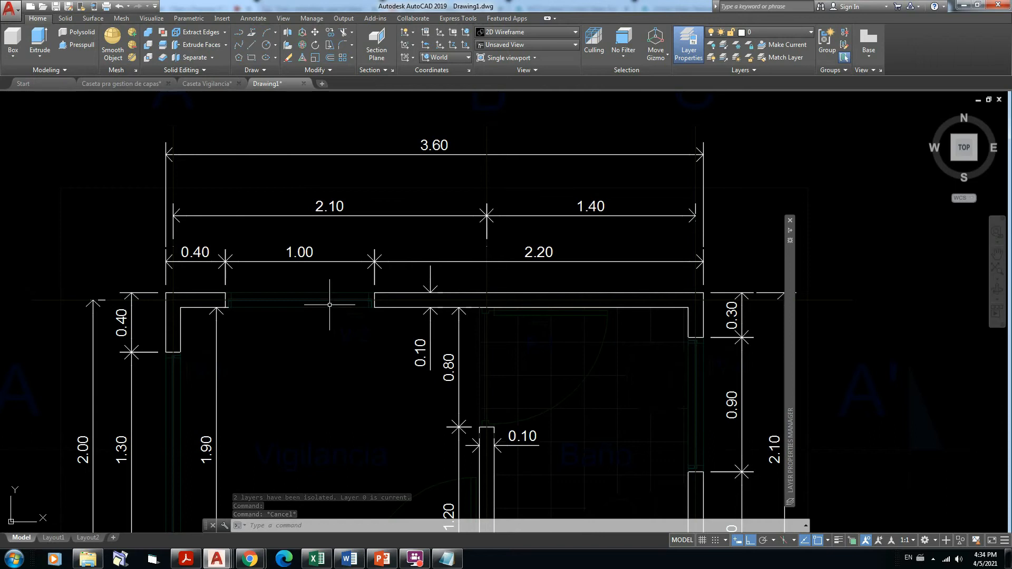
Check the lock state of each layer in the quick layer list, and close the list without changing the current layer.
left_click(808, 33)
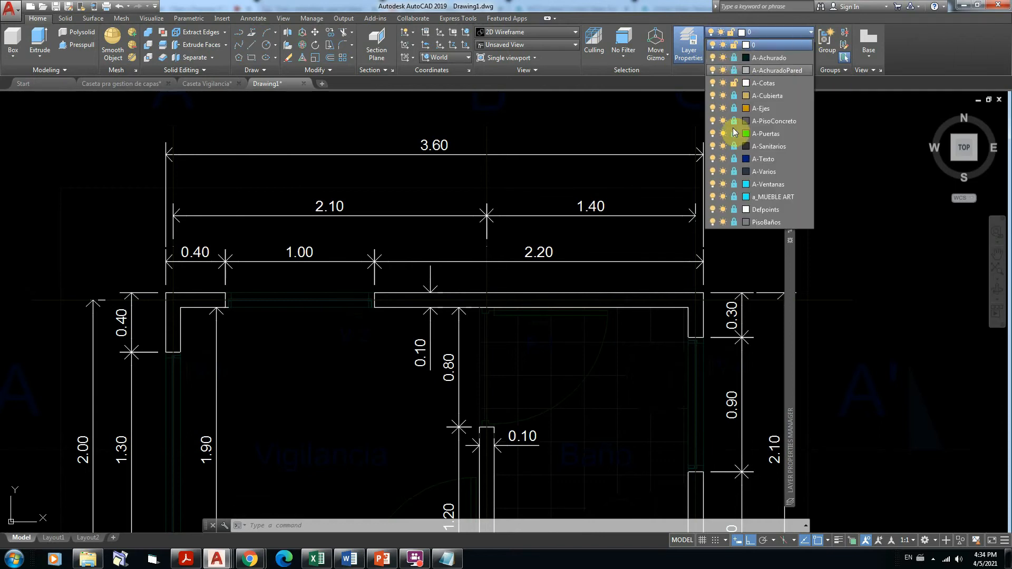
left_click(734, 84)
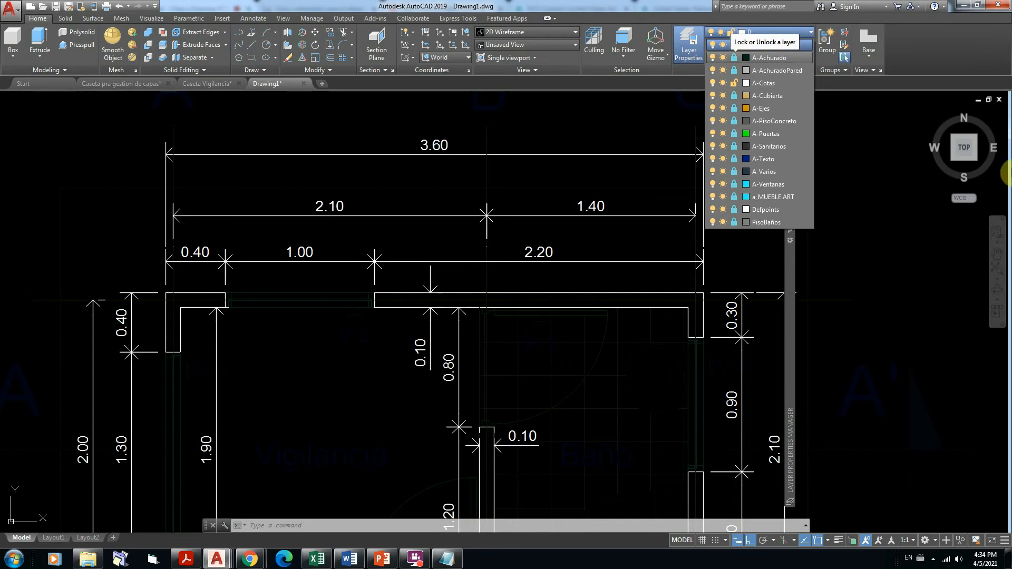
left_click(861, 141)
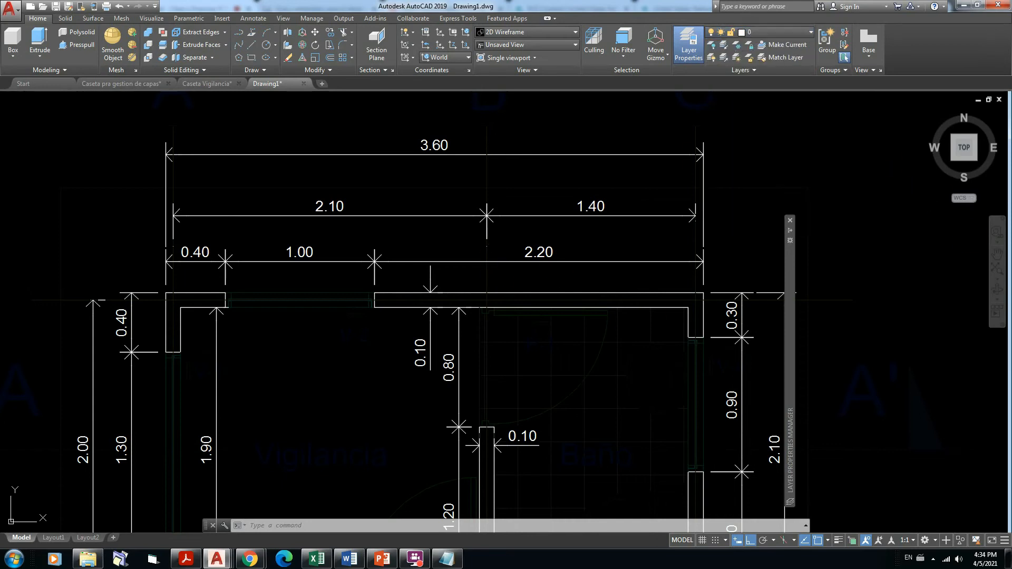
key("Escape")
key("Escape")
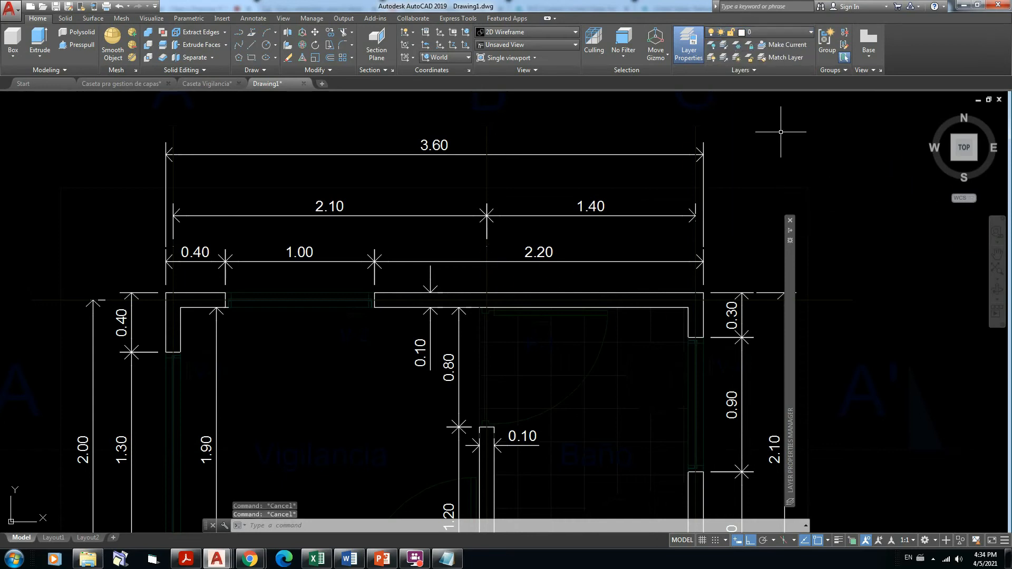
scroll(509, 122, "down", 5)
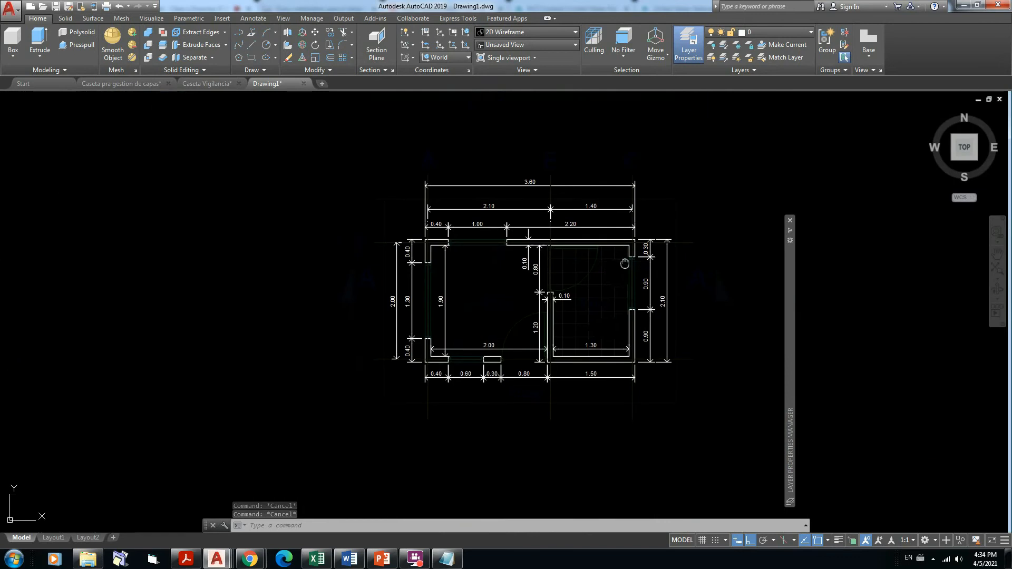
Unisolate the locked and faded layers to restore the section and floor plan.
scroll(562, 237, "down", 1)
mouse_move(518, 239)
middle_mouse_down()
mouse_move(484, 262)
mouse_move(487, 398)
middle_mouse_up()
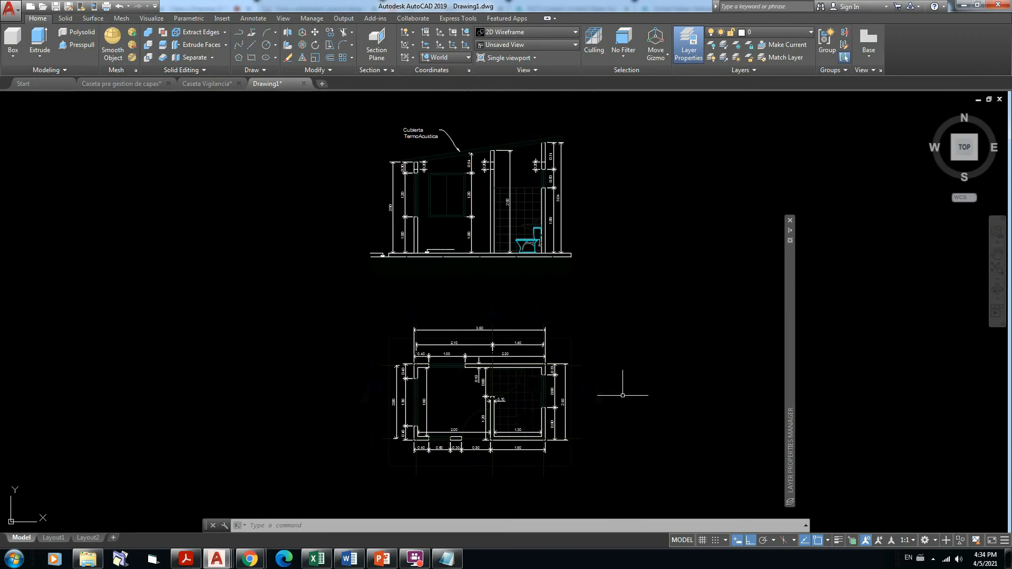
middle_click_drag(624, 384, 657, 301)
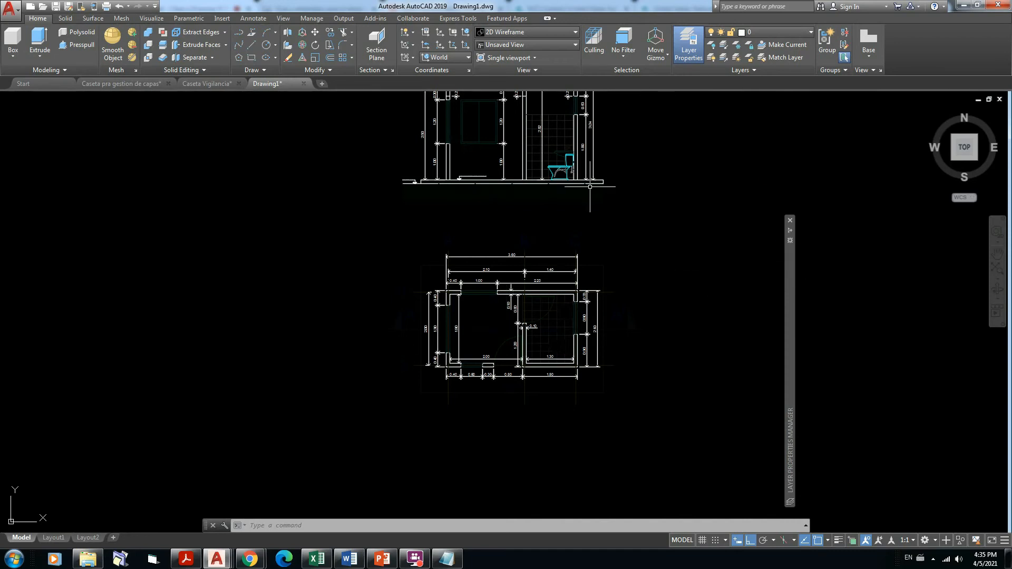
mouse_move(612, 186)
middle_mouse_down()
mouse_move(562, 341)
mouse_move(605, 270)
middle_mouse_up()
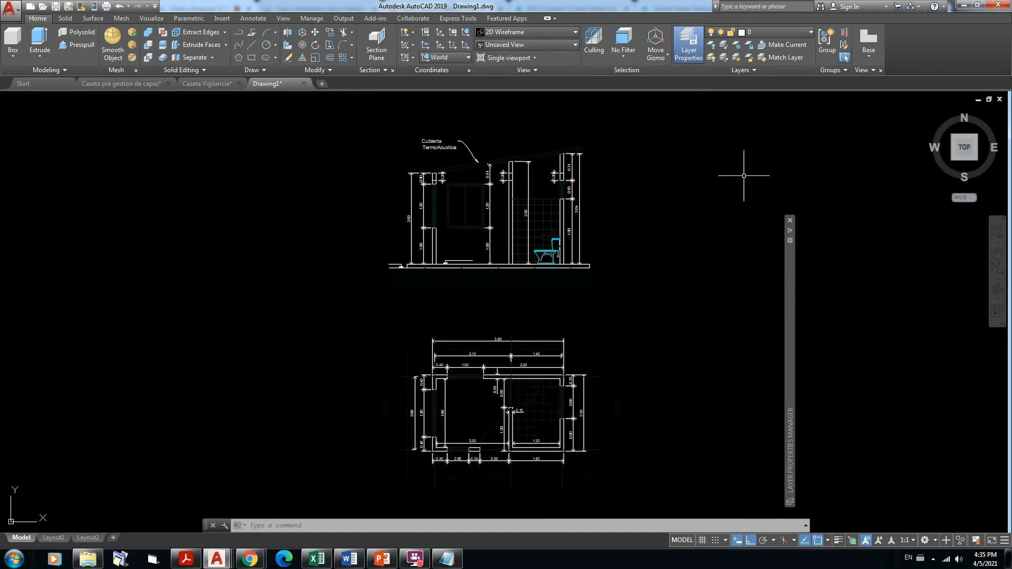
left_click(690, 49)
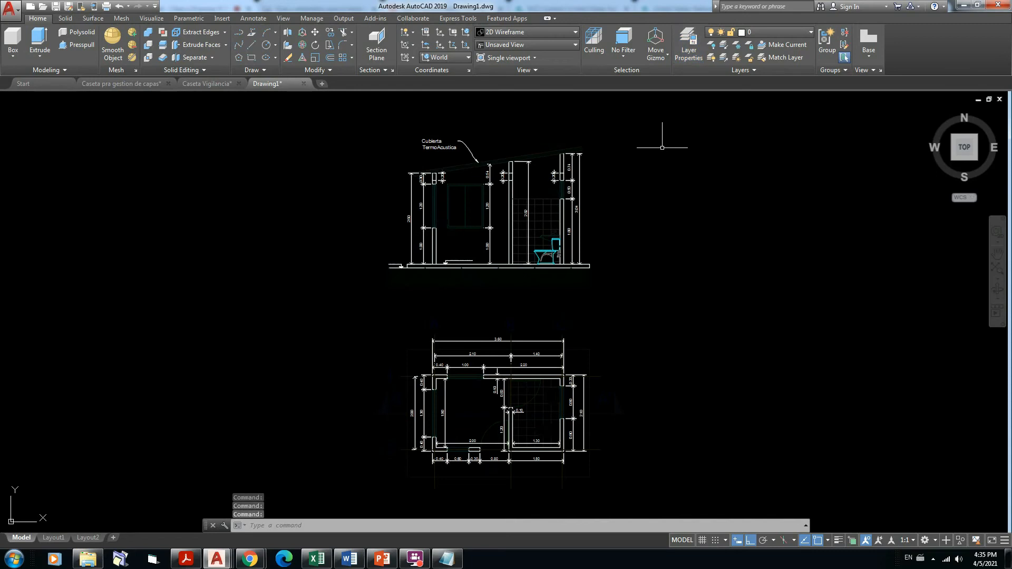
left_click(687, 57)
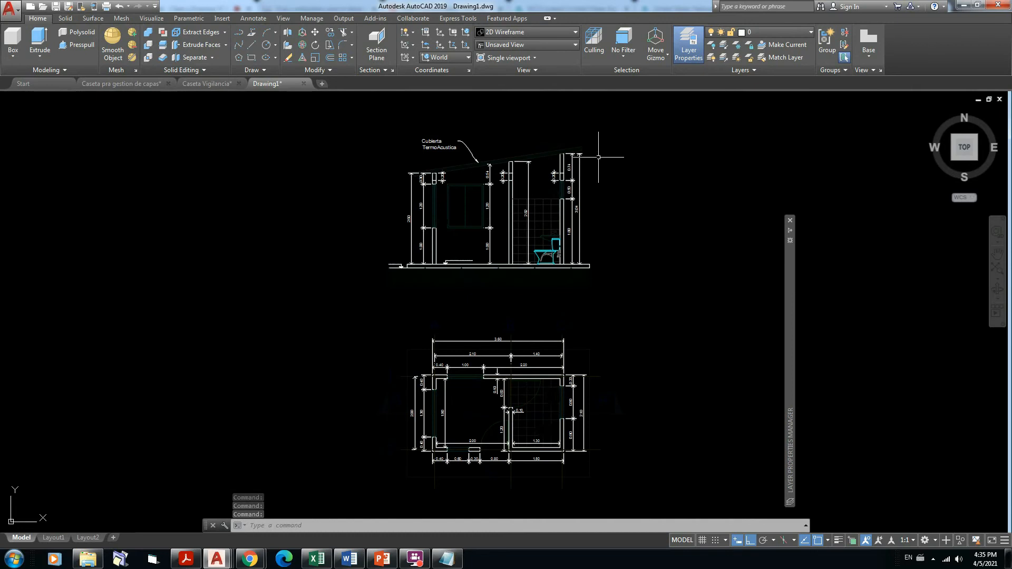
left_click(723, 57)
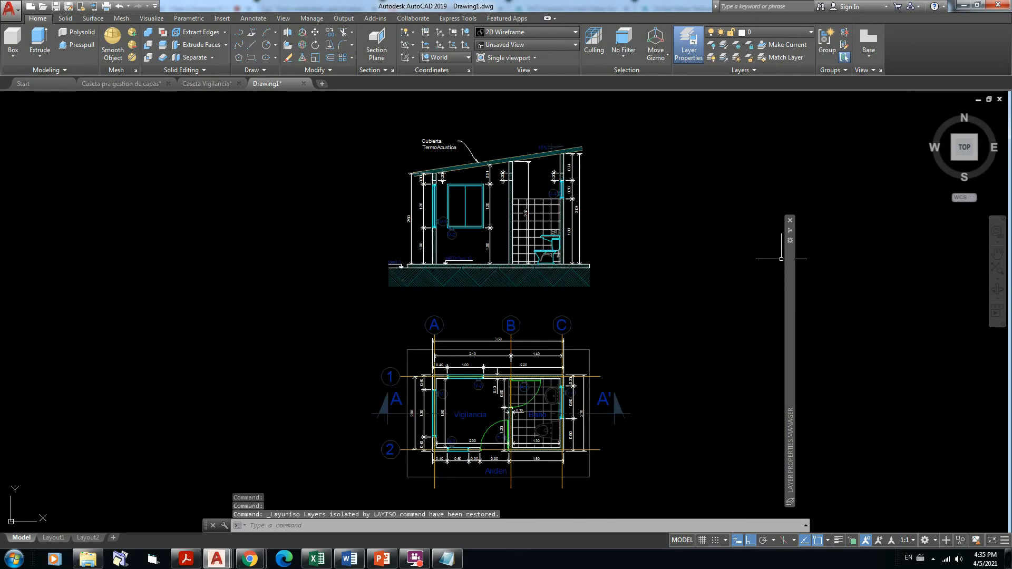
Set layers that are not isolated to Off, with Off in paper space viewports, accept the layer settings and close the layer manager.
mouse_move(791, 268)
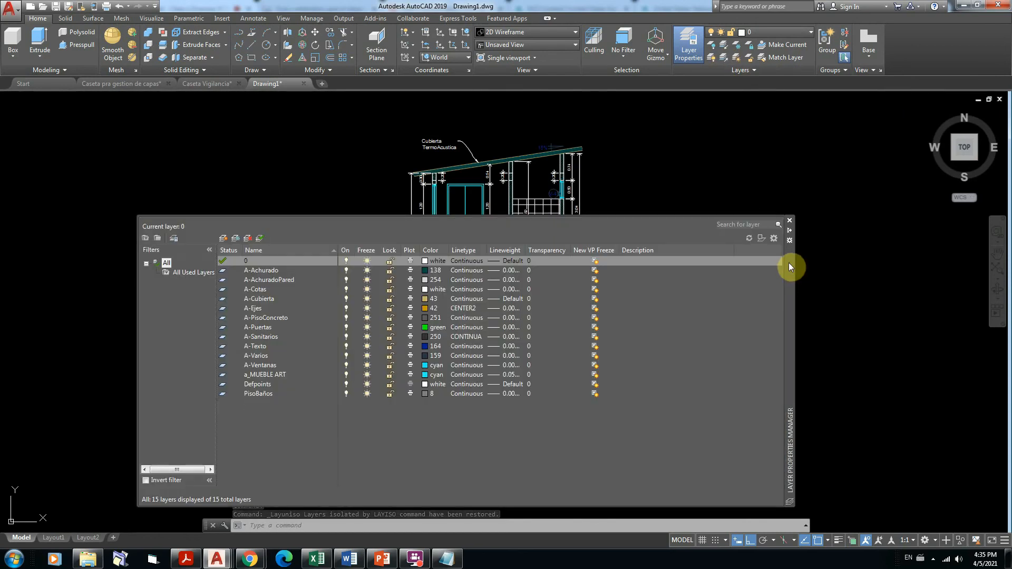
left_click(772, 238)
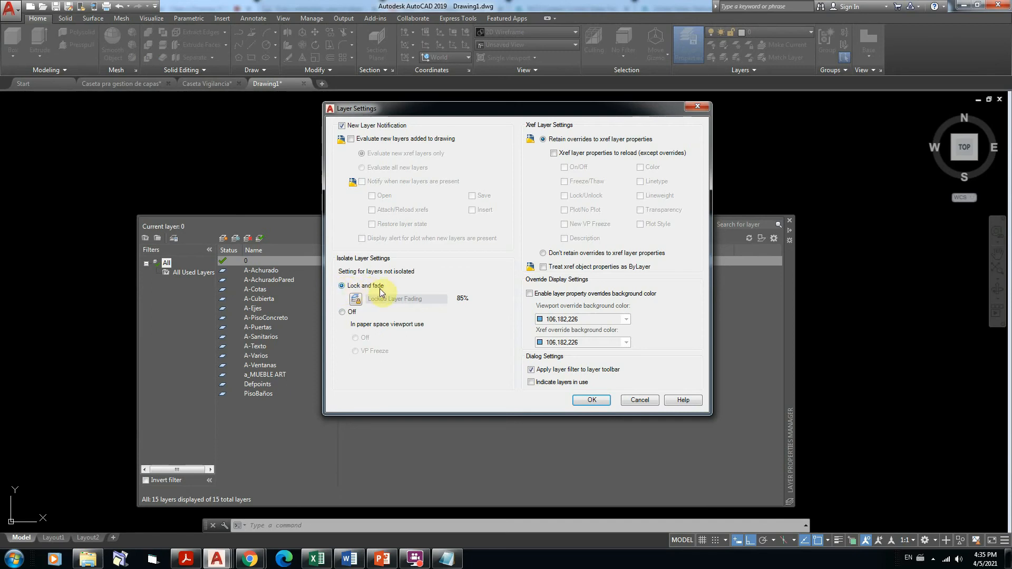
left_click(342, 313)
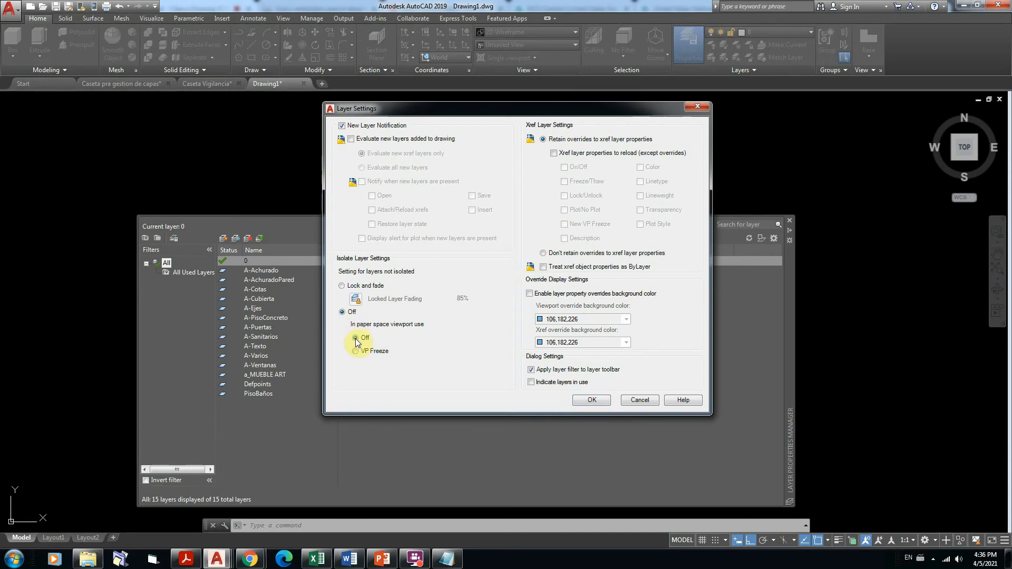
left_click(592, 400)
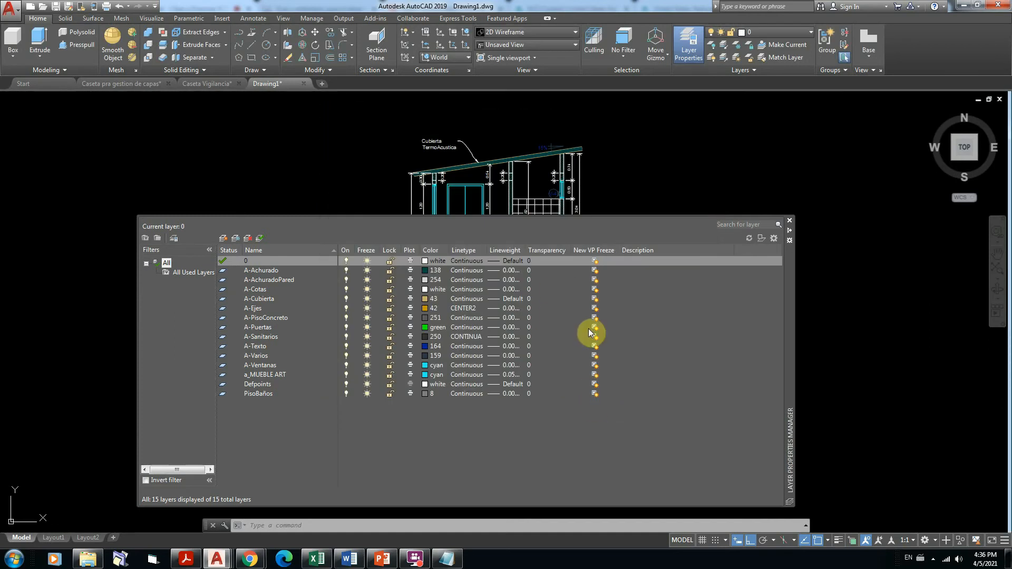
left_click(788, 221)
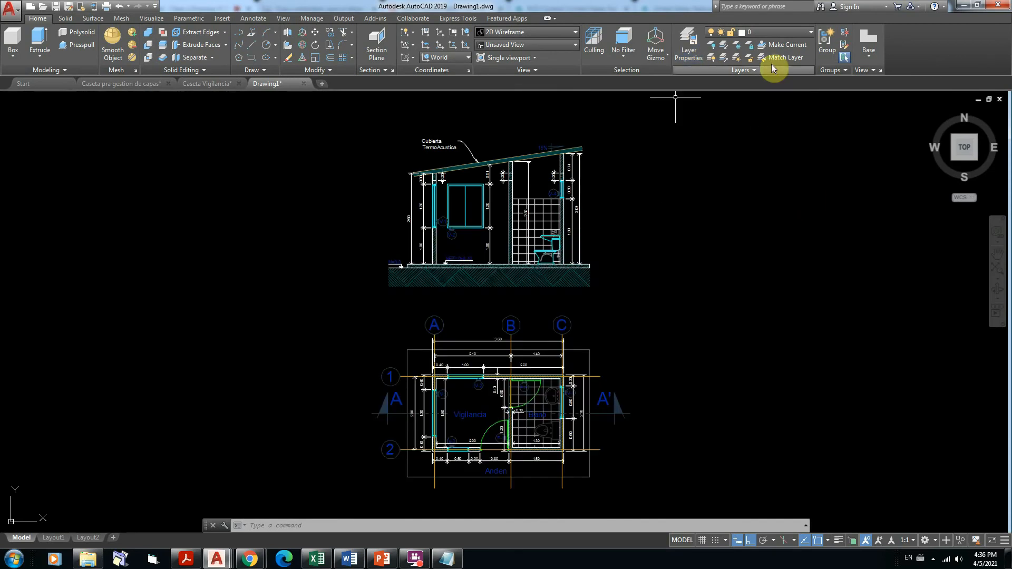
Isolate the layer of the 3.04 height dimension in the section.
left_click(723, 47)
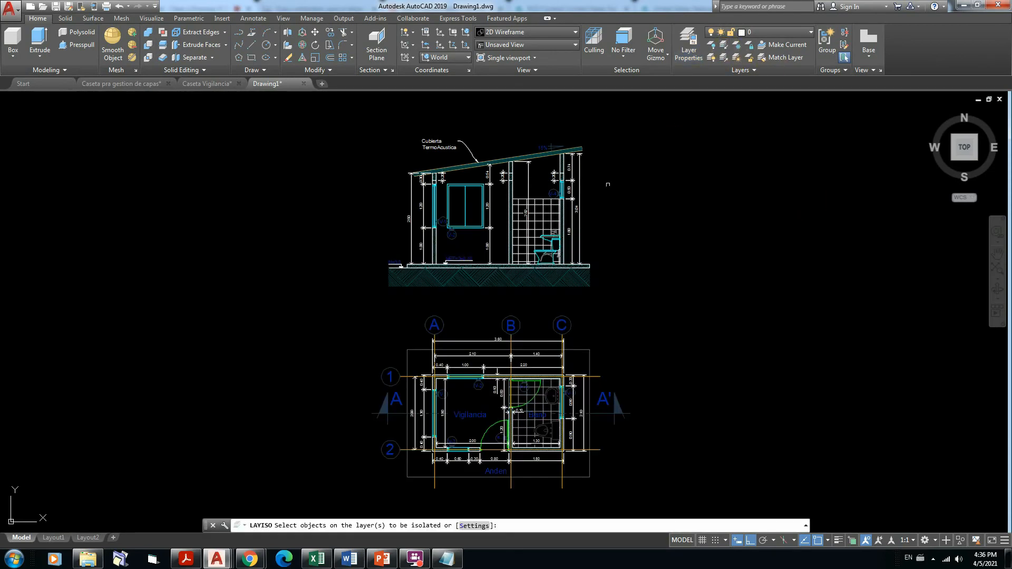
left_click(582, 188)
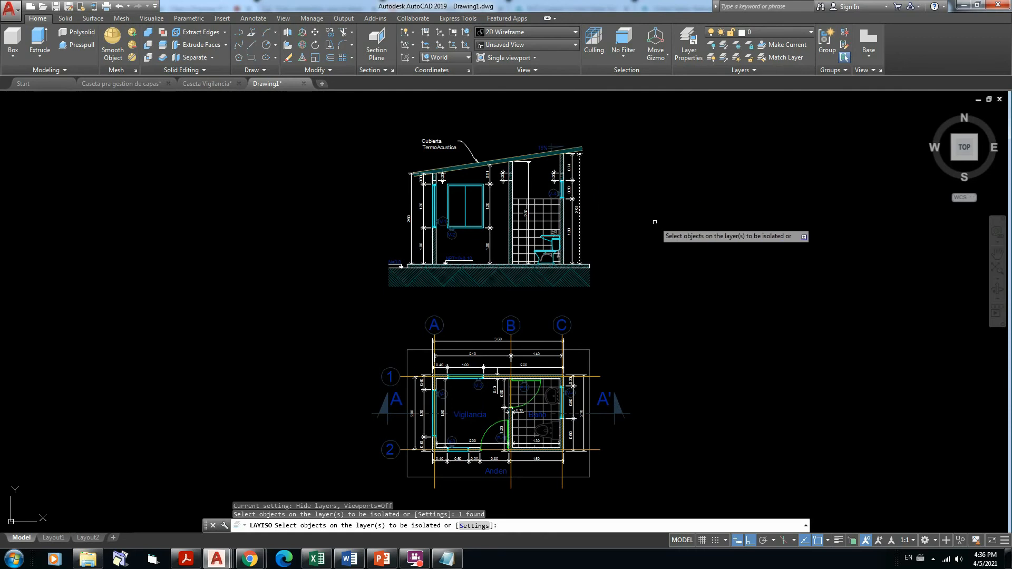
key("Return")
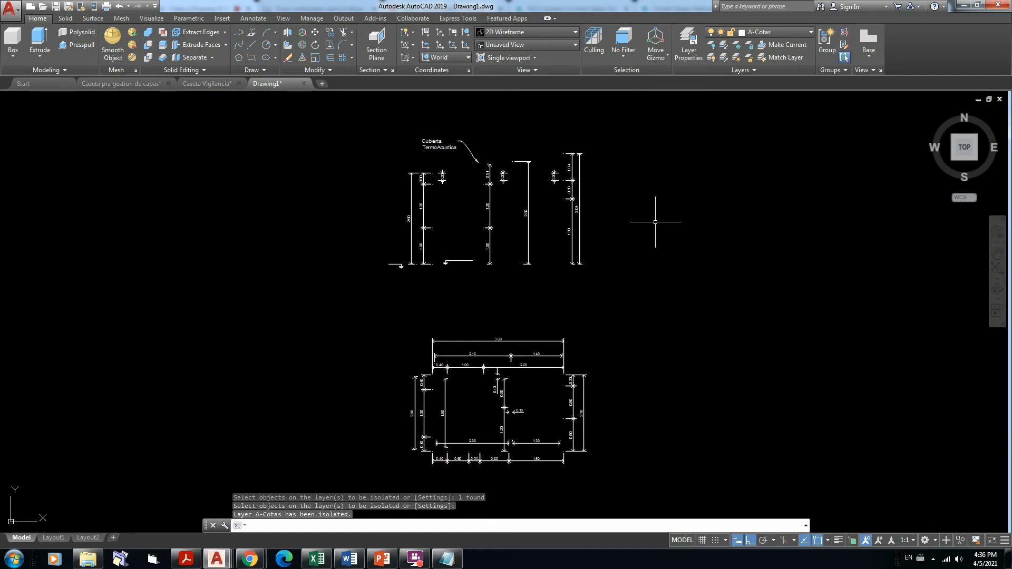
Review the layers' on/off states and the isolate layer settings, and close the layer manager.
left_click(694, 51)
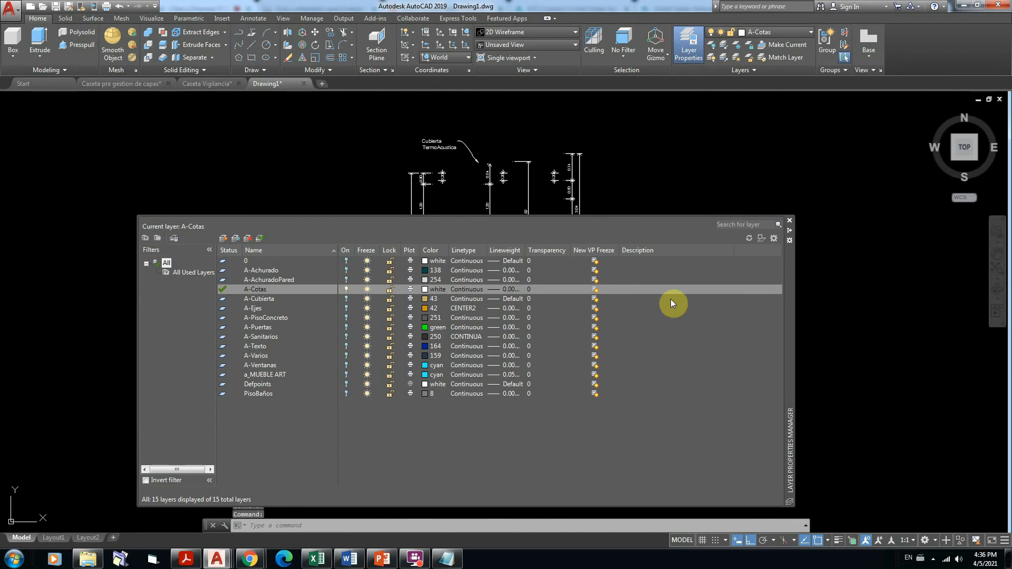
left_click(773, 240)
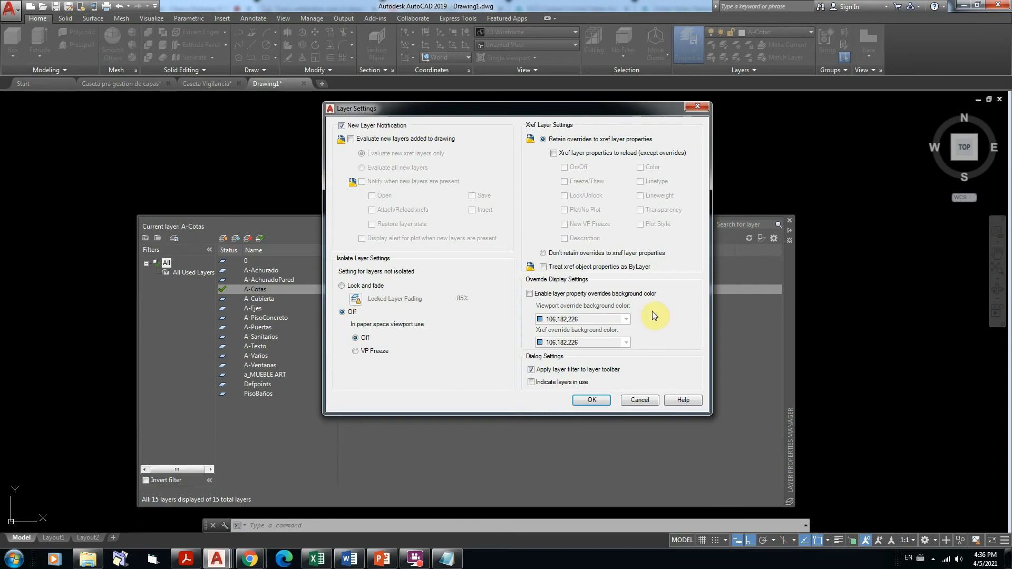
left_click(593, 400)
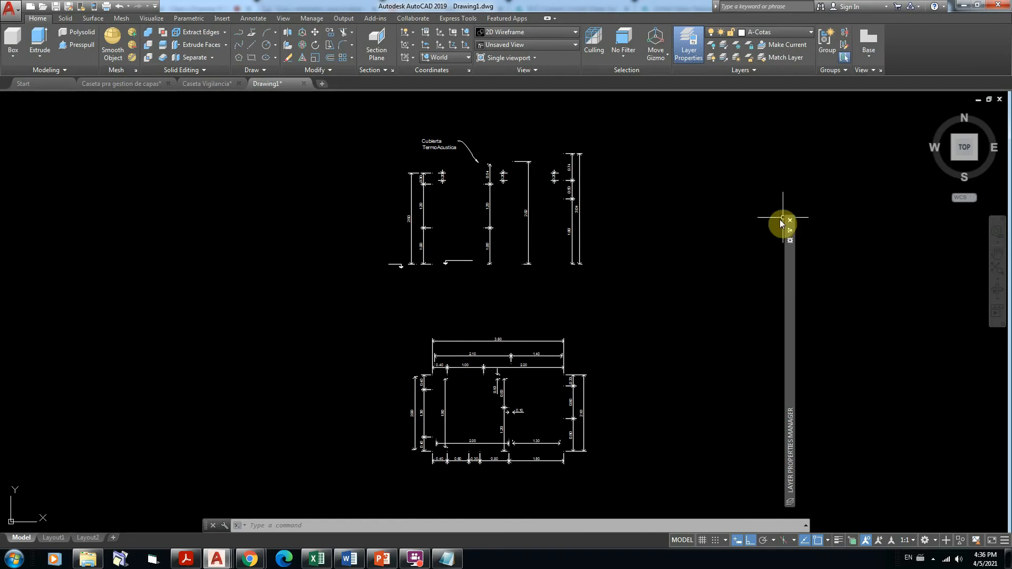
left_click(790, 223)
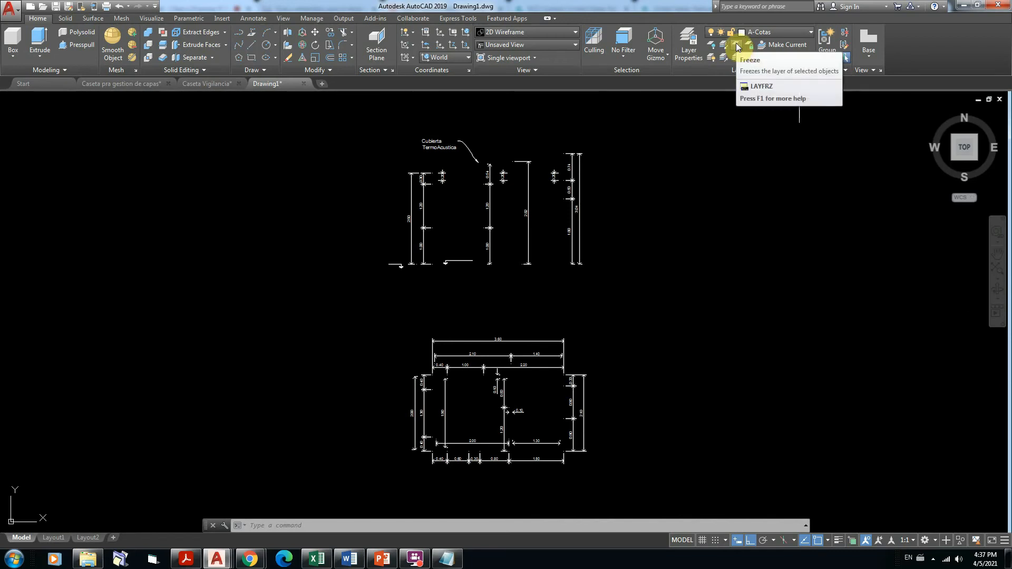
Unisolate the layers and freeze A-Cotas, A-Varios, A-Texto and A-Ejes by picking the leader, axis B's bubble and letter, and axis line C.
left_click(723, 58)
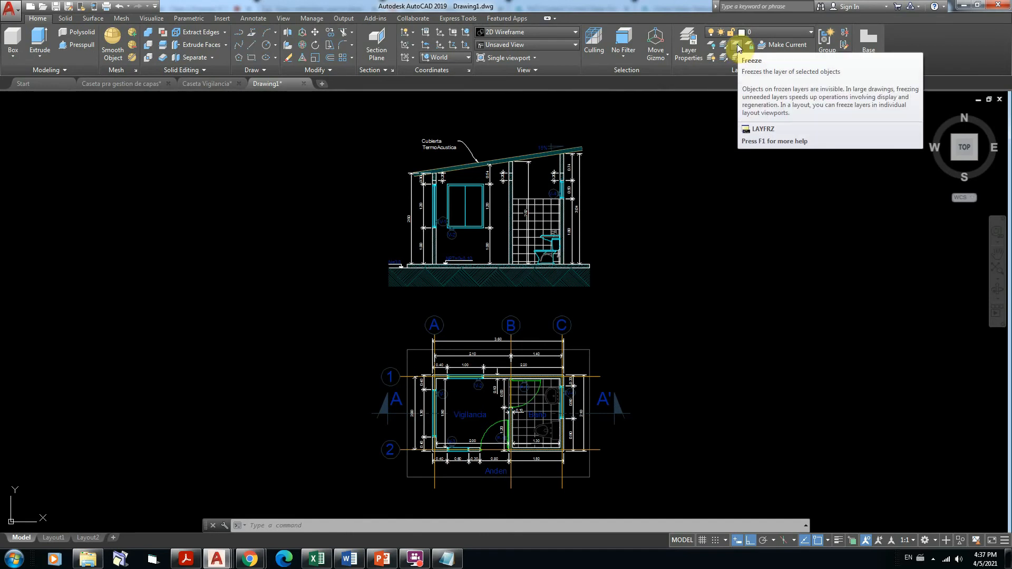
left_click(737, 47)
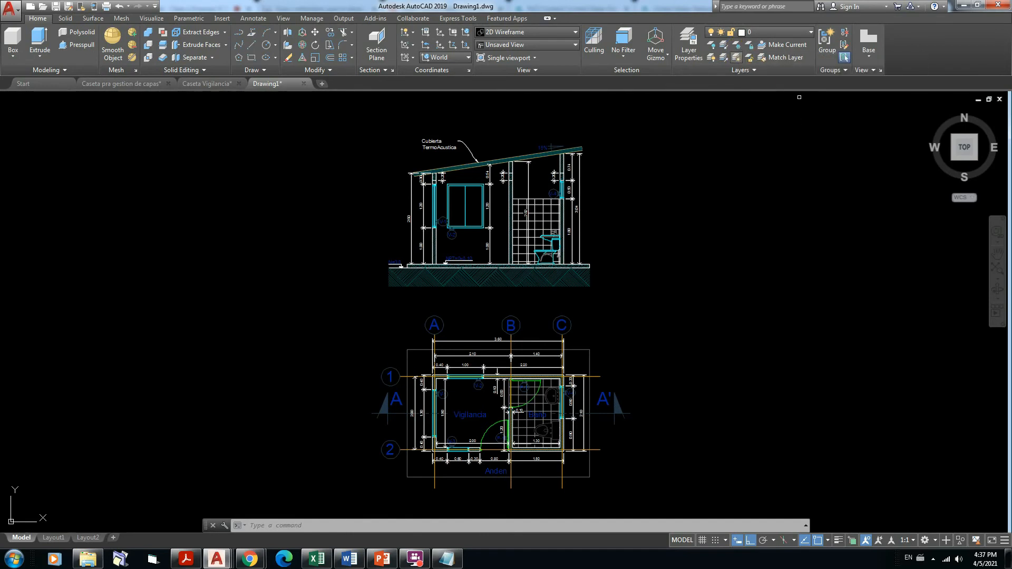
left_click(475, 148)
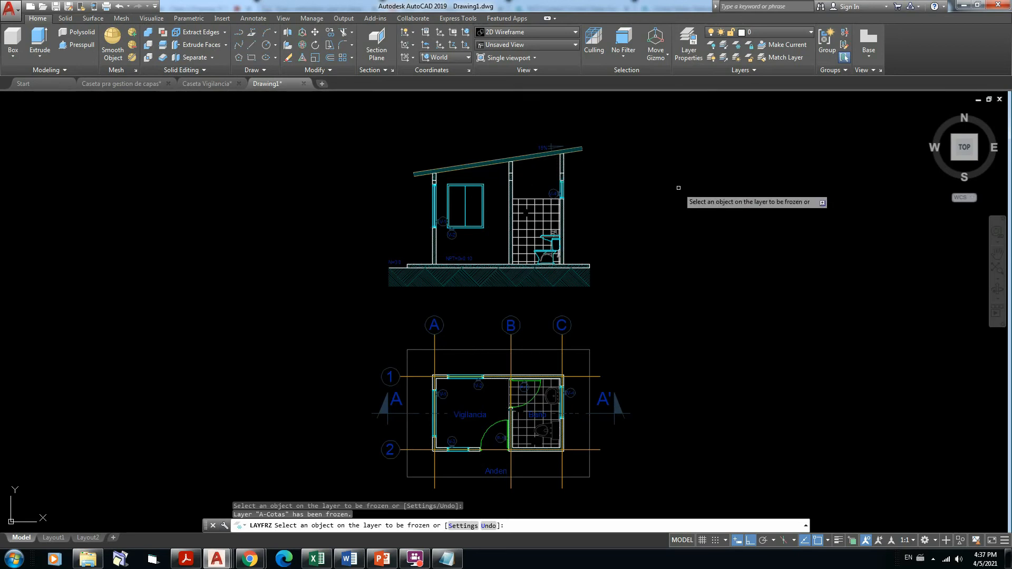
left_click(516, 317)
left_click(511, 326)
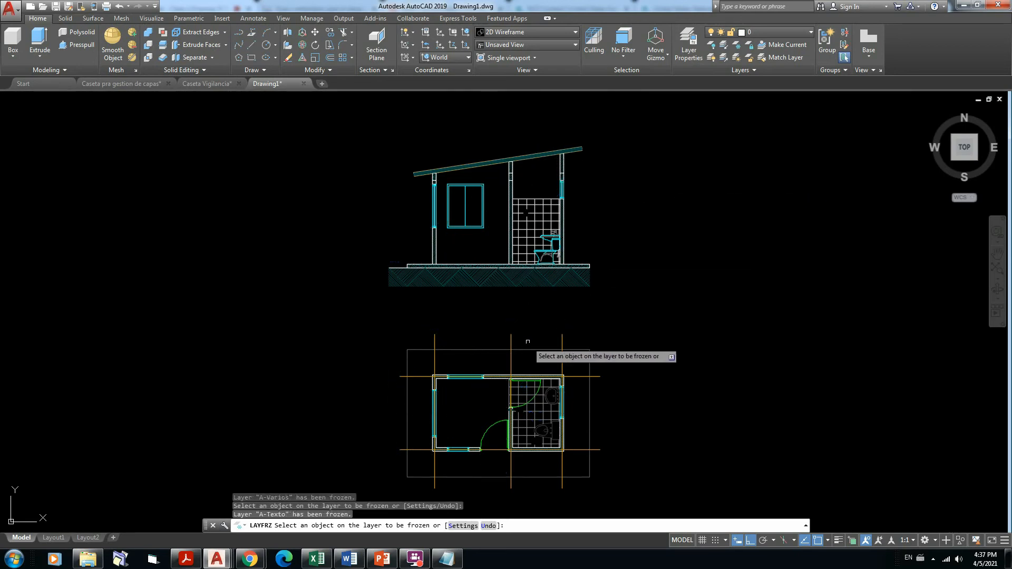
left_click(562, 339)
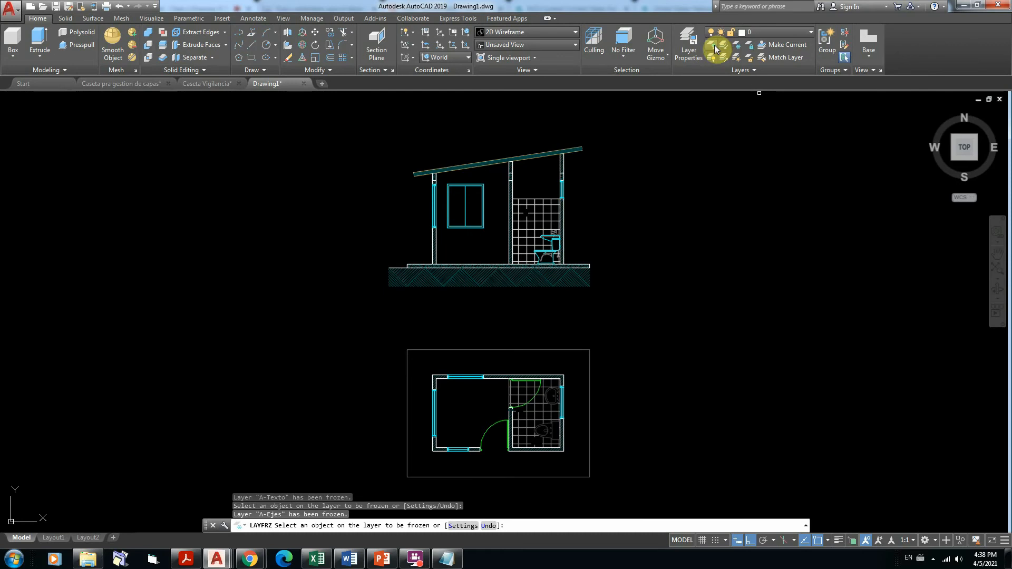
Check the freeze state of each layer in the layer manager, focusing on A-Cotas.
left_click(687, 42)
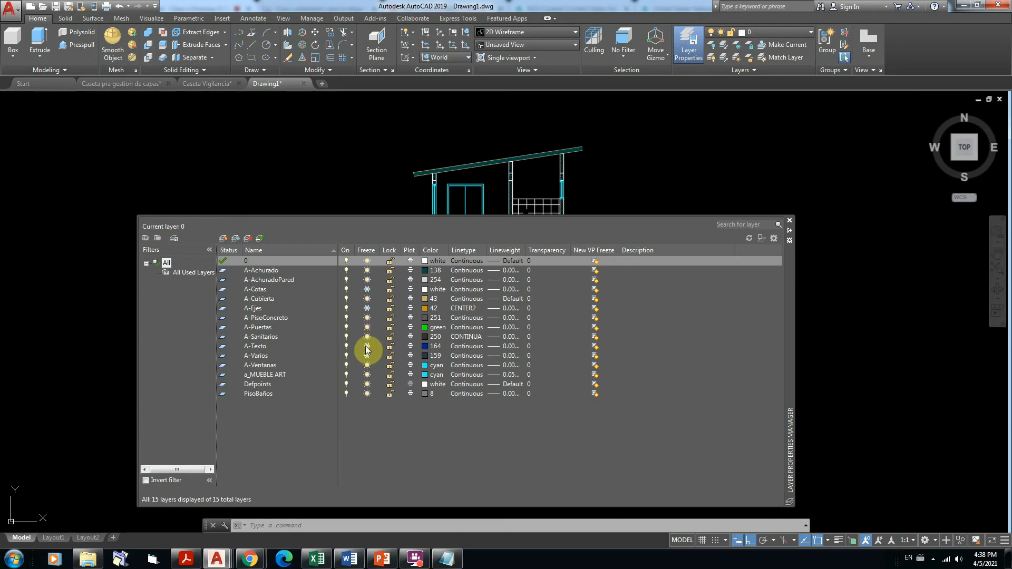
left_click(367, 289)
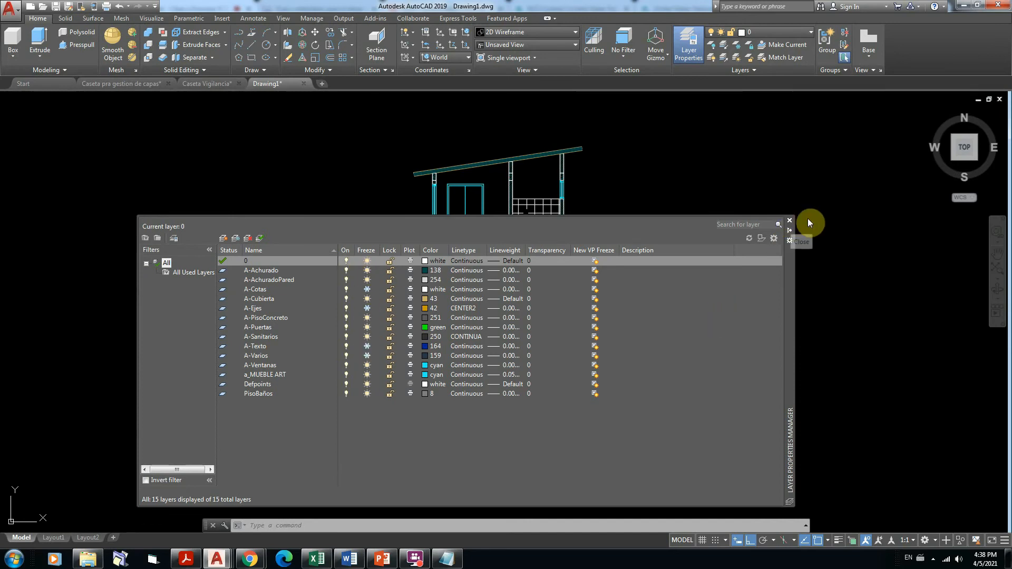
left_click(837, 232)
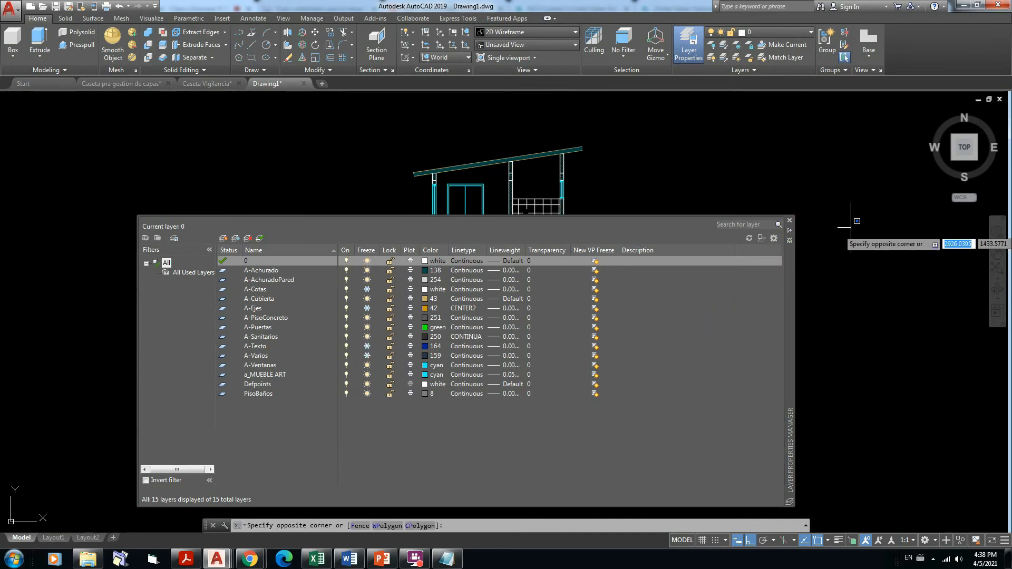
left_click(790, 122)
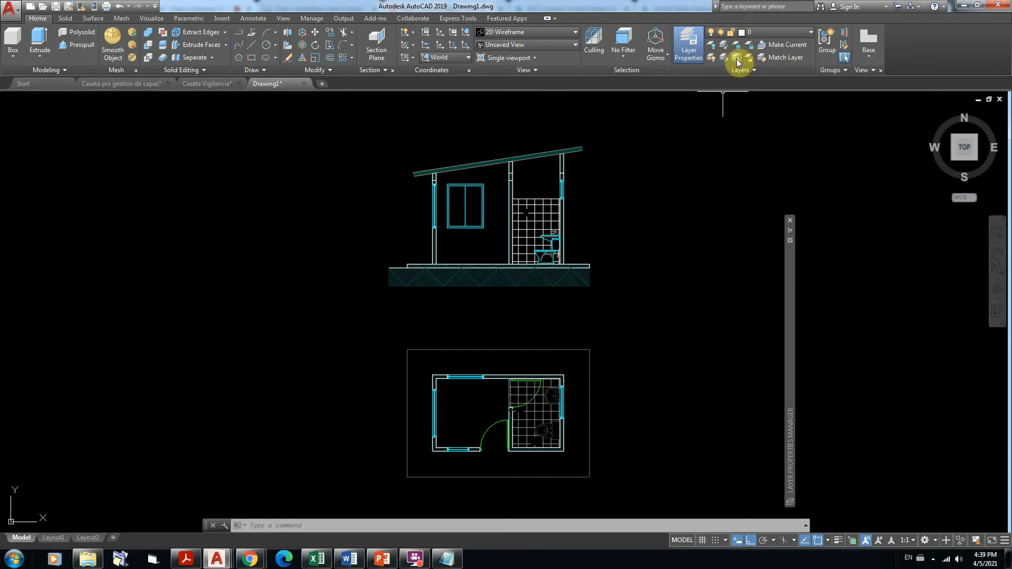
Thaw all layers in the drawing.
left_click(737, 58)
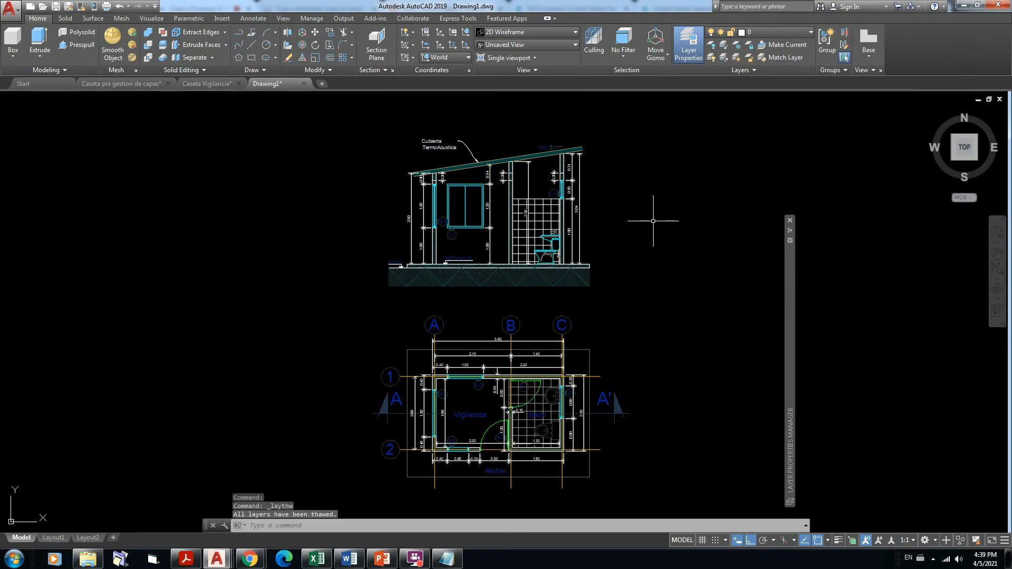
mouse_move(789, 271)
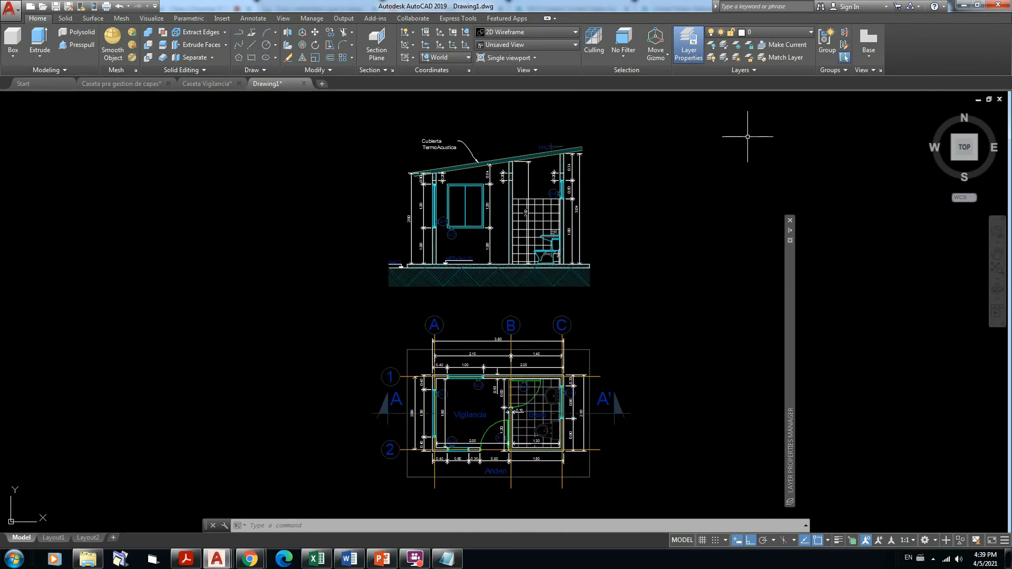
key("Escape")
Turn off layers A-Cotas, A-Varios, A-Texto and A-Ejes by picking the 3.04 dimension, axis B's bubble and letter, and its axis line.
left_click(712, 46)
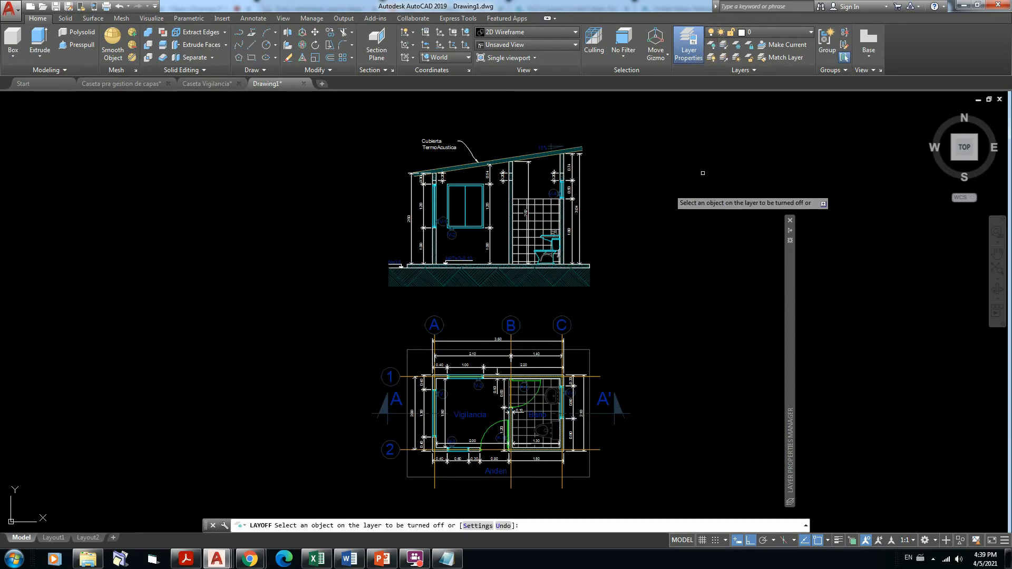
left_click(579, 188)
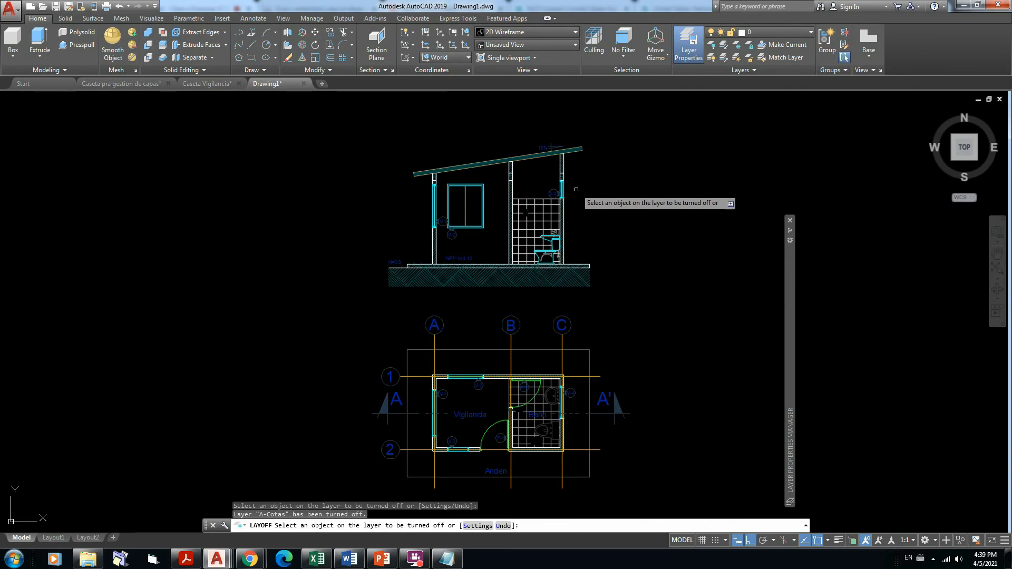
left_click(512, 318)
left_click(513, 322)
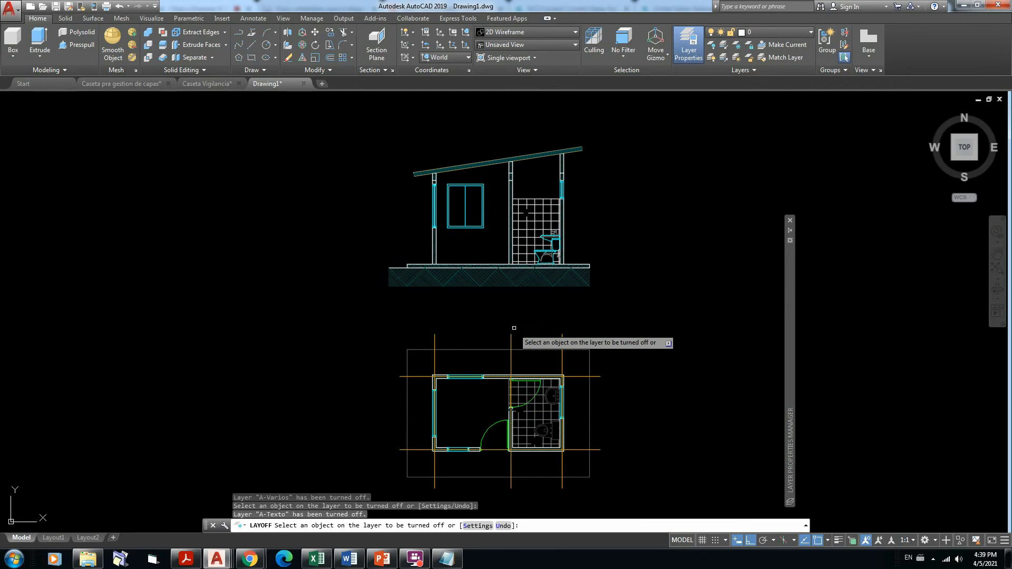
left_click(512, 336)
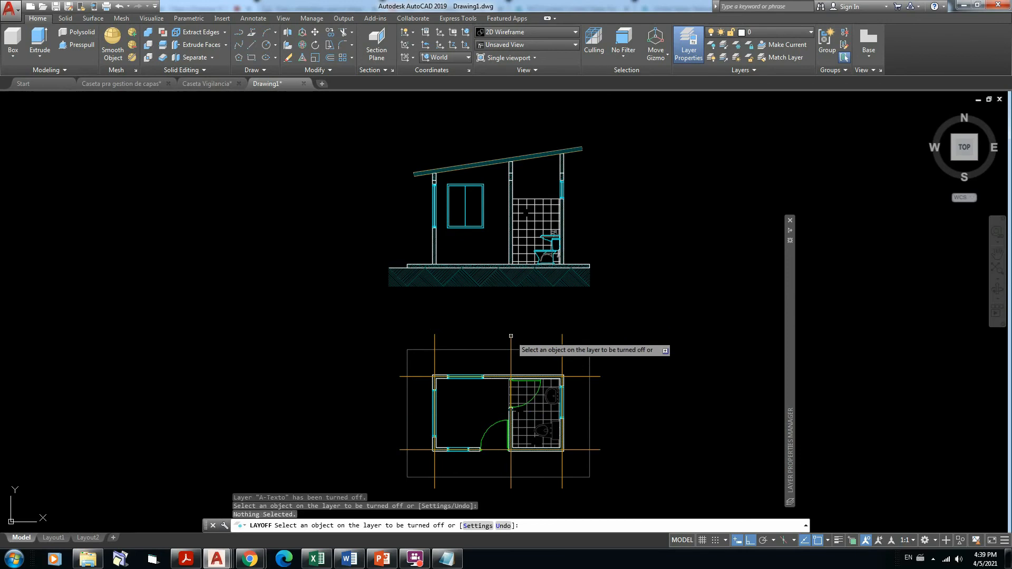
left_click(511, 337)
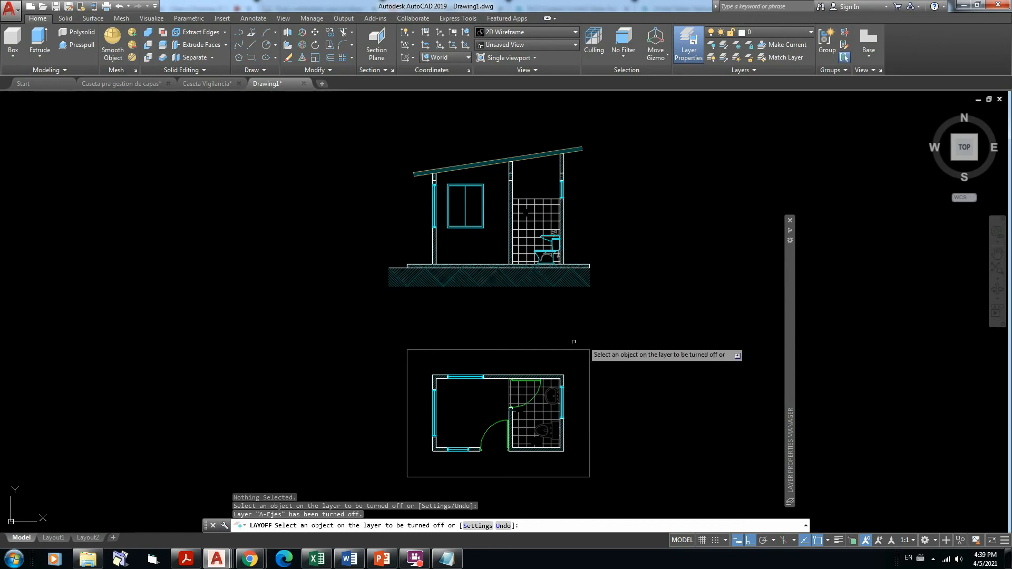
key("Escape")
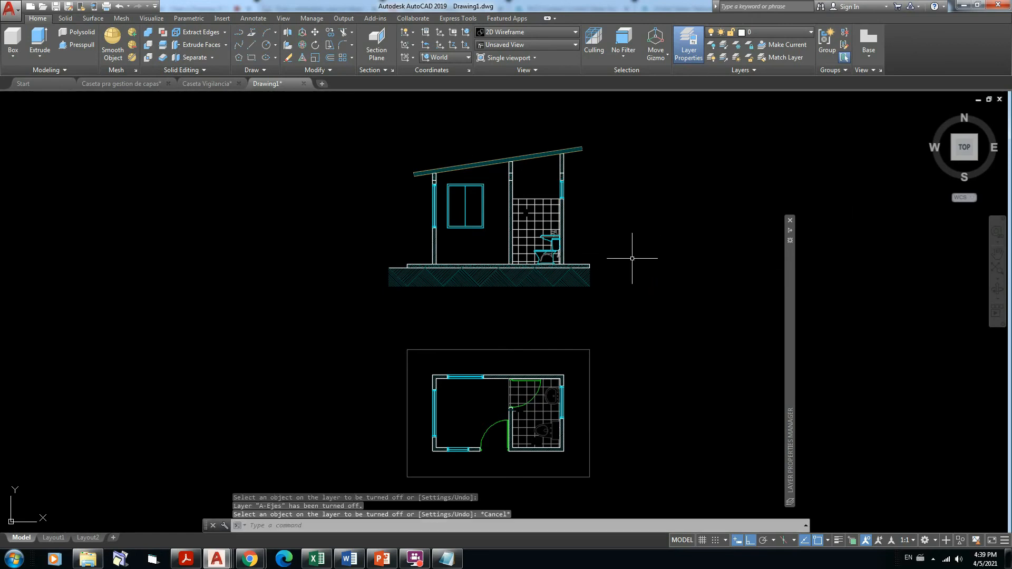
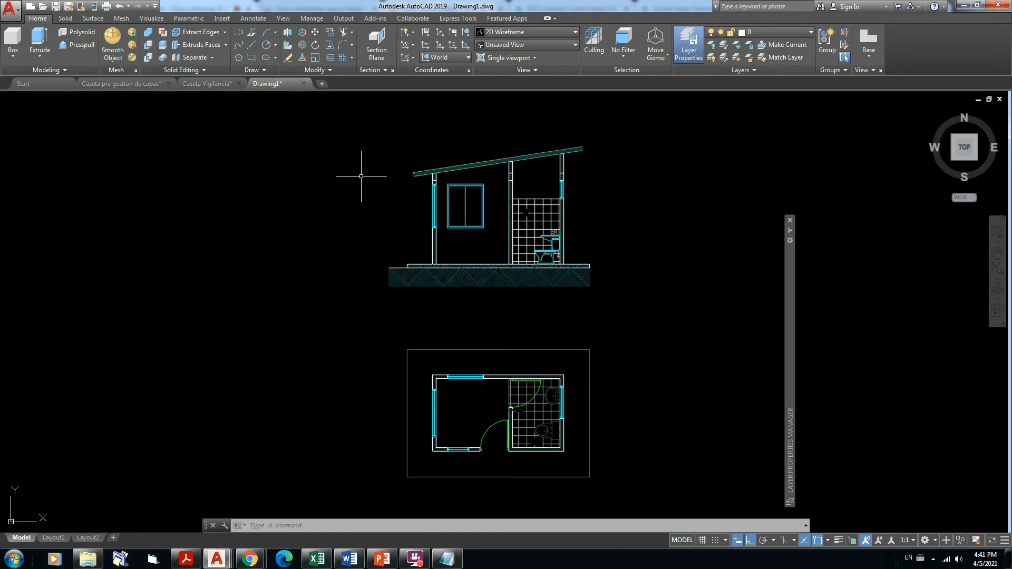
Erase all objects in the drawing, using a crossing window around the section and plan and the All option.
left_click(288, 58)
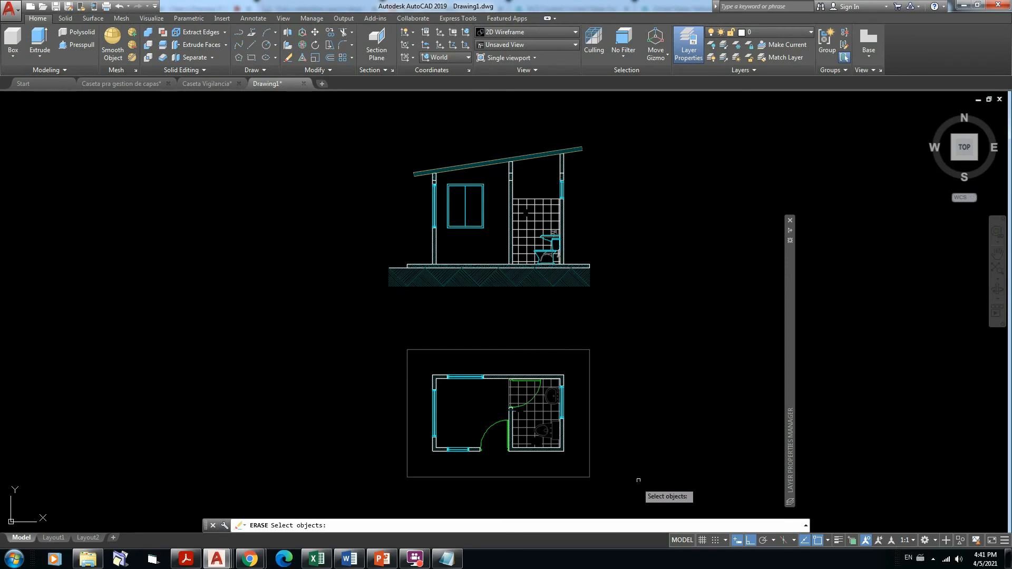
left_click(650, 485)
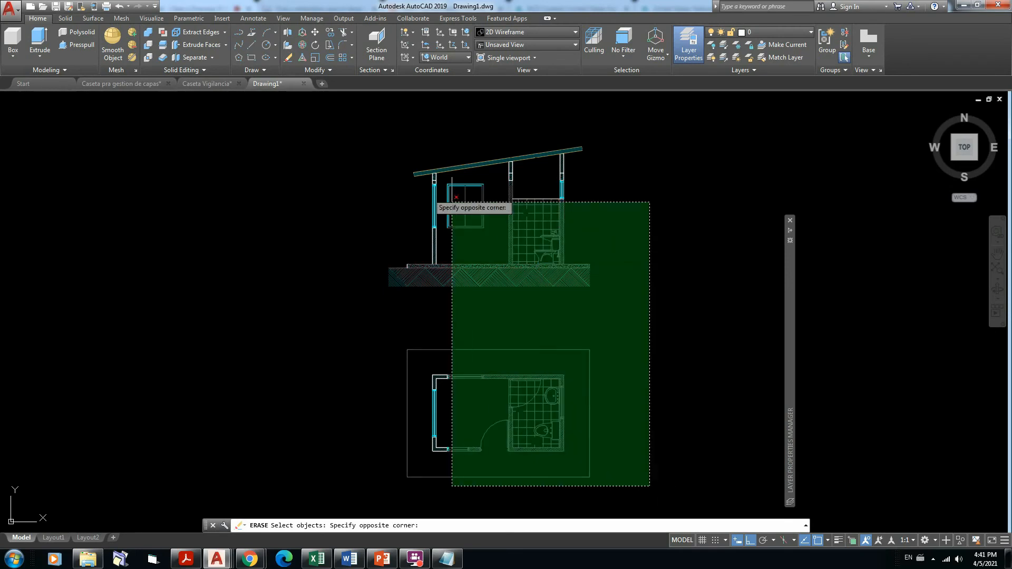
left_click(331, 138)
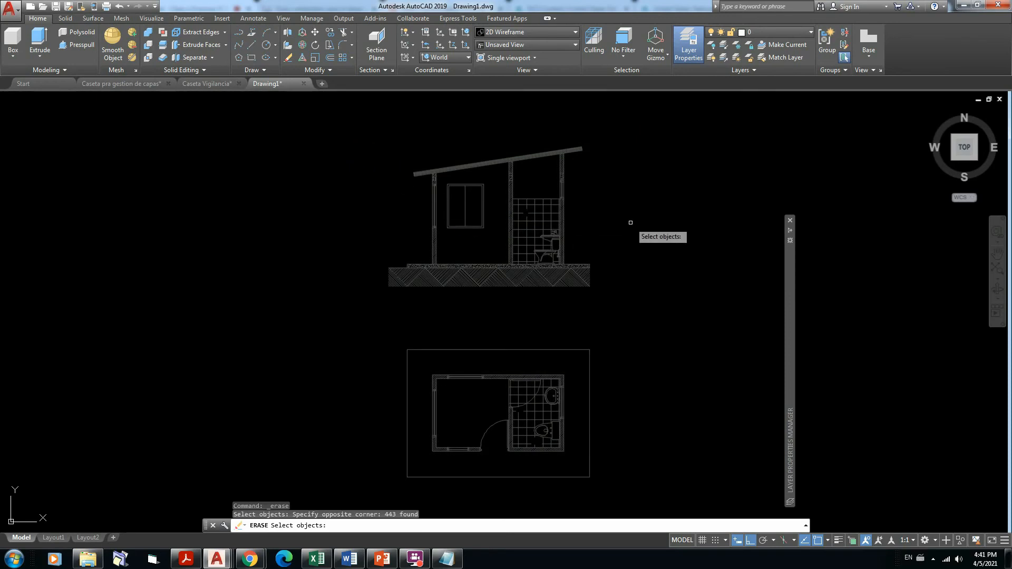
type("all")
key("Return")
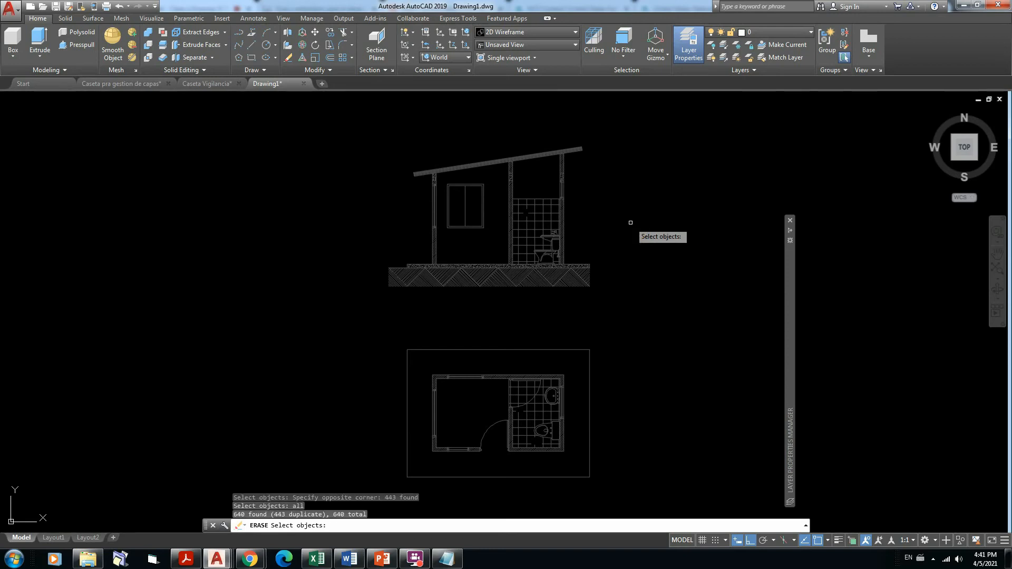
key("Return")
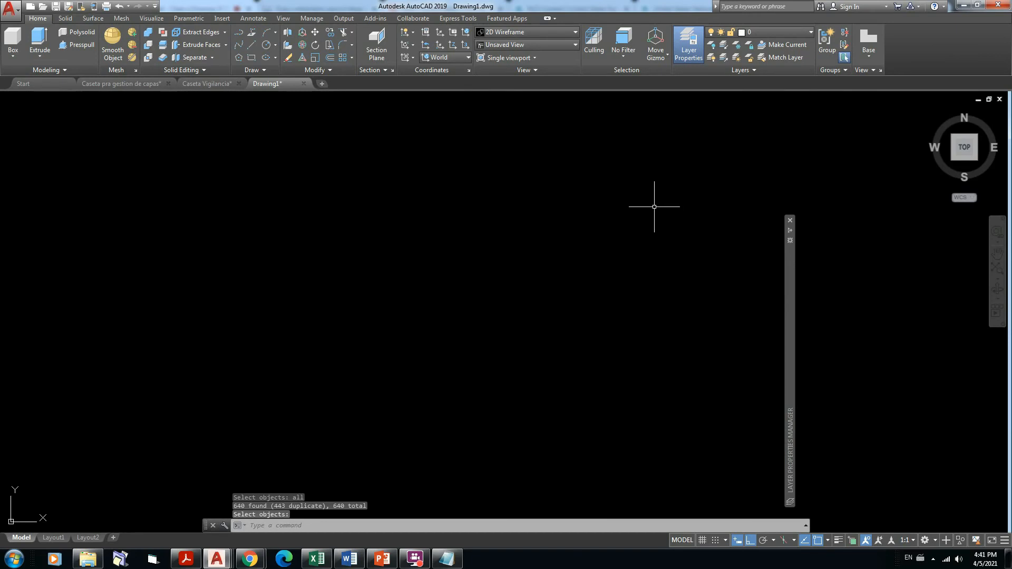
Check which layers are switched off in the layer list and try to unisolate the layers.
left_click(810, 33)
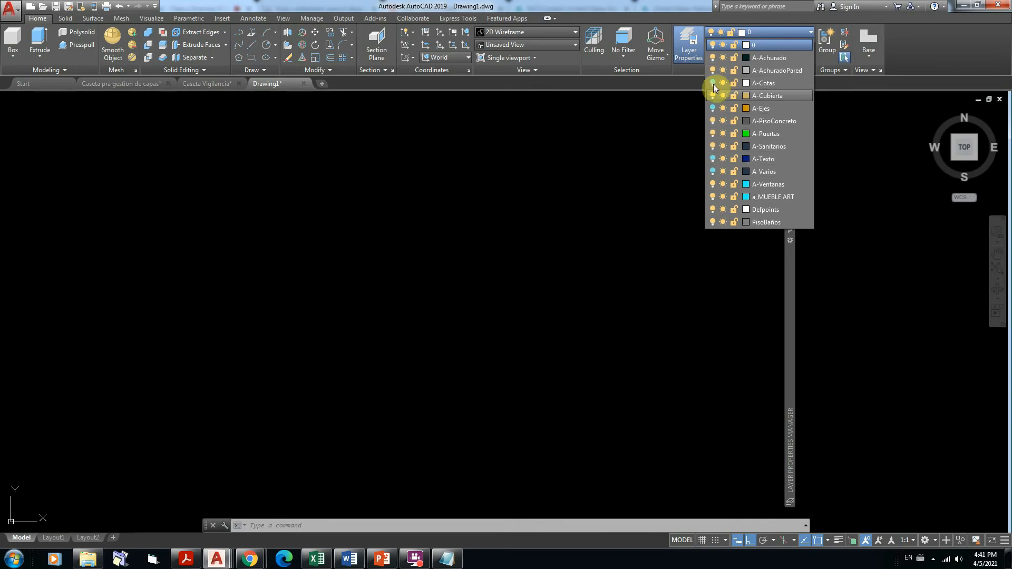
left_click(712, 108)
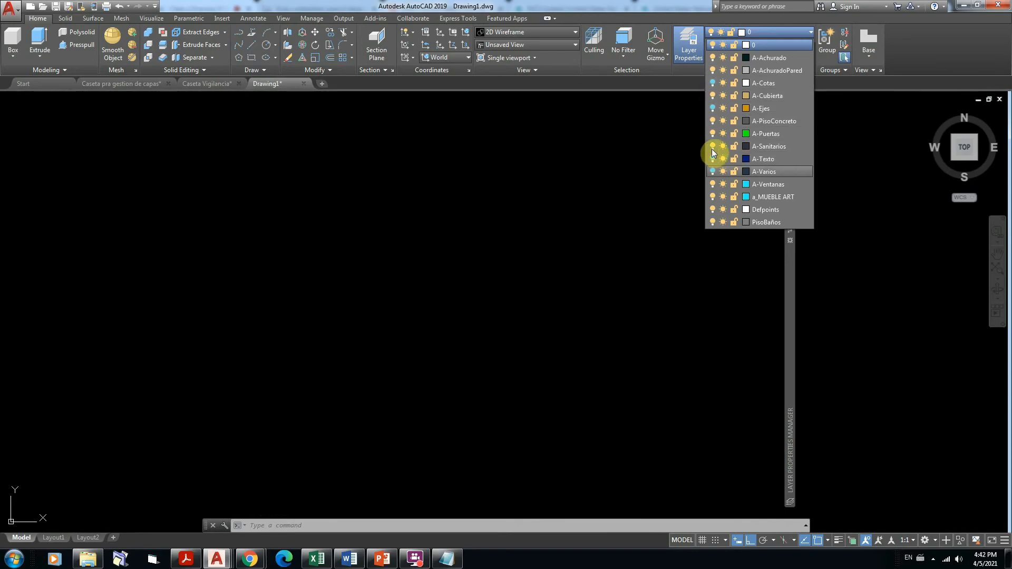
left_click(846, 121)
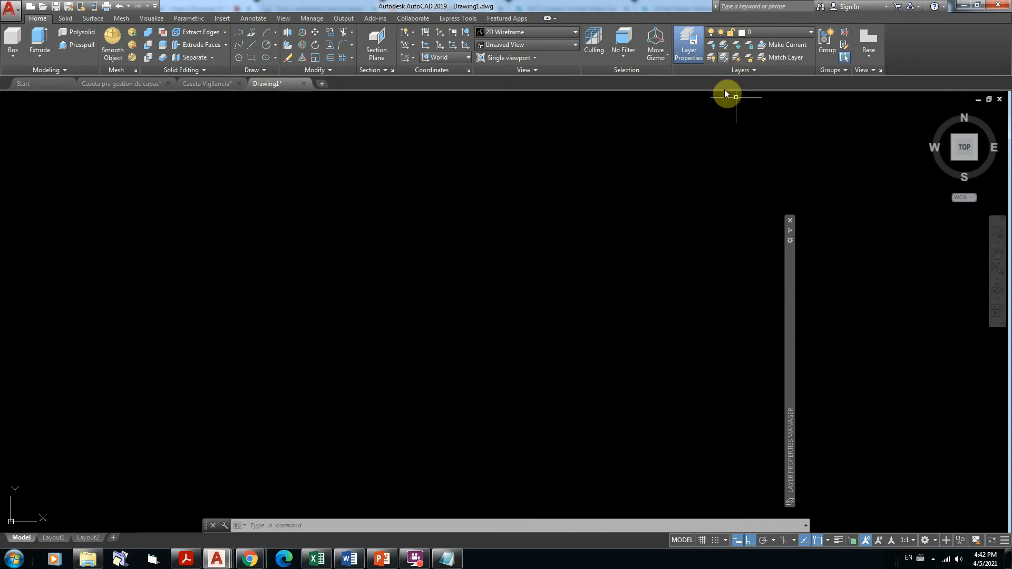
left_click(723, 58)
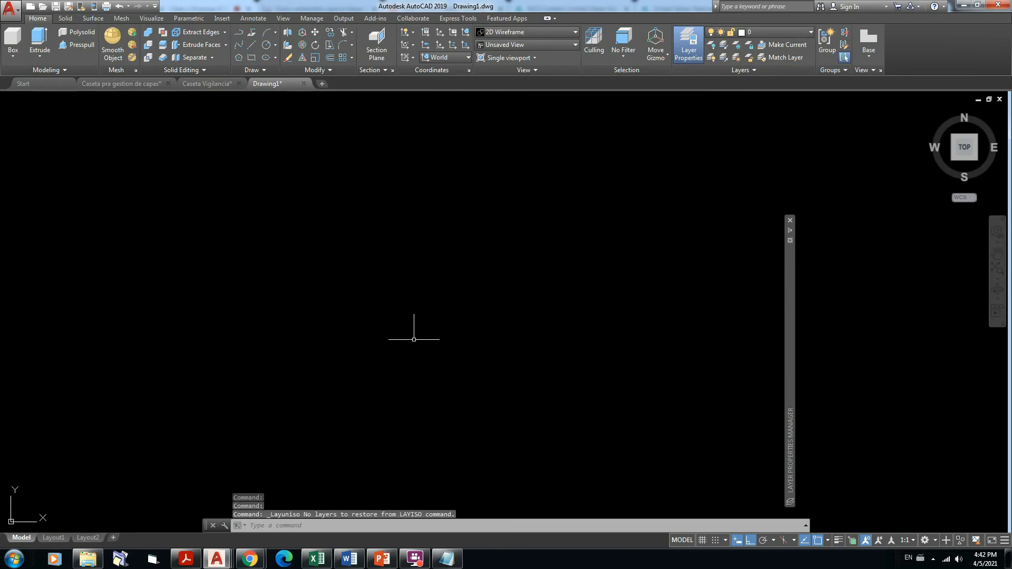
Turn on layers A-Cotas, A-Ejes, A-Texto and A-Varios one by one from the layer list.
left_click(809, 33)
left_click(712, 84)
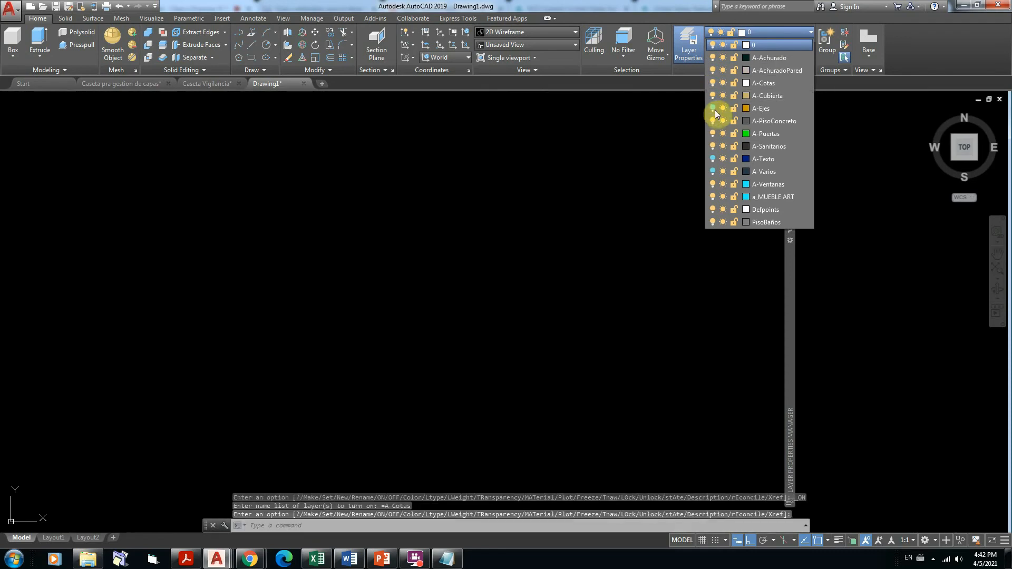
left_click(713, 110)
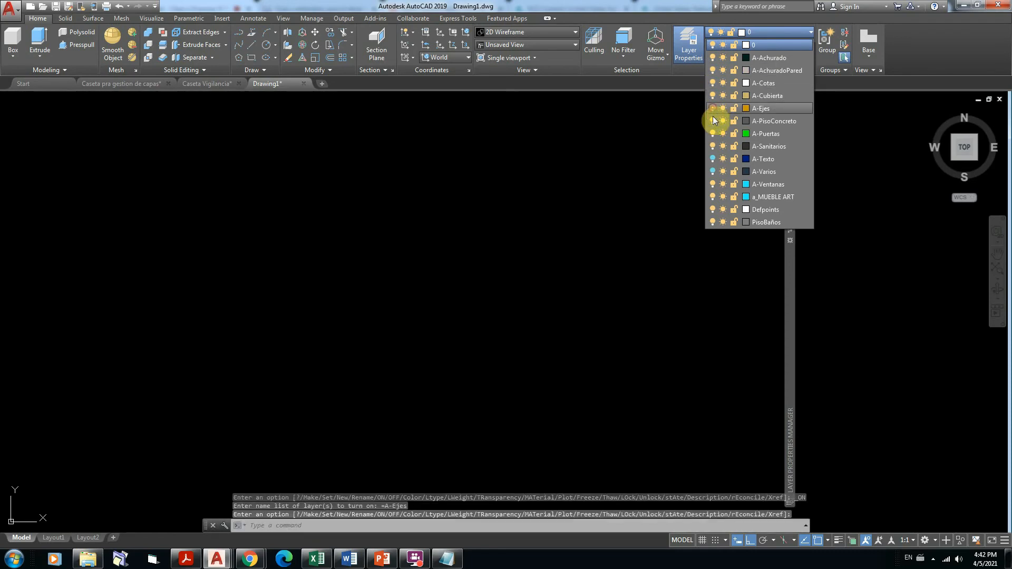
left_click(713, 159)
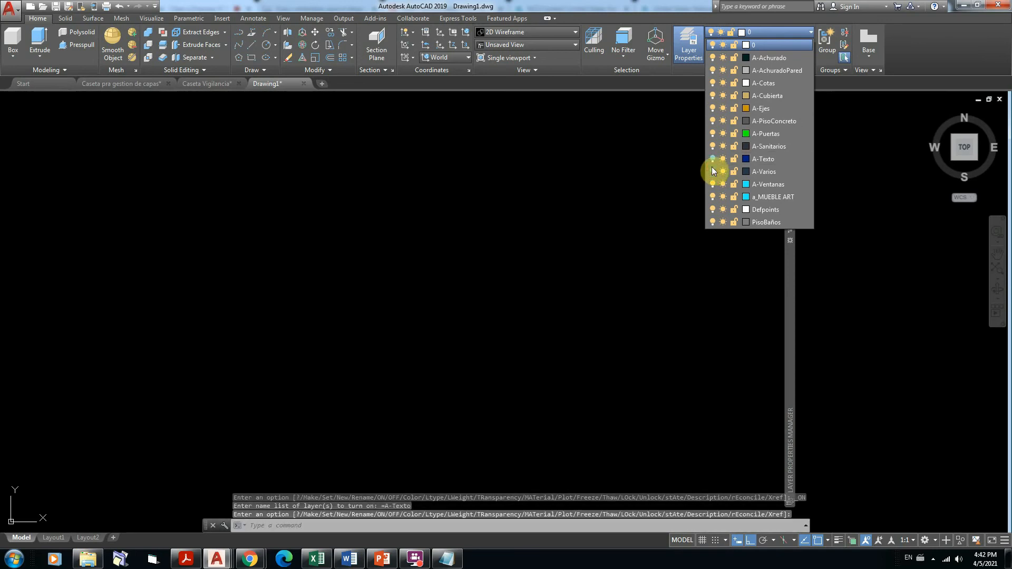
left_click(712, 172)
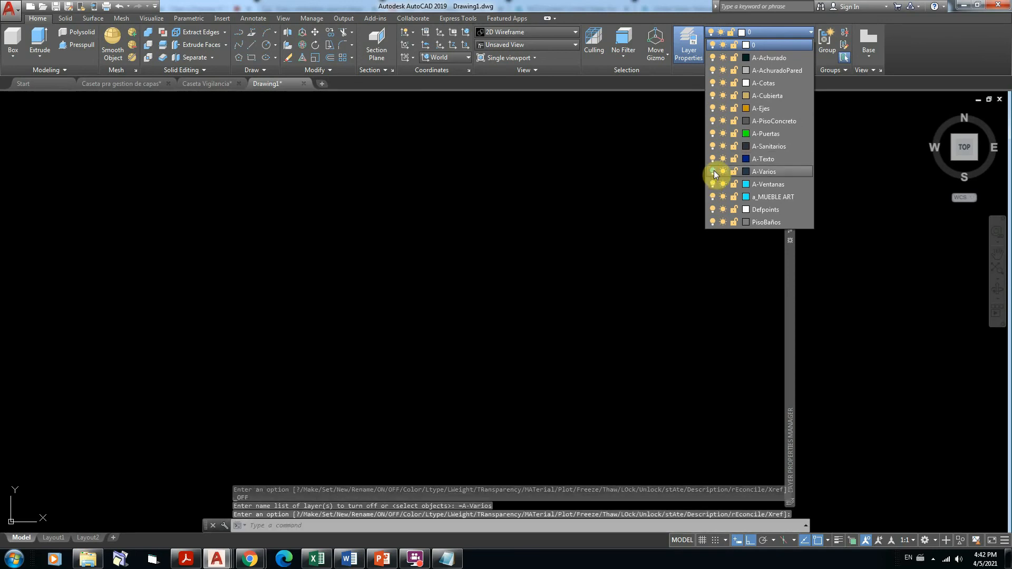
left_click(712, 172)
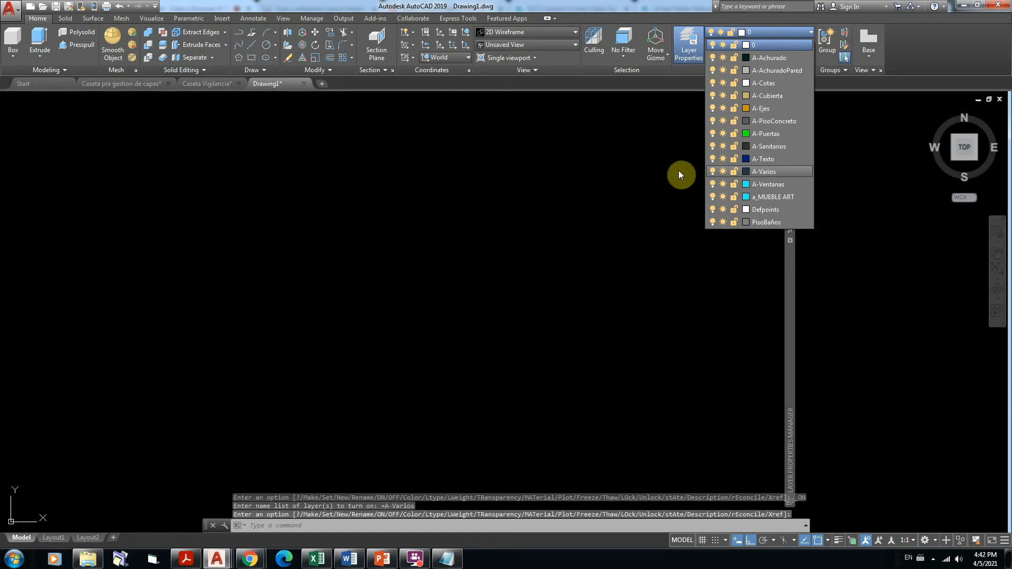
left_click(520, 196)
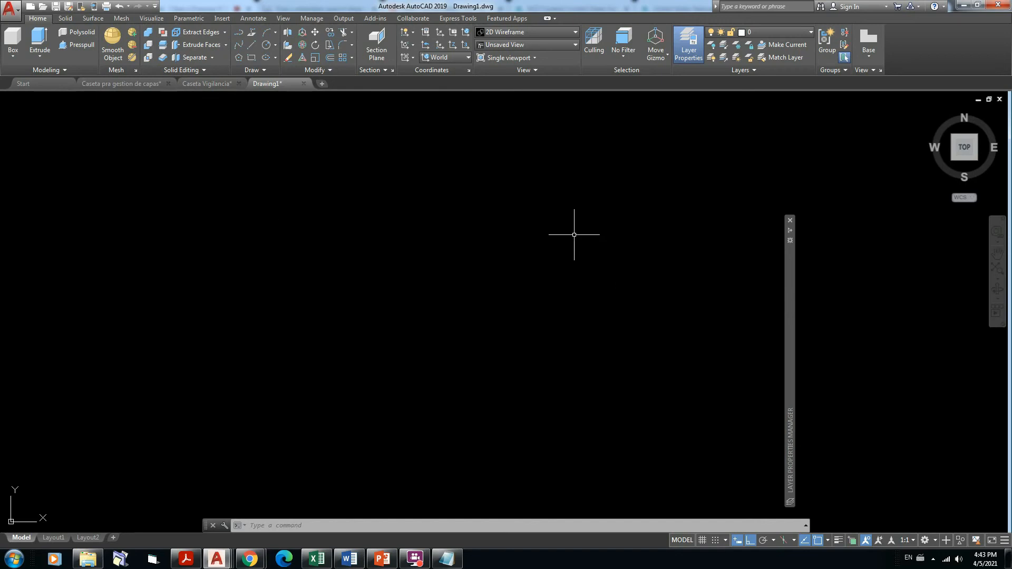
Undo the erase and the earlier layer off, thaw and freeze operations to restore the complete drawing.
left_click(120, 6)
left_click(121, 6)
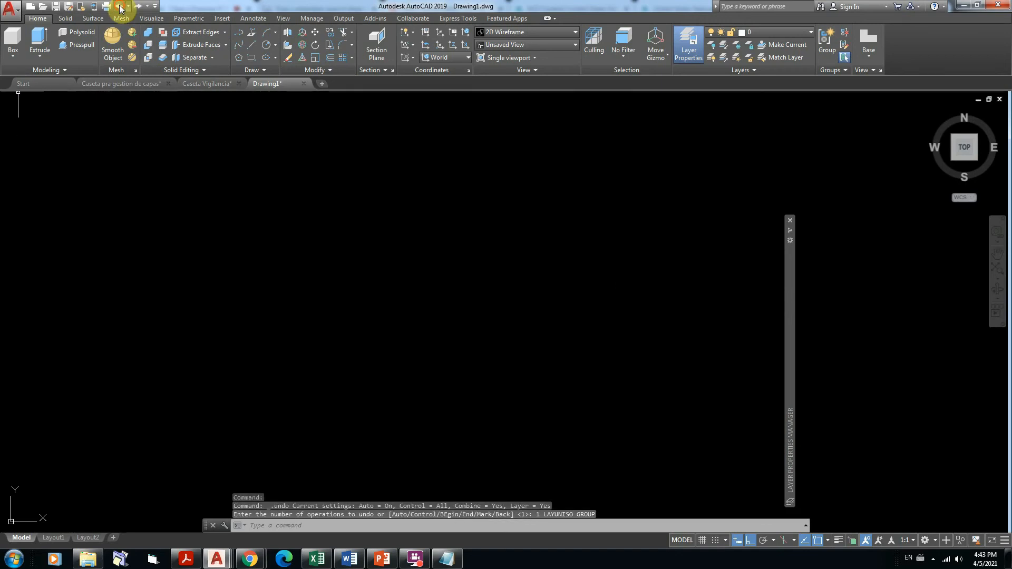
left_click(120, 6)
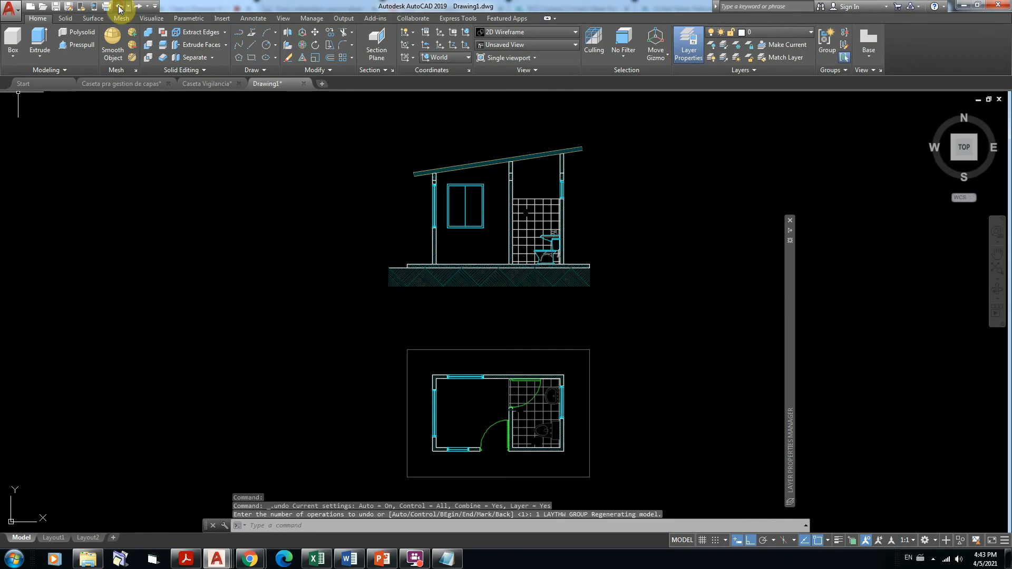
left_click(120, 6)
left_click(121, 6)
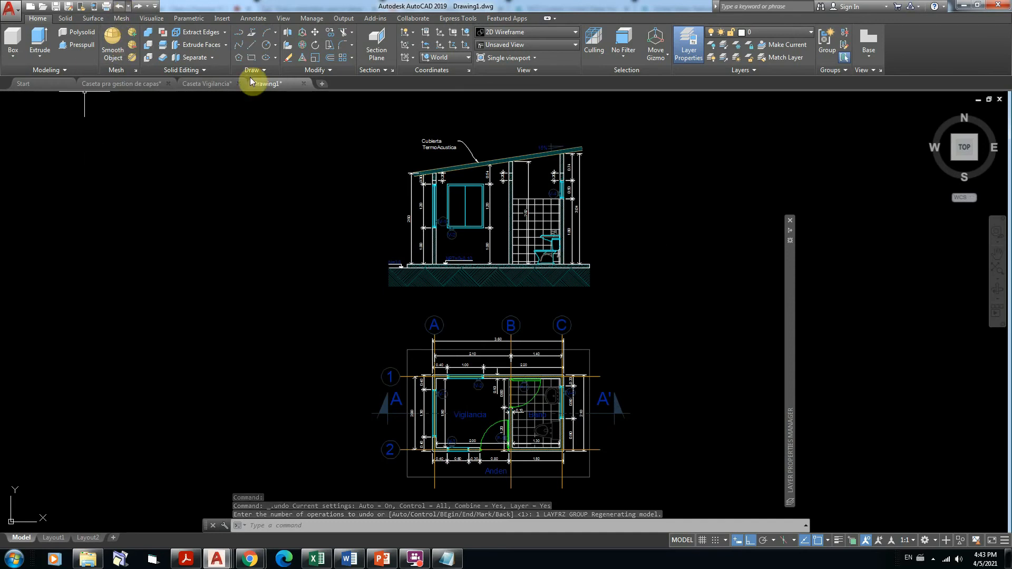
Freeze A-Cotas, A-Varios, A-Texto and A-Ejes by picking the 3.04 dimension, axis C's bubble, letter and line, and check their state.
left_click(738, 48)
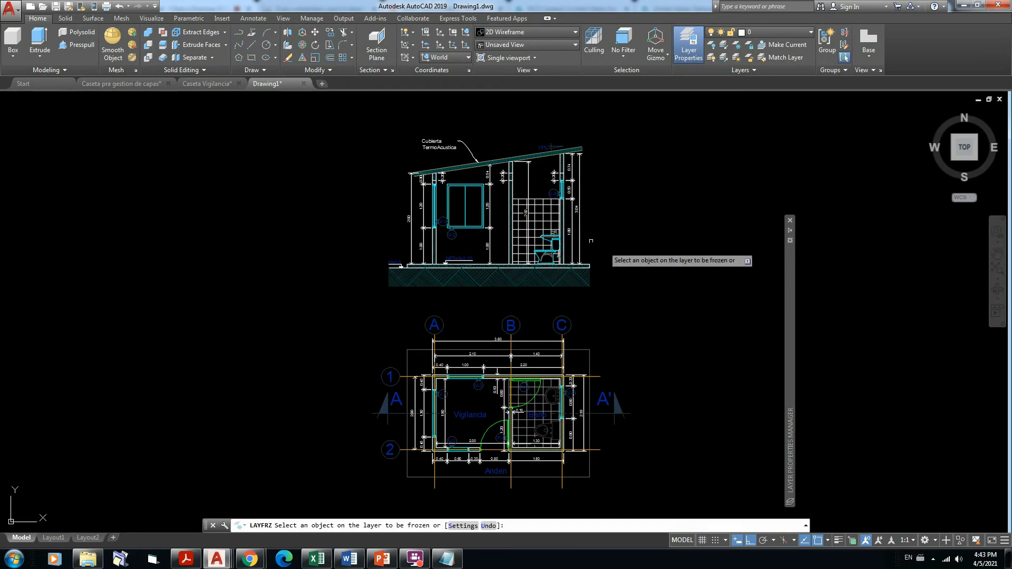
left_click(579, 208)
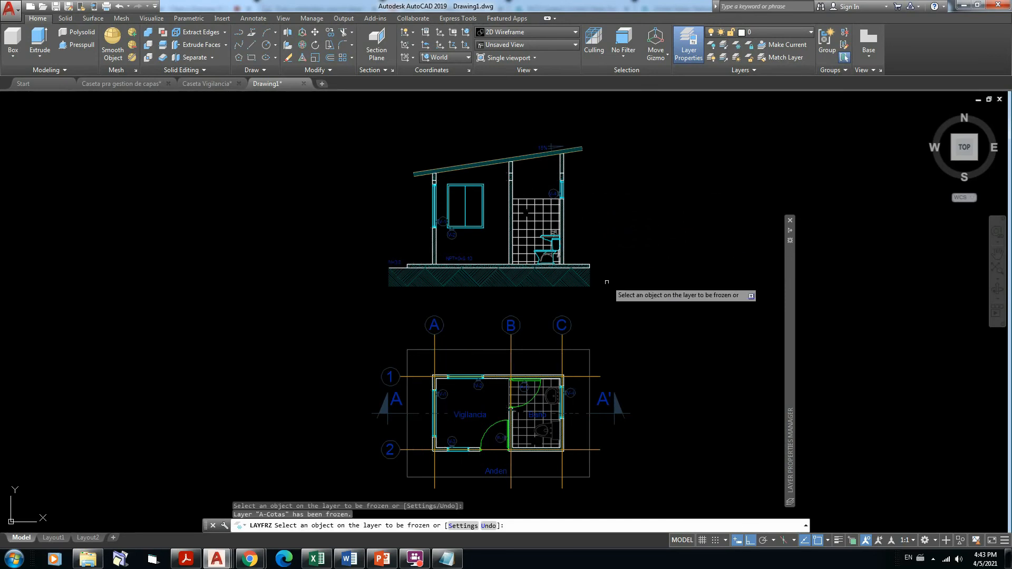
left_click(569, 324)
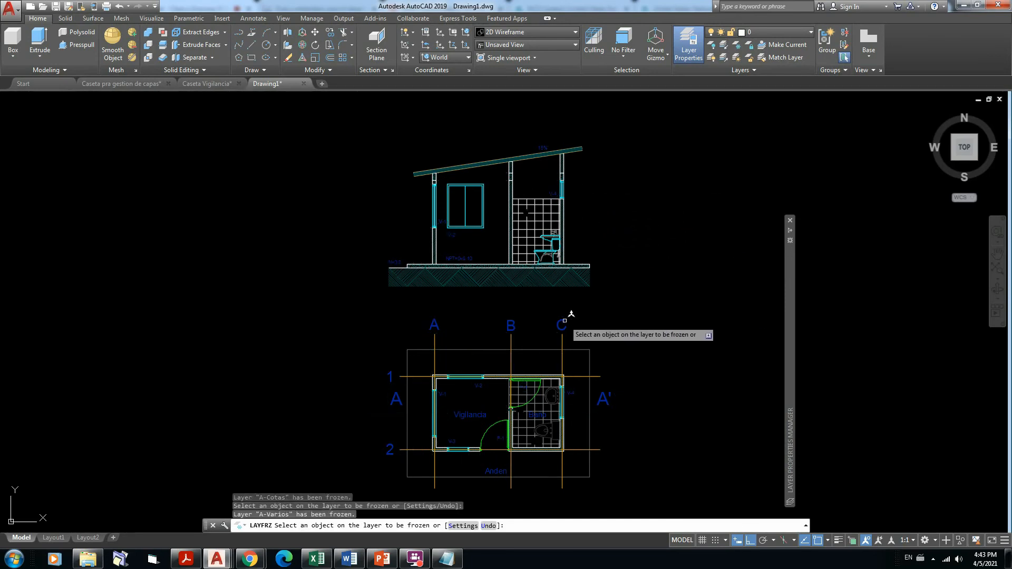
left_click(557, 328)
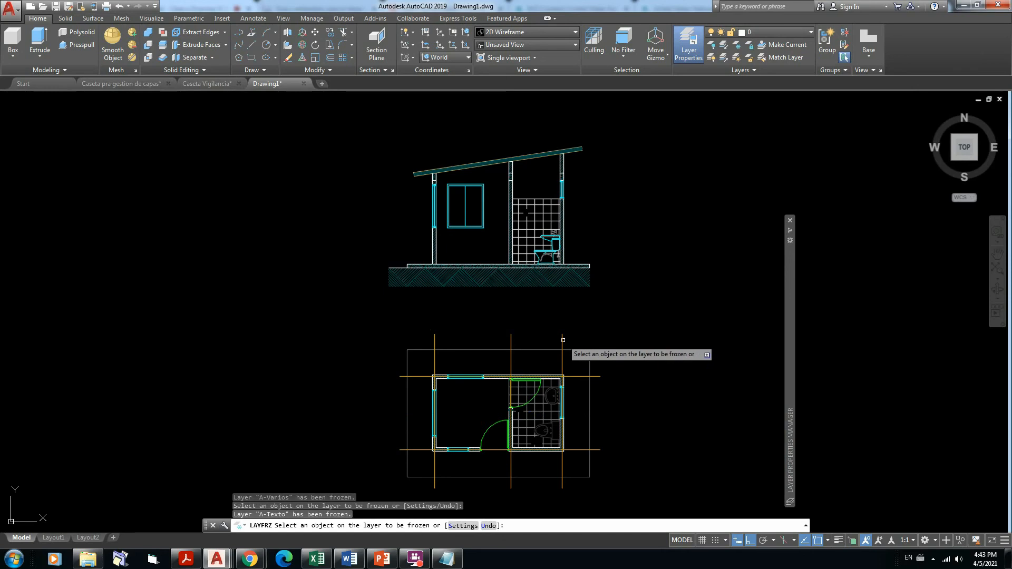
left_click(563, 340)
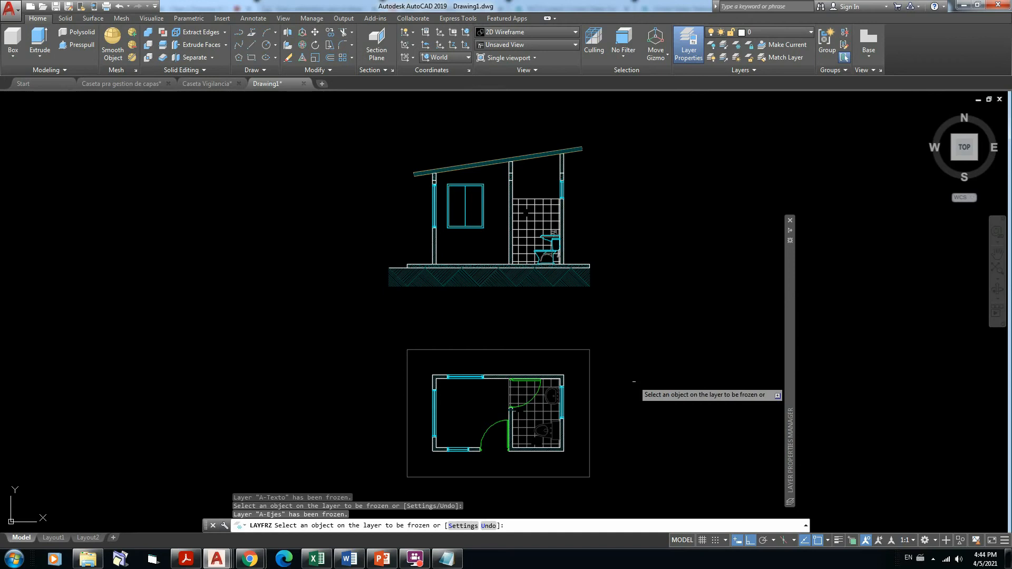
key("Escape")
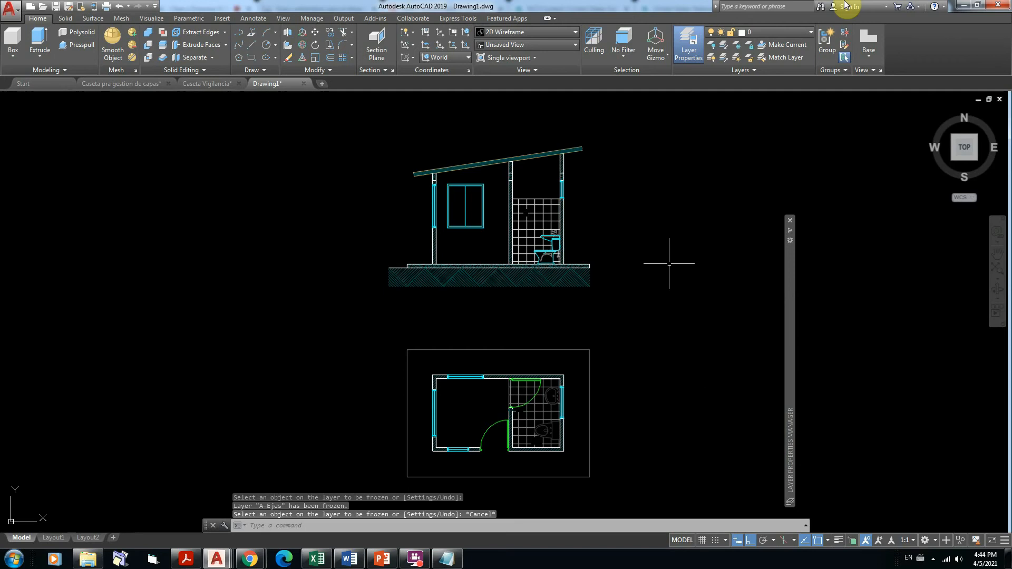
left_click(810, 32)
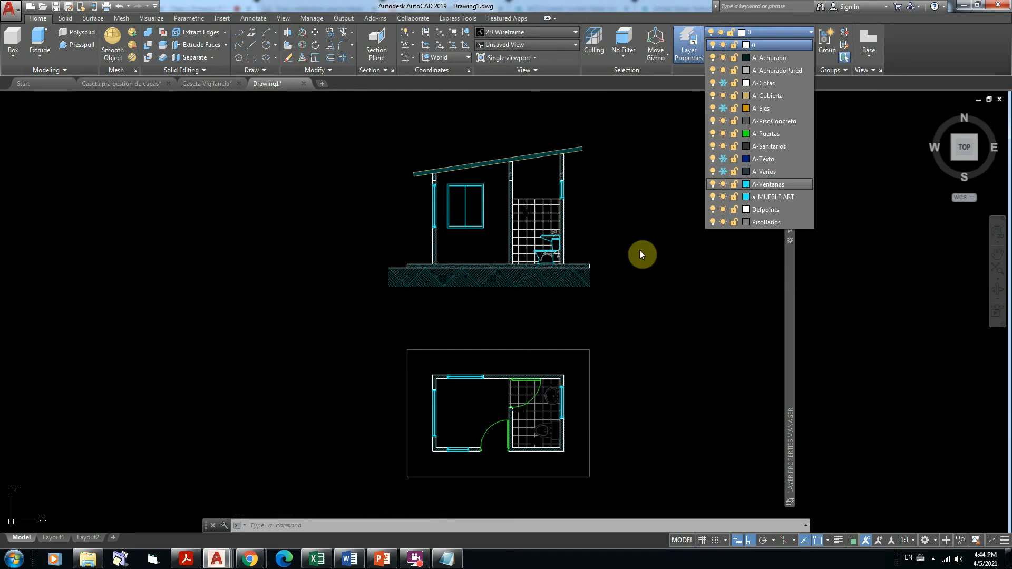
left_click(603, 275)
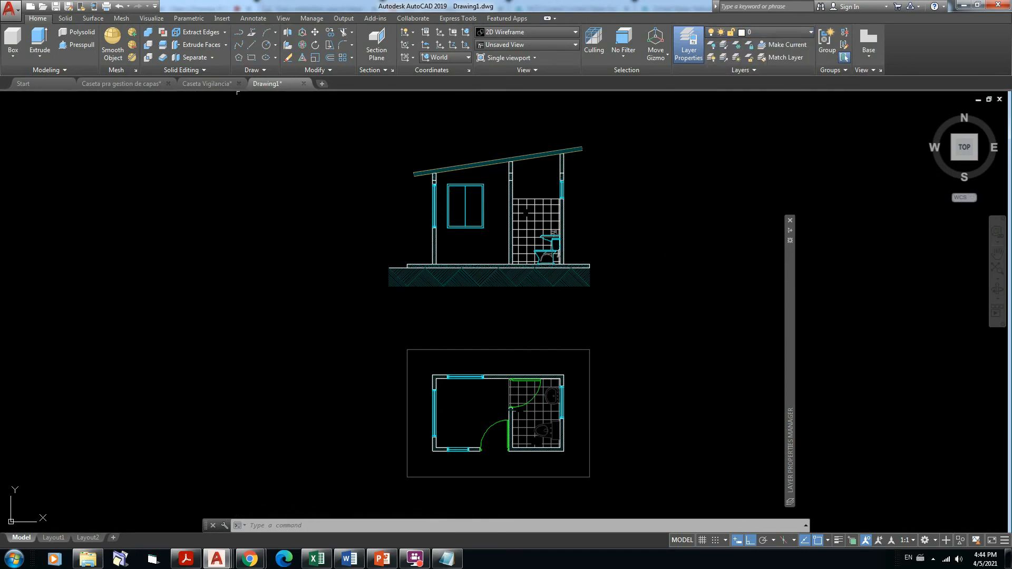
Erase the section and plan with a crossing window plus the All option while the four annotation layers are frozen.
left_click(288, 58)
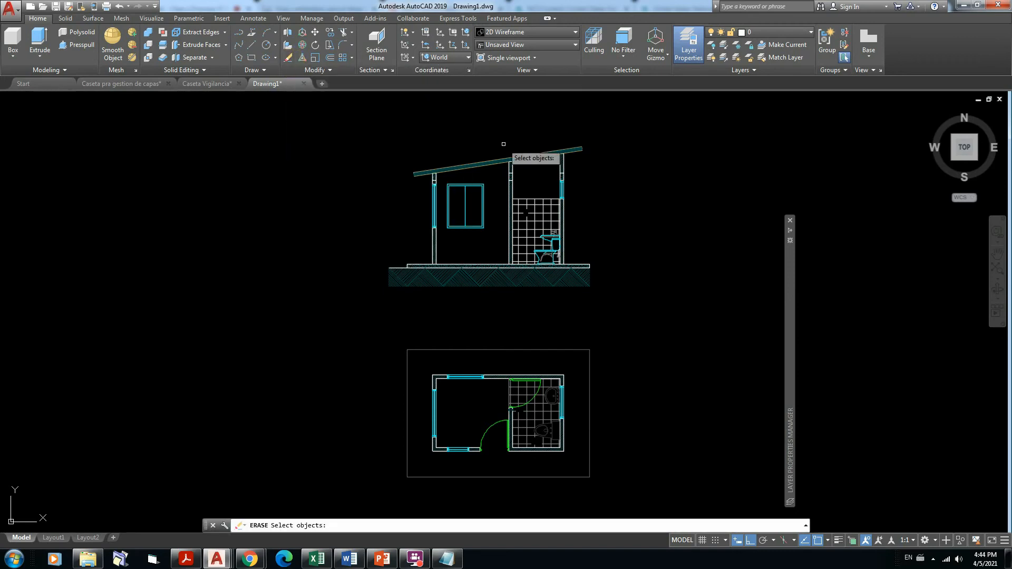
left_click(644, 497)
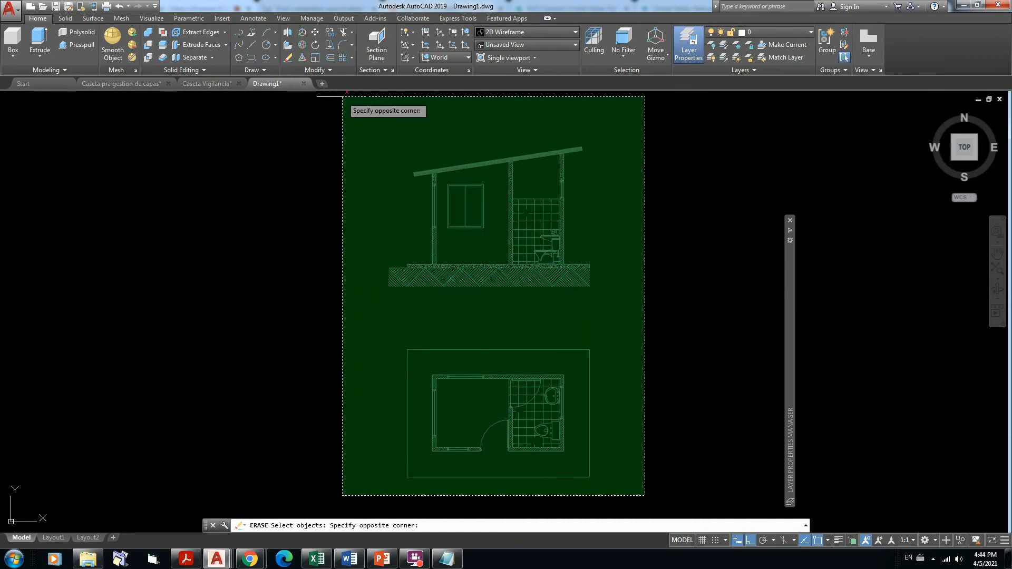
left_click(338, 108)
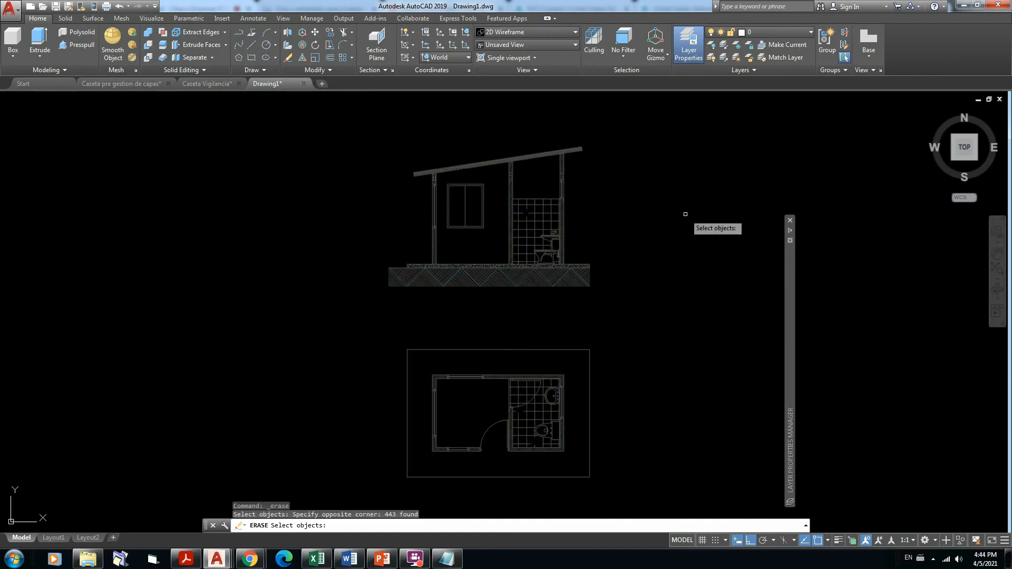
type("all")
key("Return")
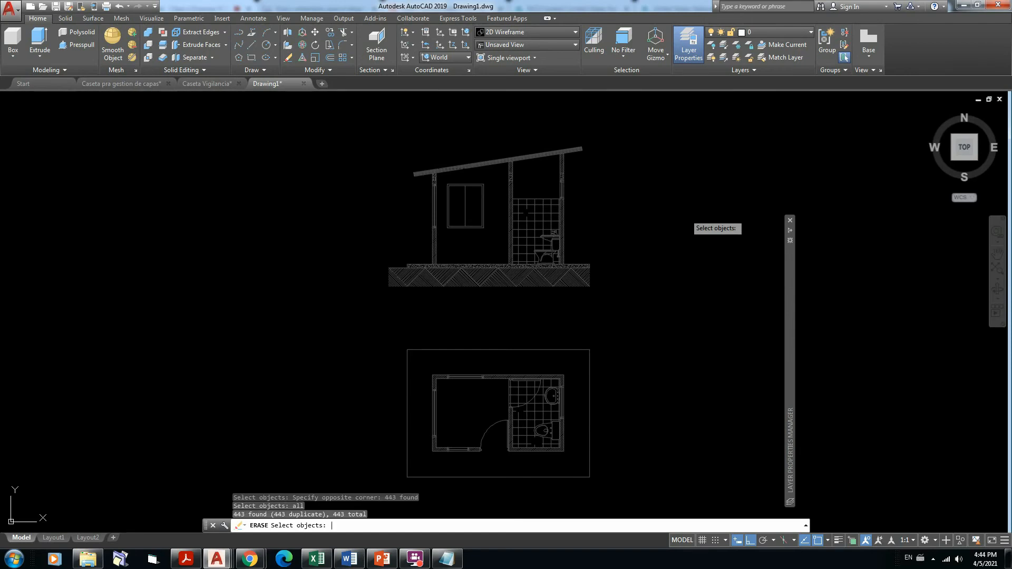
key("Return")
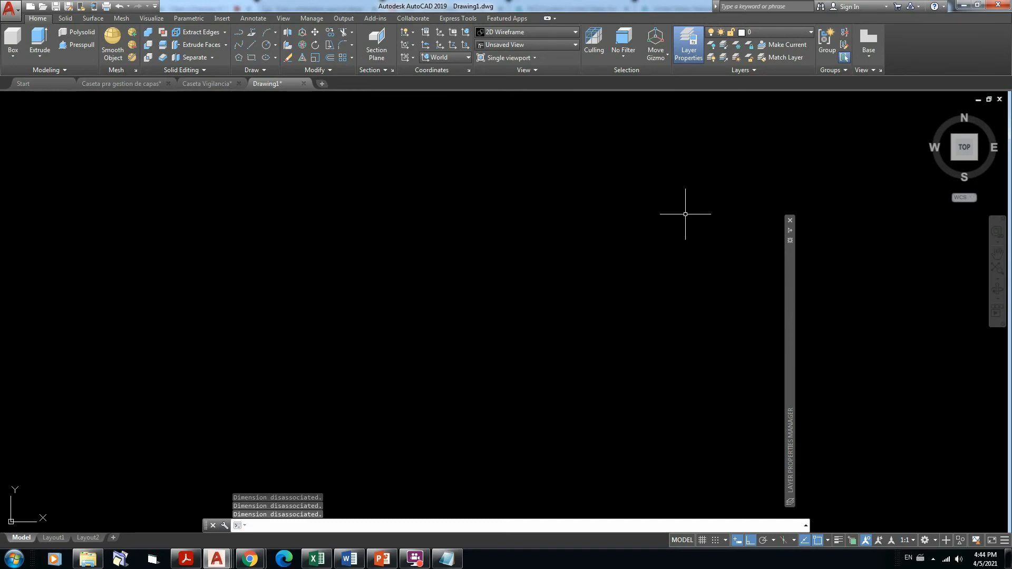
Thaw layers A-Cotas, A-Ejes, A-Texto and A-Varios one by one from the layer list.
left_click(812, 31)
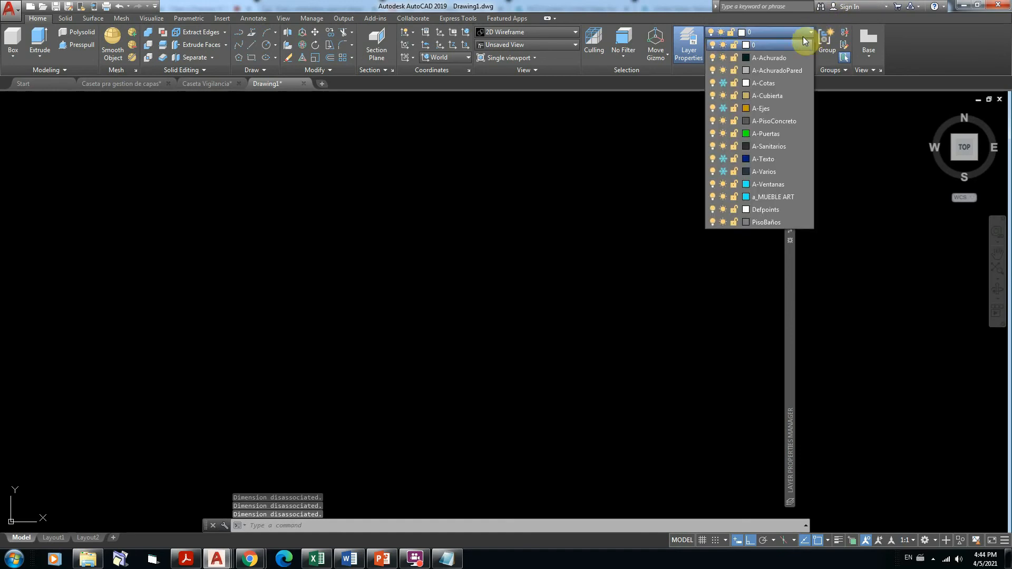
left_click(722, 83)
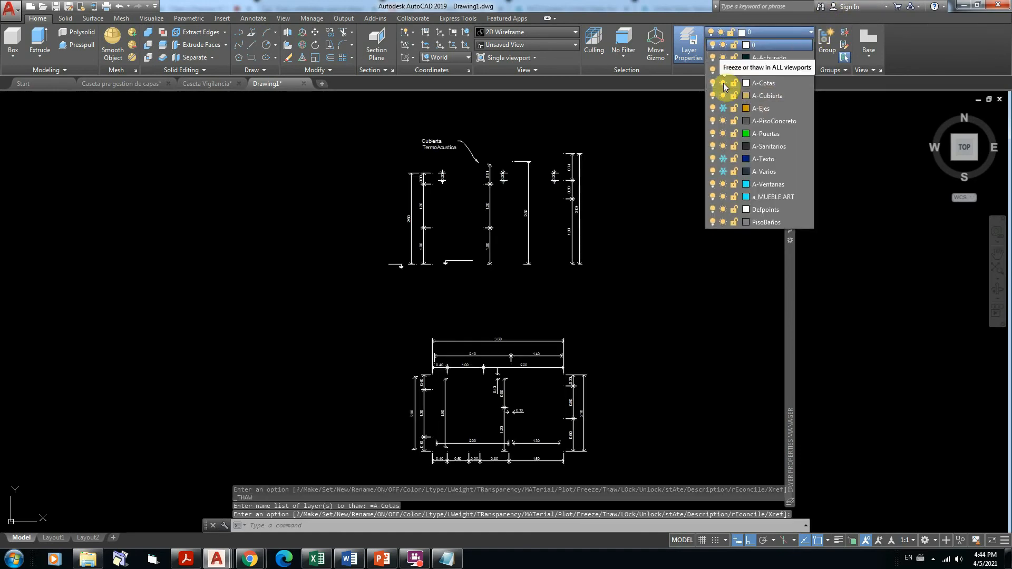
left_click(723, 109)
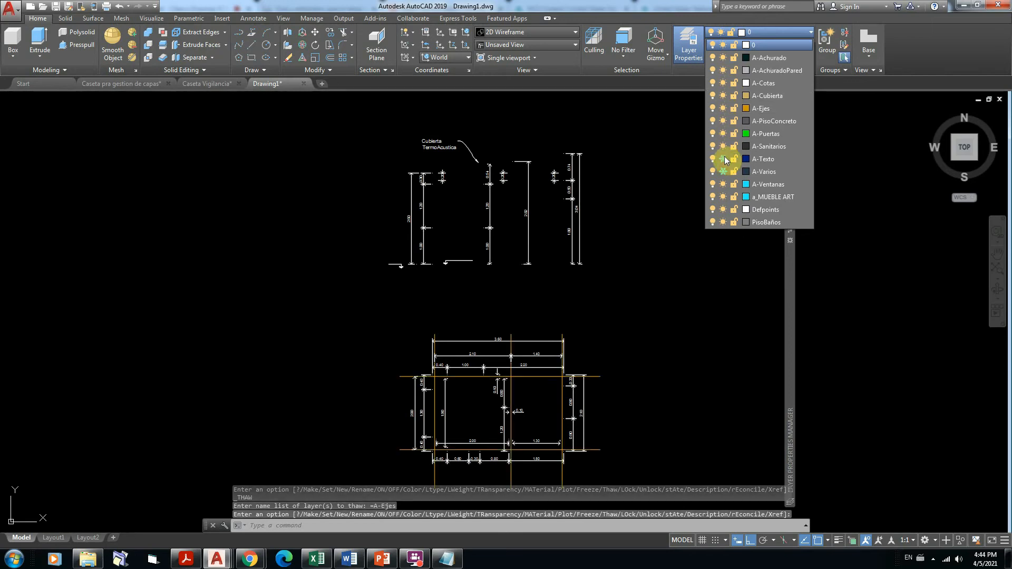
left_click(723, 159)
left_click(723, 172)
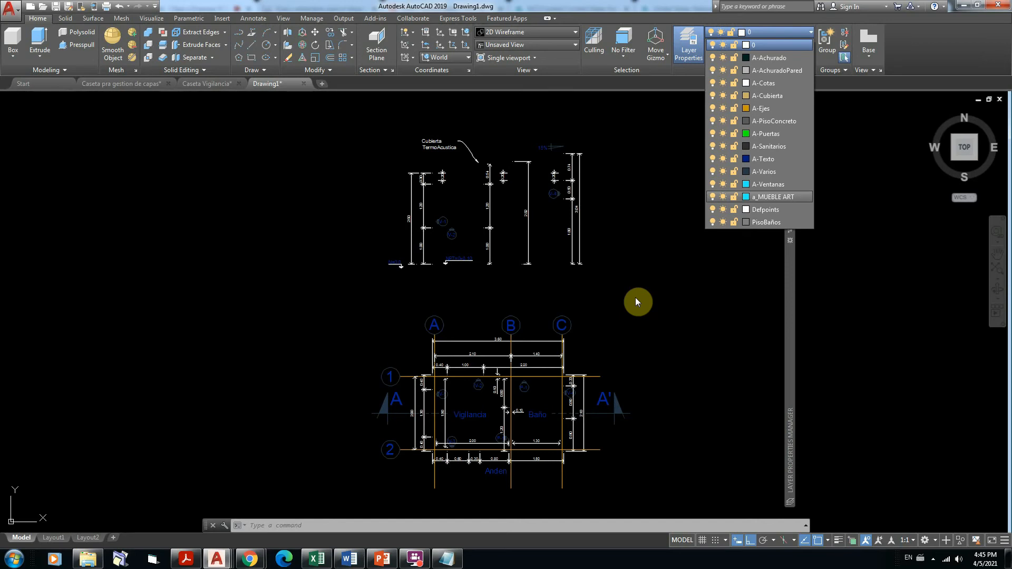
left_click(548, 288)
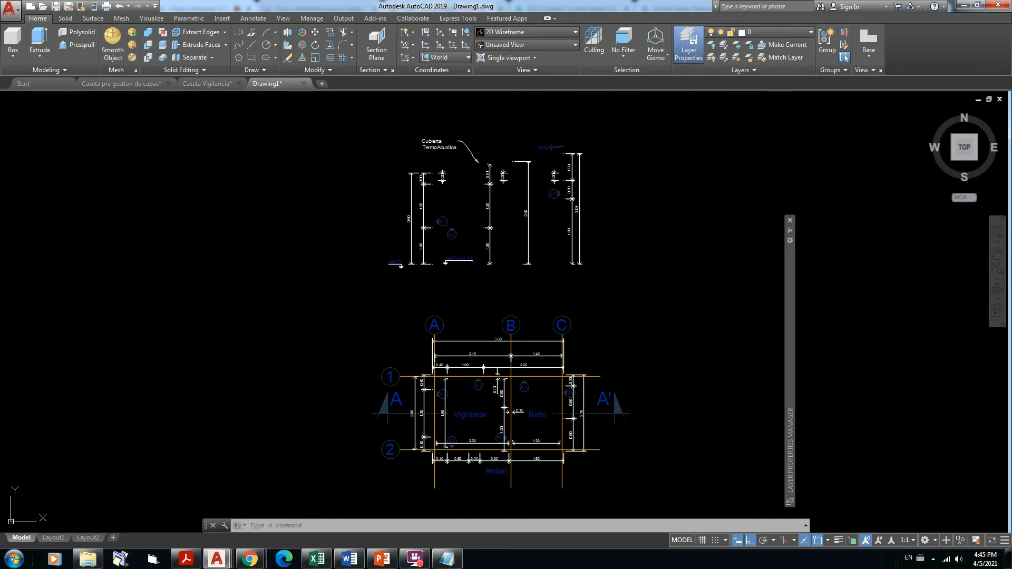
key("Escape")
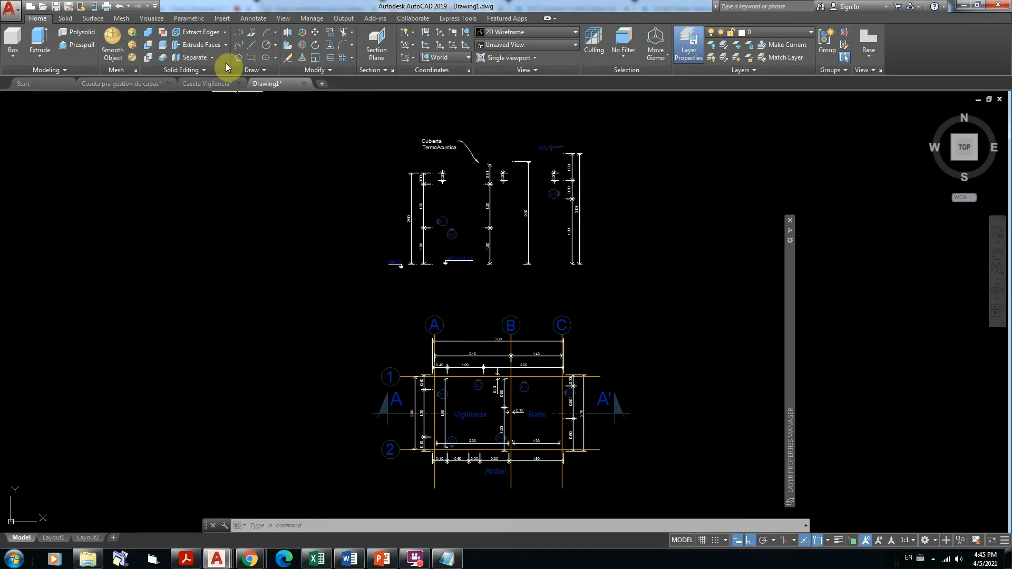
Undo the thaws, the erase and the earlier layer operations to restore the complete section and plan.
left_click(120, 8)
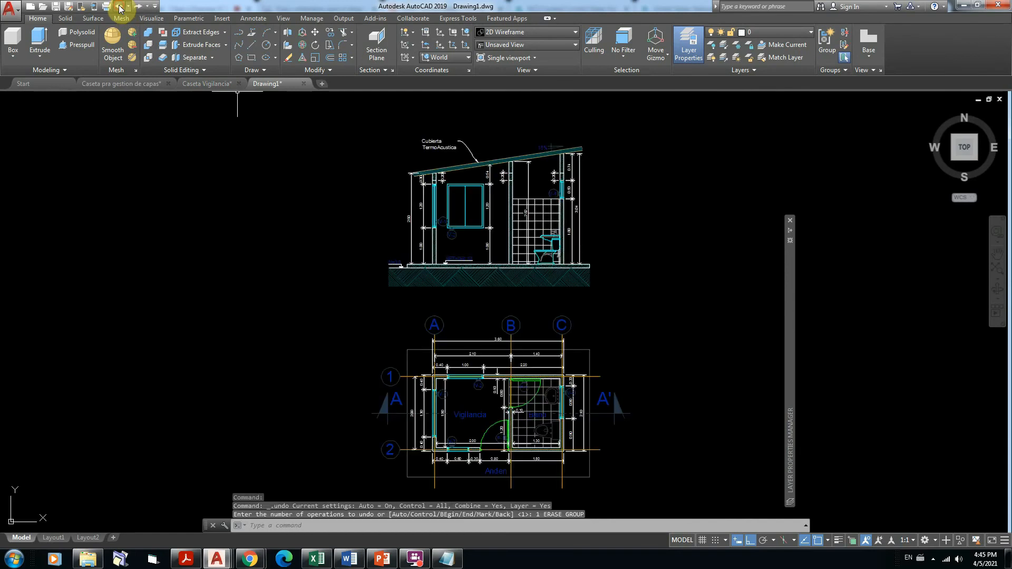
left_click(121, 7)
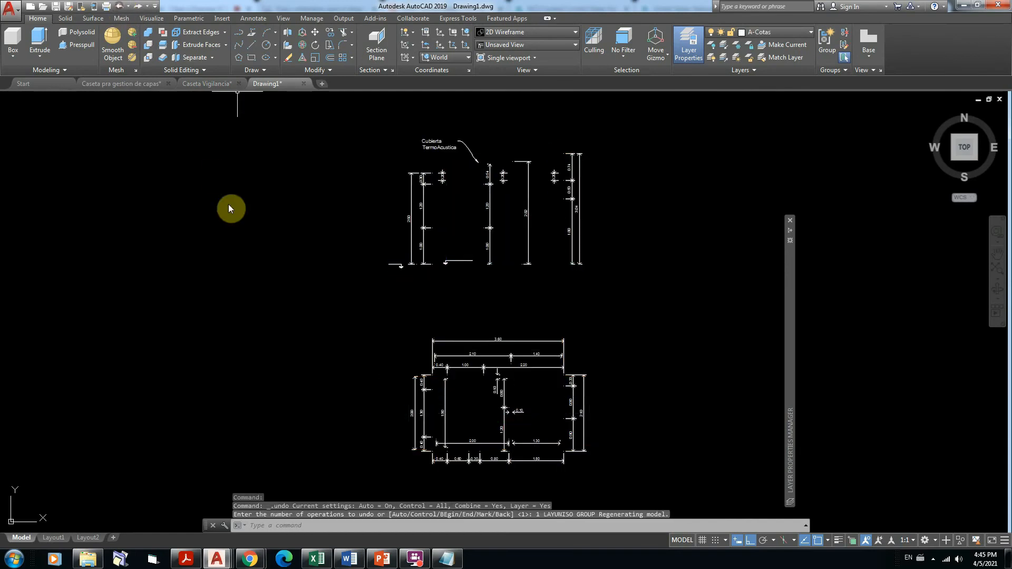
left_click(121, 7)
left_click(121, 7)
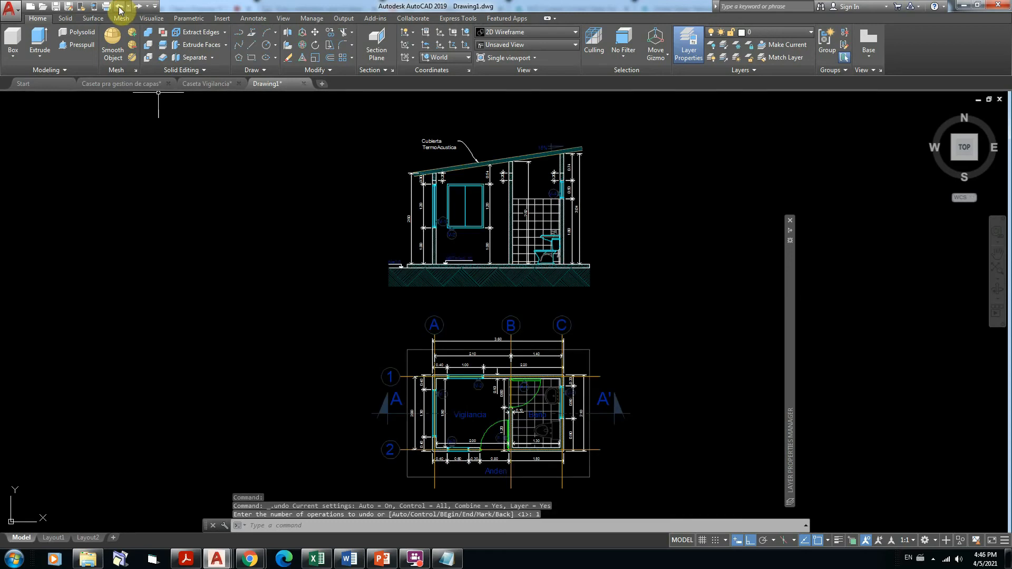
Examine the on, freeze and lock states of the layers in the Layer Properties Manager.
mouse_move(790, 275)
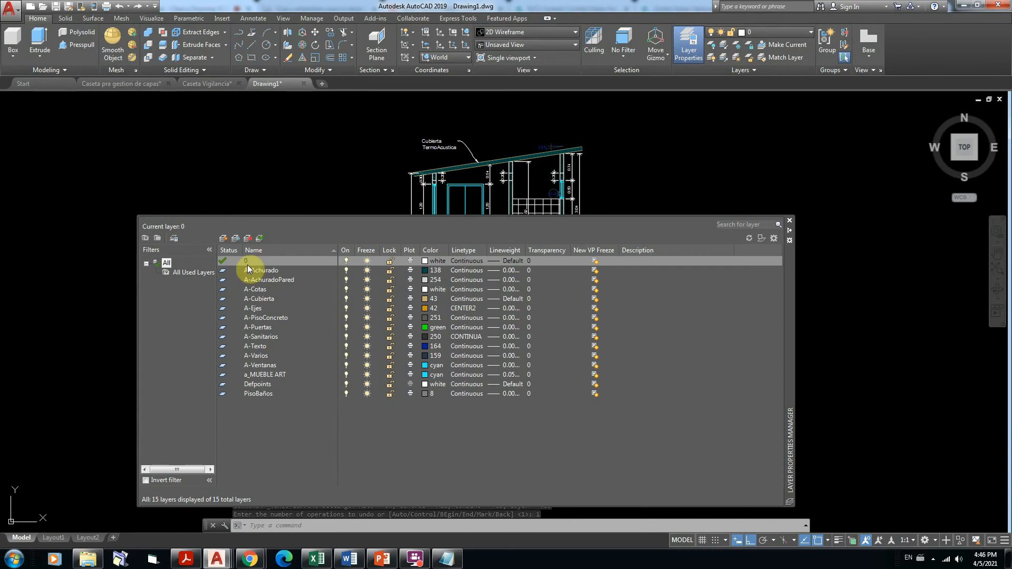
left_click(774, 169)
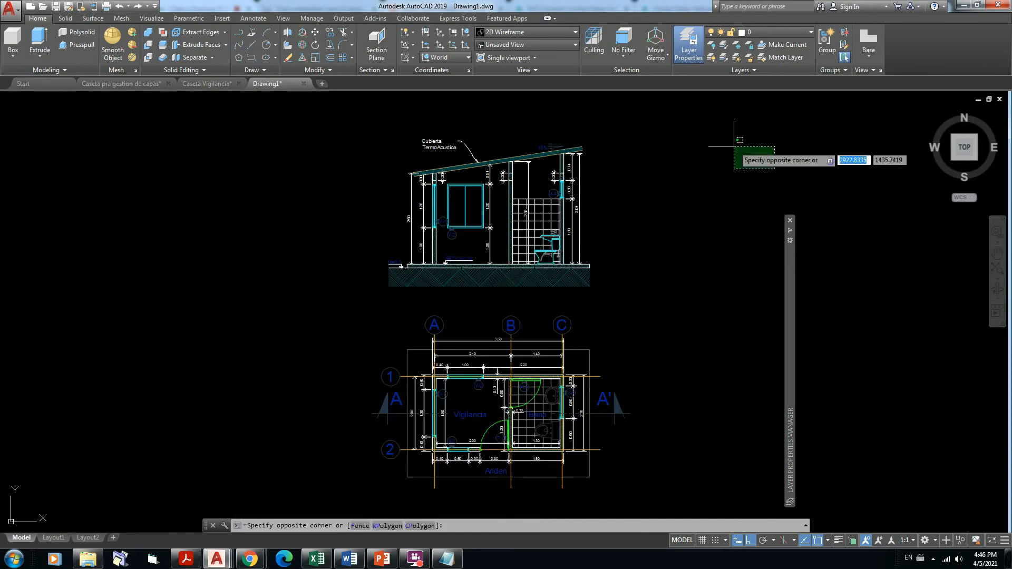
left_click(738, 135)
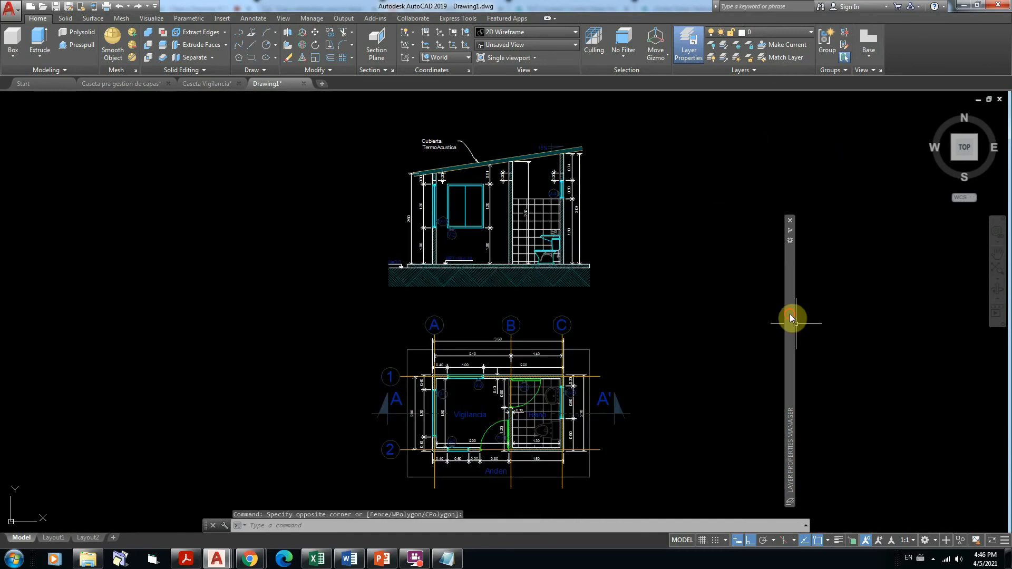
mouse_move(789, 314)
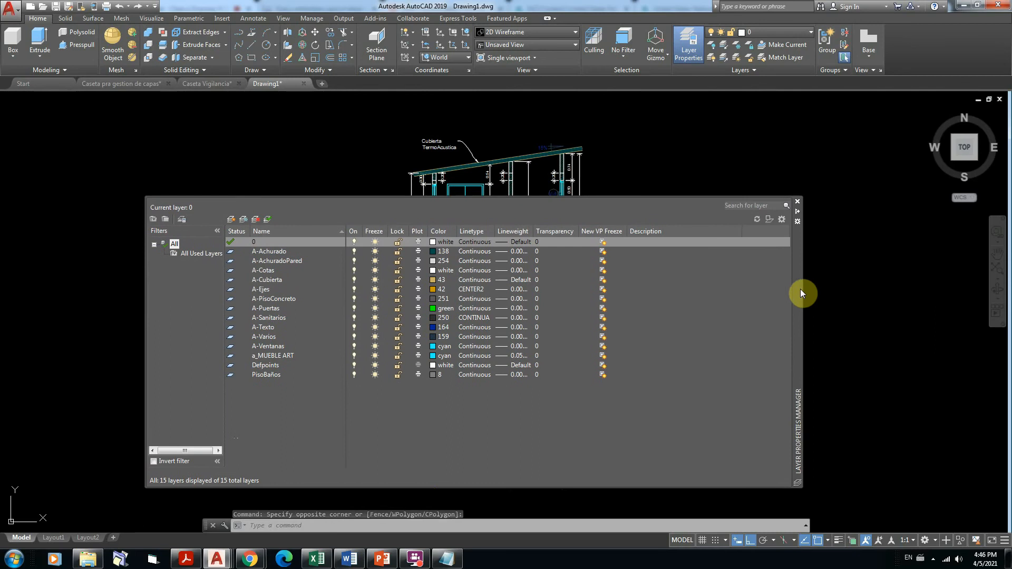
left_click(832, 207)
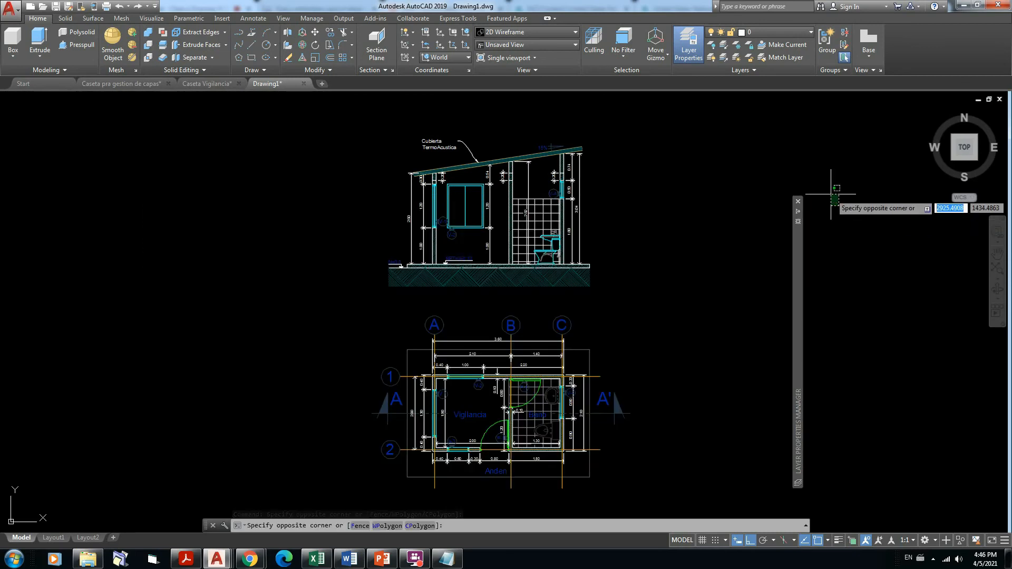
left_click(832, 188)
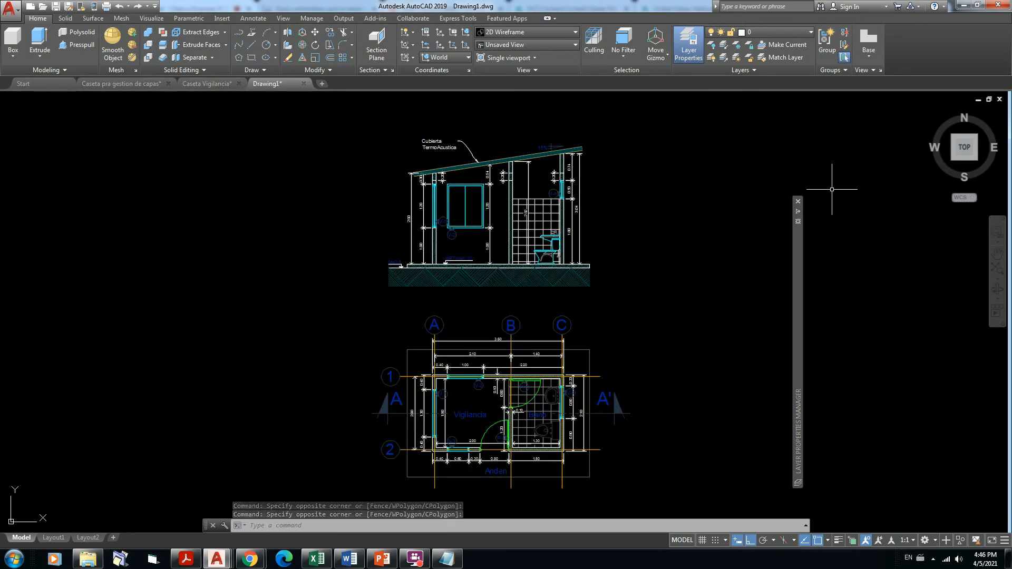
Lock layer A-Cotas by picking the 3.04 dimension, check its lock in the Layer Properties Manager and close the manager.
left_click(750, 48)
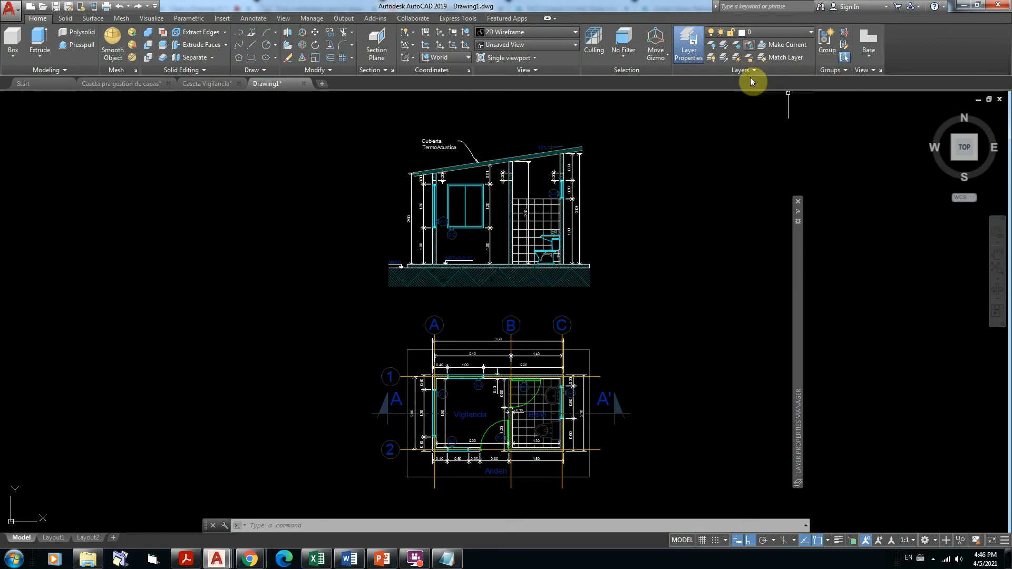
left_click(580, 180)
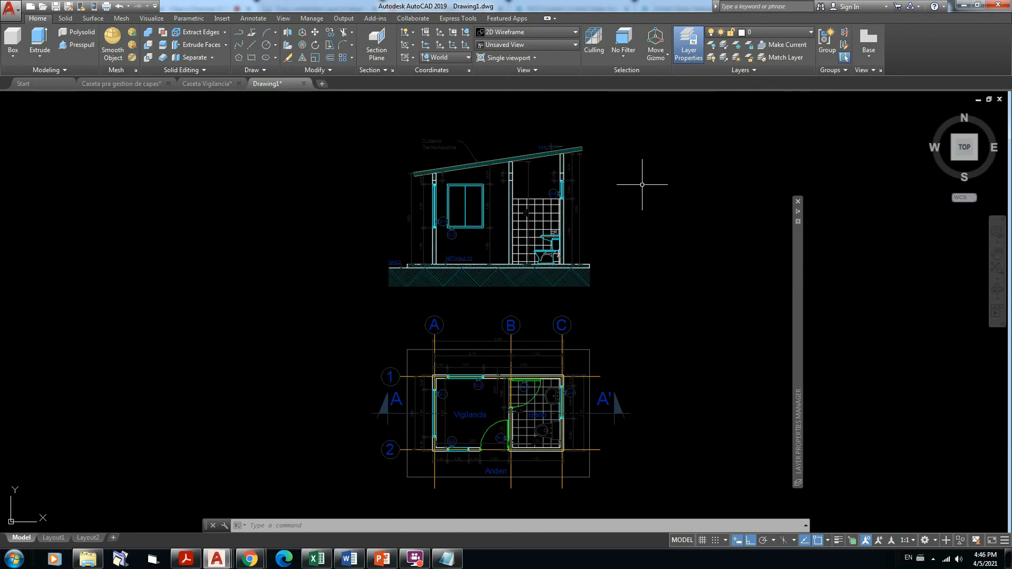
mouse_move(795, 251)
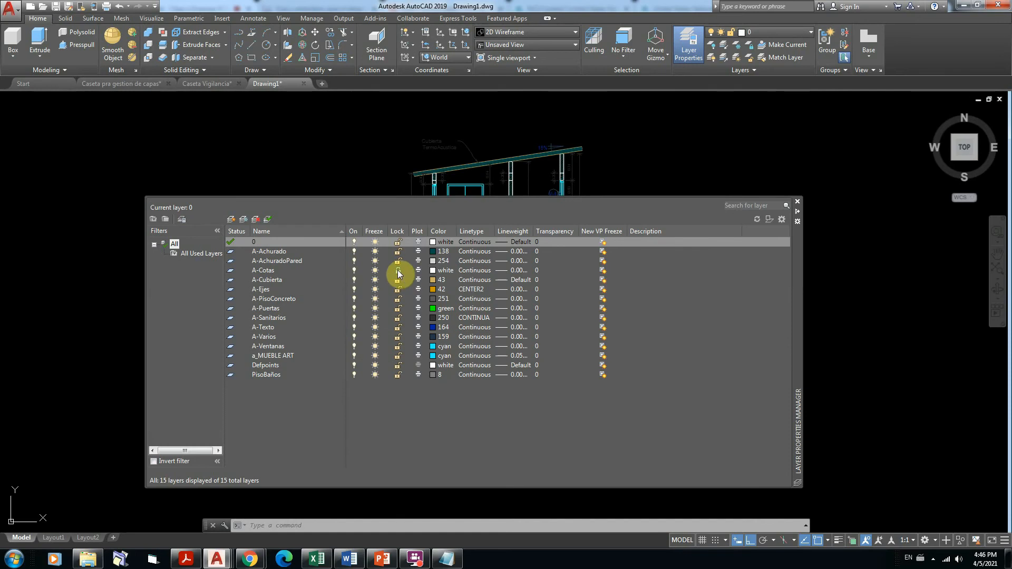
left_click(398, 270)
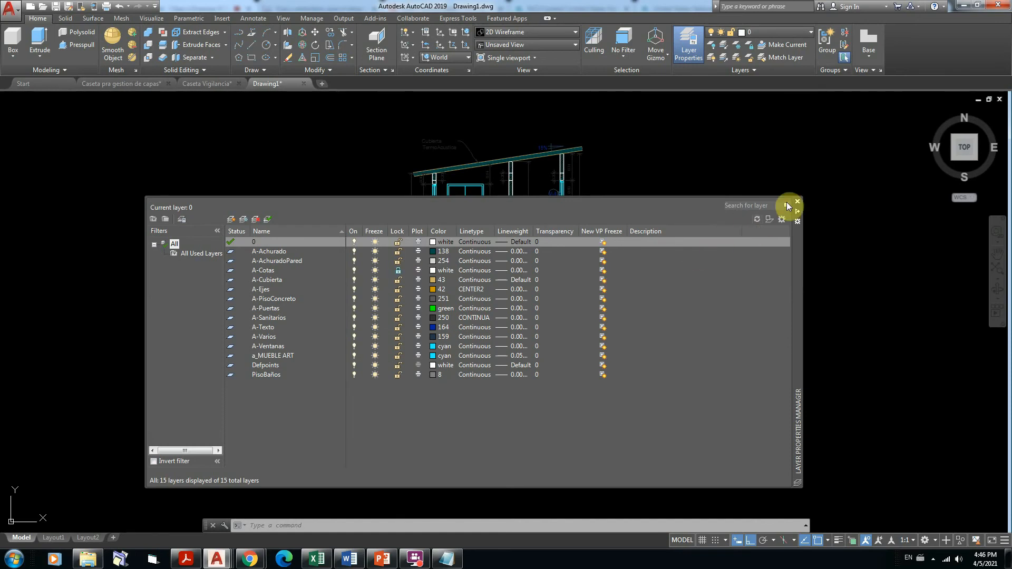
left_click(797, 205)
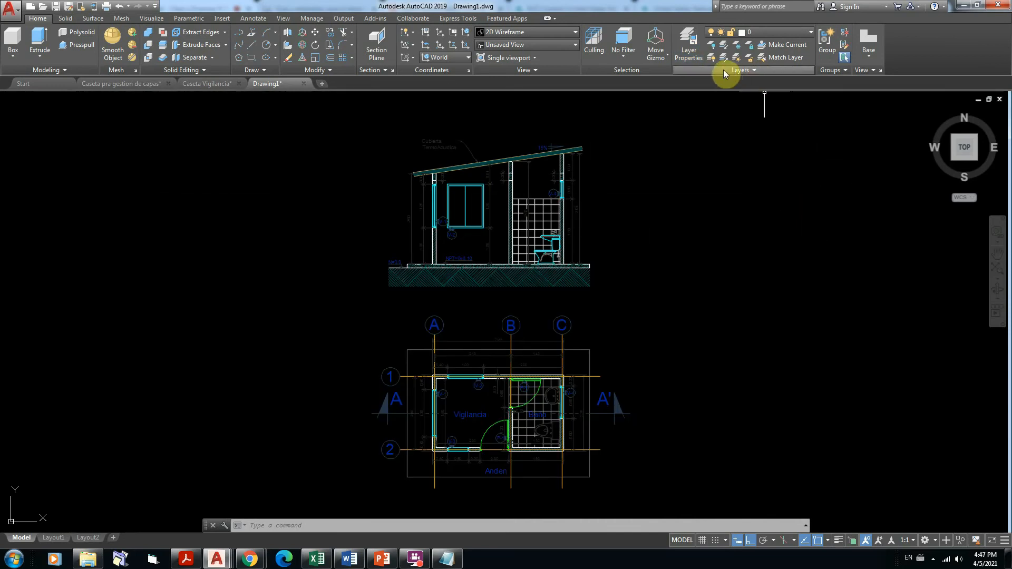
Adjust the Locked Layer Fading amount applied to objects on locked layers.
left_click(755, 73)
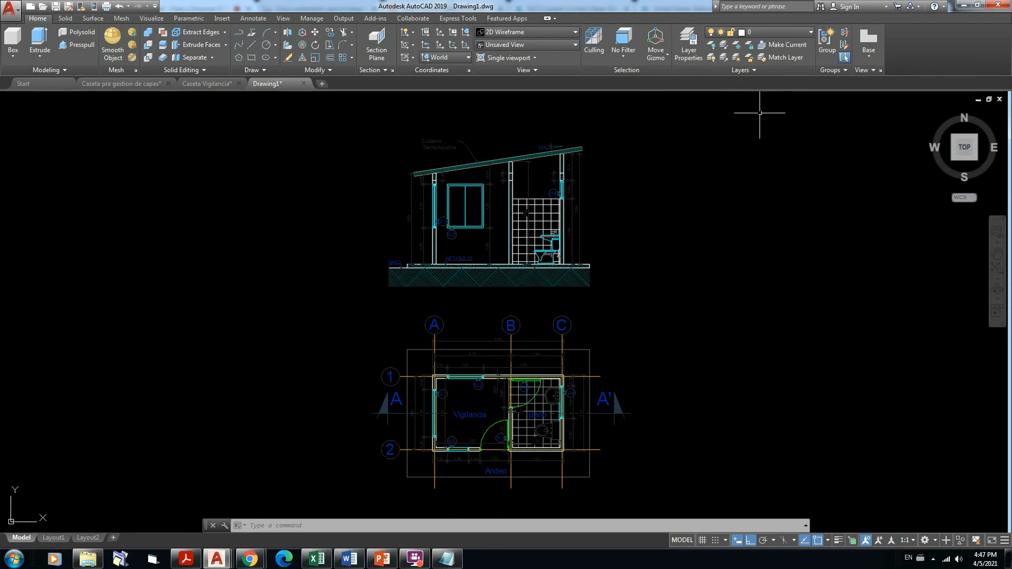
left_click(750, 70)
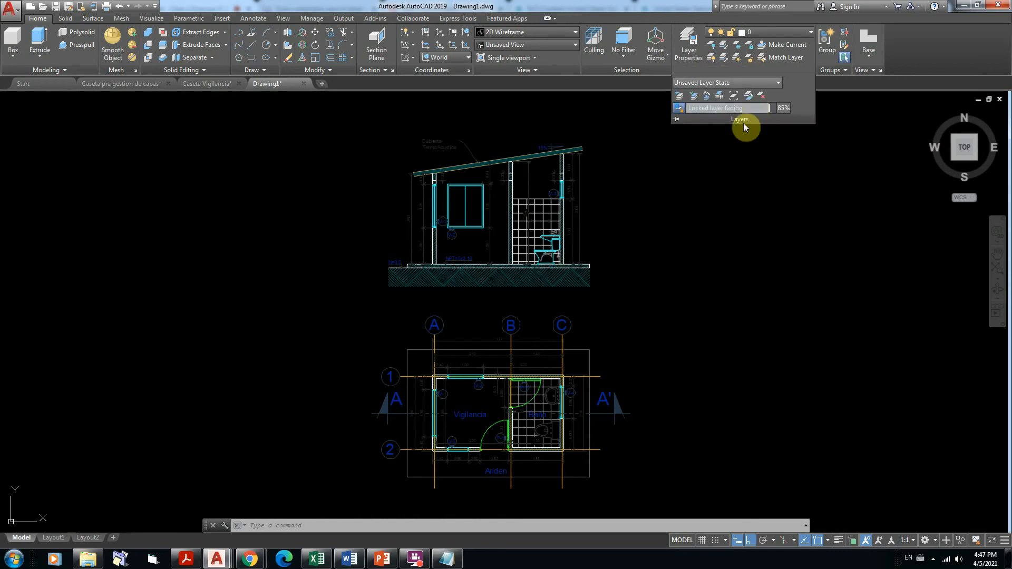
left_click(679, 108)
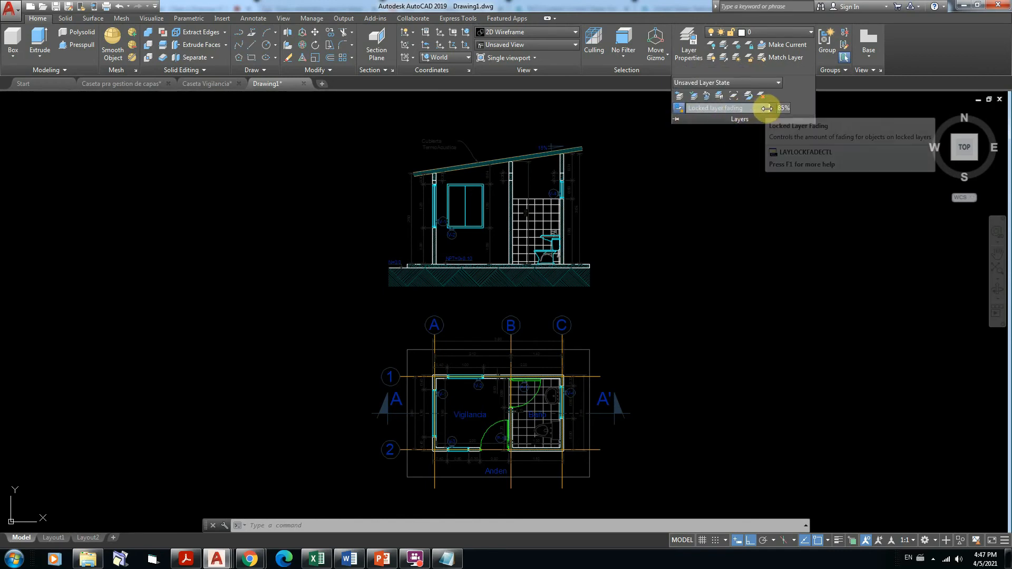
mouse_move(767, 108)
left_mouse_down()
mouse_move(701, 107)
mouse_move(813, 109)
mouse_move(762, 105)
mouse_move(779, 105)
mouse_move(778, 118)
left_mouse_up()
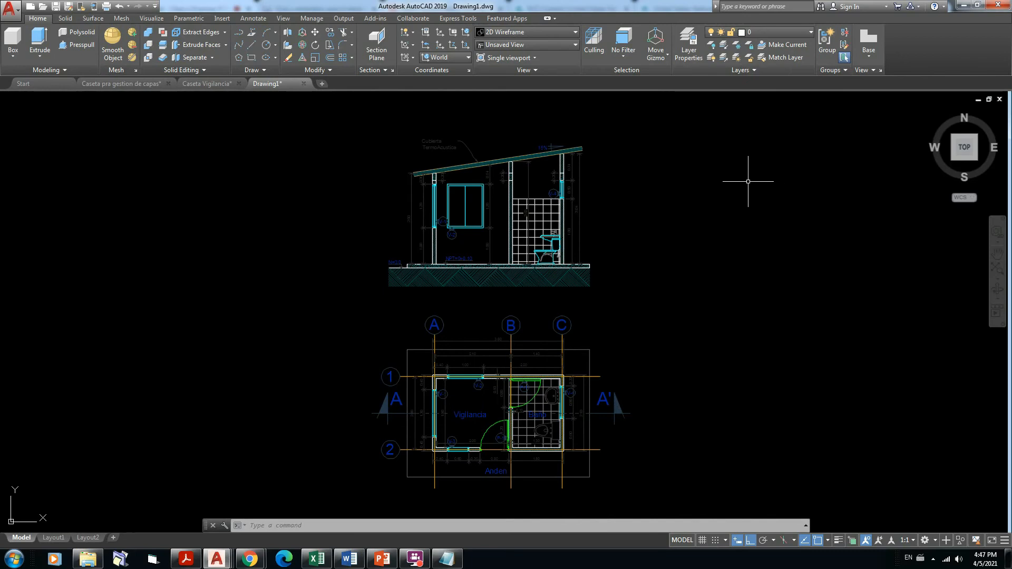
Select the 0.20 dimension beside the section's middle wall and check its layer's lock state in the layer list.
scroll(580, 173, "up", 4)
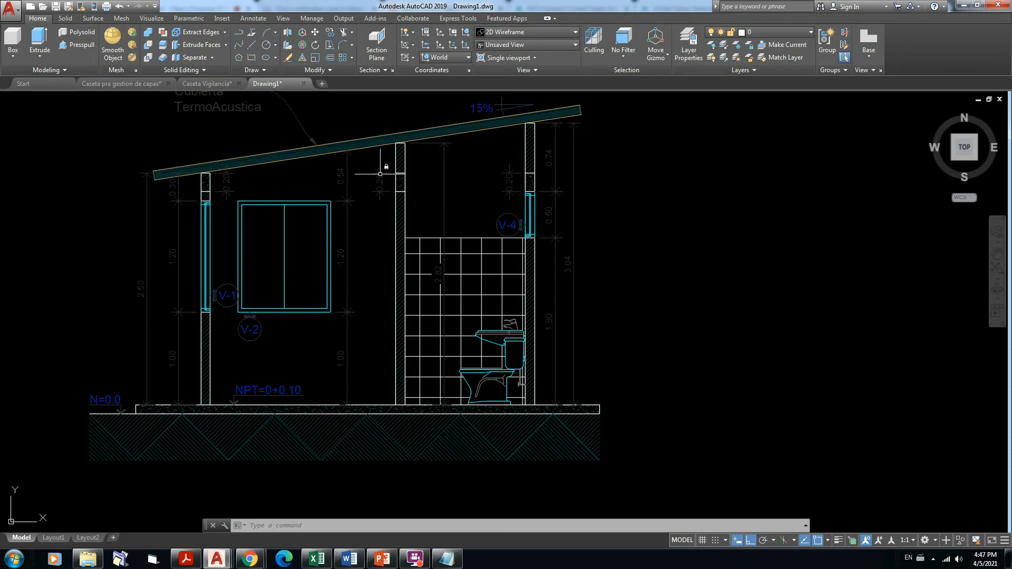
left_click(381, 173)
left_click(811, 32)
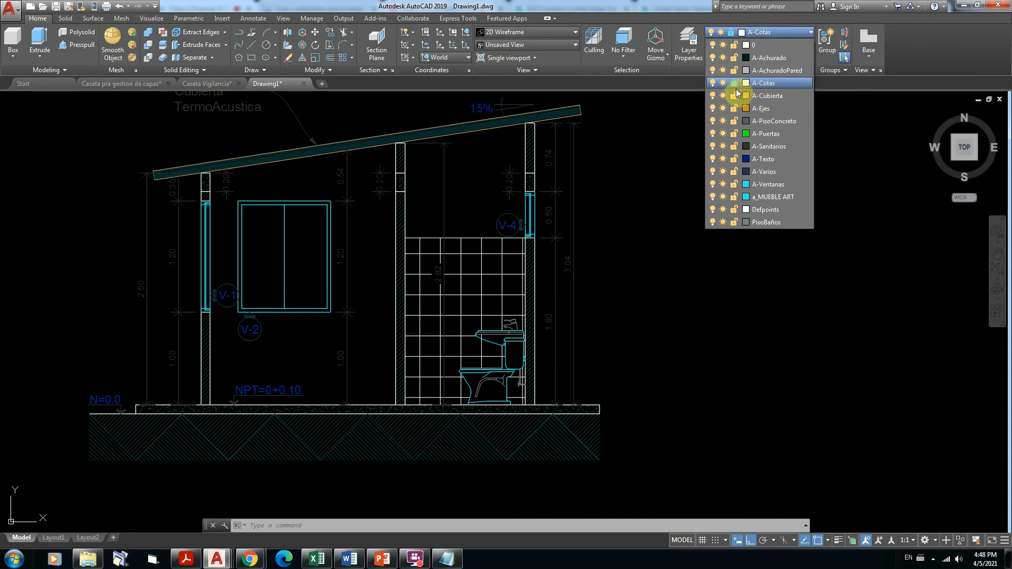
left_click(853, 143)
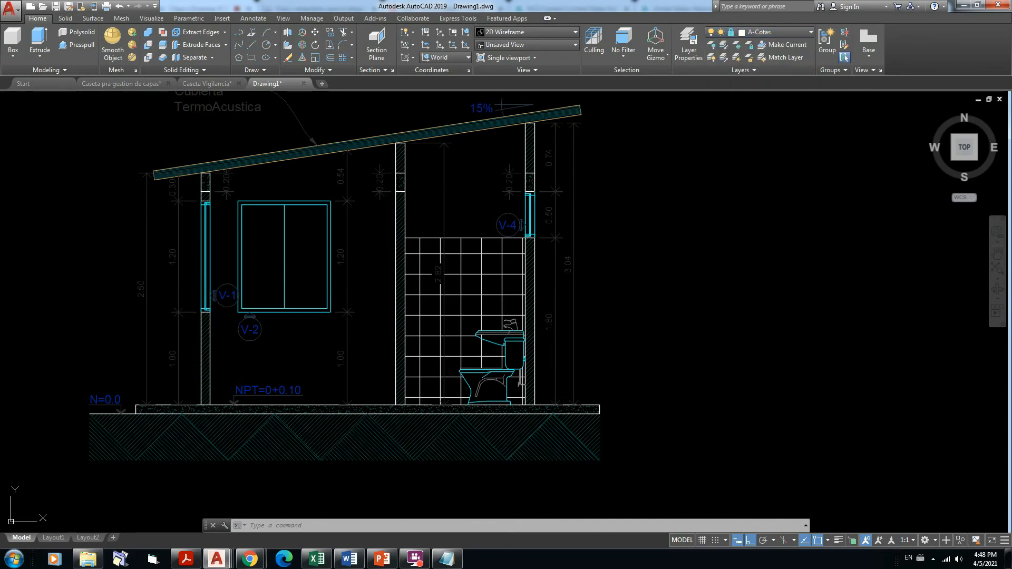
Unlock layer A-Cotas by picking the 3.04 dimension line in the section.
left_click(750, 61)
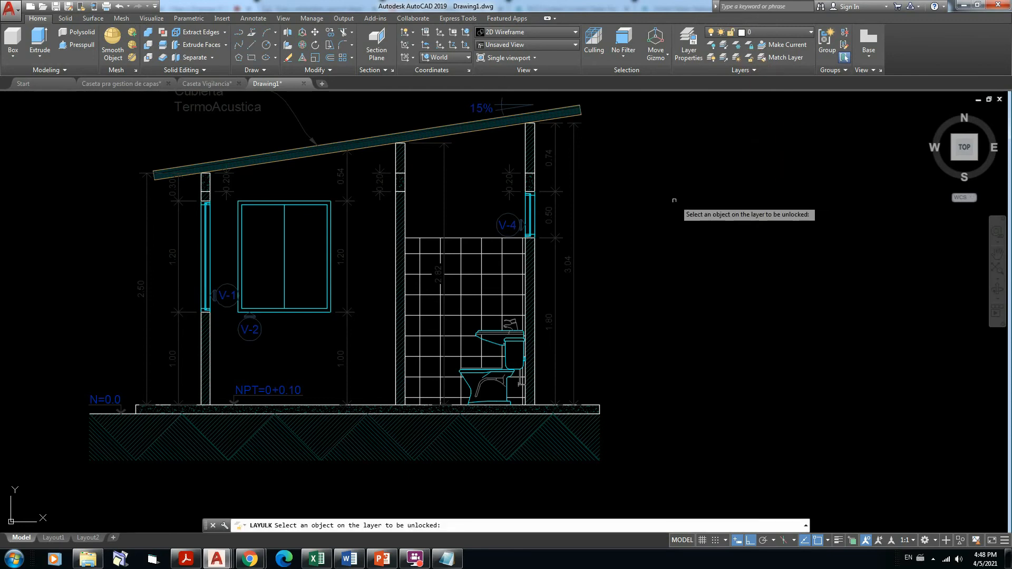
left_click(574, 162)
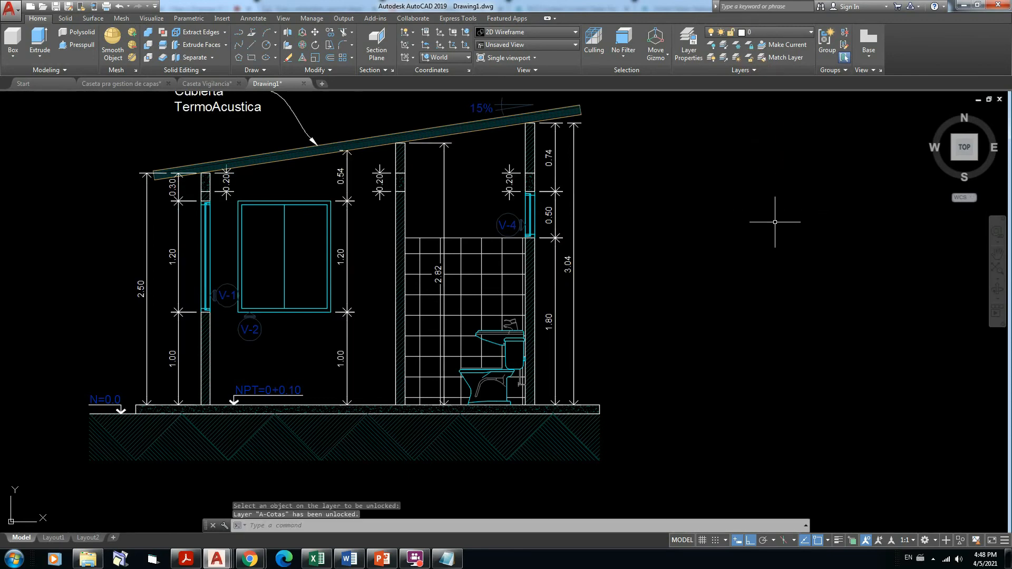
scroll(775, 222, "down", 4)
mouse_move(805, 272)
middle_mouse_down()
mouse_move(739, 275)
mouse_move(680, 261)
middle_mouse_up()
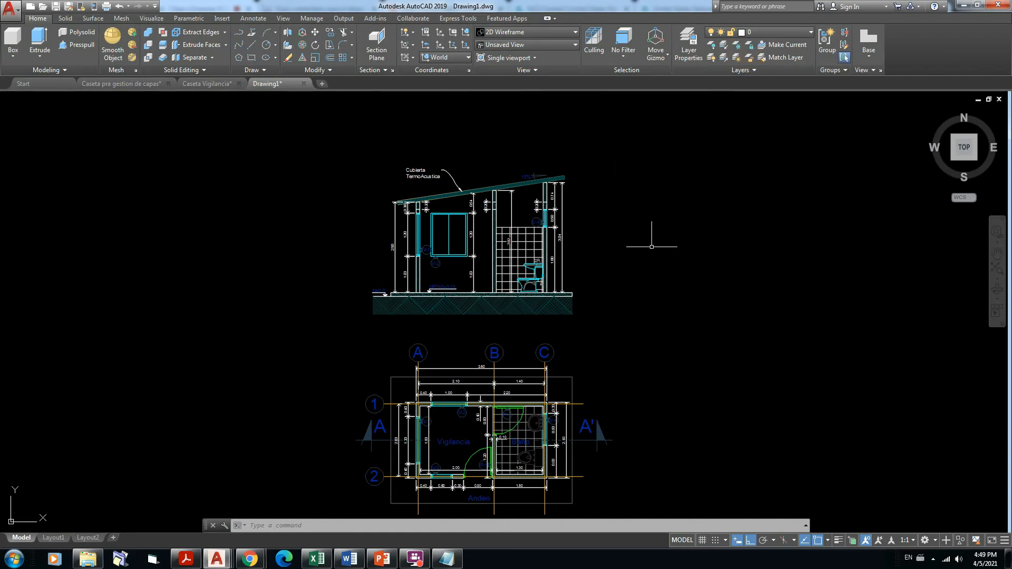
Make A-Sanitarios the current layer in the Layer Properties Manager and close the manager.
left_click(754, 70)
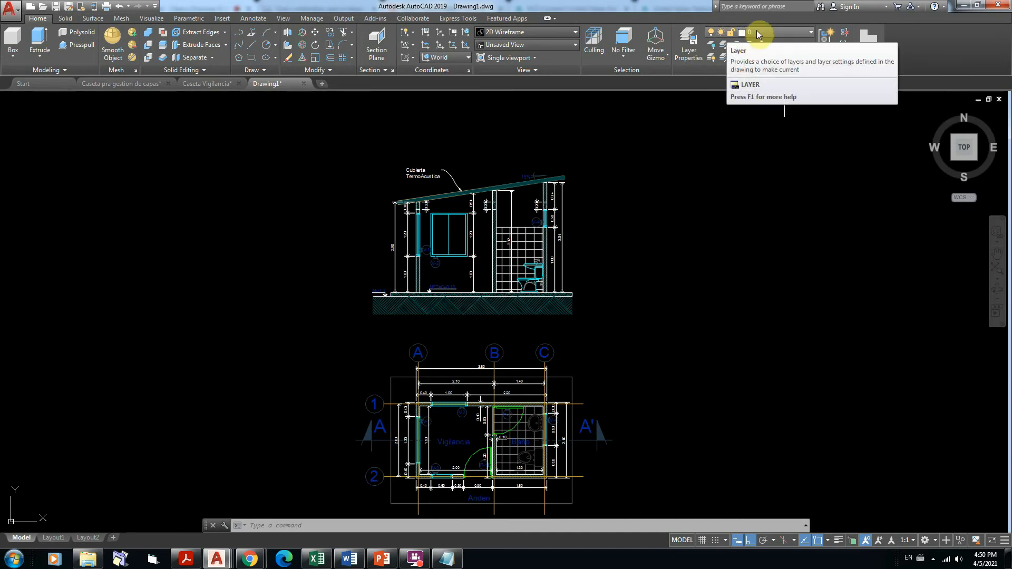
left_click(684, 38)
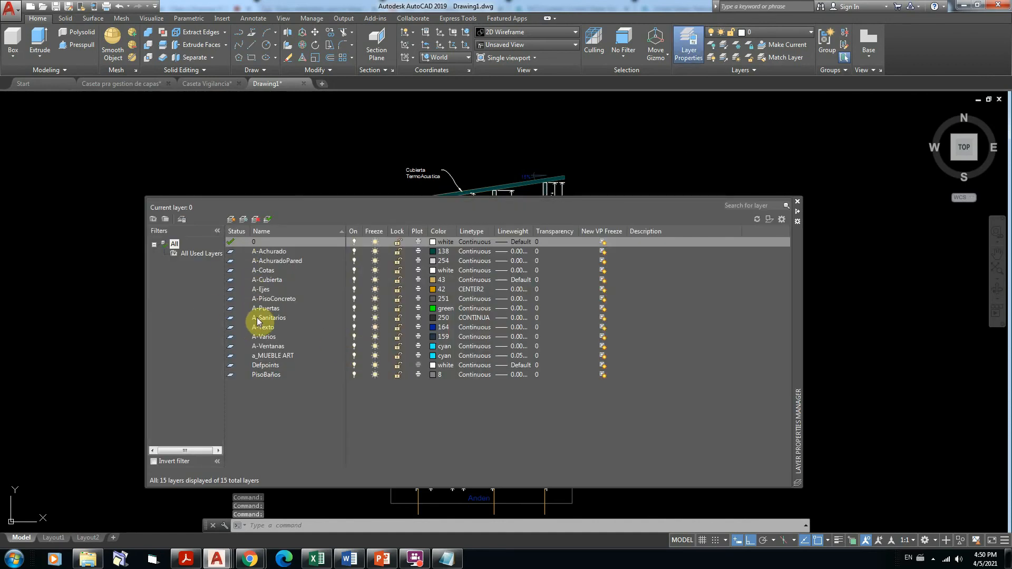
double_click(231, 317)
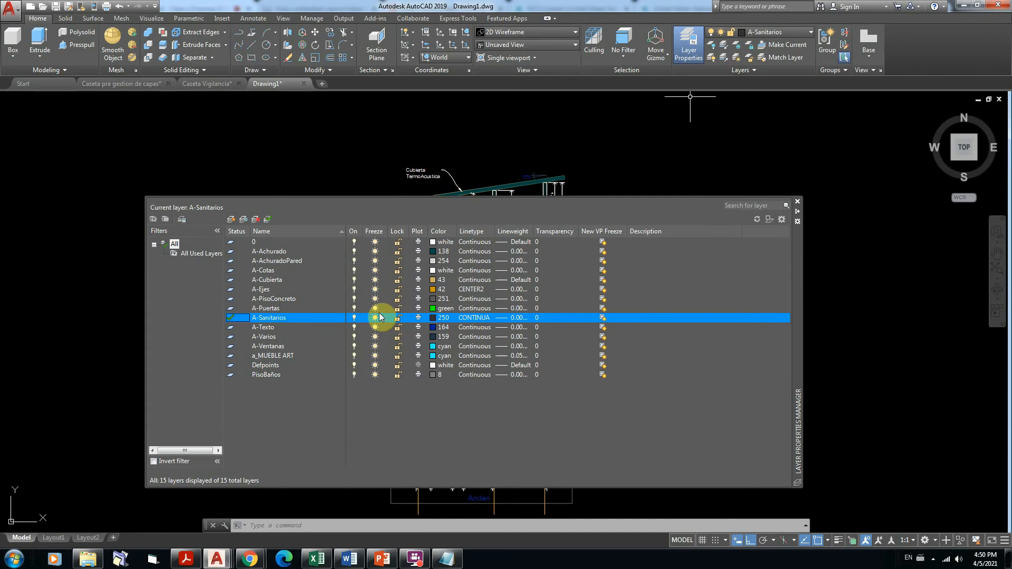
left_click(801, 204)
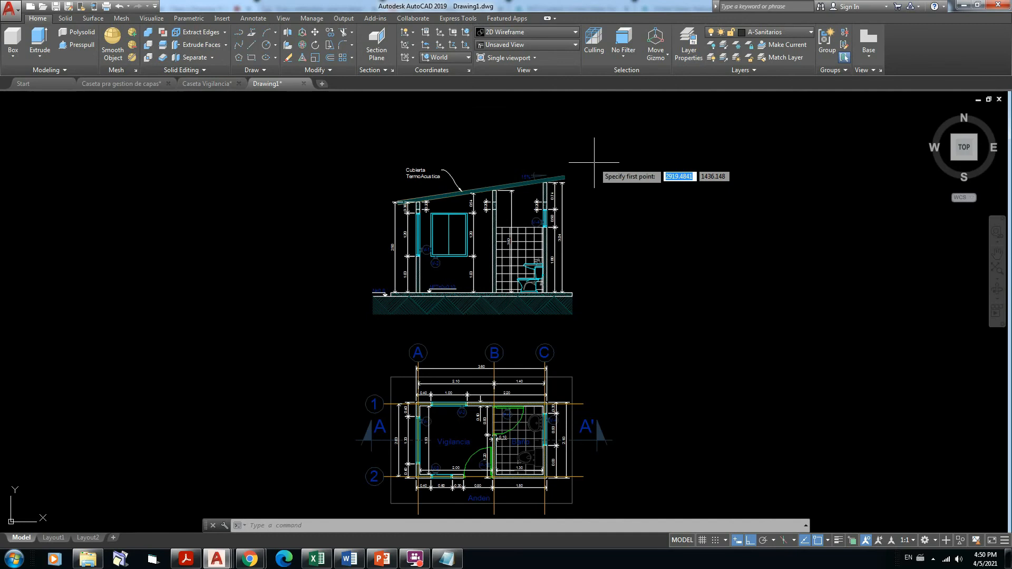
Draw three connected orthogonal lines in the empty area beside the section: across to the right, down, and back to the left.
type("l")
key("Return")
left_click(595, 140)
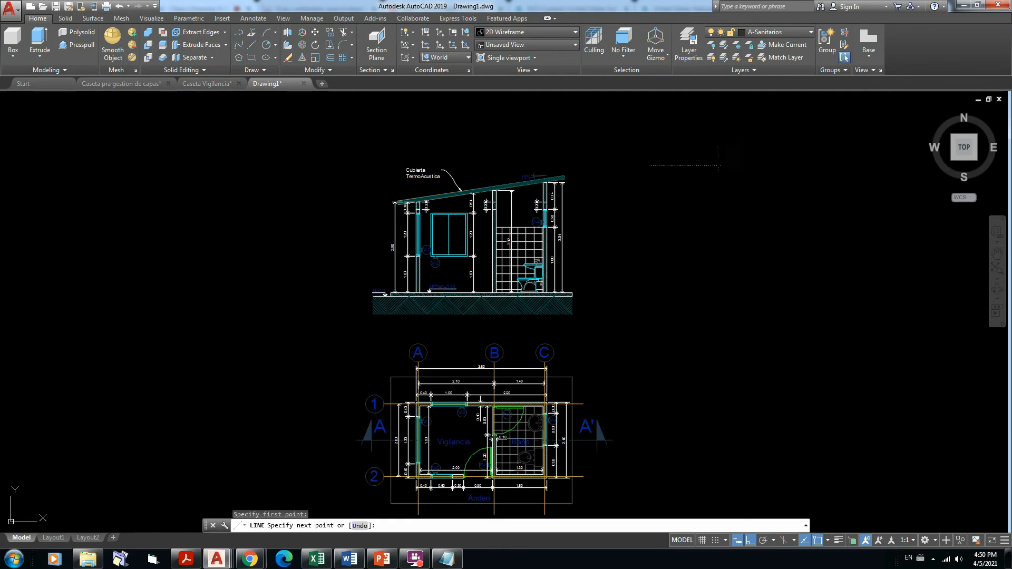
left_click(736, 165)
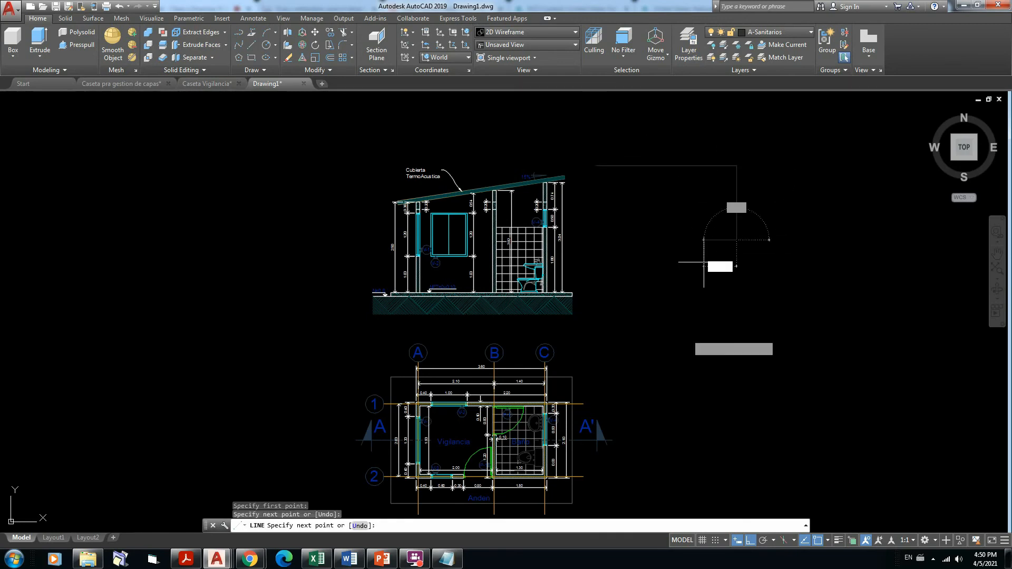
left_click(736, 240)
left_click(633, 305)
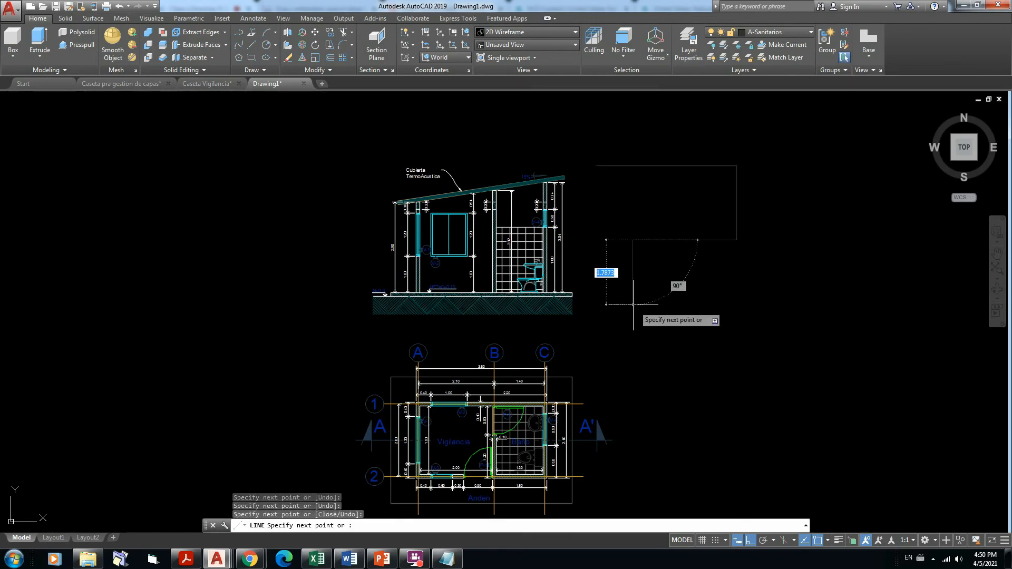
key("Escape")
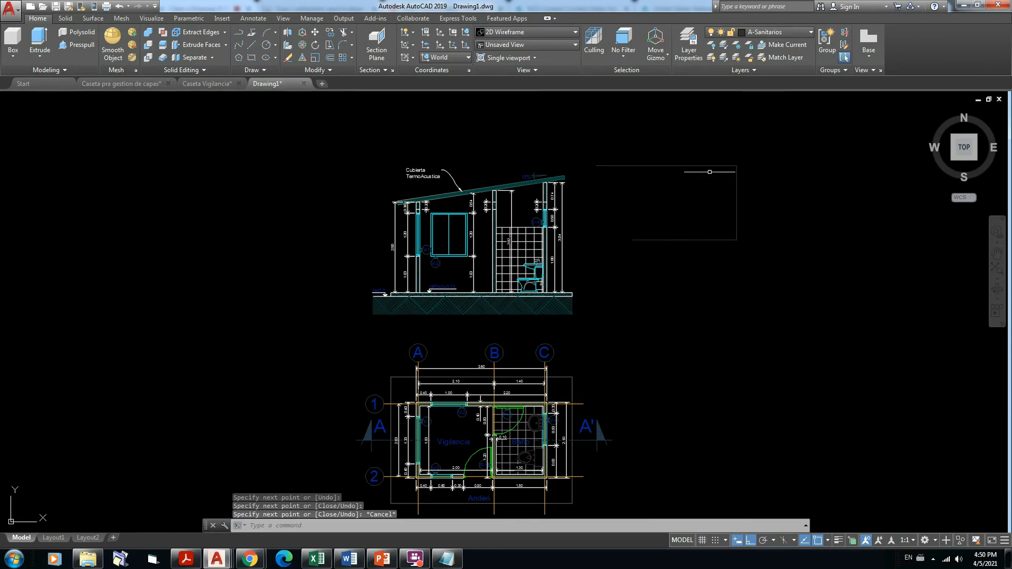
Select the upper test line to check its layer, and erase all three test lines beside the section.
left_click(710, 166)
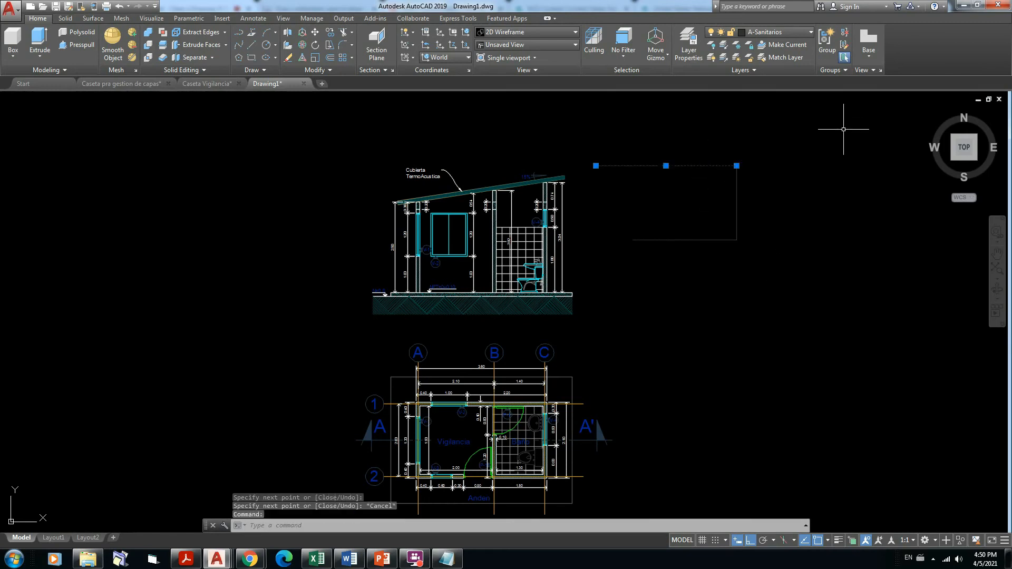
left_click(769, 33)
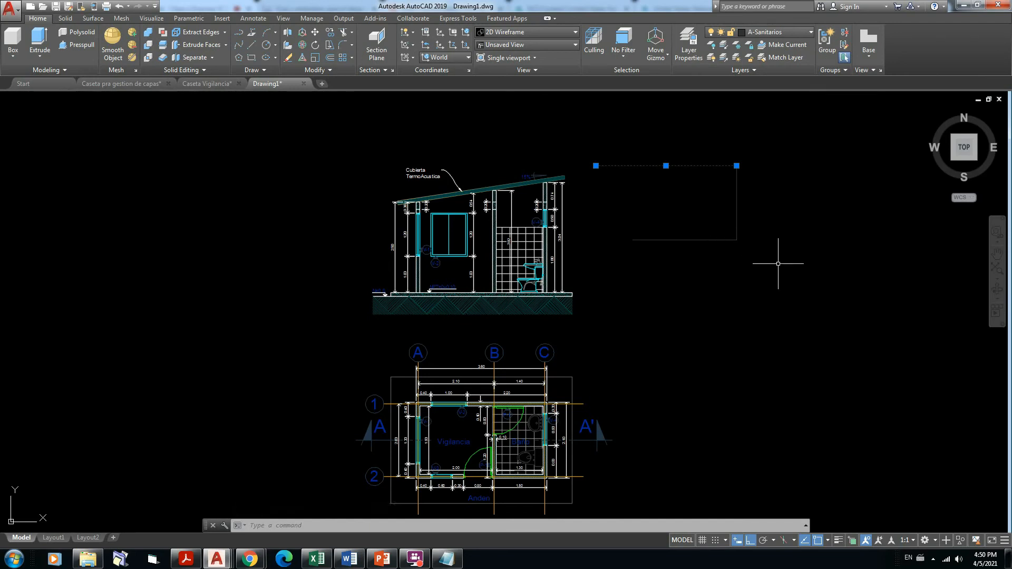
left_click(809, 264)
left_click(568, 109)
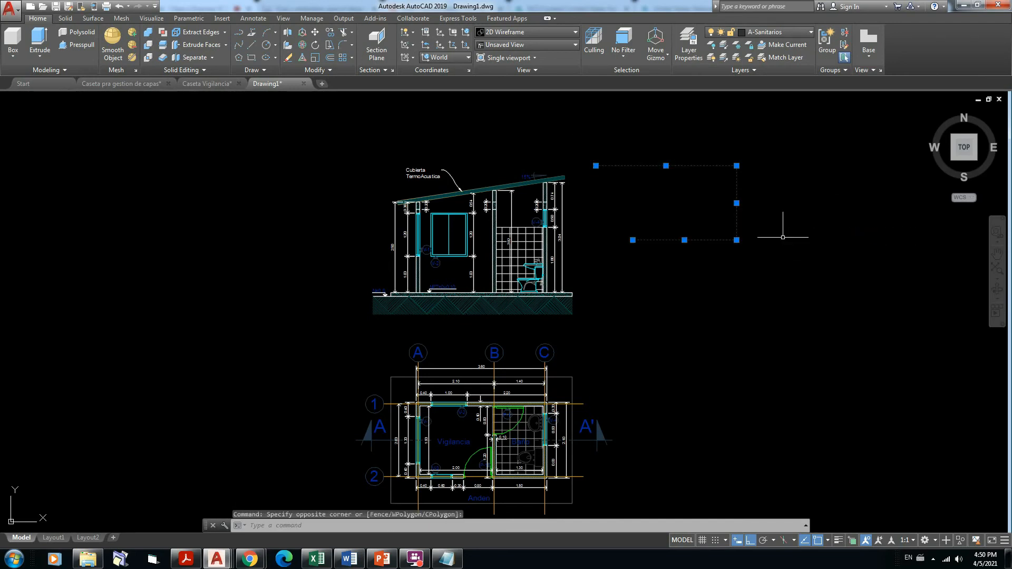
key("Delete")
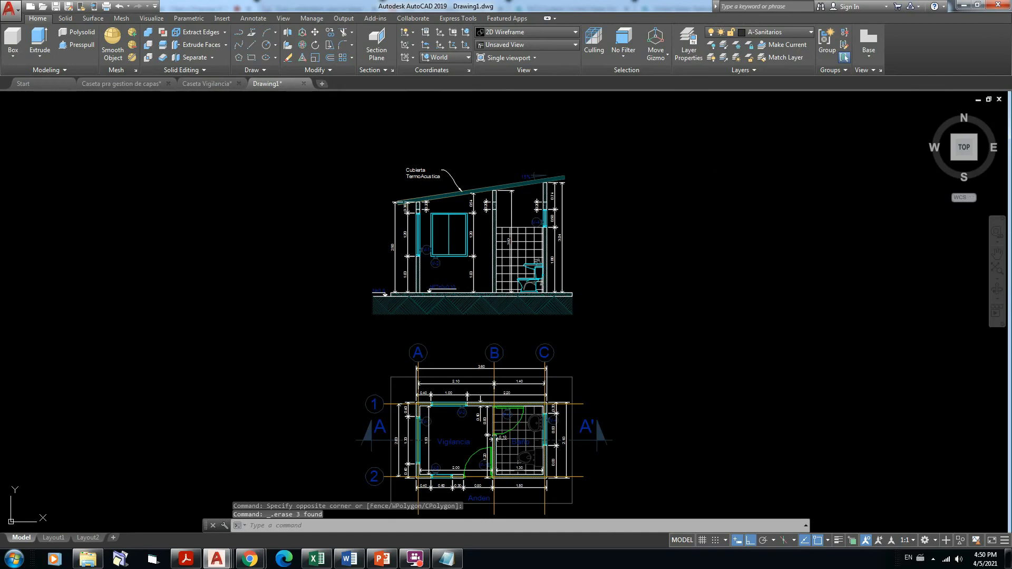
Make A-Cotas the current layer.
left_click(811, 32)
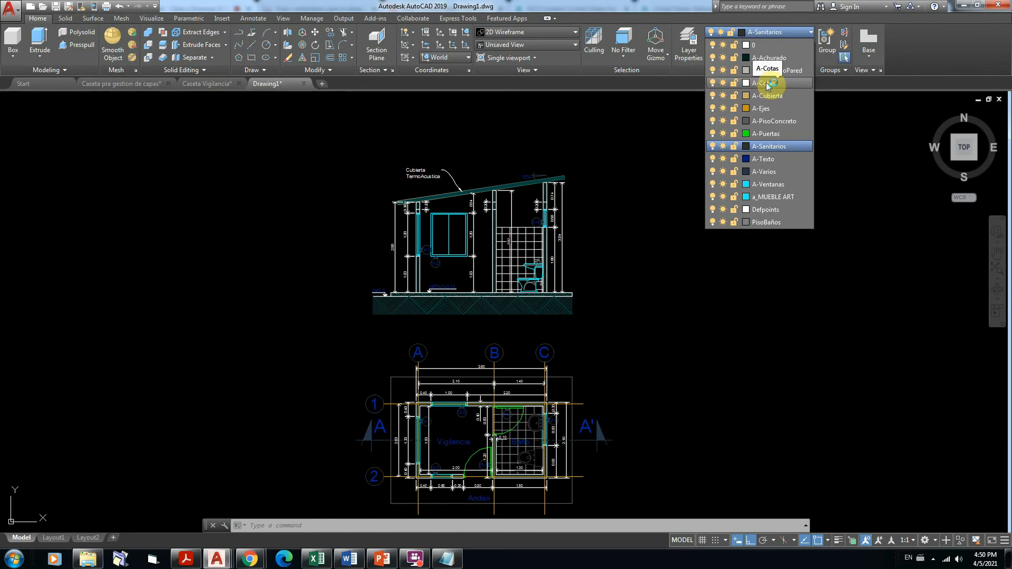
left_click(767, 83)
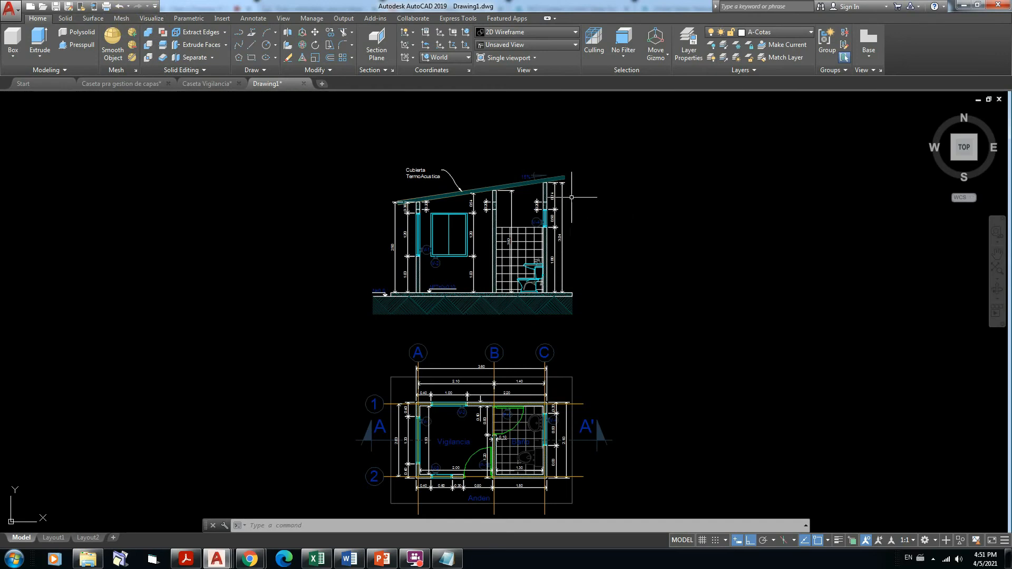
Draw a test figure of three connected orthogonal lines in the empty area right of the section, on the A-Cotas layer.
type("l")
key("Return")
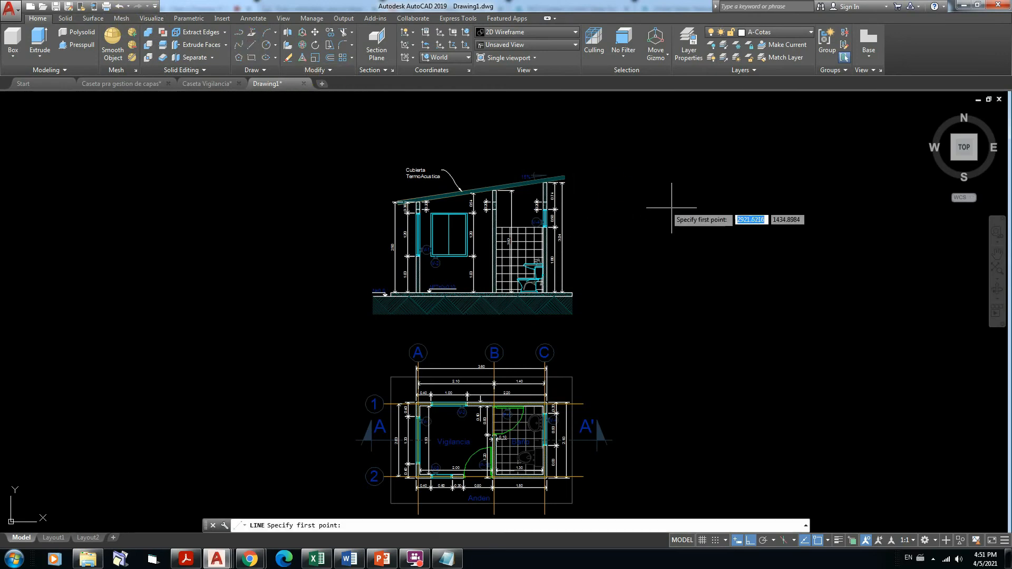
left_click(628, 199)
left_click(735, 202)
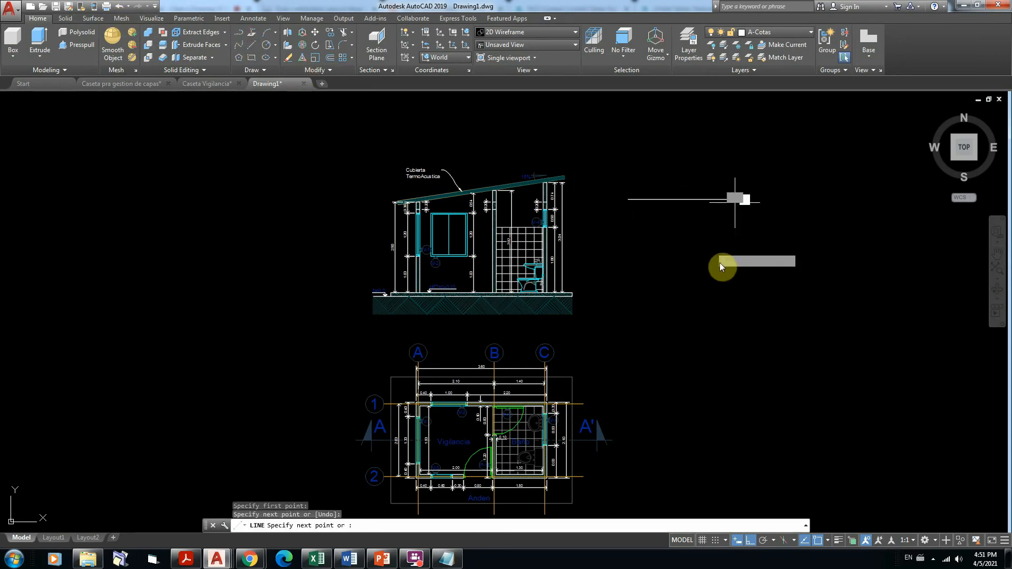
left_click(735, 270)
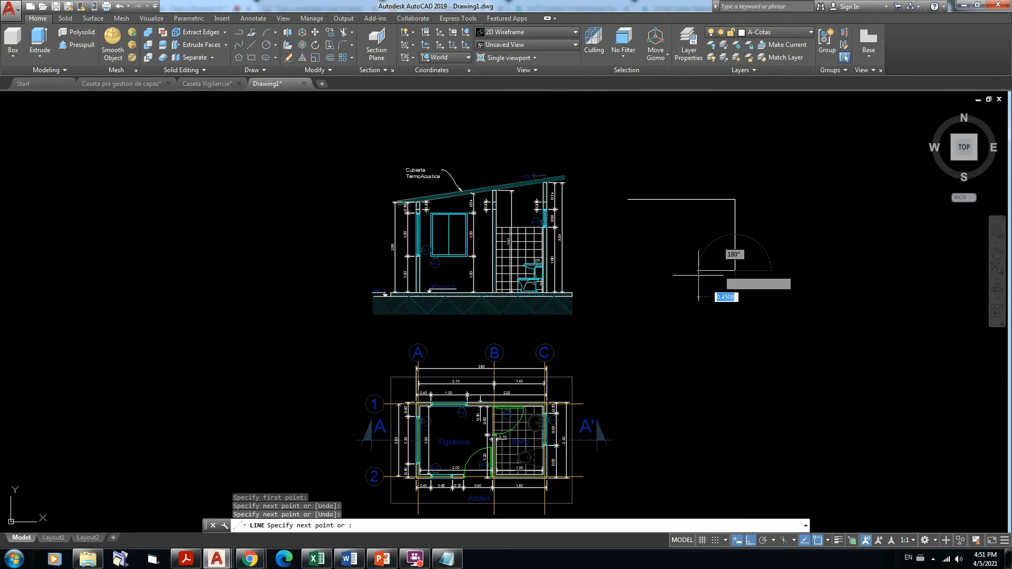
left_click(668, 264)
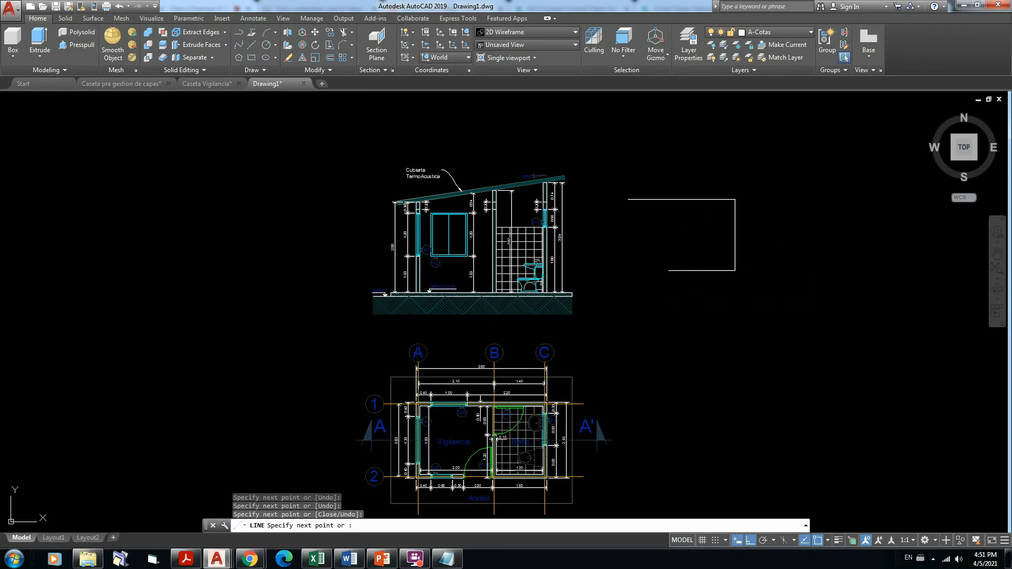
key("Escape")
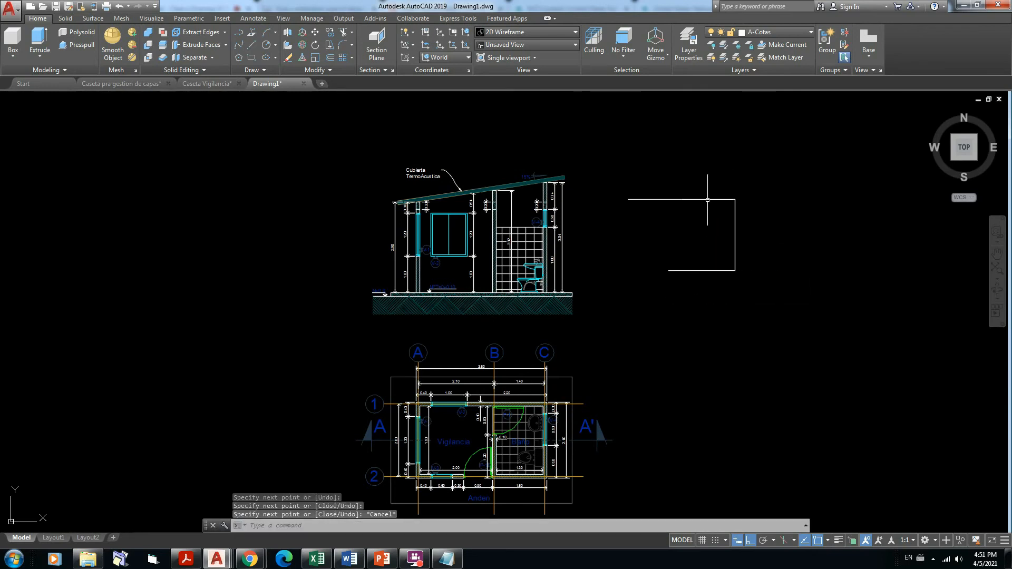
left_click(707, 200)
key("Escape")
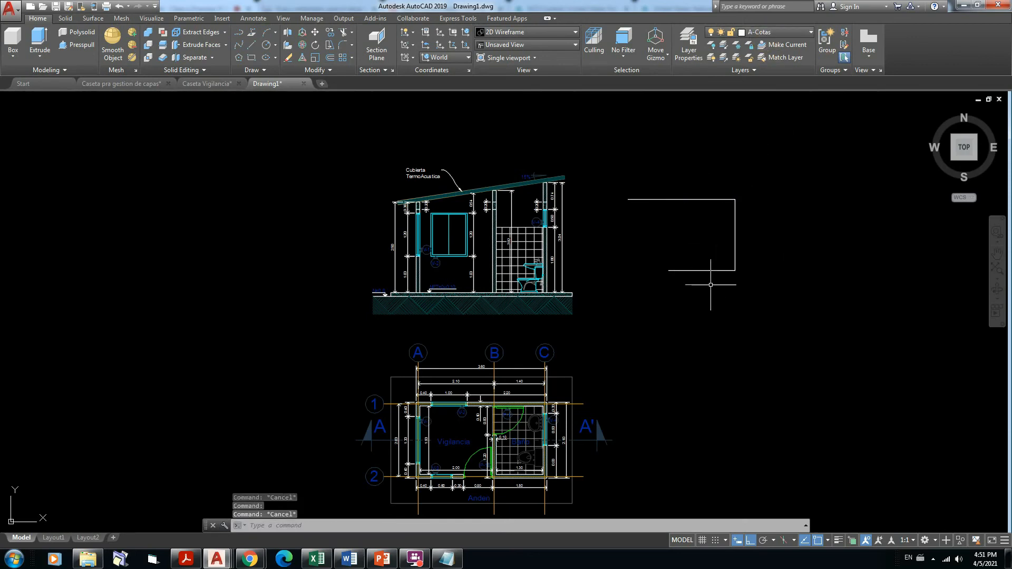
Erase the three test lines beside the section.
left_click(755, 301)
left_click(628, 144)
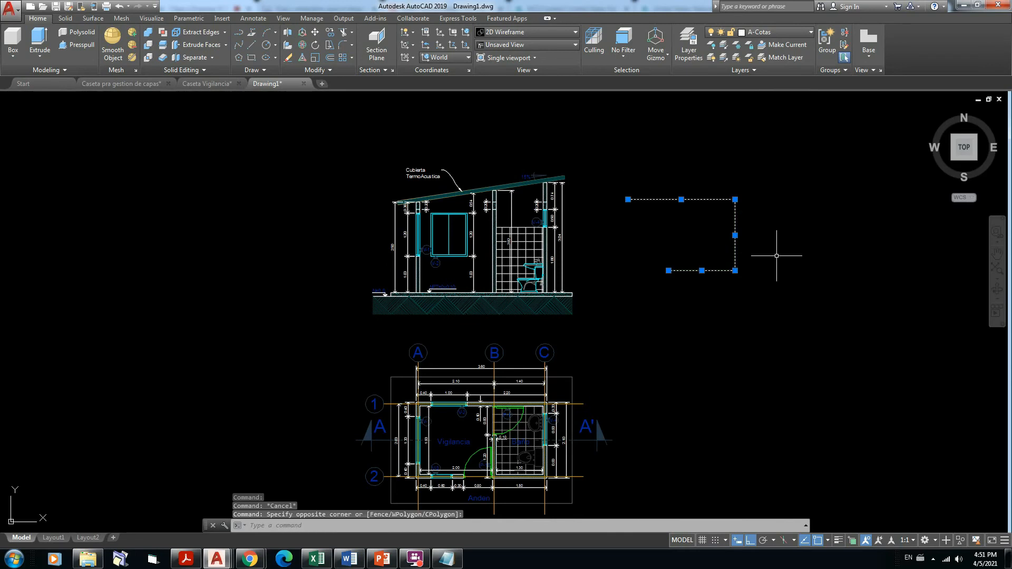
key("Delete")
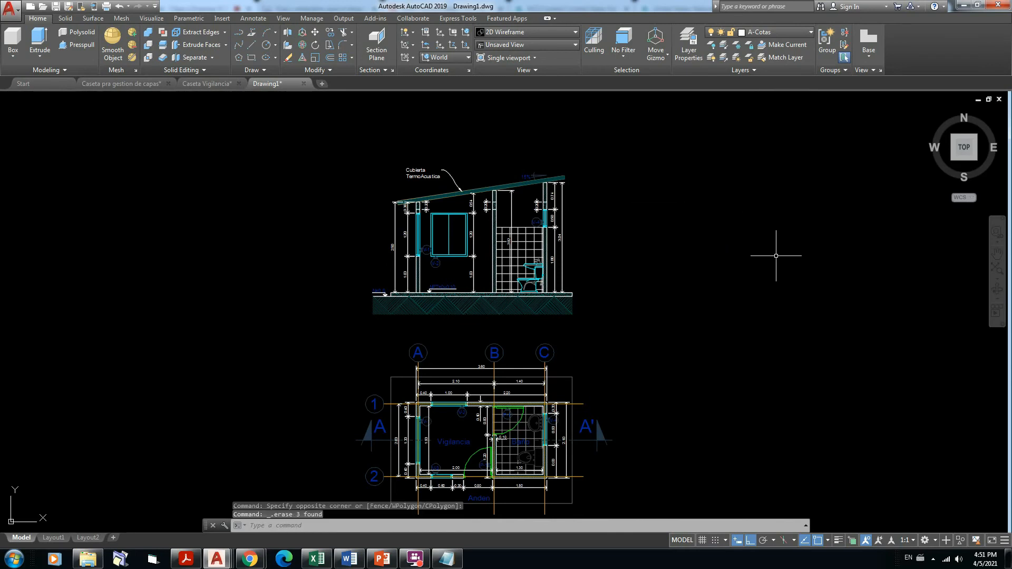
Check the current-layer status of A-Cotas in the layer properties, then close the layer list.
left_click(811, 33)
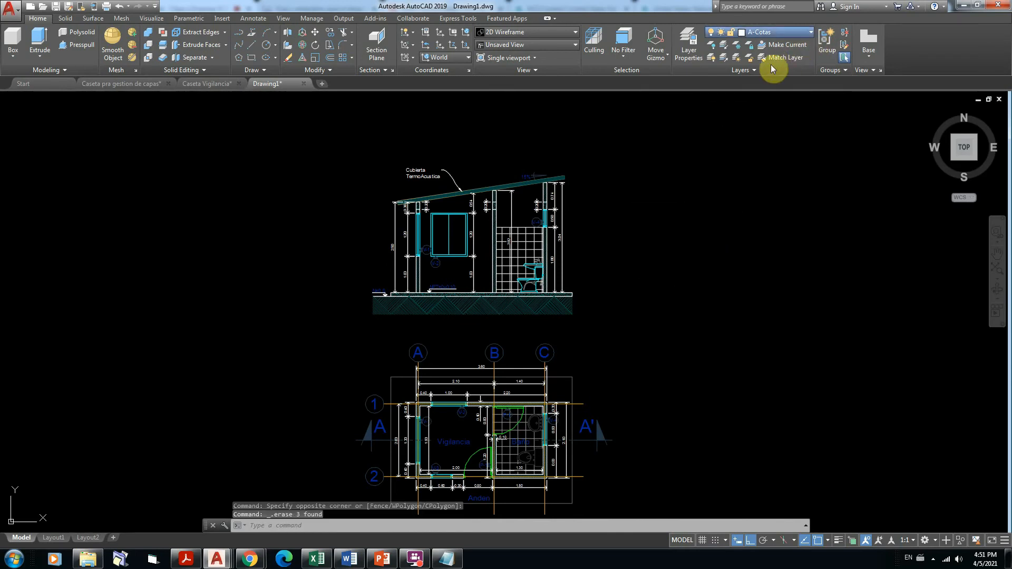
left_click(852, 187)
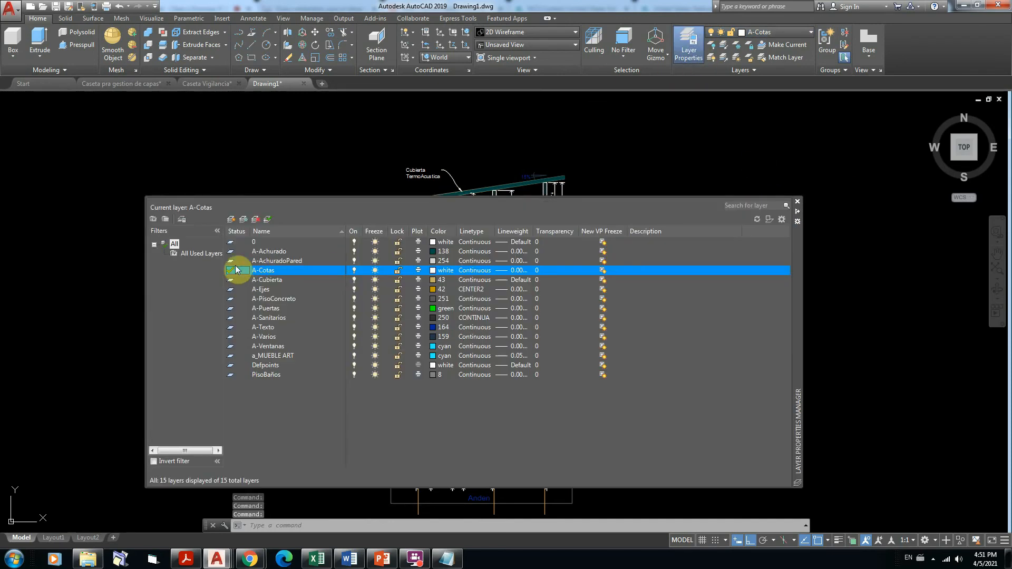
left_click(235, 269)
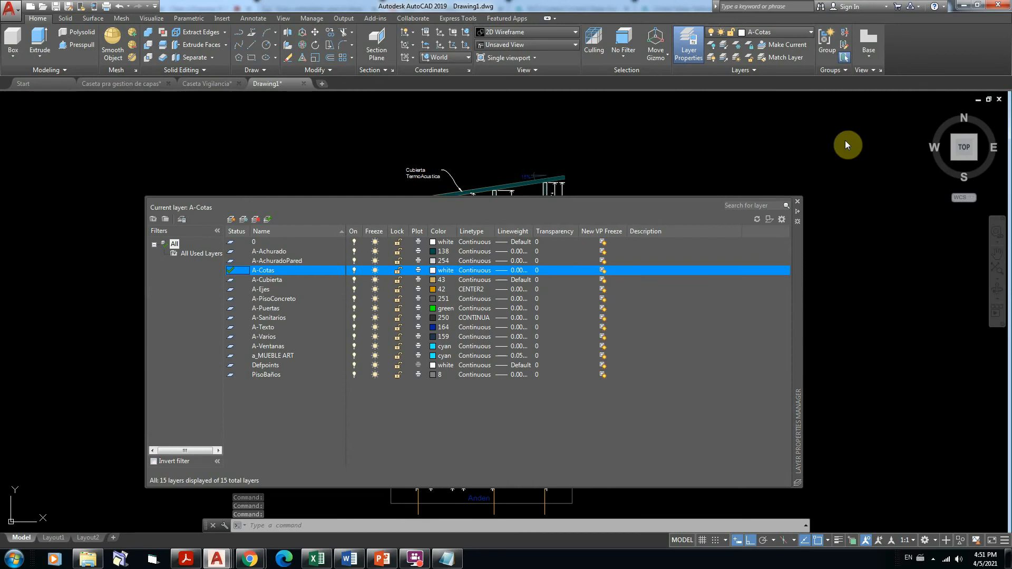
left_click(797, 202)
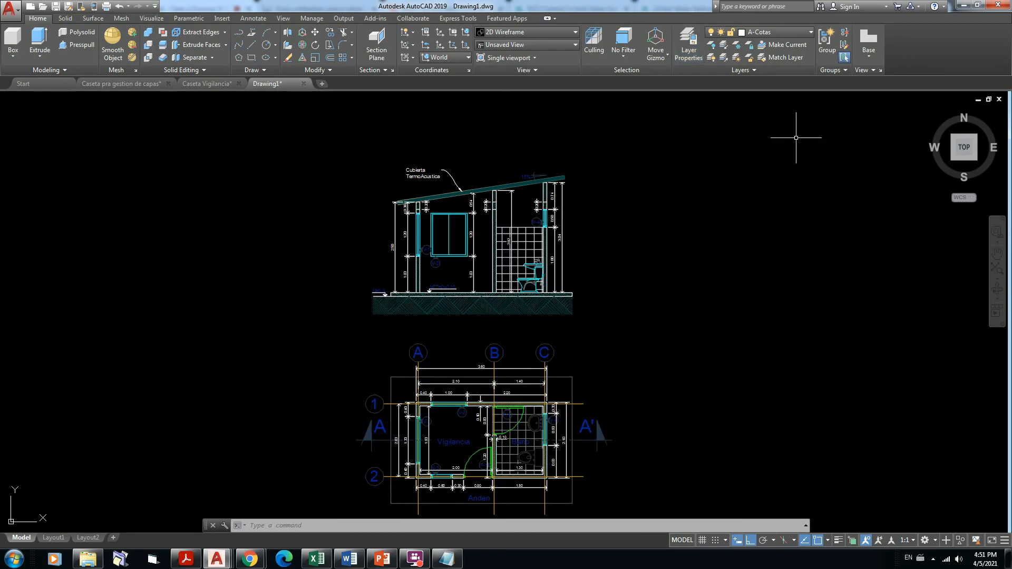
Make the A-Cubierta layer current by picking the edge of the sloping roof in the section.
left_click(765, 48)
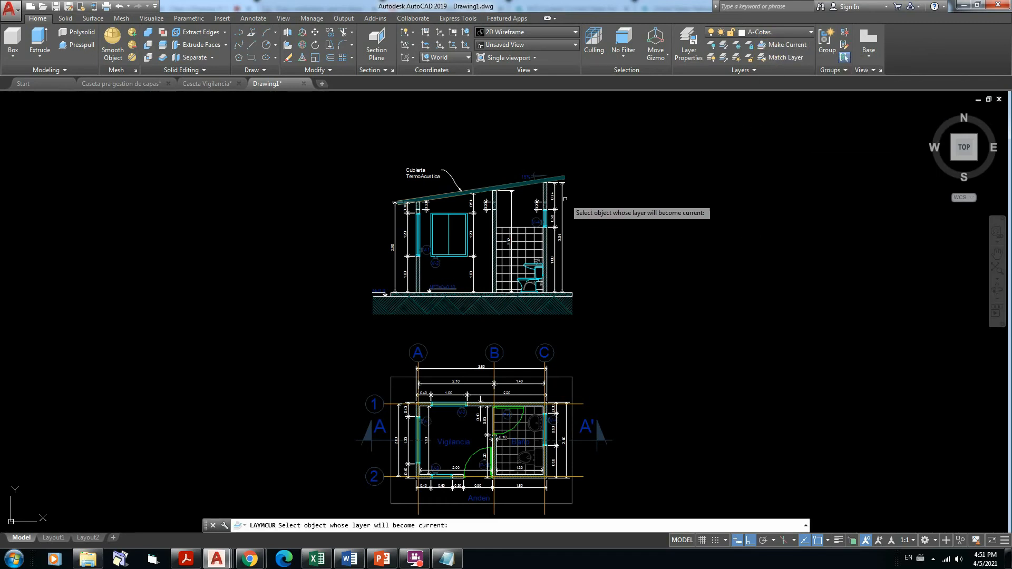
scroll(528, 188, "up", 6)
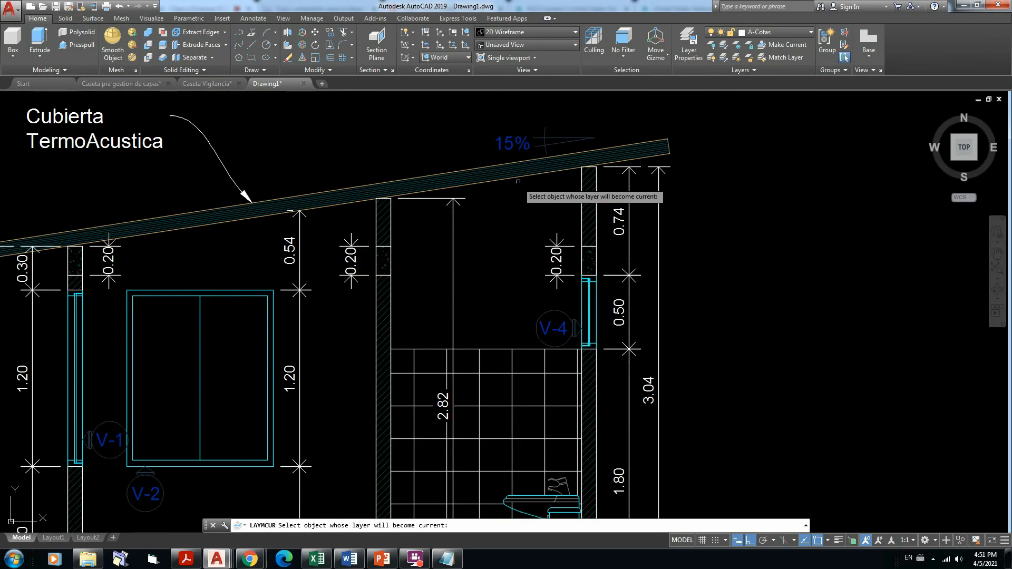
left_click(519, 176)
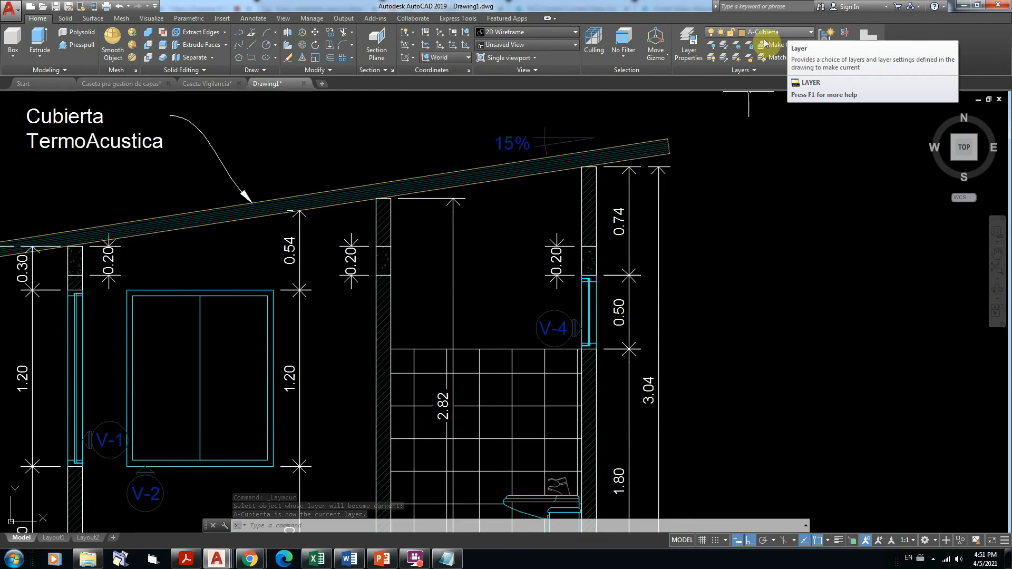
Make the A-Ventanas layer current by picking the frame of window V-2 in the section.
scroll(693, 171, "down", 2)
mouse_move(732, 193)
middle_mouse_down()
mouse_move(684, 144)
mouse_move(651, 148)
middle_mouse_up()
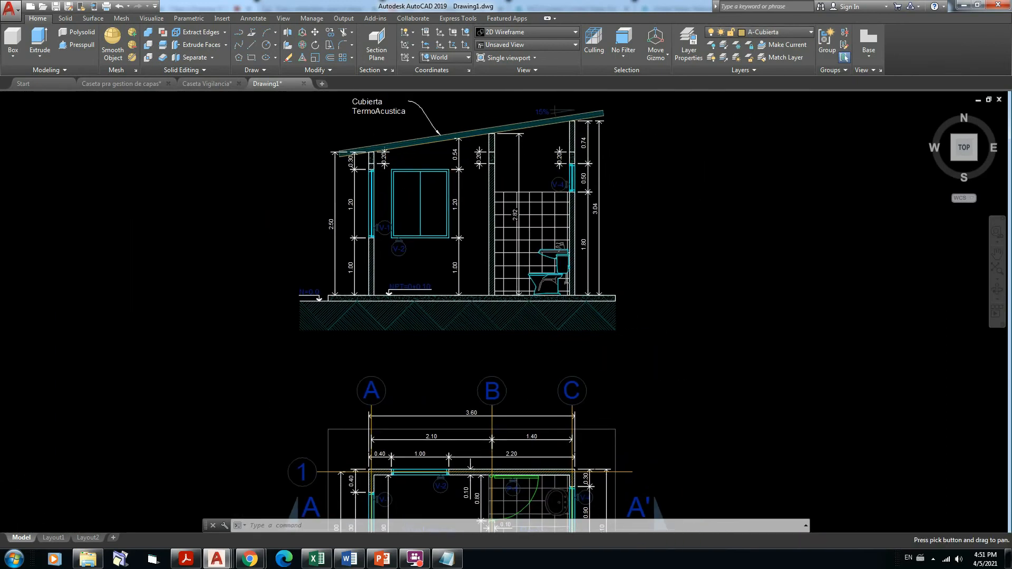
scroll(415, 175, "up", 3)
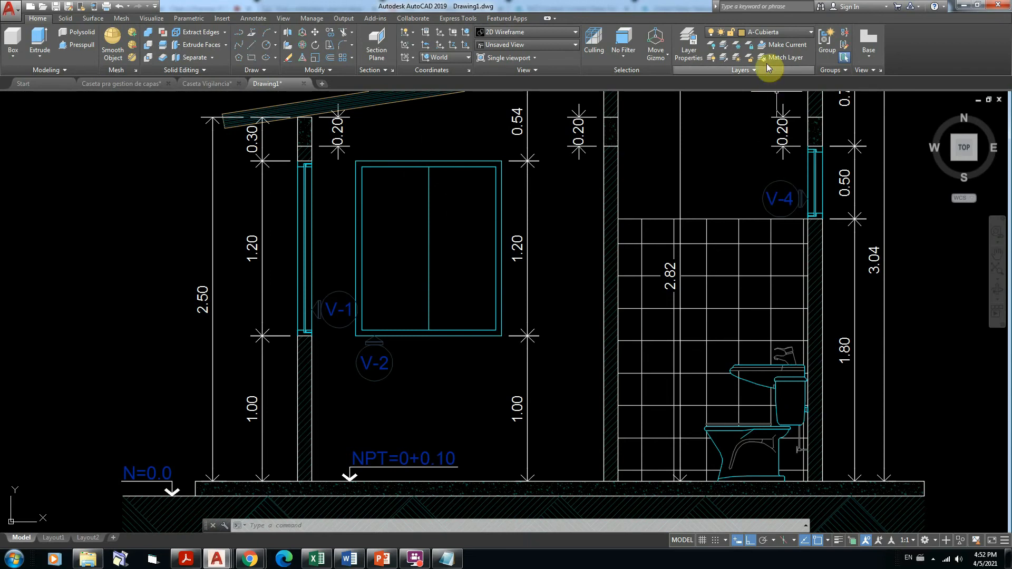
left_click(763, 46)
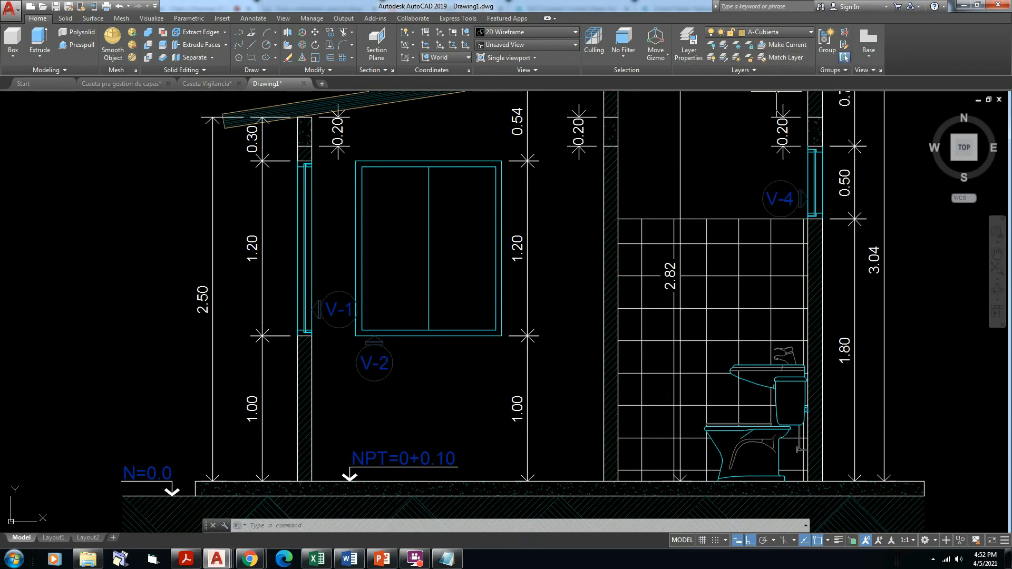
left_click(446, 161)
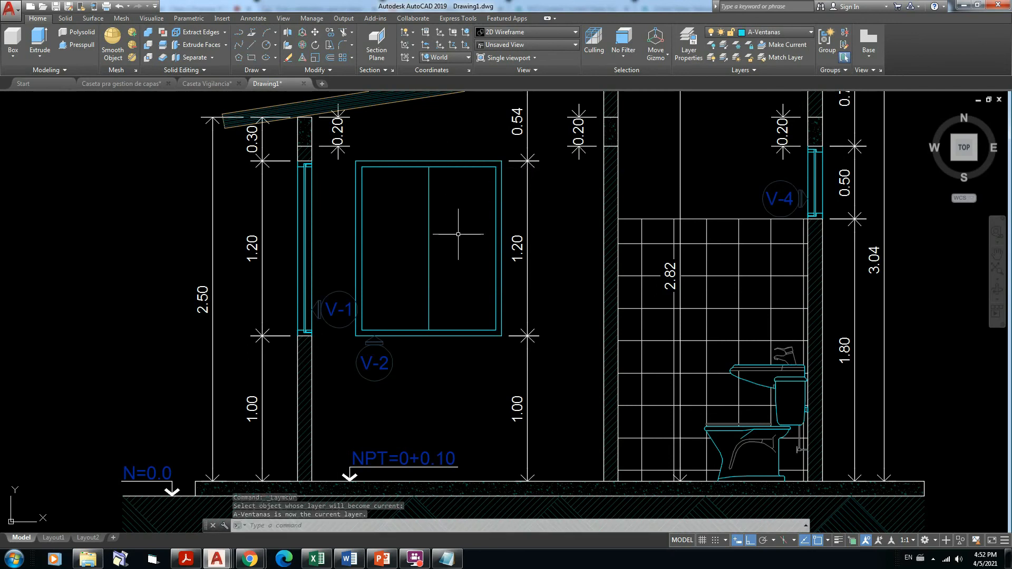
Draw three connected orthogonal test lines on the A-Ventanas layer, left of the section's 2.50 height dimension.
left_click(251, 45)
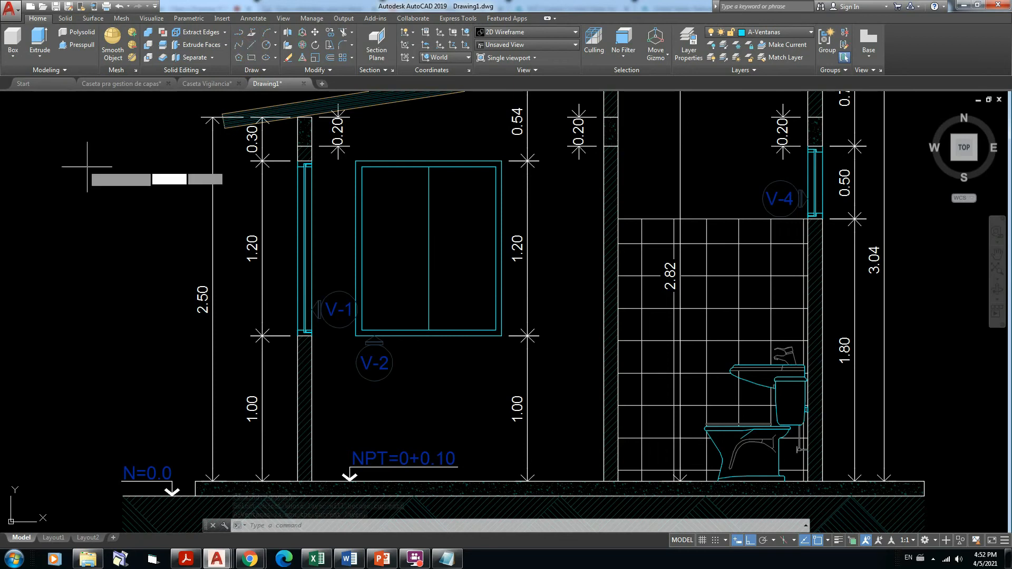
left_click(59, 152)
left_click(169, 153)
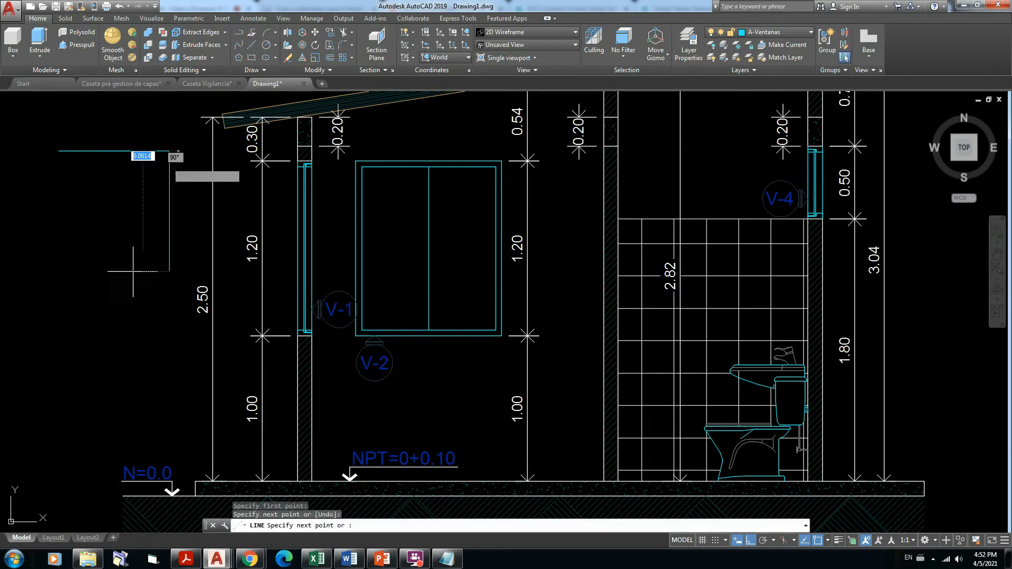
left_click(169, 362)
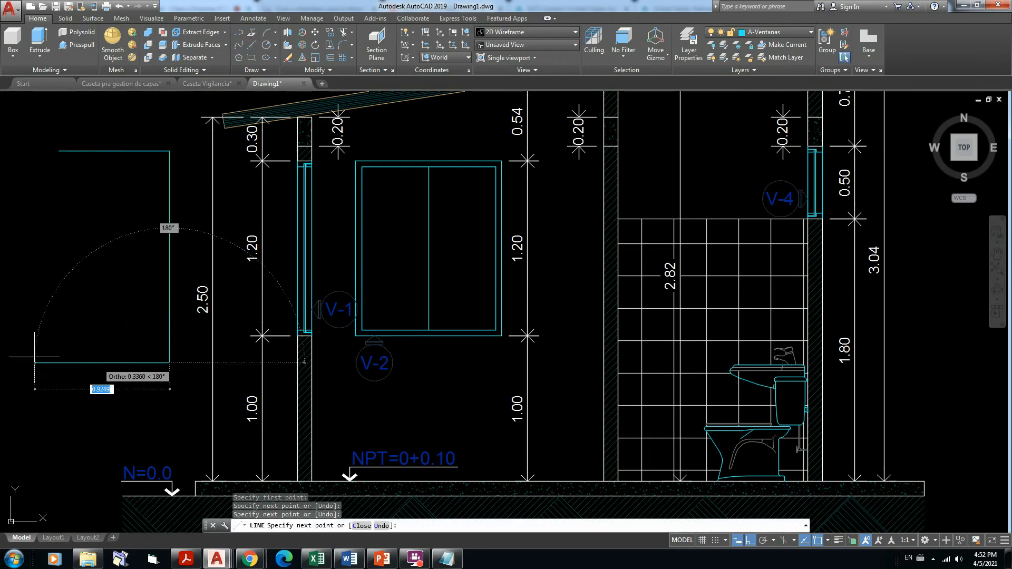
left_click(29, 363)
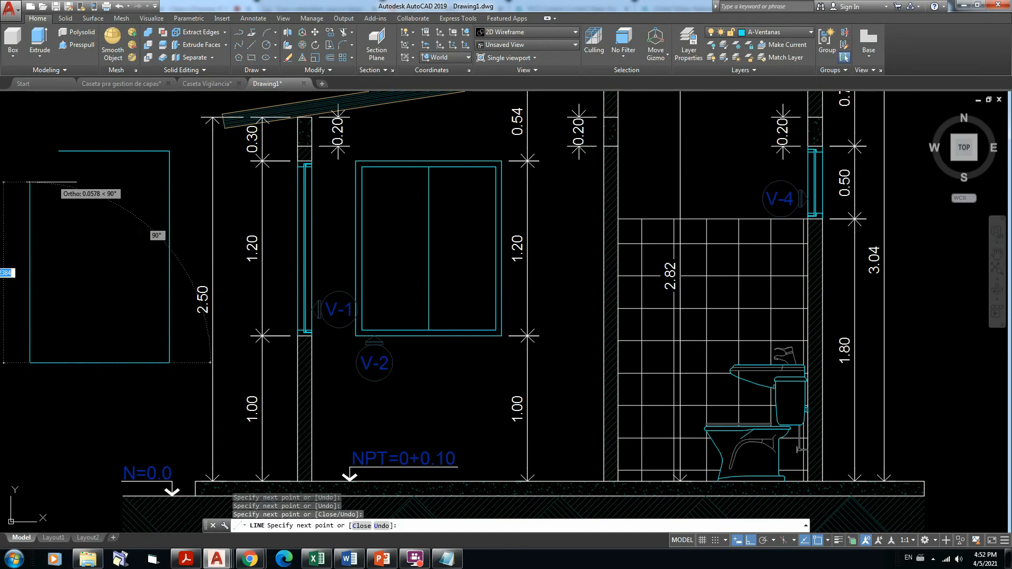
key("Escape")
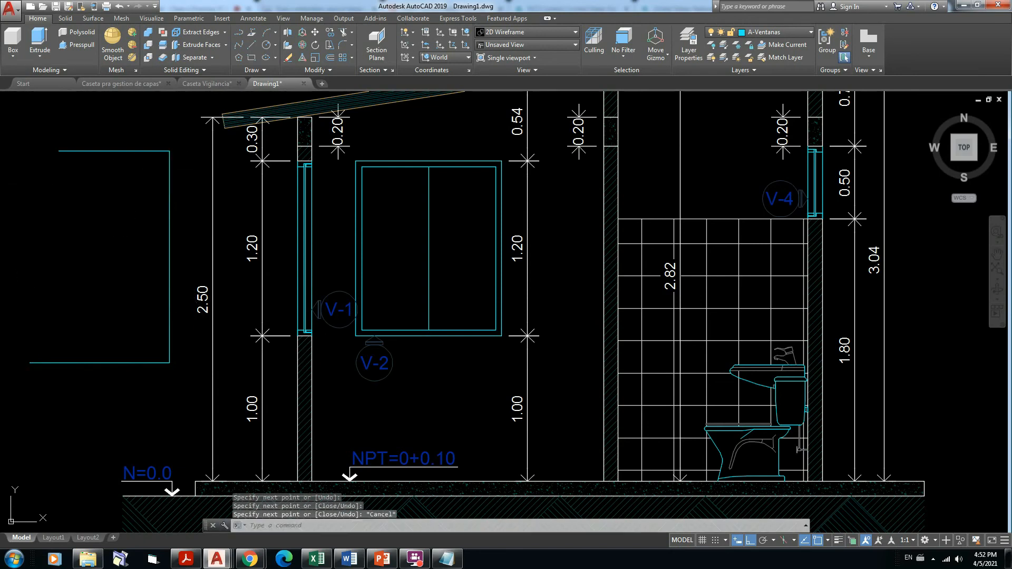
Erase the three cyan test lines left of the section.
left_click(176, 388)
left_click(38, 130)
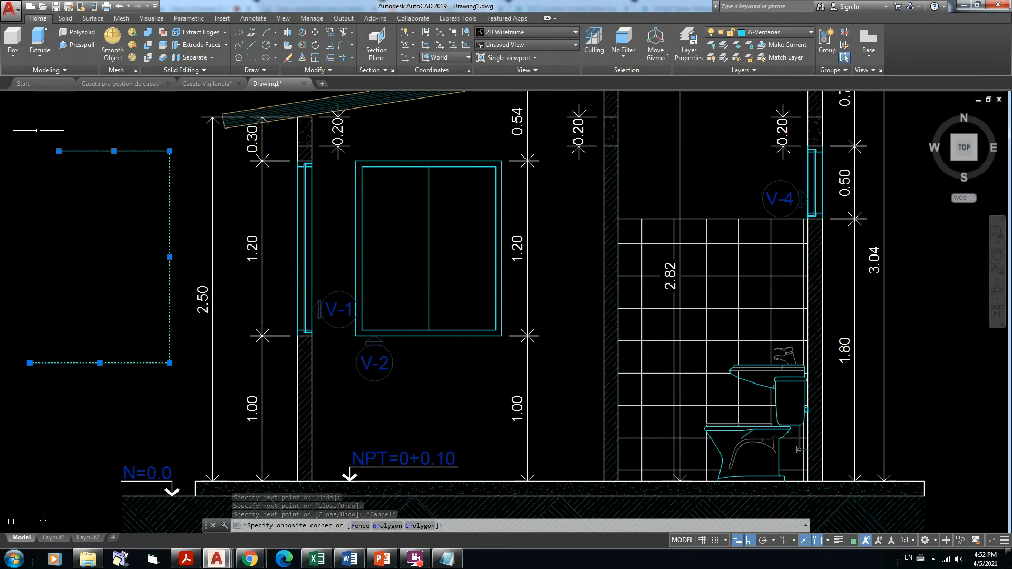
key("Delete")
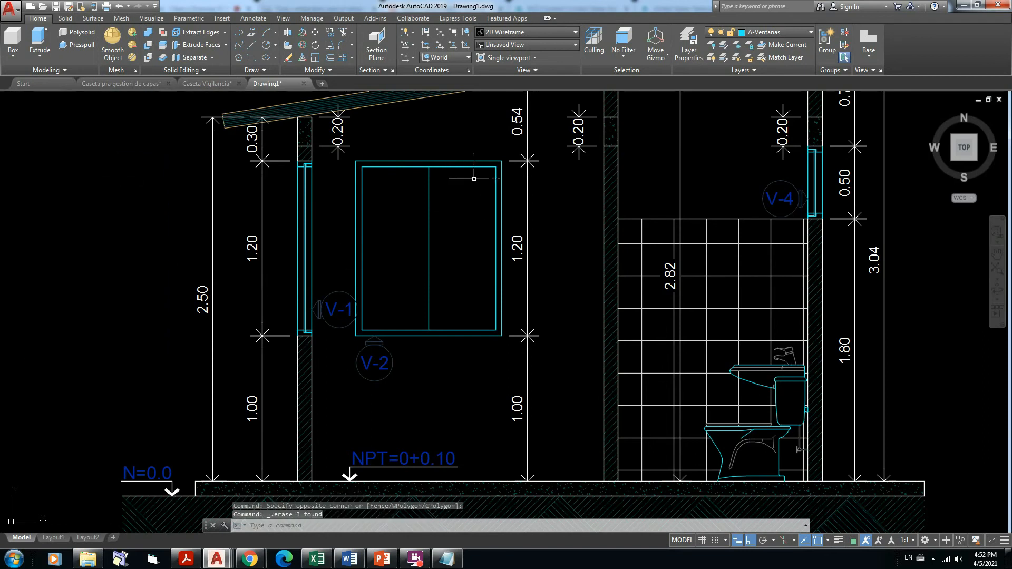
Make layer 0 current by picking the outline of the section's tallest wall, under the high end of the roof.
middle_click_drag(588, 198, 504, 291)
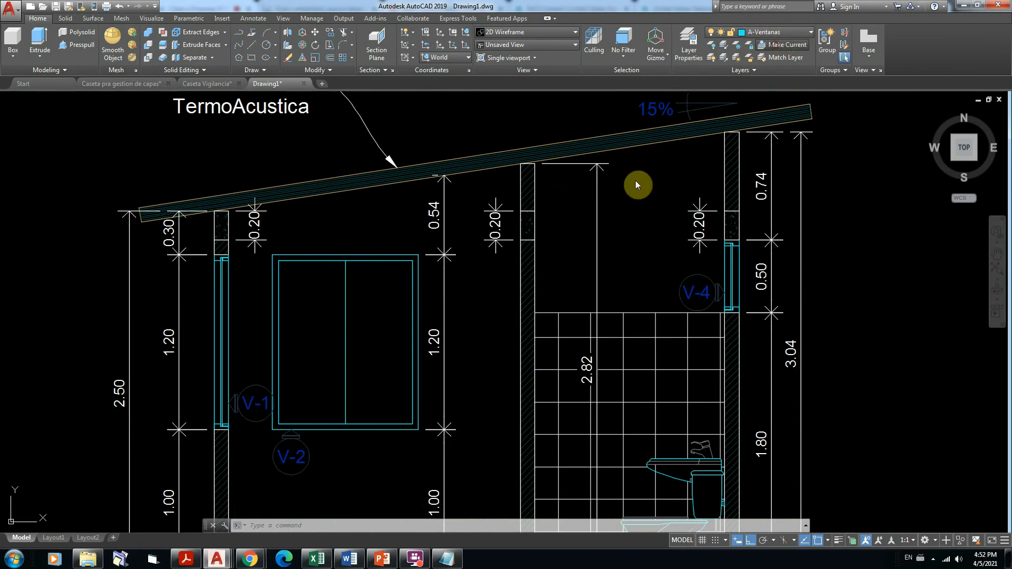
left_click(738, 153)
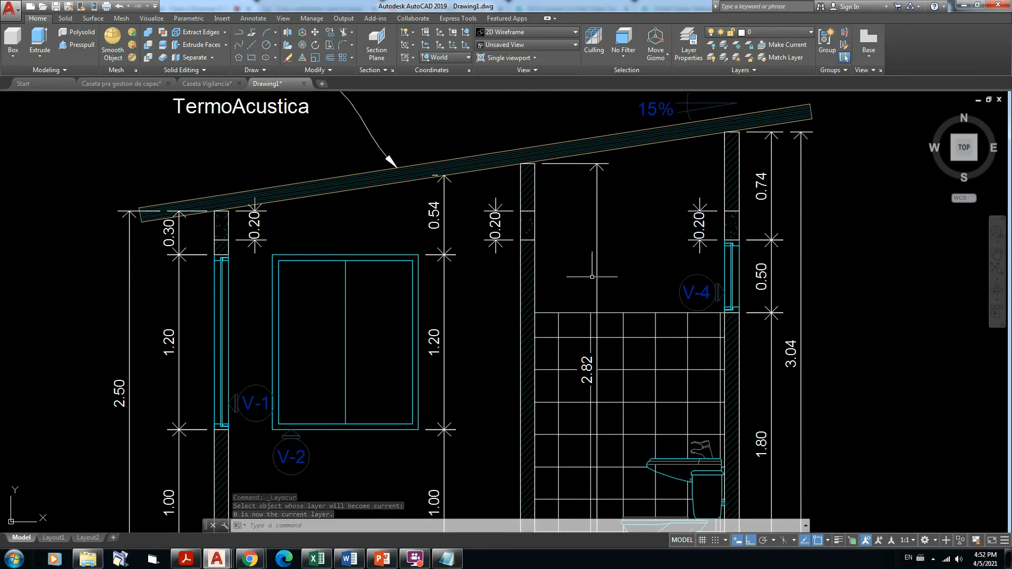
scroll(615, 265, "down", 6)
middle_click_drag(614, 265, 567, 204)
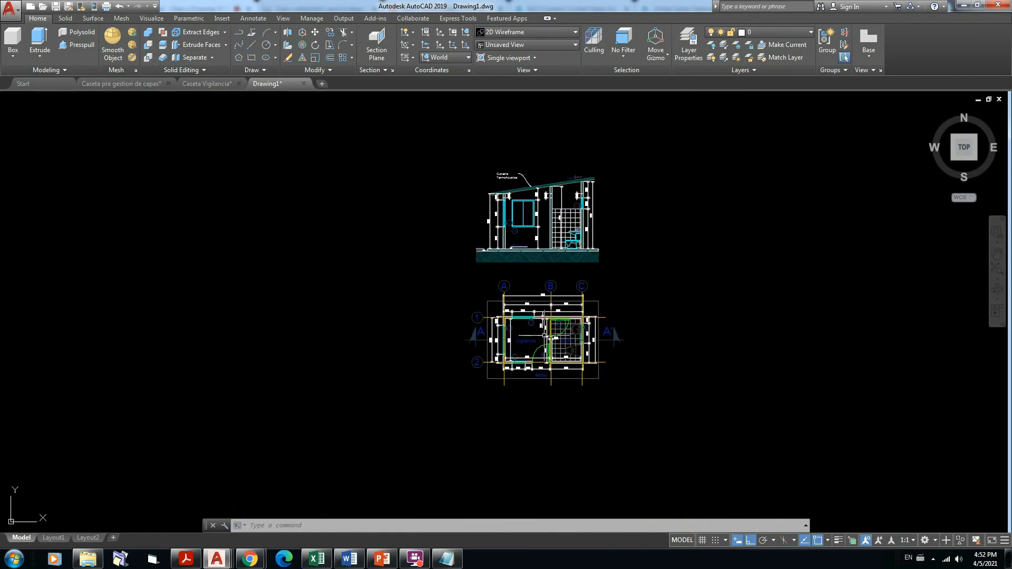
left_click(809, 32)
left_click(772, 46)
scroll(609, 302, "up", 6)
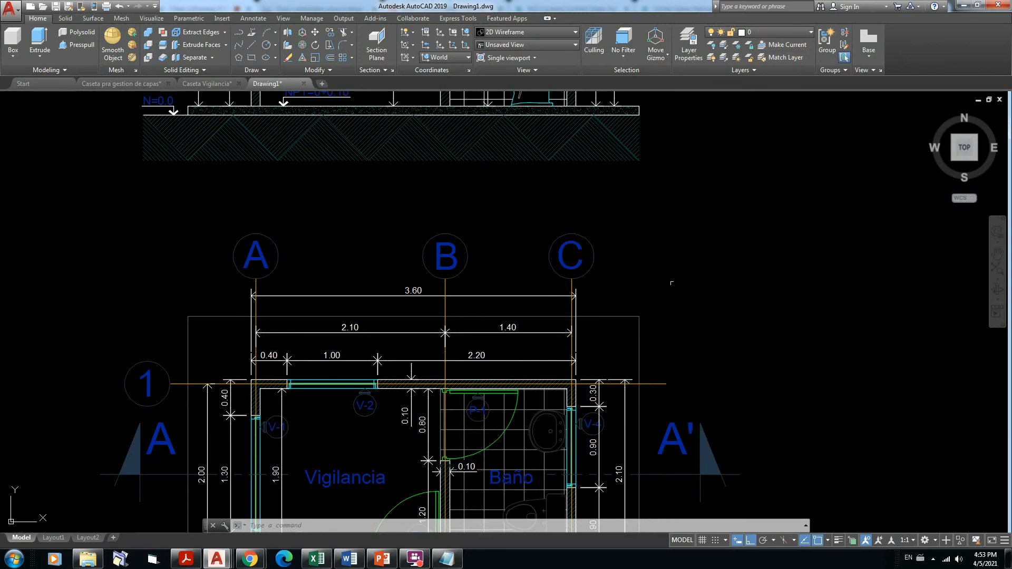
scroll(671, 283, "down", 5)
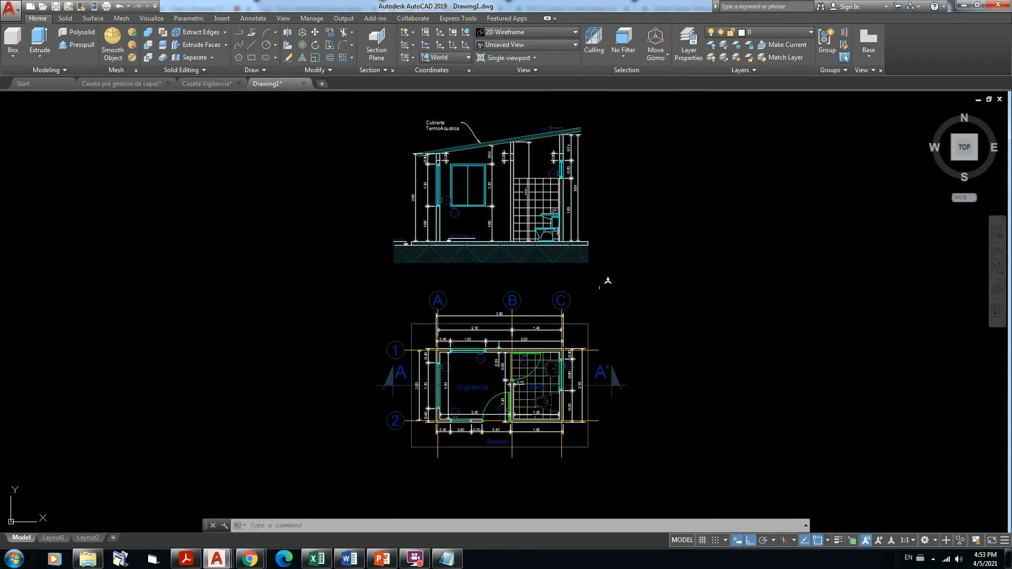
scroll(593, 317, "up", 4)
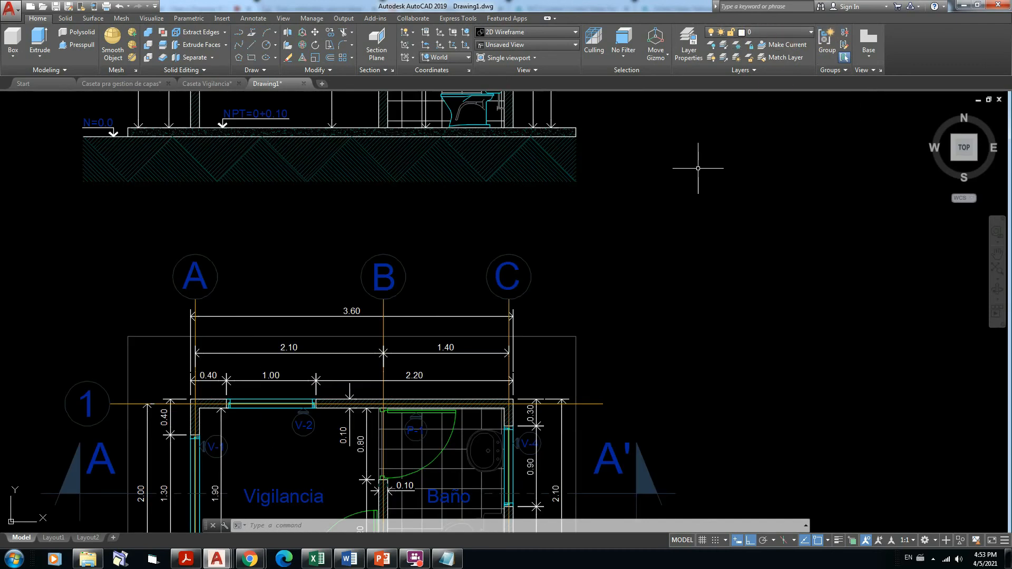
scroll(710, 214, "down", 5)
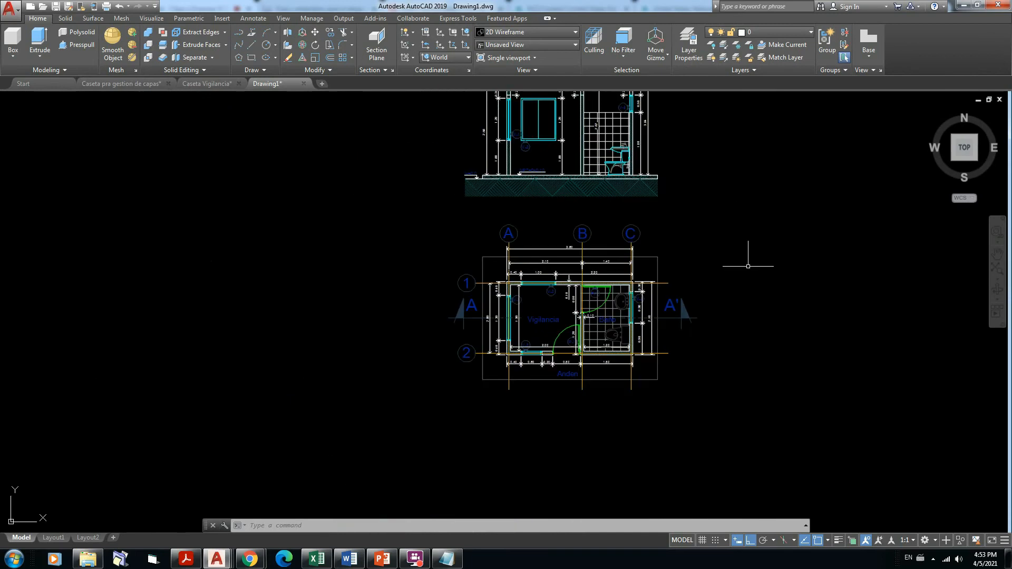
middle_click_drag(747, 264, 697, 351)
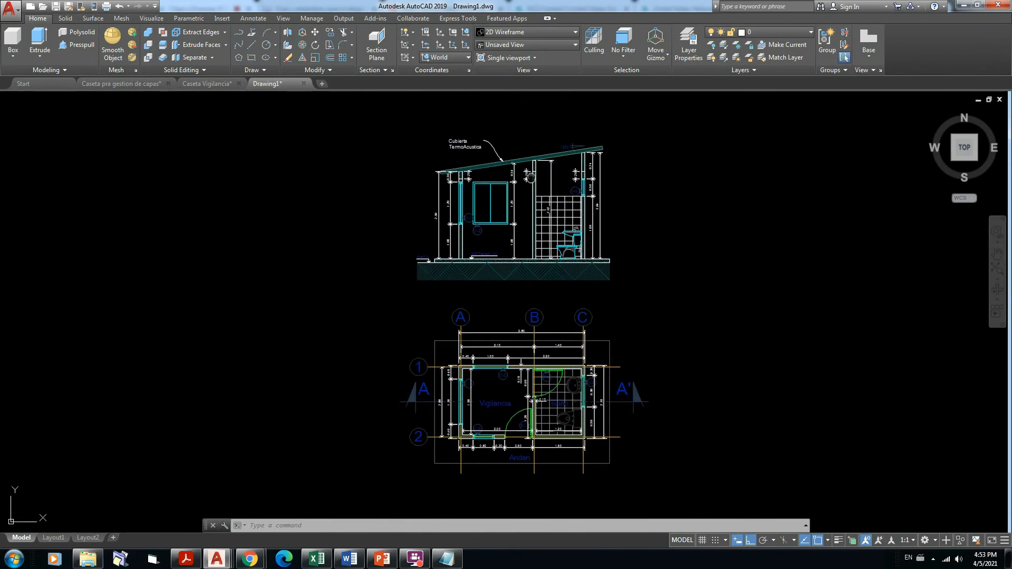
middle_click_drag(531, 177, 516, 172)
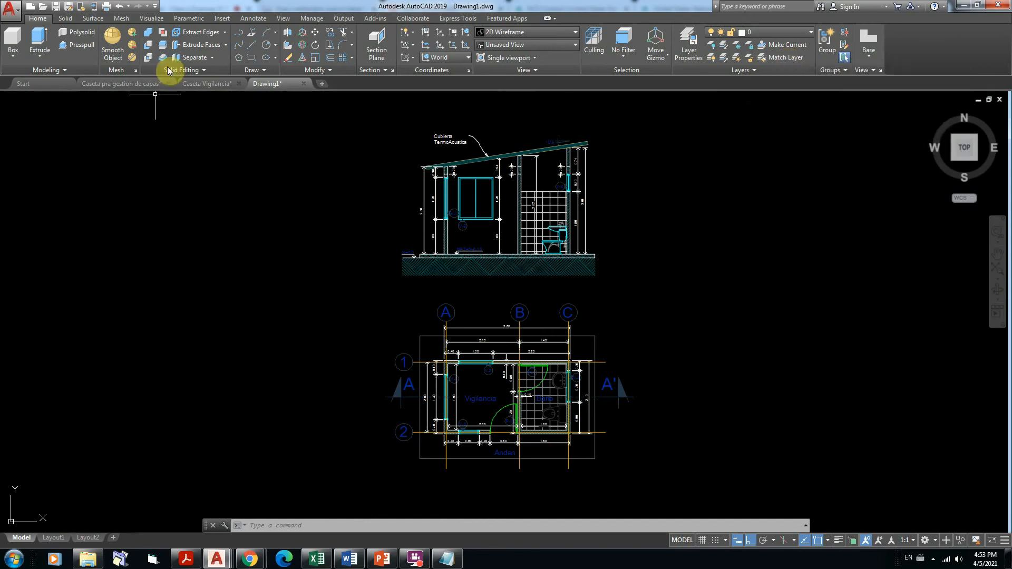
Draw a freehand test circle on layer 0 in the empty space beside the section, beyond the 3.04 height dimension.
left_click(267, 43)
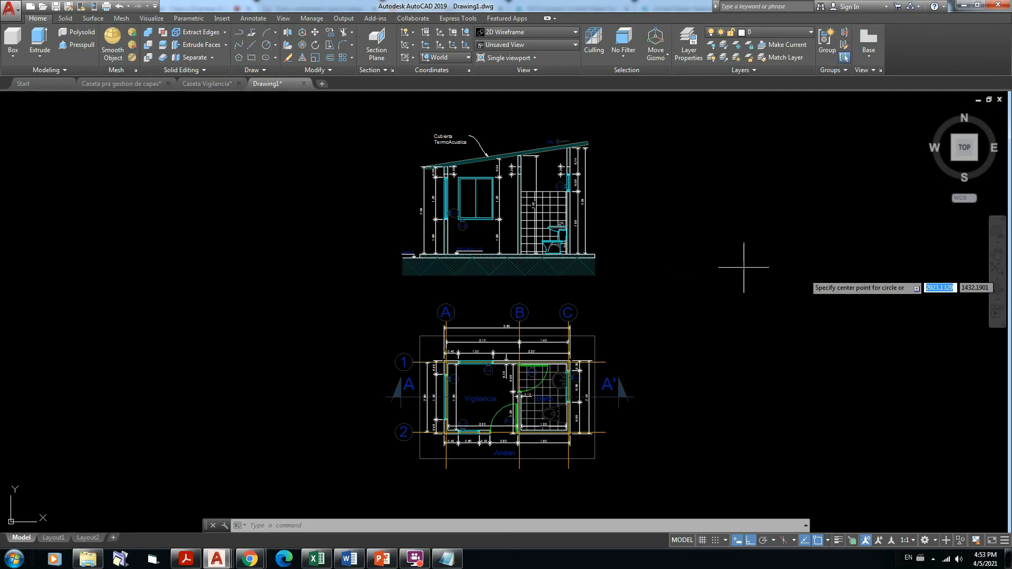
left_click(715, 229)
left_click(731, 234)
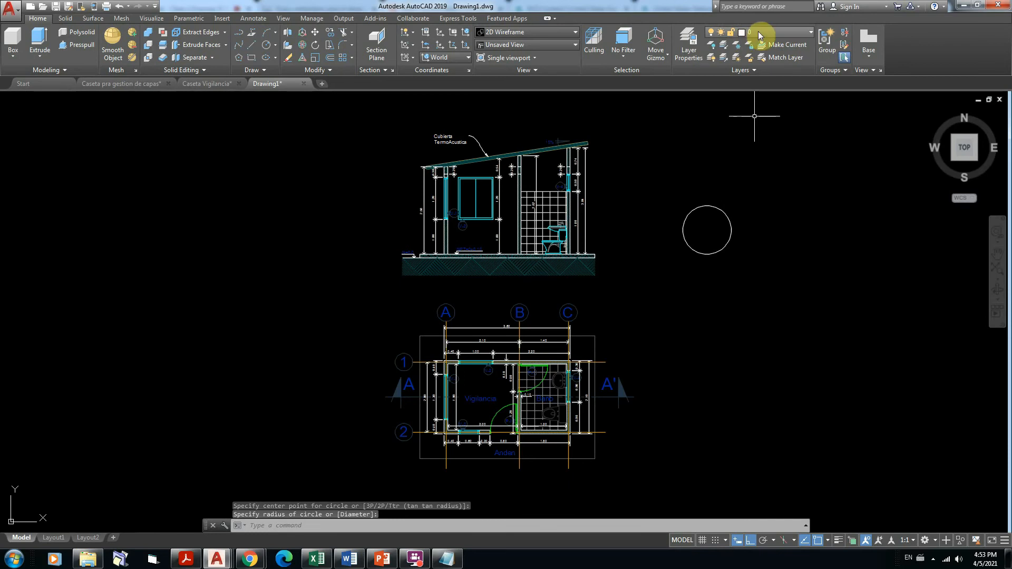
scroll(746, 206, "up", 3)
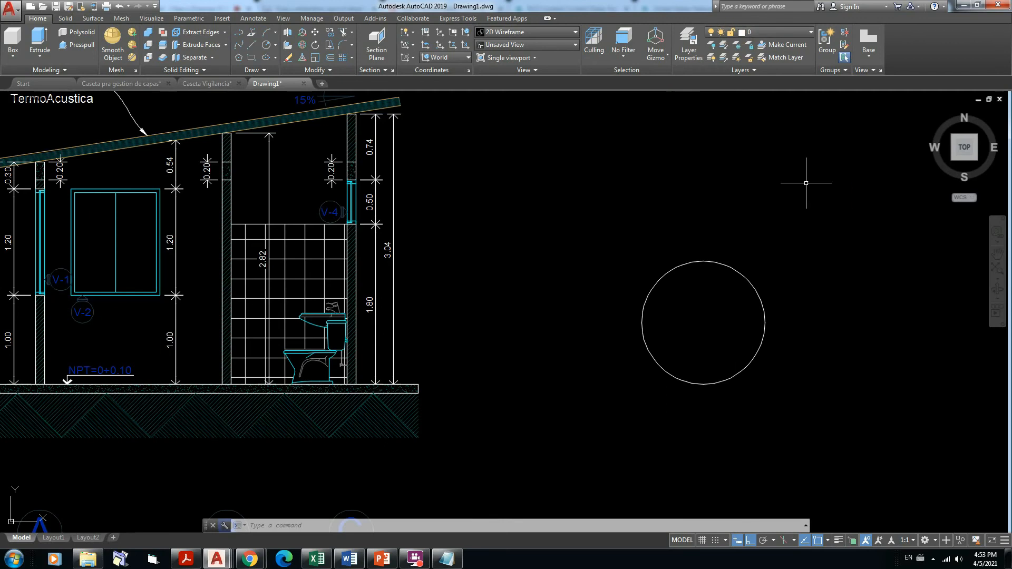
scroll(766, 192, "down", 2)
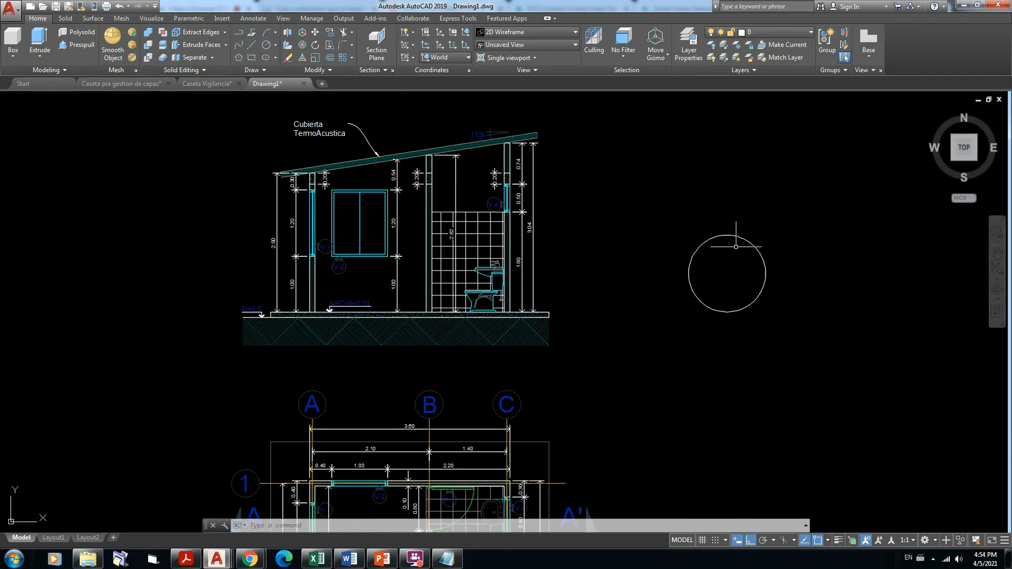
Move the test circle to the A-Ventanas layer with Match Layer, using the frame of window V-2 as destination, and check its layer.
left_click(722, 236)
key("Escape")
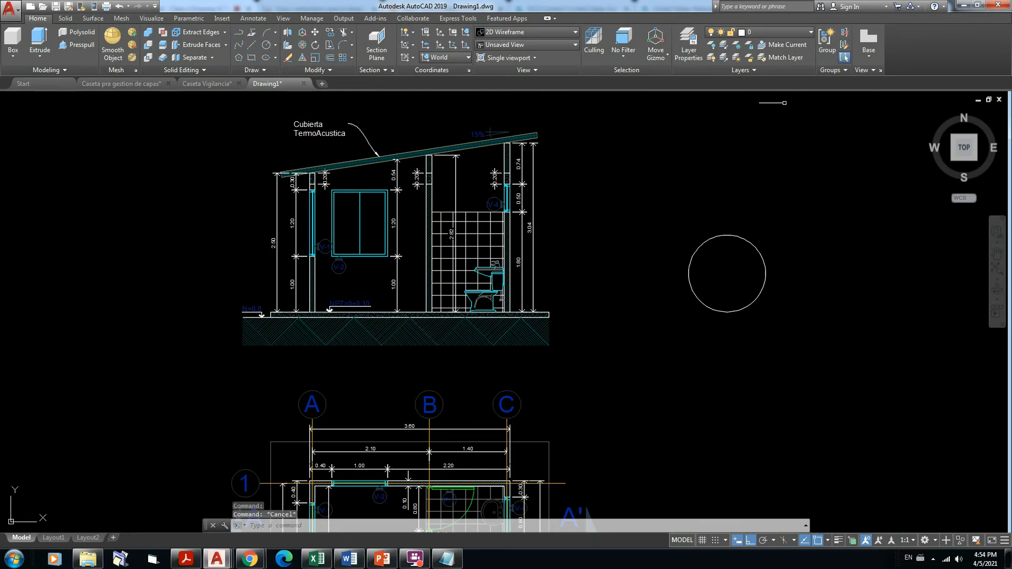
left_click(776, 57)
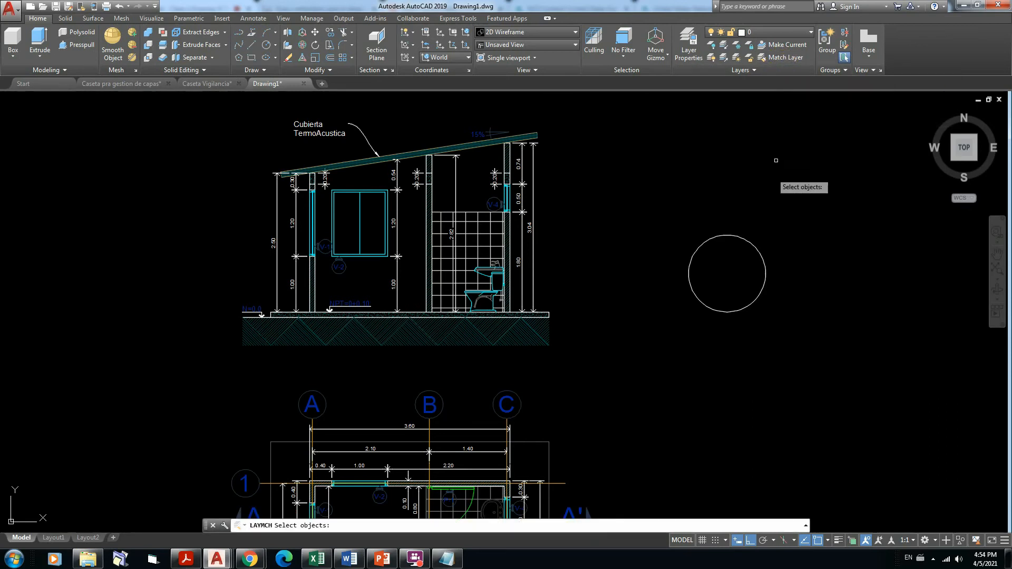
left_click(732, 238)
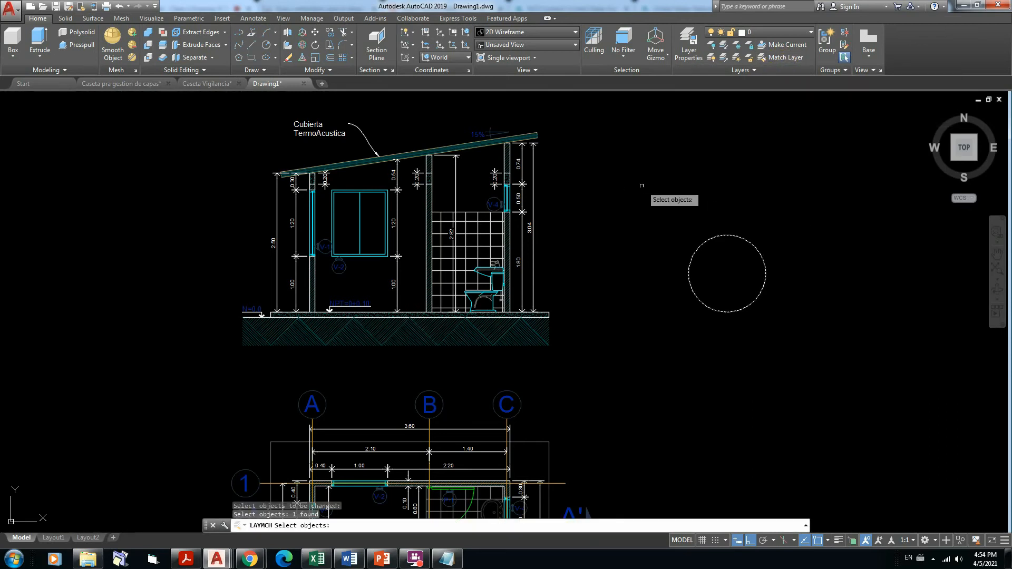
key("Return")
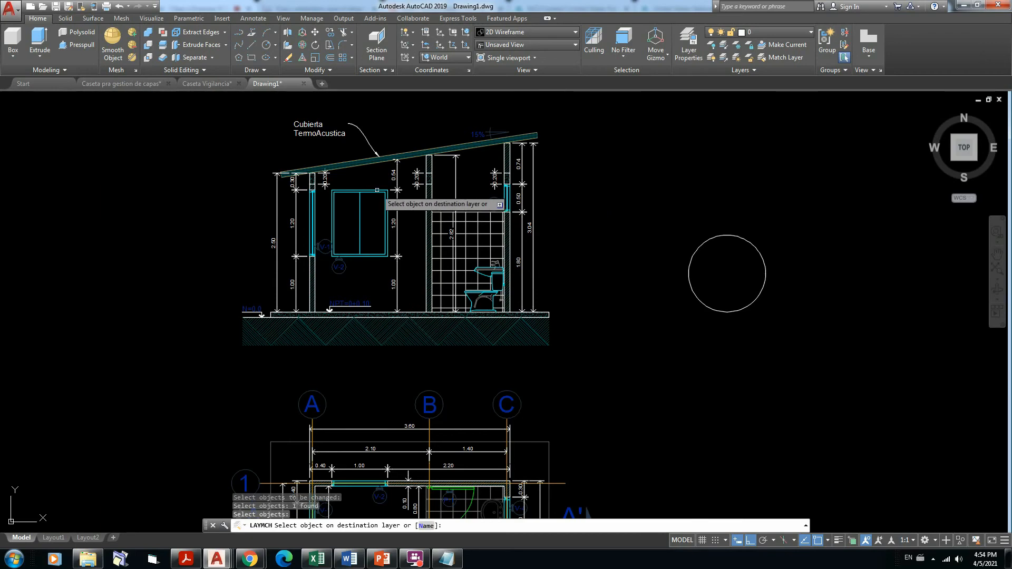
left_click(376, 190)
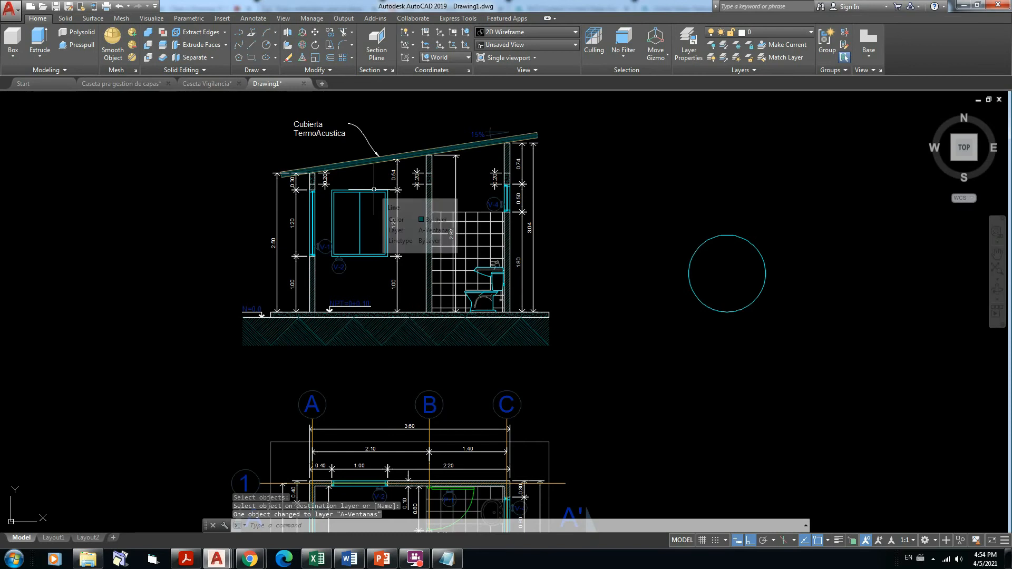
left_click(734, 237)
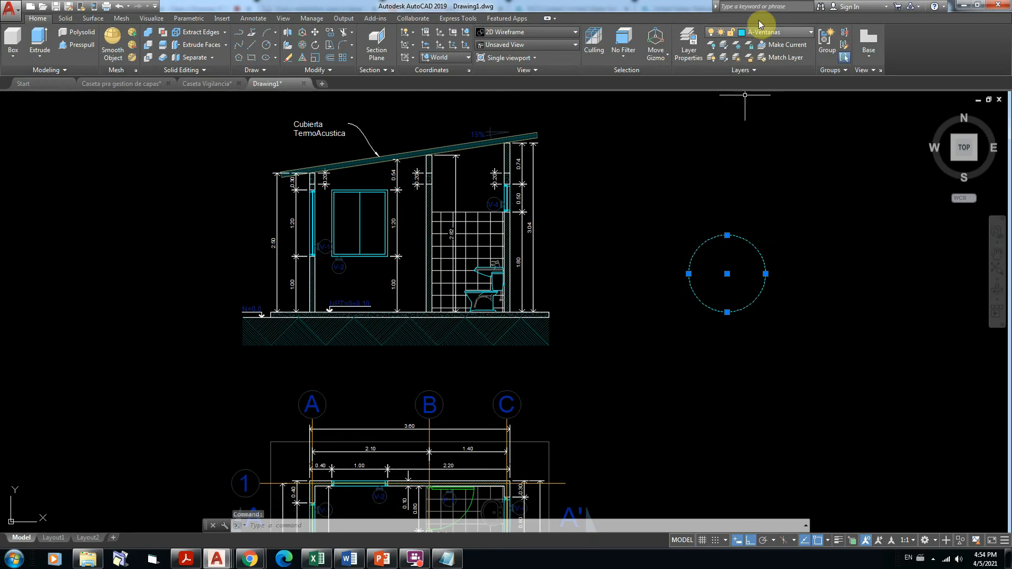
key("Escape")
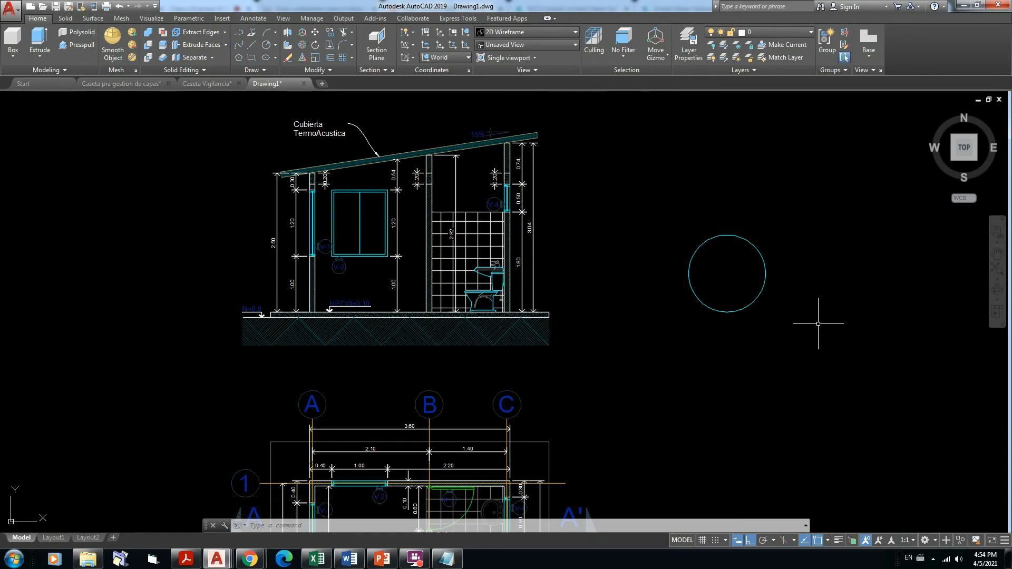
Switch to the Drafting & Annotation workspace and match the circle's properties onto the outer edge line of the tallest wall's uppermost segment.
left_click(935, 539)
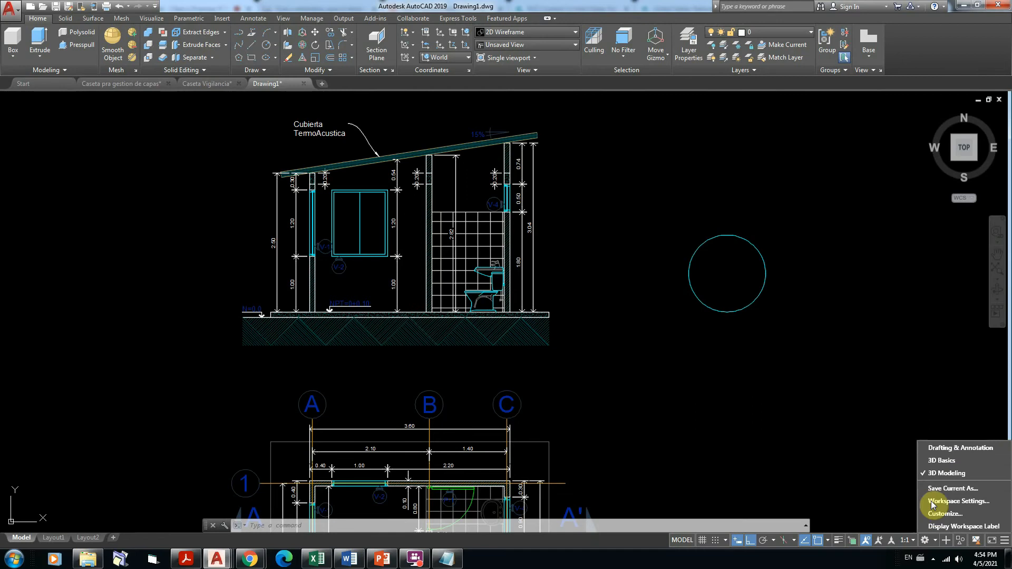
left_click(936, 447)
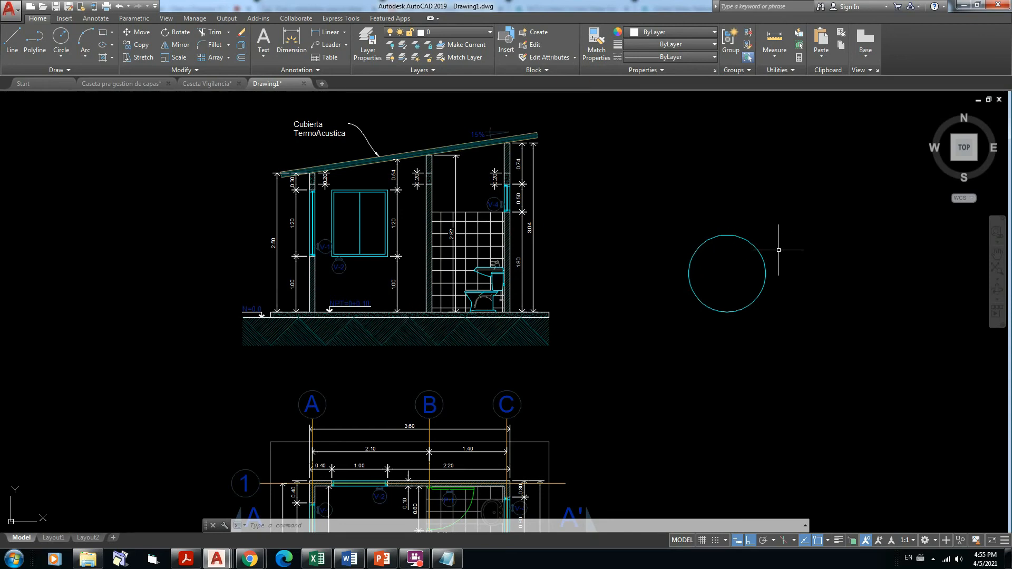
left_click(597, 46)
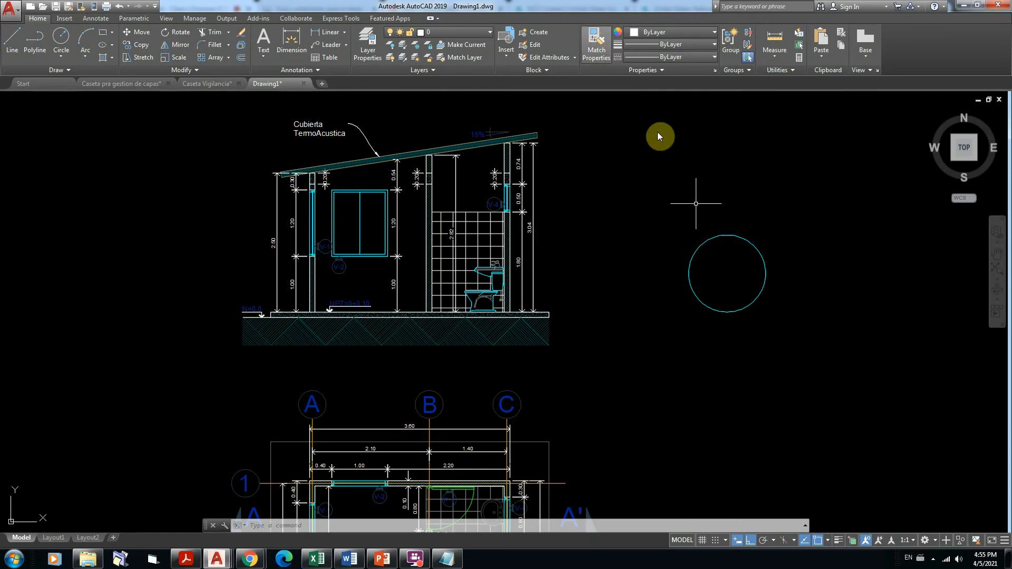
left_click(748, 240)
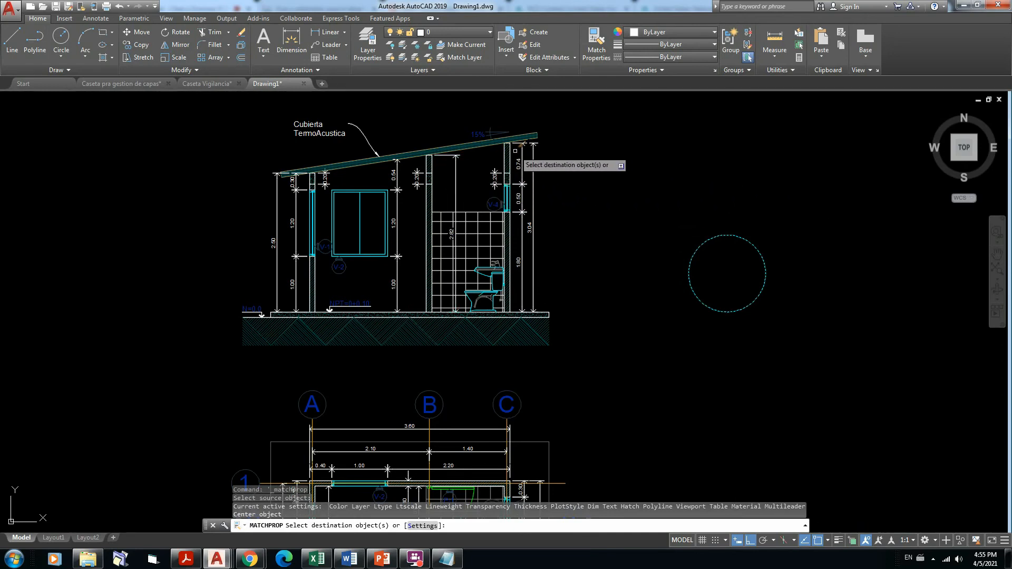
scroll(530, 144, "up", 7)
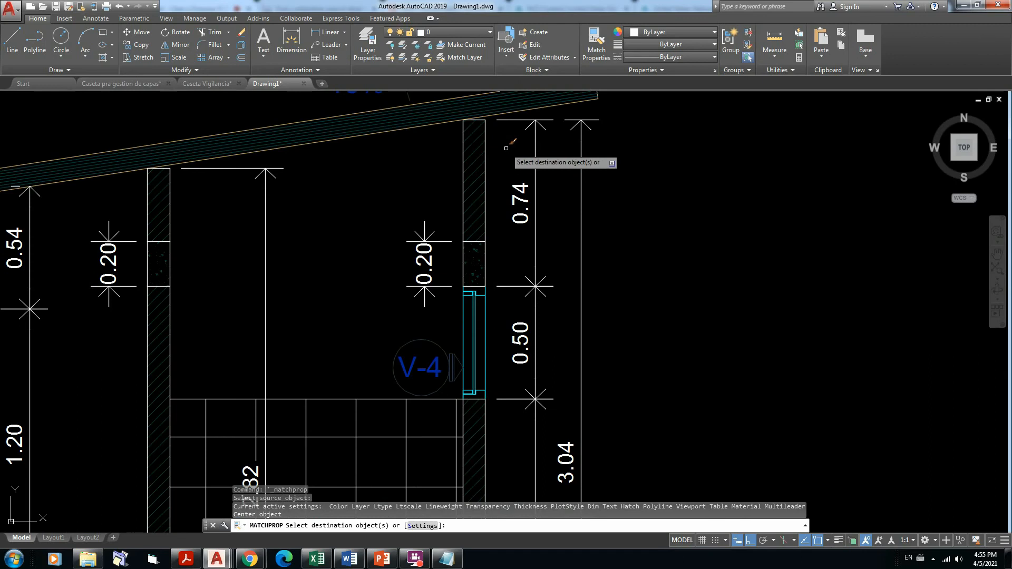
scroll(505, 150, "down", 2)
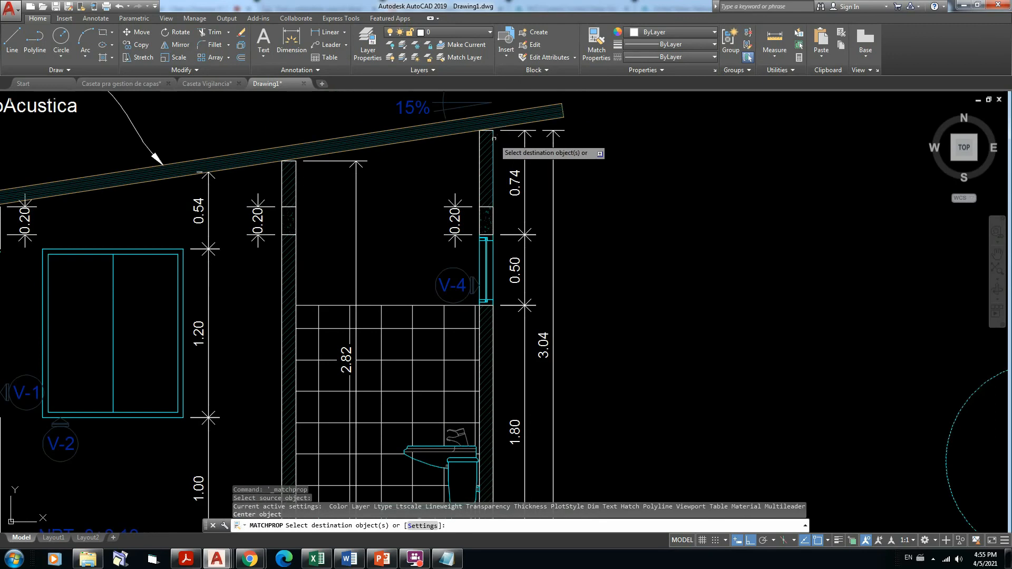
scroll(631, 173, "down", 4)
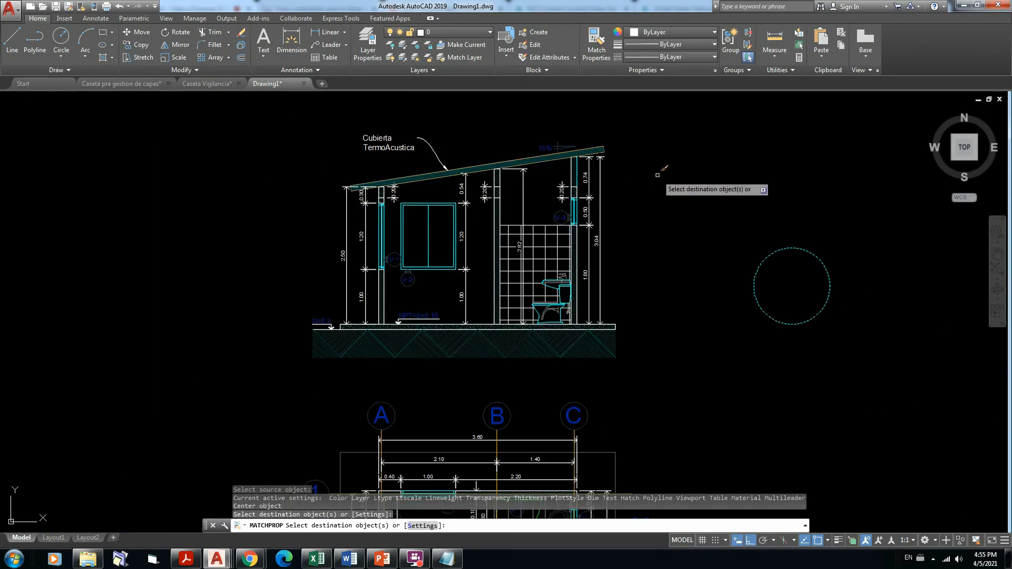
key("Escape")
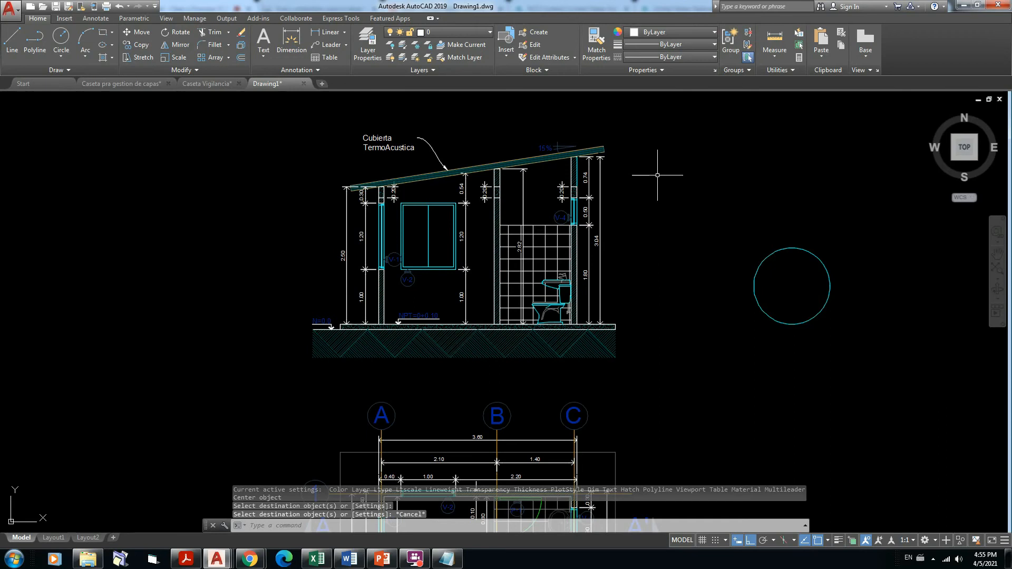
Select the circle and the tallest wall's upper outer edge line together to compare their layer and color properties.
left_click(807, 250)
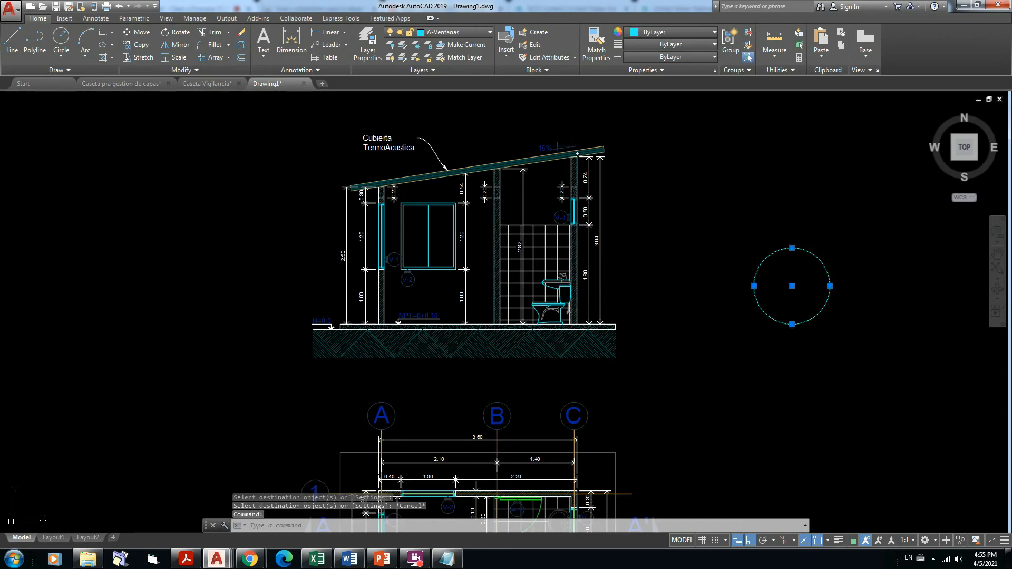
scroll(582, 164, "up", 8)
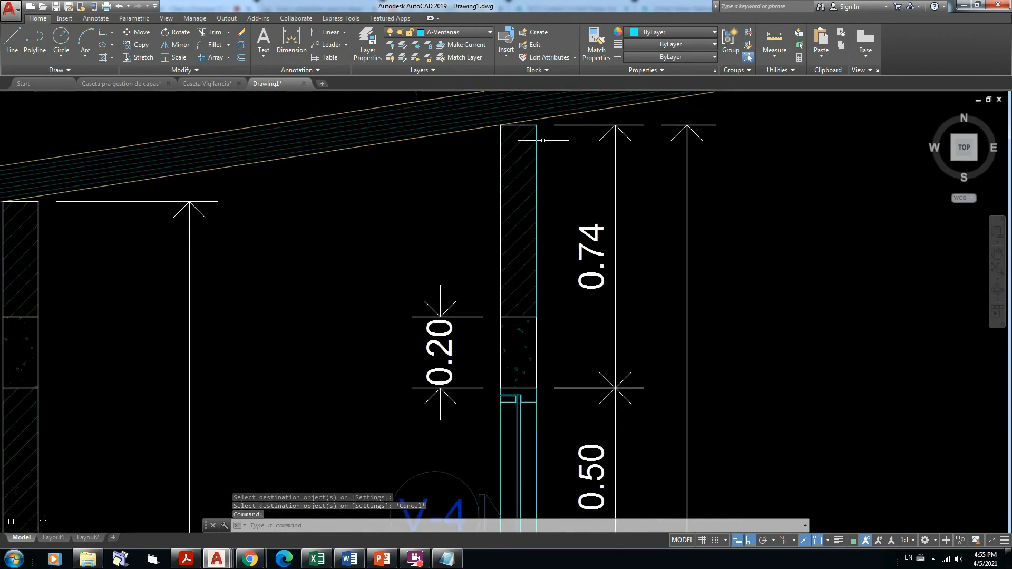
left_click(537, 130)
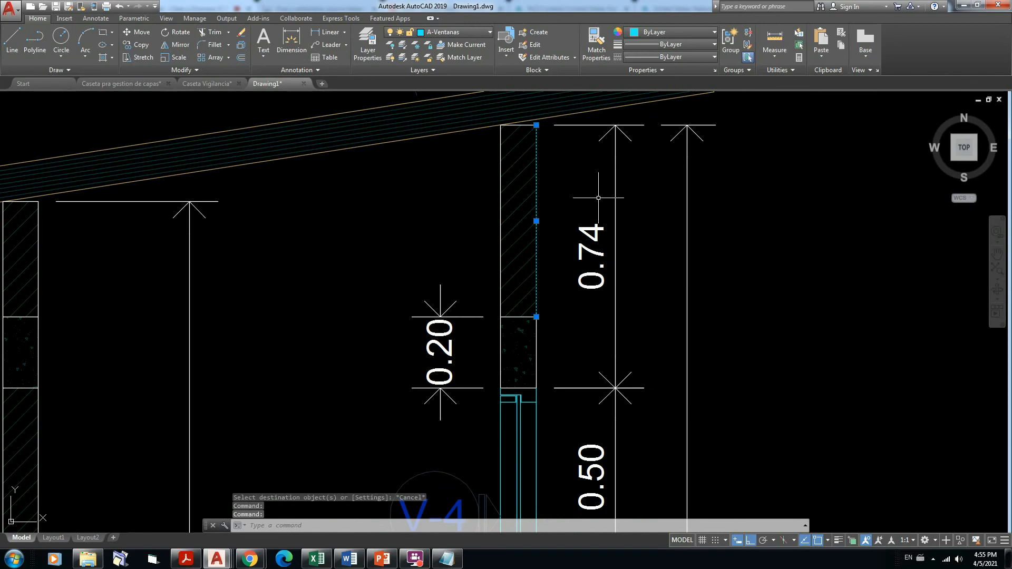
scroll(591, 193, "down", 8)
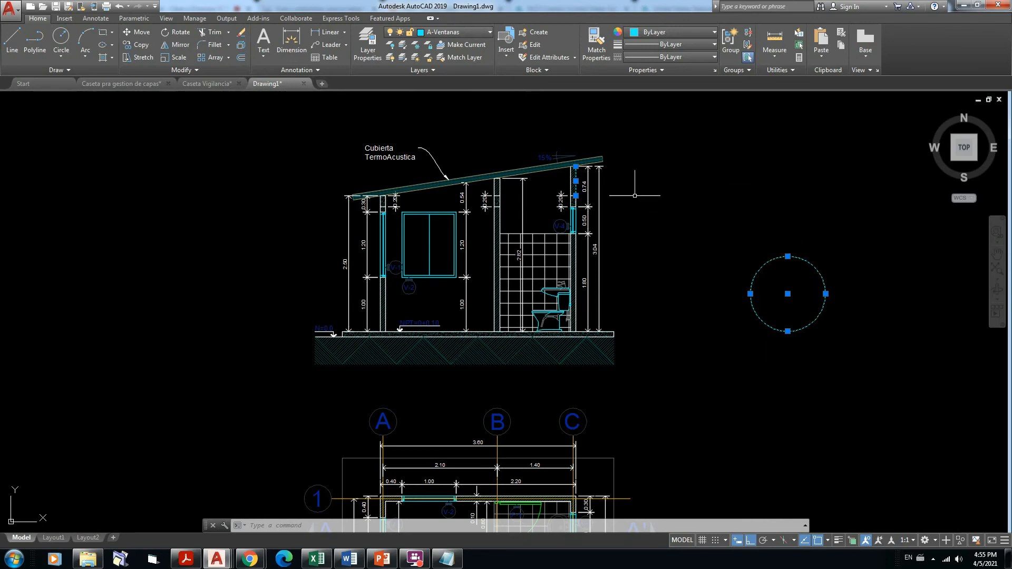
scroll(579, 171, "up", 10)
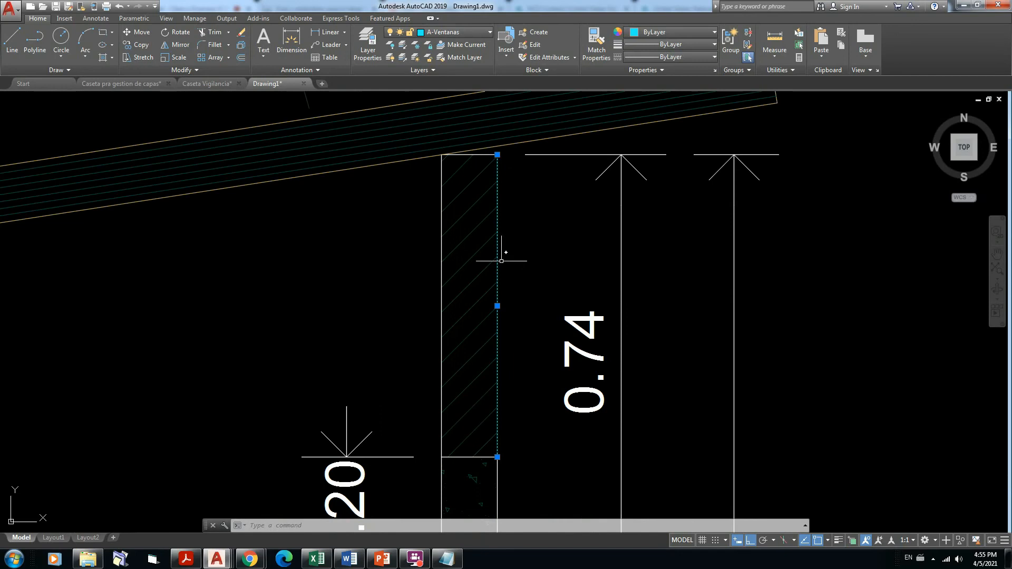
scroll(604, 224, "down", 4)
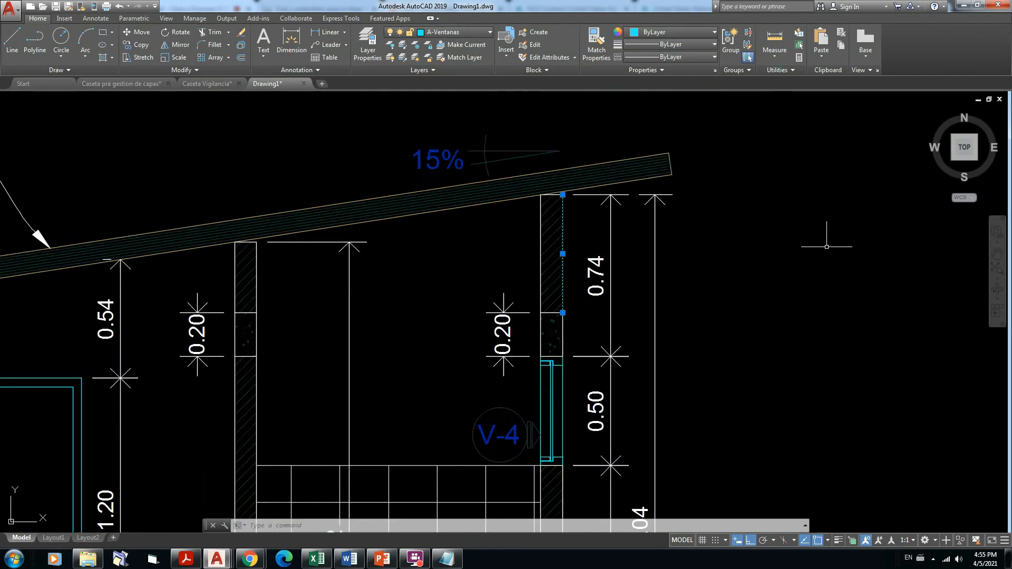
scroll(826, 246, "down", 3)
scroll(896, 290, "down", 2)
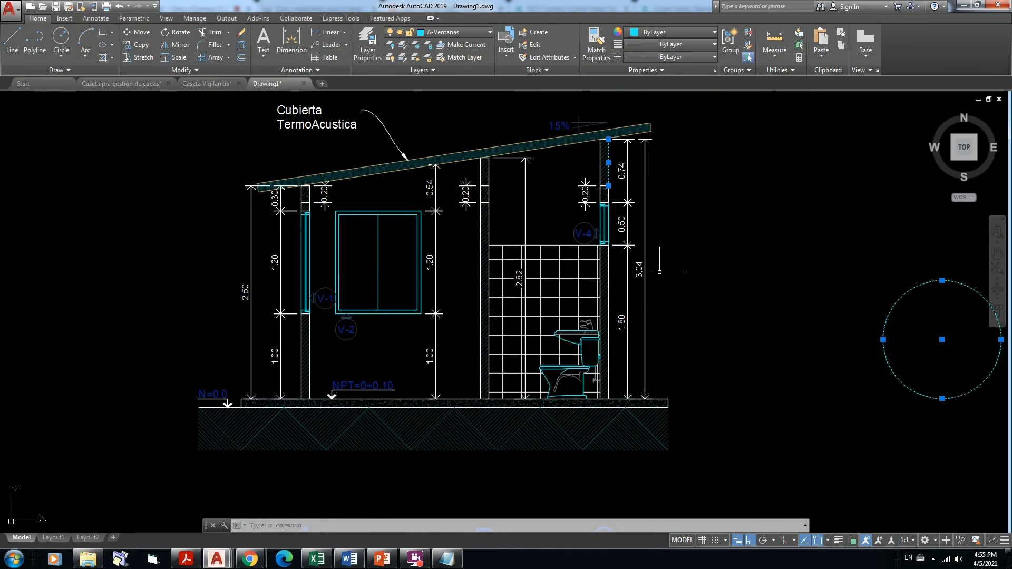
key("Escape")
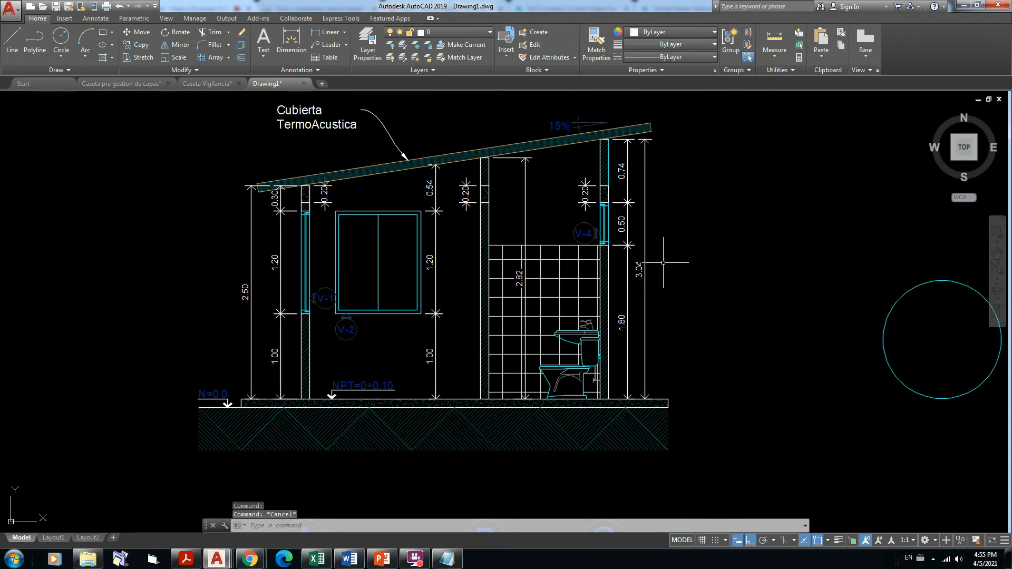
Open the Properties palette to review the general properties, and examine the tallest wall and the circle.
key("ctrl+1")
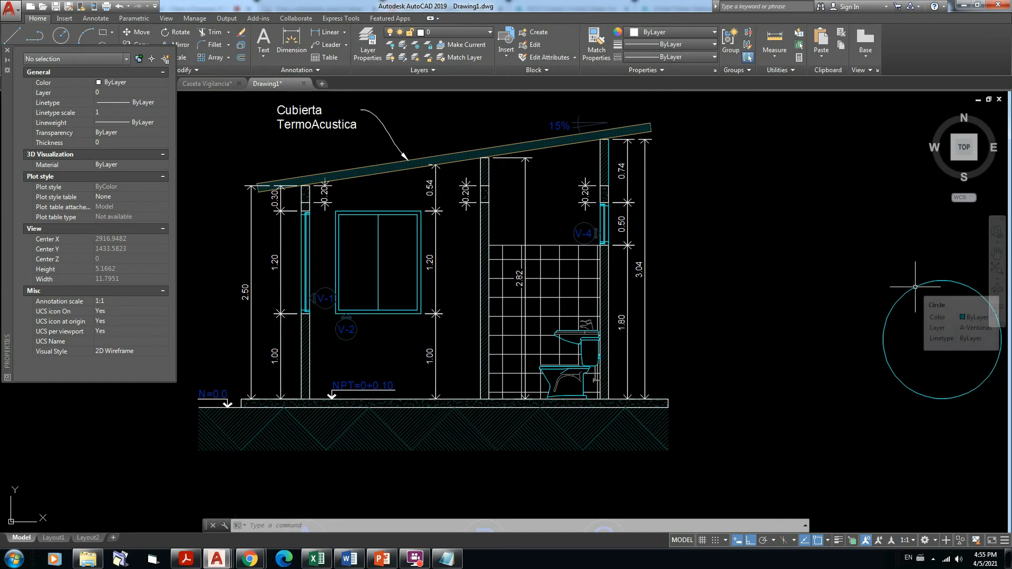
scroll(603, 142, "up", 5)
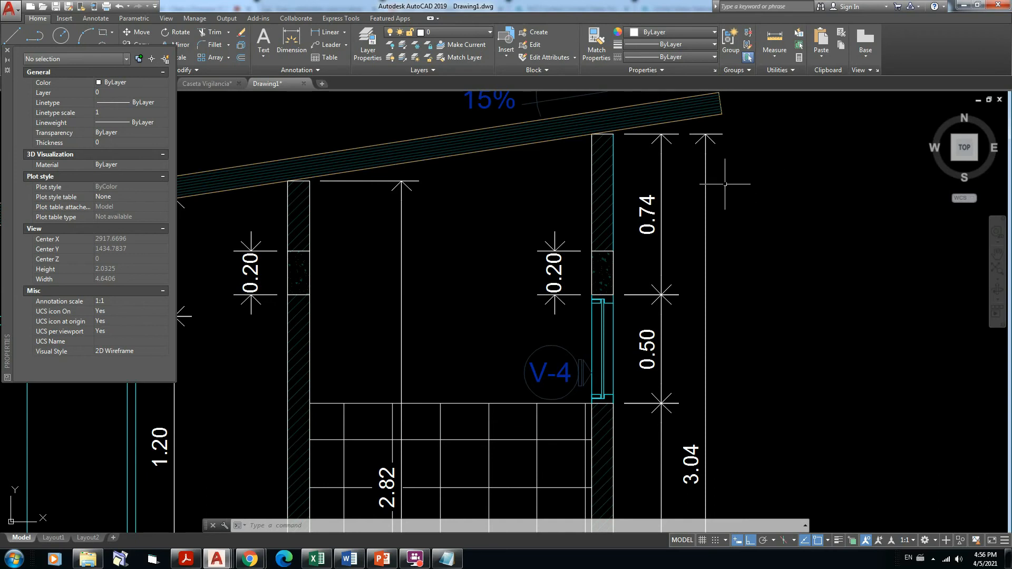
scroll(810, 194, "down", 4)
middle_click_drag(876, 222, 690, 180)
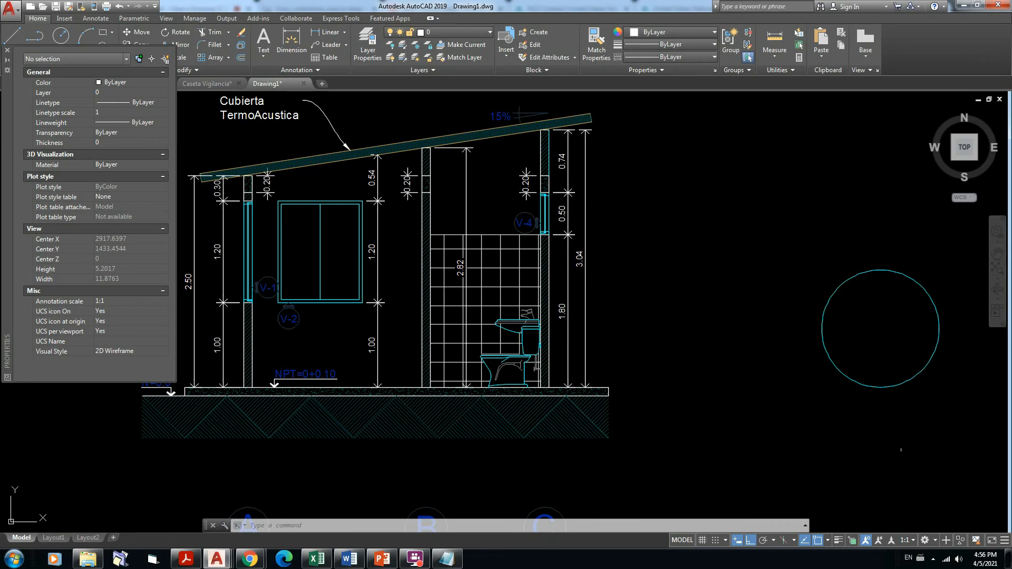
Switch back to the 3D Modeling workspace.
left_click(933, 542)
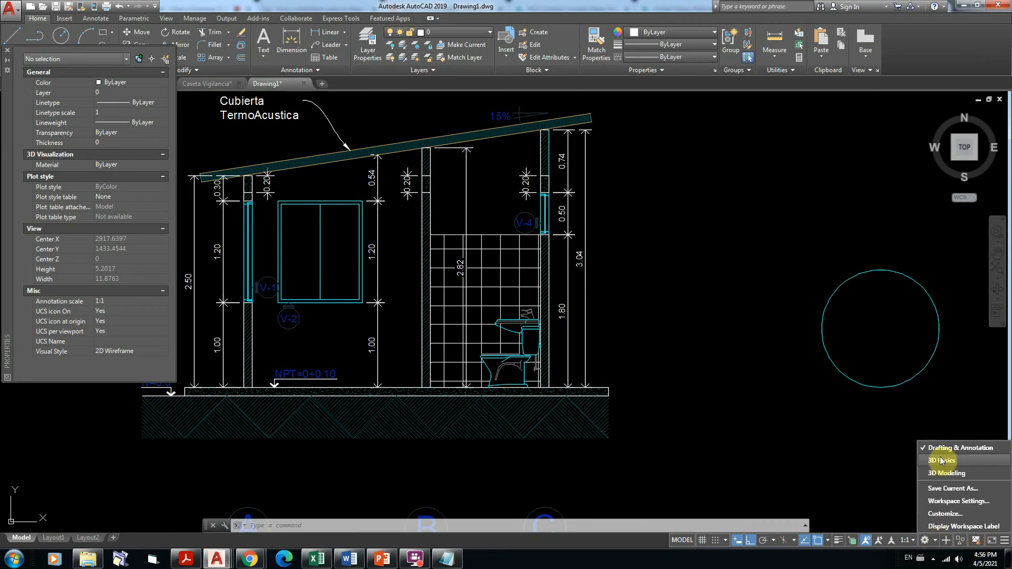
left_click(944, 474)
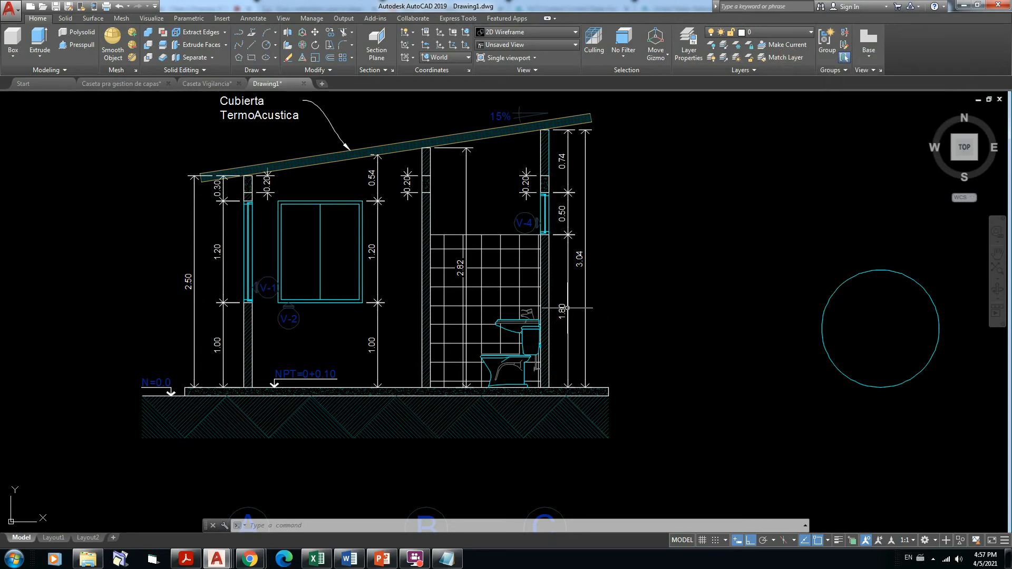
key("Escape")
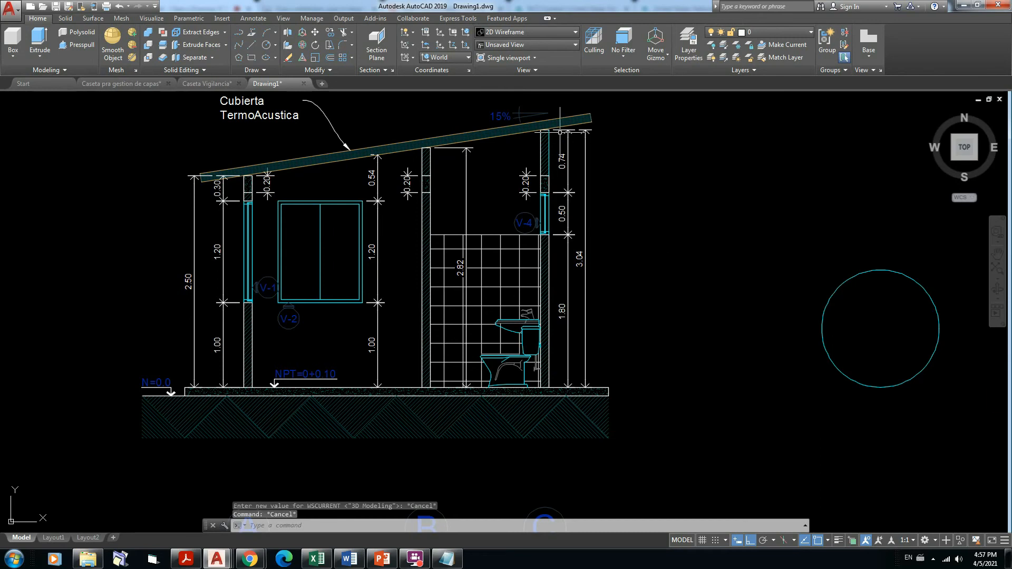
Match the layer of the tallest wall's uppermost outer edge line to that of the same wall segment's inner edge.
scroll(558, 134, "up", 3)
scroll(557, 133, "up", 3)
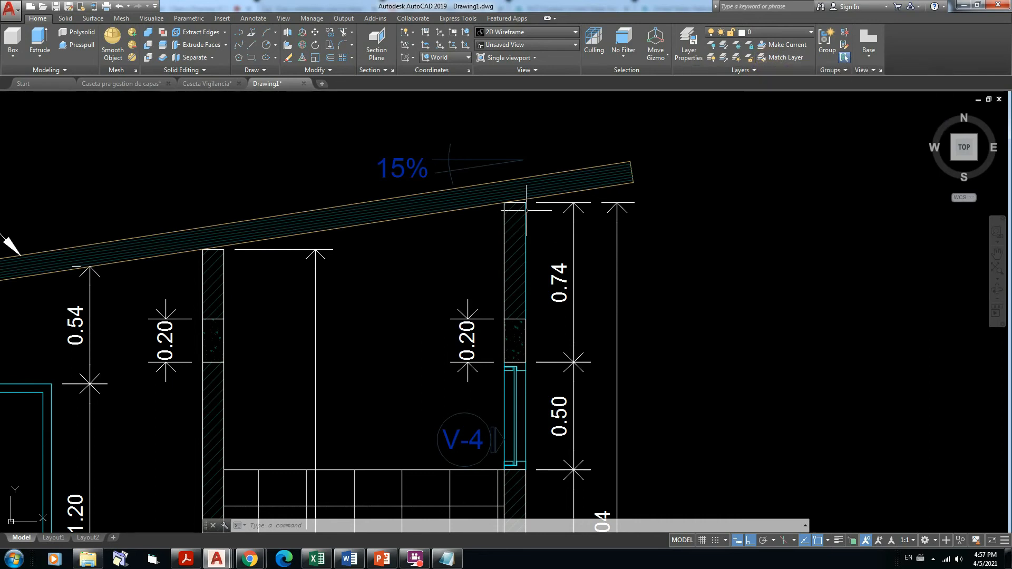
left_click(767, 58)
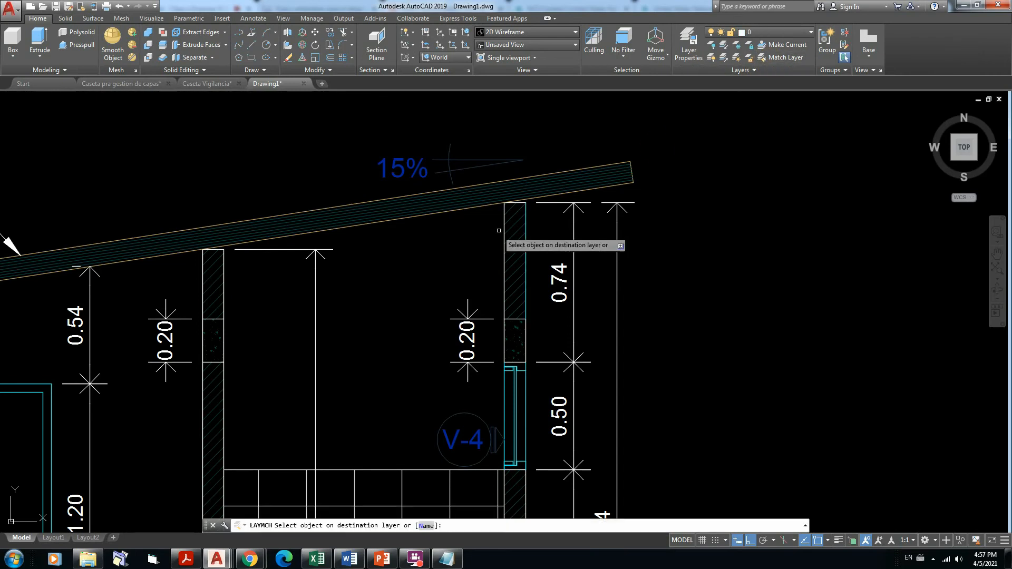
left_click(504, 206)
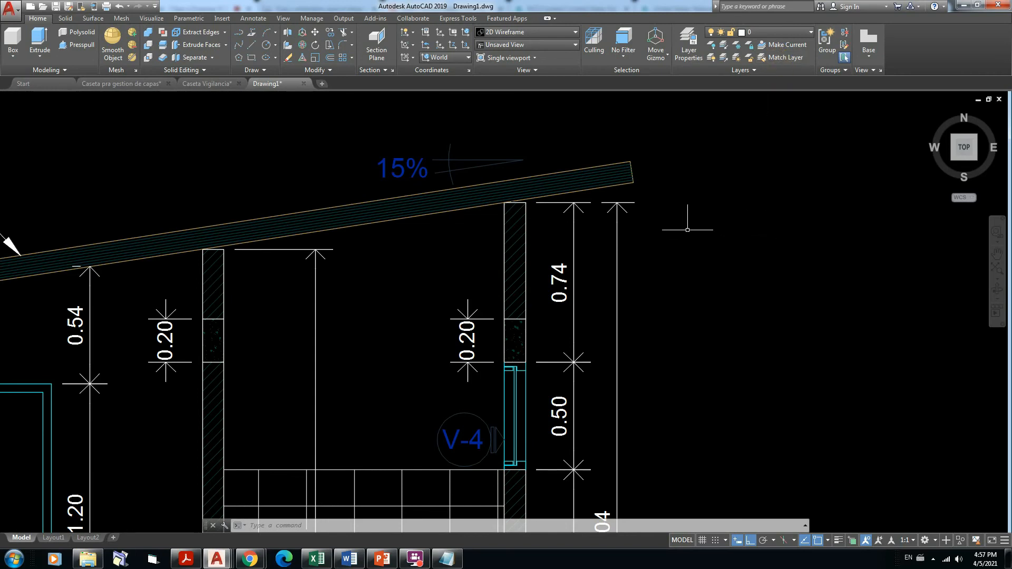
Select the circle to check its layer, and examine the section's windows and the tallest wall's edges for comparison.
scroll(719, 228, "down", 5)
scroll(720, 228, "down", 1)
middle_click_drag(719, 228, 516, 188)
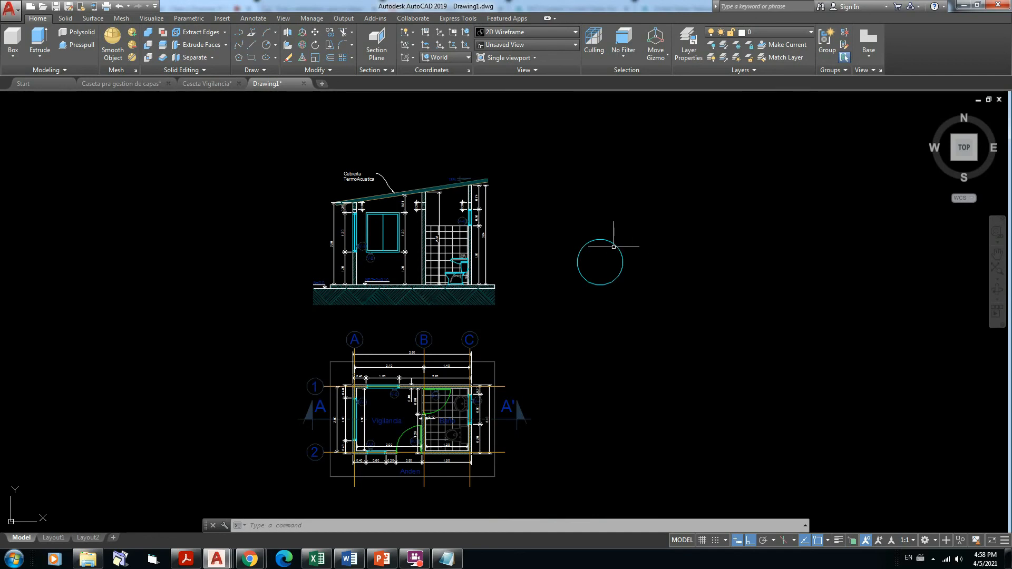
left_click(613, 243)
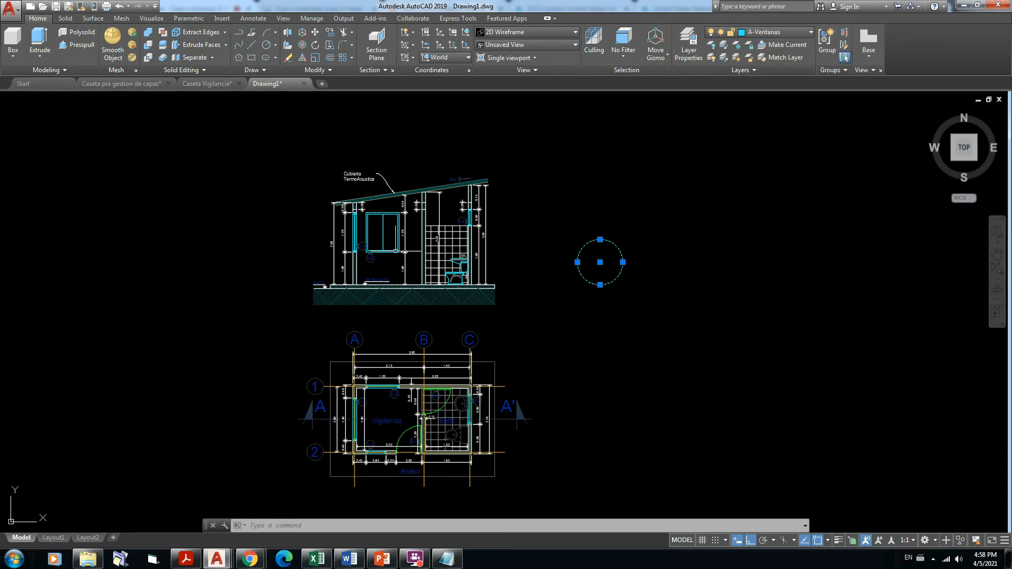
scroll(401, 226, "up", 6)
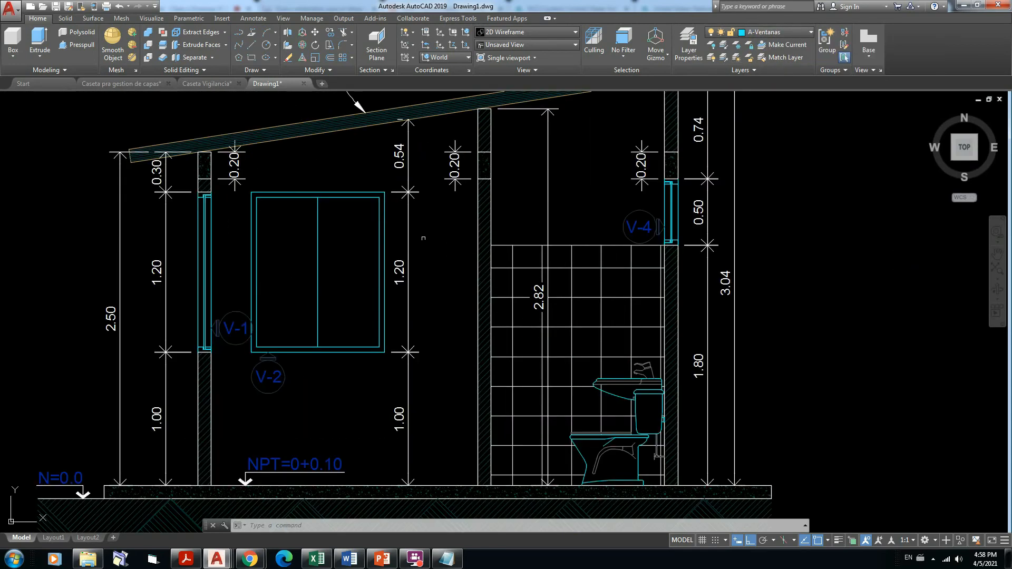
scroll(901, 265, "down", 4)
middle_click_drag(901, 265, 481, 251)
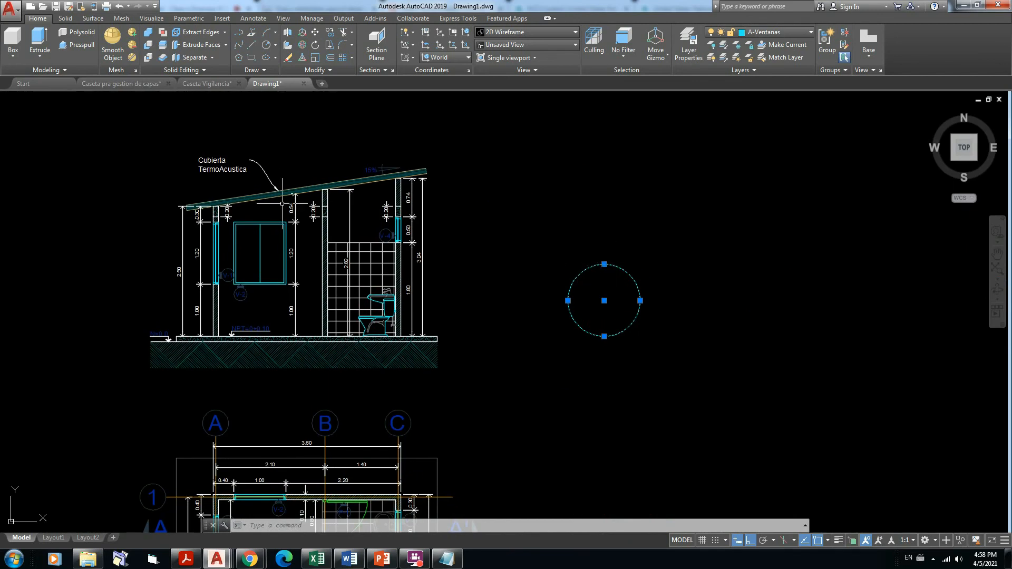
scroll(433, 185, "up", 3)
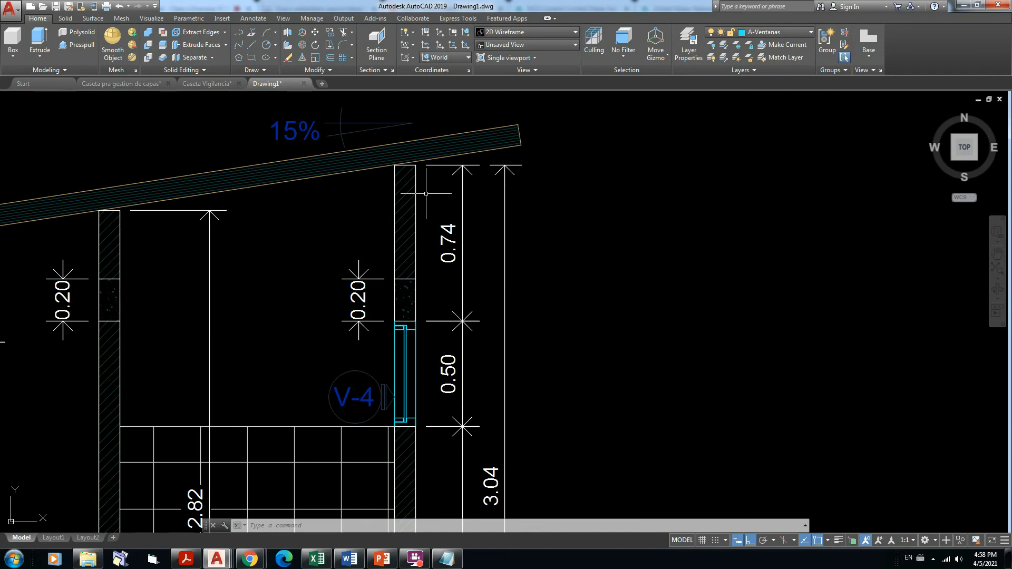
scroll(425, 195, "down", 4)
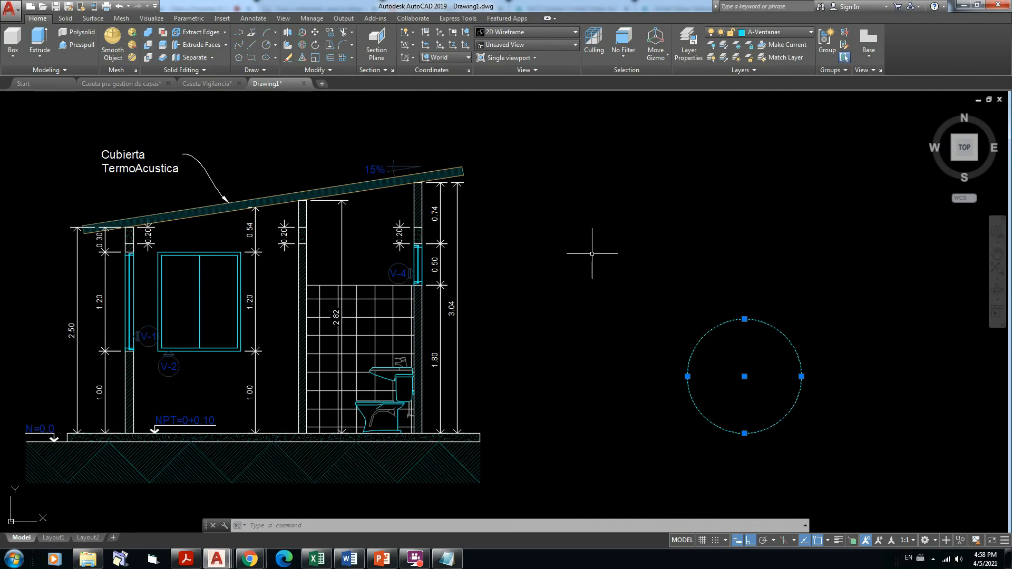
scroll(642, 220, "down", 4)
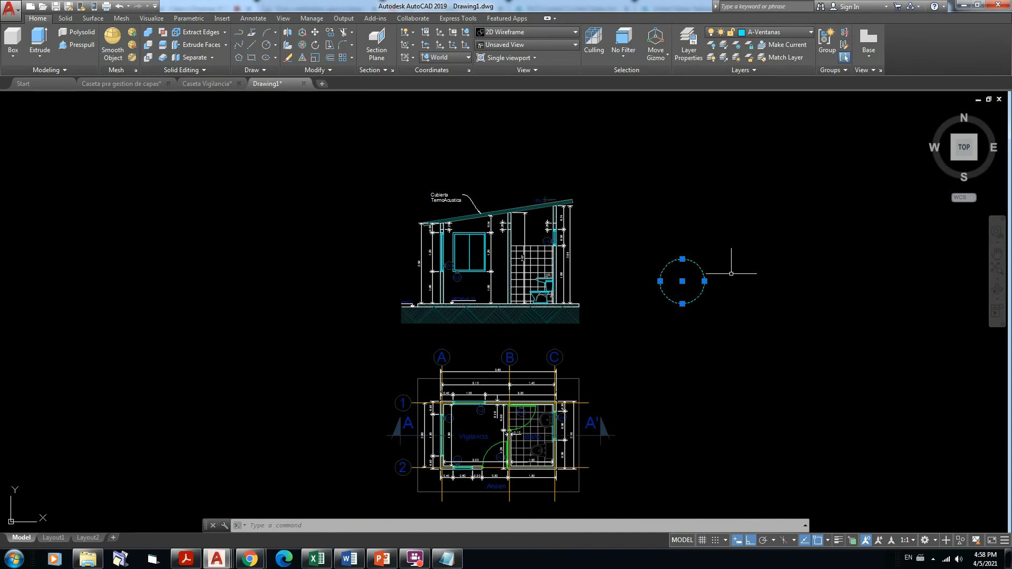
key("Escape")
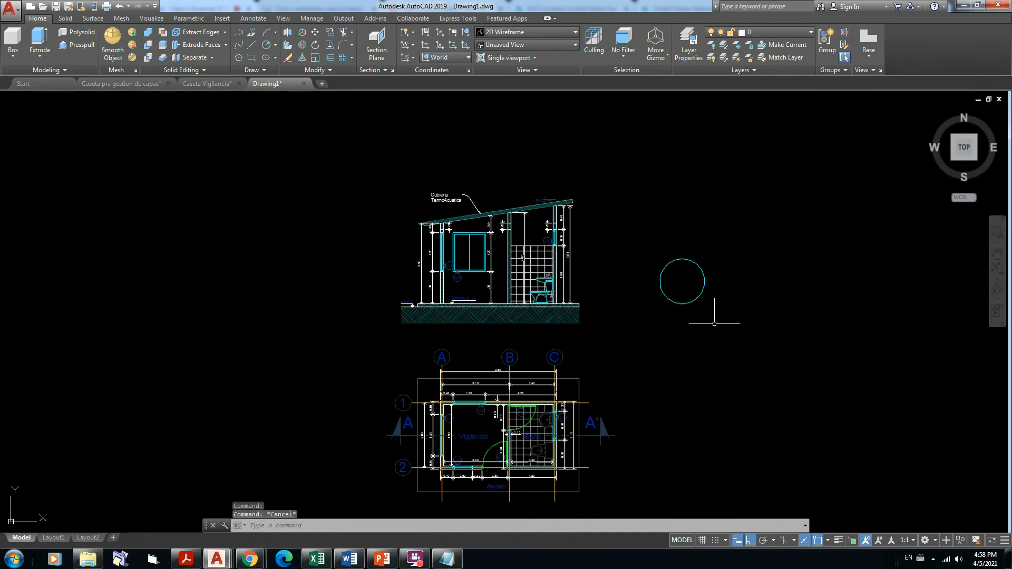
Erase the circle beside the section drawing.
left_click(739, 318)
left_click(637, 232)
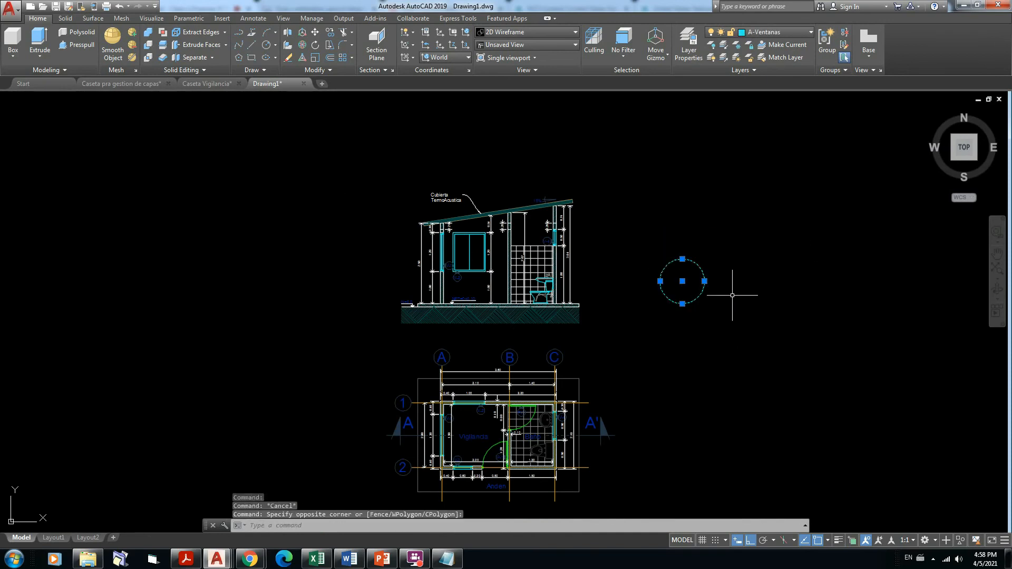
key("Delete")
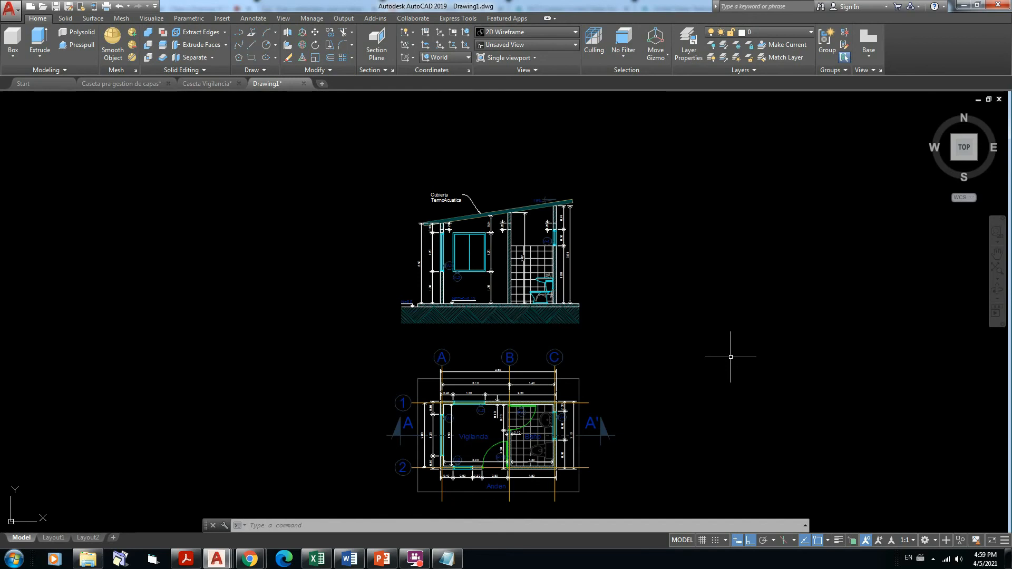
Expand the additional layer tools and keep them pinned open.
mouse_move(623, 350)
middle_mouse_down()
mouse_move(619, 289)
mouse_move(636, 320)
middle_mouse_up()
scroll(605, 266, "up", 2)
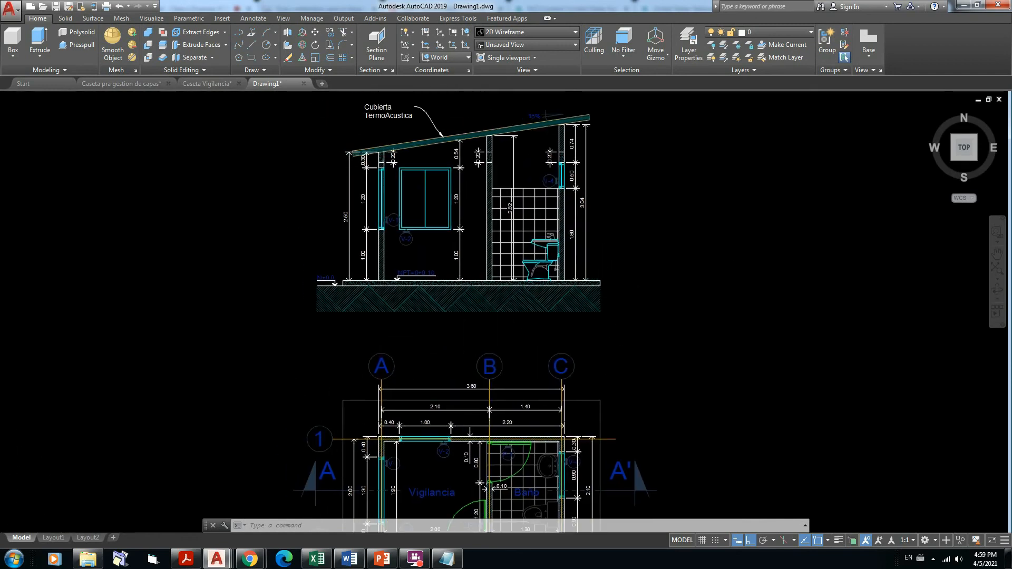
left_click(755, 69)
left_click(754, 70)
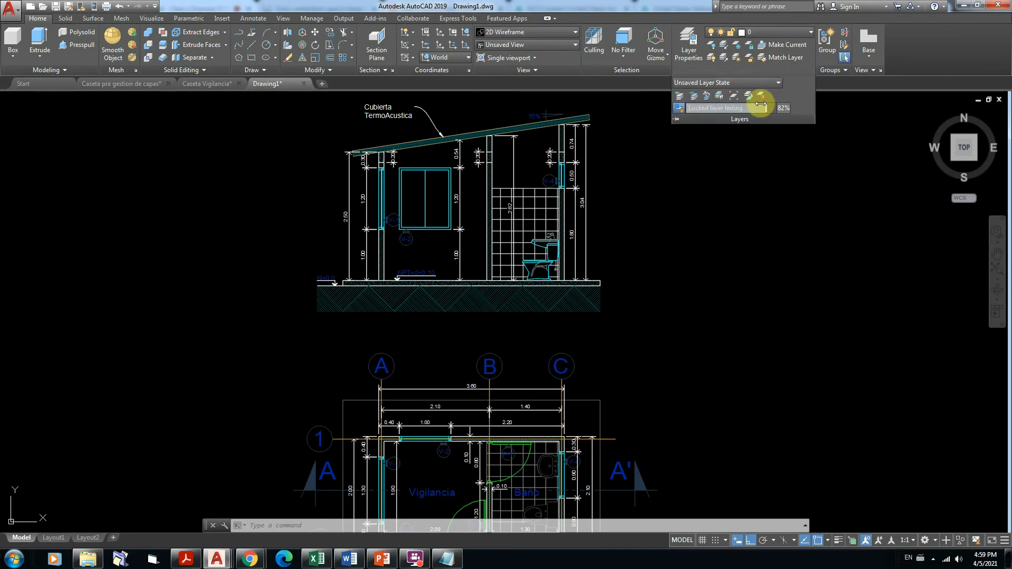
left_click(676, 120)
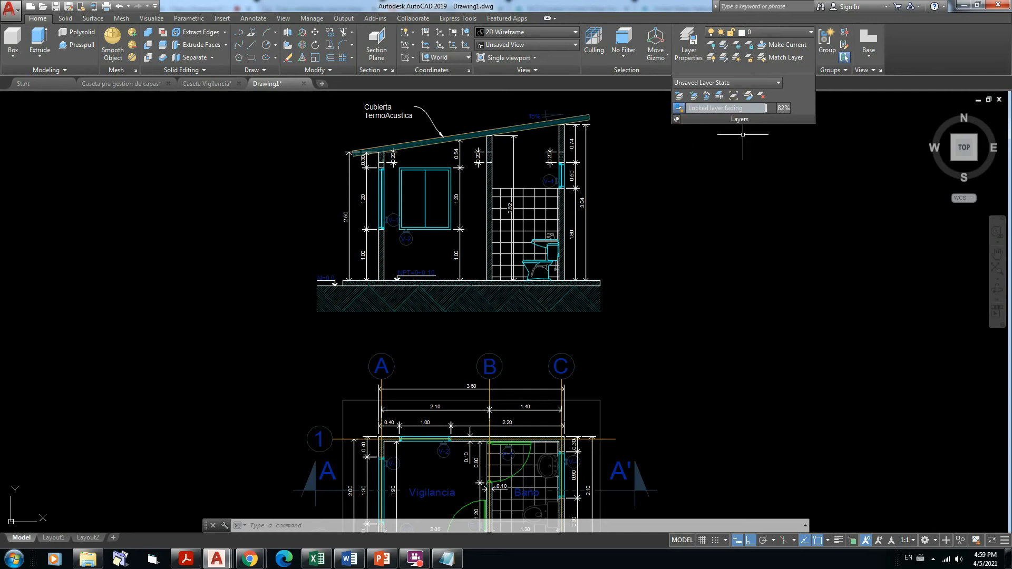
Review the history of commands available to undo, back to the earlier Layer command.
scroll(616, 176, "down", 4)
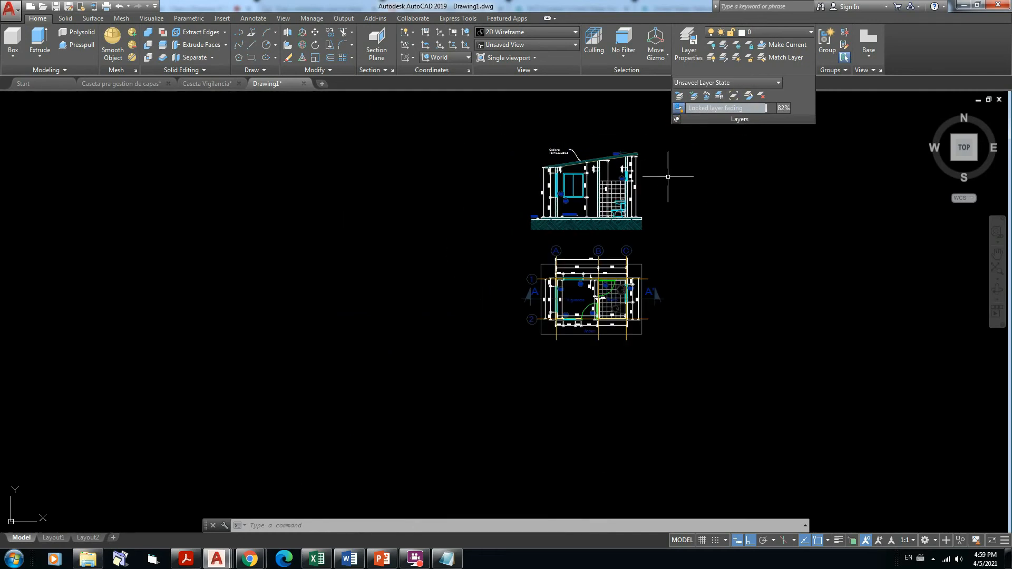
mouse_move(727, 198)
middle_mouse_down()
mouse_move(587, 223)
mouse_move(675, 163)
mouse_move(723, 204)
mouse_move(752, 181)
middle_mouse_up()
scroll(551, 201, "up", 4)
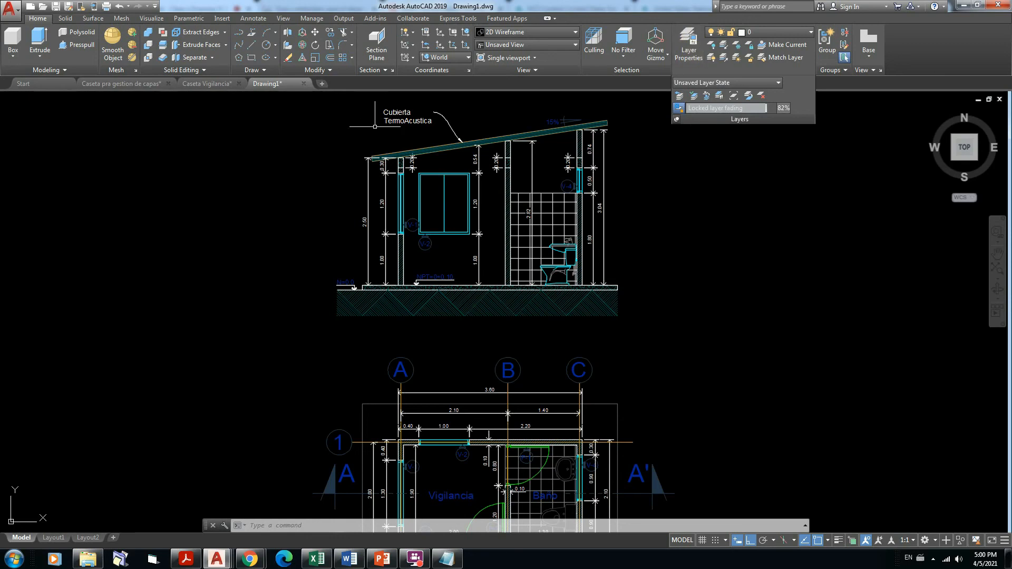
left_click(128, 7)
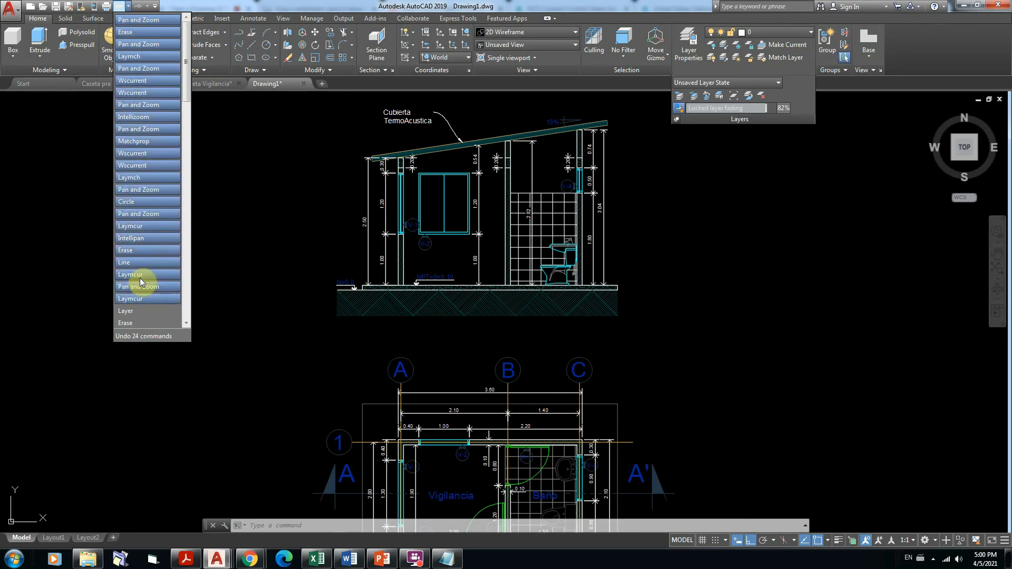
left_click(128, 8)
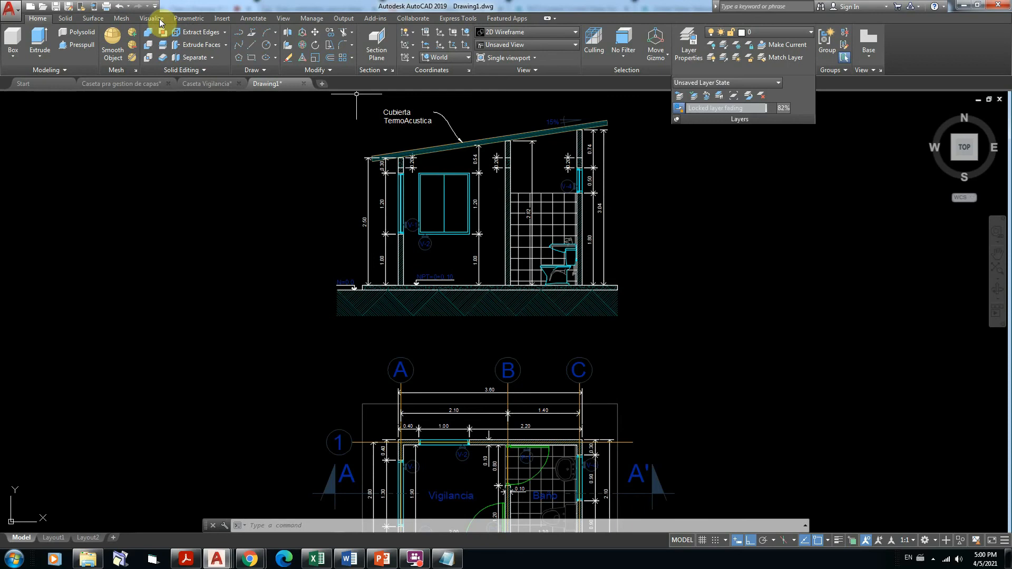
left_click(129, 7)
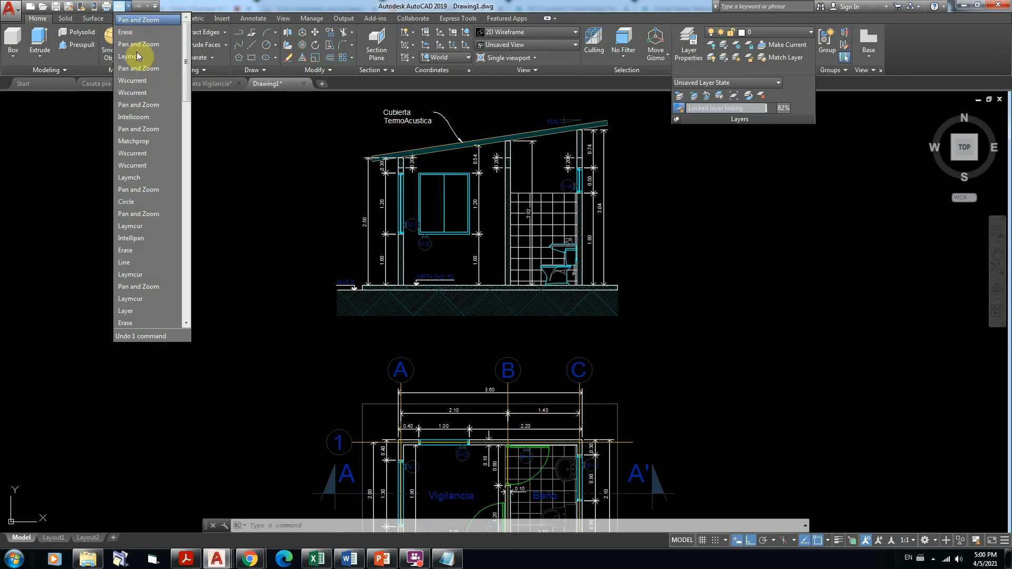
left_click(131, 312)
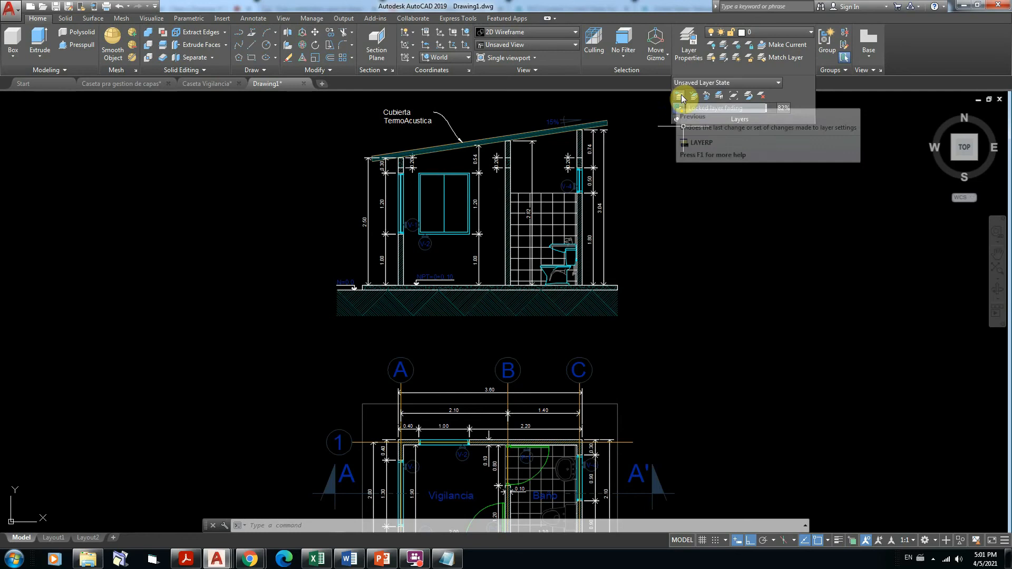
Open the layer properties manager and set the A-Achurado layer's color to 53 and lineweight to 0.30 mm.
left_click(689, 45)
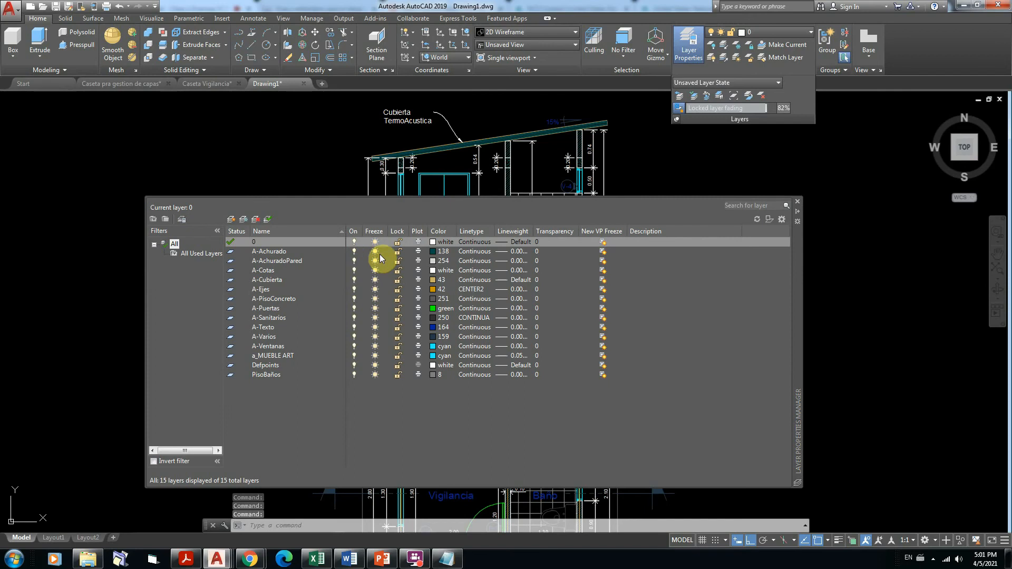
left_click(432, 250)
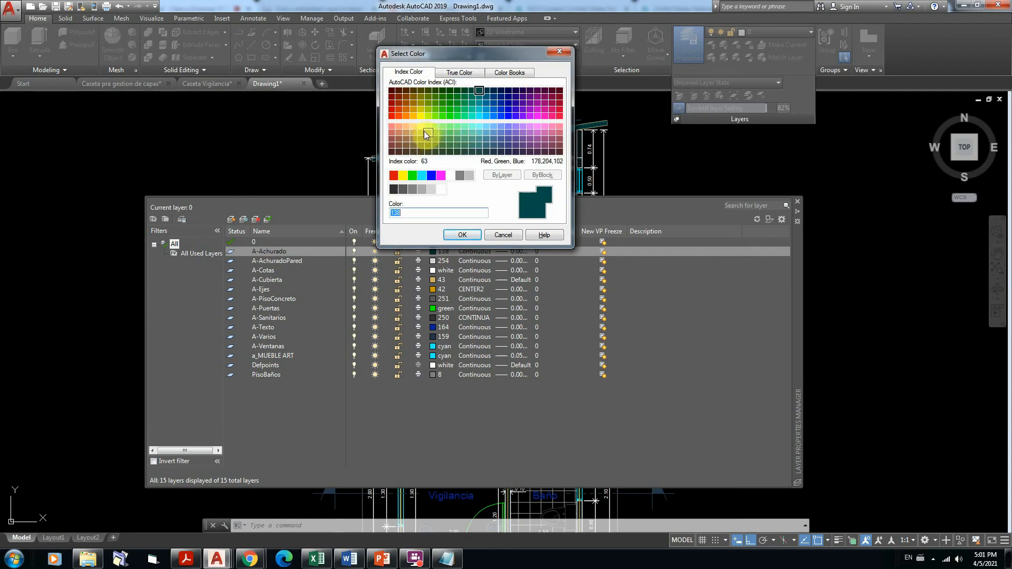
left_click(422, 130)
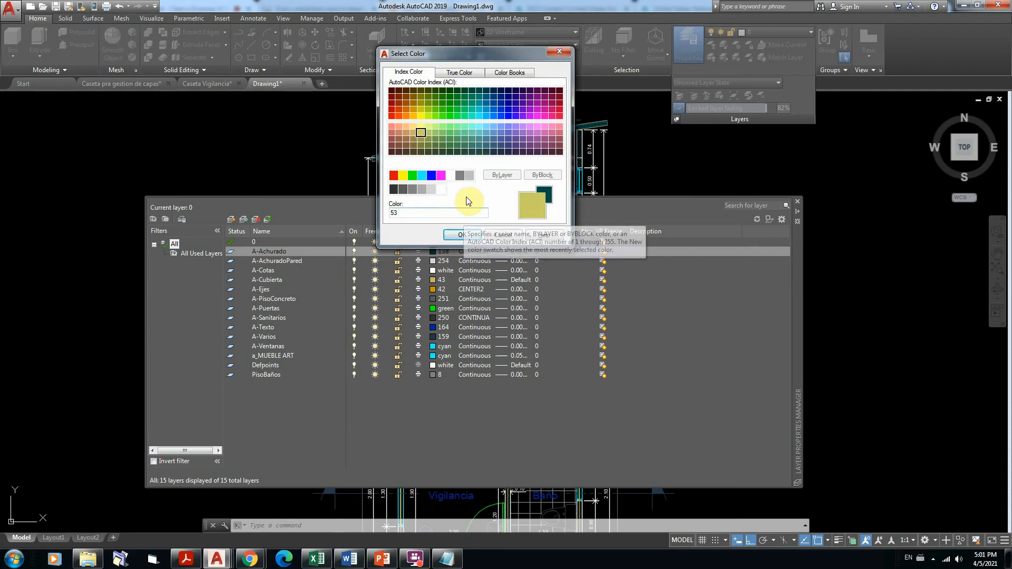
left_click(462, 235)
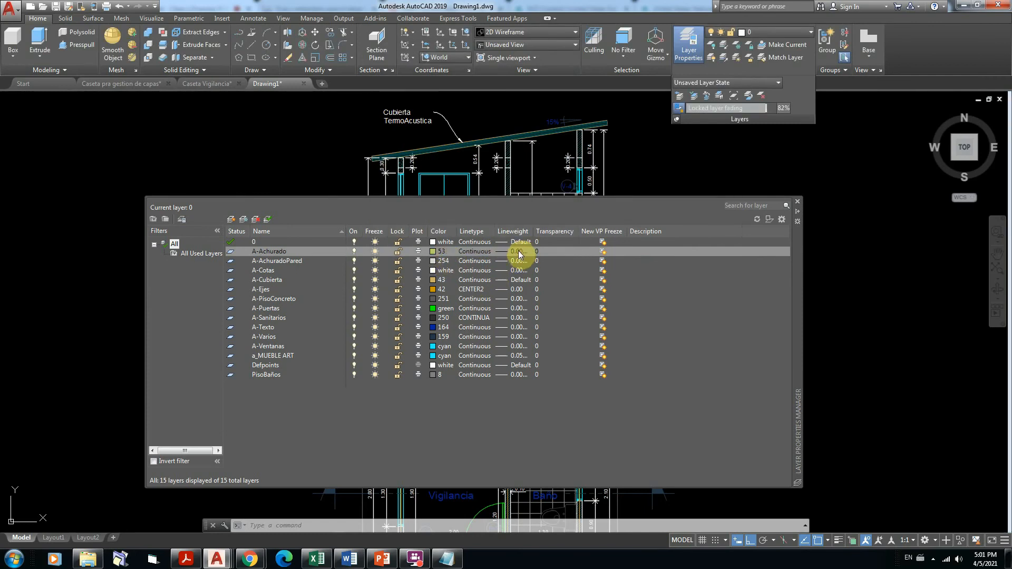
left_click(518, 251)
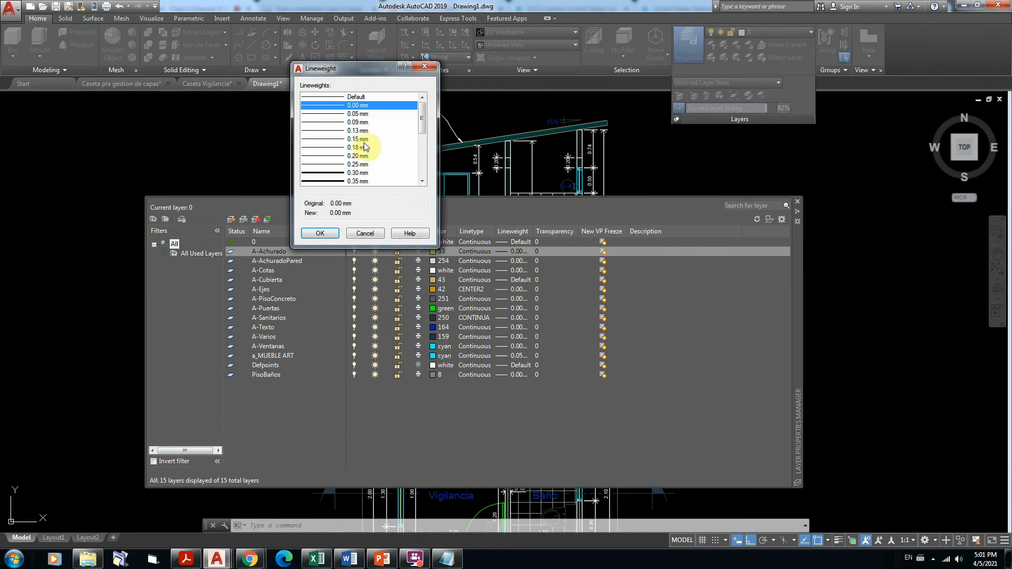
left_click(360, 173)
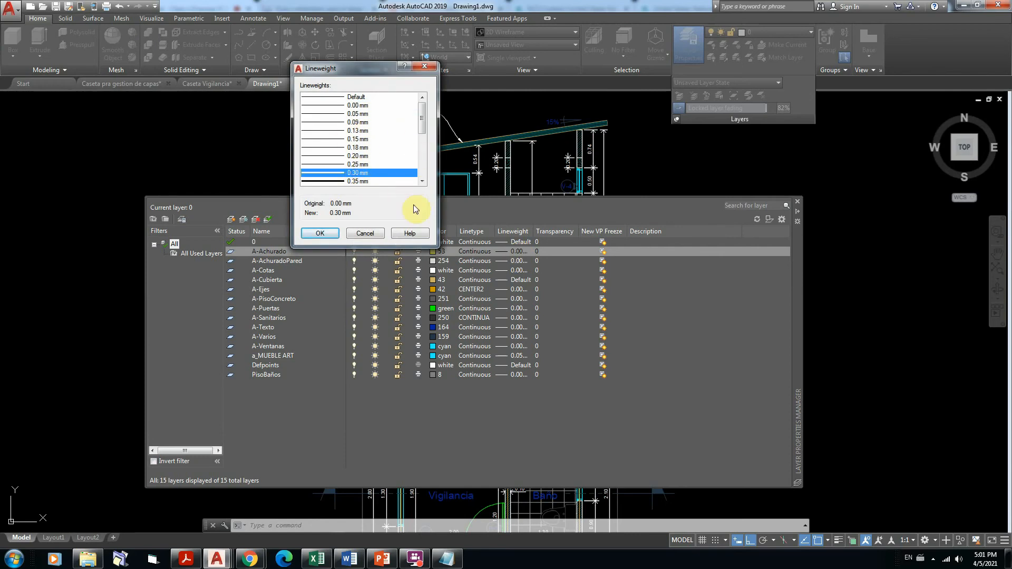
left_click(325, 234)
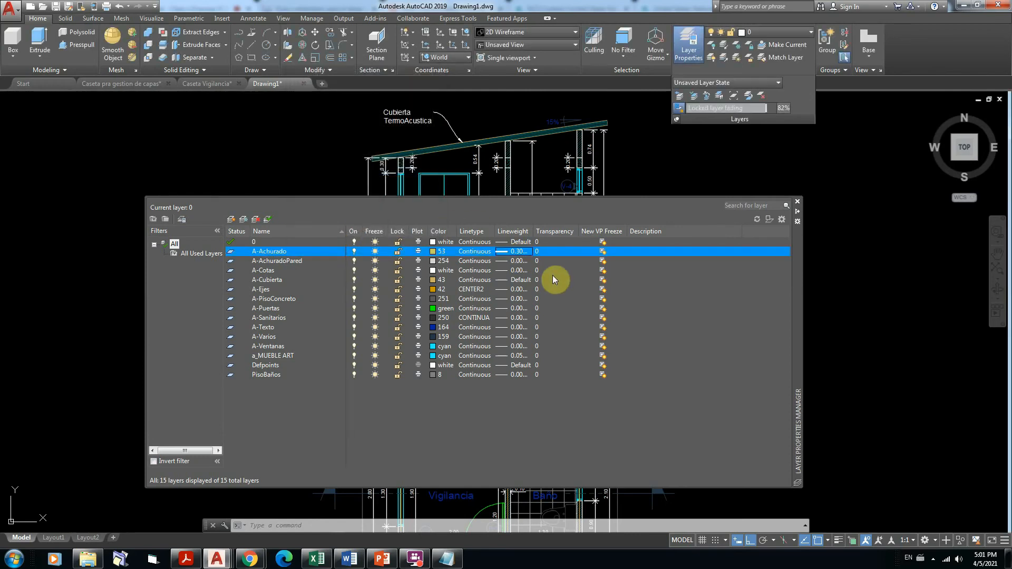
Set the A-PisoConcreto layer's color to red.
left_click(271, 299)
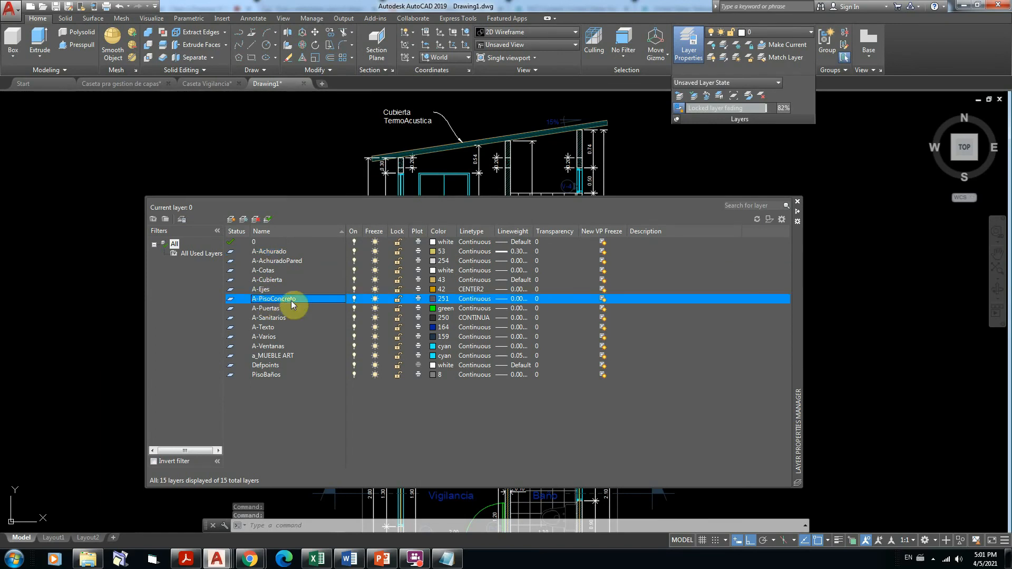
left_click(433, 299)
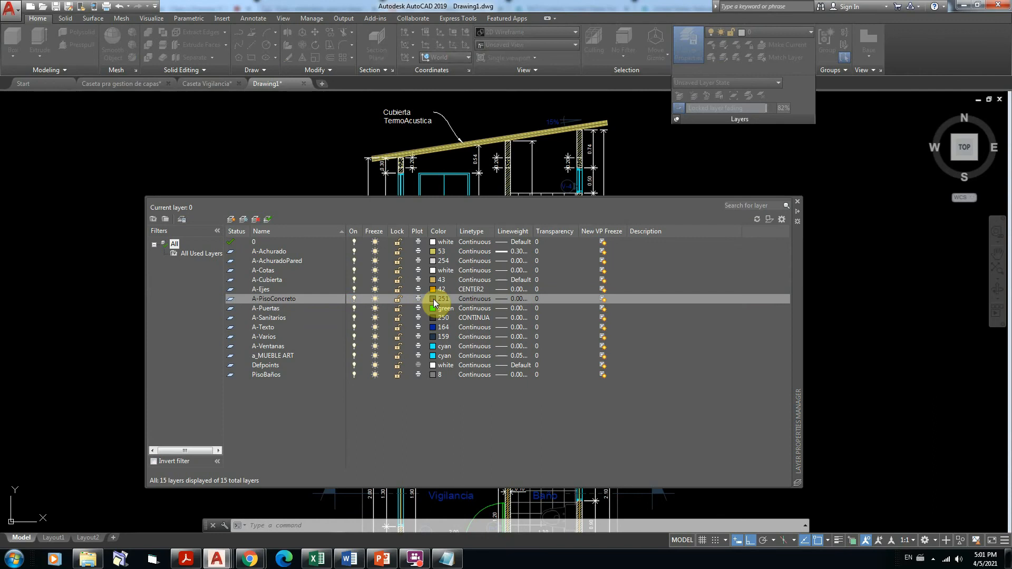
left_click(397, 176)
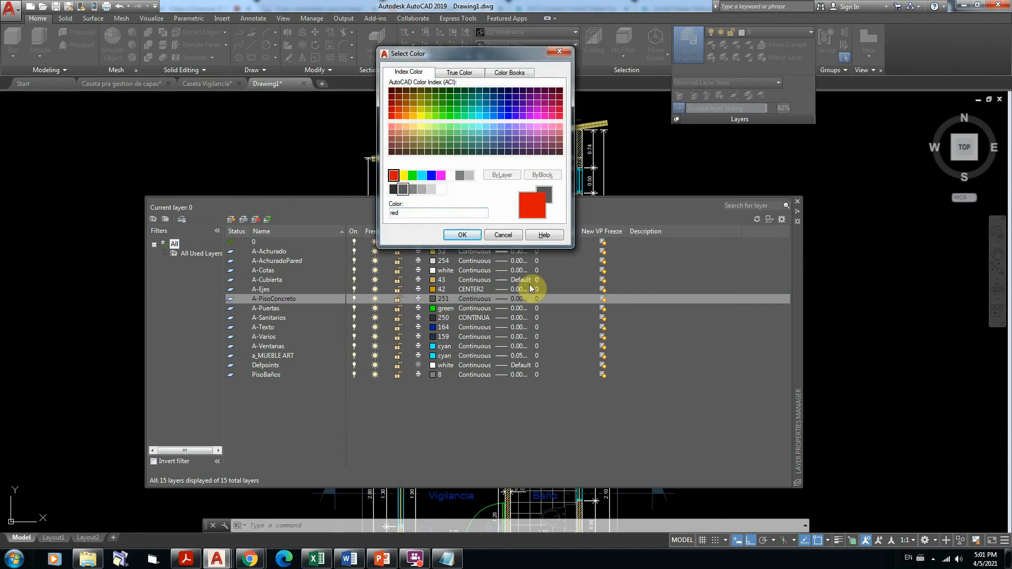
left_click(472, 235)
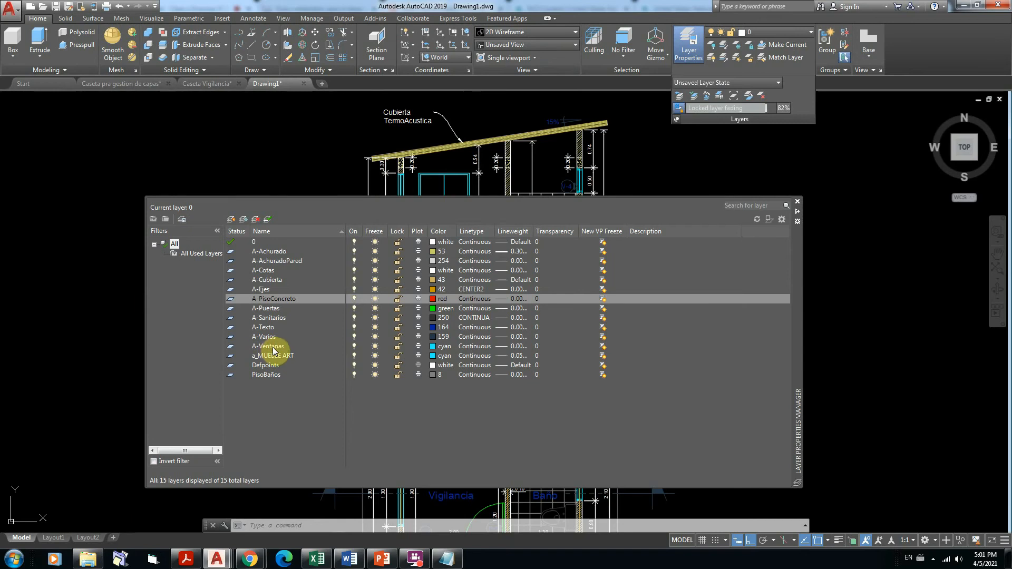
Set the A-Ventanas layer's color to 141 and check the list of commands available to undo.
left_click(272, 347)
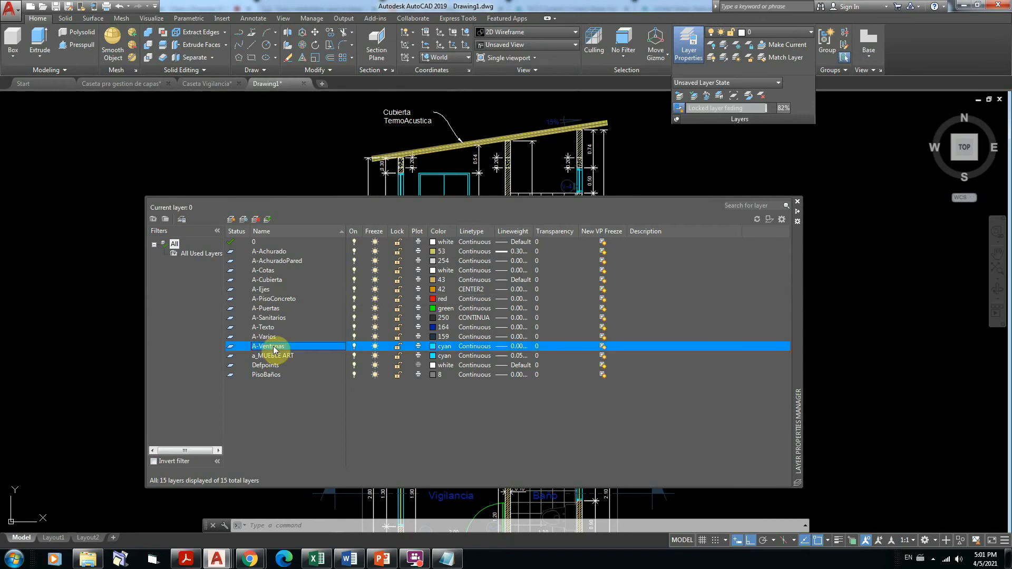
left_click(432, 347)
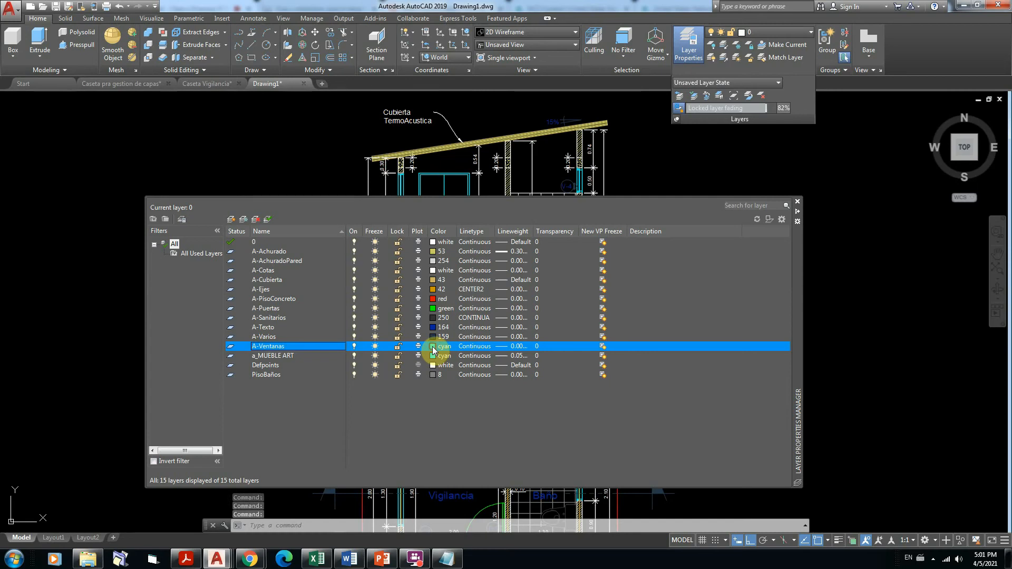
left_click(432, 348)
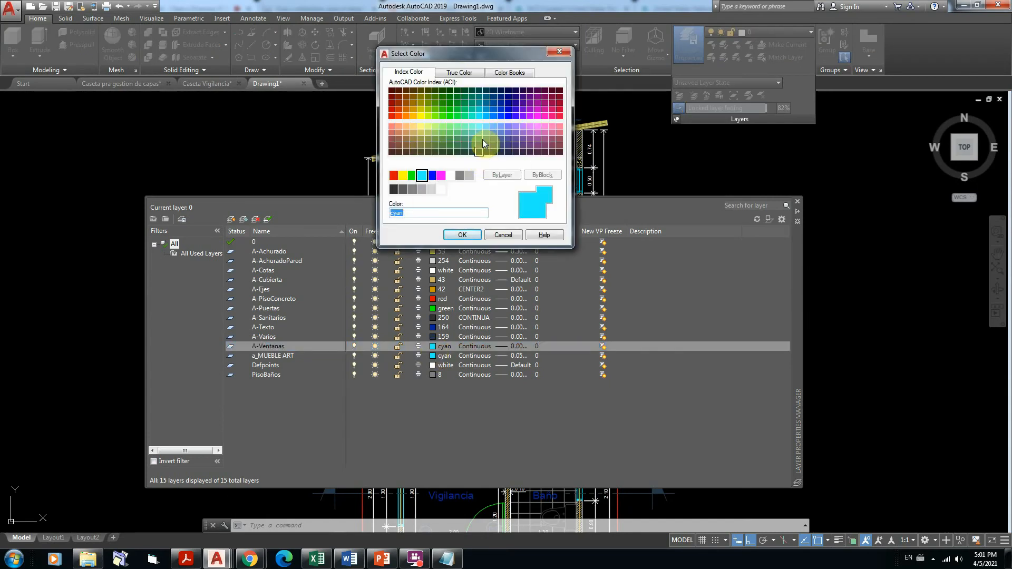
left_click(485, 126)
left_click(473, 237)
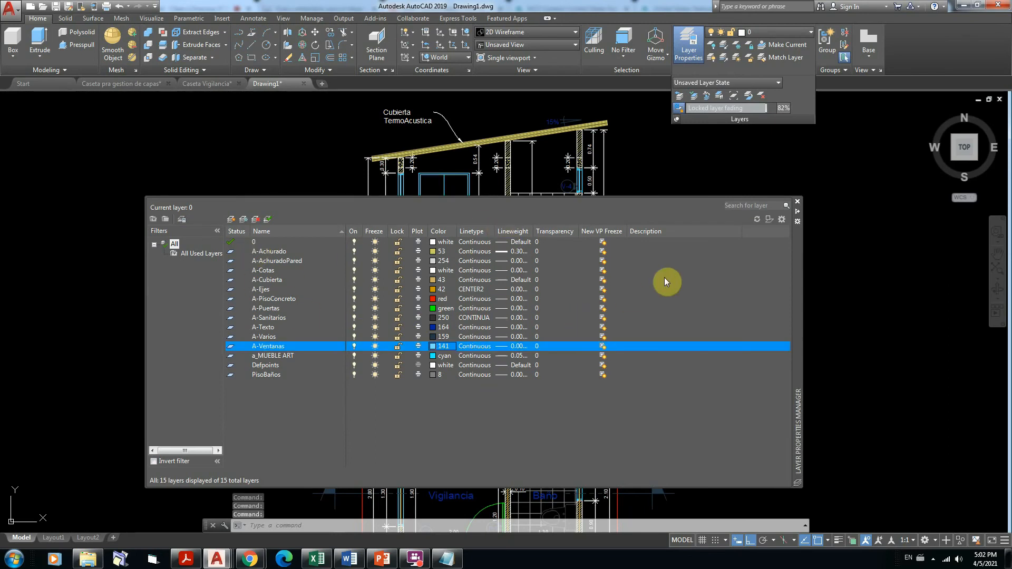
left_click(832, 252)
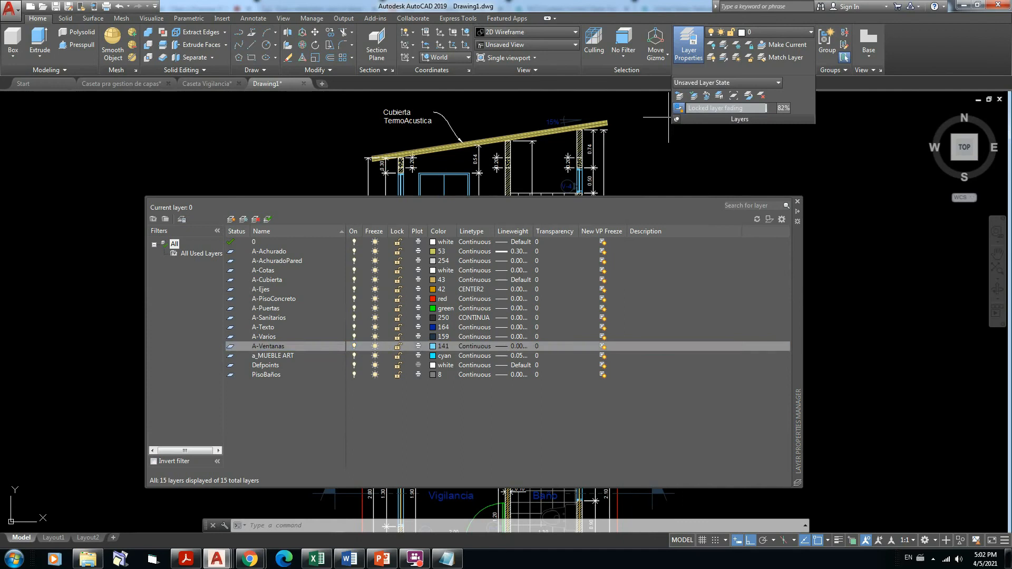
left_click(834, 208)
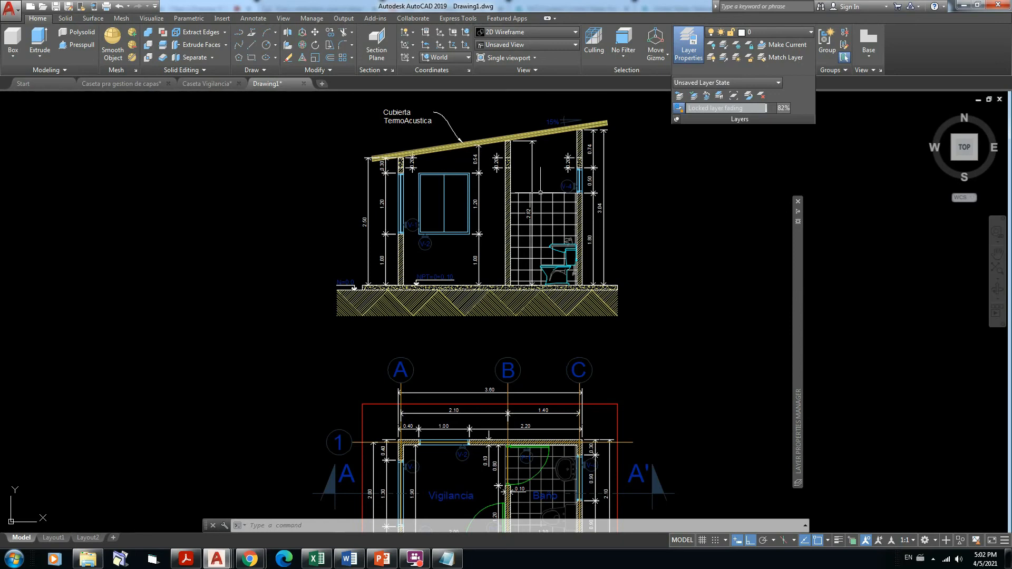
left_click(129, 7)
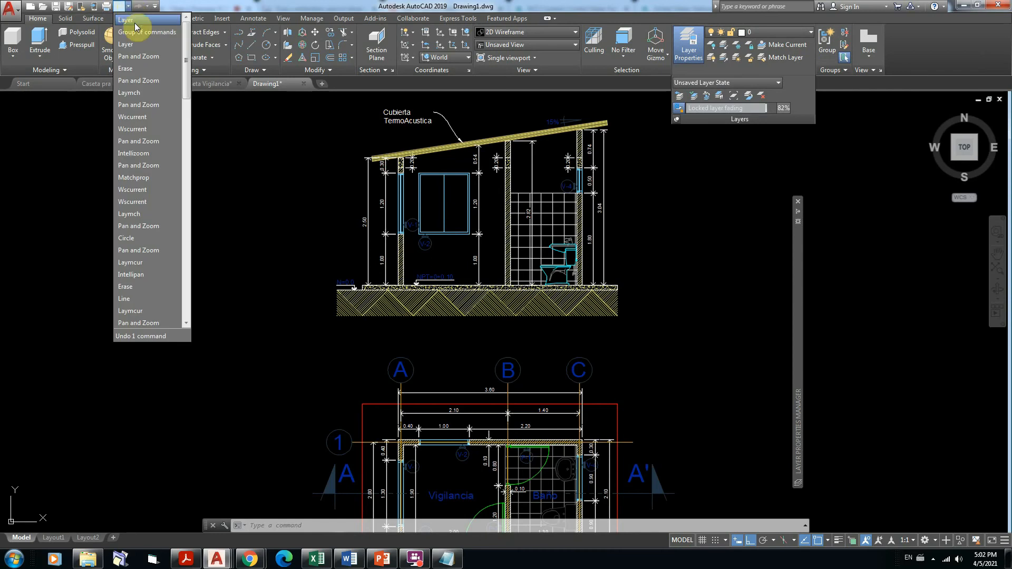
left_click(183, 6)
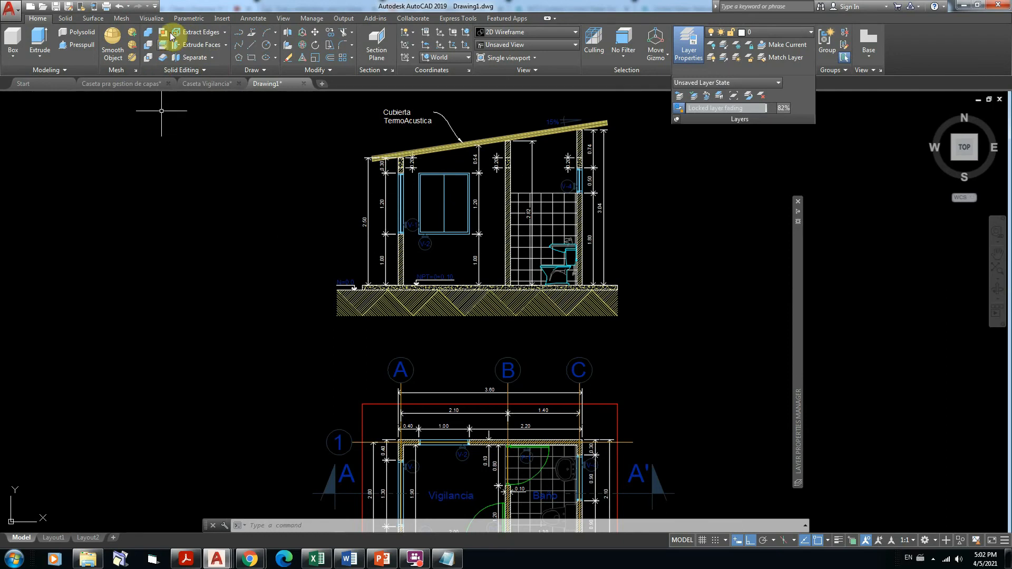
Draw a circle with a radius of about 1.25 beside the section view, to the left of the guardhouse.
left_click(263, 46)
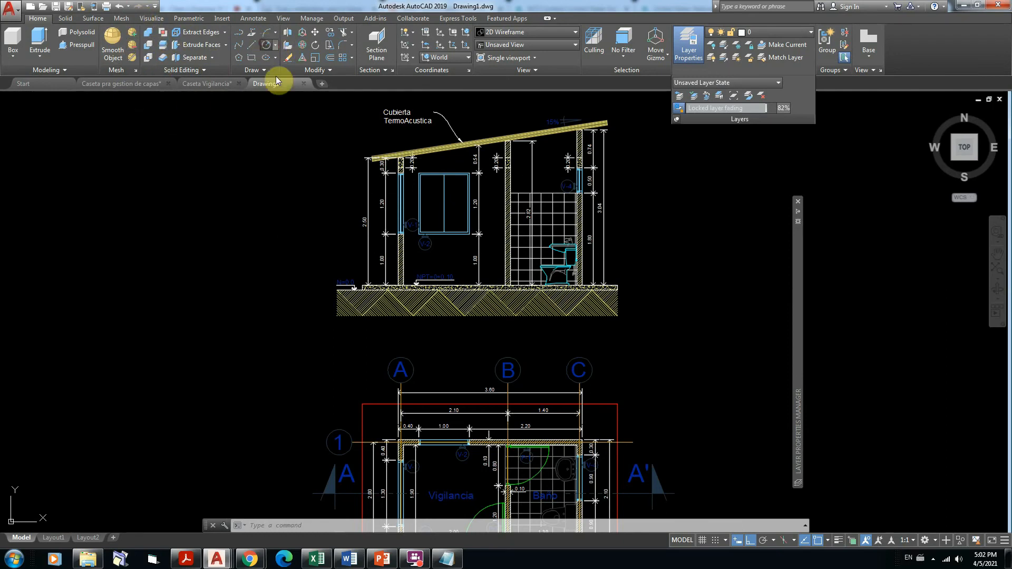
left_click(210, 155)
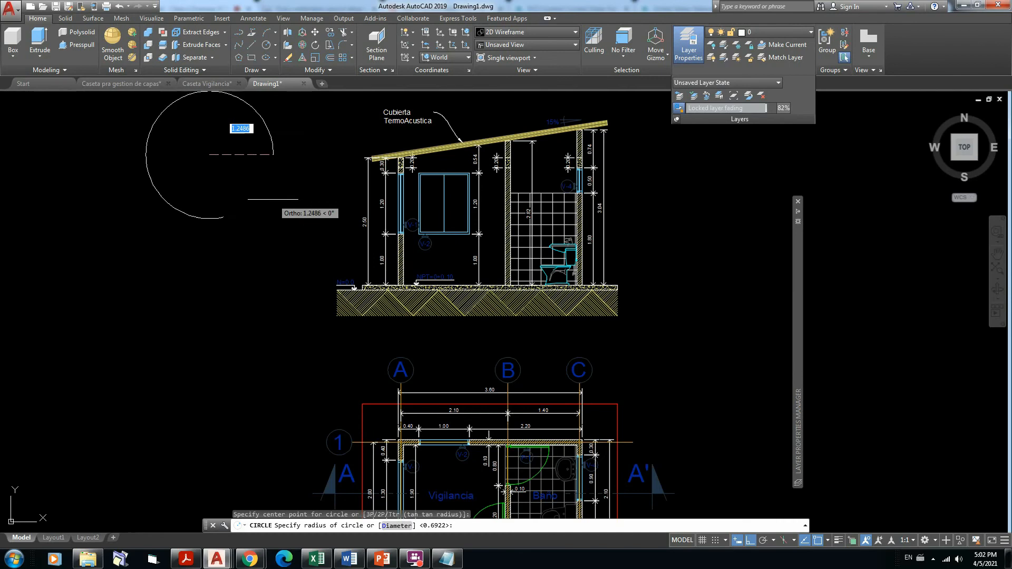
left_click(259, 196)
Draw connected lines from the circle's top quadrant to its center, right quadrant, bottom quadrant, back to the center and out to the left edge.
left_click(253, 46)
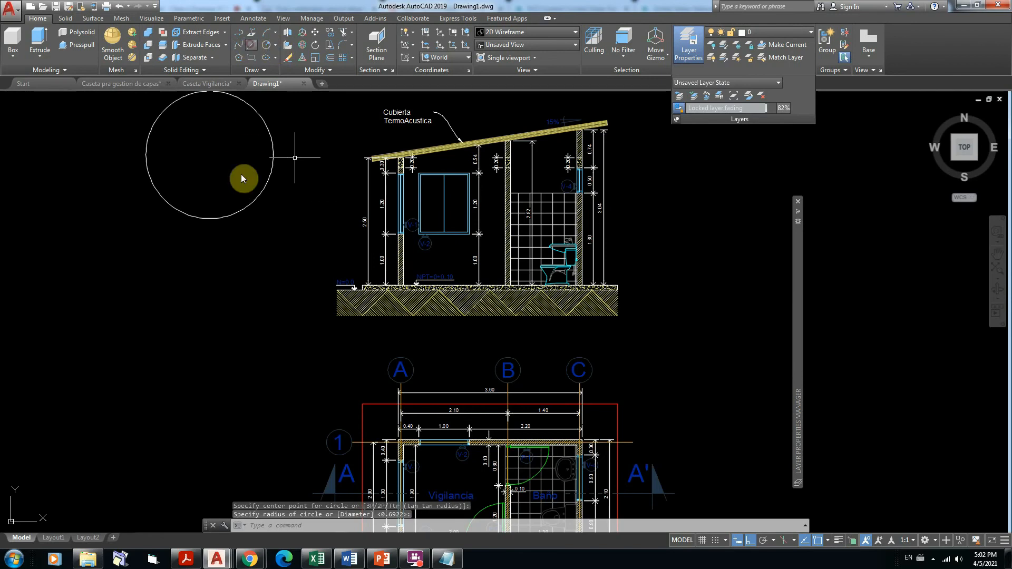
middle_click_drag(205, 172, 230, 254)
middle_click_drag(220, 214, 220, 211)
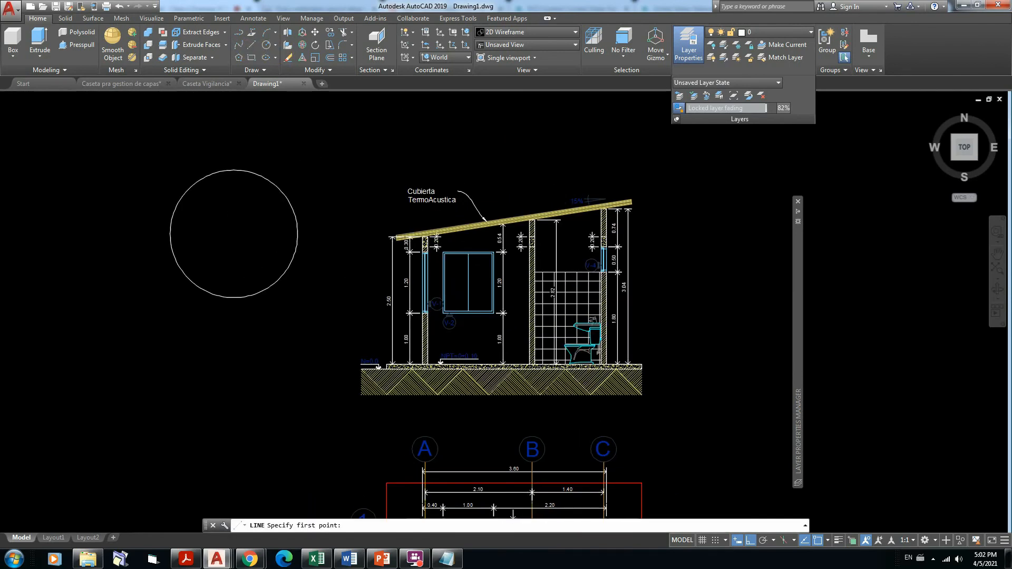
left_click(234, 170)
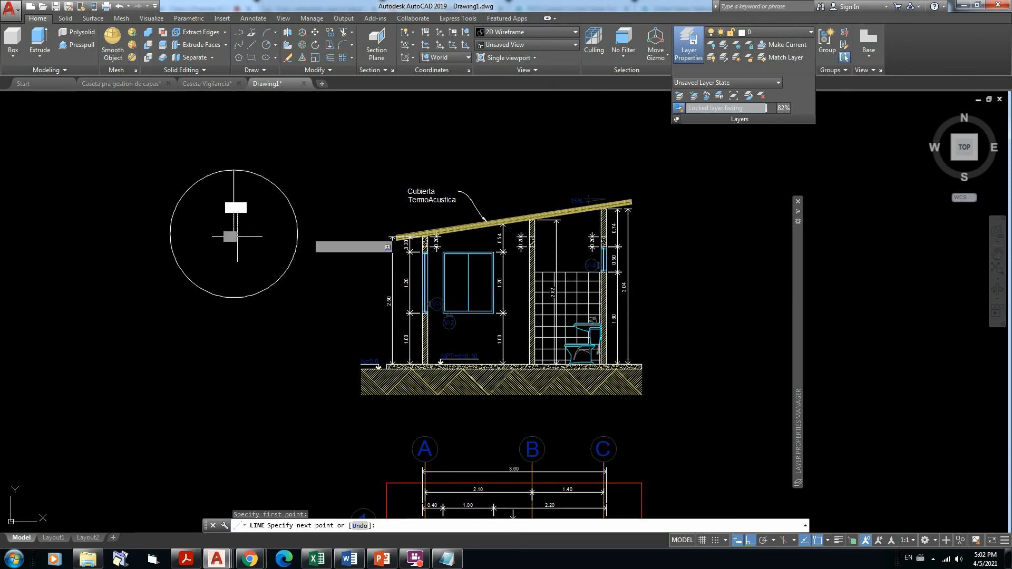
left_click(234, 234)
left_click(298, 233)
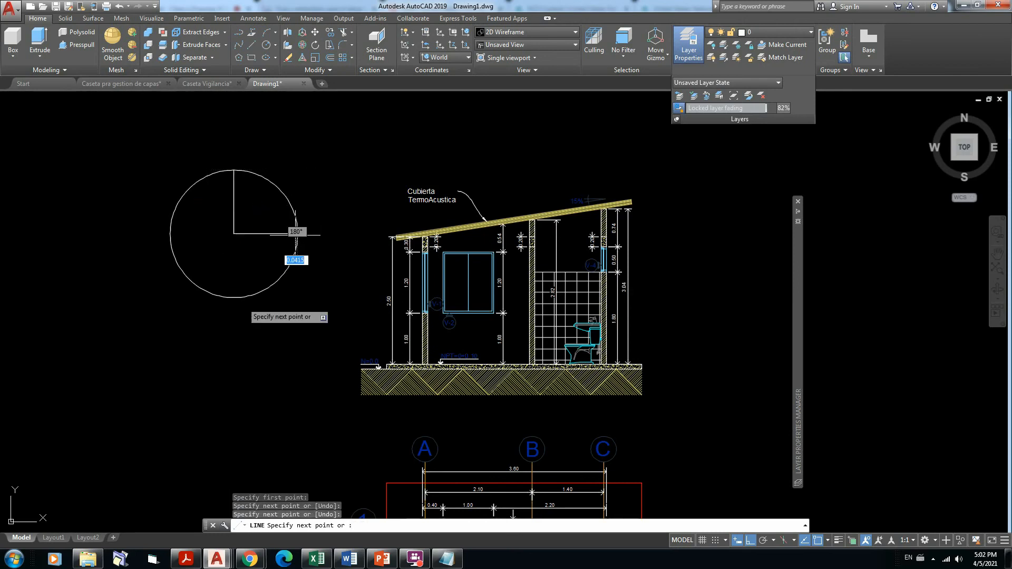
left_click(234, 296)
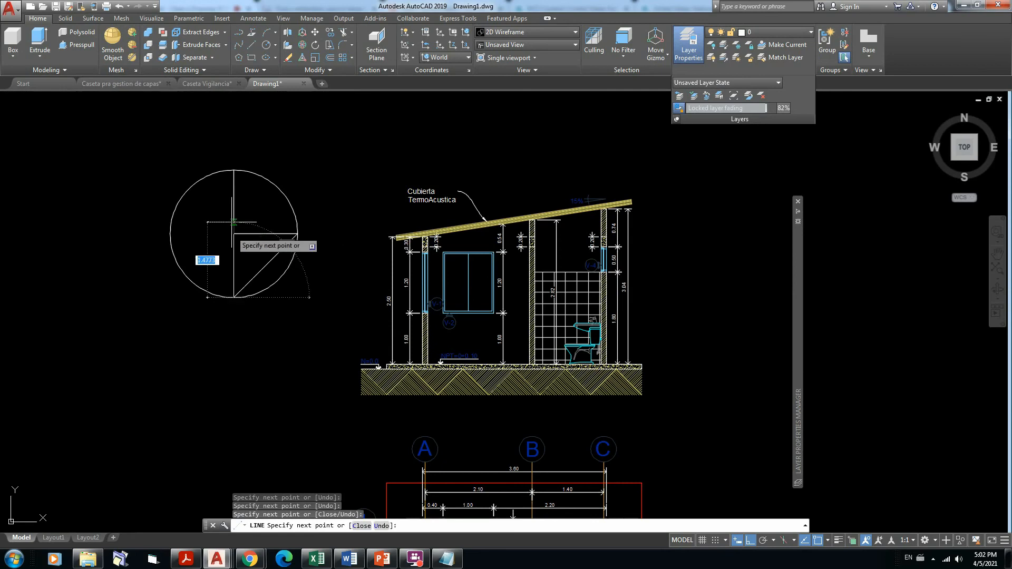
left_click(233, 233)
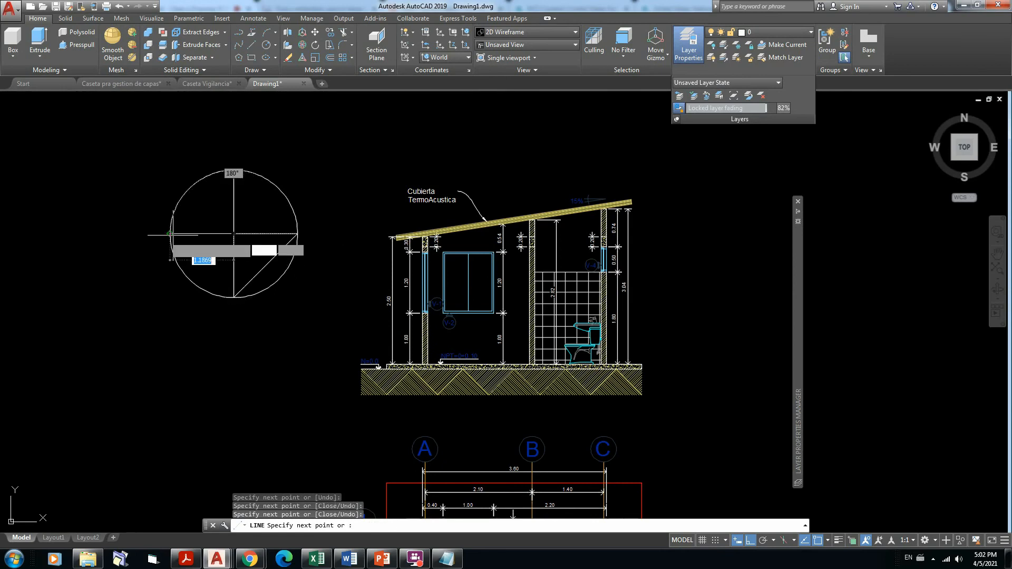
left_click(171, 235)
key("Escape")
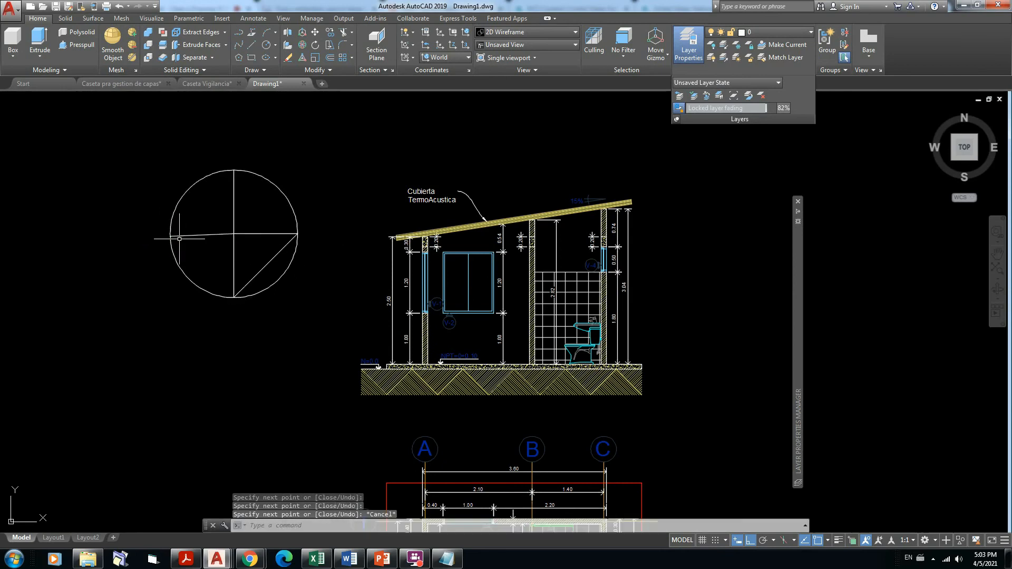
Erase the diagonal line joining the circle's right and bottom quadrants.
left_click(269, 261)
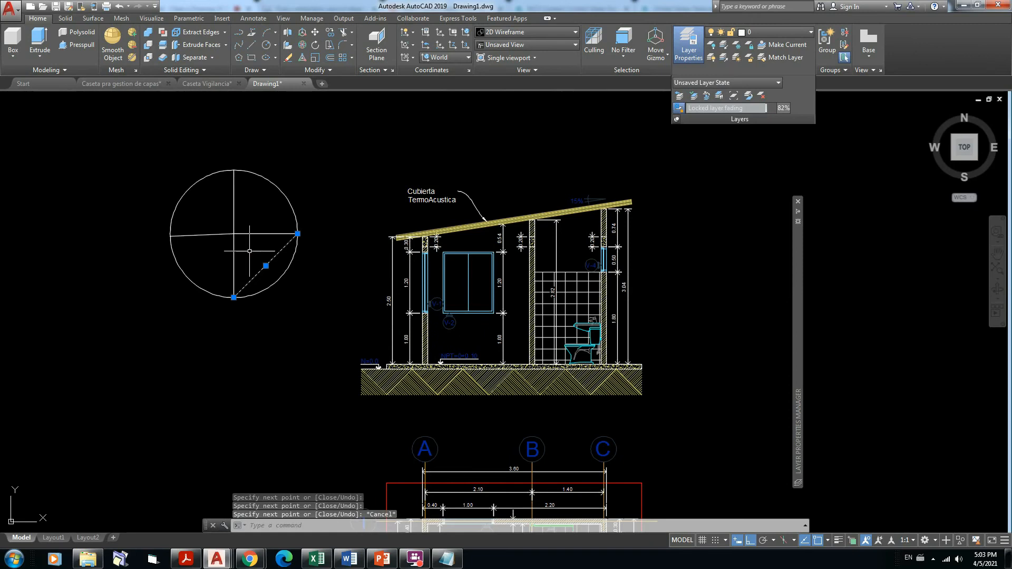
left_click(252, 251)
left_click(268, 245)
key("Delete")
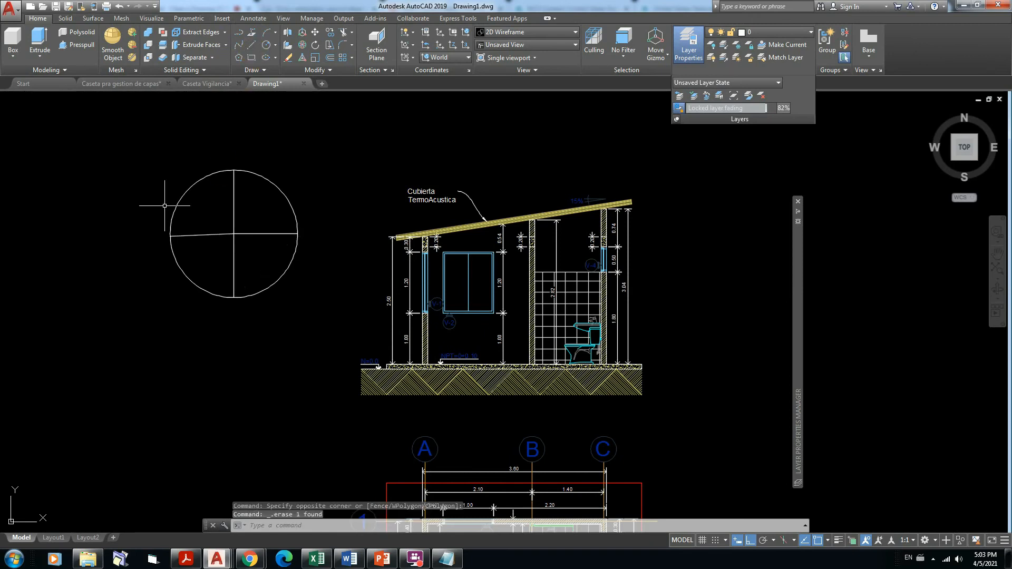
Draw a closed diamond inside the circle through its top and bottom quadrants and the midpoints of the two horizontal radii.
type("l")
key("Return")
left_click(202, 234)
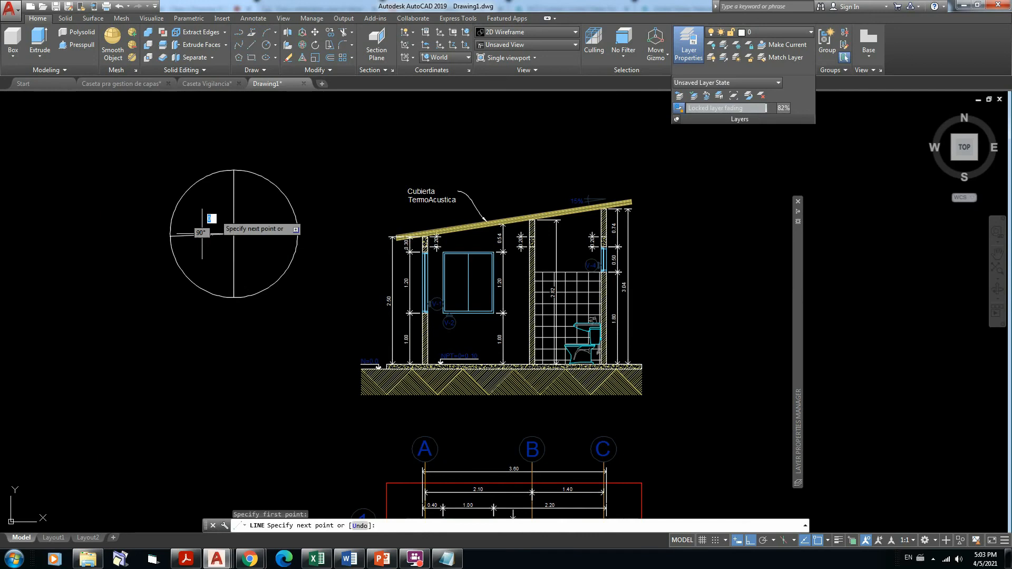
left_click(233, 233)
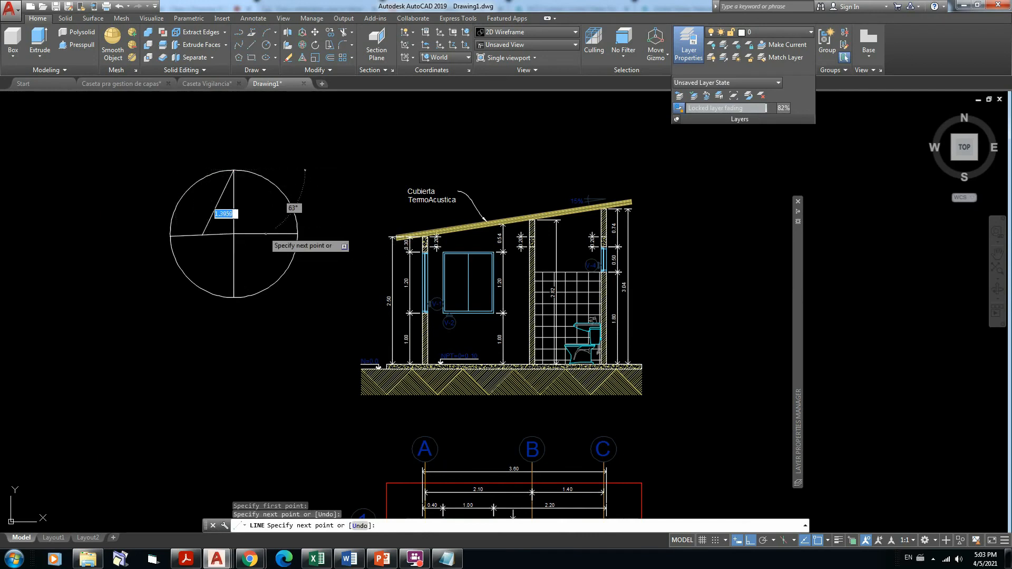
left_click(265, 234)
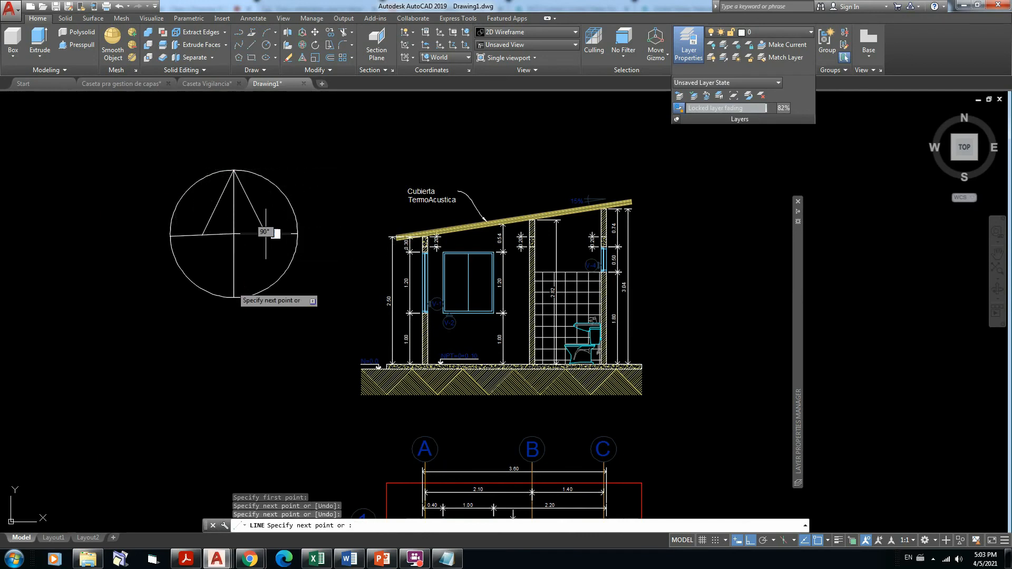
left_click(232, 296)
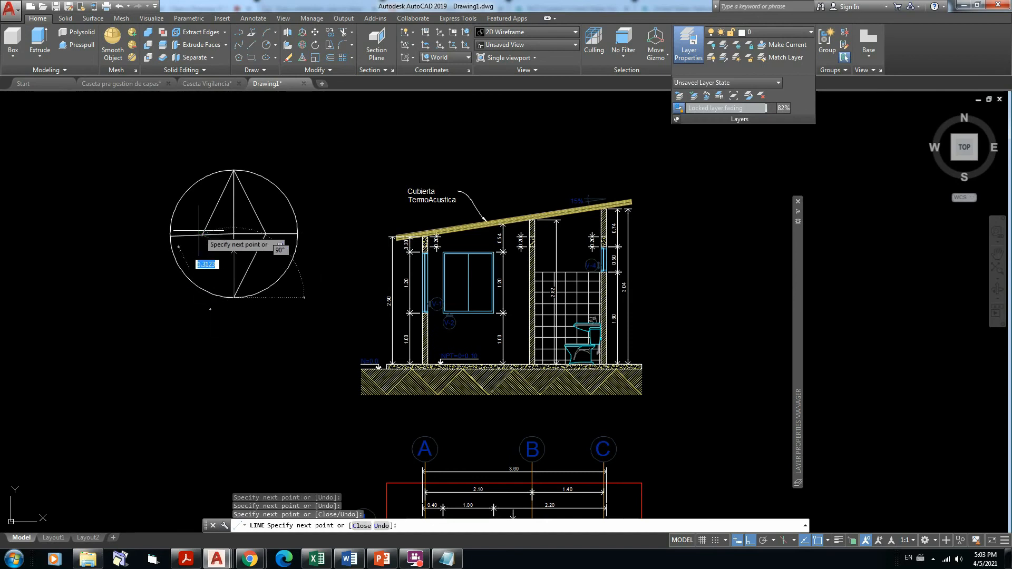
left_click(203, 235)
key("Escape")
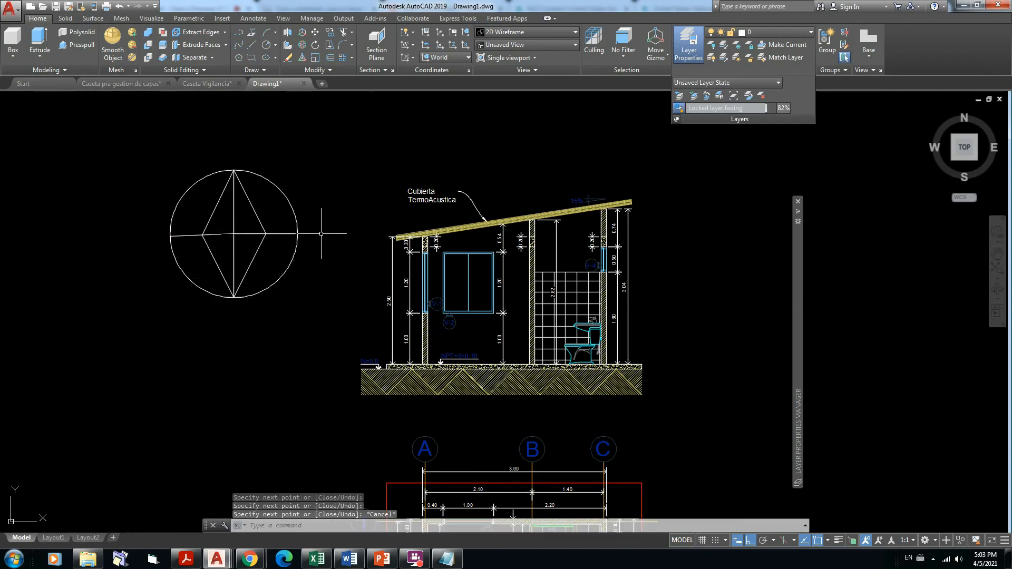
Review the undo history past the recent Line and Erase commands without undoing anything.
middle_click_drag(390, 229, 362, 231)
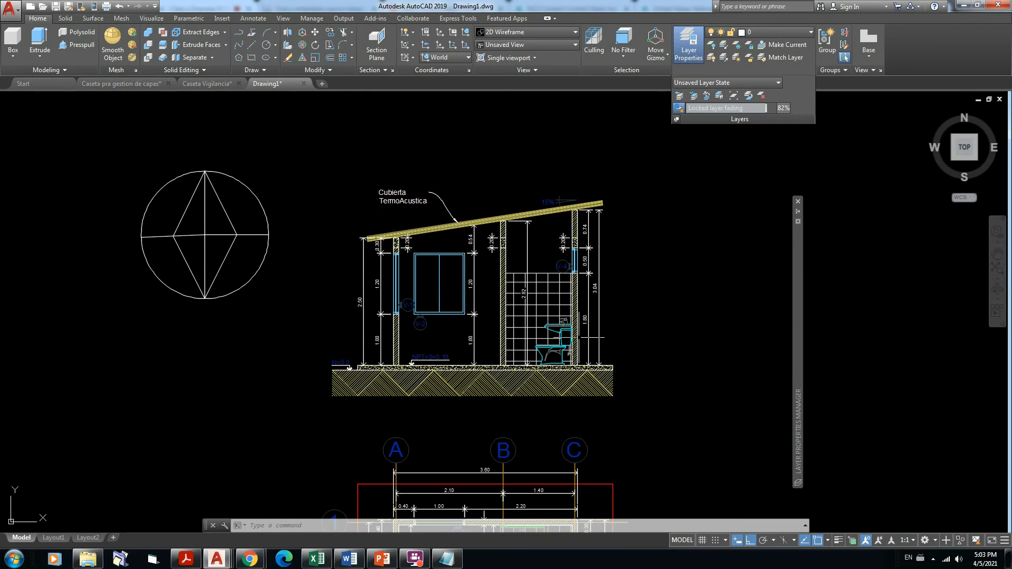
left_click(129, 7)
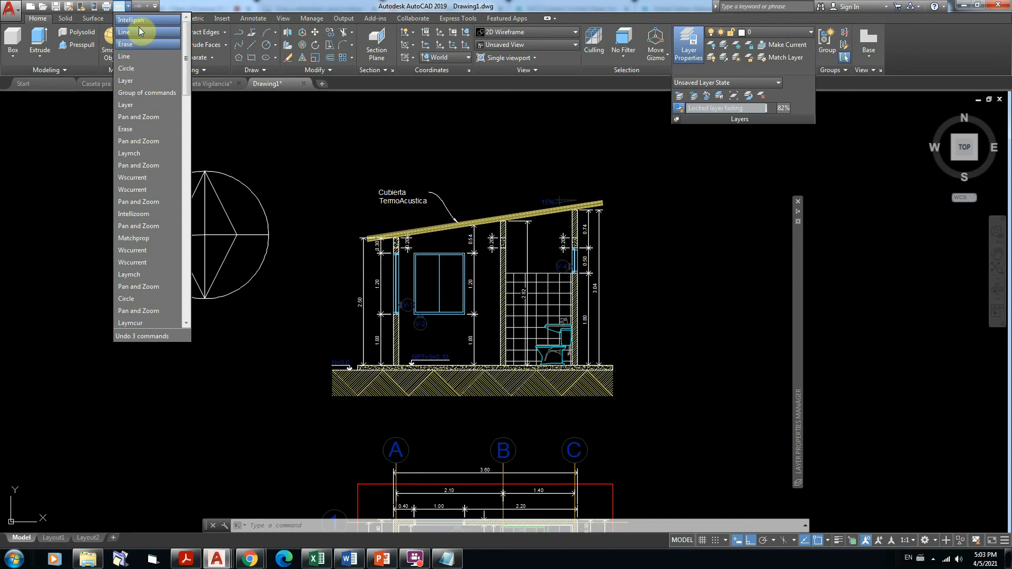
left_click(289, 183)
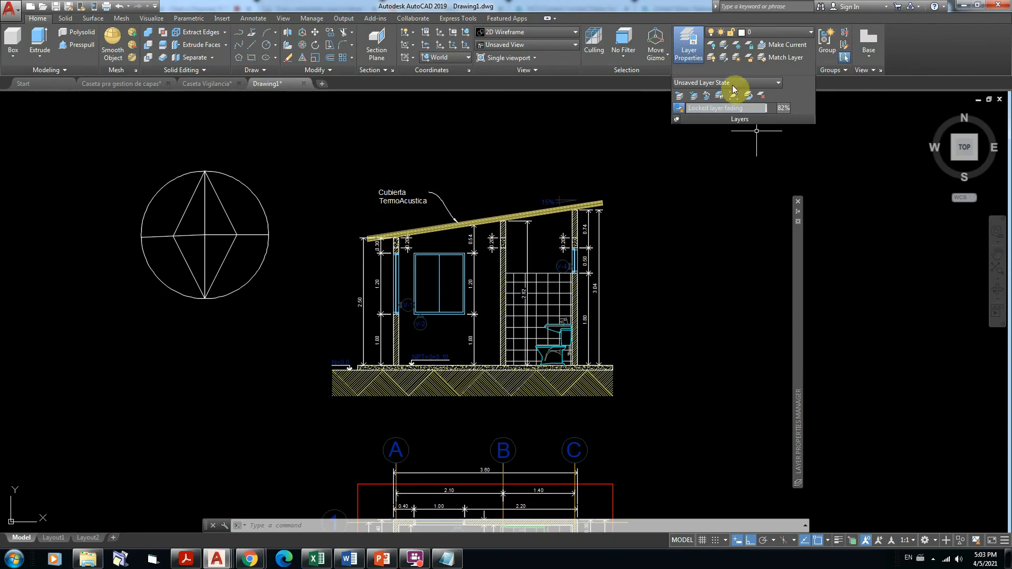
Apply Layer Previous four times to roll back the layer color and lineweight changes and make A-Ventanas the current layer again.
left_click(679, 97)
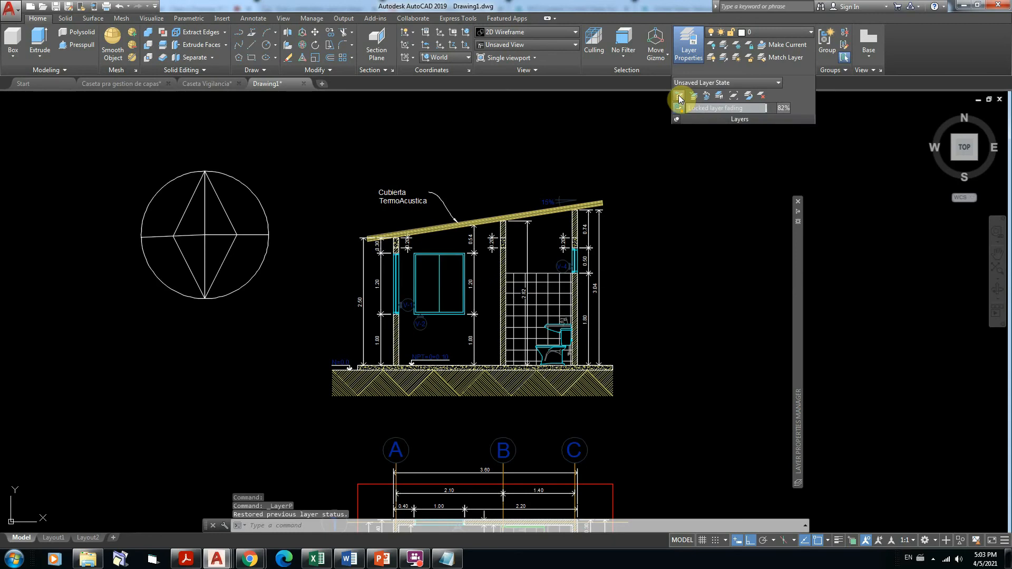
left_click(678, 97)
left_click(679, 97)
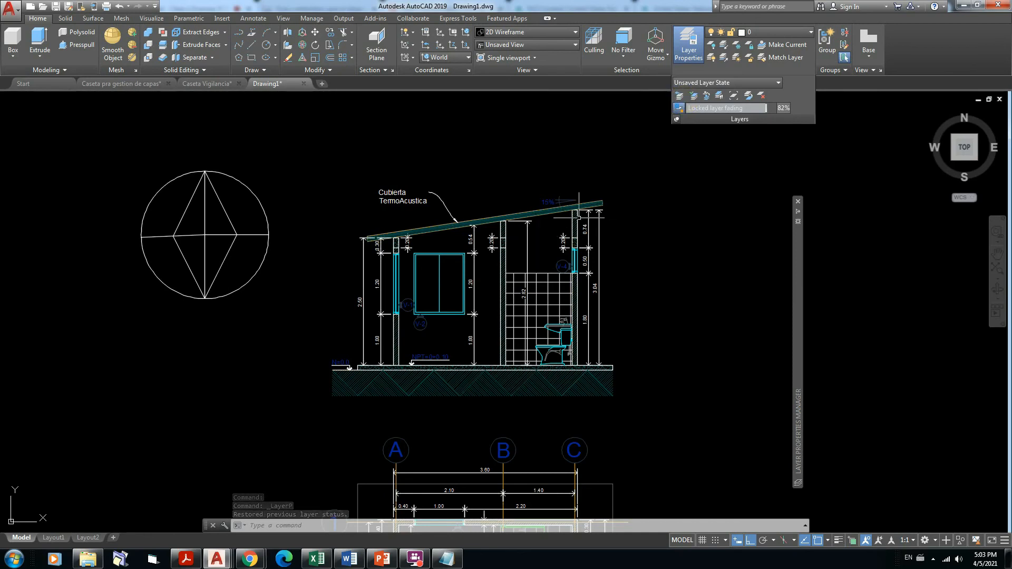
left_click(679, 97)
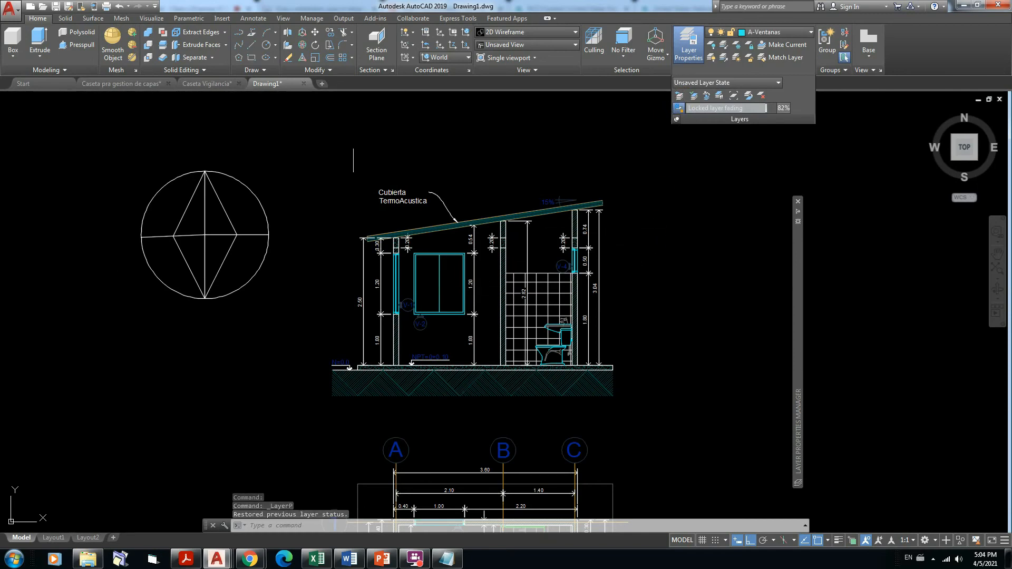
Change the circle to the current layer, A-Ventanas.
mouse_move(797, 269)
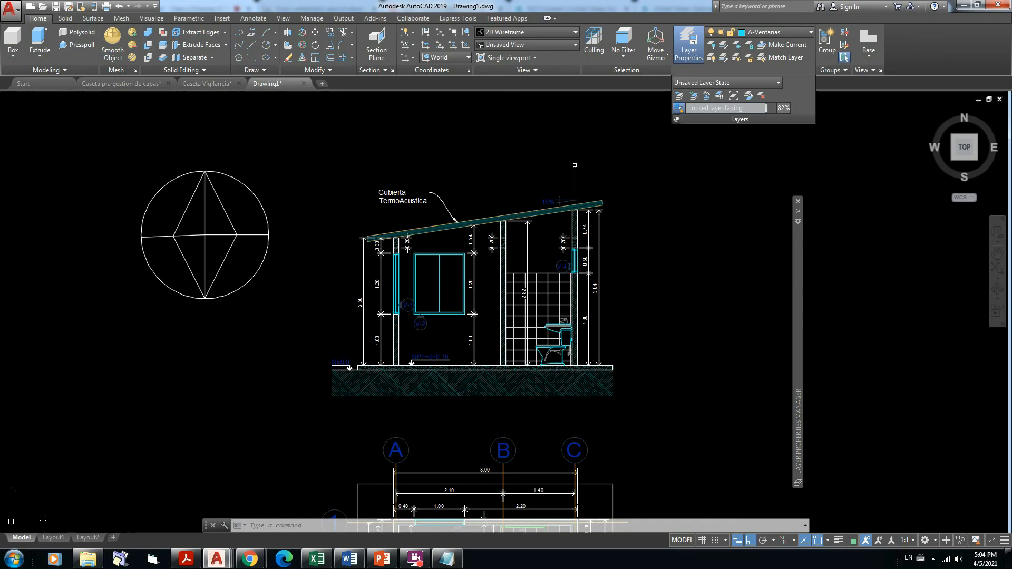
left_click(574, 165)
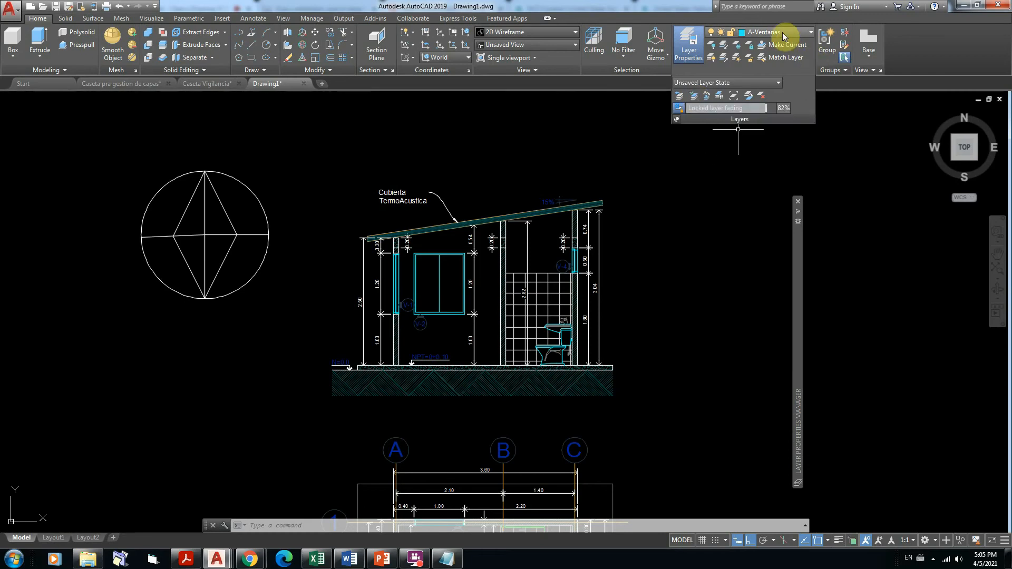
left_click(694, 97)
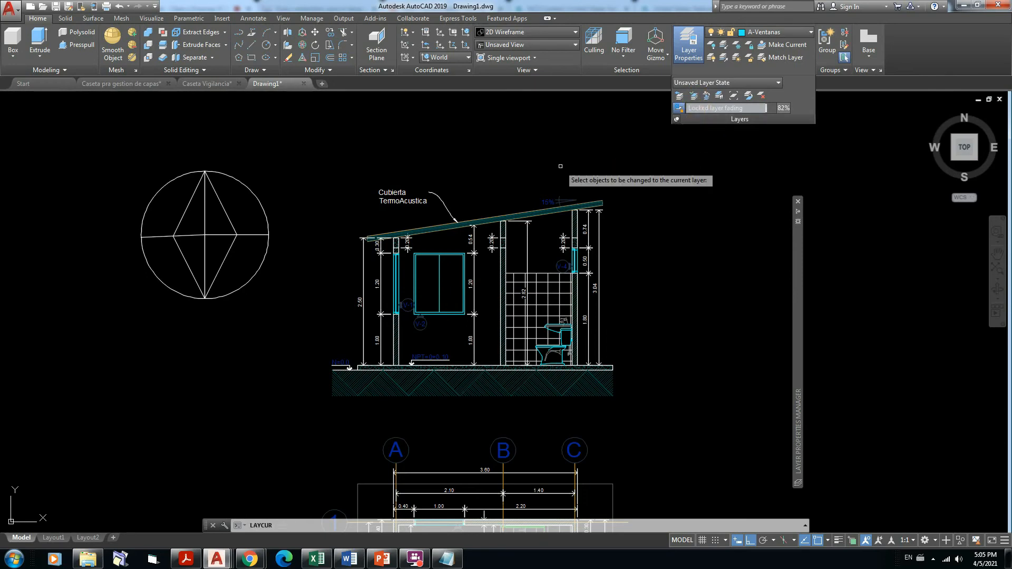
left_click(245, 186)
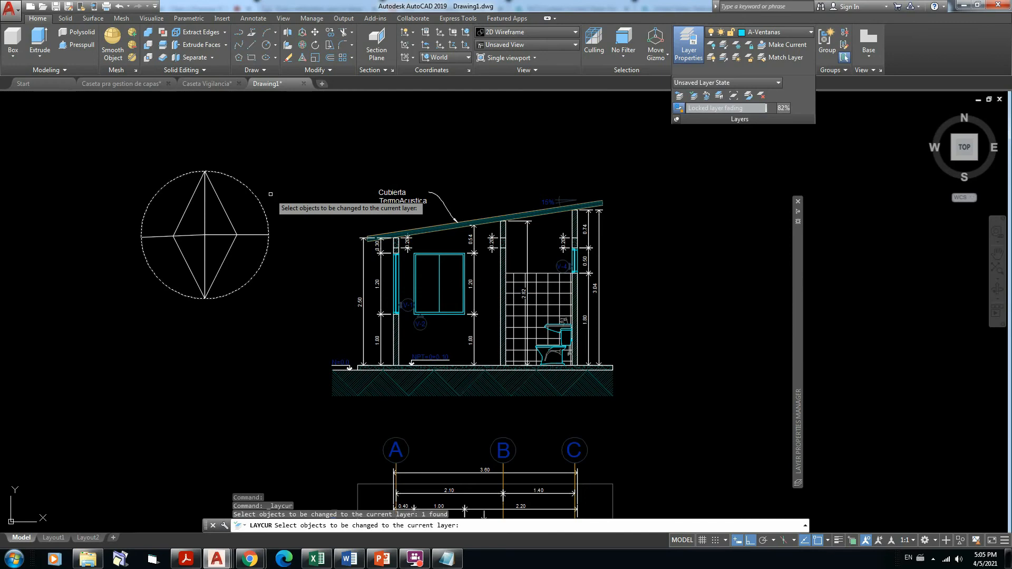
key("Return")
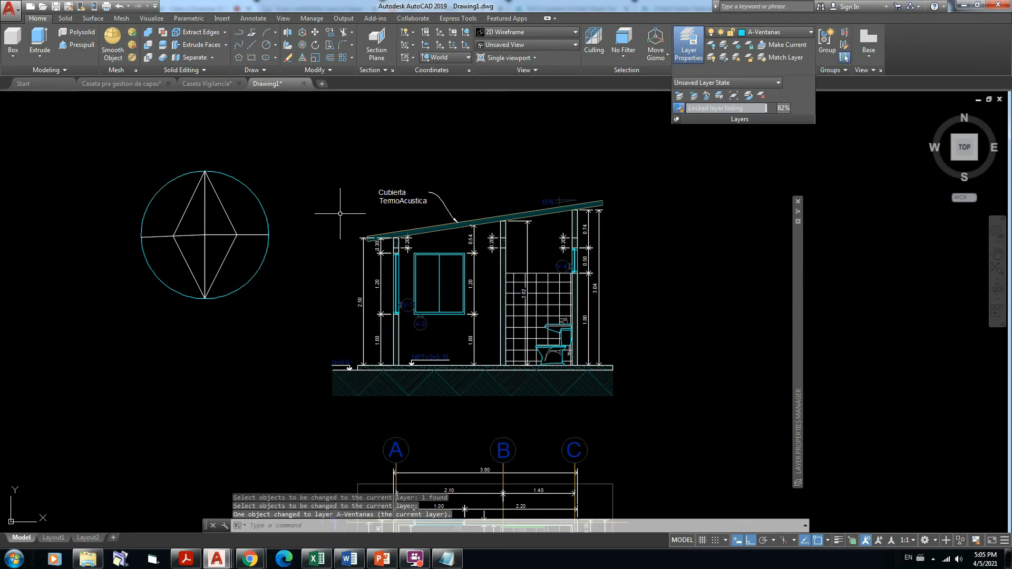
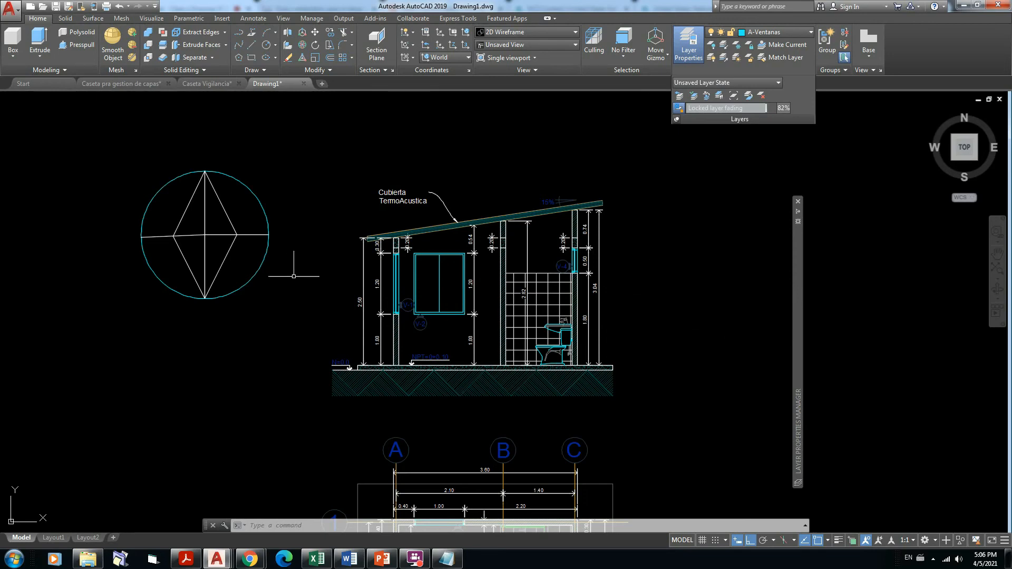
Erase the circle together with its radii and the diamond inside it.
key("Escape")
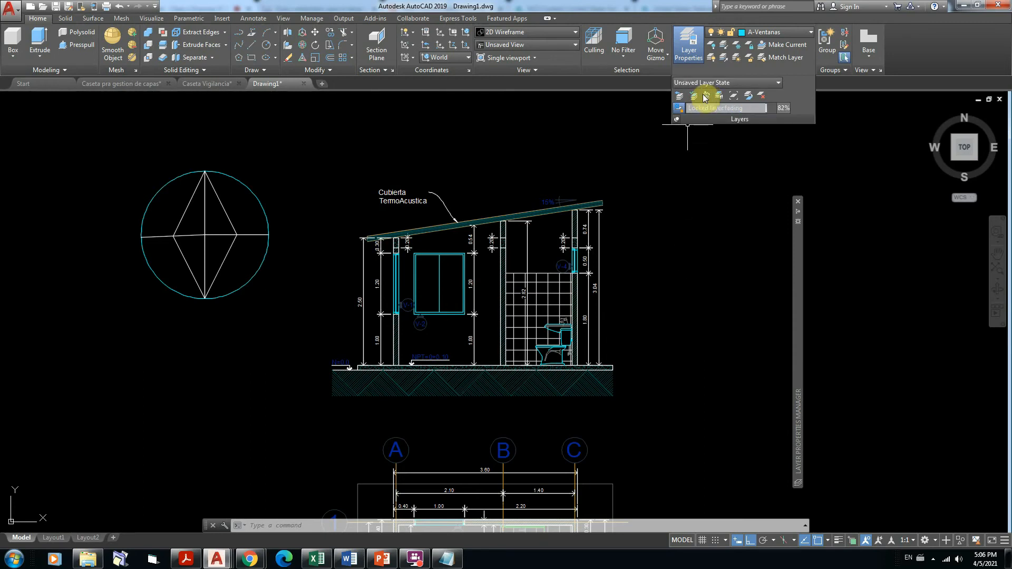
left_click(294, 298)
left_click(105, 146)
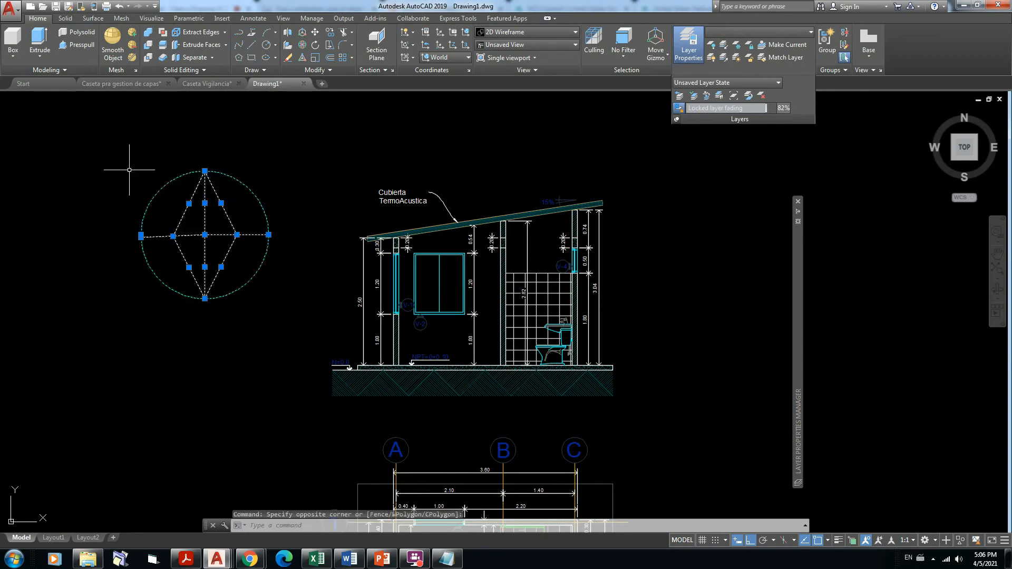
key("Delete")
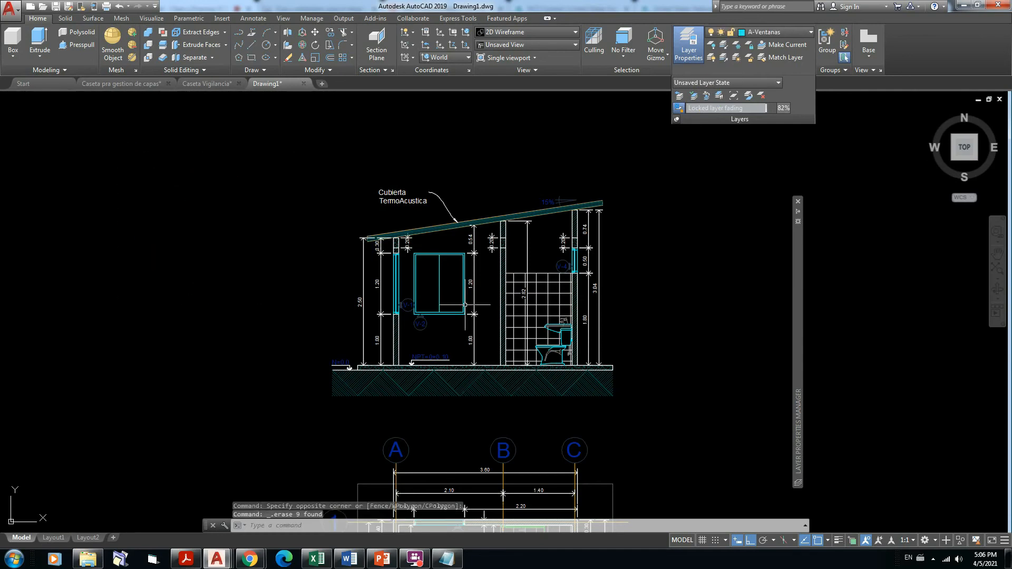
Start Copy Objects to New Layer and select all lines of the V-2 window in the section.
scroll(466, 308, "up", 3)
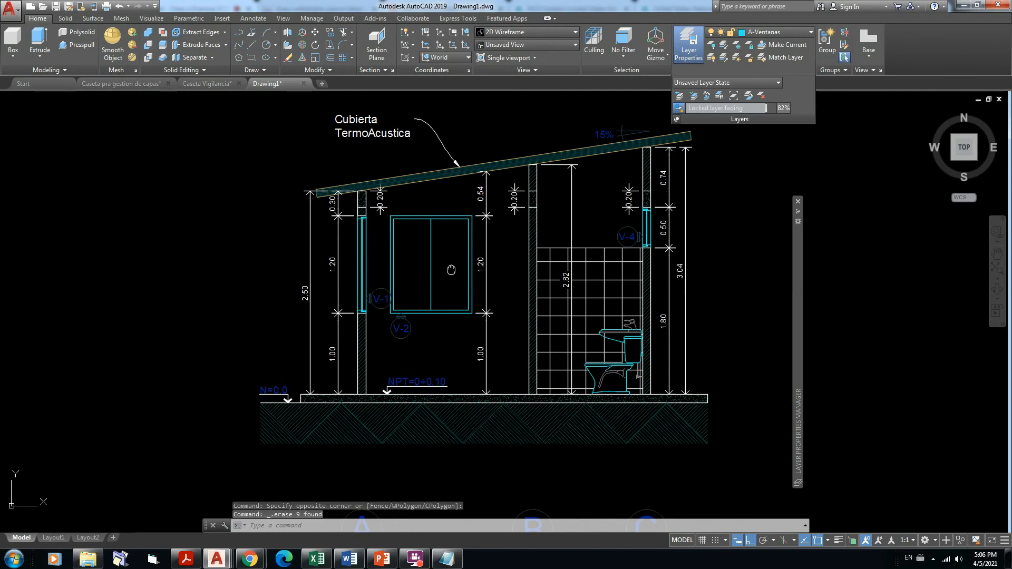
left_click(707, 97)
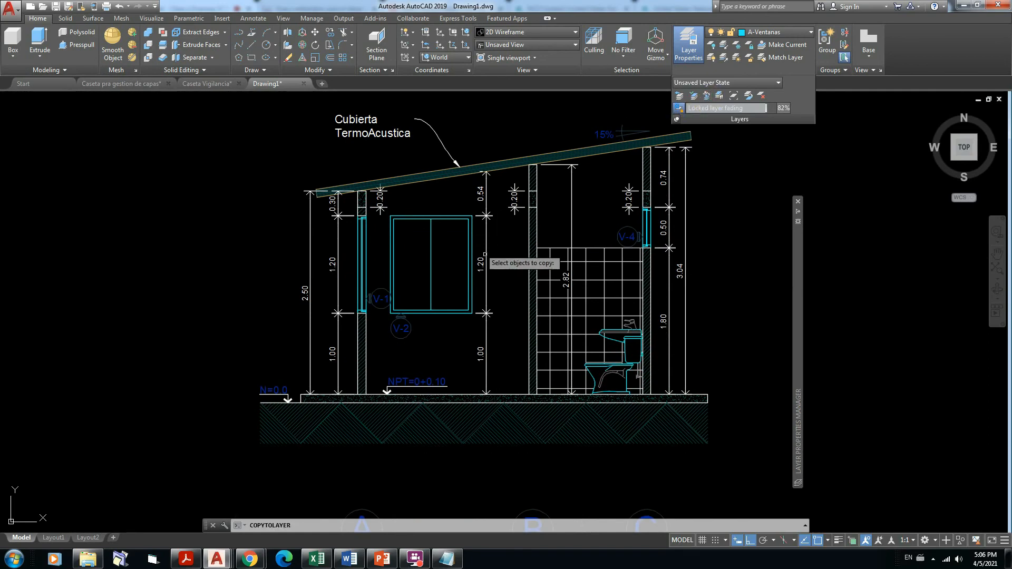
left_click(467, 320)
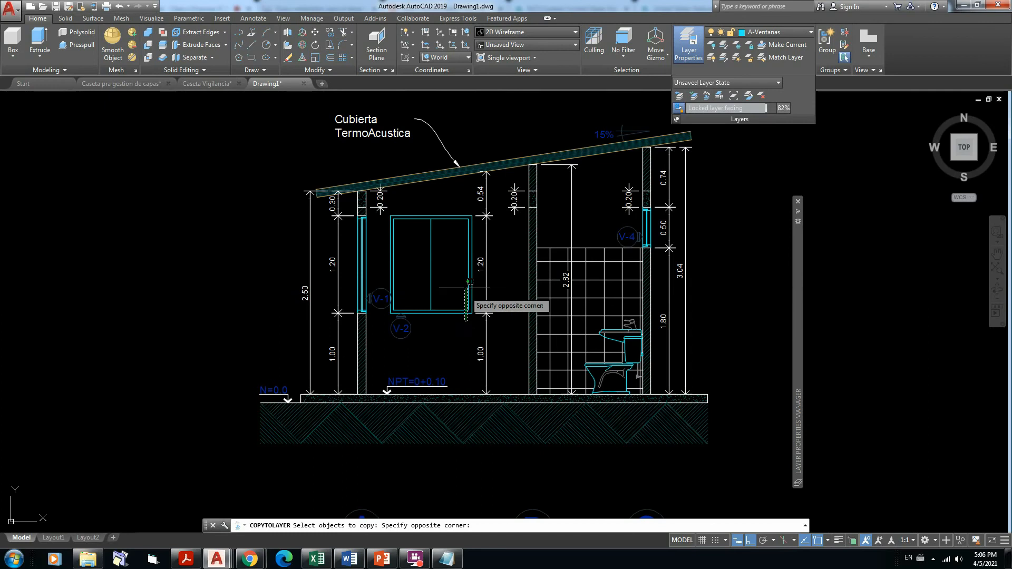
left_click(391, 212)
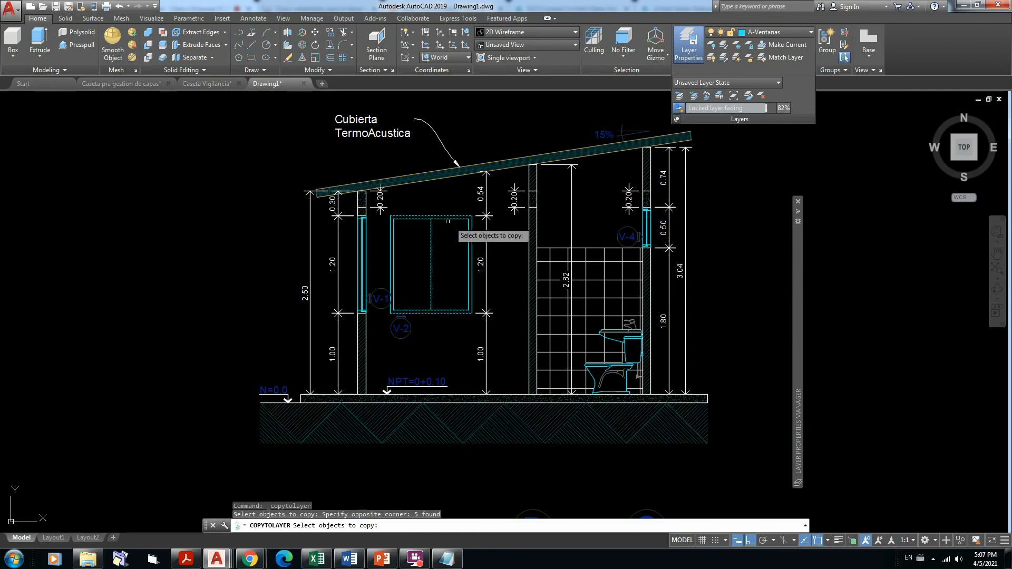
left_click(388, 198)
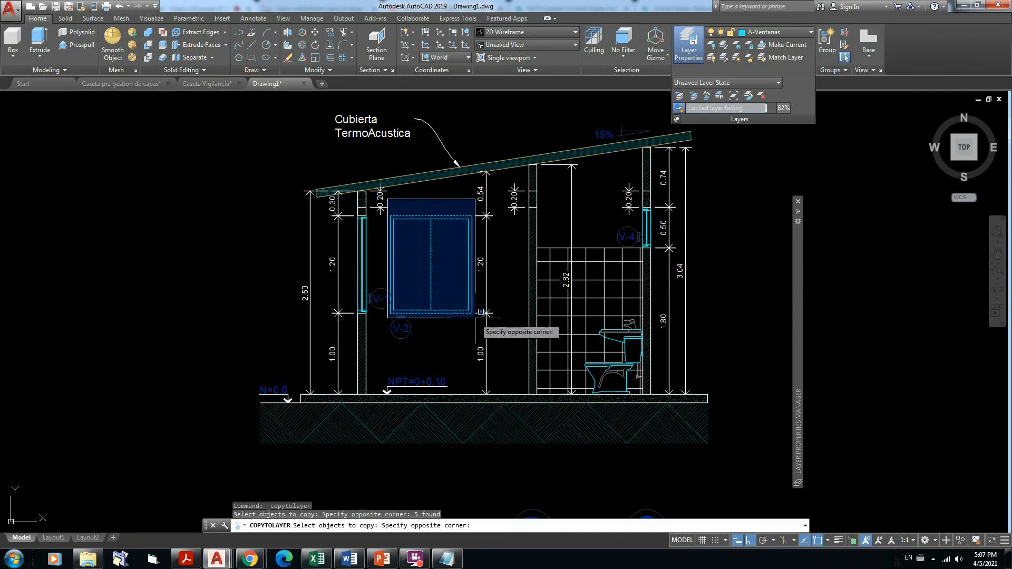
left_click(475, 318)
Remove the small V-2 tag marker lines below the window from the copy selection and accept the remaining window lines.
scroll(413, 319, "up", 8)
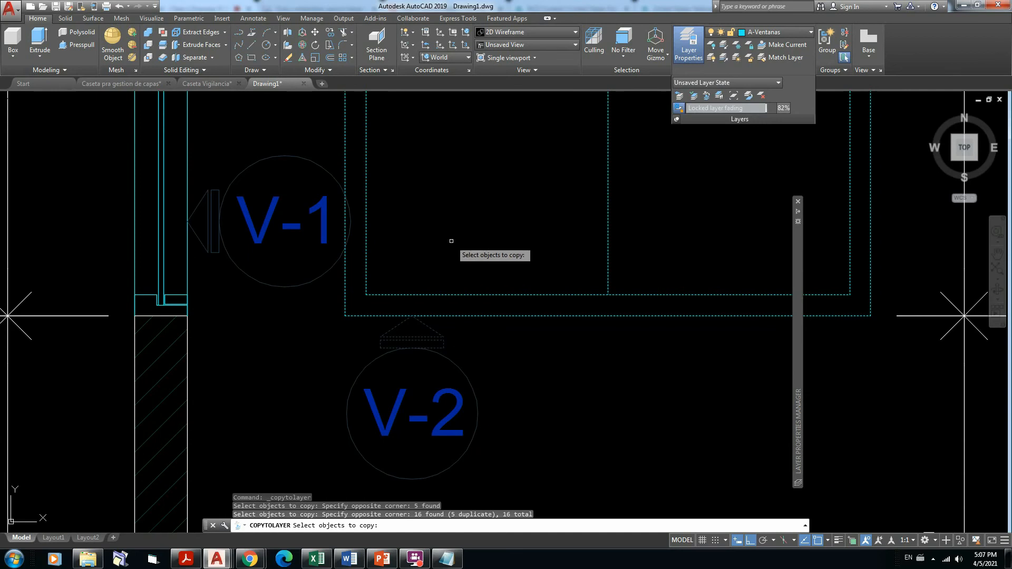
type("r")
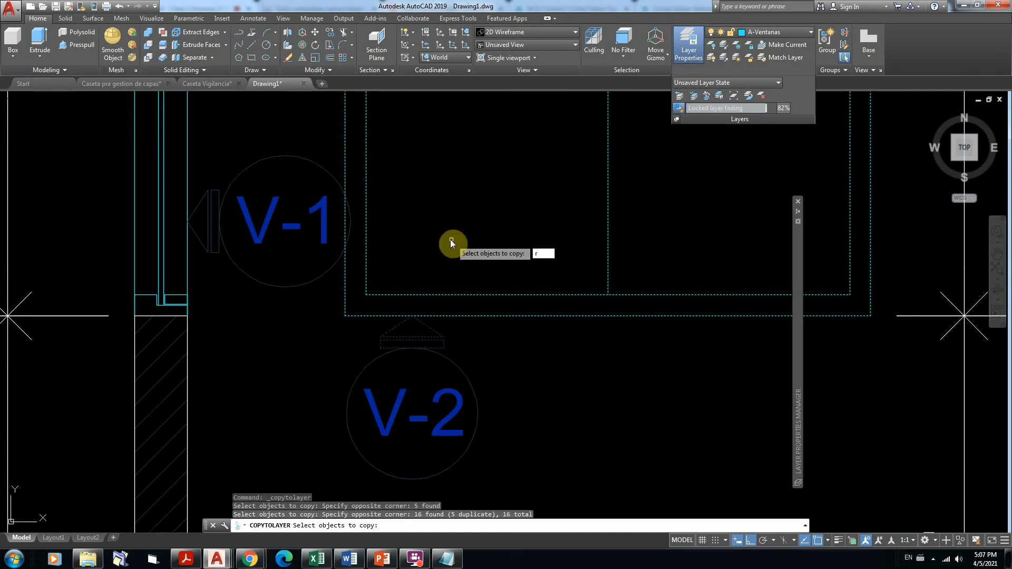
key("Return")
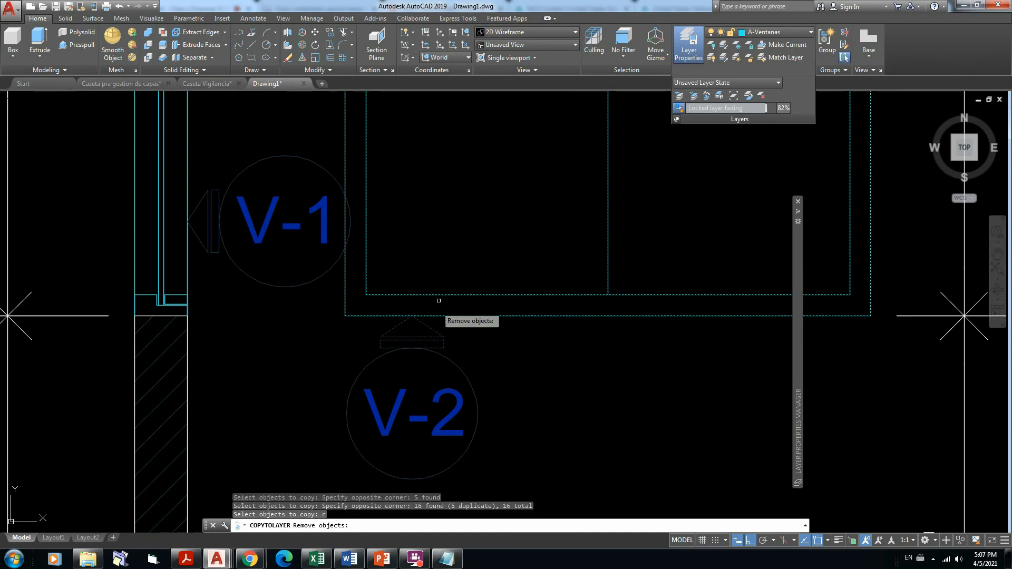
left_click(444, 339)
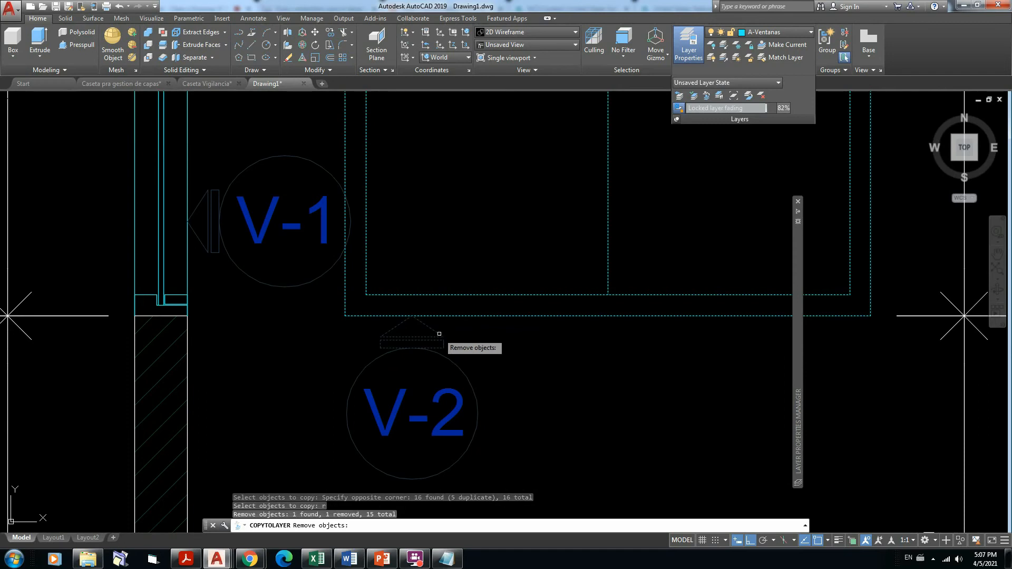
left_click(443, 338)
left_click(449, 345)
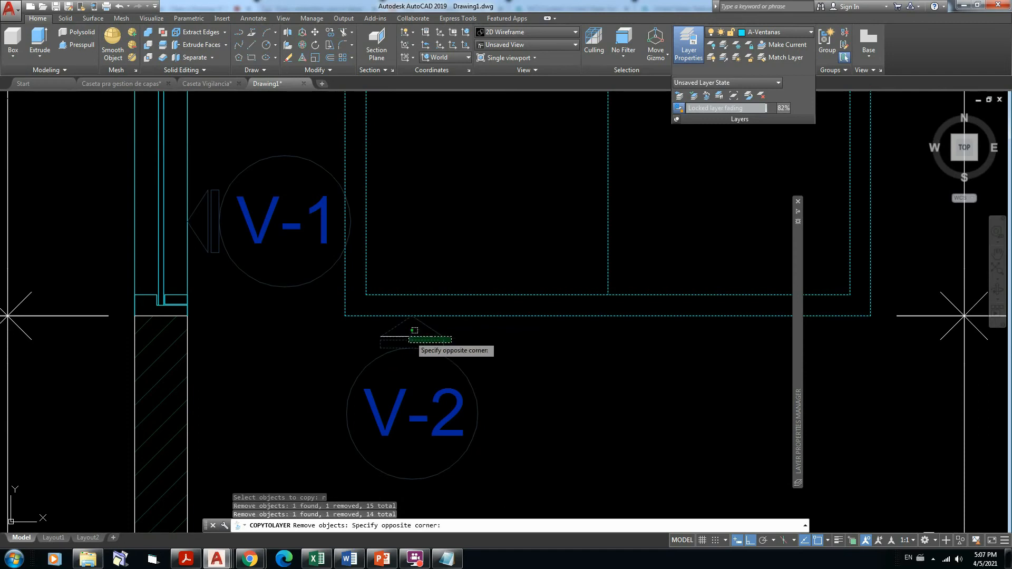
left_click(377, 329)
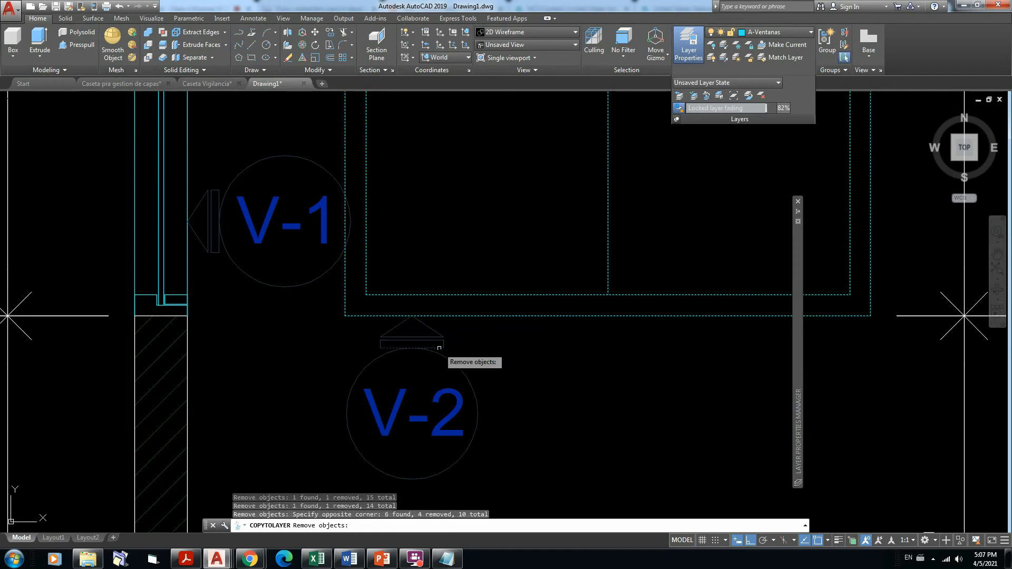
left_click(437, 345)
scroll(492, 327, "down", 4)
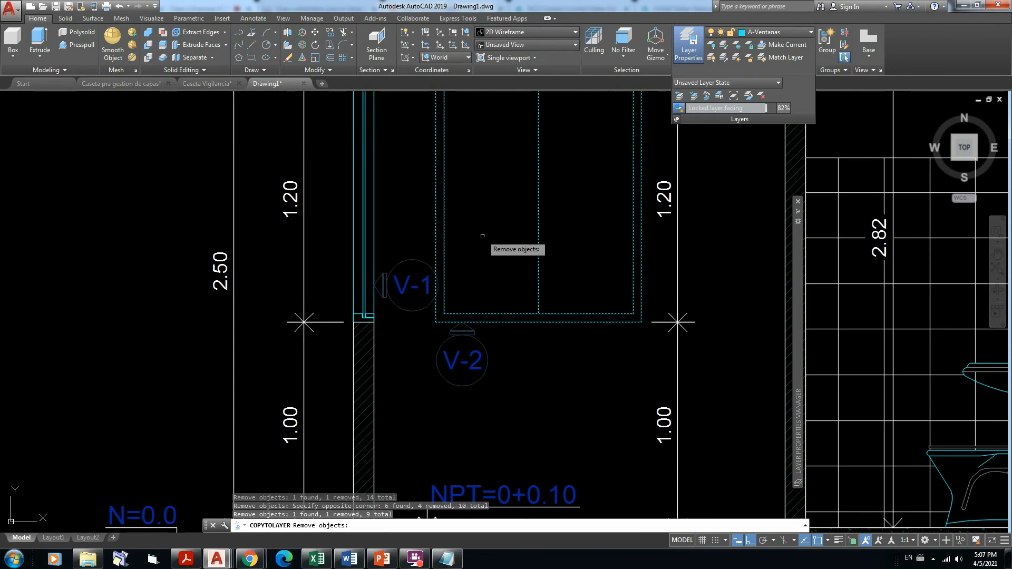
scroll(485, 239, "down", 4)
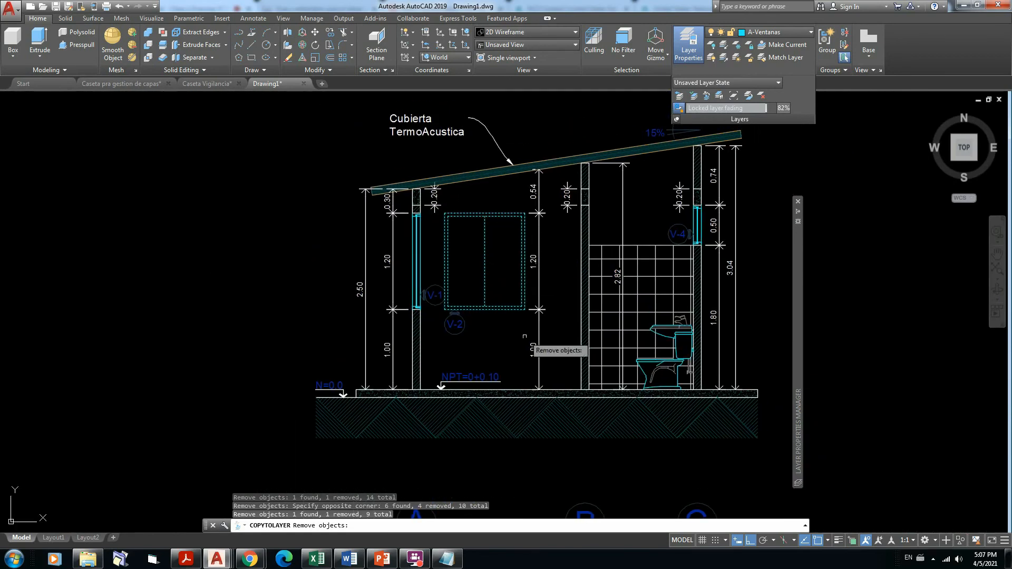
scroll(462, 313, "up", 4)
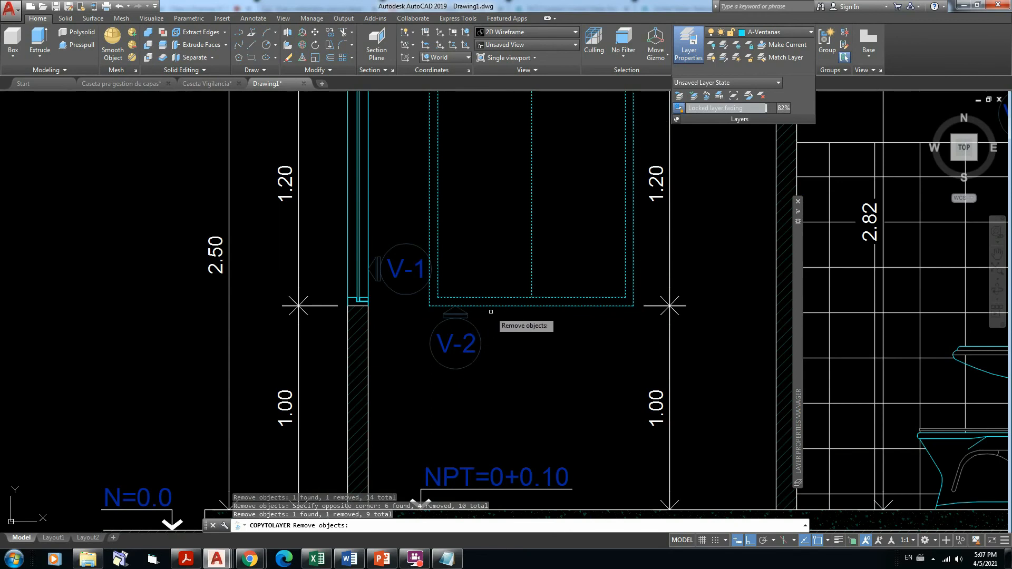
scroll(486, 234, "down", 3)
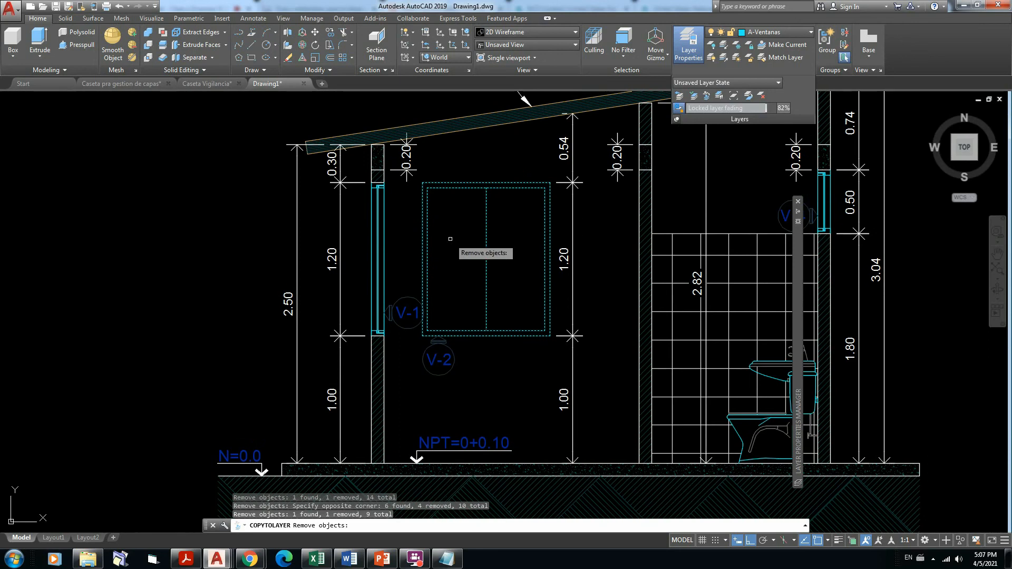
key("Return")
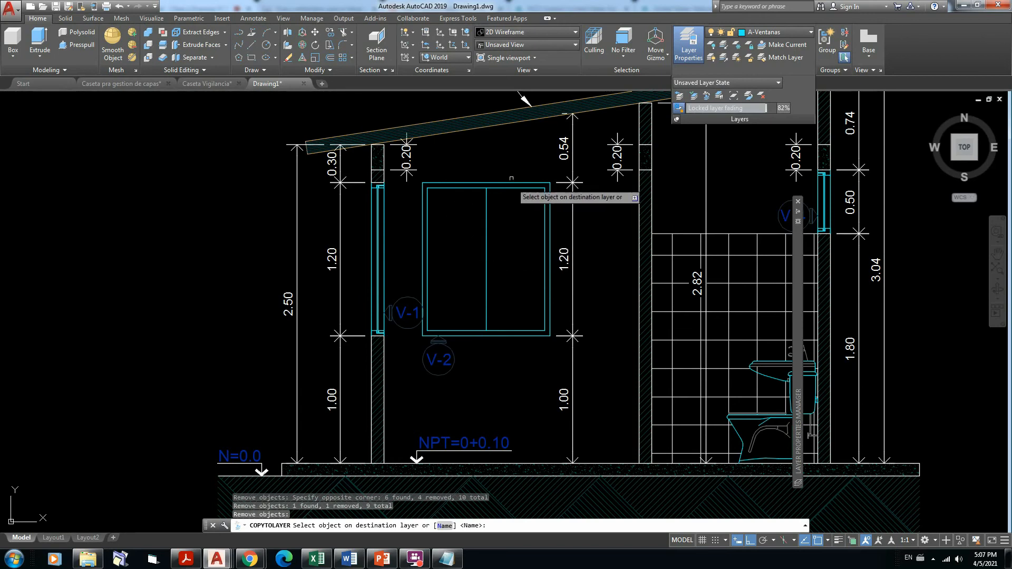
Copy the window to the roof's A-Cubierta layer, placing it about 2.66 units horizontally to the left of the original.
left_click(495, 125)
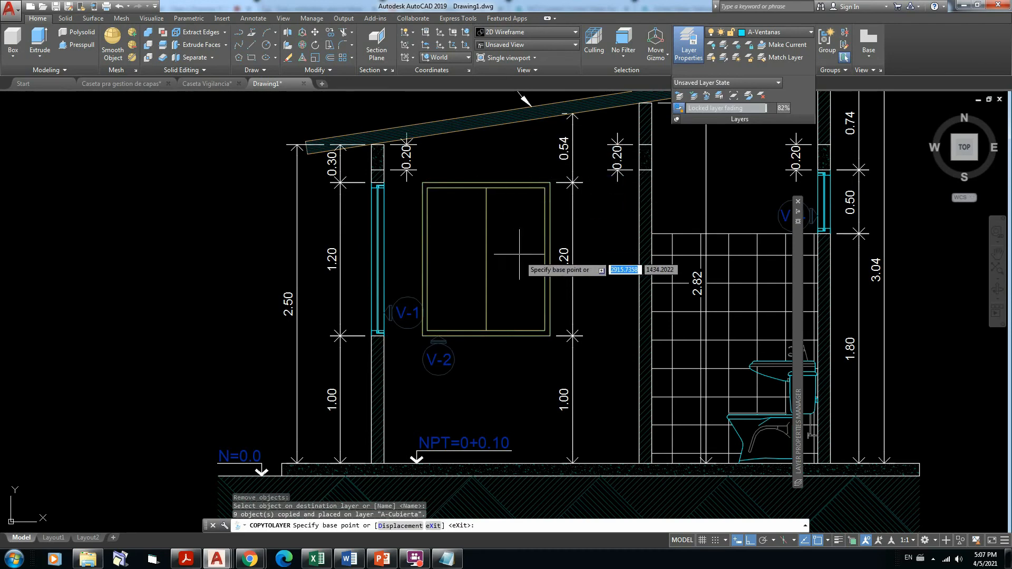
left_click(461, 226)
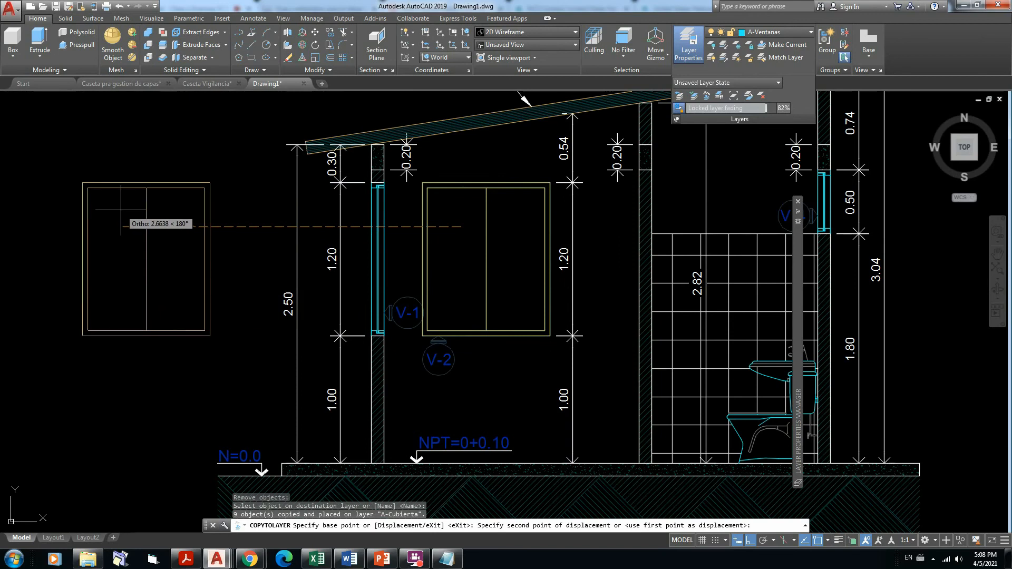
left_click(120, 209)
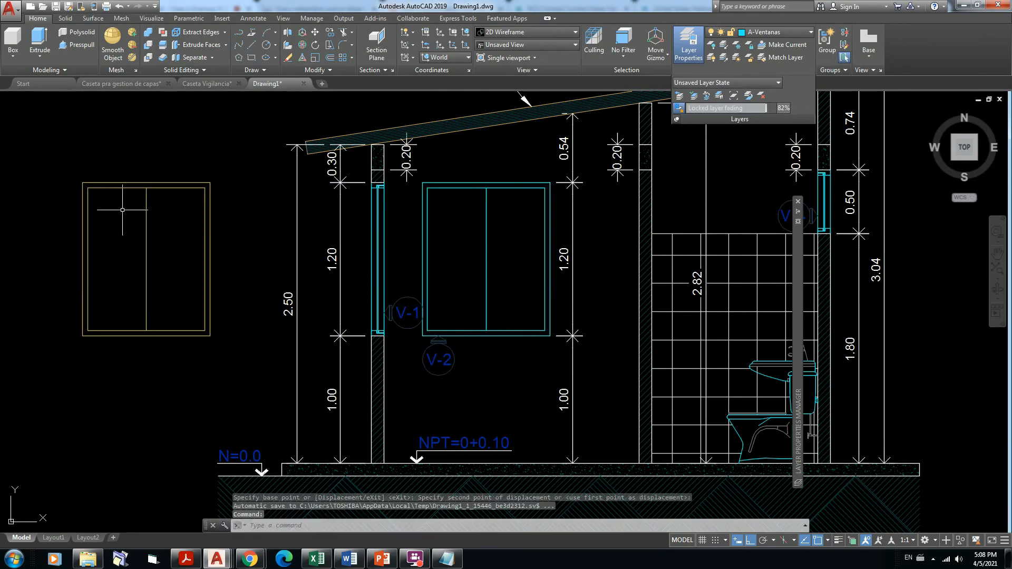
key("Escape")
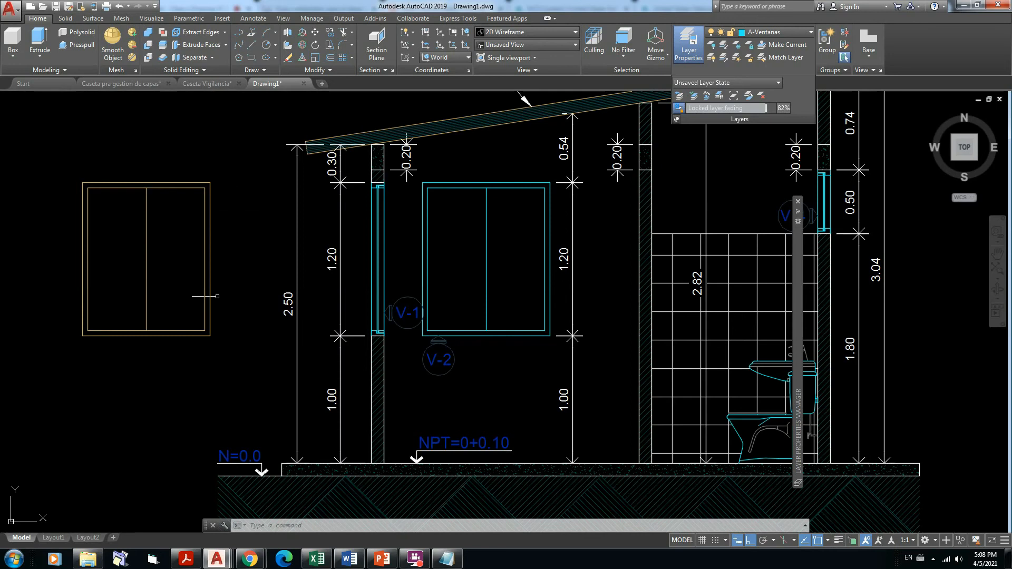
Erase the A-Cubierta window copy outside the section's left wall.
left_click(218, 352)
left_click(59, 143)
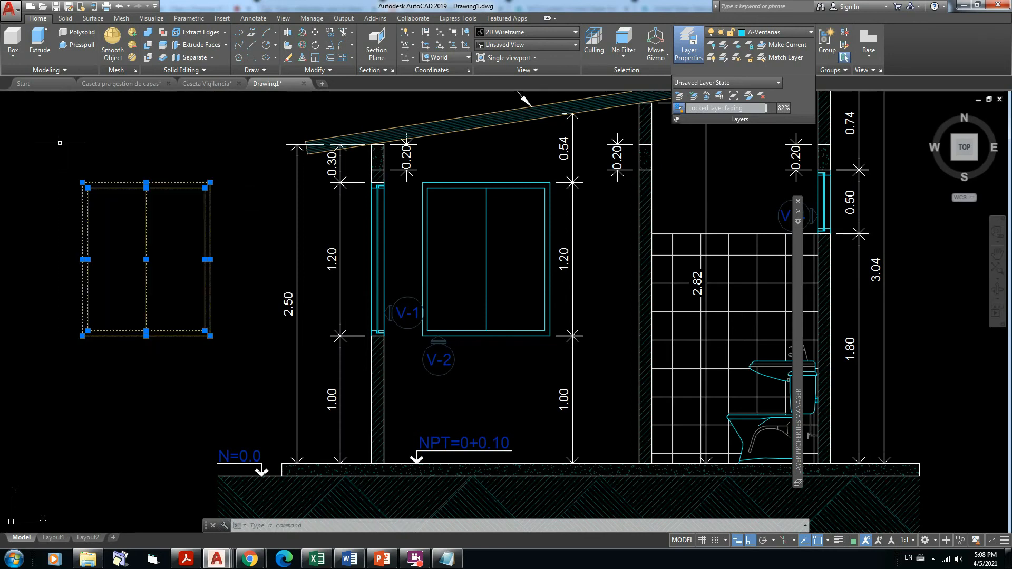
key("Delete")
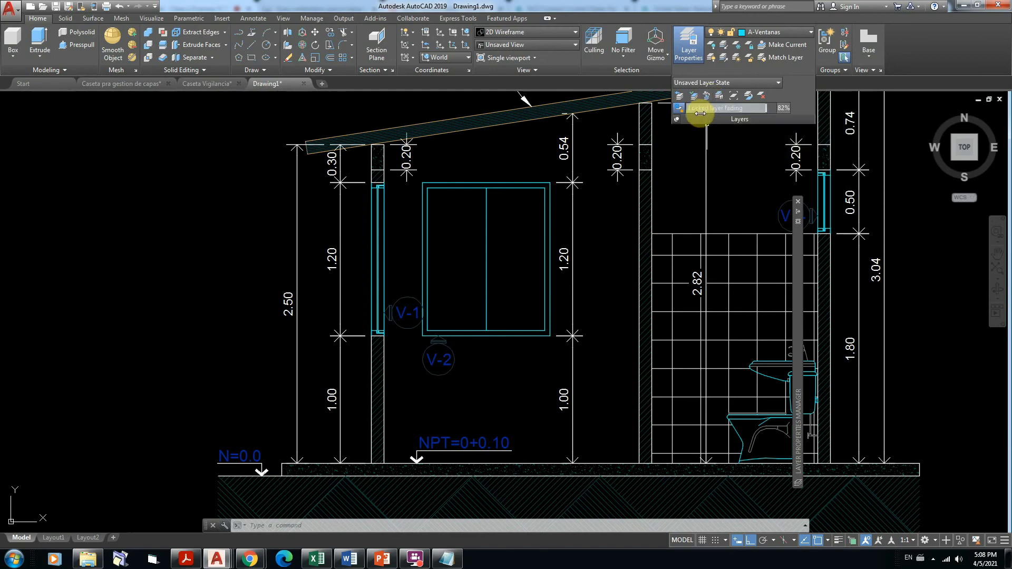
Copy the V-2 window to the text's A-Texto layer, placing it about 2.82 units horizontally to the left of the original.
left_click(706, 95)
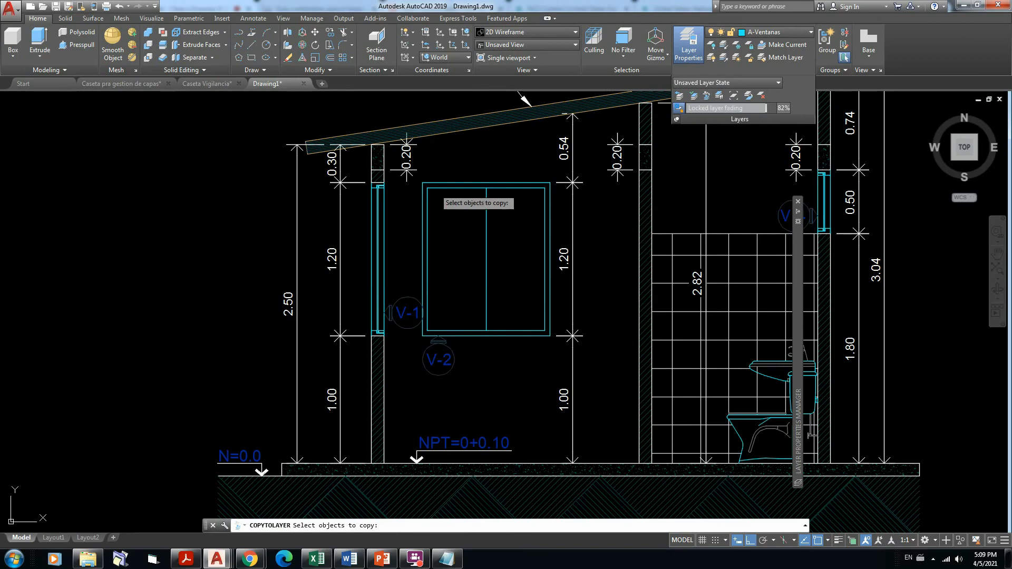
left_click(557, 205)
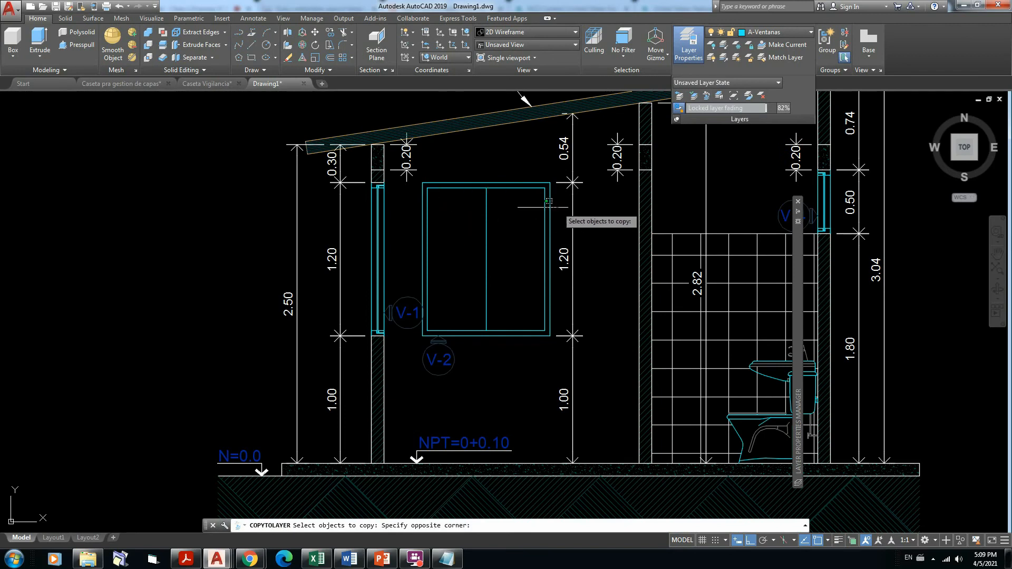
left_click(426, 193)
left_click(562, 351)
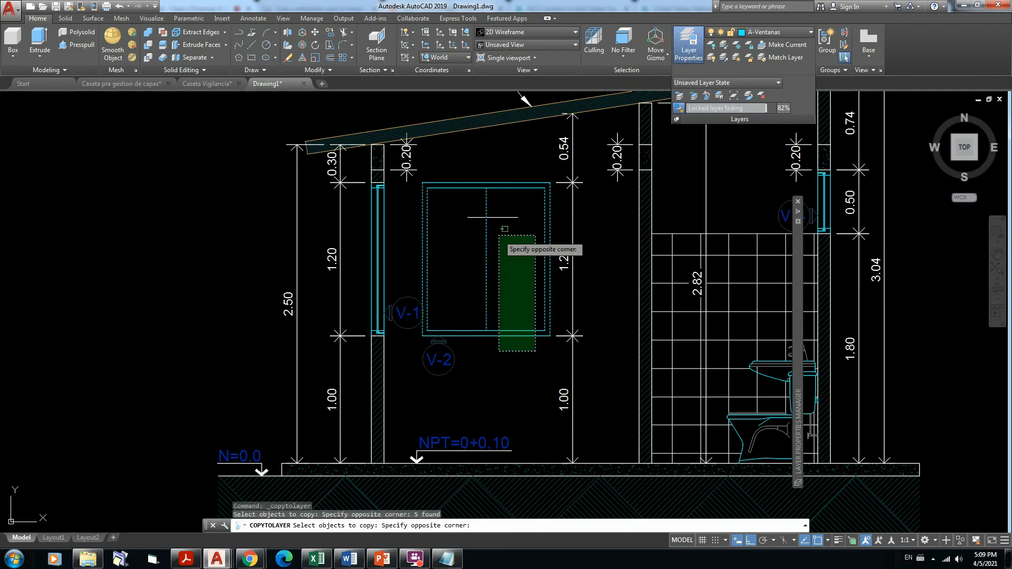
left_click(479, 158)
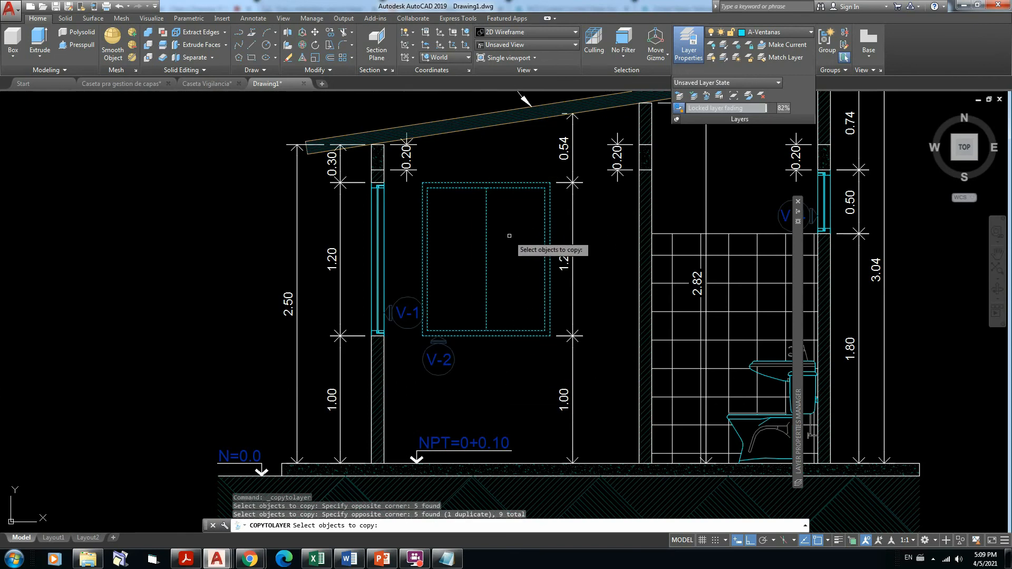
key("Return")
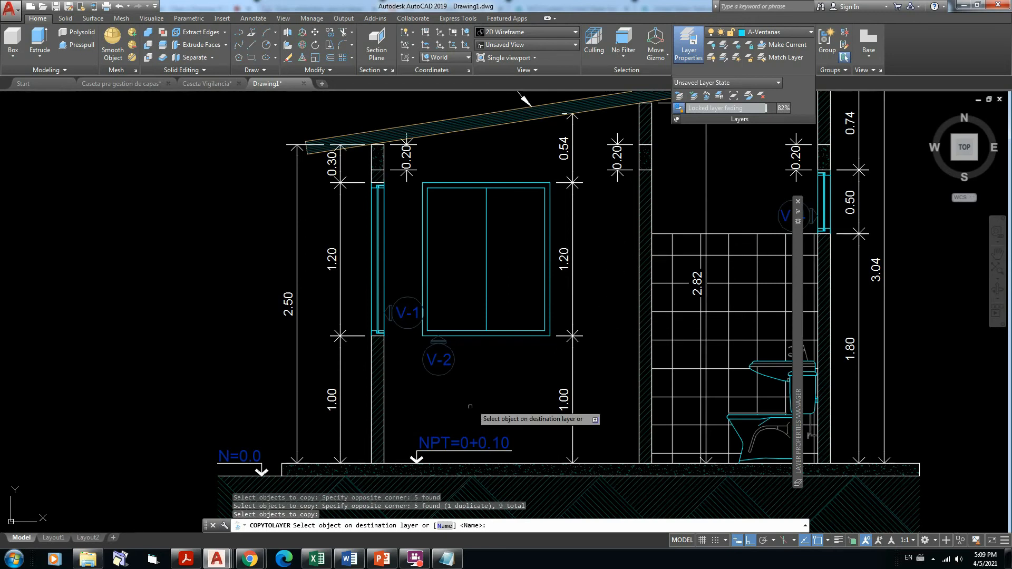
left_click(463, 438)
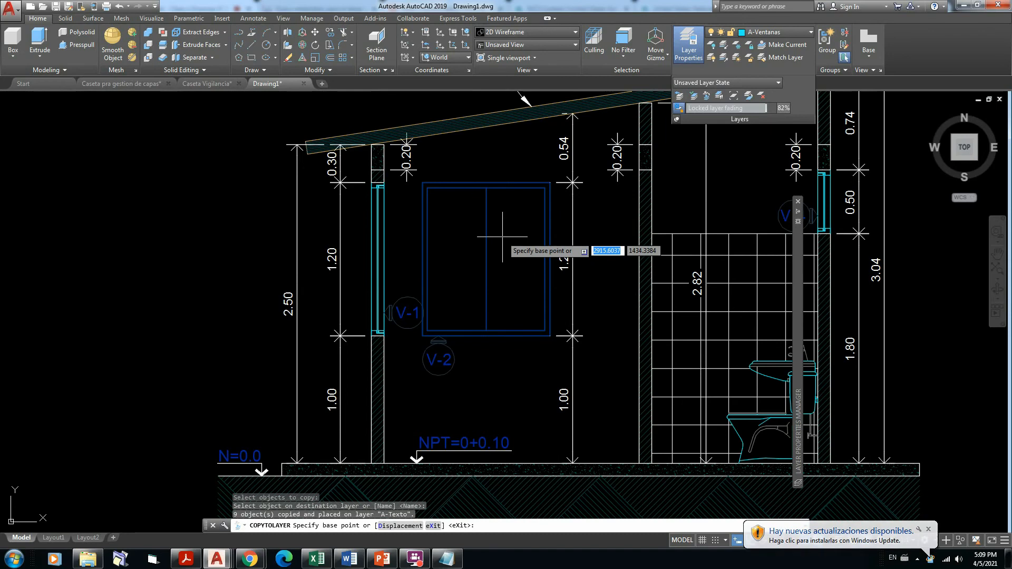
left_click(504, 234)
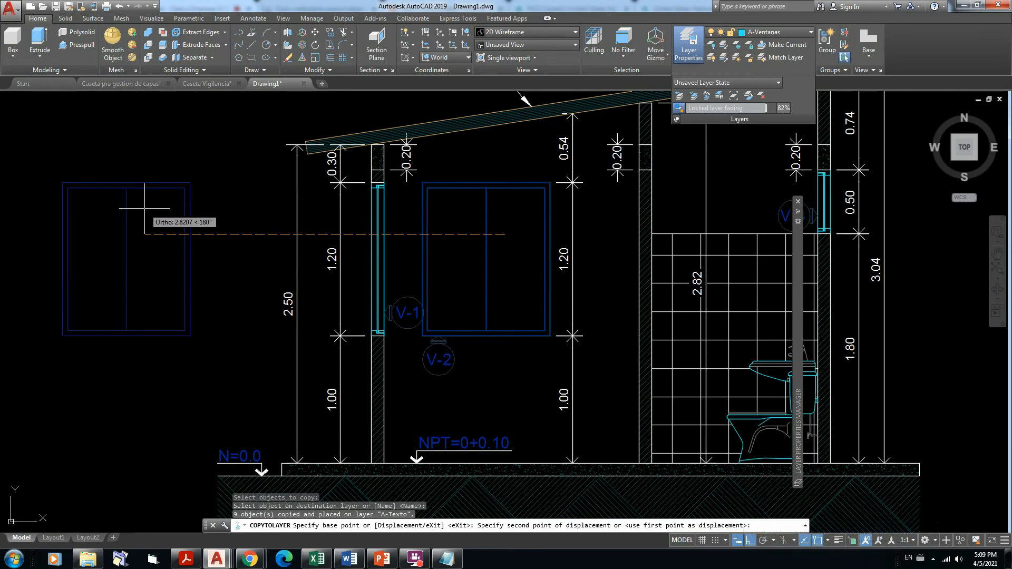
left_click(144, 208)
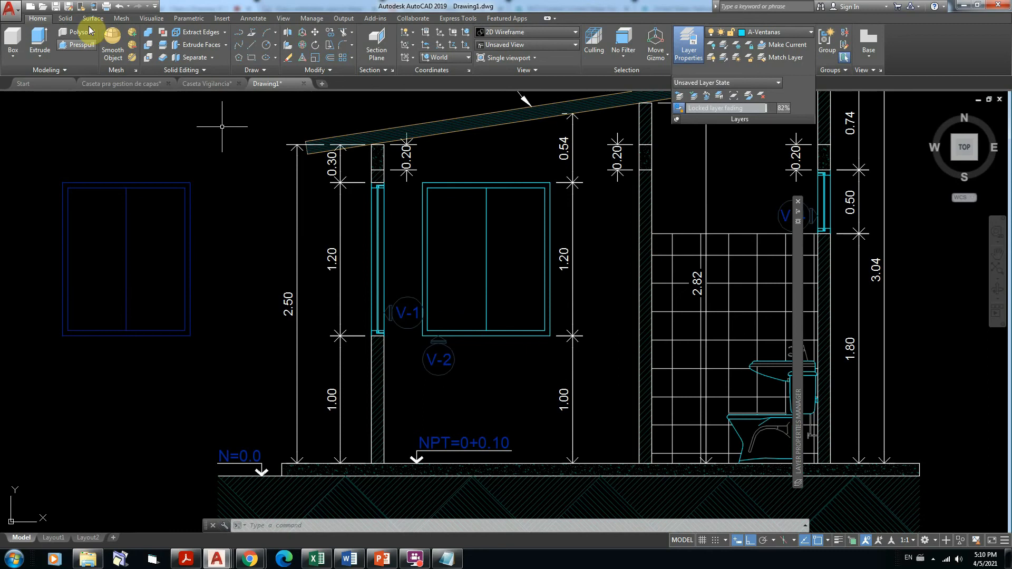
Undo the A-Texto window copy and the erasure of the A-Cubierta copy.
left_click(120, 9)
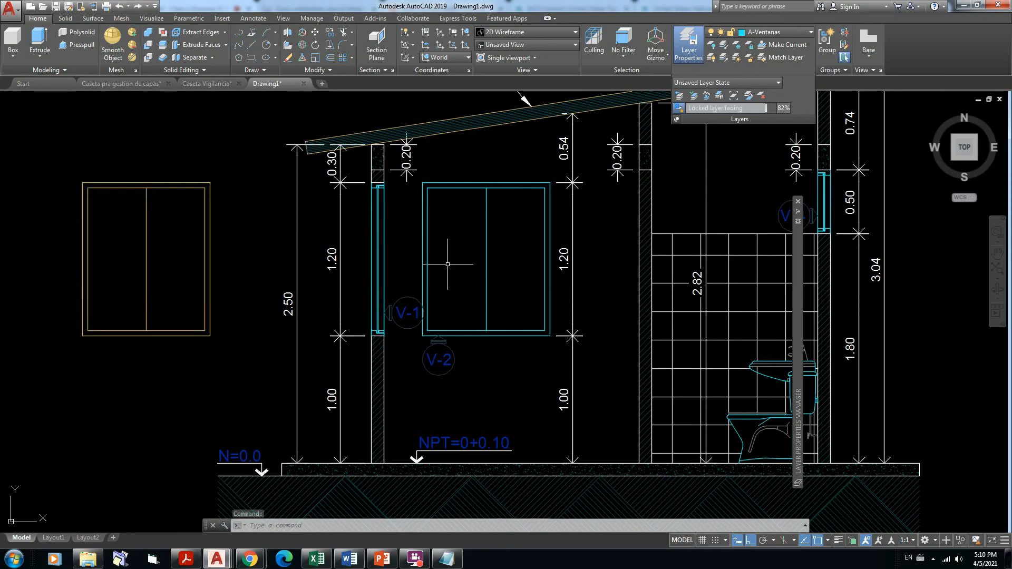
Undo the window copy on the A-Cubierta layer.
left_click(120, 10)
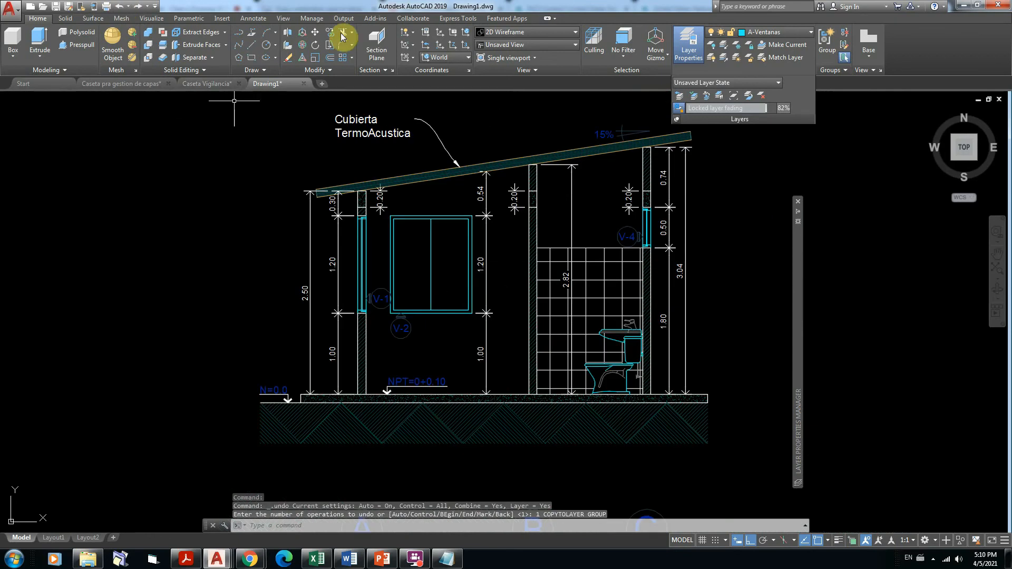
Copy the whole V-2 window horizontally to the left, placing the copy outside the section's left wall.
type("co")
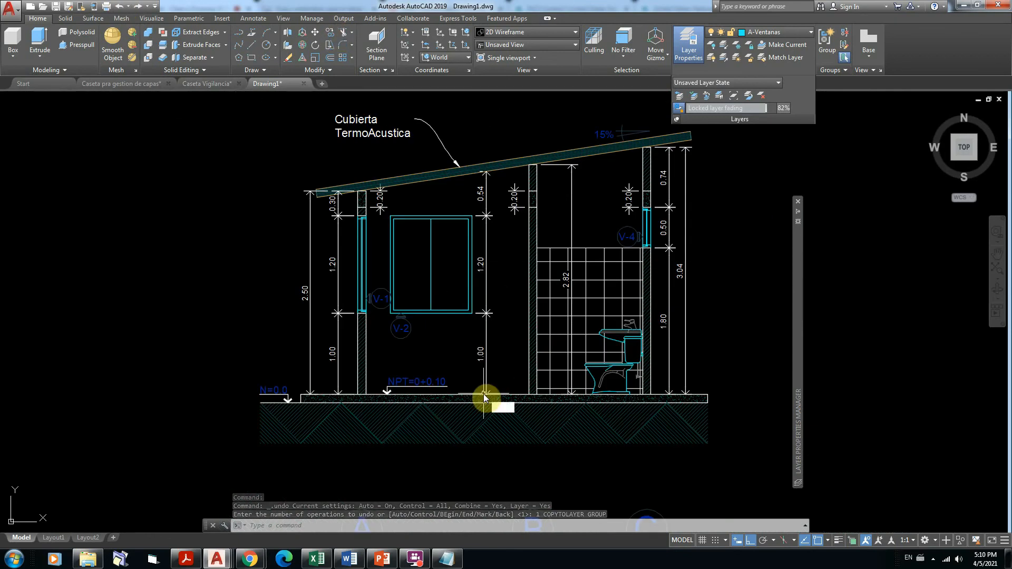
key("Return")
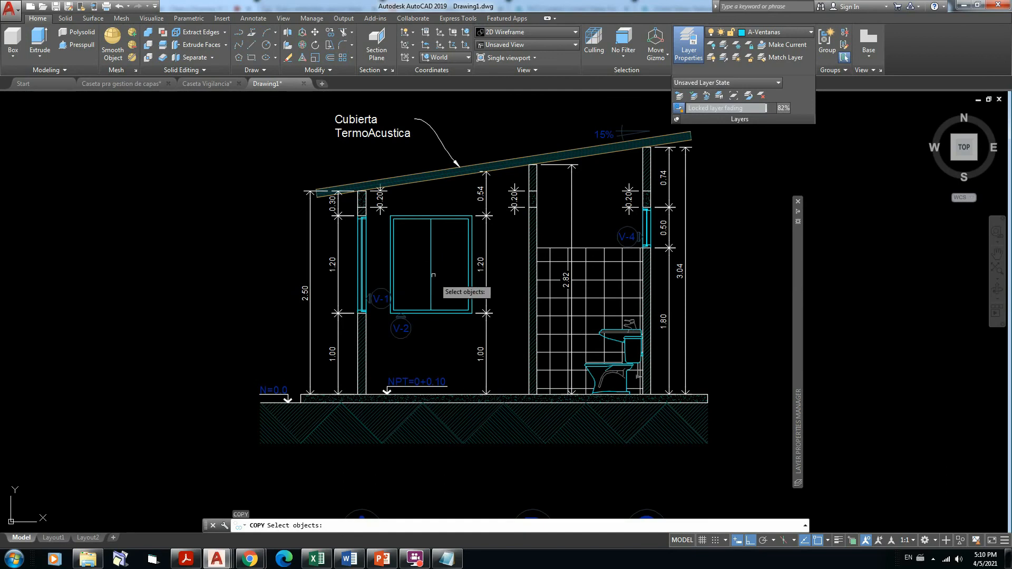
left_click(482, 325)
left_click(425, 216)
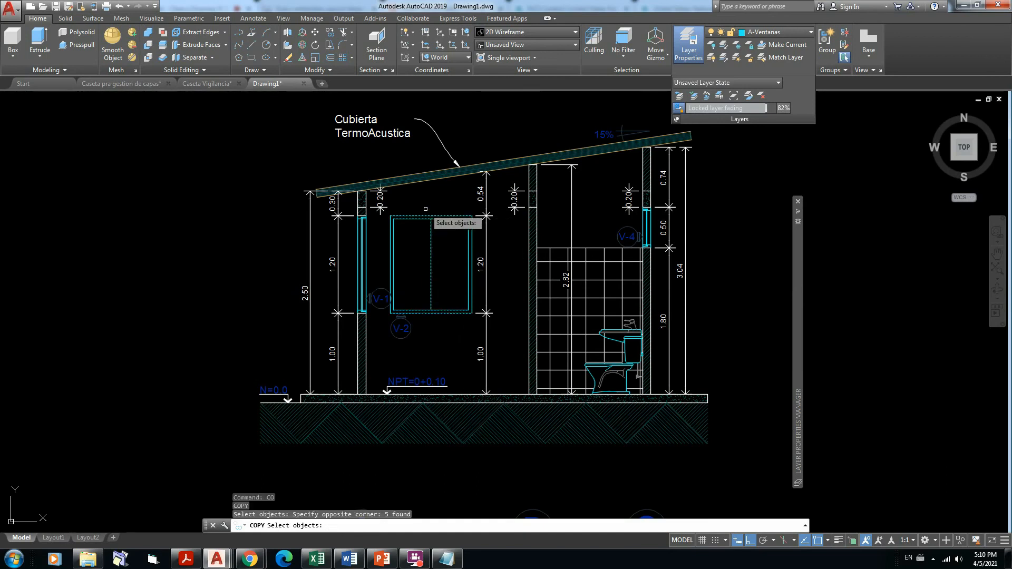
left_click(483, 217)
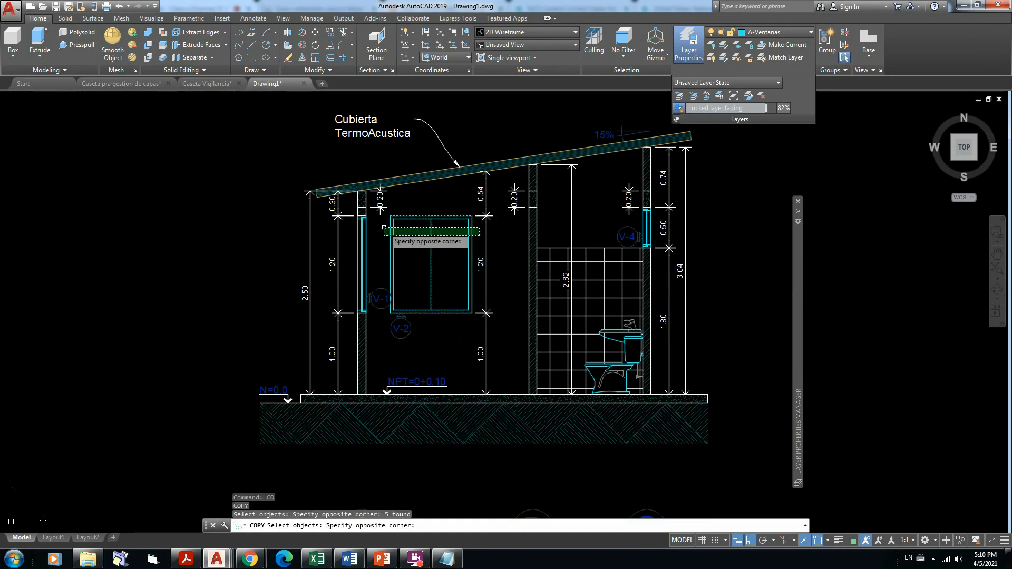
left_click(384, 250)
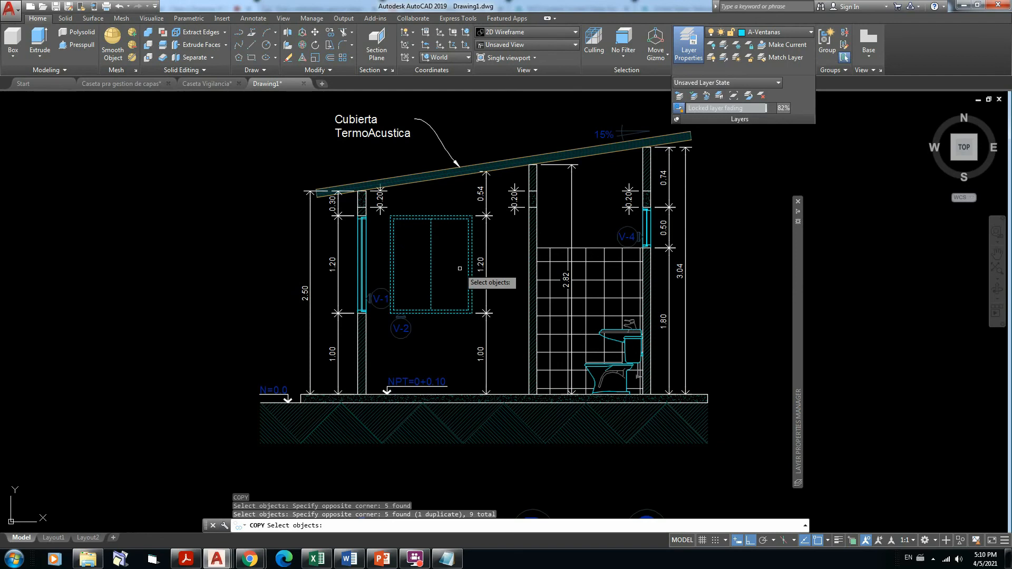
key("Return")
left_click(447, 257)
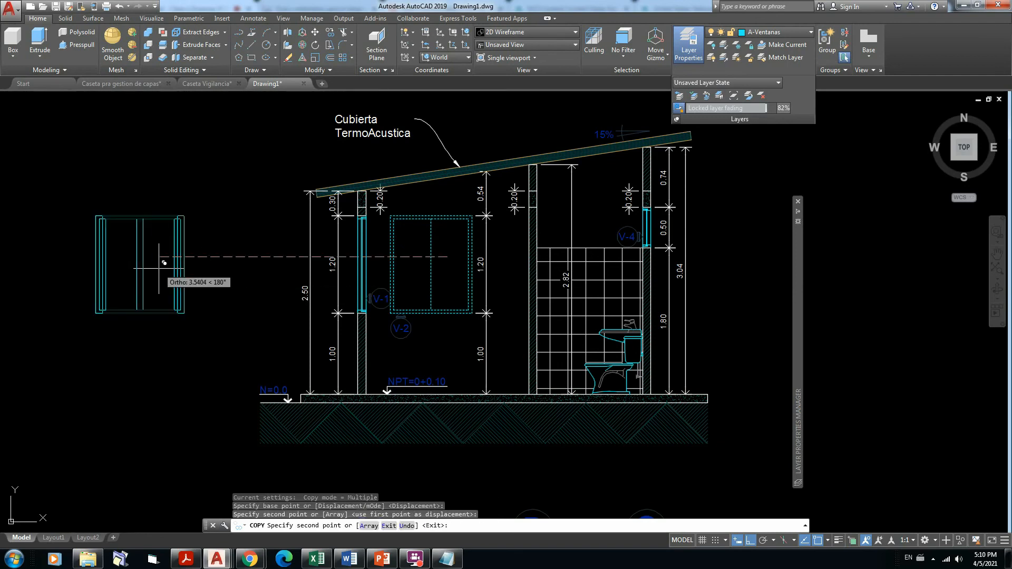
key("Escape")
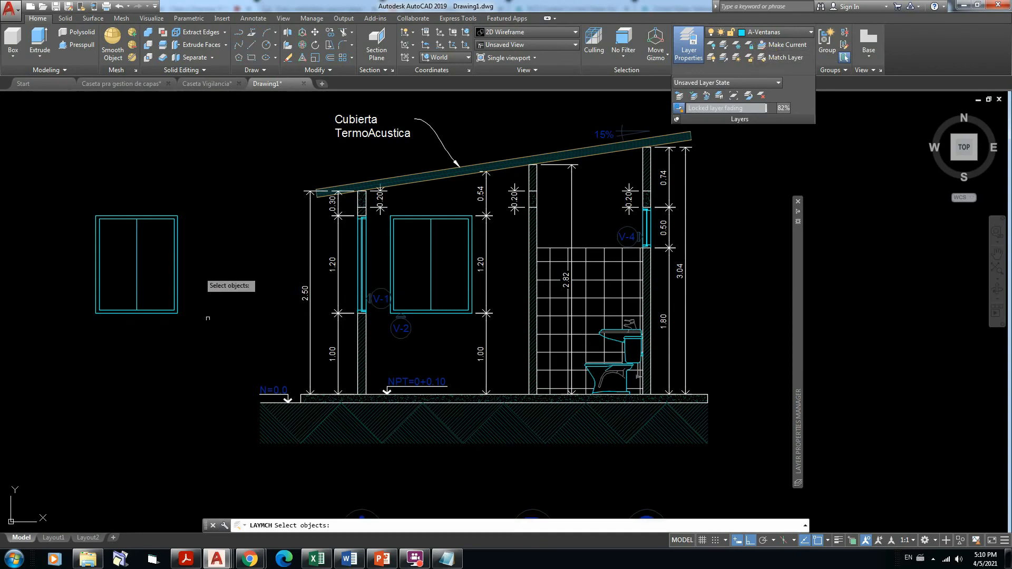
Match the copied window's layer to the NPT=0+0.10 level text on A-Texto.
left_click(212, 334)
left_click(87, 171)
key("Return")
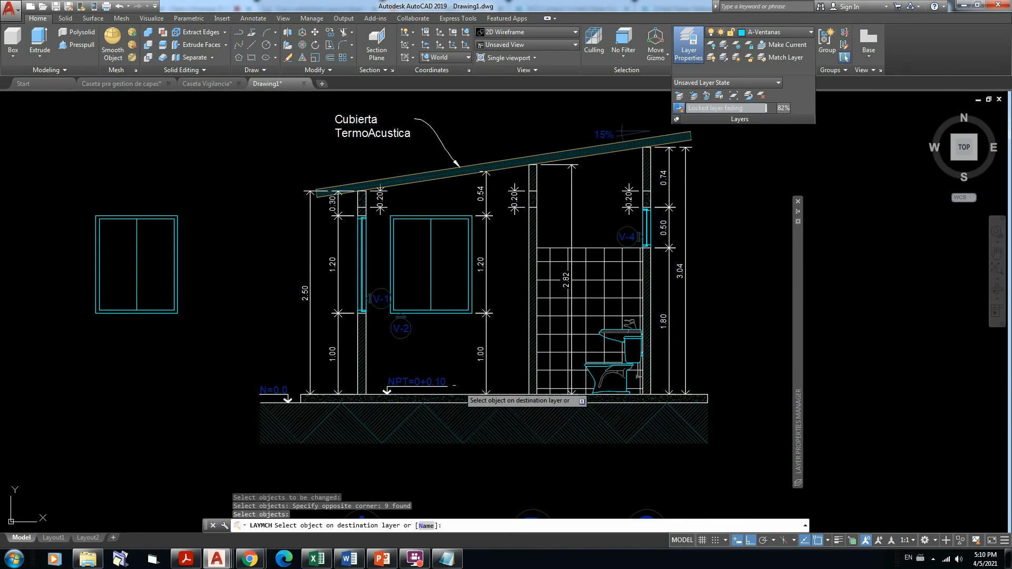
left_click(442, 382)
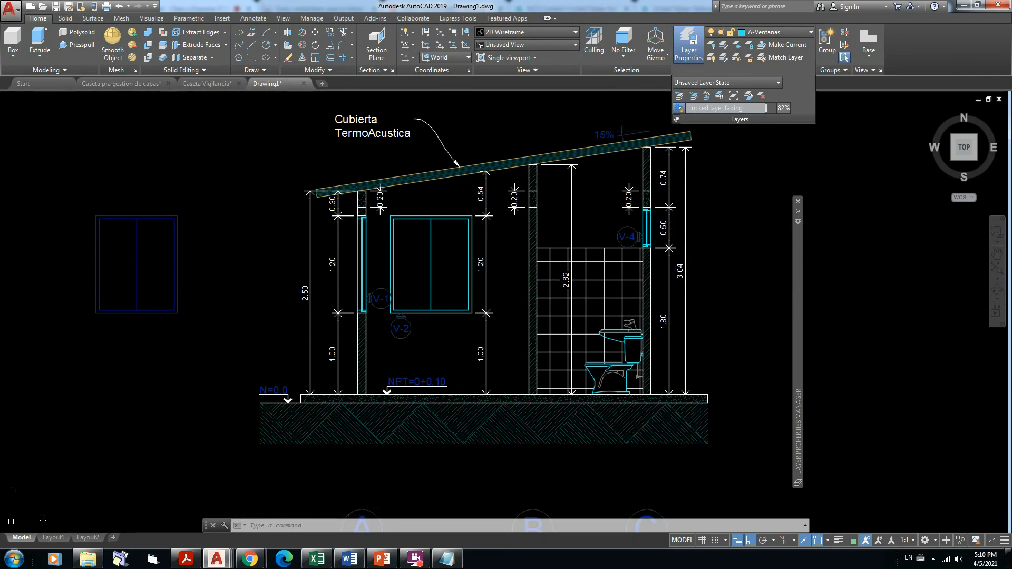
key("Escape")
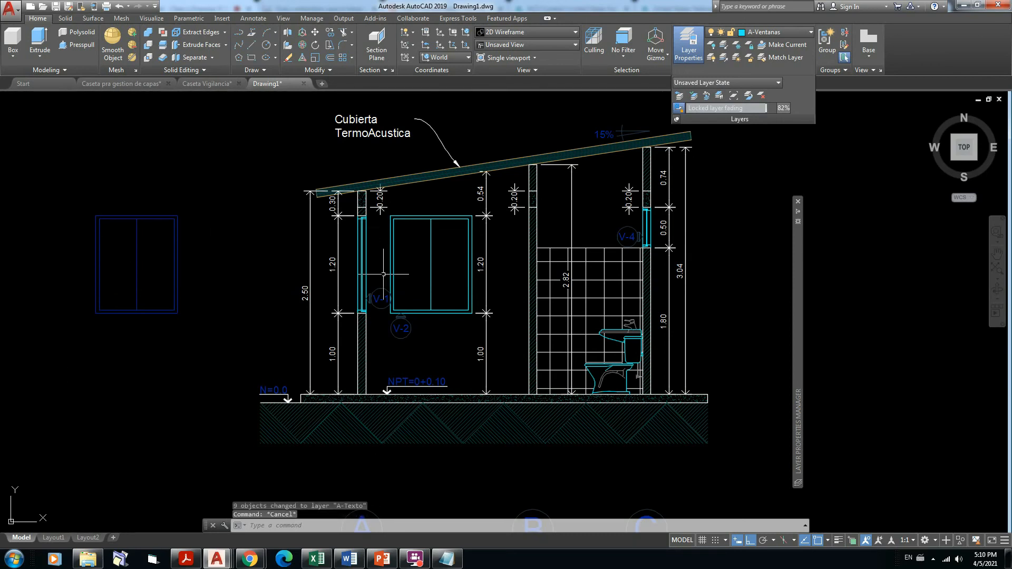
Erase the window copy that was matched to the A-Texto layer.
left_click(213, 323)
left_click(57, 161)
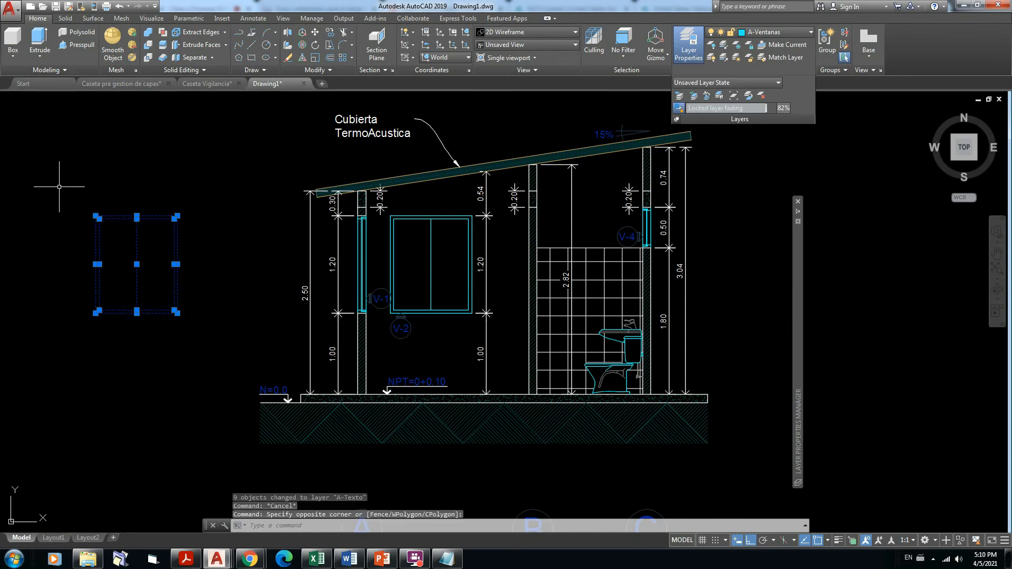
key("Delete")
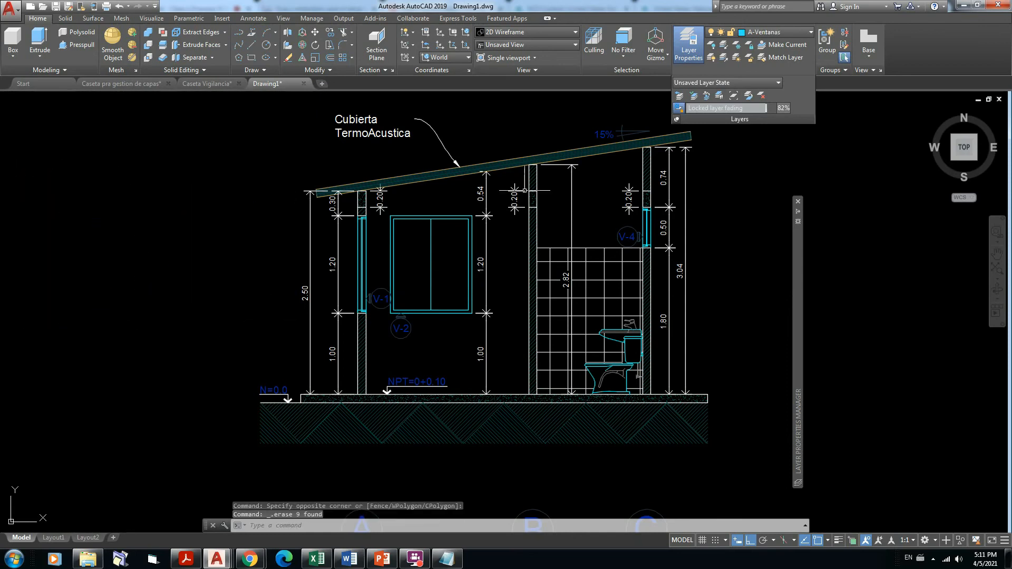
Copy the V-2 window to the level text's A-Texto layer with Copy to Layer, placing it horizontally outside the section's left wall.
left_click(706, 96)
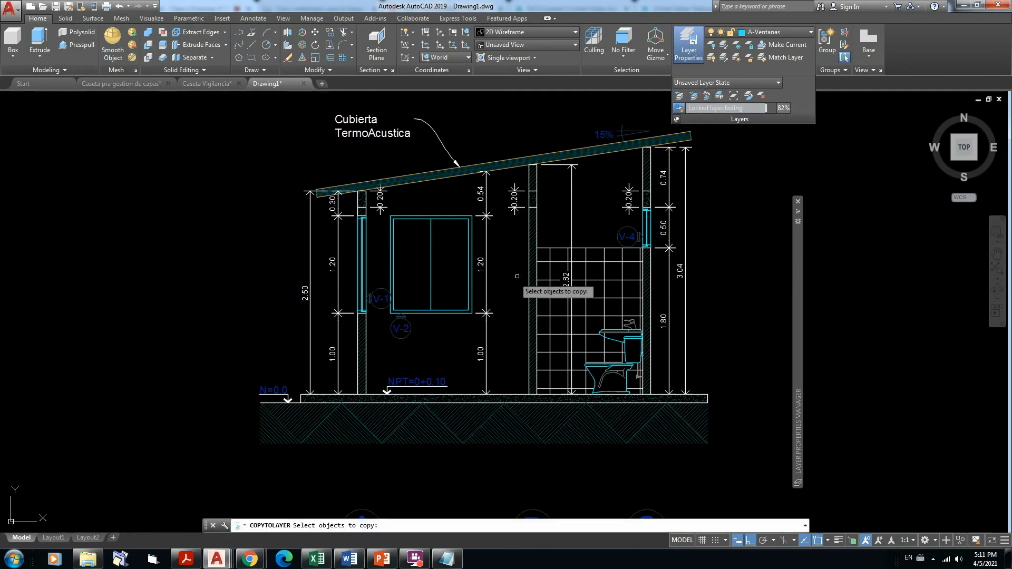
left_click(478, 245)
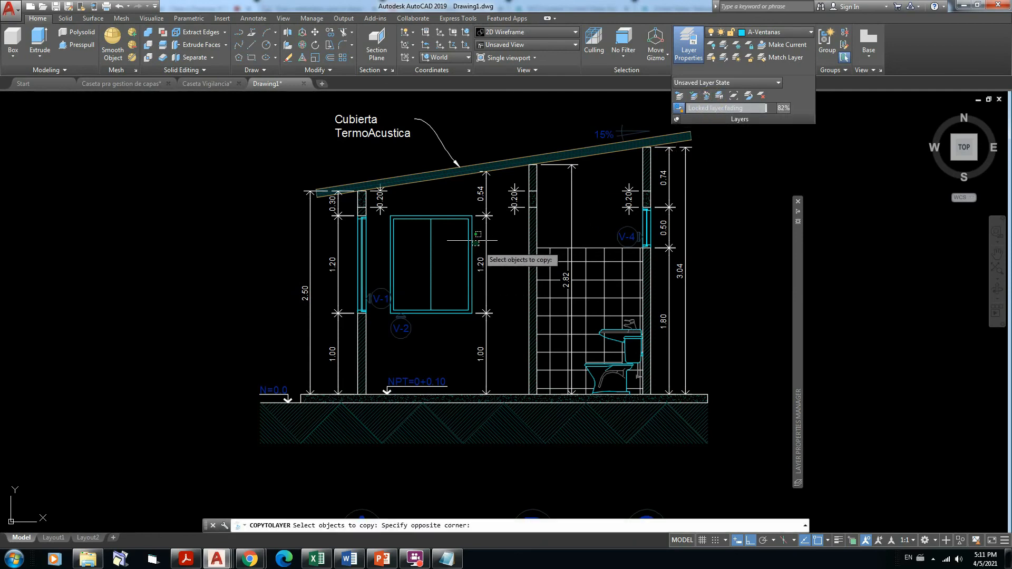
left_click(395, 233)
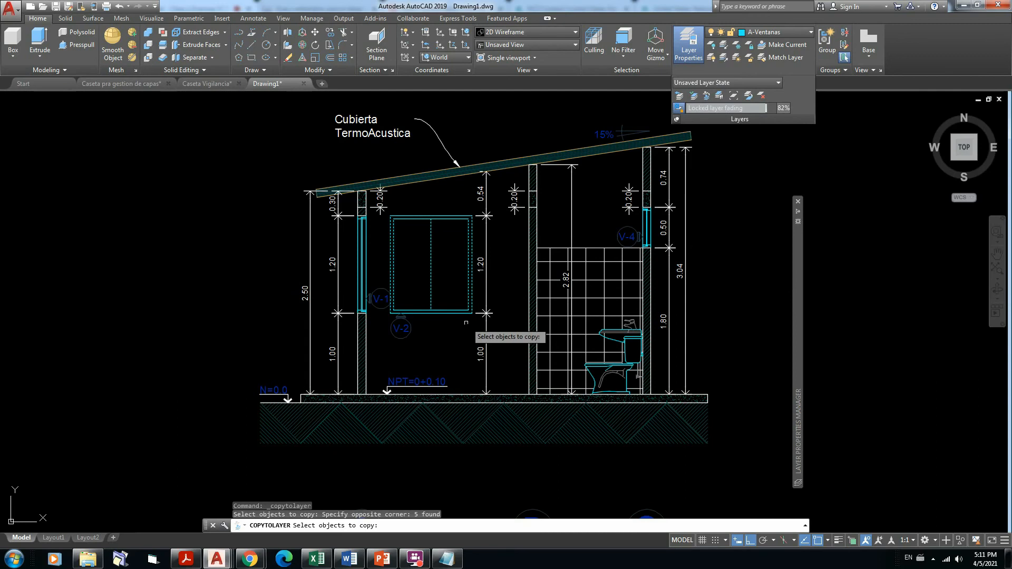
left_click(463, 321)
left_click(443, 210)
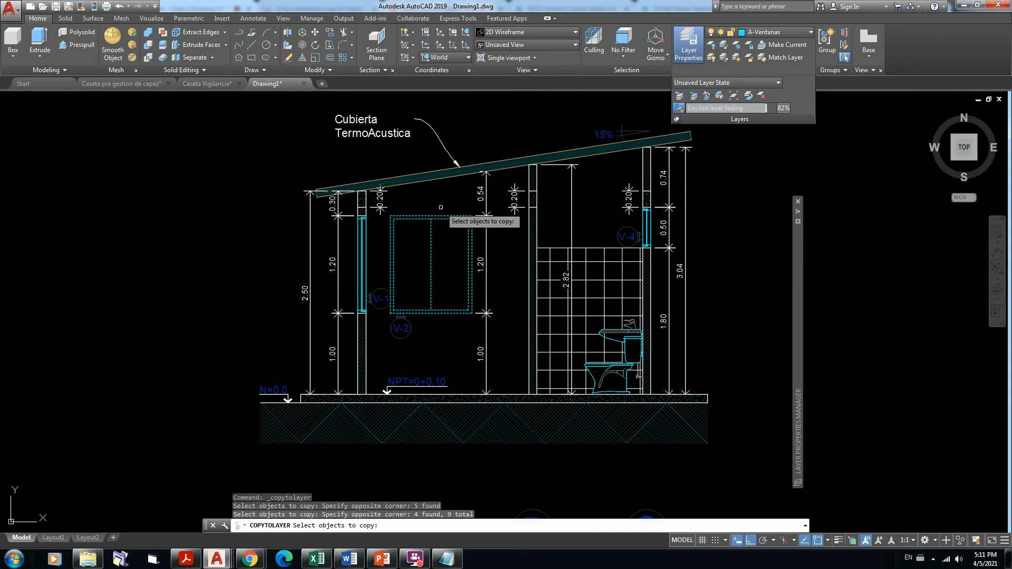
key("Return")
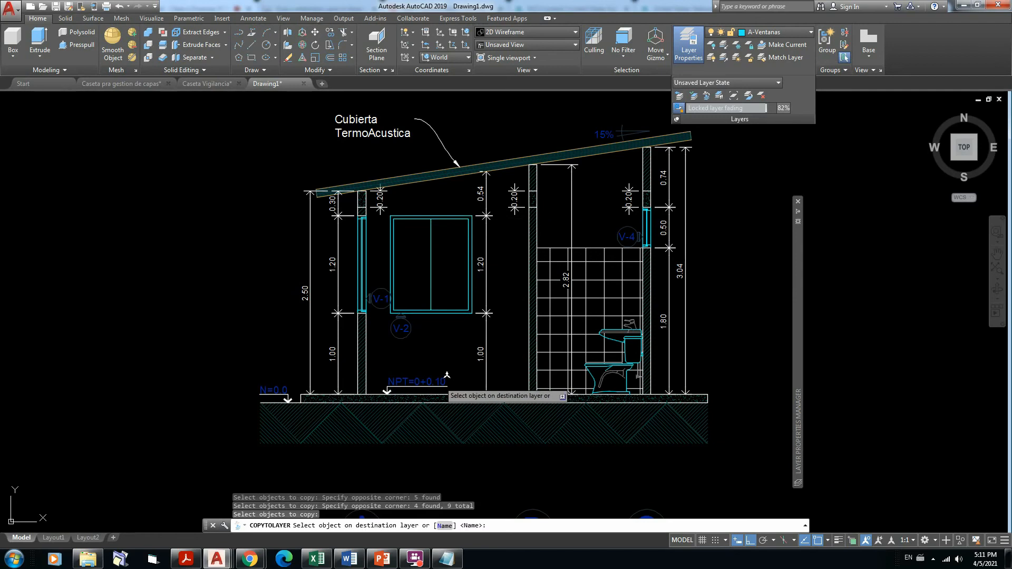
left_click(452, 246)
left_click(449, 245)
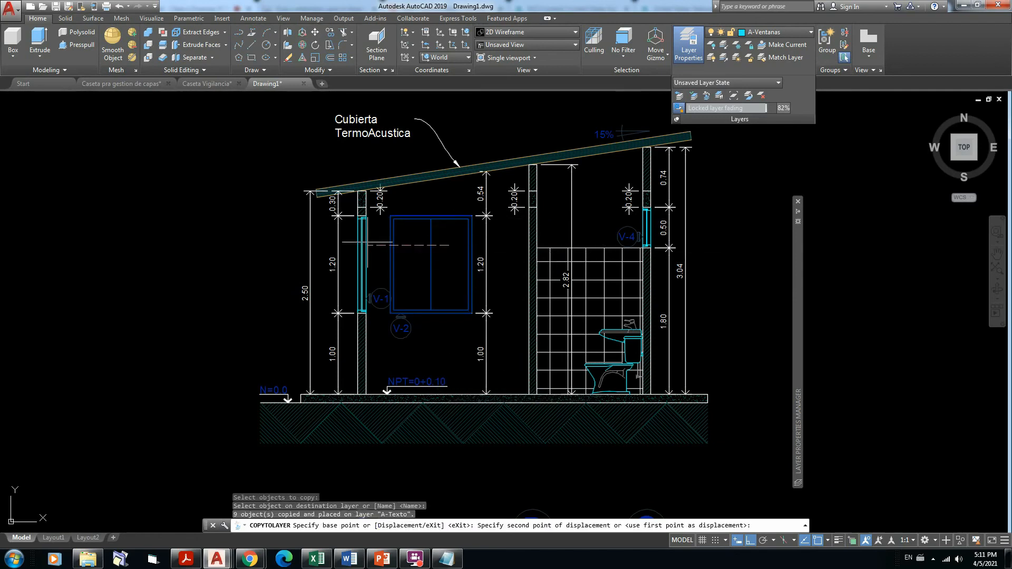
left_click(181, 245)
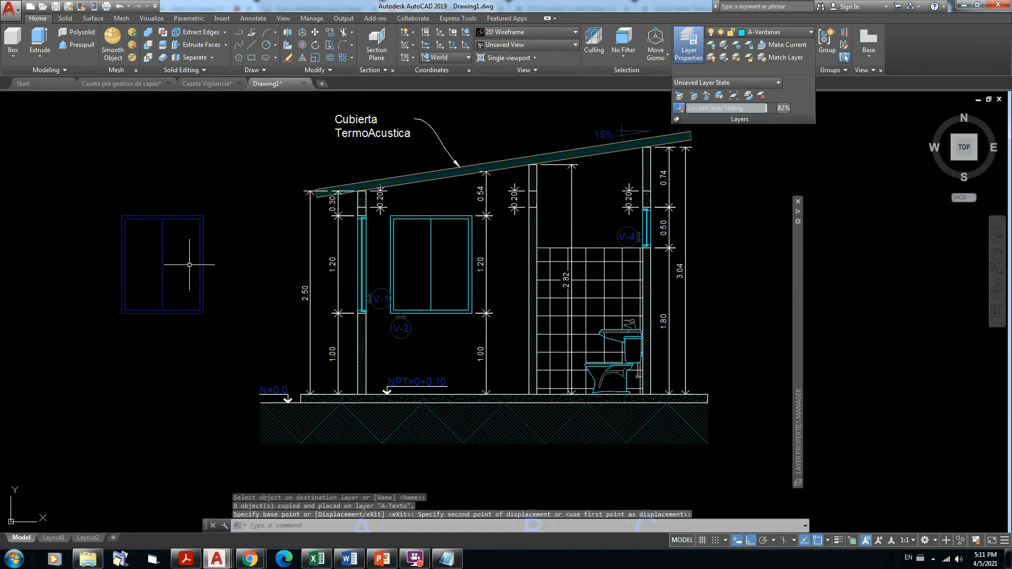
key("Escape")
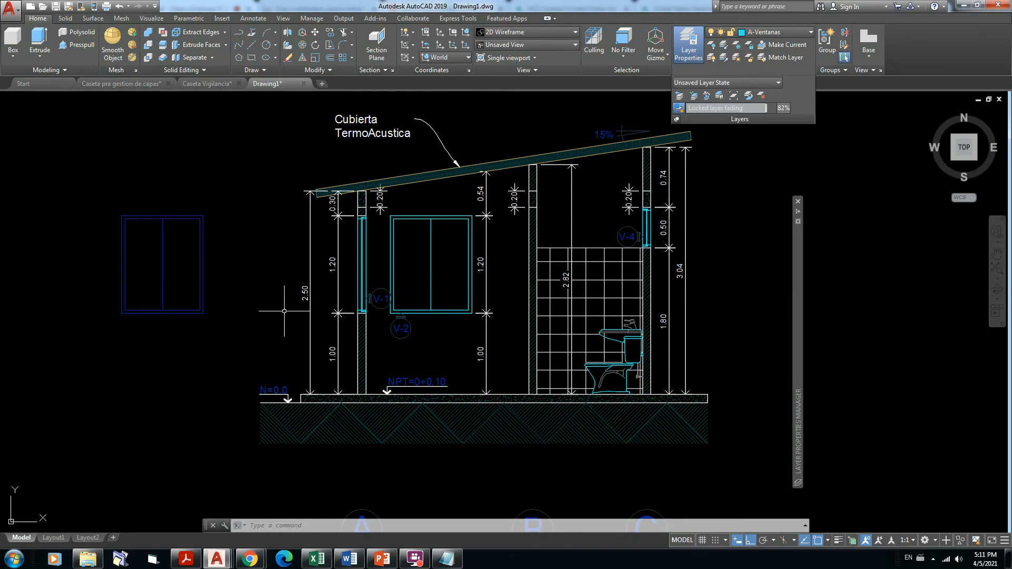
Erase the A-Texto window copy made with Copy to Layer.
left_click(227, 325)
left_click(106, 203)
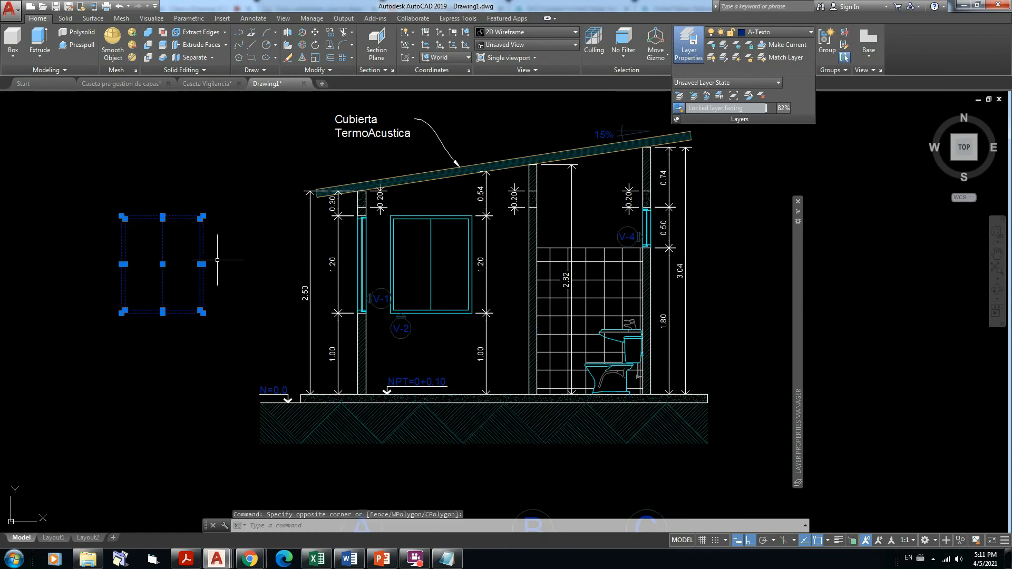
key("Delete")
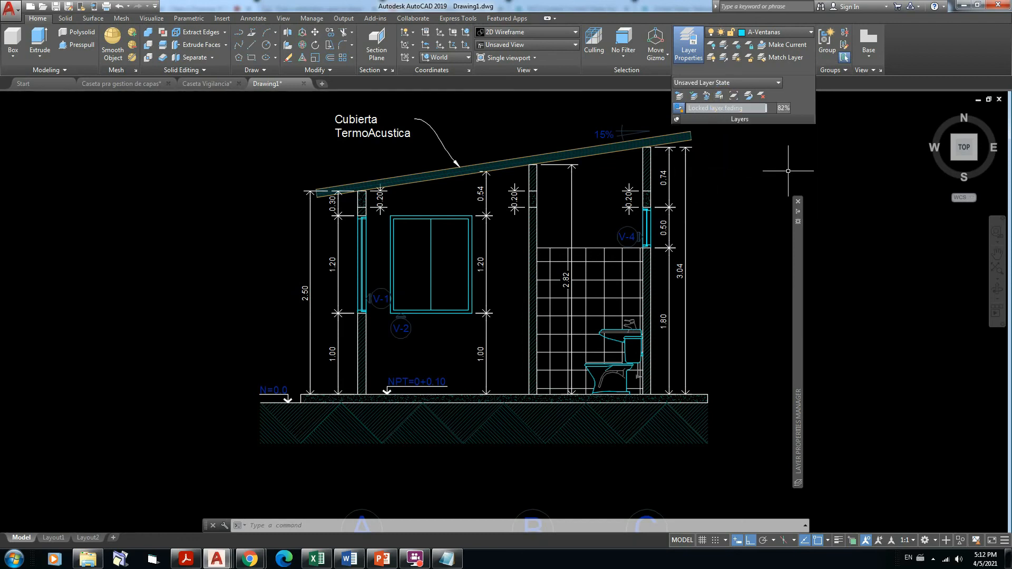
Start Layer Walk for the section and floor plan, and place its dialog beside them in the empty area to their left.
scroll(788, 170, "down", 5)
mouse_move(749, 177)
middle_mouse_down()
mouse_move(470, 189)
mouse_move(551, 136)
mouse_move(555, 149)
middle_mouse_up()
scroll(470, 189, "up", 4)
scroll(554, 137, "down", 2)
scroll(542, 158, "up", 2)
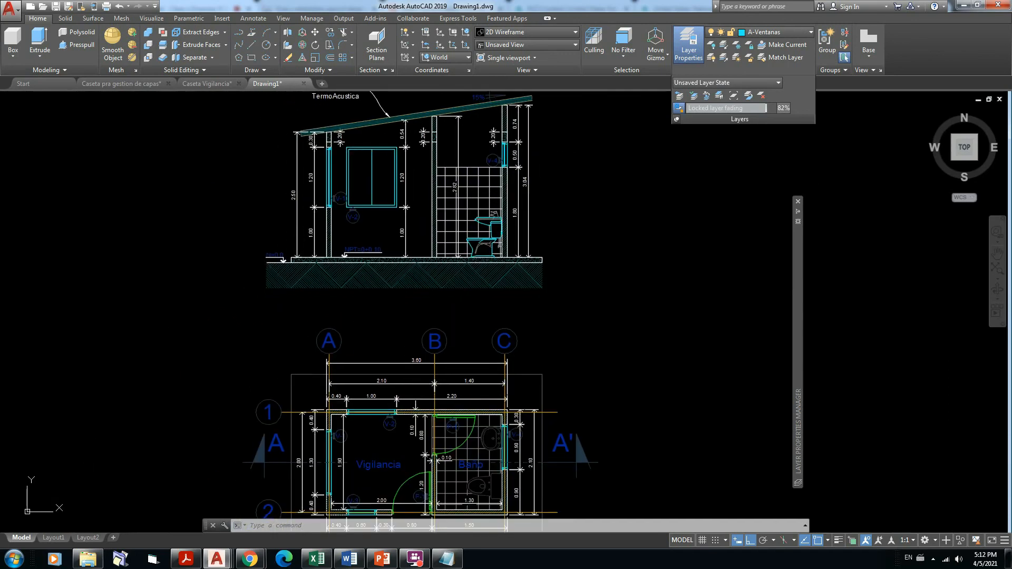
scroll(559, 158, "down", 2)
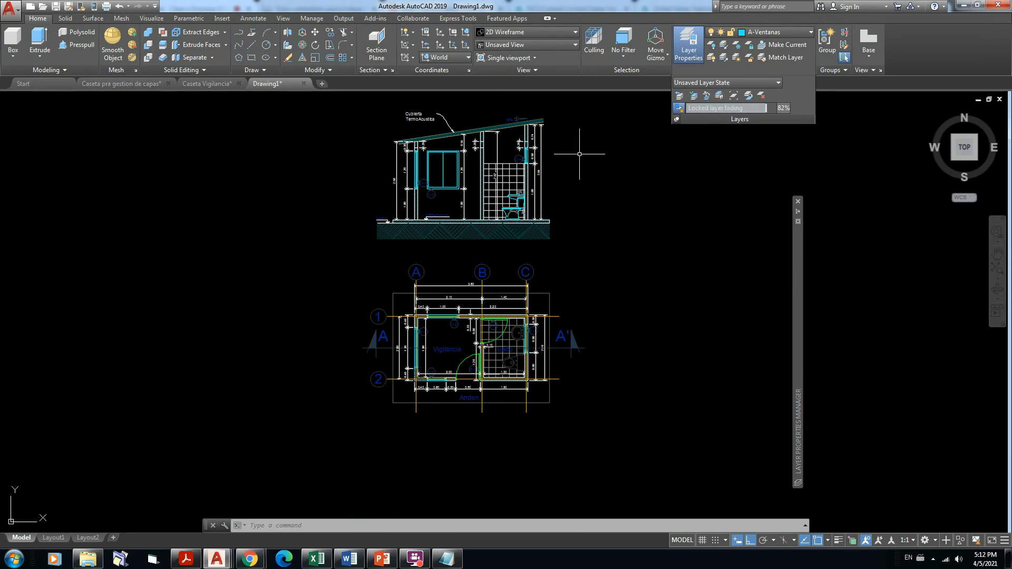
middle_click_drag(580, 154, 572, 181)
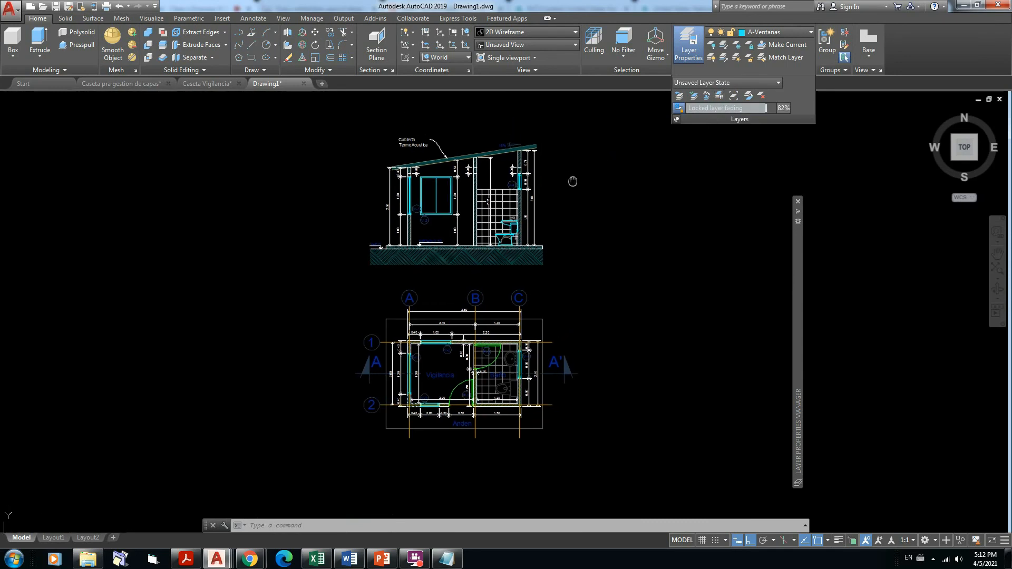
left_click(719, 98)
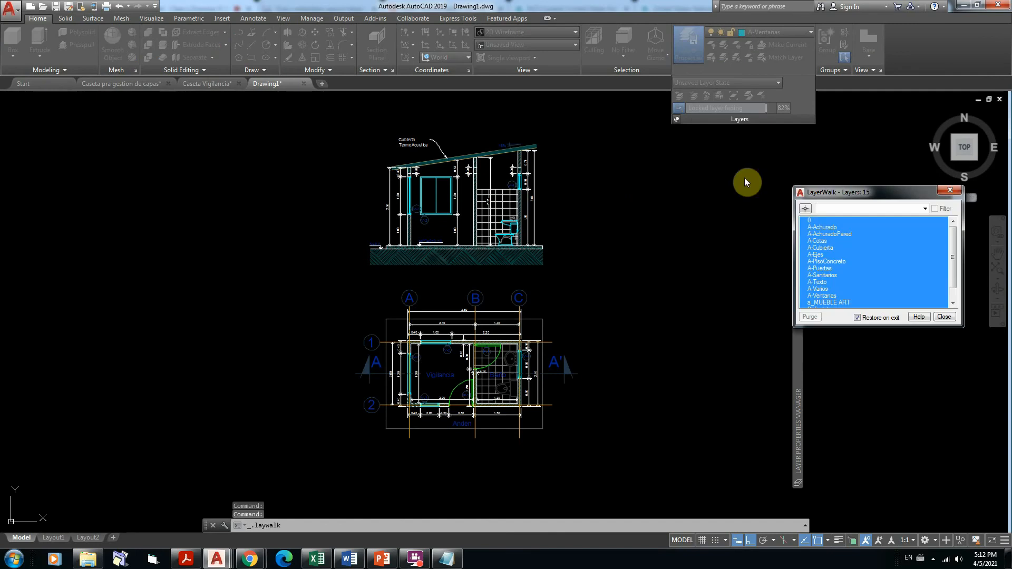
left_click_drag(874, 191, 238, 142)
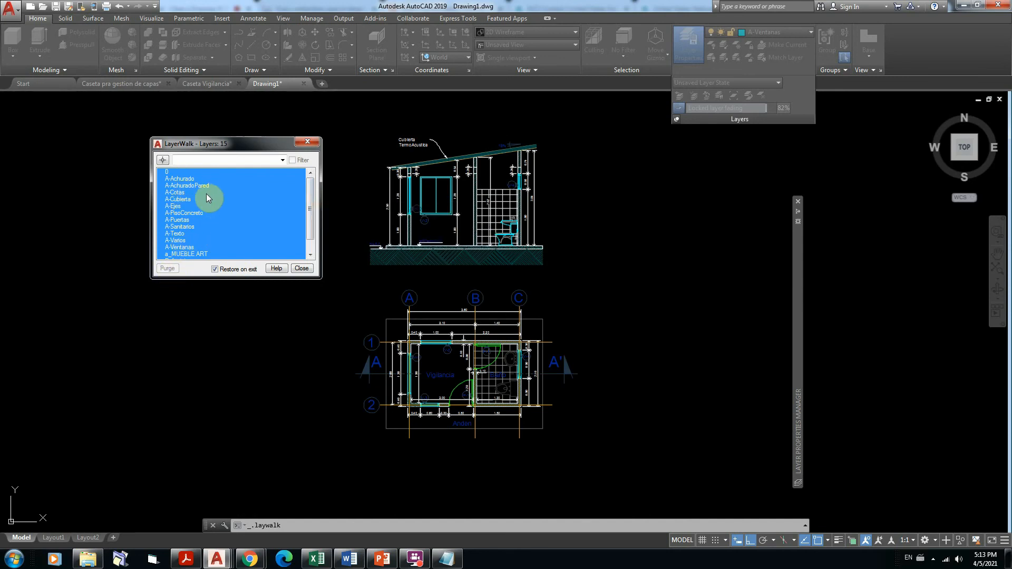
Isolate the A-Achurado, A-AchuradoPared, A-Cotas, A-Cubierta, A-Ejes, A-PisoConcreto and A-Puertas layers one at a time in Layer Walk.
left_click(182, 180)
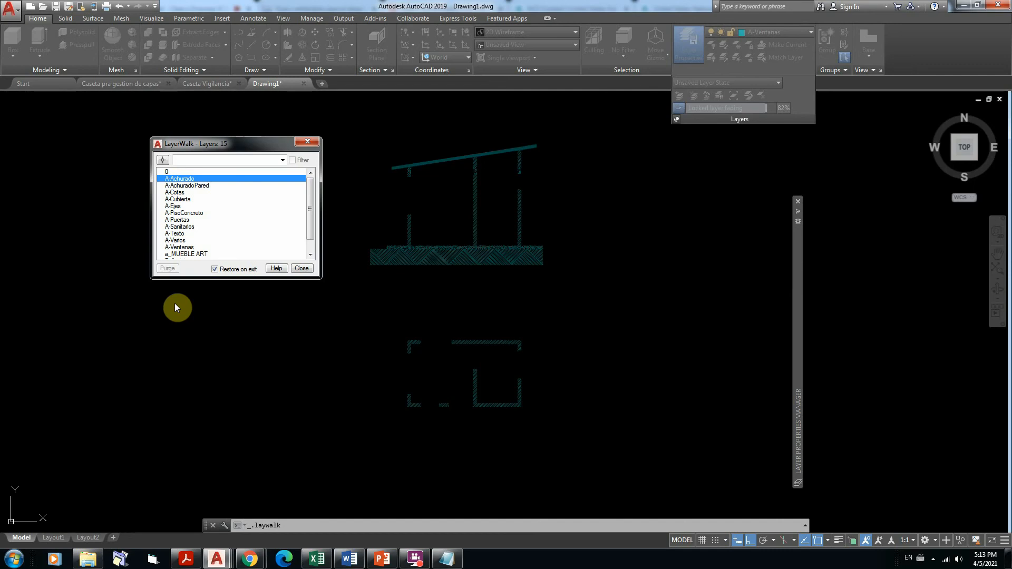
left_click(179, 186)
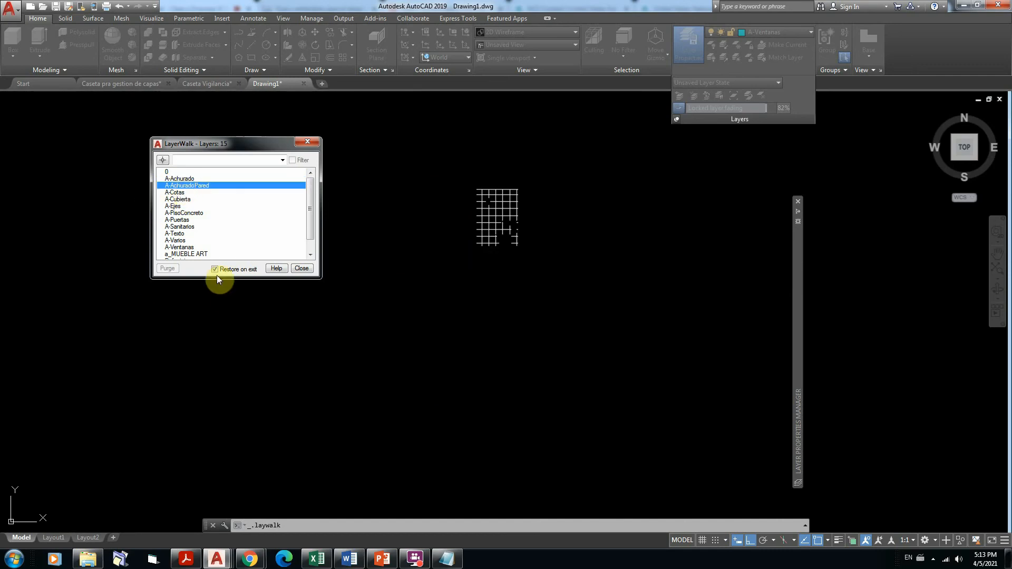
left_click(178, 192)
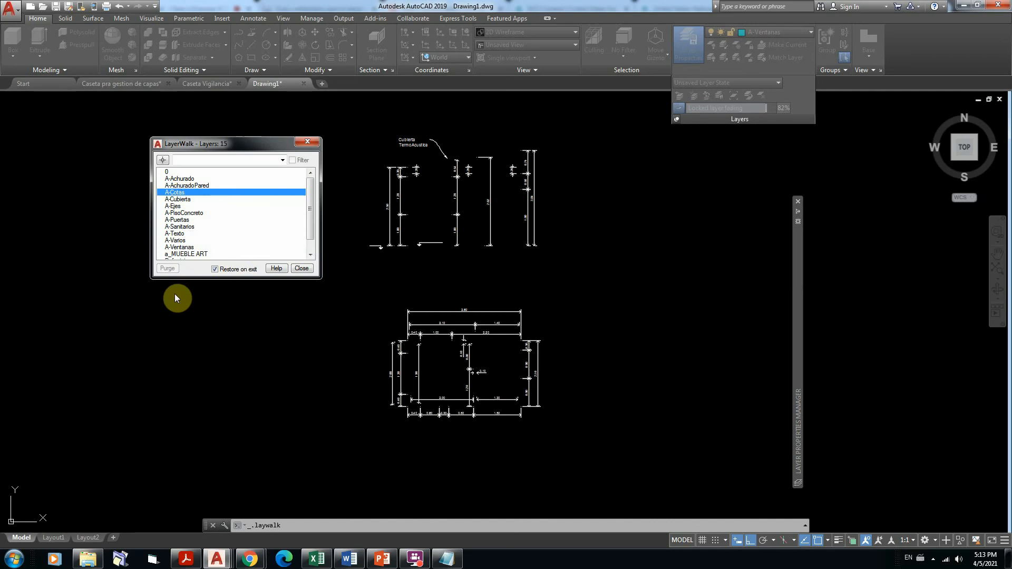
left_click(179, 200)
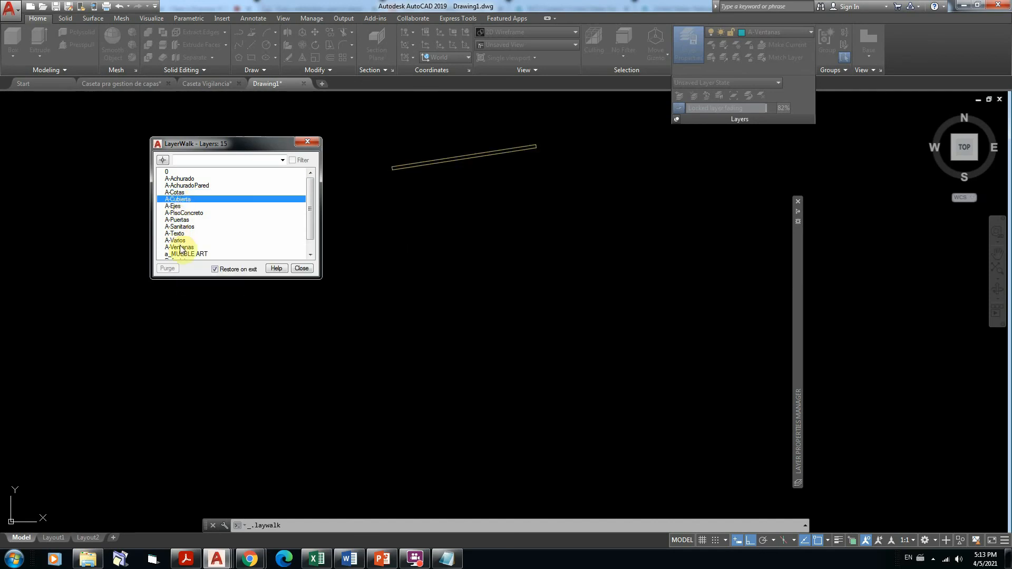
left_click(177, 206)
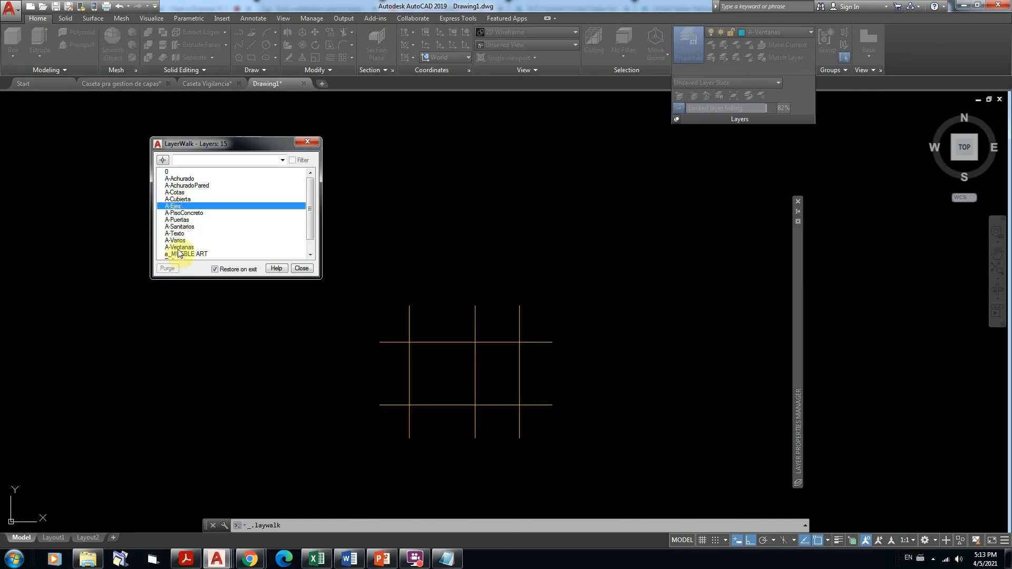
left_click(184, 212)
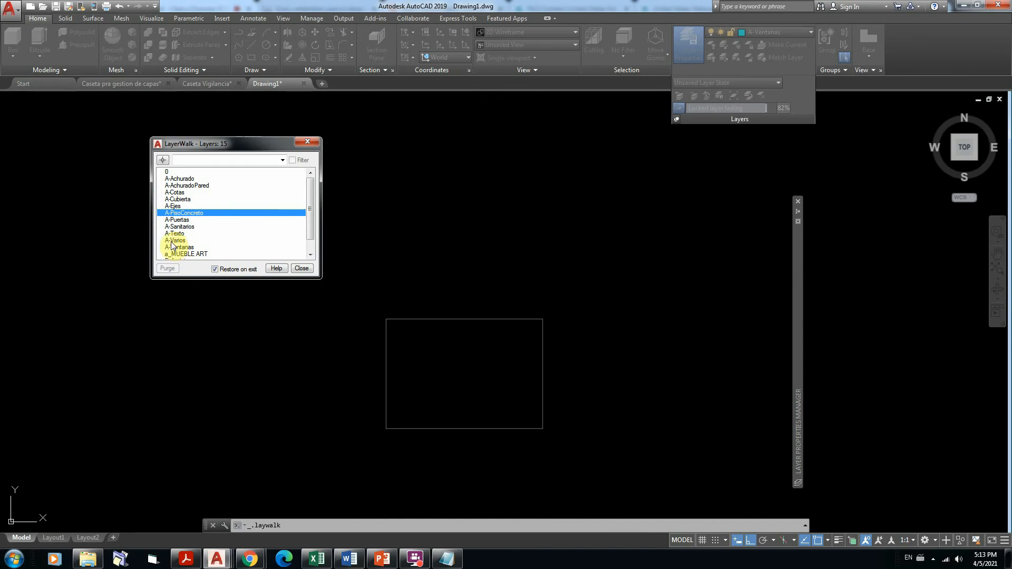
left_click(178, 220)
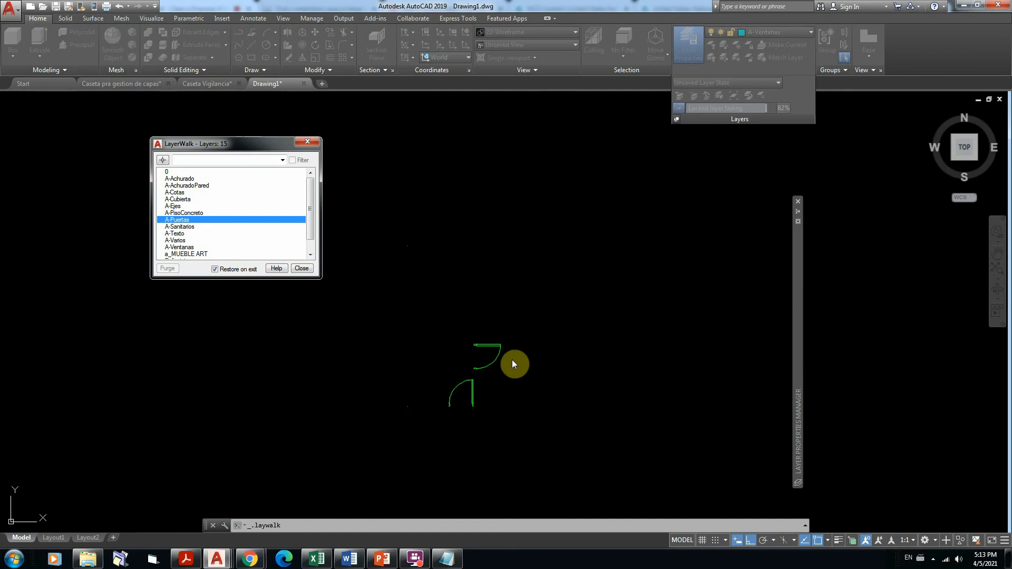
Isolate the A-Sanitarios, A-Texto, A-Varios, A-Ventanas, a_MUEBLE ART, Defpoints and PisoBaños layers one at a time.
left_click(182, 227)
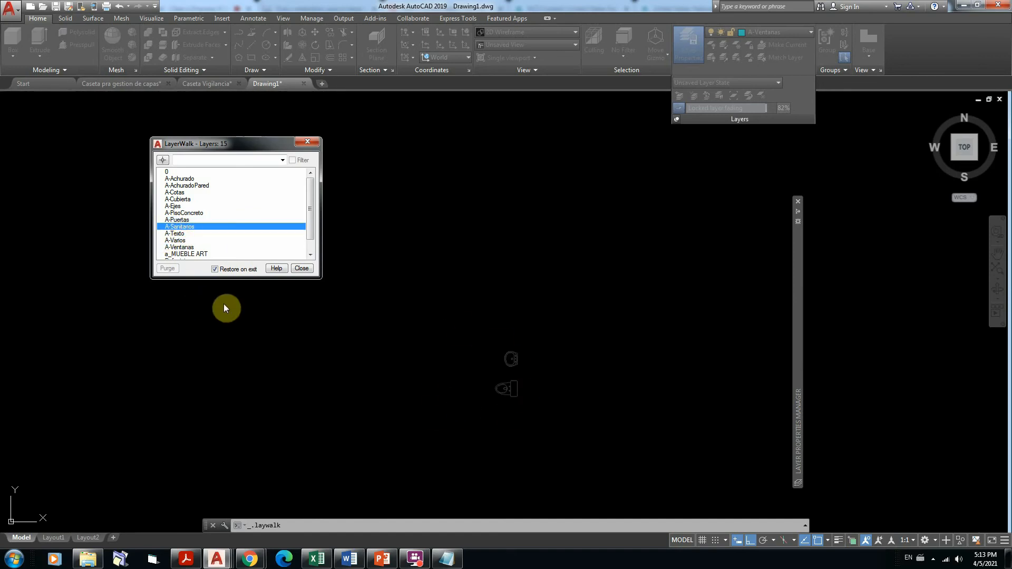
left_click(178, 234)
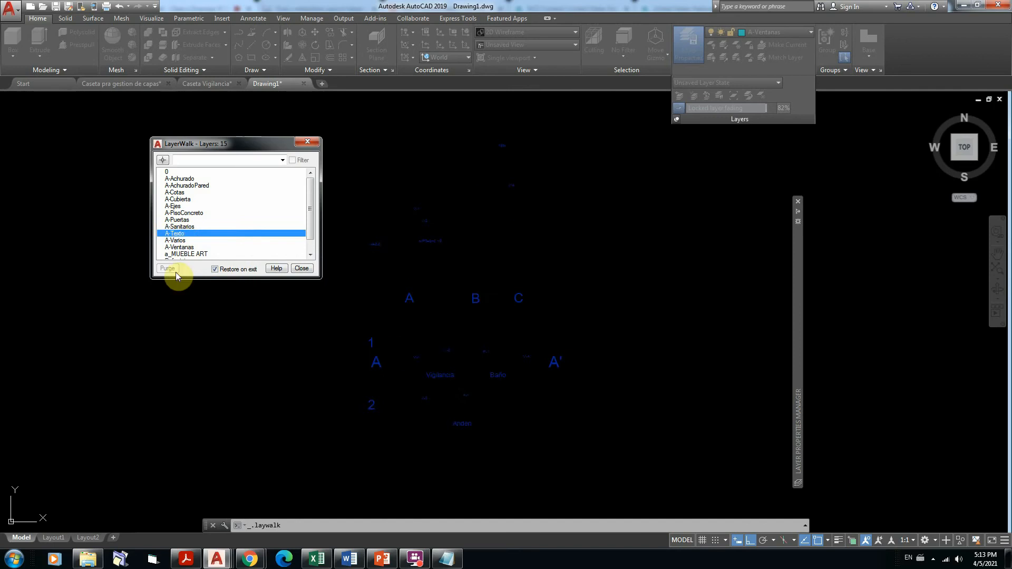
left_click(183, 241)
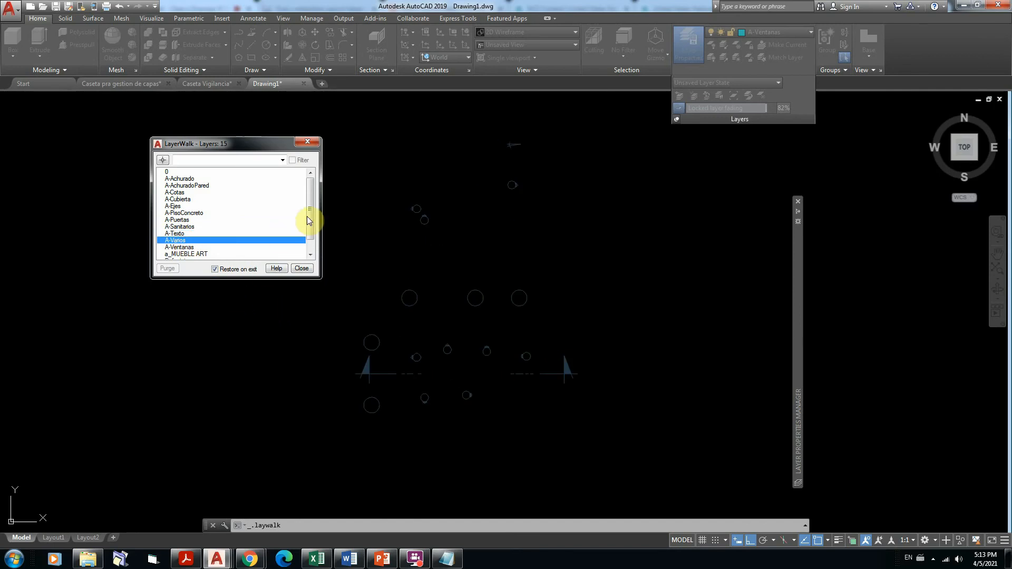
scroll(306, 237, "down", 1)
left_click(182, 233)
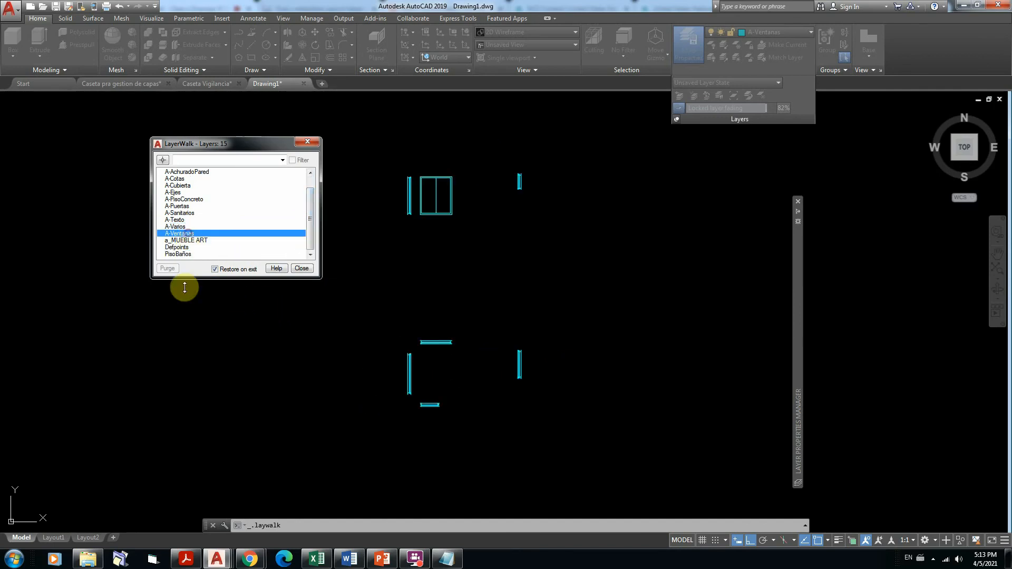
left_click(191, 240)
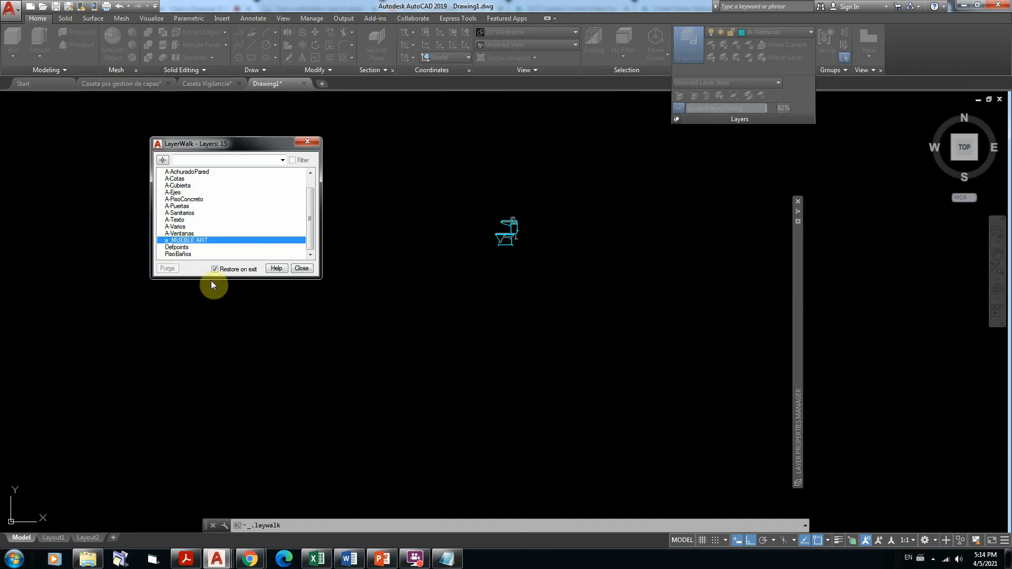
left_click(184, 247)
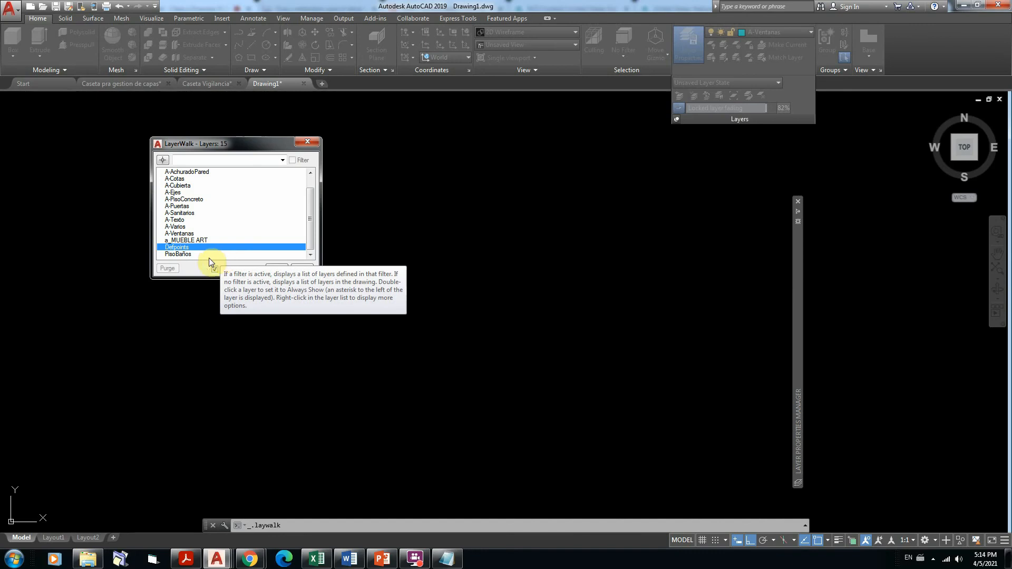
left_click(184, 254)
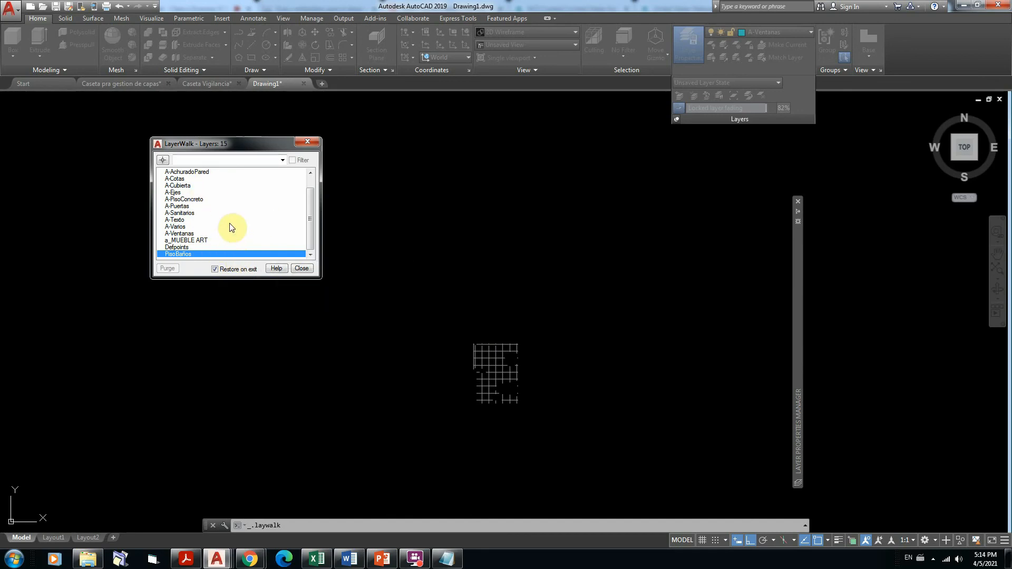
Add A-AchuradoPared, A-Cotas, A-Puertas, A-Varios and a_MUEBLE ART to the displayed PisoBaños layer, and exit Layer Walk with the layers restored.
left_click(179, 172, "ctrl")
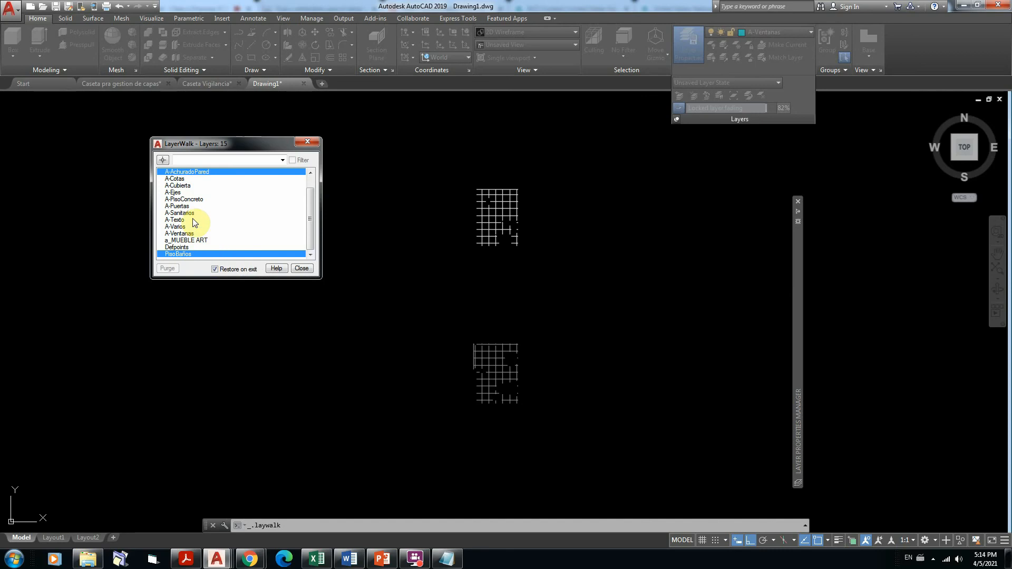
left_click(178, 179, "ctrl")
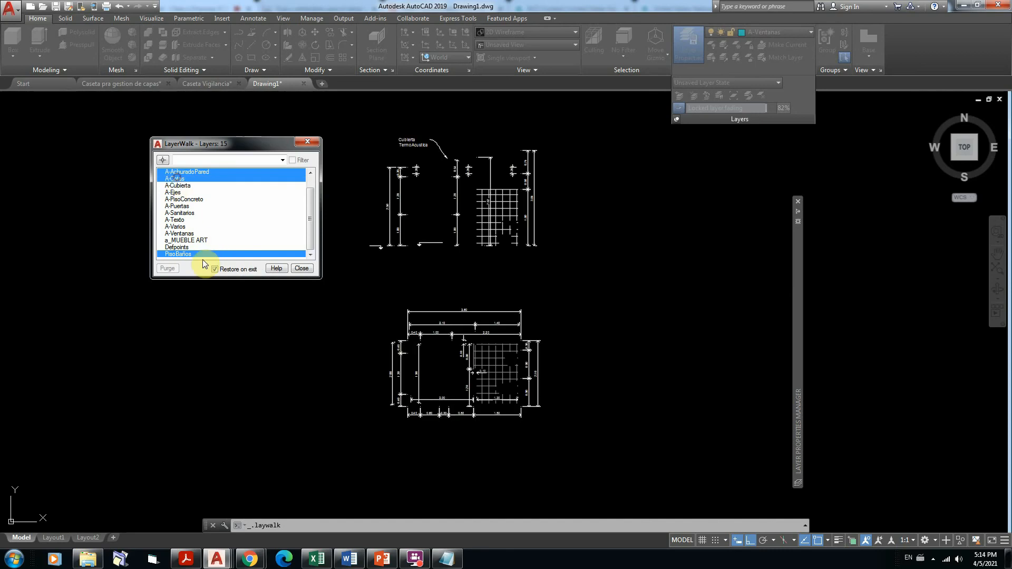
left_click(177, 206, "ctrl")
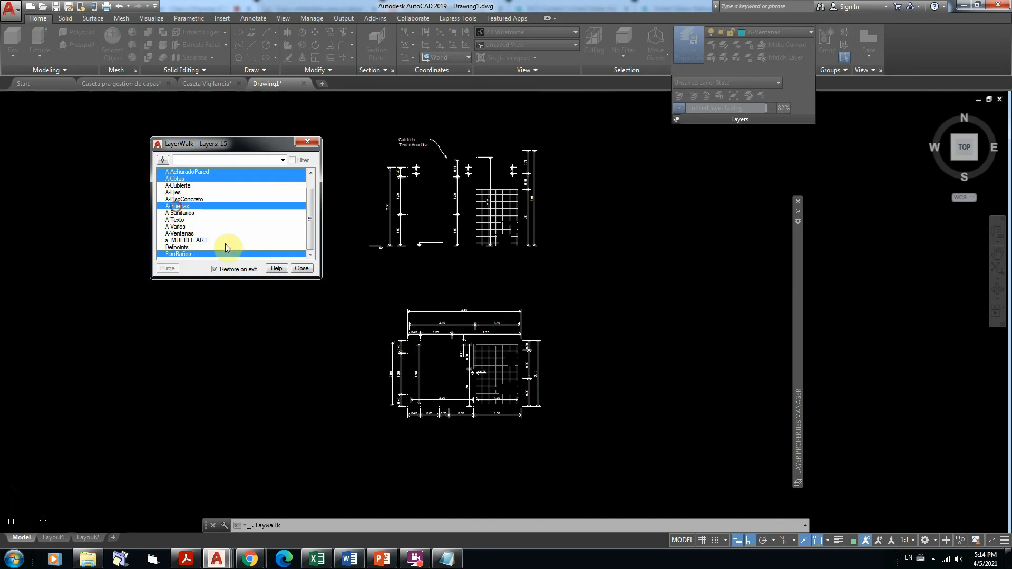
left_click(175, 226, "ctrl")
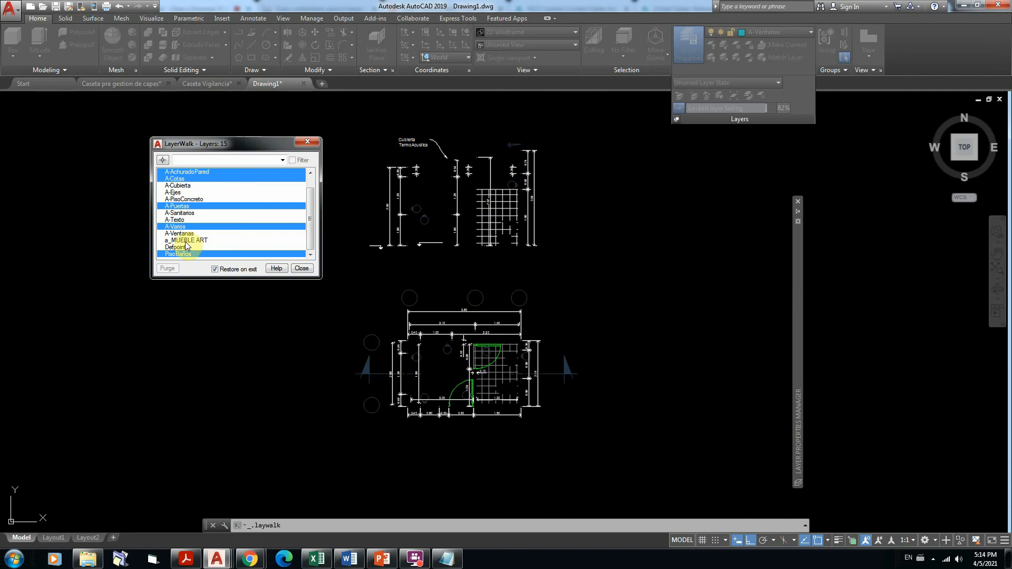
left_click(185, 240, "ctrl")
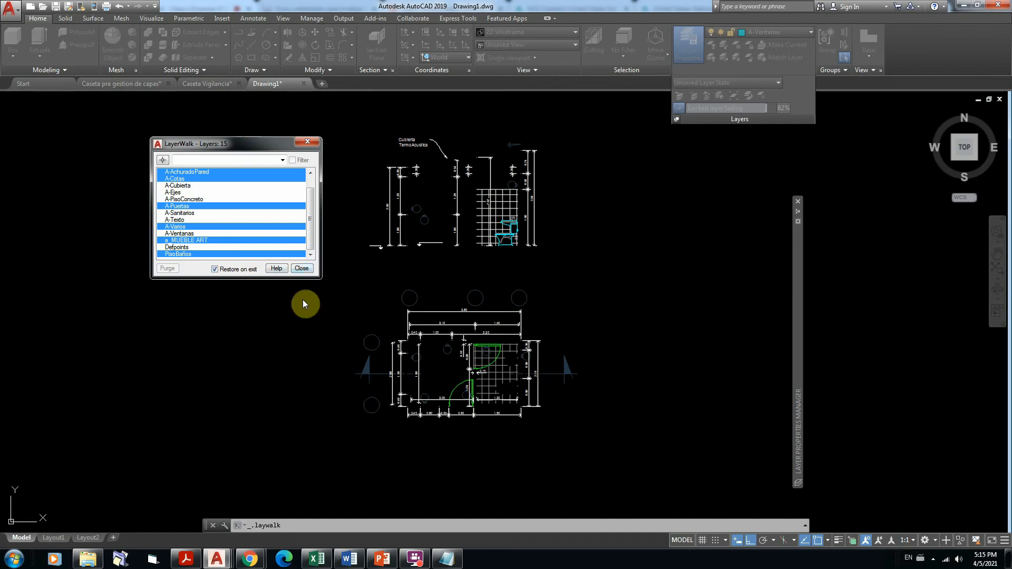
left_click(302, 268)
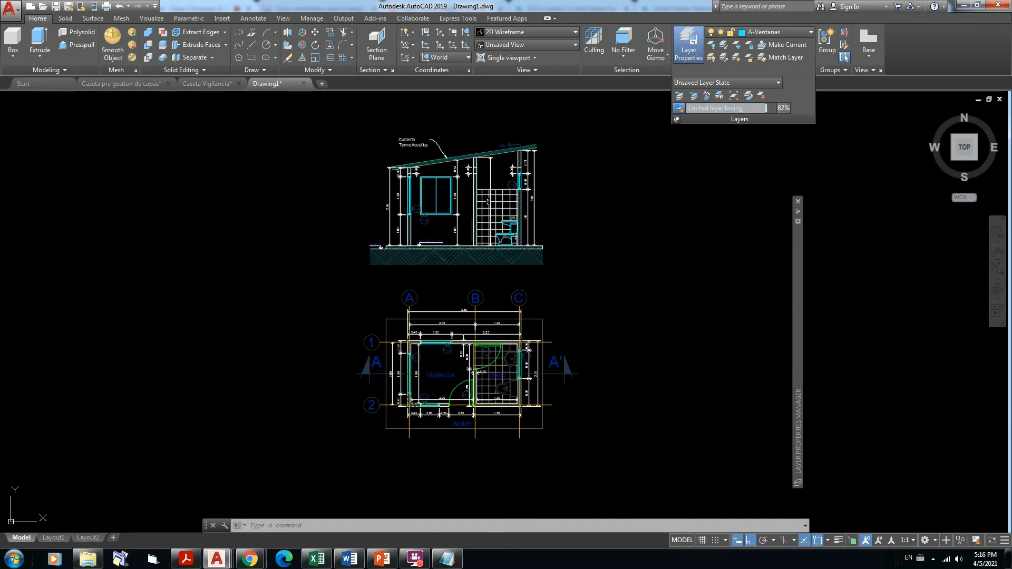
Try to choose the A-Ventanas layer as the layer to merge by picking the V-2 window in the section.
scroll(433, 195, "up", 4)
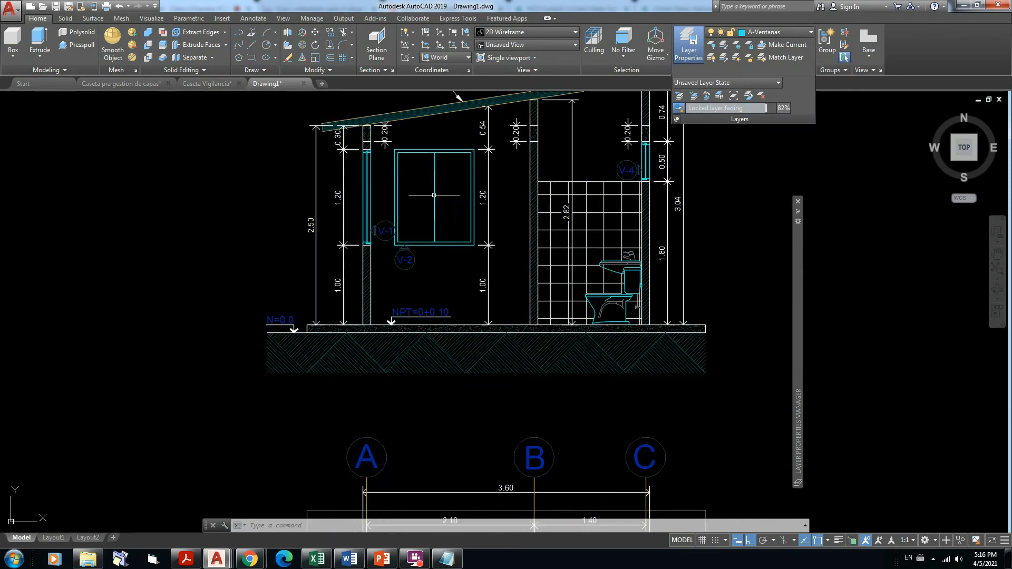
middle_click_drag(433, 195, 431, 224)
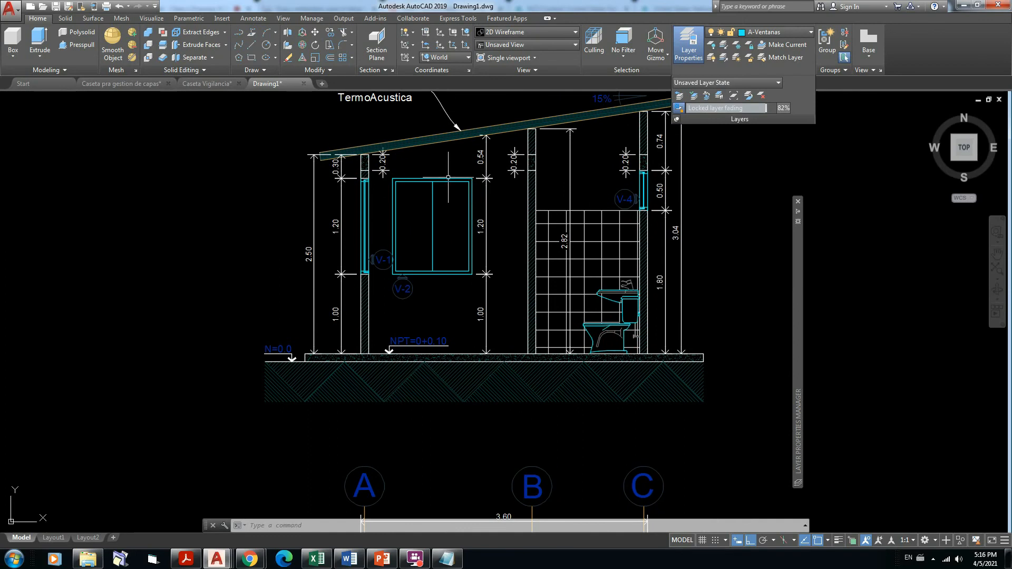
scroll(460, 201, "down", 3)
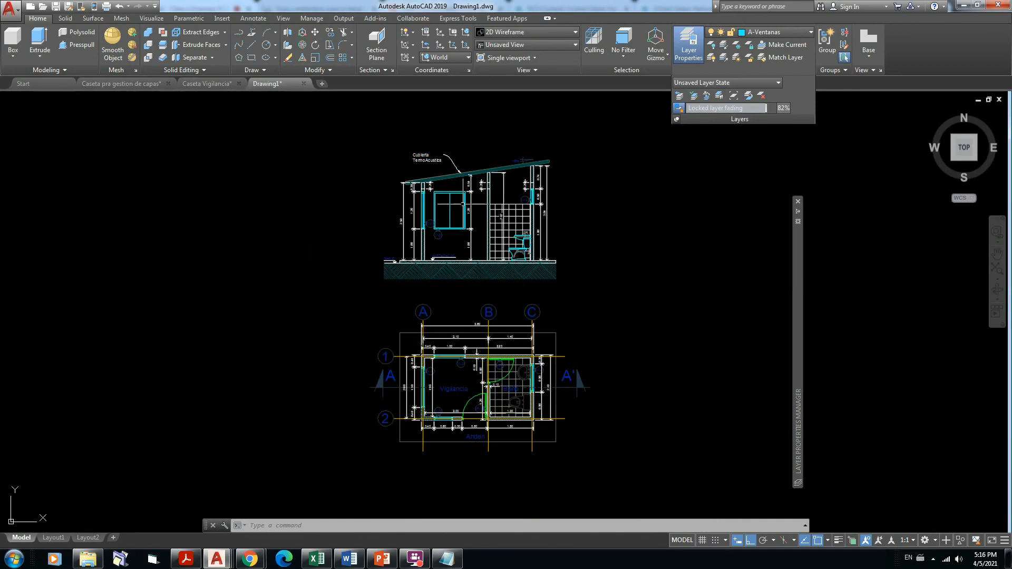
scroll(458, 210, "up", 4)
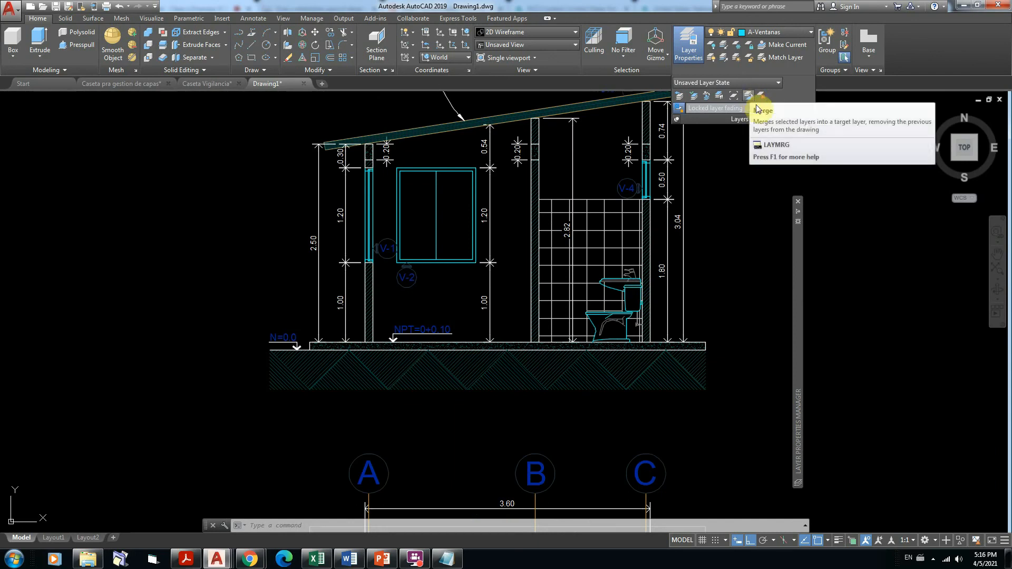
left_click(750, 97)
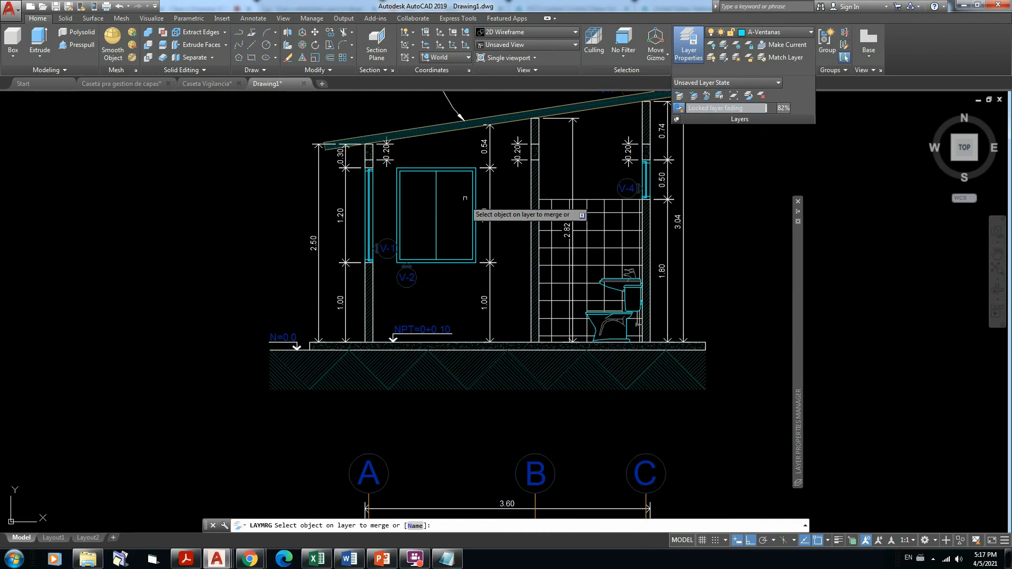
left_click(458, 167)
left_click(458, 168)
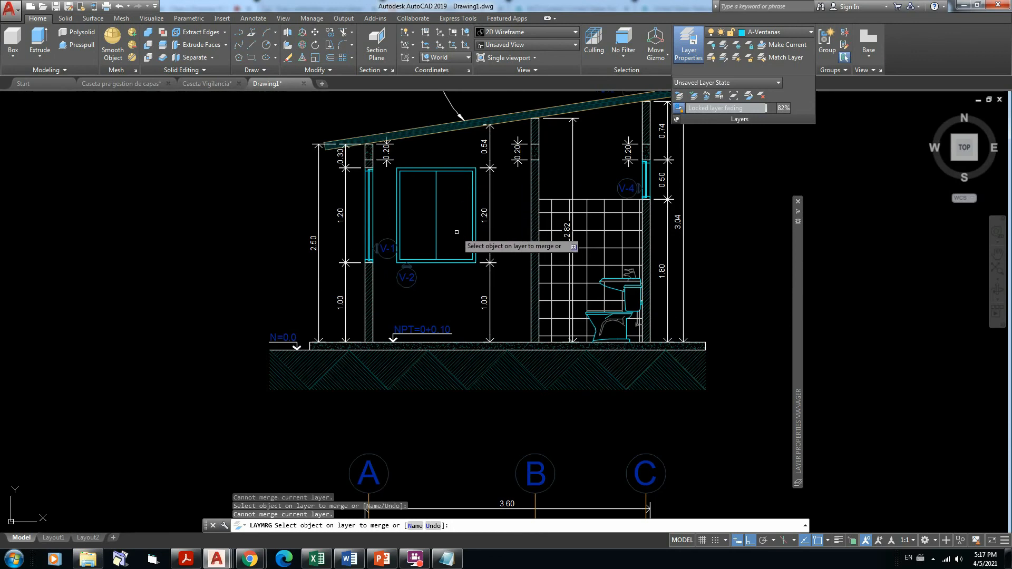
key("Return")
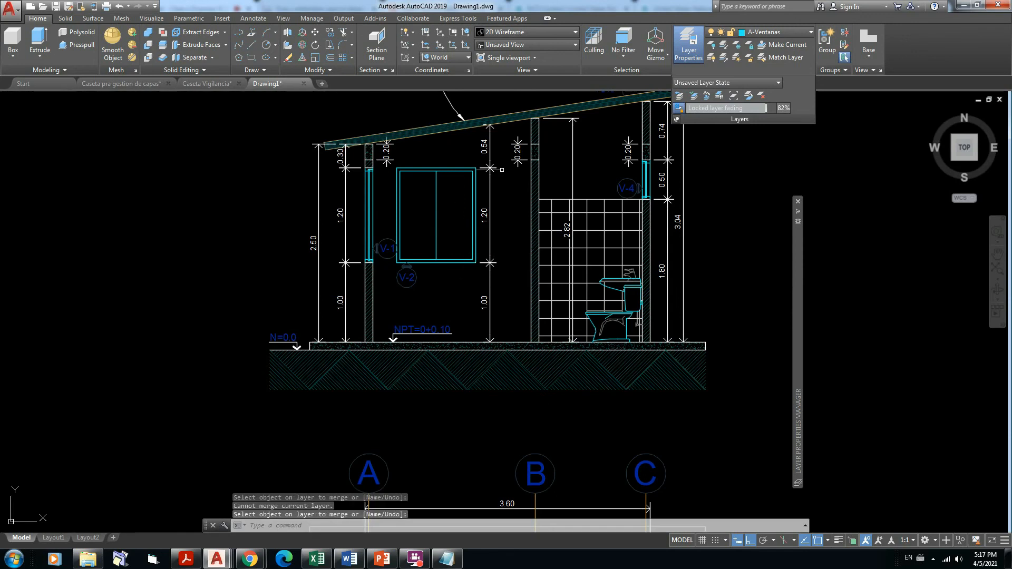
left_click(751, 96)
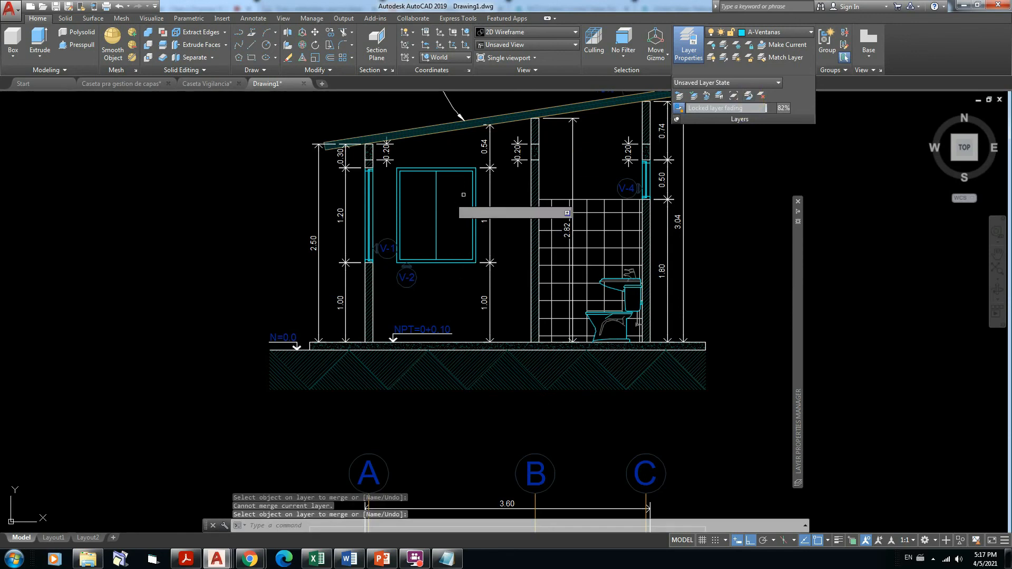
left_click(448, 170)
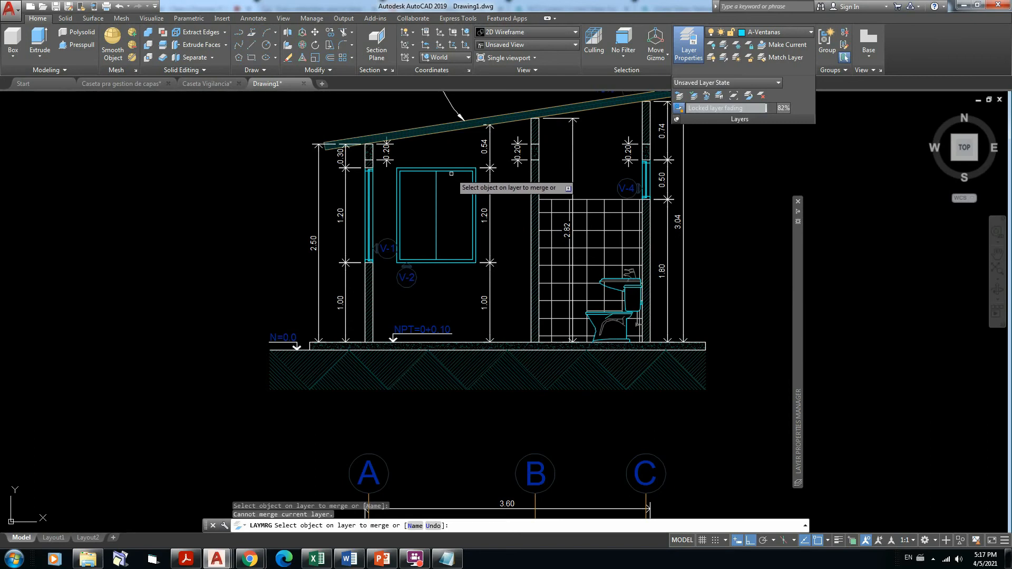
key("Escape")
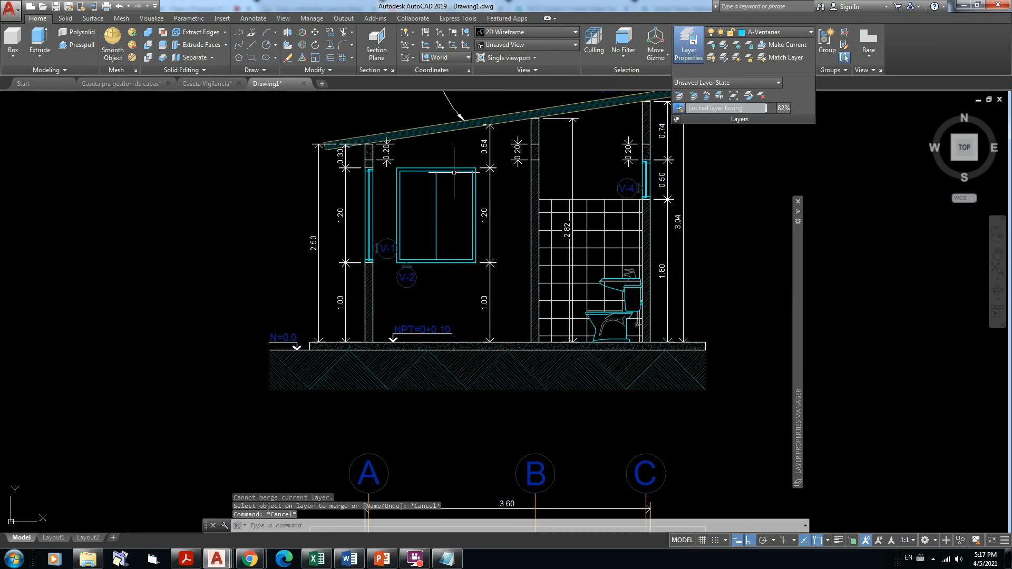
left_click(454, 173)
Try to merge the A-Puertas layer with Layer Merge, picking the bathroom door P-1 in the plan and the V-2 window in the section.
left_click(749, 97)
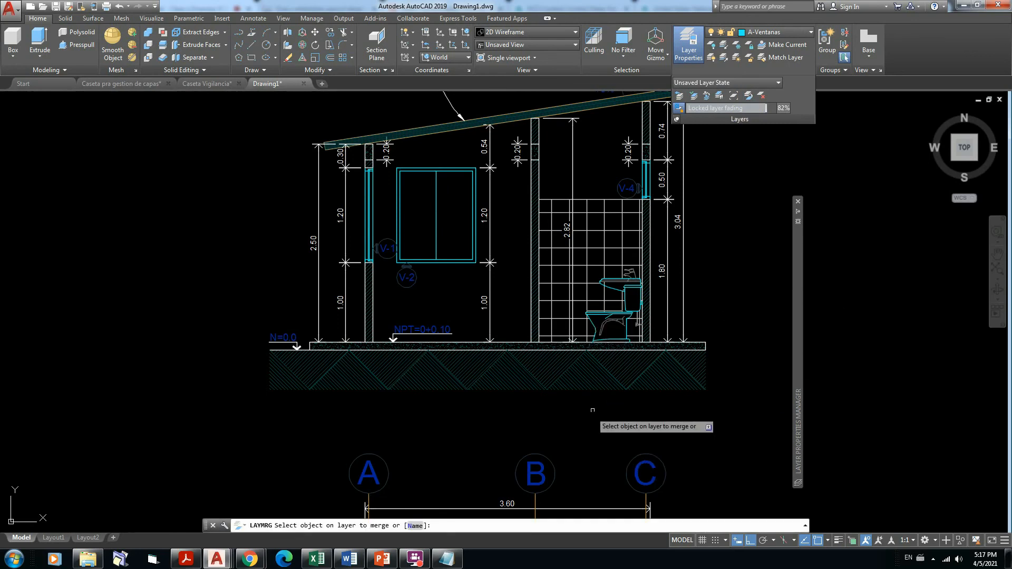
scroll(591, 404, "down", 4)
scroll(590, 487, "up", 4)
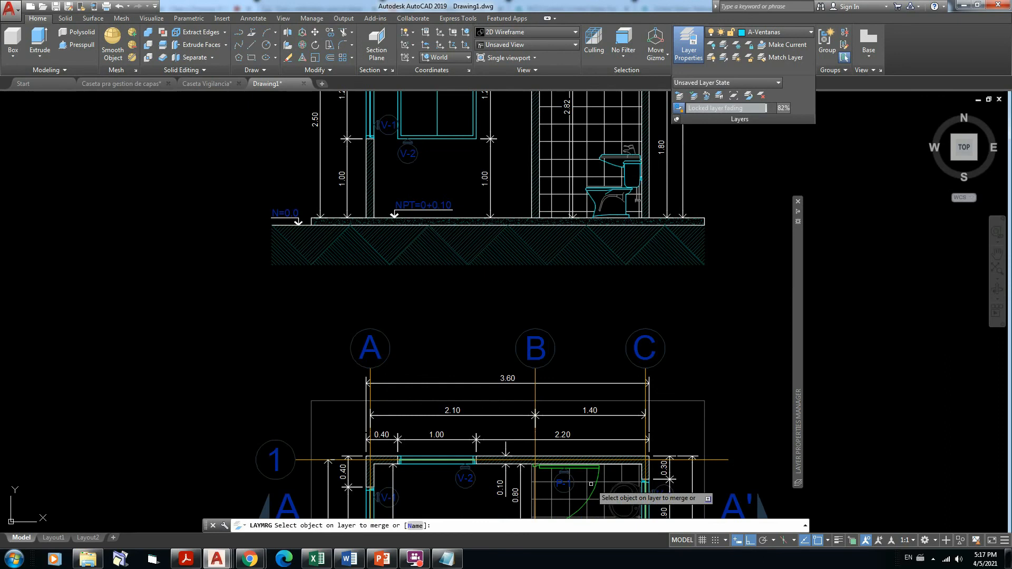
left_click(597, 476)
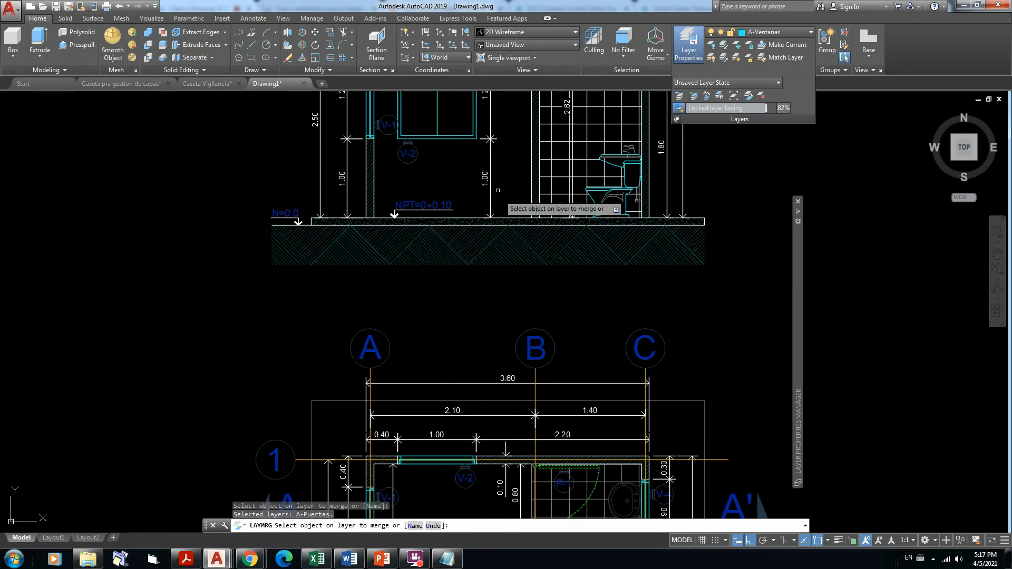
left_click(464, 135)
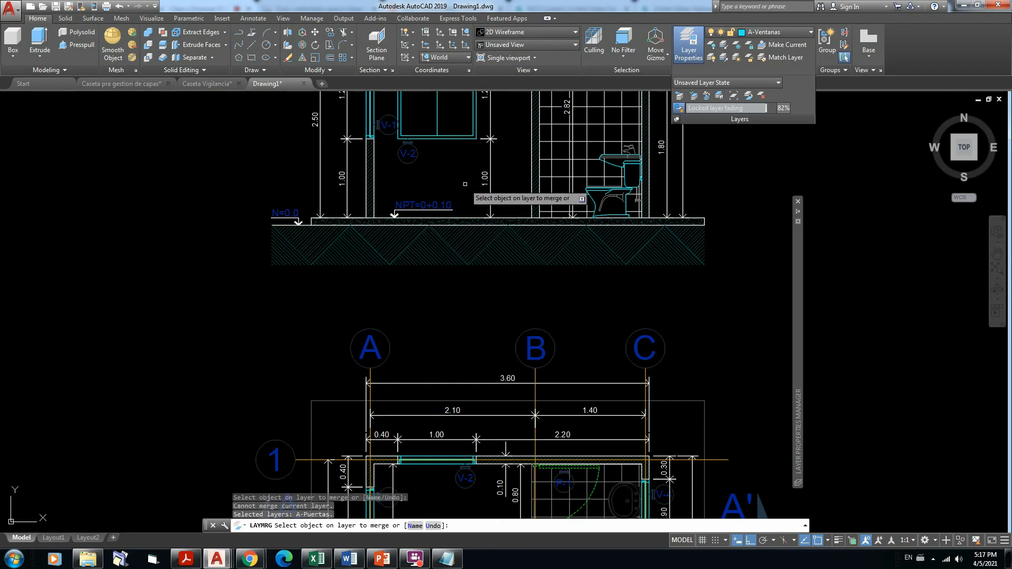
scroll(547, 312, "down", 4)
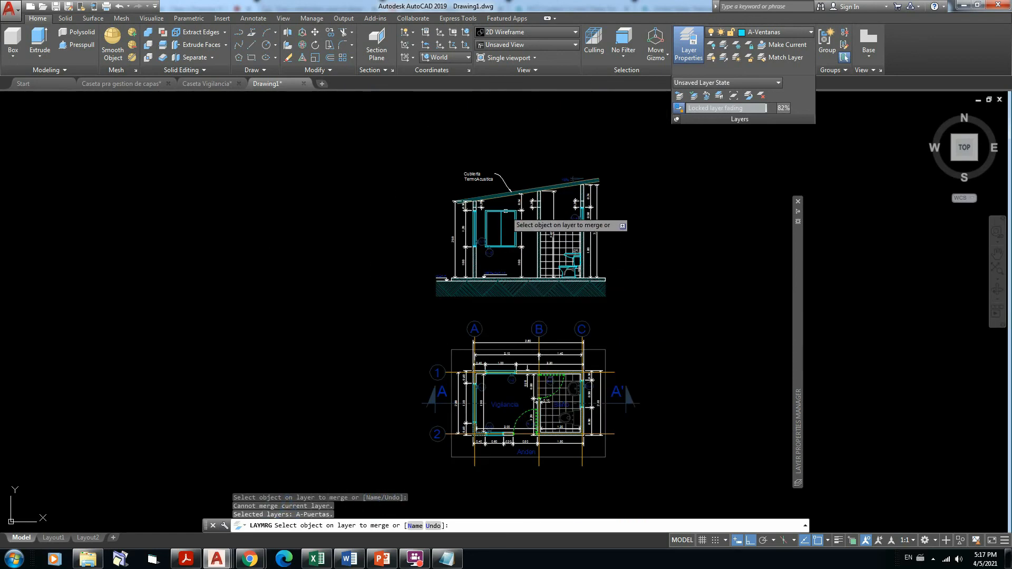
key("Return")
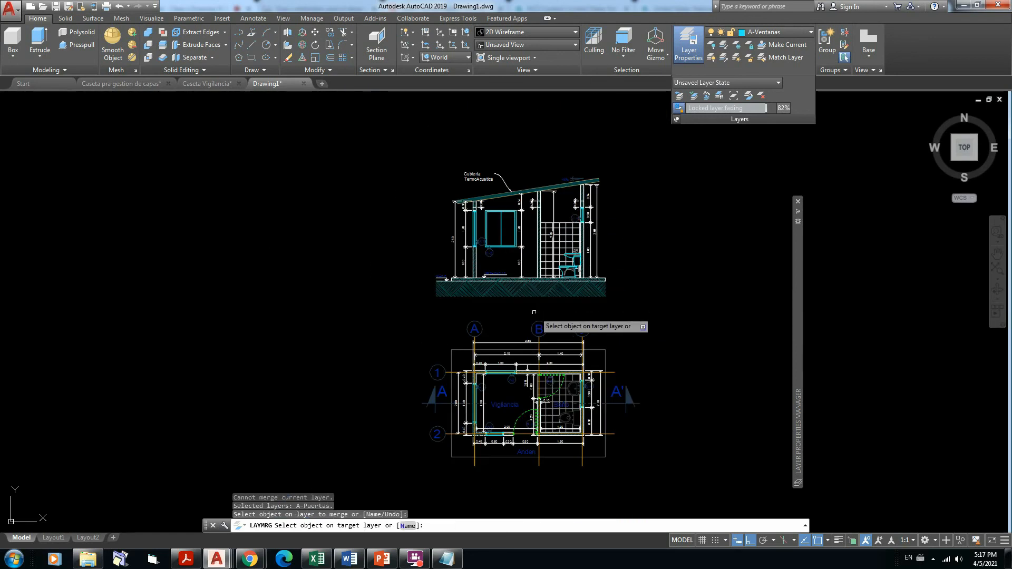
scroll(500, 251, "up", 4)
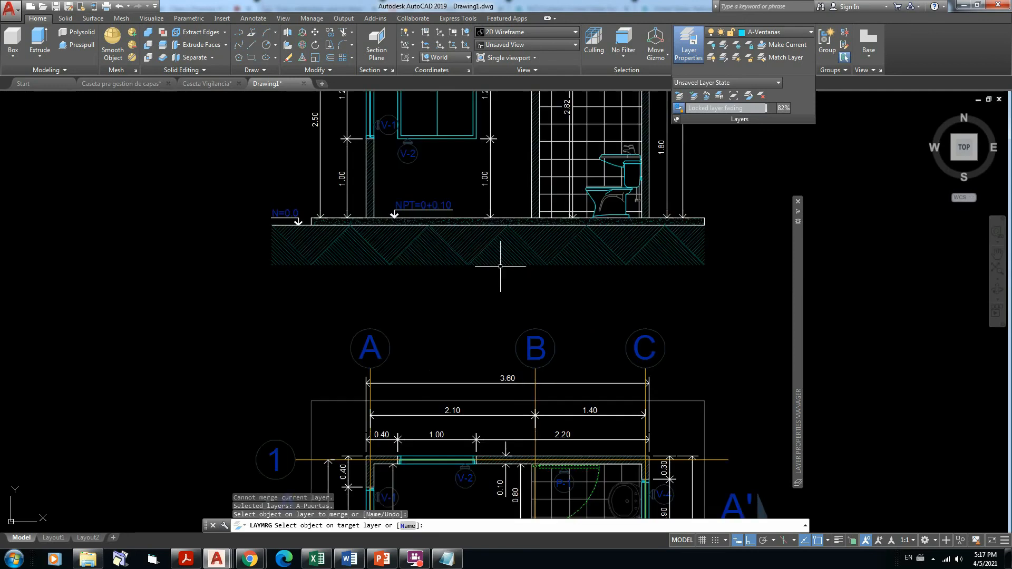
key("Escape")
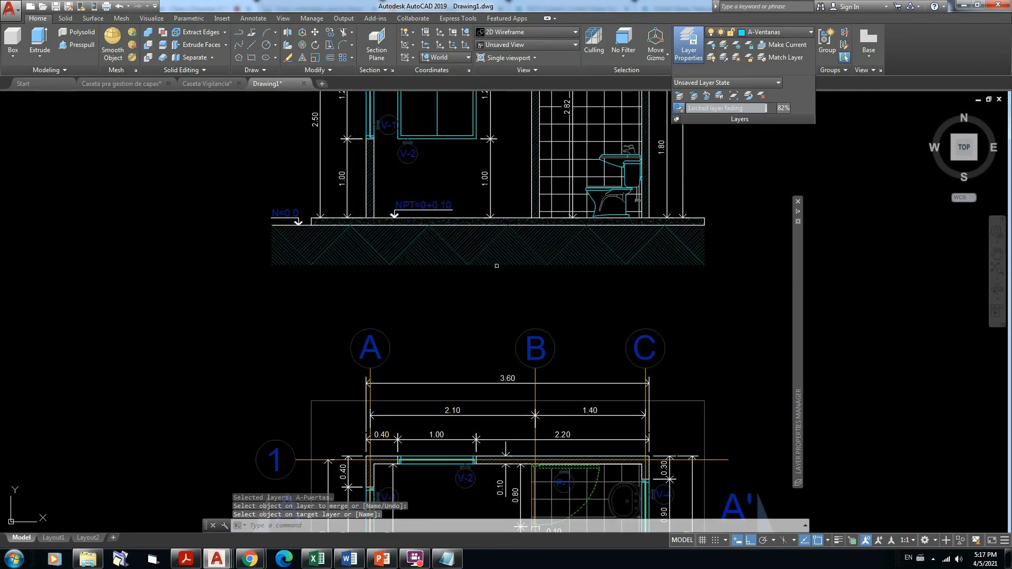
key("Escape")
key("Escape")
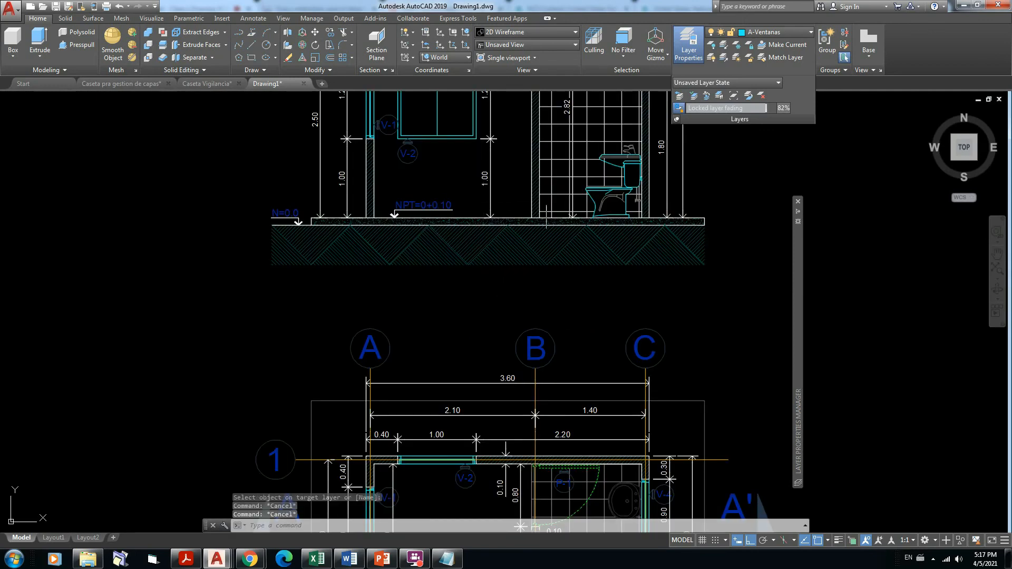
Try to choose the A-Ventanas layer for Layer Merge by picking the V-2 window in the section.
scroll(527, 189, "down", 3)
middle_click_drag(551, 224, 500, 311)
left_click(748, 95)
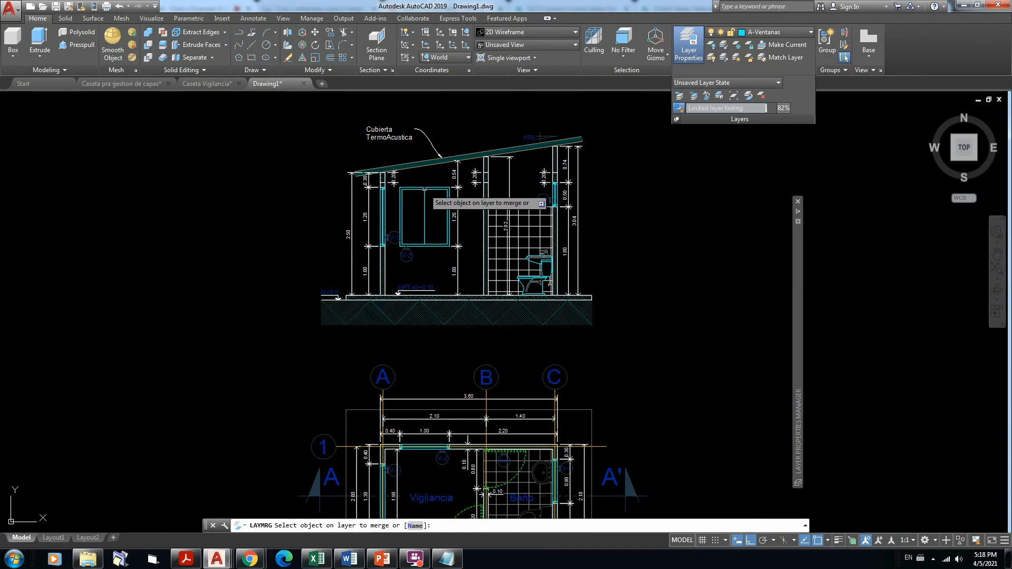
left_click(425, 189)
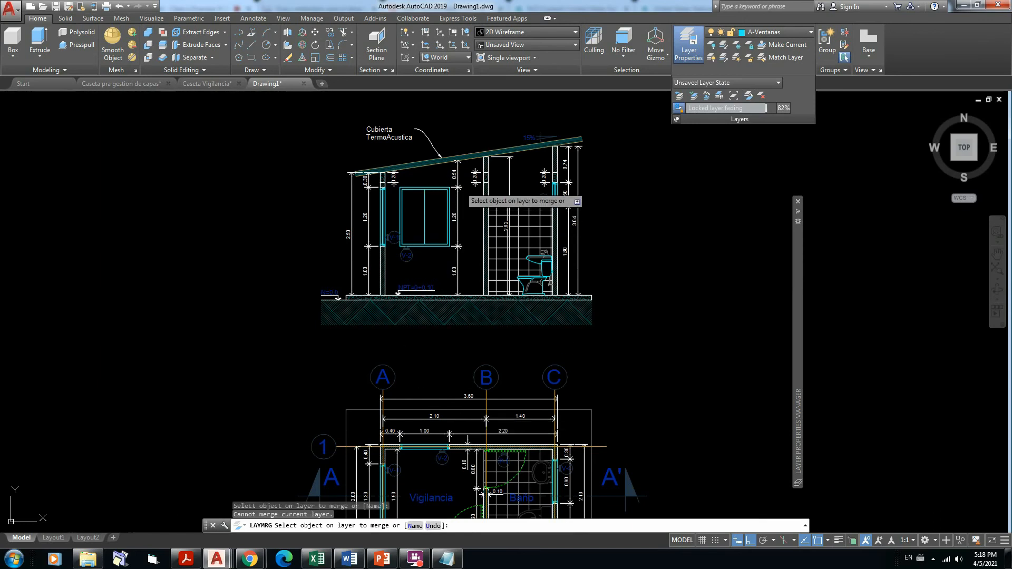
key("Escape")
key("Escape")
key("Escape")
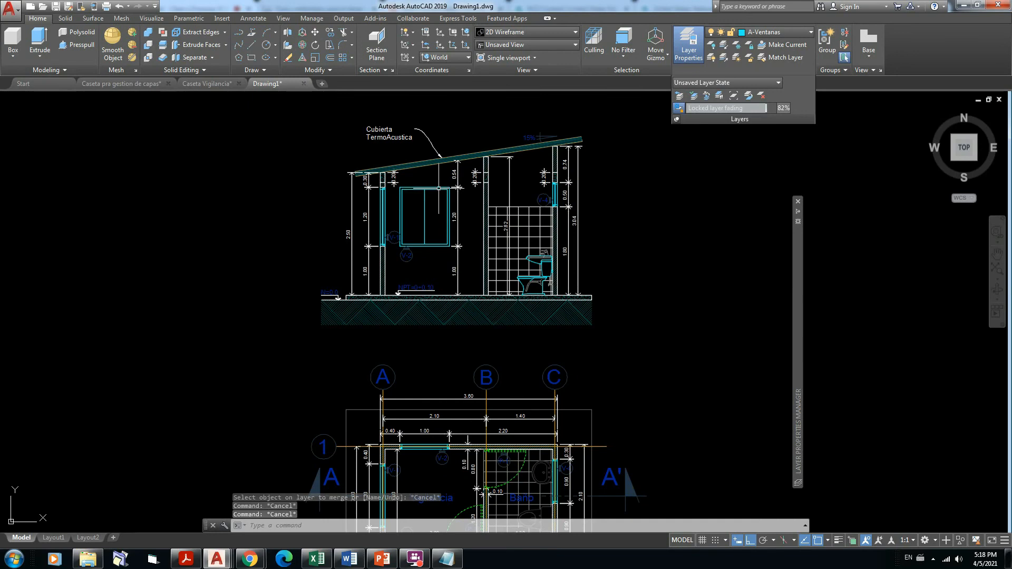
left_click(438, 188)
key("Escape")
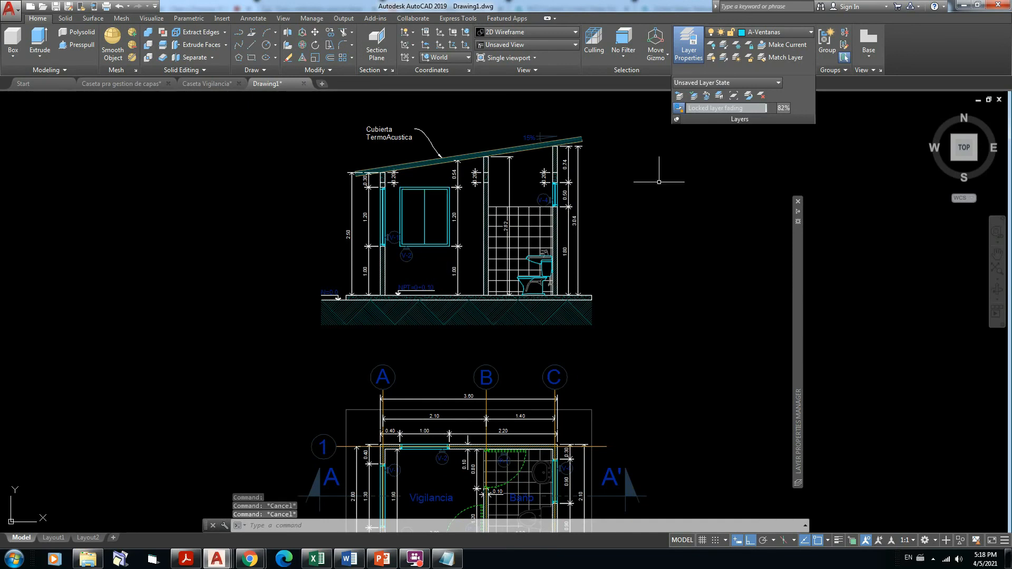
left_click(747, 94)
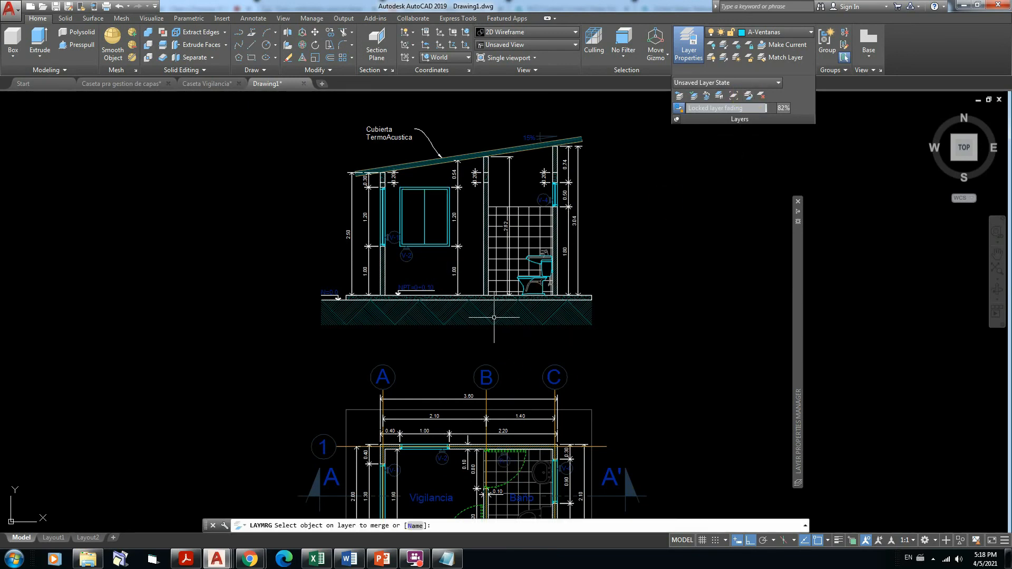
key("Escape")
key("Escape")
key("Escape")
key("Escape")
middle_click_drag(558, 331, 598, 184)
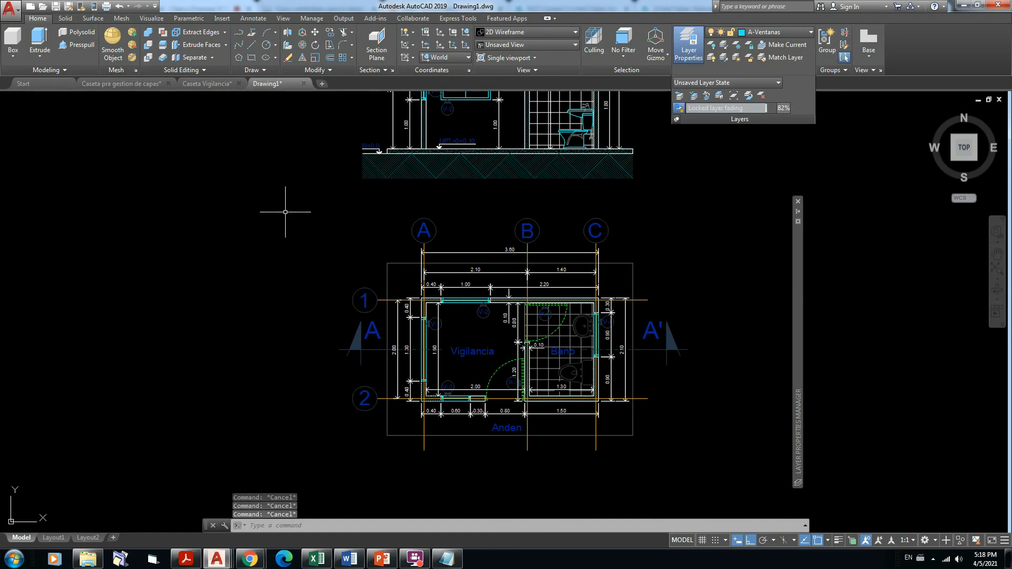
left_click(285, 210)
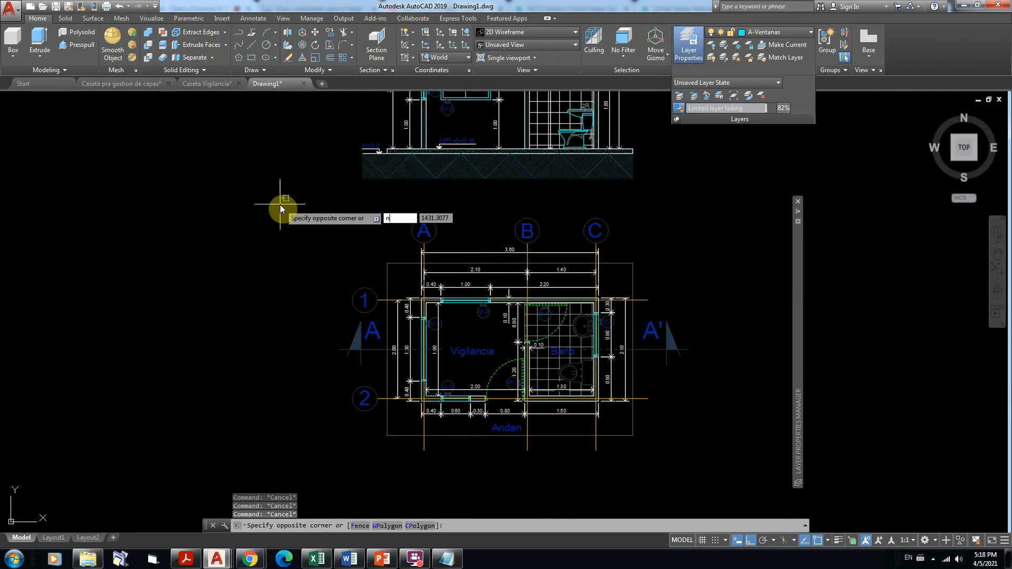
type("n")
key("Return")
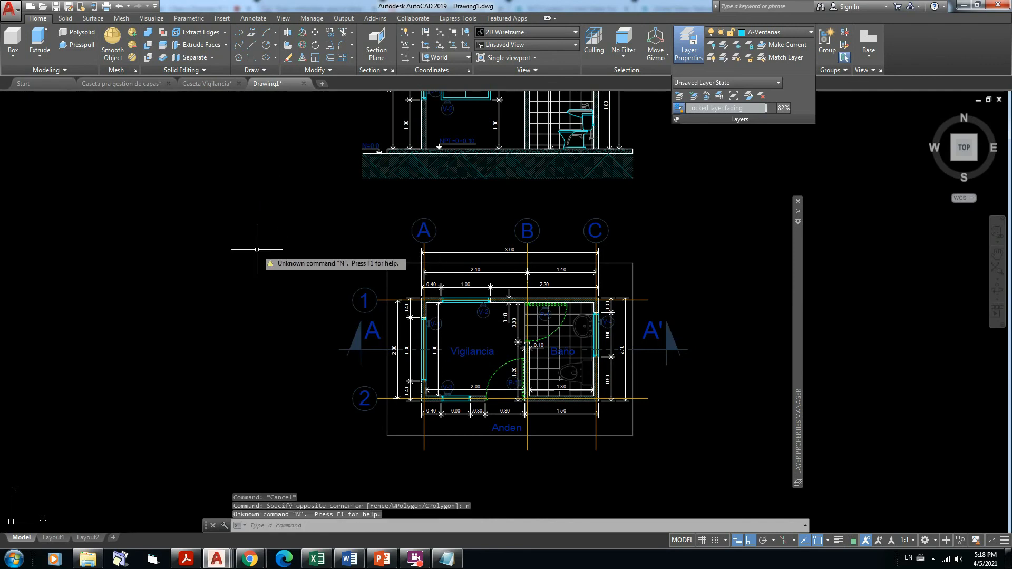
left_click(555, 308)
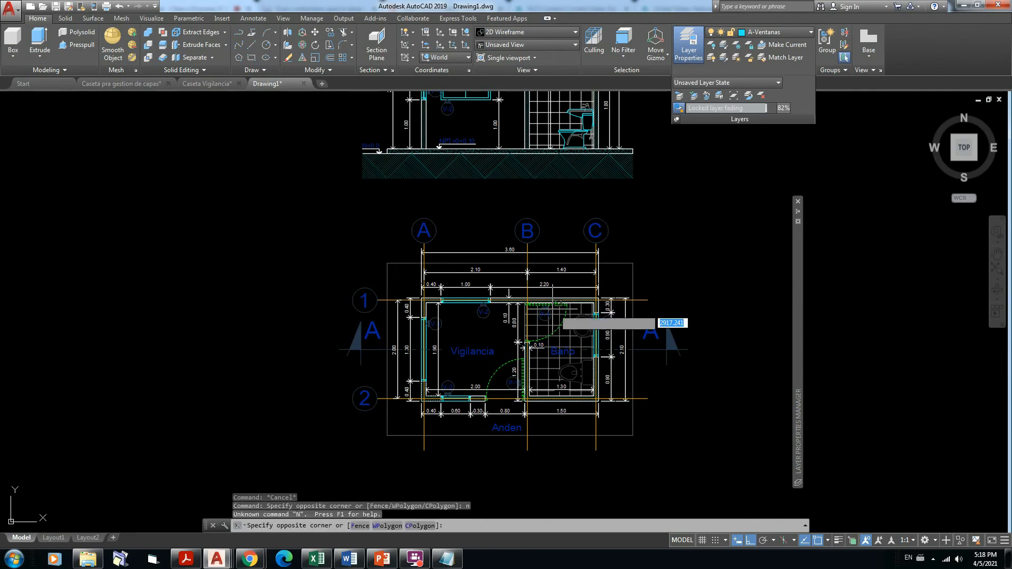
left_click(554, 306)
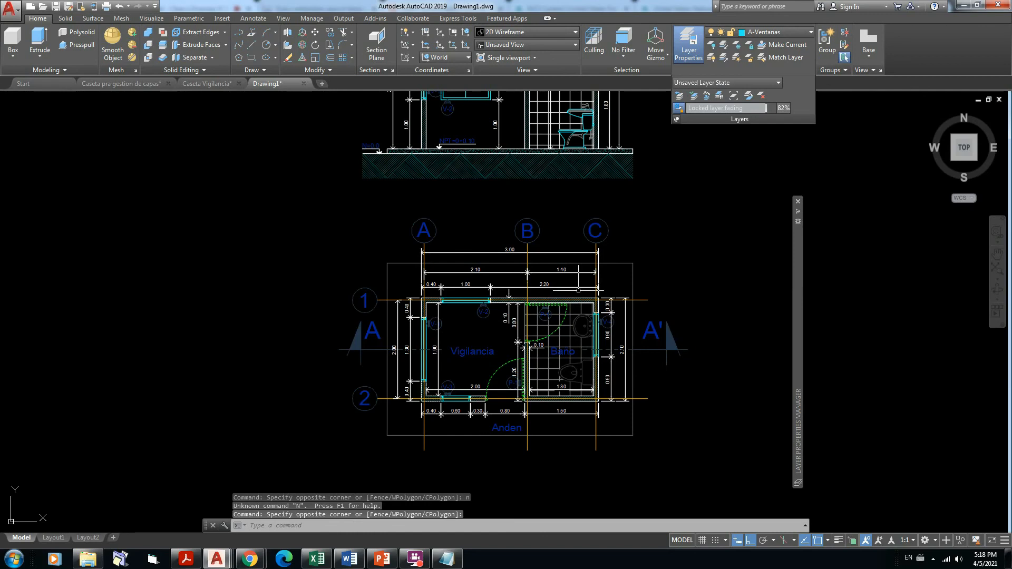
Try to merge the A-Puertas layer by picking the bathroom door in the floor plan as the object to merge.
left_click(750, 96)
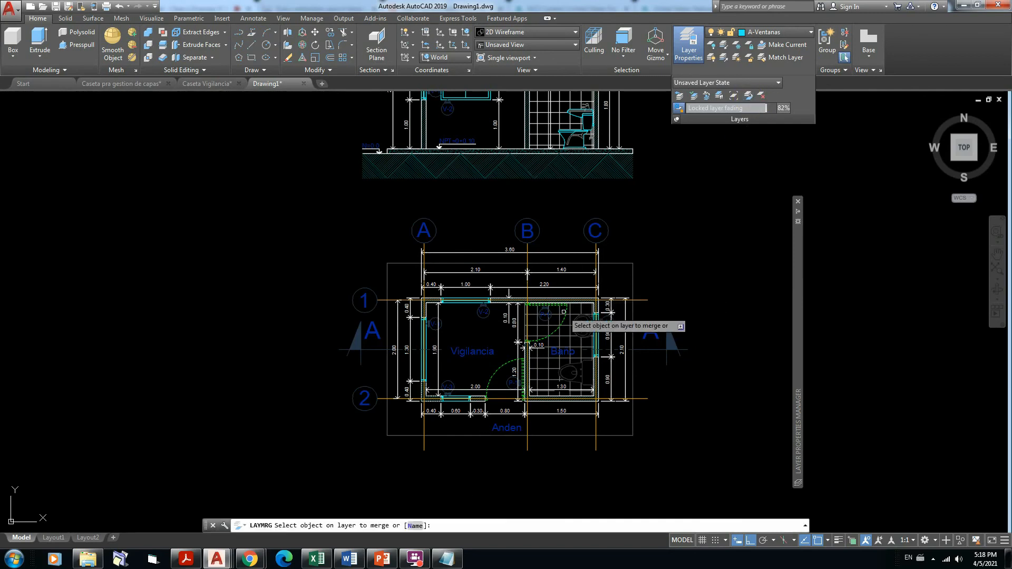
left_click(564, 310)
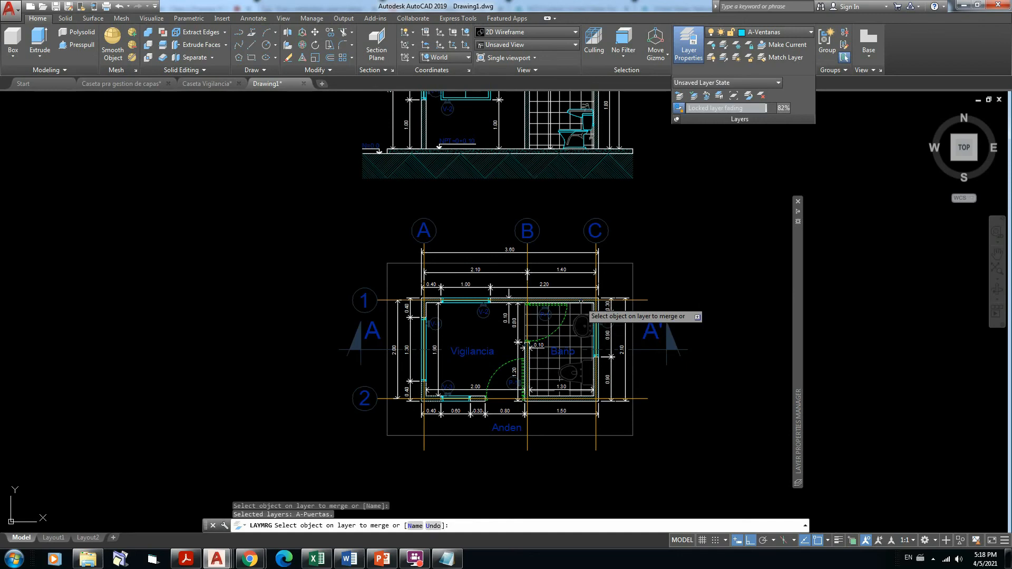
key("Return")
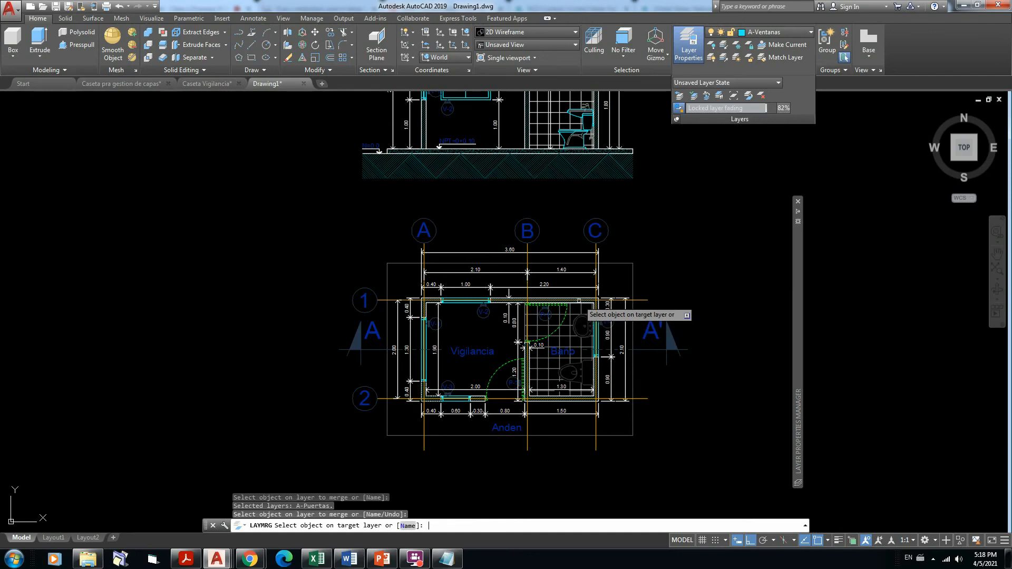
key("Escape")
Set A-Ventanas as the current layer in the layer list.
mouse_move(797, 241)
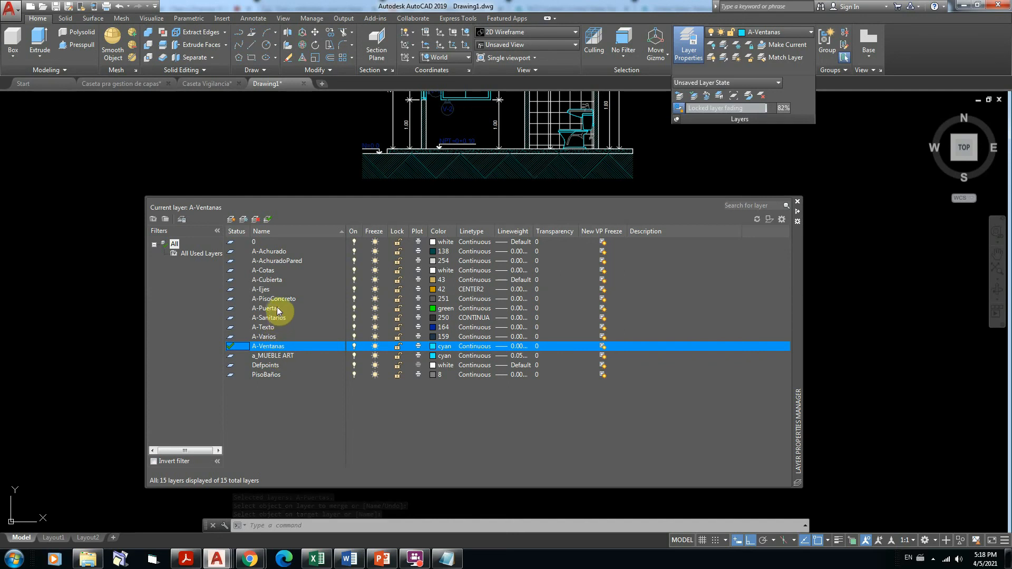
double_click(233, 347)
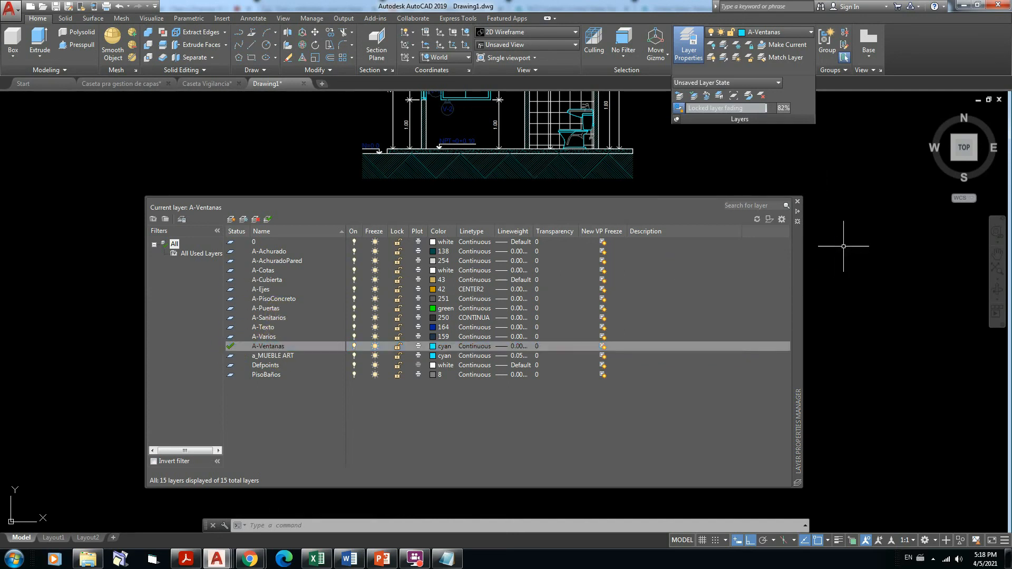
key("Escape")
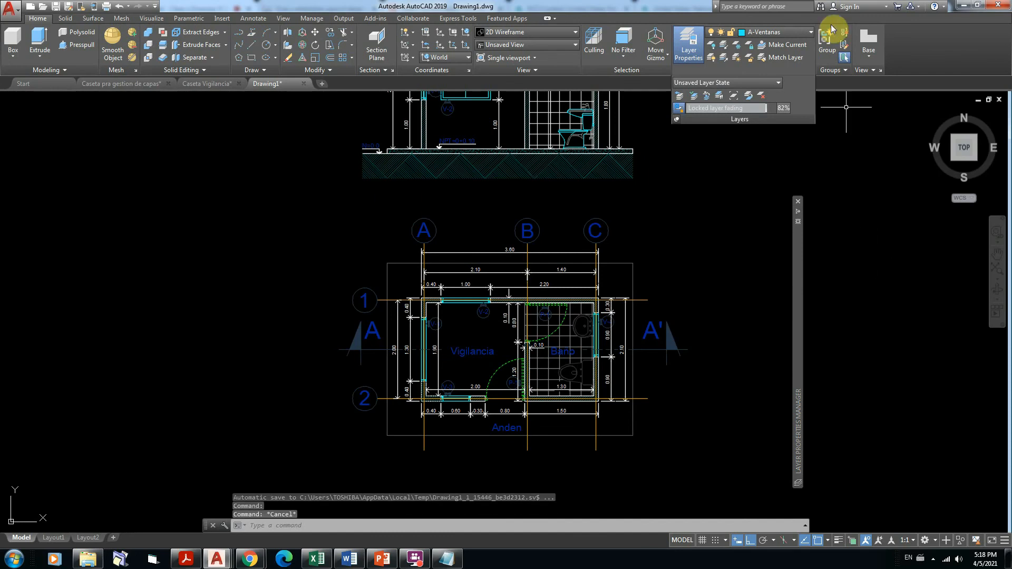
Make layer 0 current with Make Current by picking an object on it in the section, next to the bathroom wall.
left_click(805, 32)
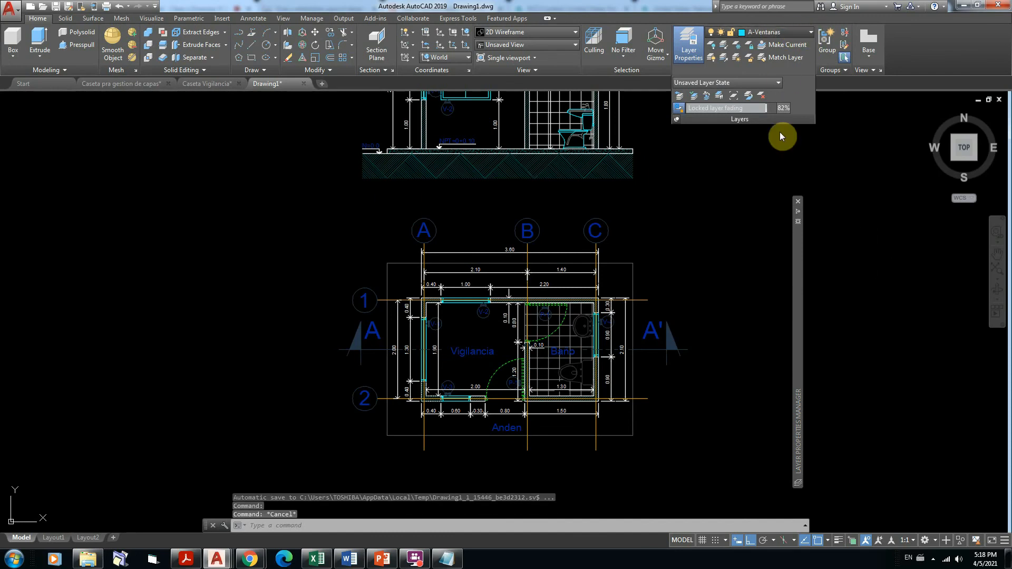
left_click(842, 108)
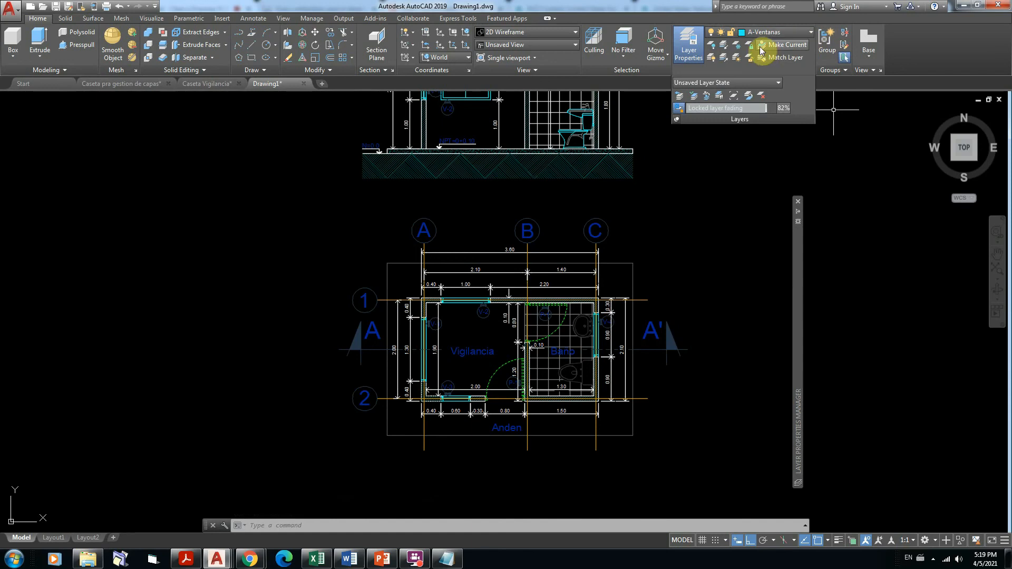
left_click(785, 44)
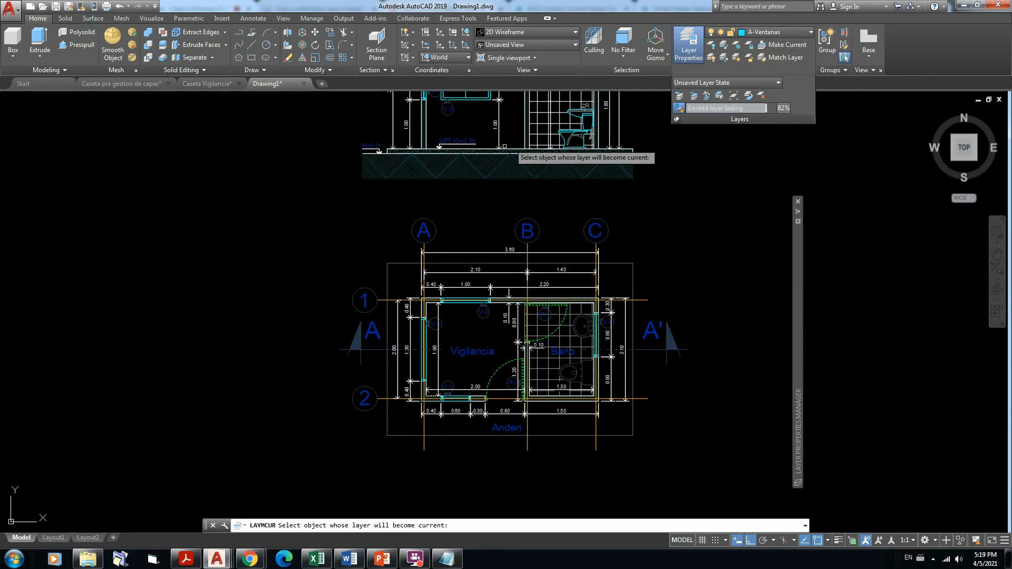
left_click(523, 127)
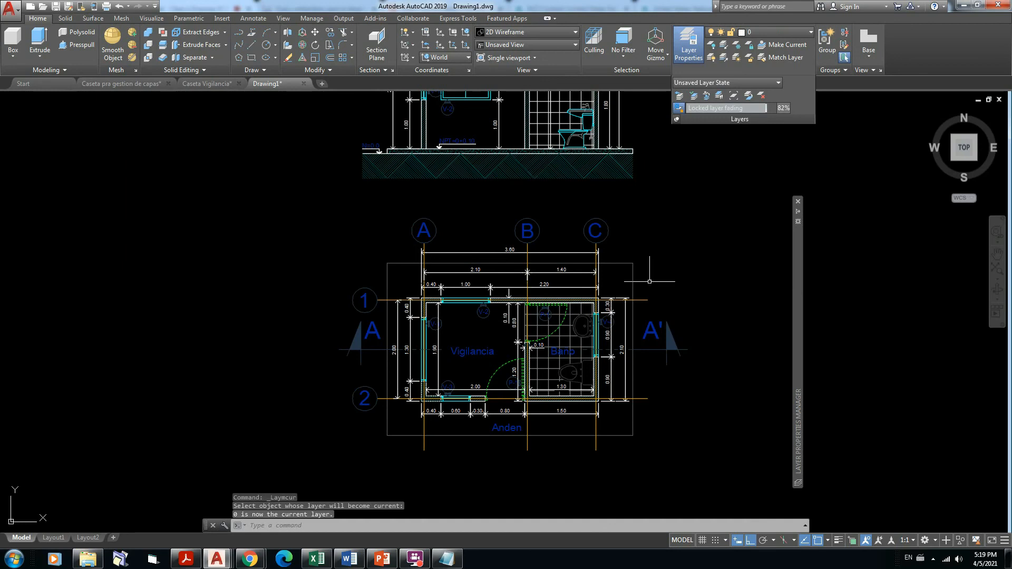
key("Escape")
key("Escape")
Clear the leftover dashed highlighting from the bathroom door P-1's leaf, swing arc and frame by selecting and deselecting its lines.
scroll(553, 316, "up", 8)
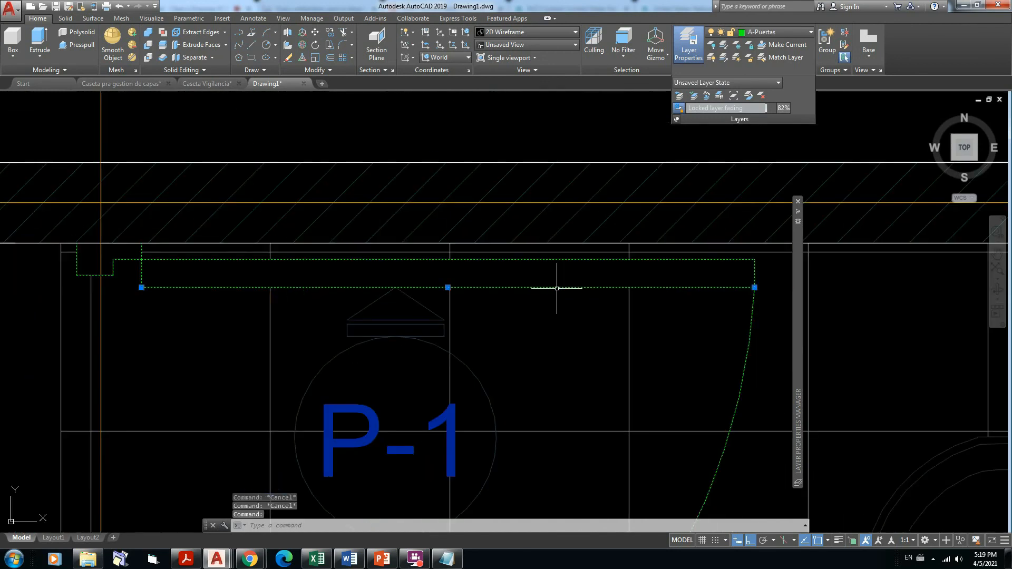
key("Escape")
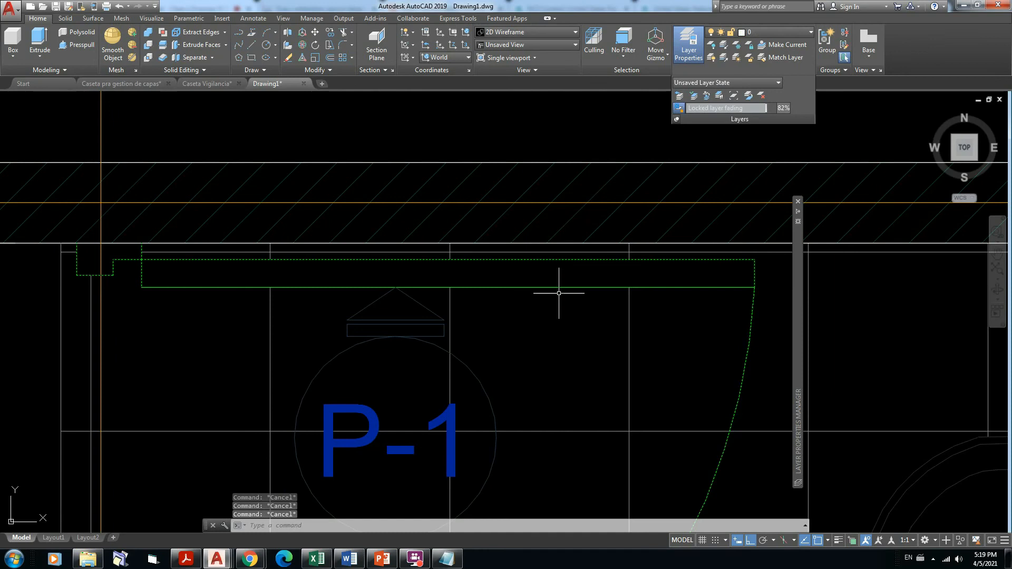
left_click(580, 259)
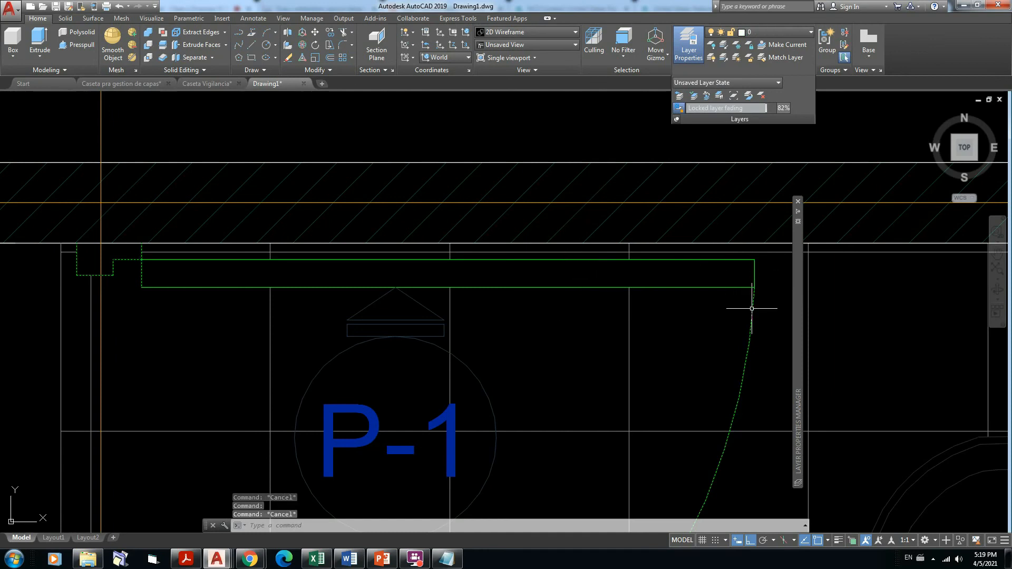
left_click(149, 275)
left_click(109, 265)
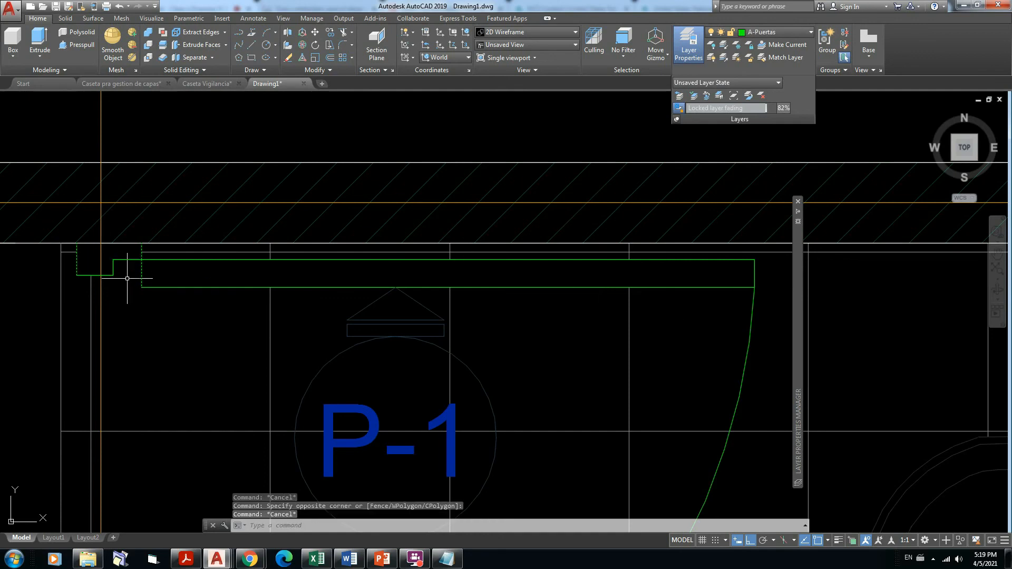
left_click(148, 275)
left_click(135, 264)
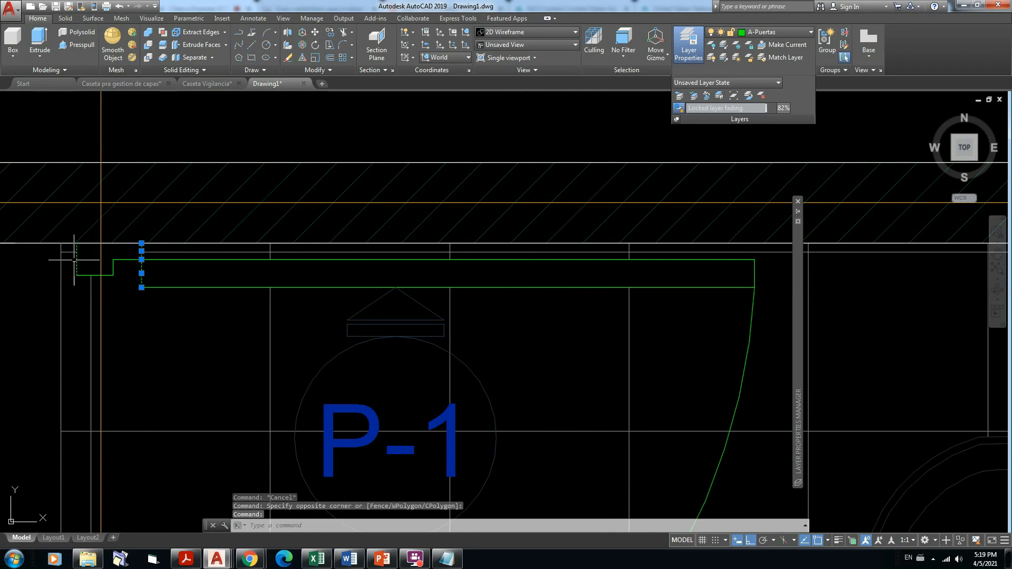
key("Escape")
scroll(214, 249, "down", 8)
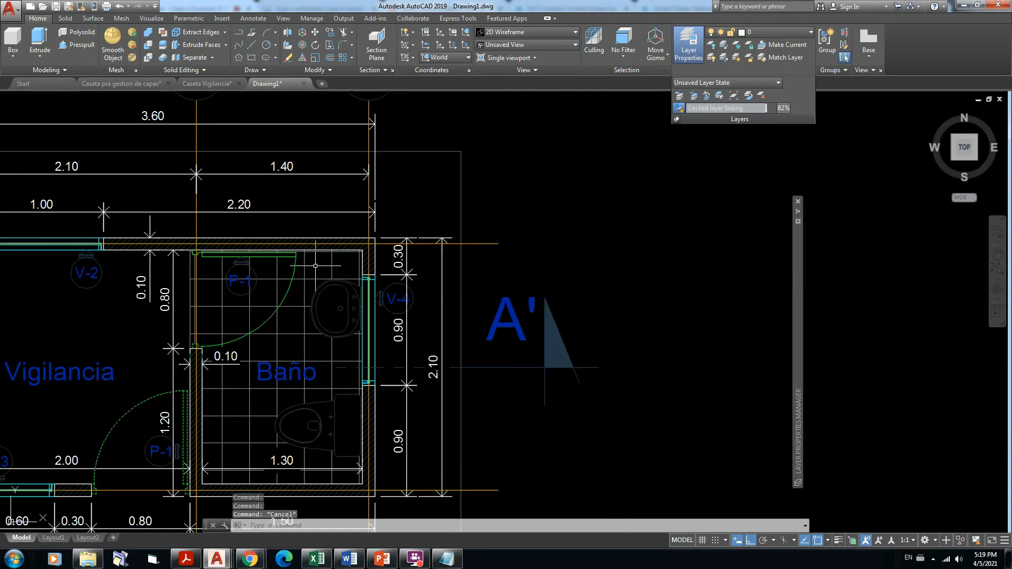
Clear the dashed highlighting from the Vigilancia door P-1's leaf and swing arc by erasing the selected lines and undoing the erase.
middle_click_drag(212, 375, 368, 269)
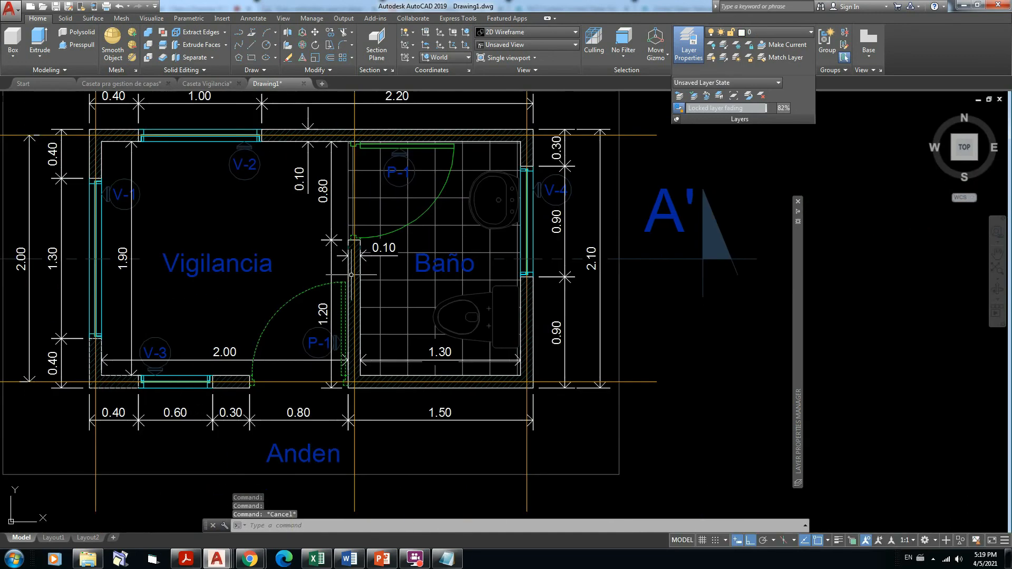
scroll(333, 296, "up", 4)
left_click(409, 222)
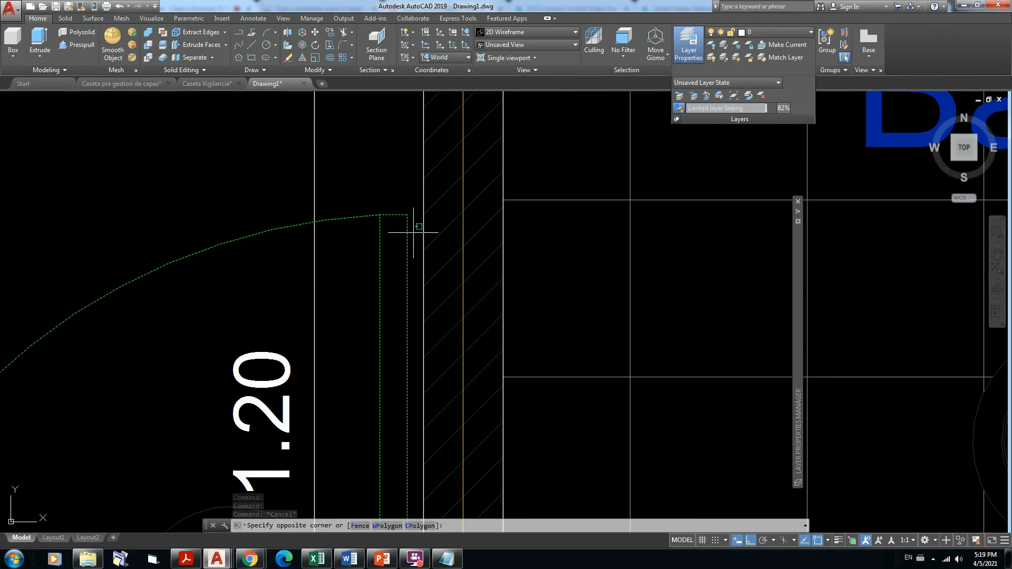
left_click(362, 200)
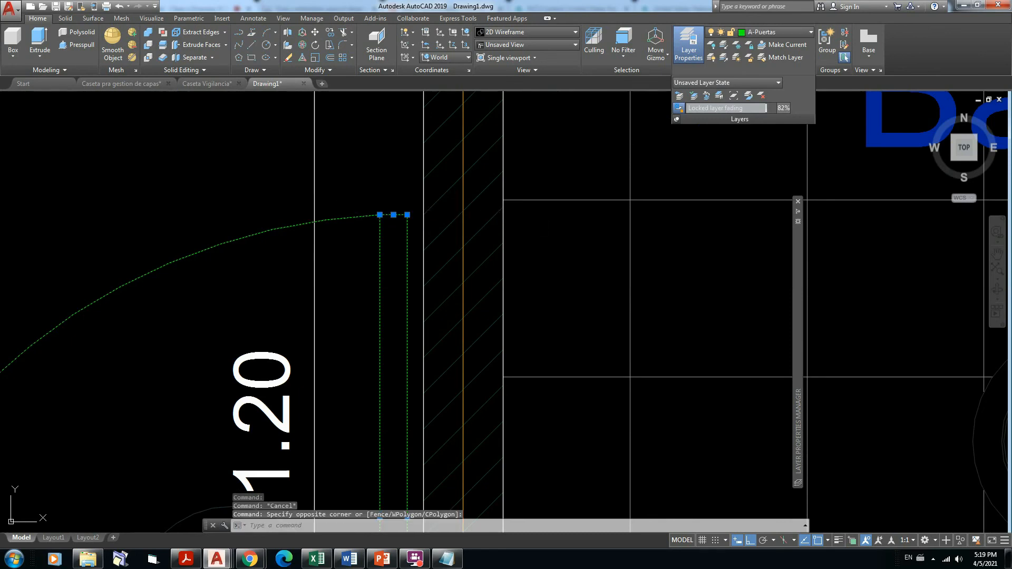
key("Delete")
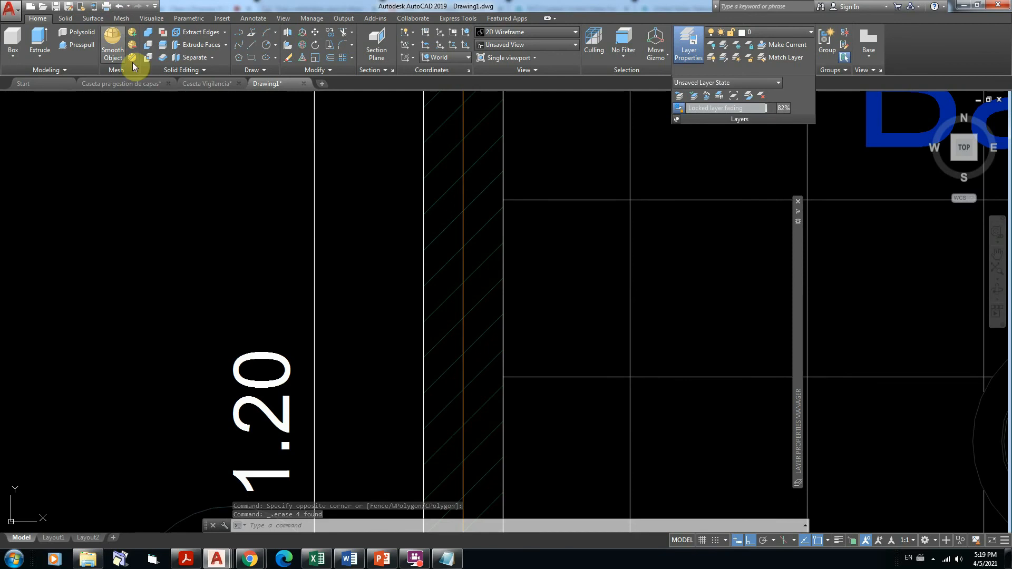
left_click(117, 6)
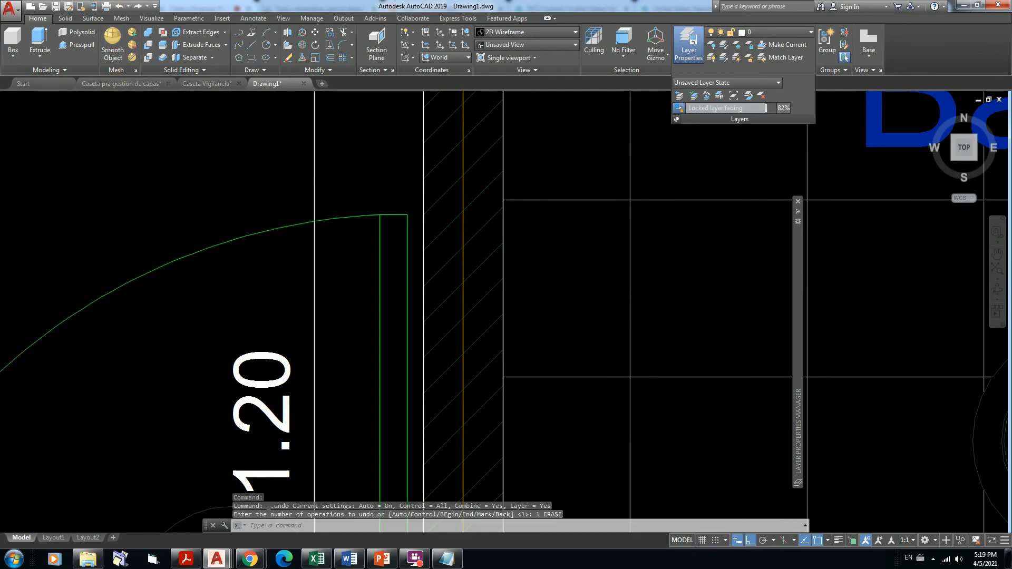
Clear the dashed highlighting from the door frame at the swing-arc end by selecting its lines and starting Undo, and cancel the command.
scroll(385, 207, "down", 4)
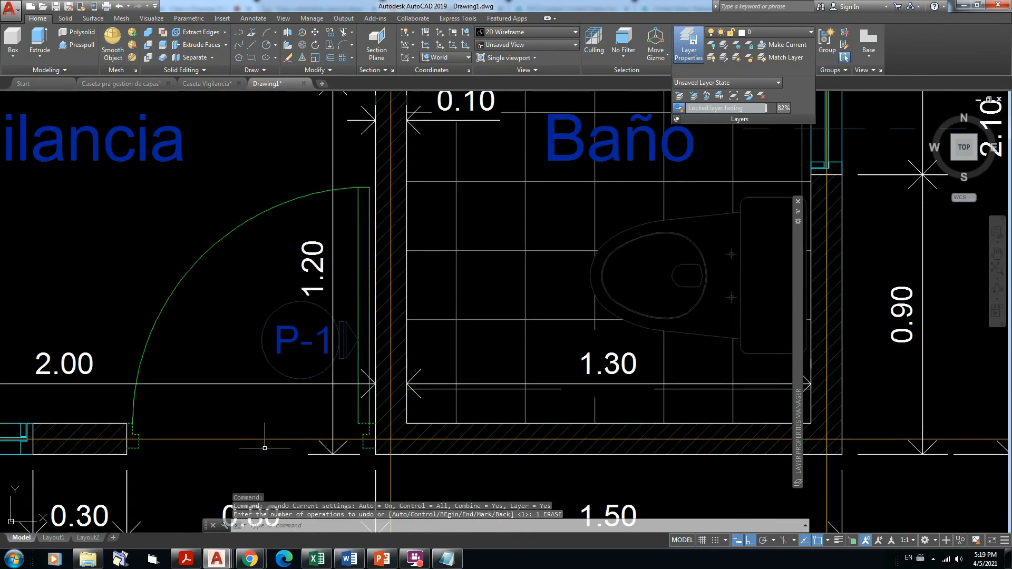
scroll(132, 443, "up", 5)
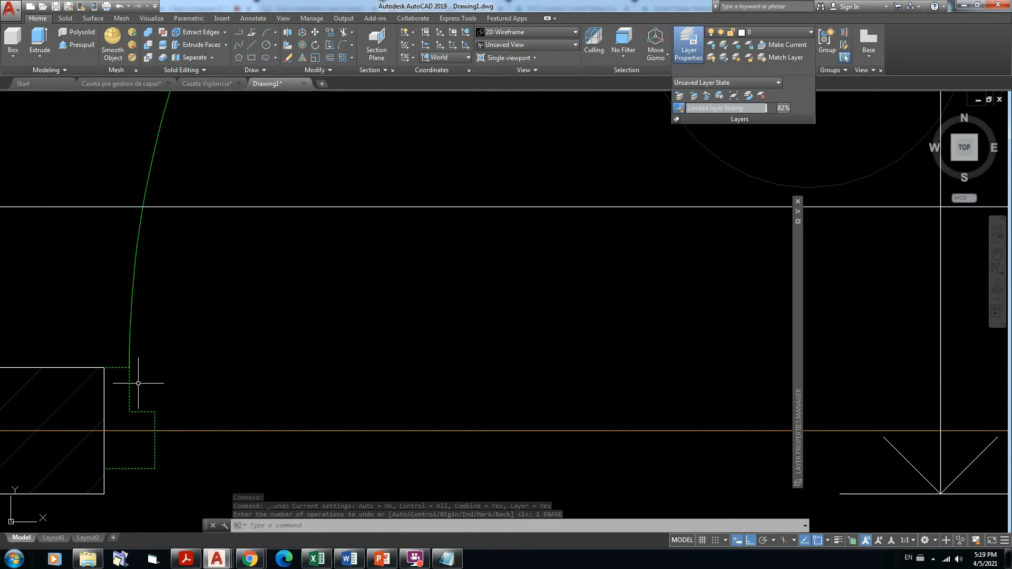
left_click(75, 336)
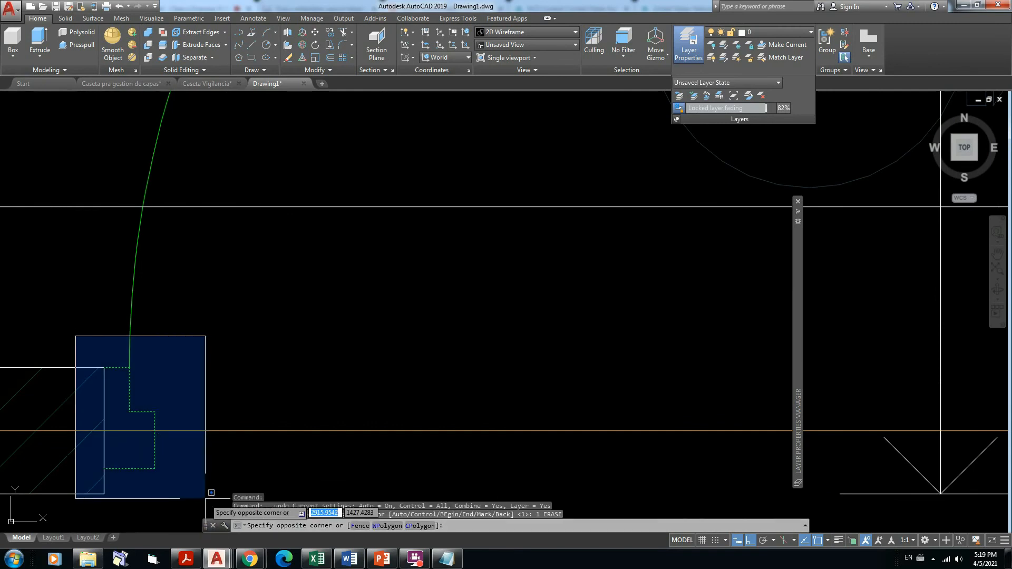
left_click(207, 473)
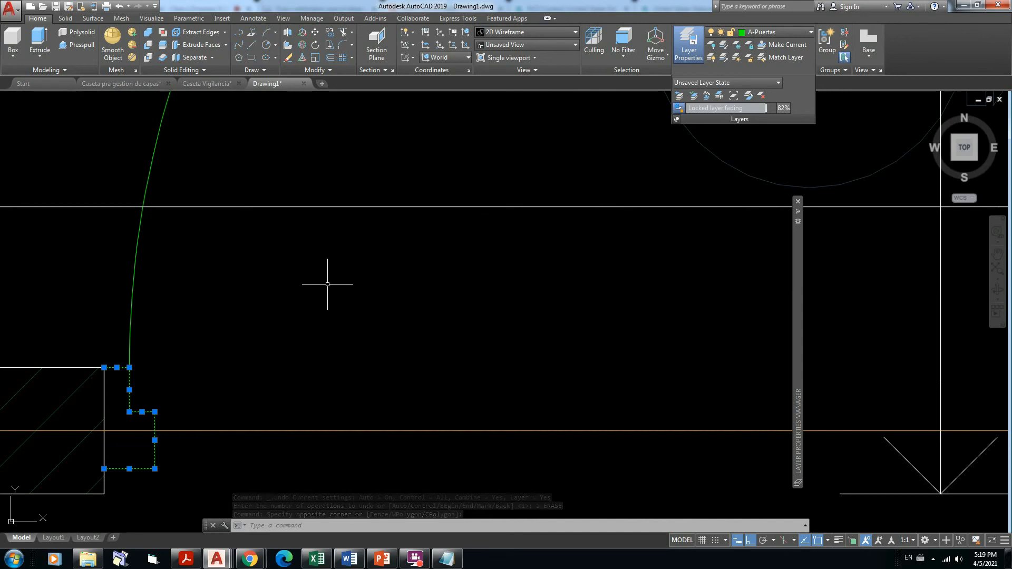
type("undo")
key("Return")
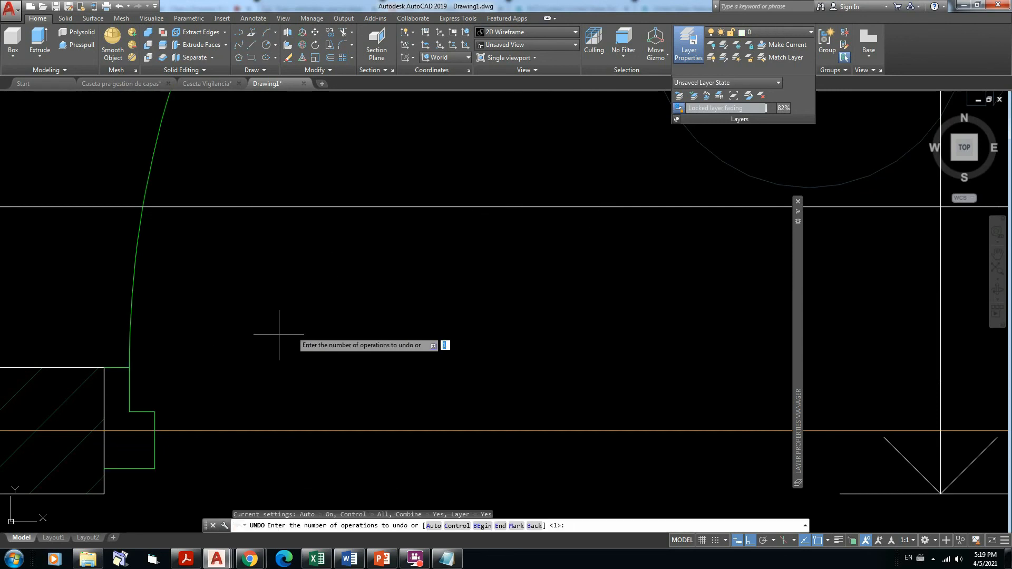
scroll(731, 352, "up", 5)
middle_click_drag(731, 352, 387, 315)
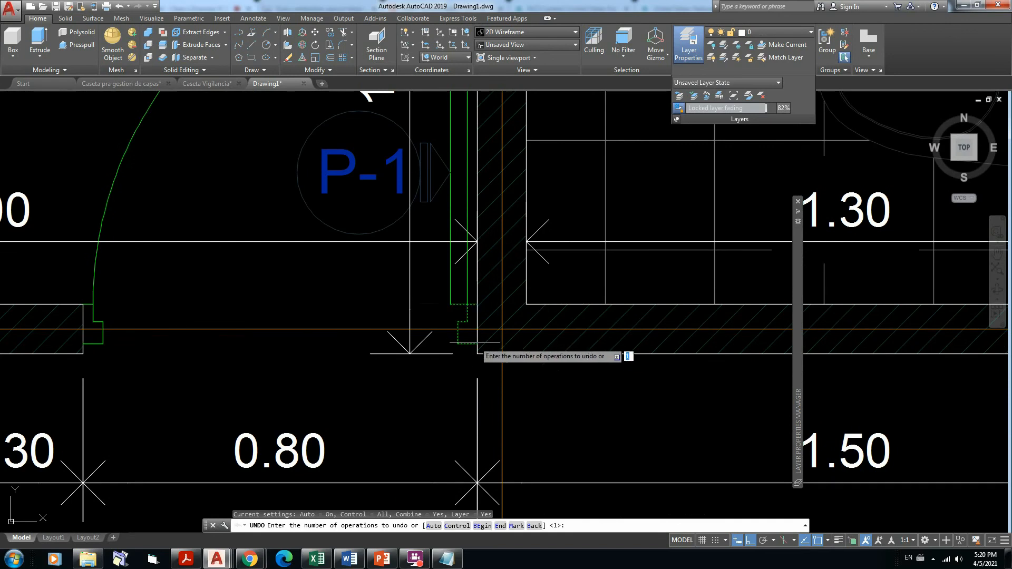
key("Escape")
key("Escape")
key("Escape")
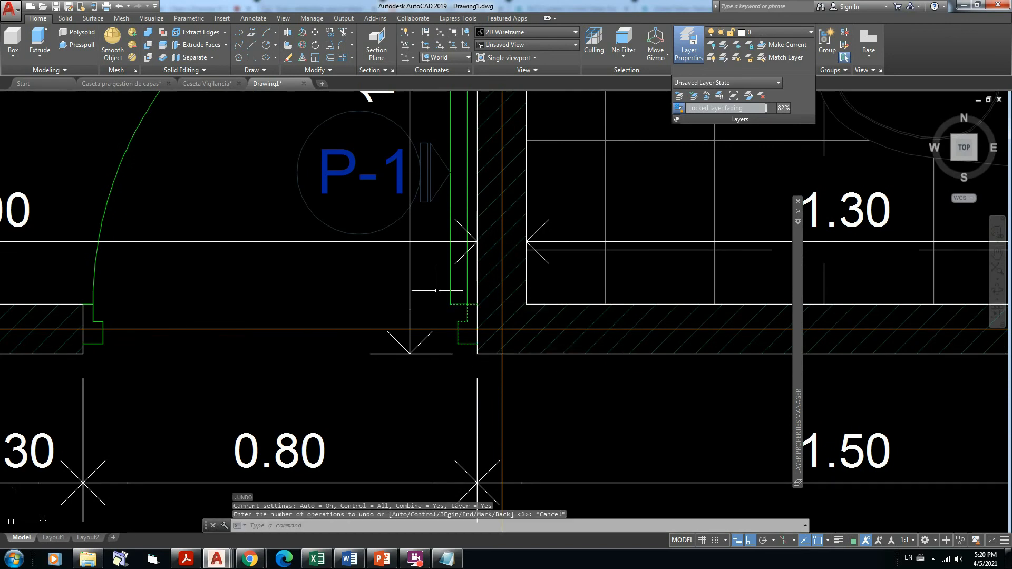
Clear the dashed highlighting from the hinge-side frame of the Vigilancia door by selecting its lines and running Undo for one operation.
left_click(437, 293)
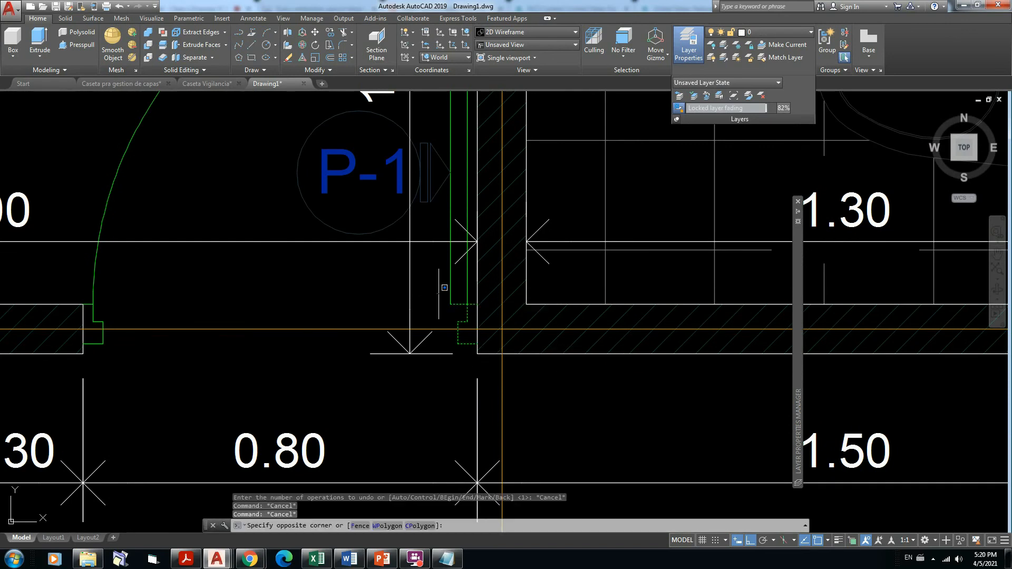
left_click(482, 347)
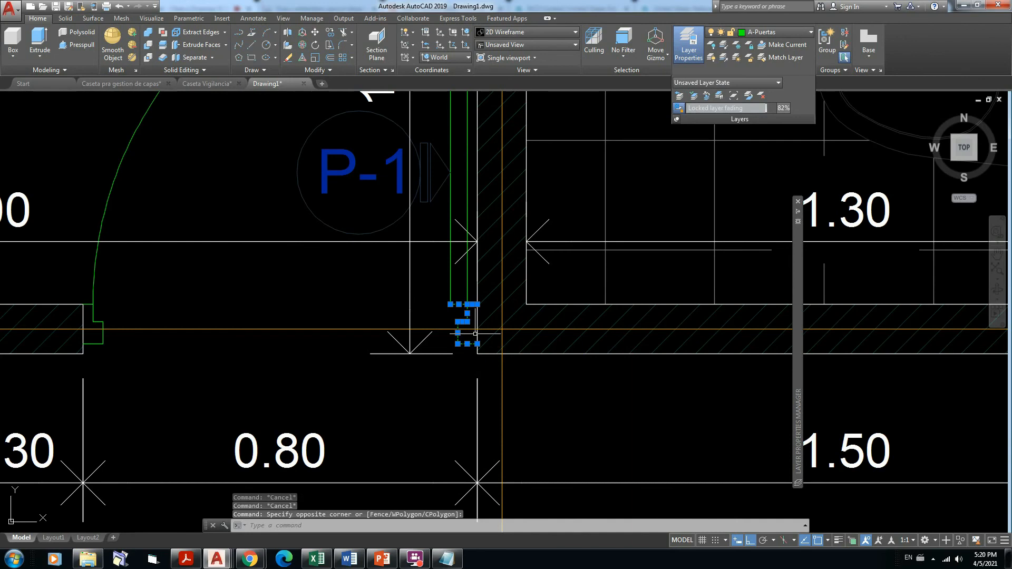
key("Return")
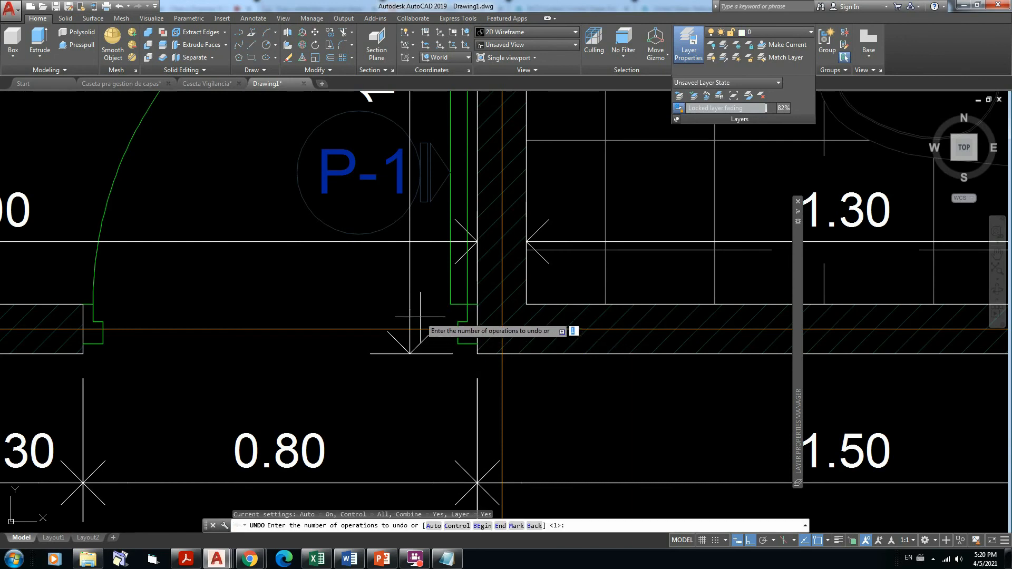
key("Return")
Start Layer Merge and pick the large window in the section to choose A-Ventanas as the layer to merge.
scroll(589, 274, "down", 5)
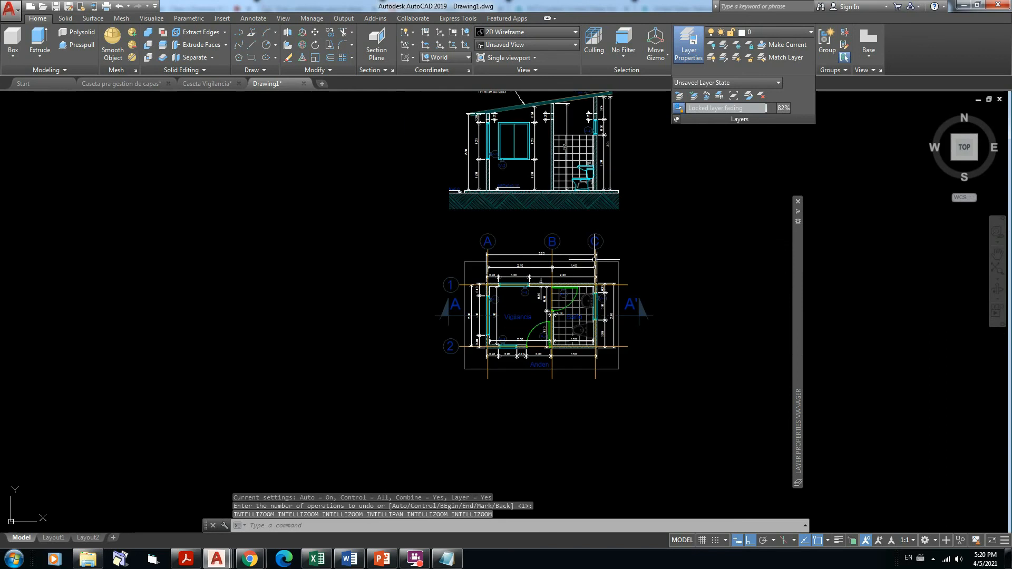
middle_click_drag(579, 280, 528, 328)
scroll(504, 239, "up", 5)
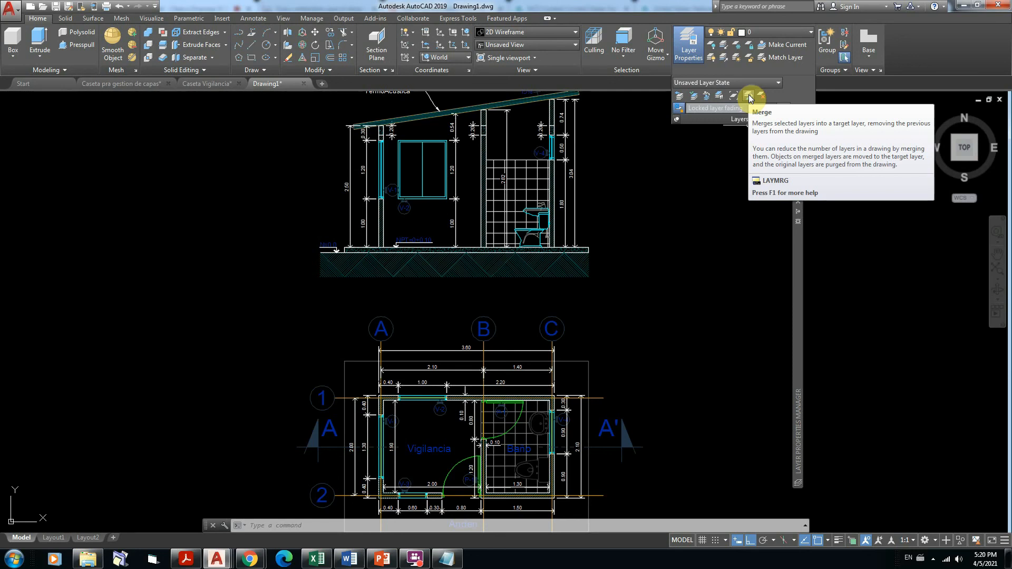
left_click(750, 96)
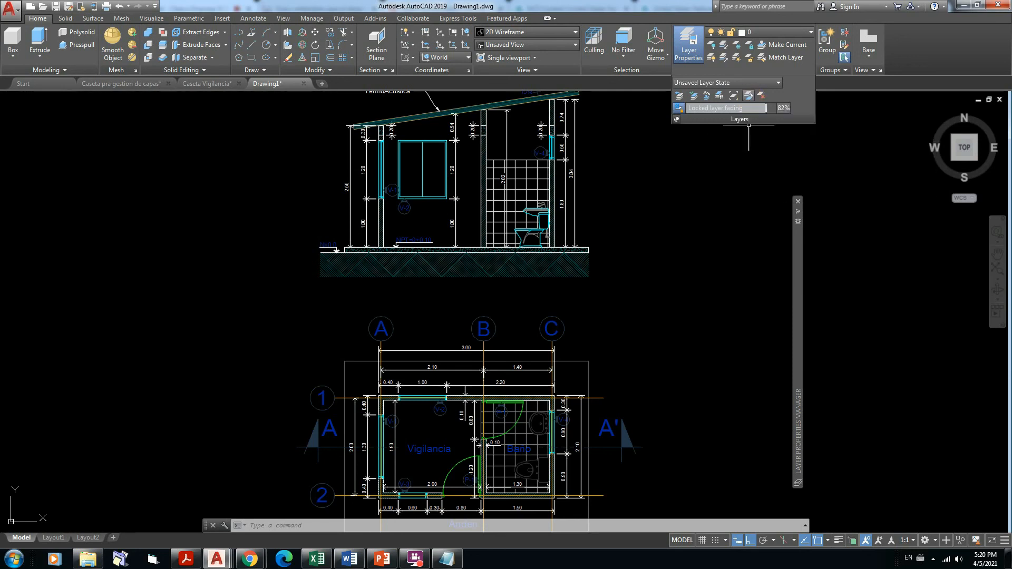
left_click(748, 95)
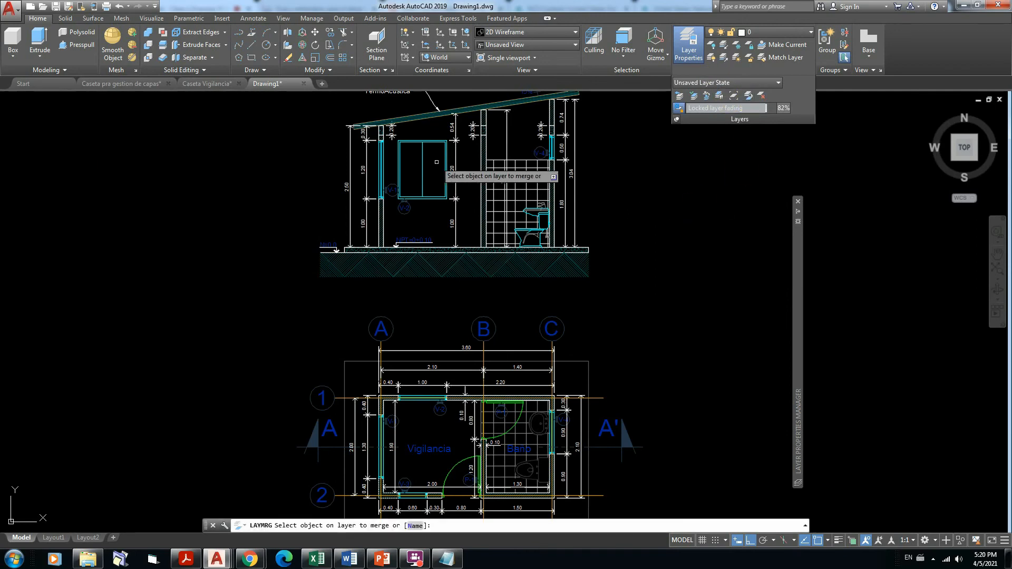
left_click(437, 142)
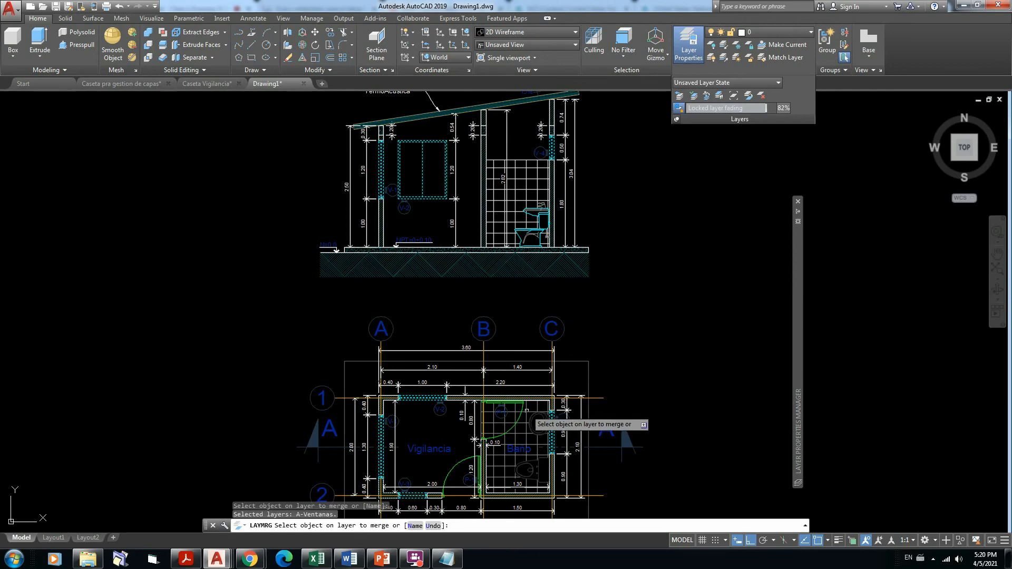
left_click(521, 406)
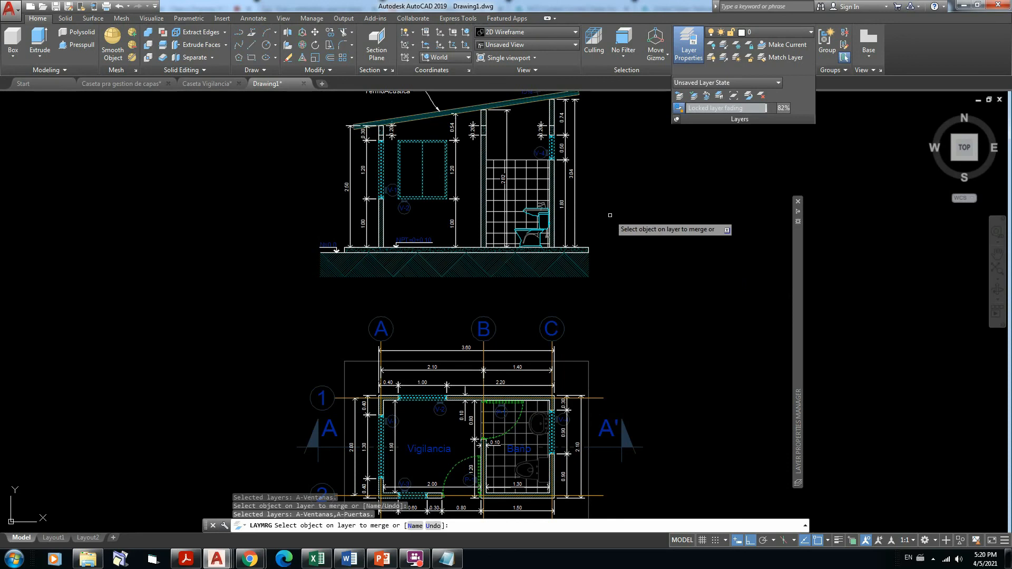
key("Return")
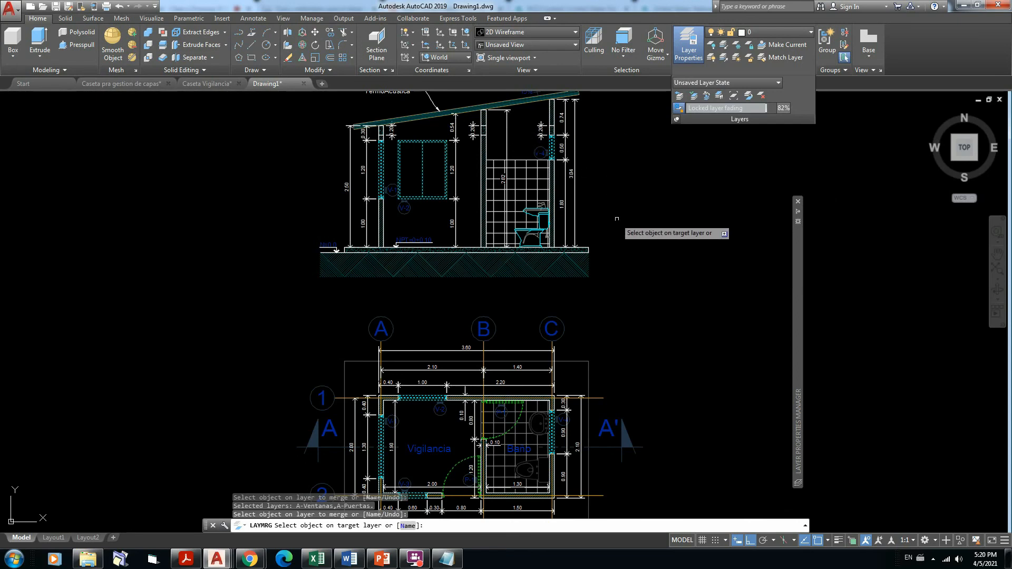
key("Escape")
key("Escape")
key("Escape")
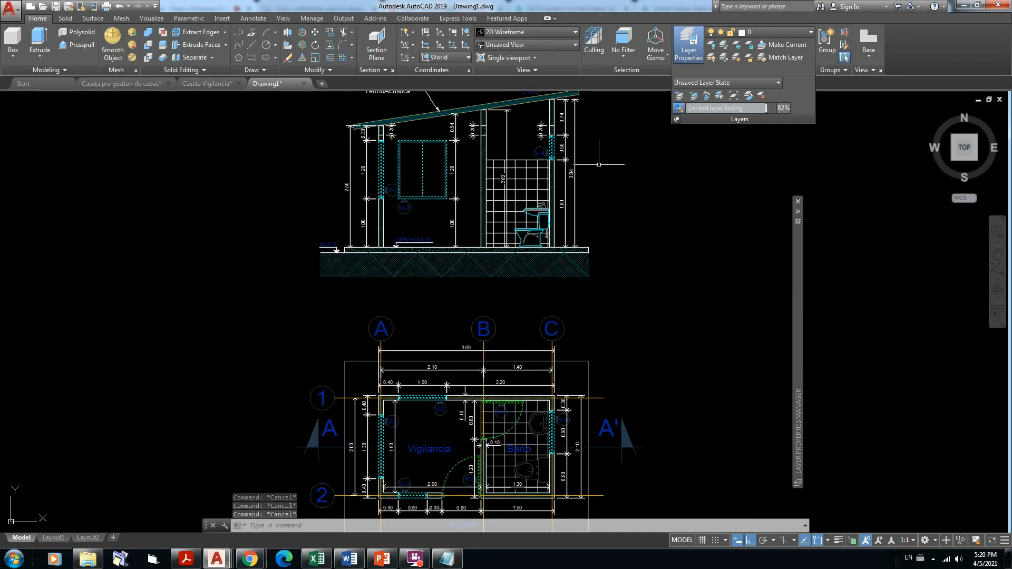
key("Escape")
Try to merge the layer of the wall beside window V-4 in the section view.
key("Return")
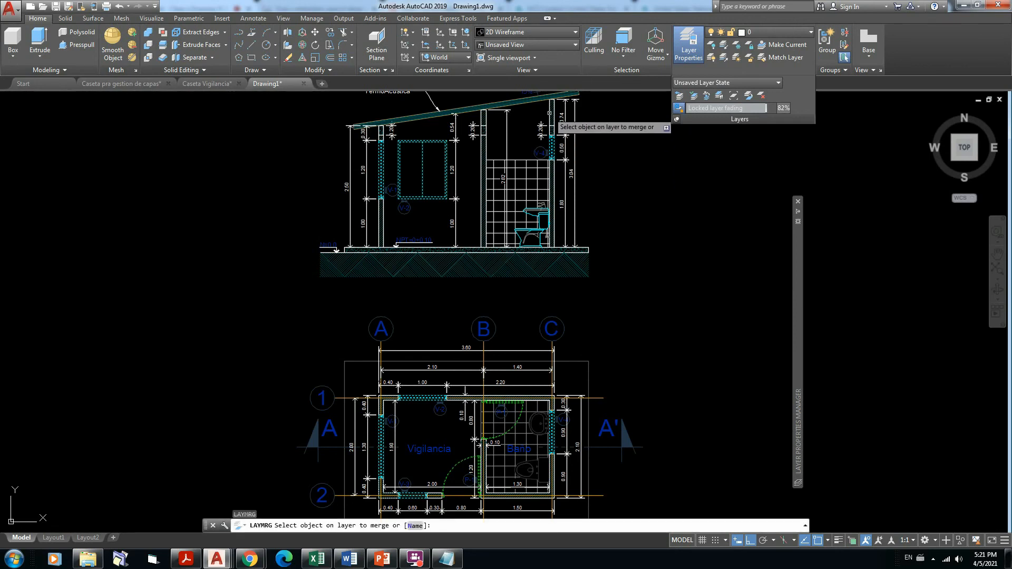
left_click(549, 112)
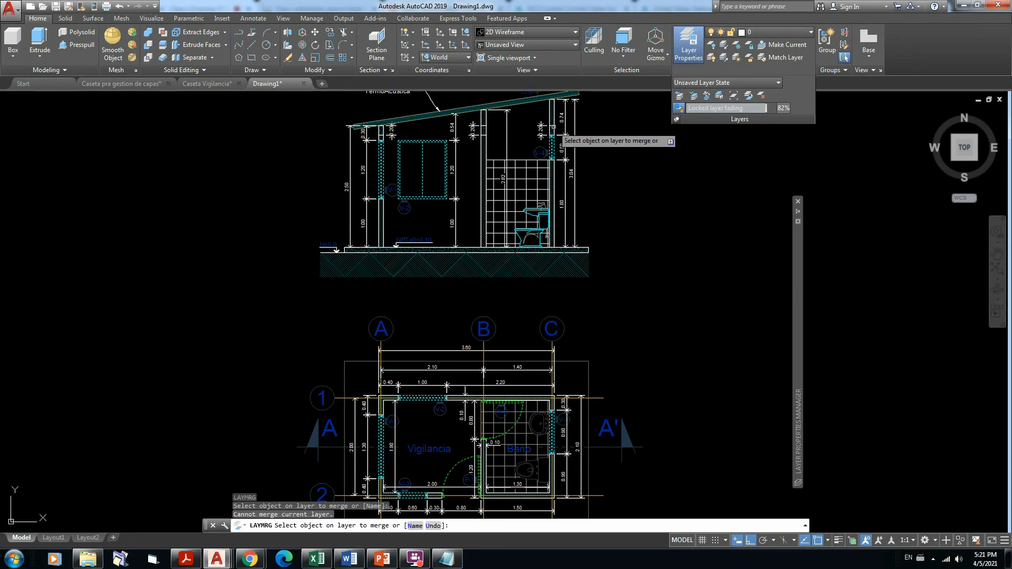
left_click(549, 120)
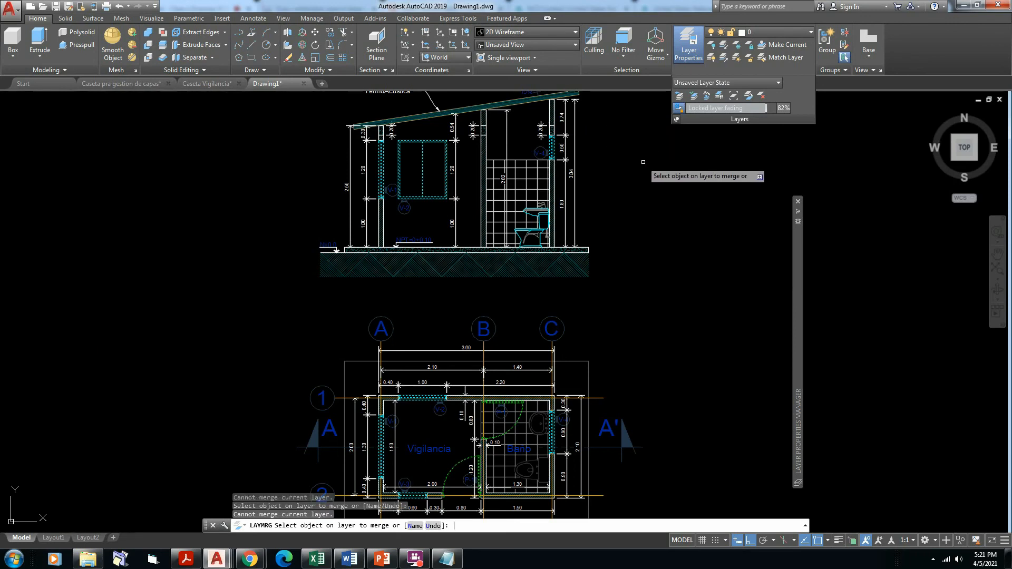
key("Escape")
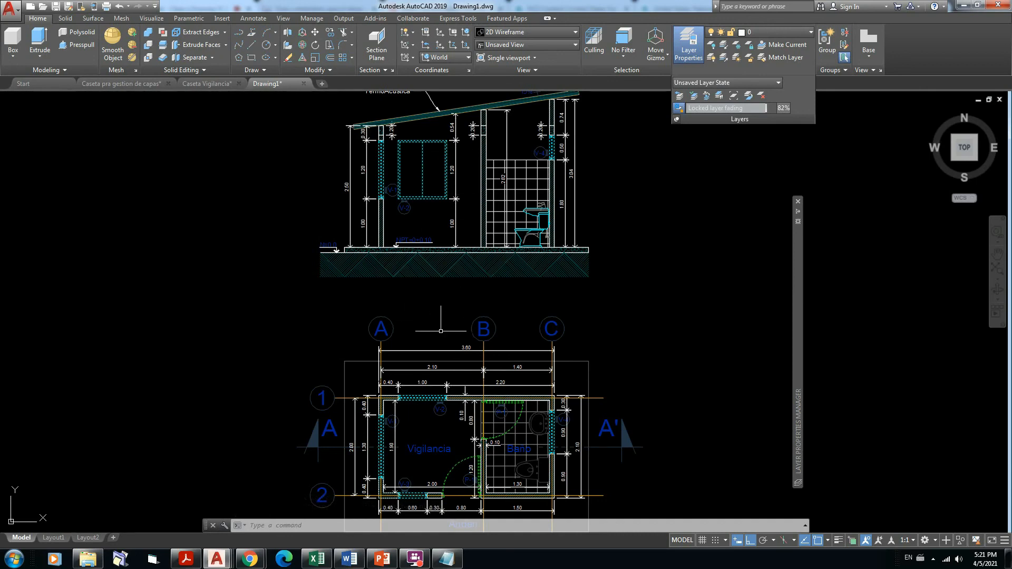
key("Escape")
key("Escape")
key("Escape")
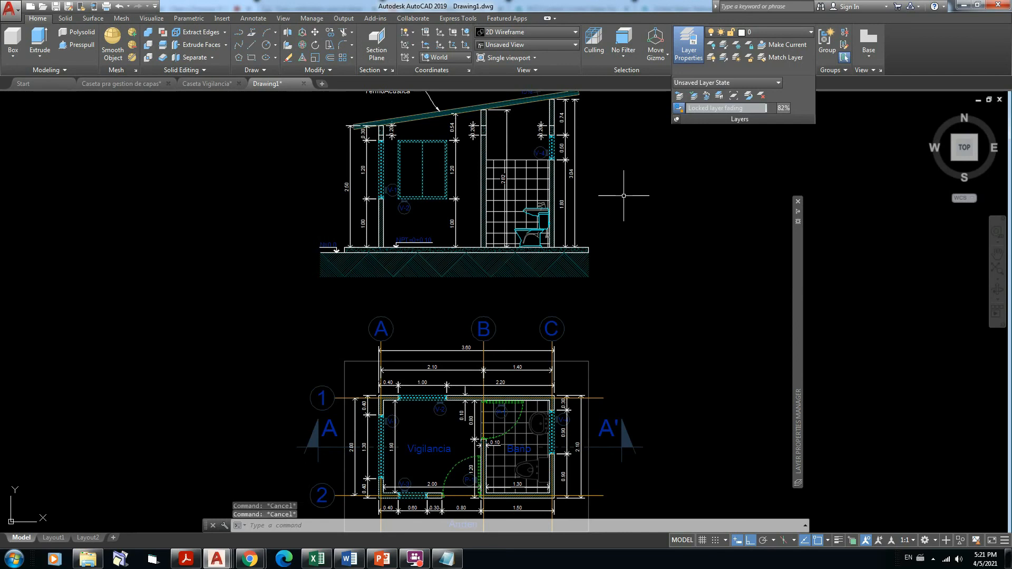
Try to bring back deleted items with the OOPS command.
scroll(544, 424, "up", 4)
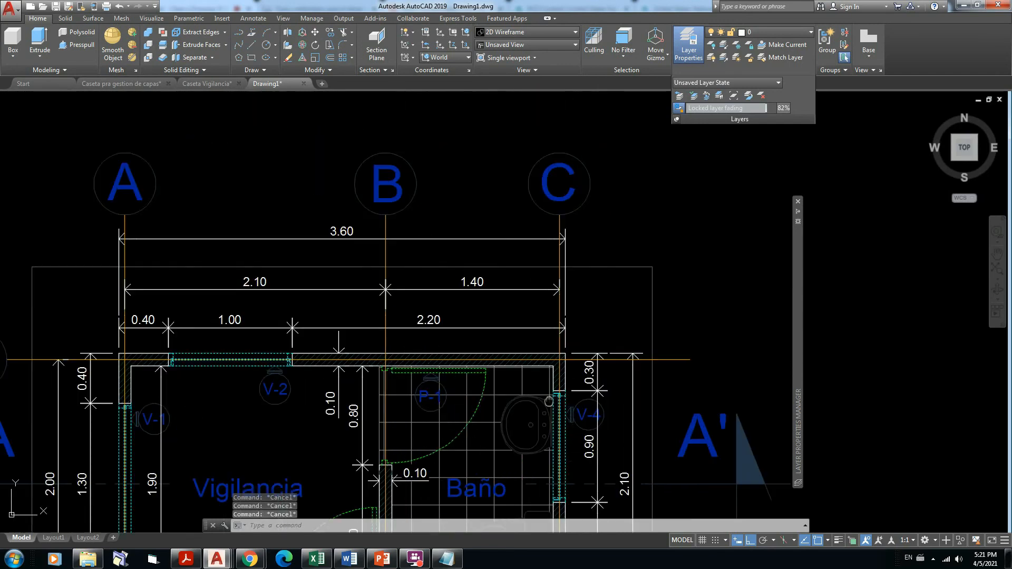
mouse_move(544, 424)
middle_mouse_down()
mouse_move(564, 287)
mouse_move(507, 393)
mouse_move(519, 438)
middle_mouse_up()
scroll(564, 287, "down", 4)
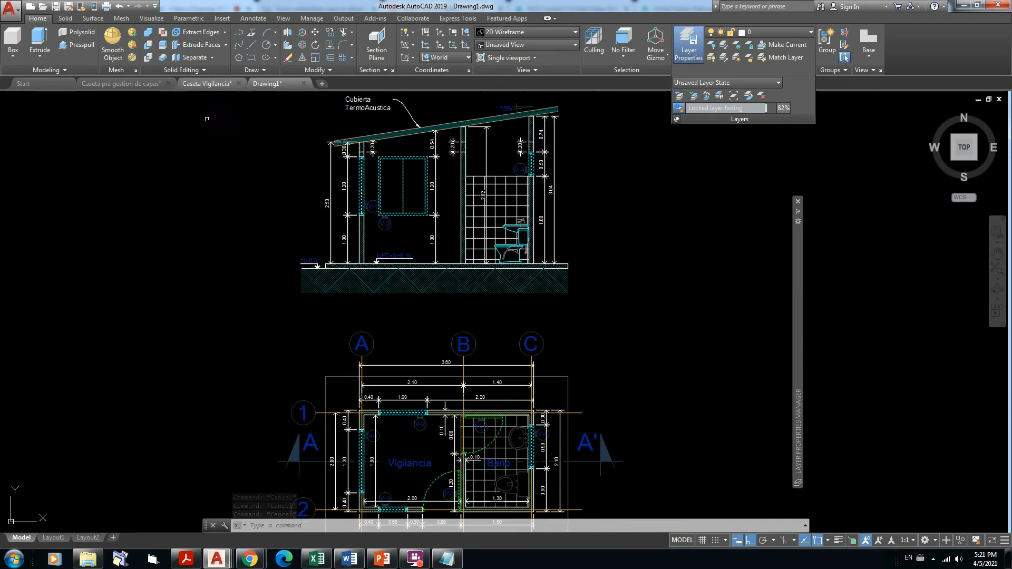
left_click(260, 172)
type("oops")
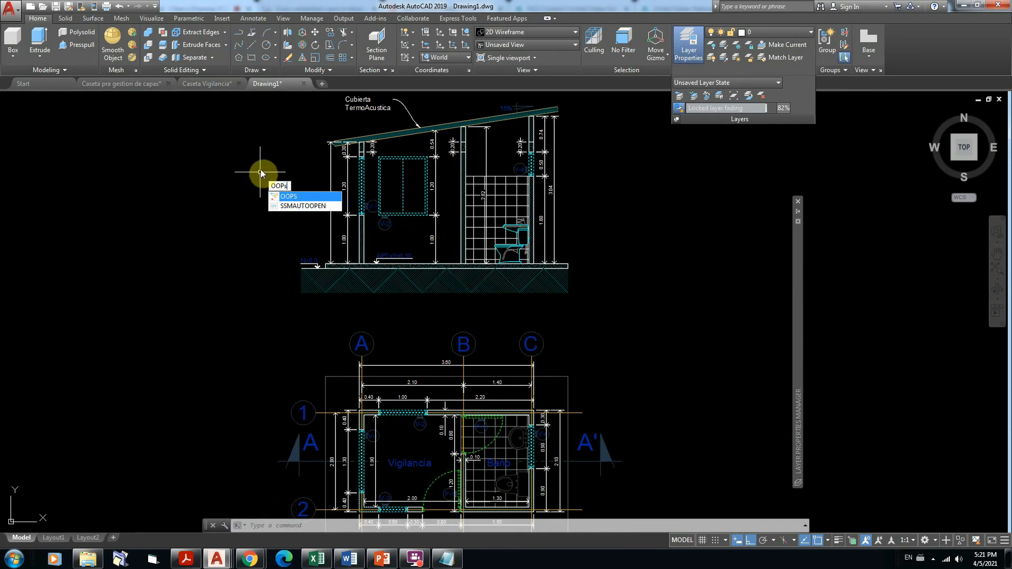
key("Return")
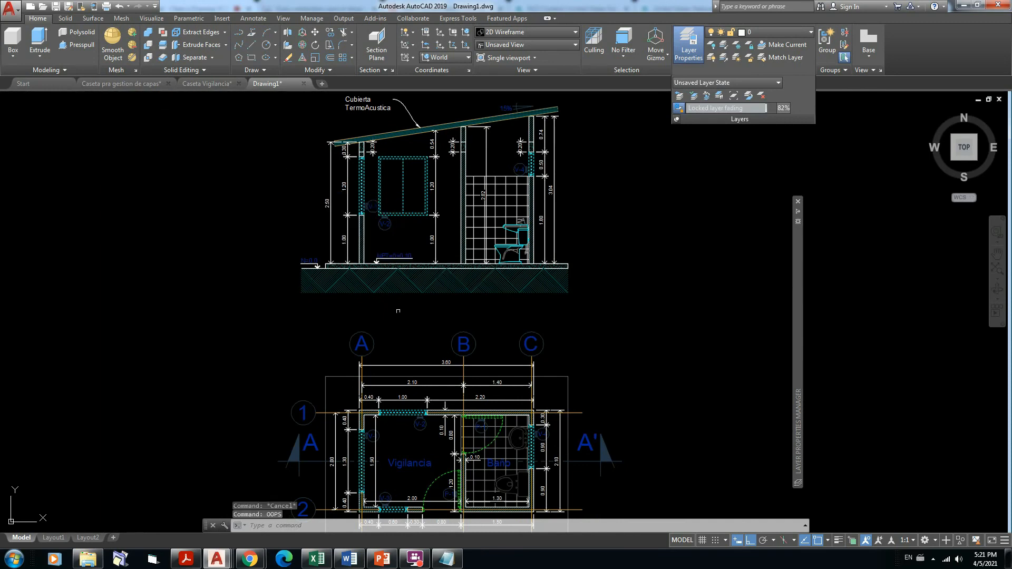
Undo the OOPS command and the earlier layer merges back to before the first Laymrg command.
left_click(120, 6)
left_click(128, 6)
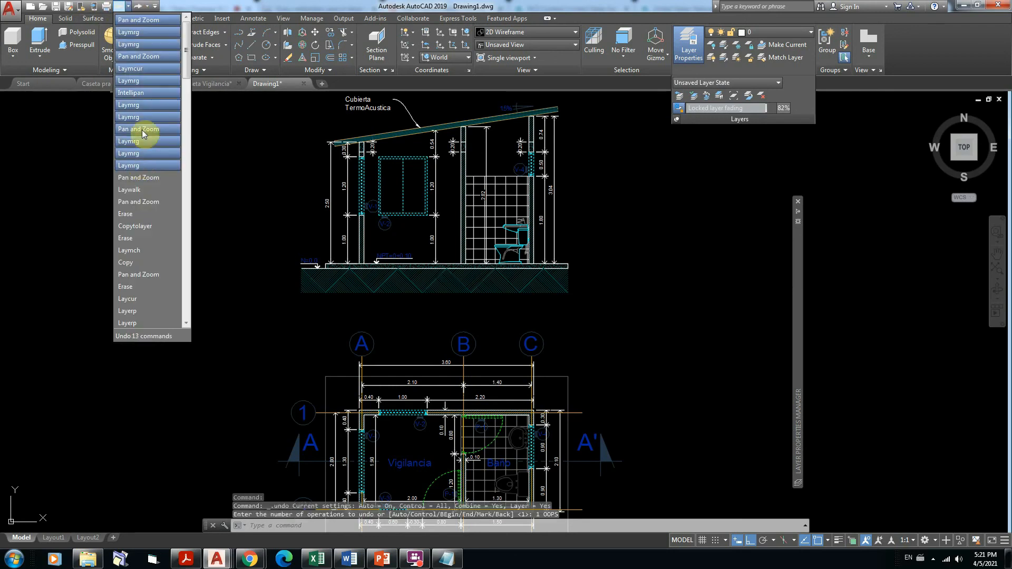
left_click(136, 57)
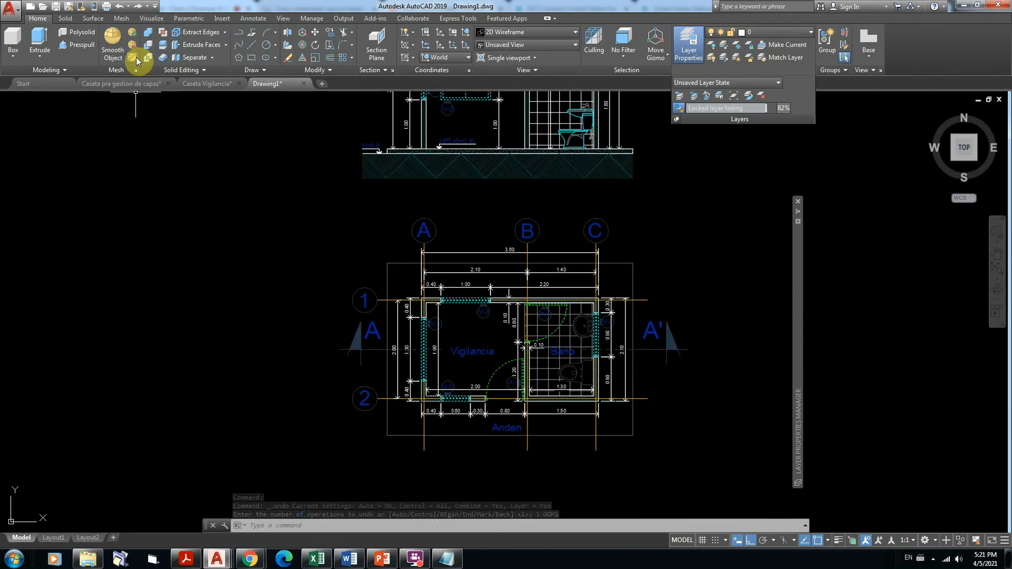
left_click(128, 7)
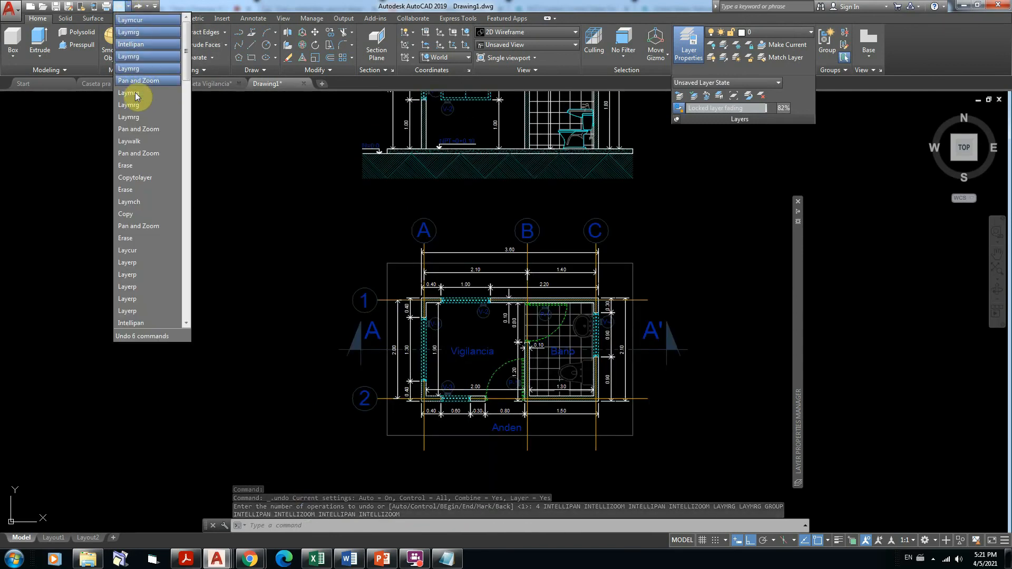
left_click(136, 131)
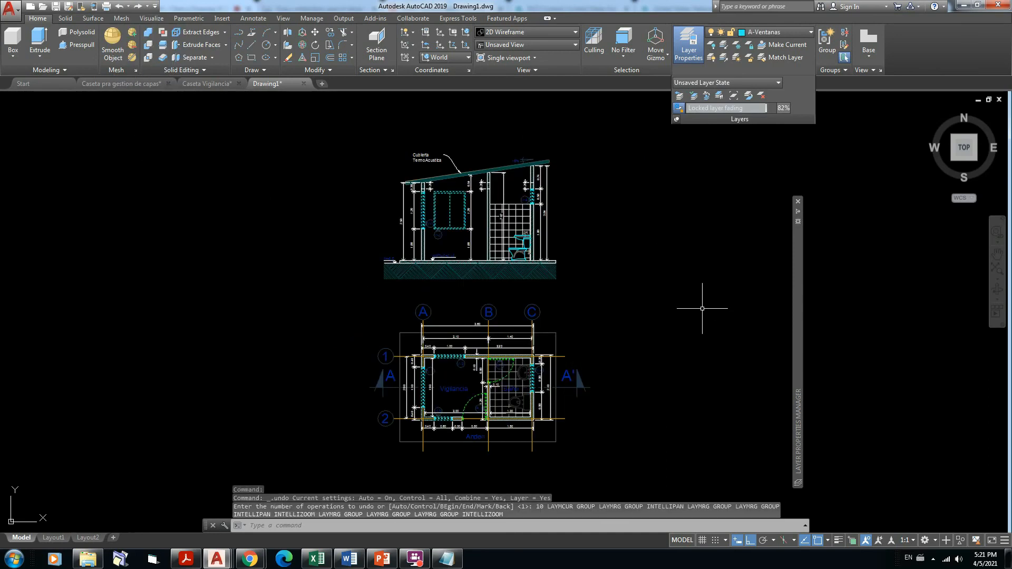
key("Escape")
key("Escape")
key("Escape")
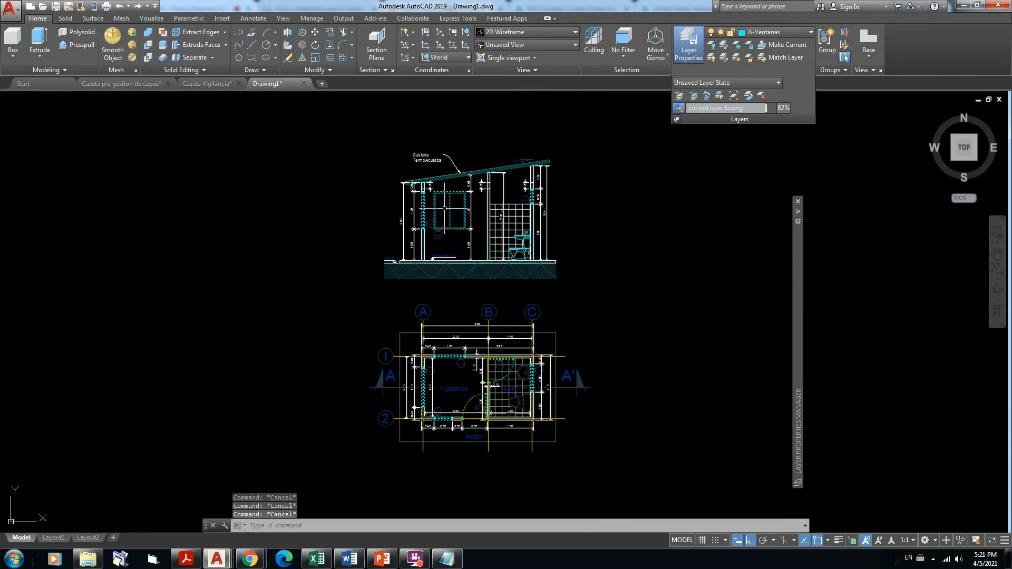
Examine the layer list and the V-2 window's lines in the section view.
scroll(444, 208, "up", 5)
scroll(441, 206, "down", 5)
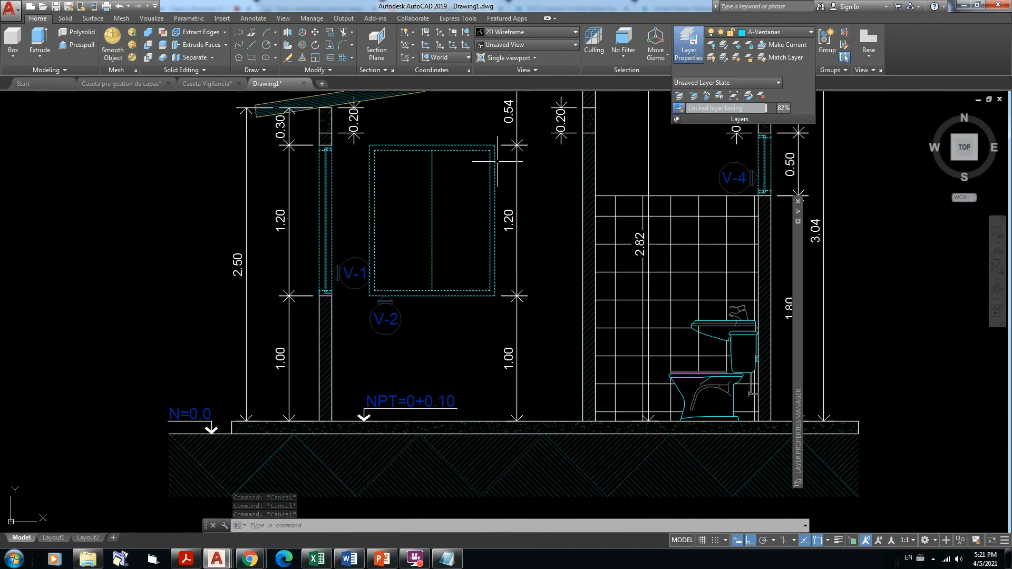
mouse_move(796, 252)
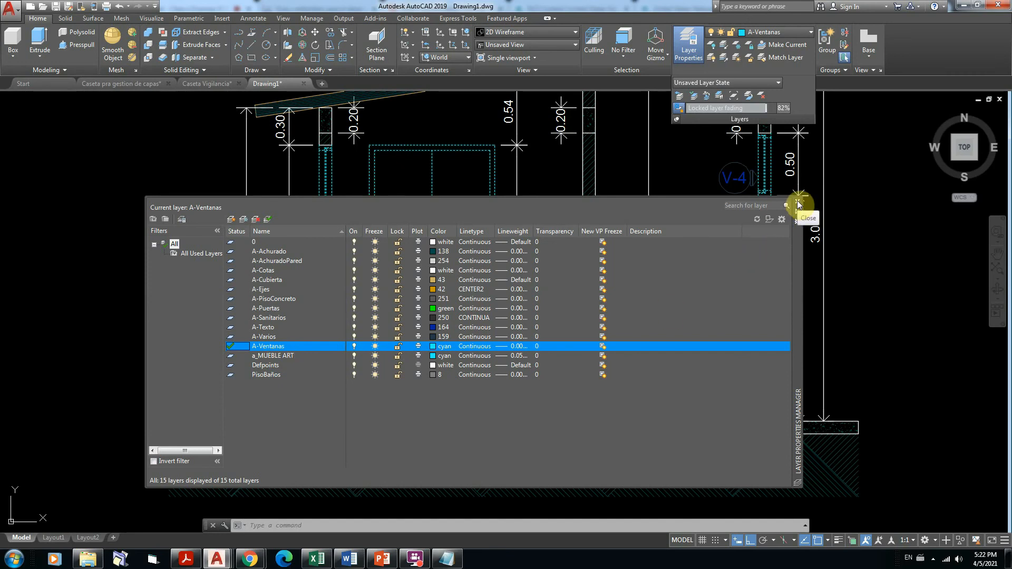
left_click(909, 245)
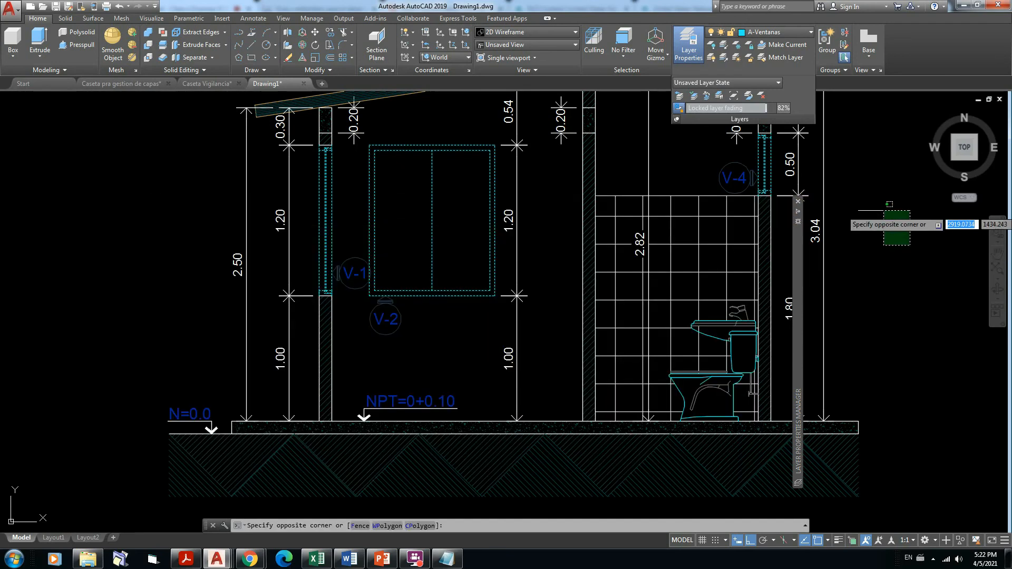
left_click(883, 211)
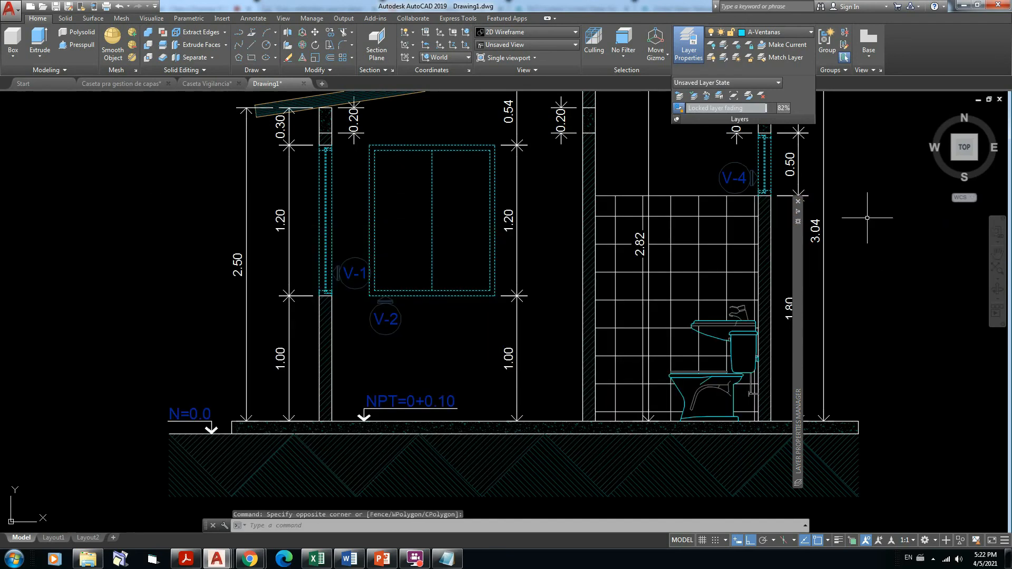
left_click(472, 148)
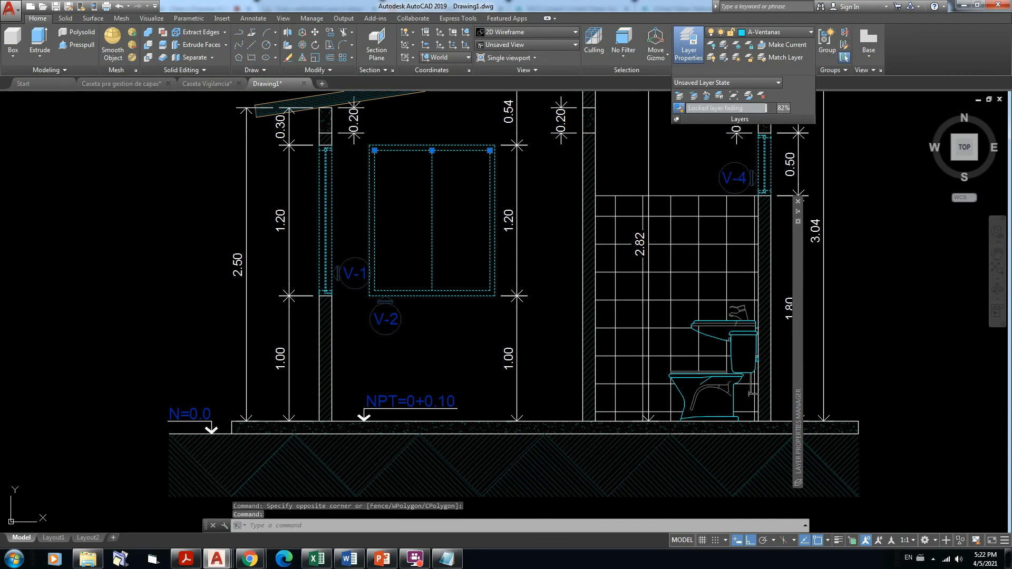
key("Escape")
key("Escape")
key("Escape")
scroll(464, 193, "down", 4)
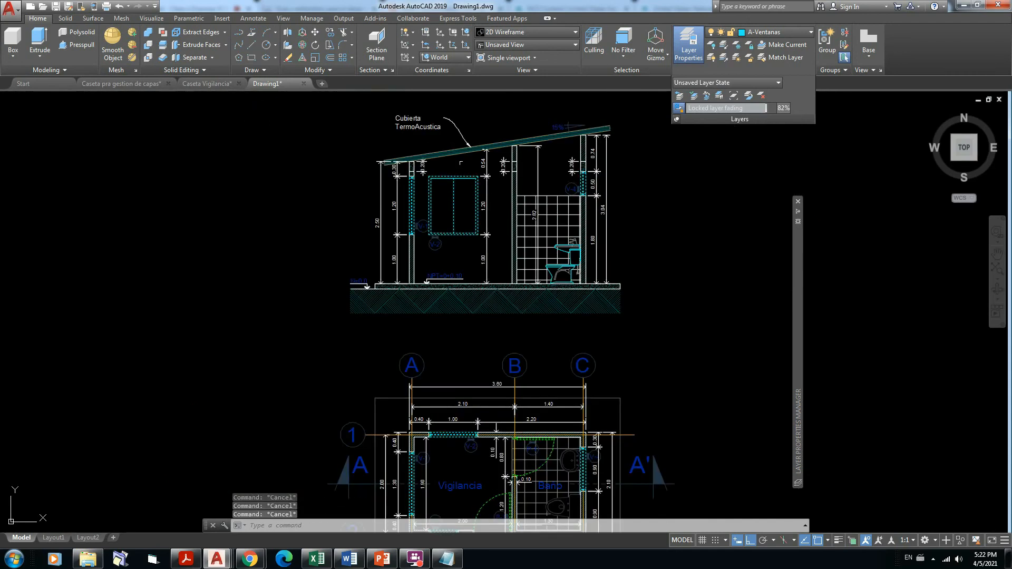
scroll(461, 177, "up", 2)
left_click(461, 178)
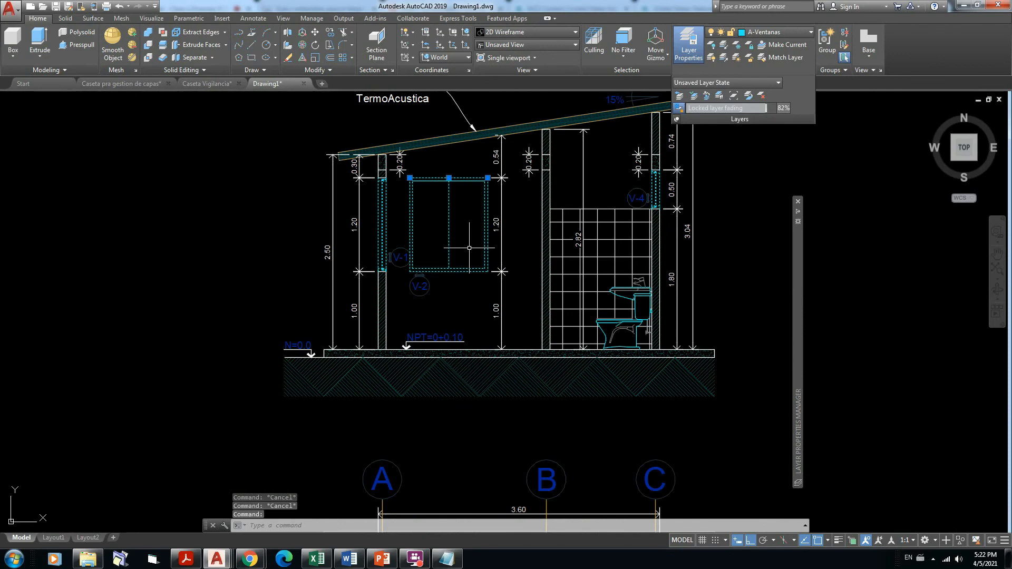
key("Escape")
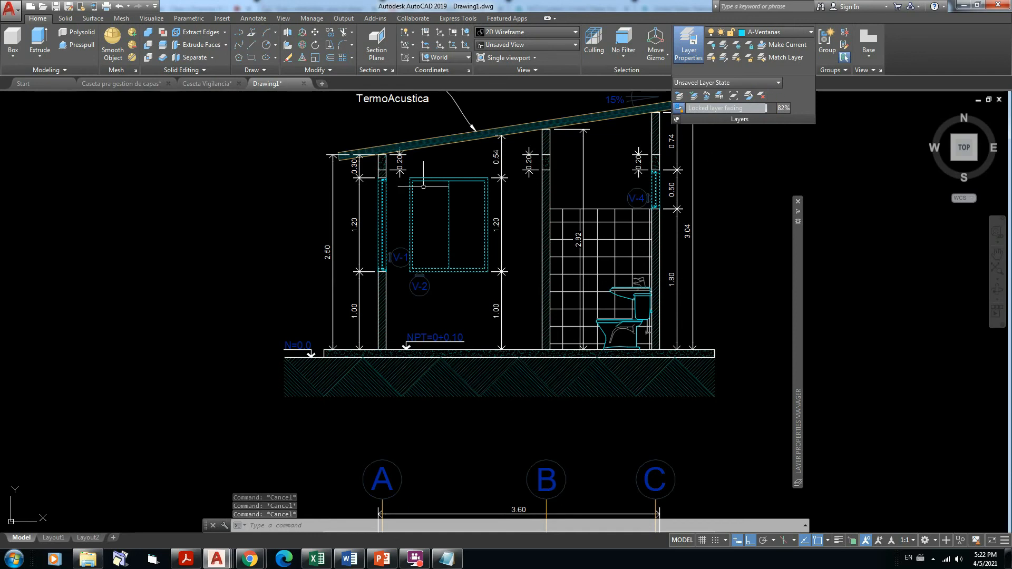
Undo the command history past the layer walk, copy and erase operations, and restore the previous layer state.
left_click(128, 6)
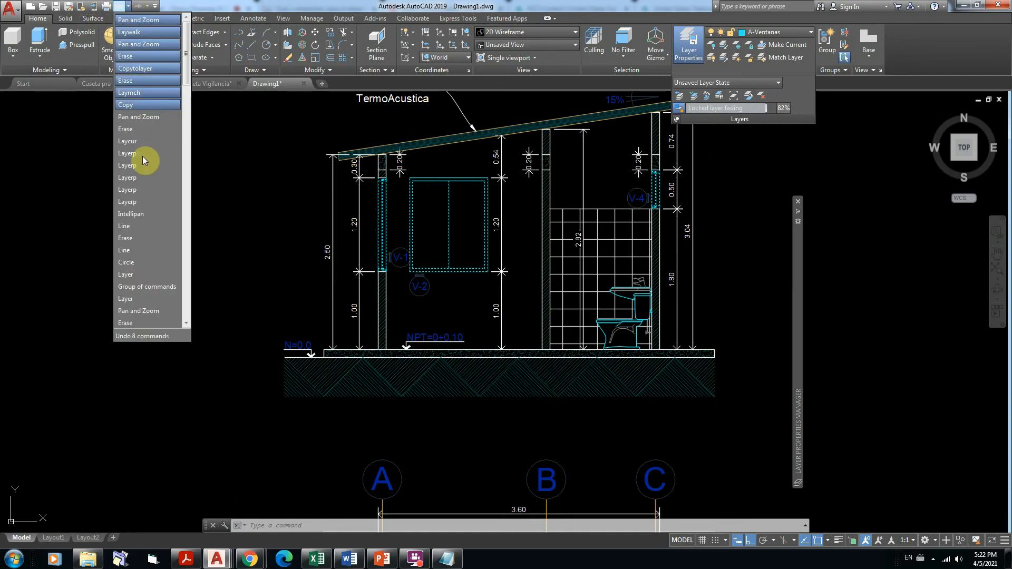
left_click(128, 227)
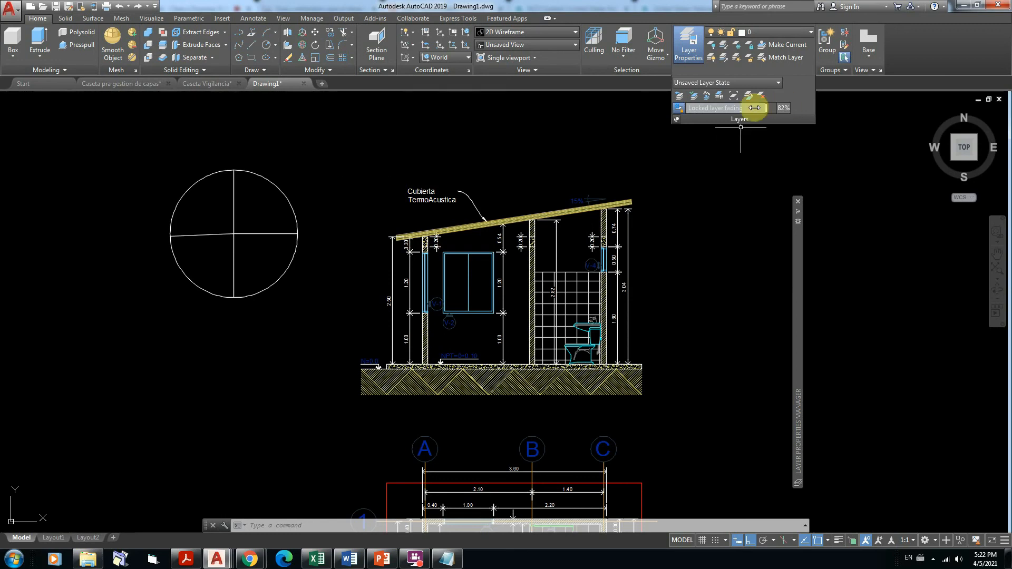
left_click(680, 96)
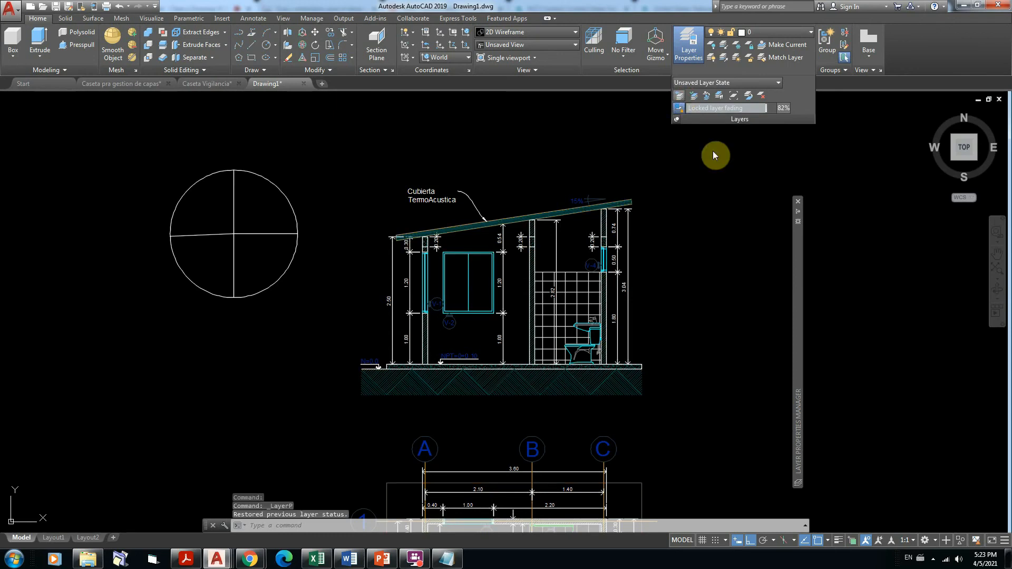
Merge the A-Ventanas layer into A-Puertas by picking a section window as source and the bathroom door as target.
left_click(749, 95)
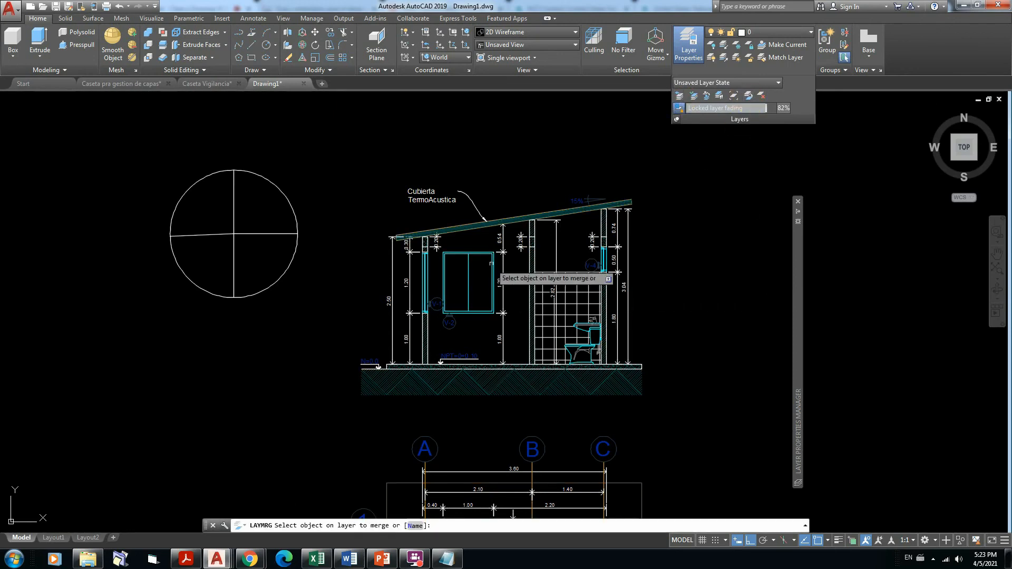
scroll(482, 266, "up", 2)
middle_click_drag(483, 261, 480, 161)
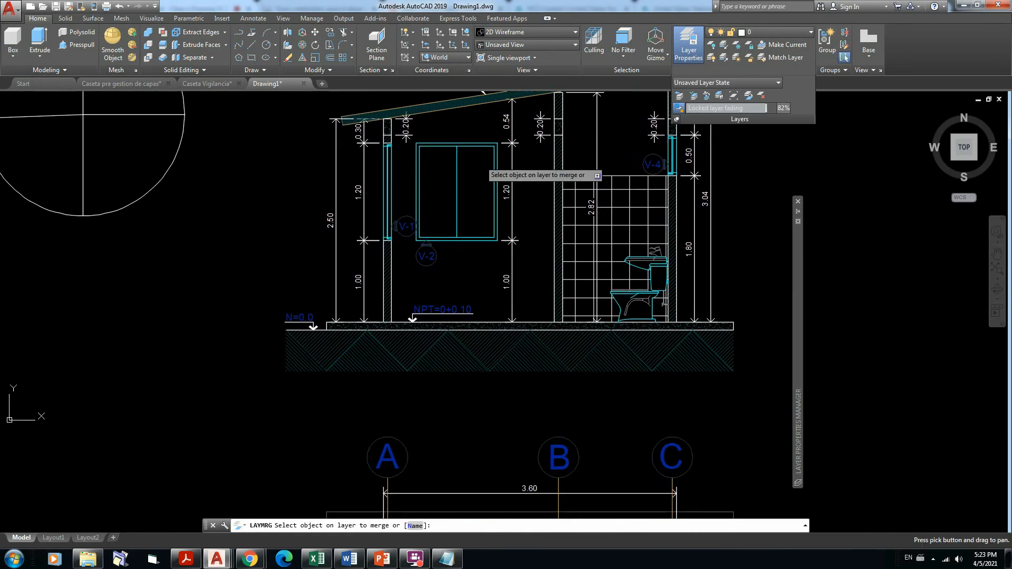
left_click(478, 143)
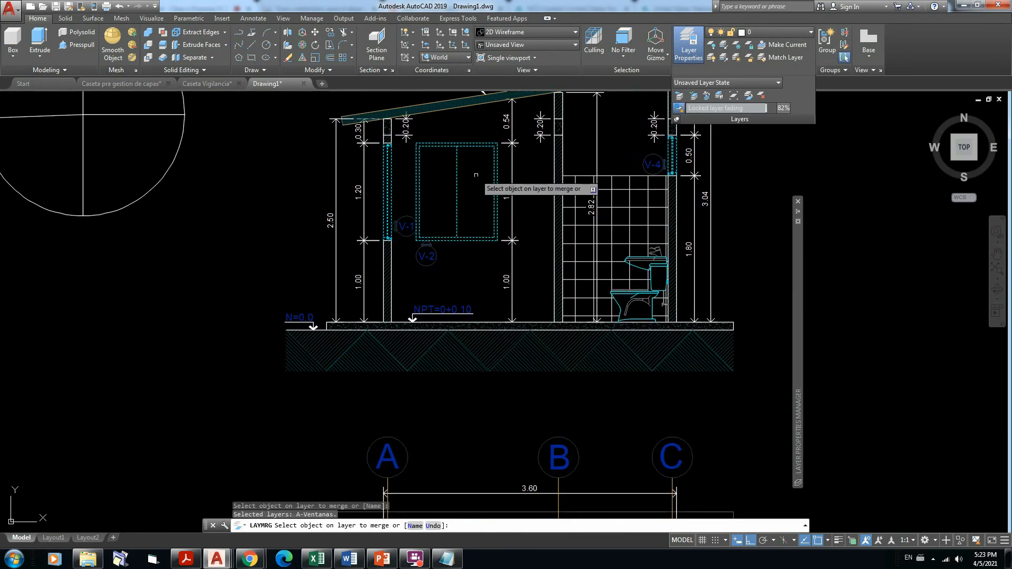
key("Return")
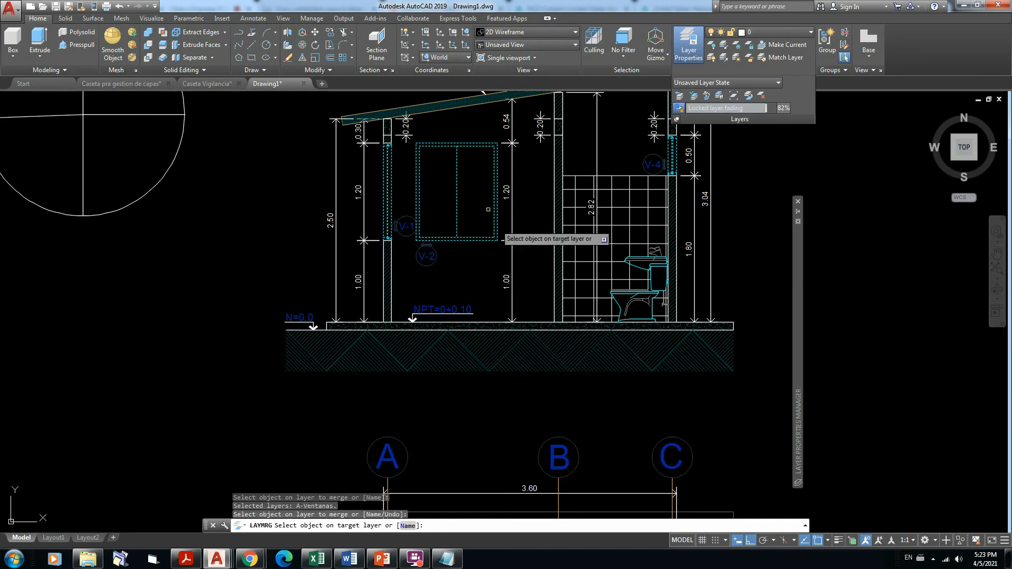
scroll(551, 311, "down", 6)
scroll(575, 437, "up", 4)
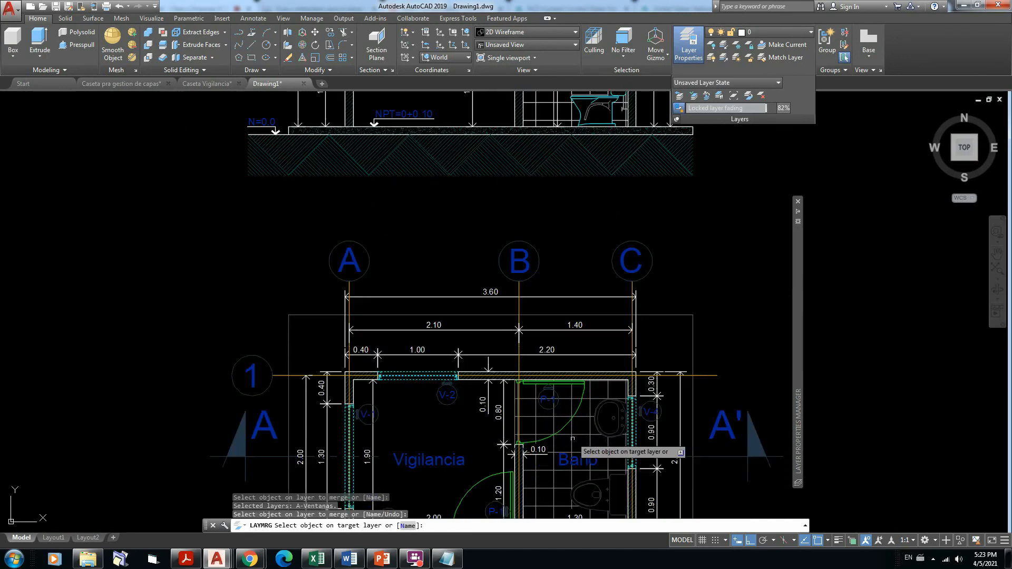
left_click(579, 413)
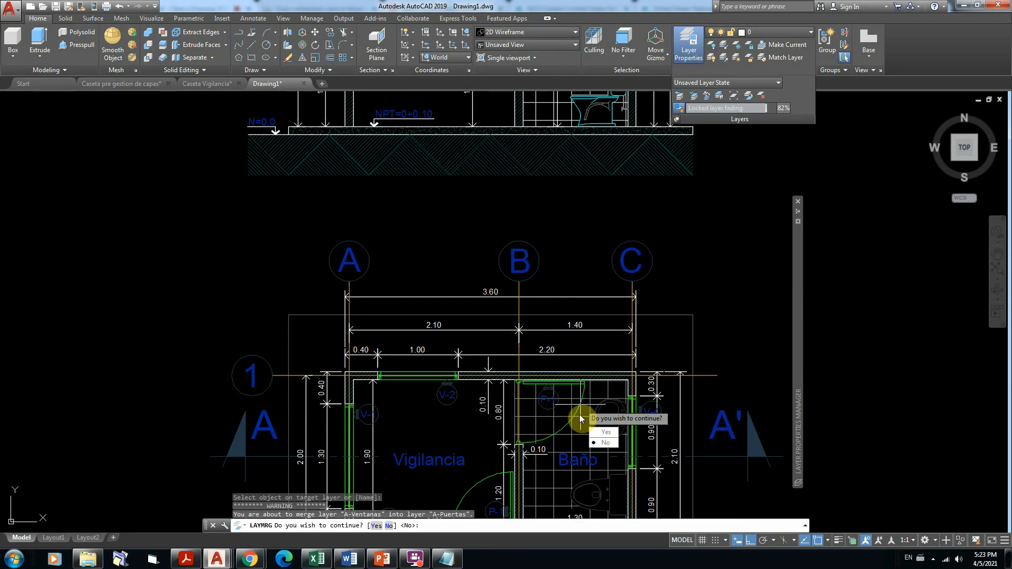
left_click(606, 433)
scroll(566, 328, "down", 2)
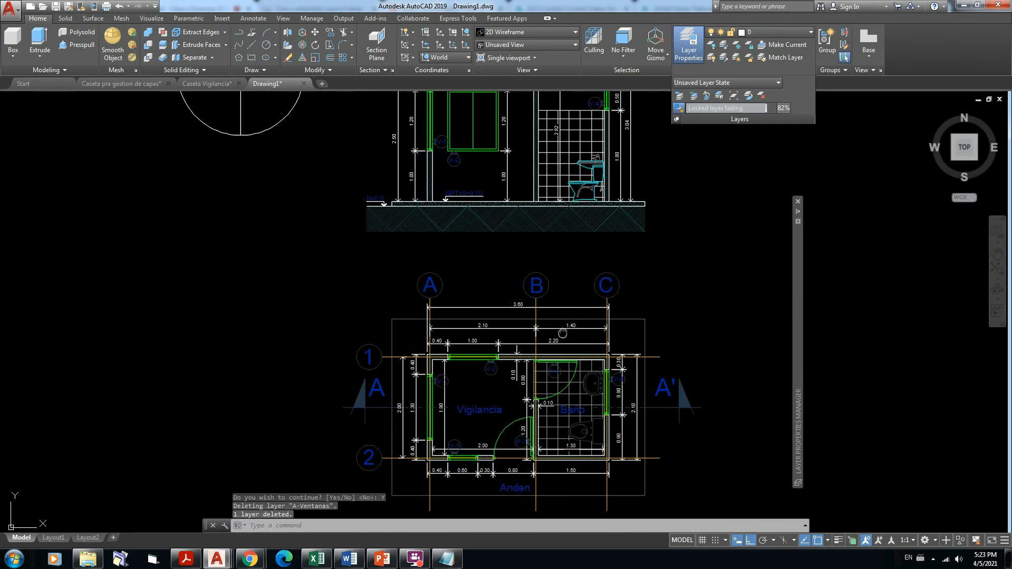
Check the layer of the V-2 window's top frame line in the section view, leaving nothing selected.
middle_click_drag(566, 328, 561, 441)
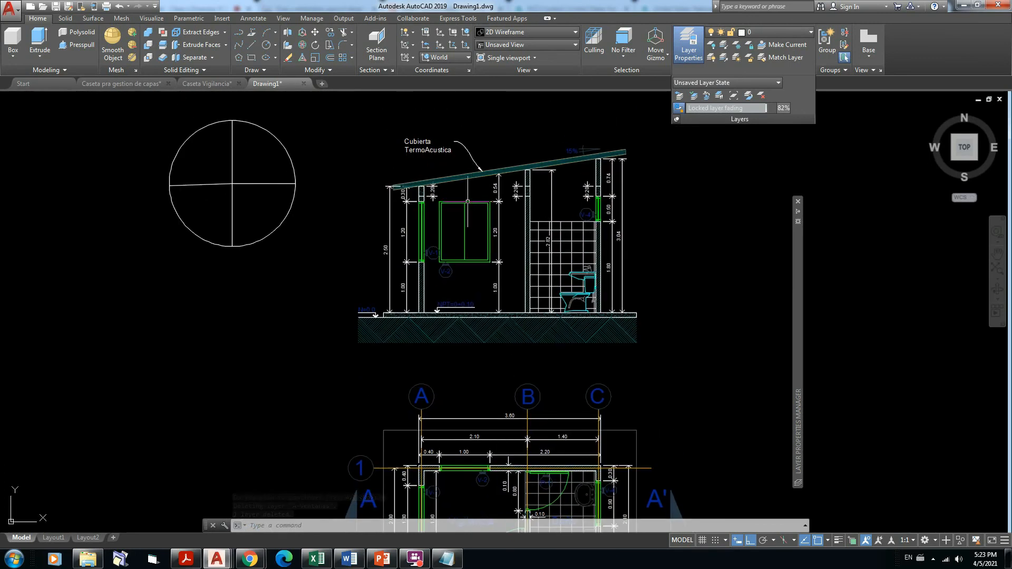
scroll(482, 242, "down", 1)
scroll(487, 245, "down", 1)
middle_click_drag(577, 363, 557, 311)
scroll(493, 285, "up", 1)
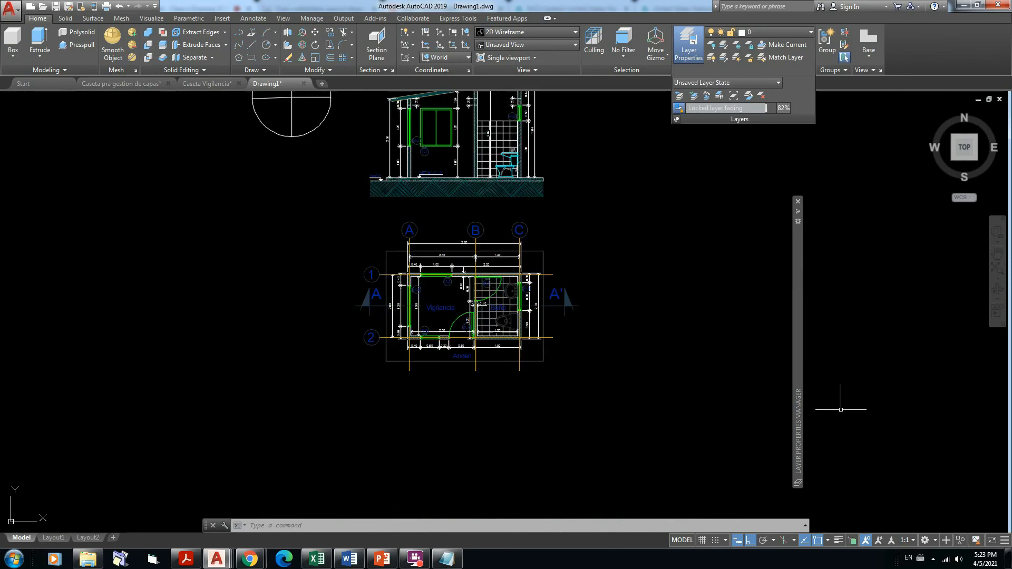
mouse_move(798, 268)
scroll(440, 106, "up", 4)
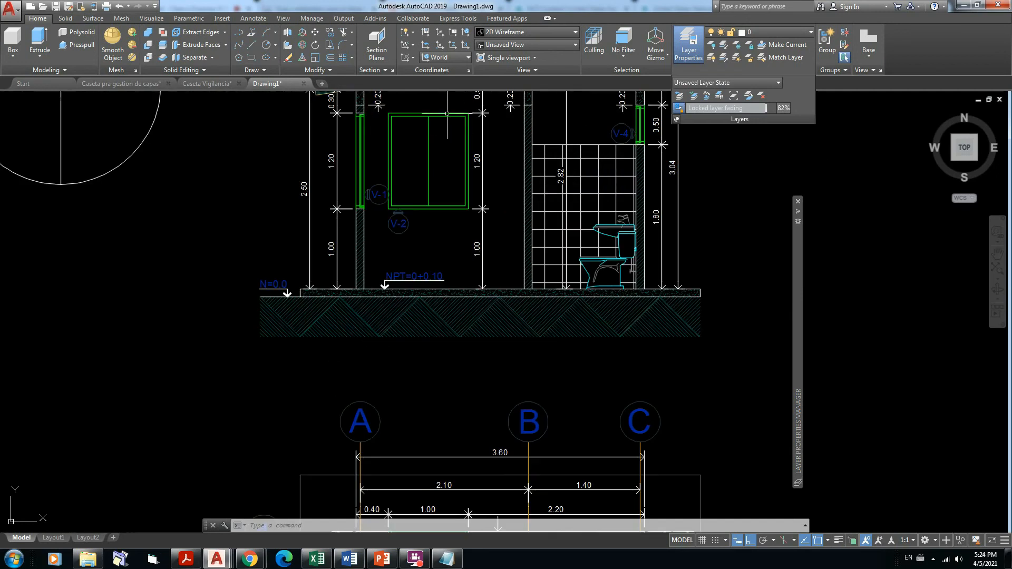
left_click(448, 112)
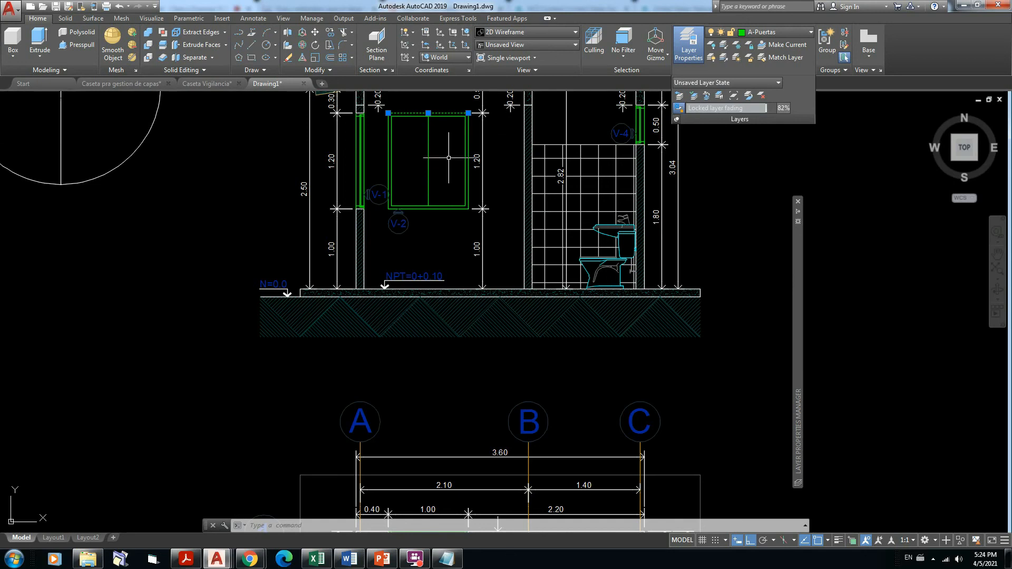
key("Escape")
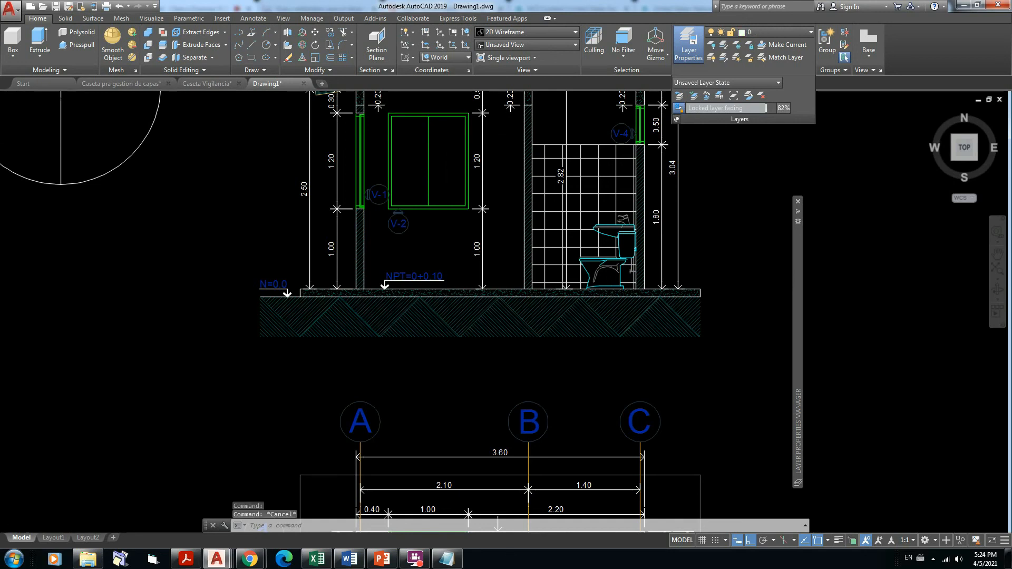
Examine the windows in the section view and the windows and doors in the floor plan after the layer merge.
scroll(483, 279, "down", 4)
scroll(519, 384, "up", 6)
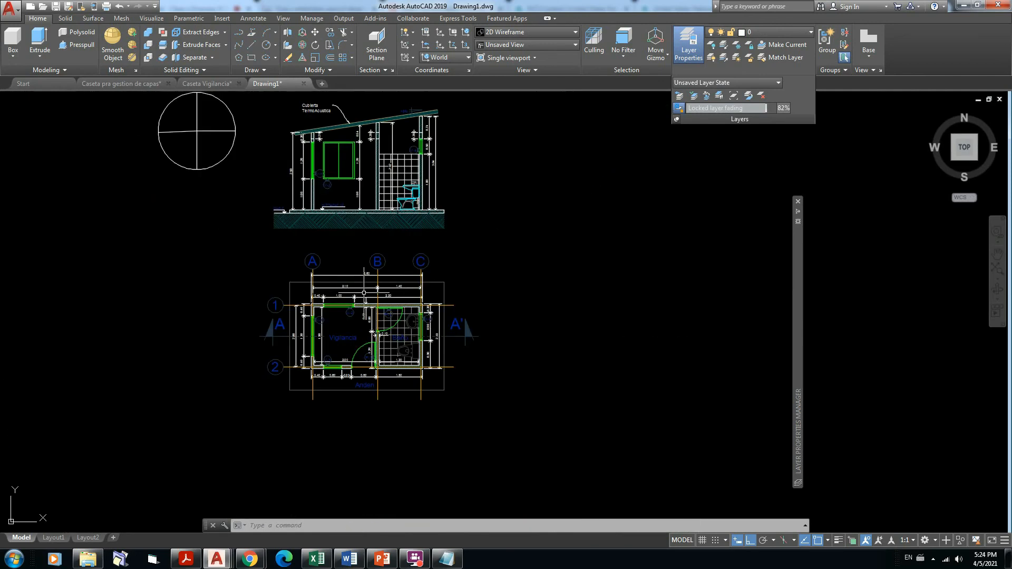
scroll(330, 368, "down", 5)
scroll(297, 164, "up", 4)
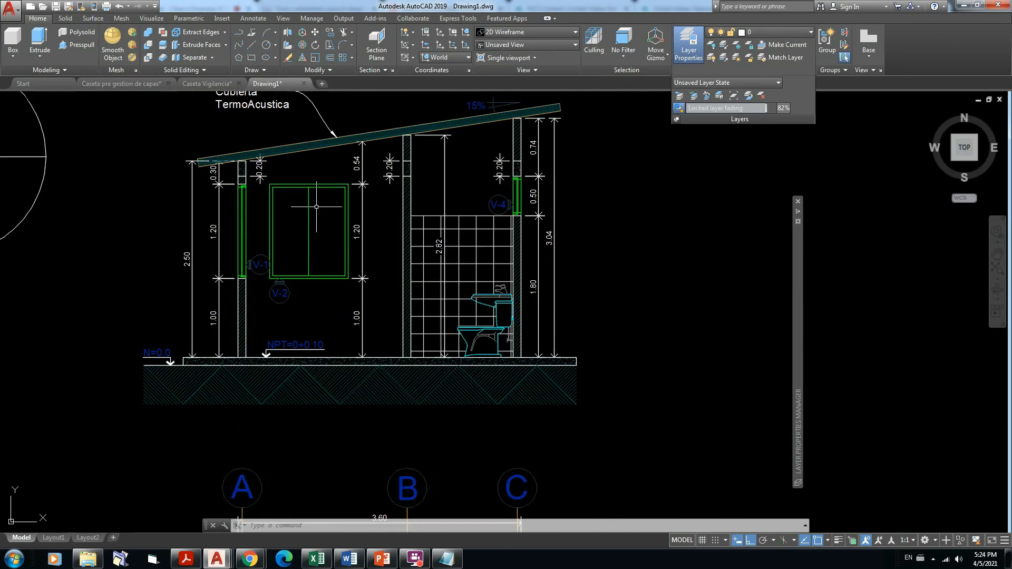
scroll(355, 283, "up", 4)
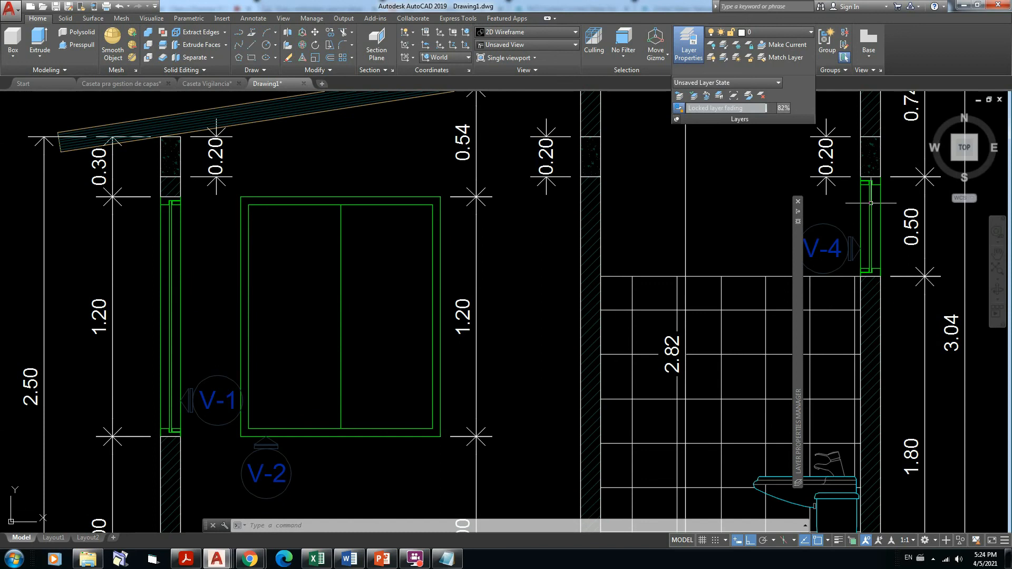
scroll(615, 238, "down", 5)
middle_click_drag(544, 508, 499, 282)
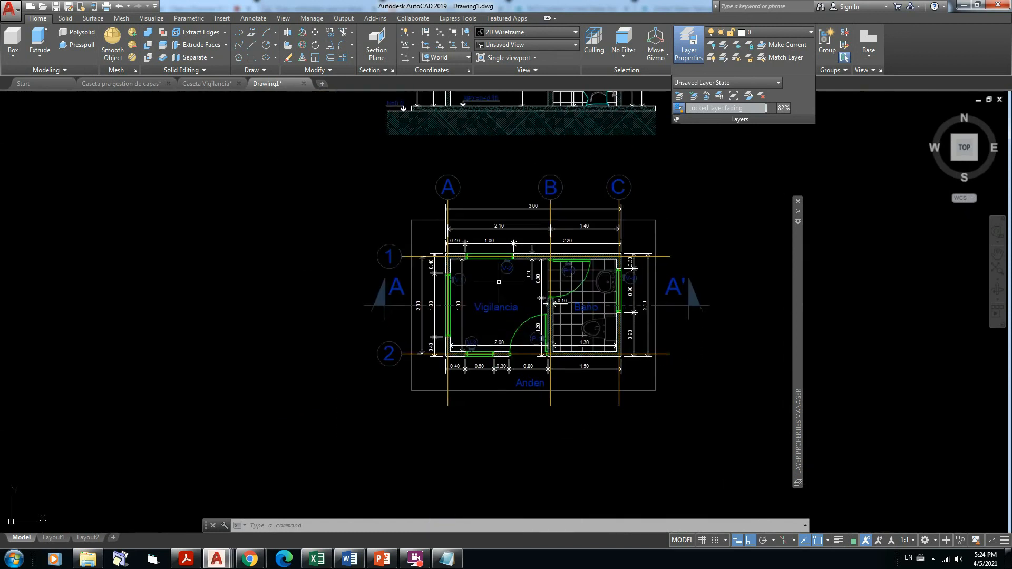
scroll(498, 282, "up", 6)
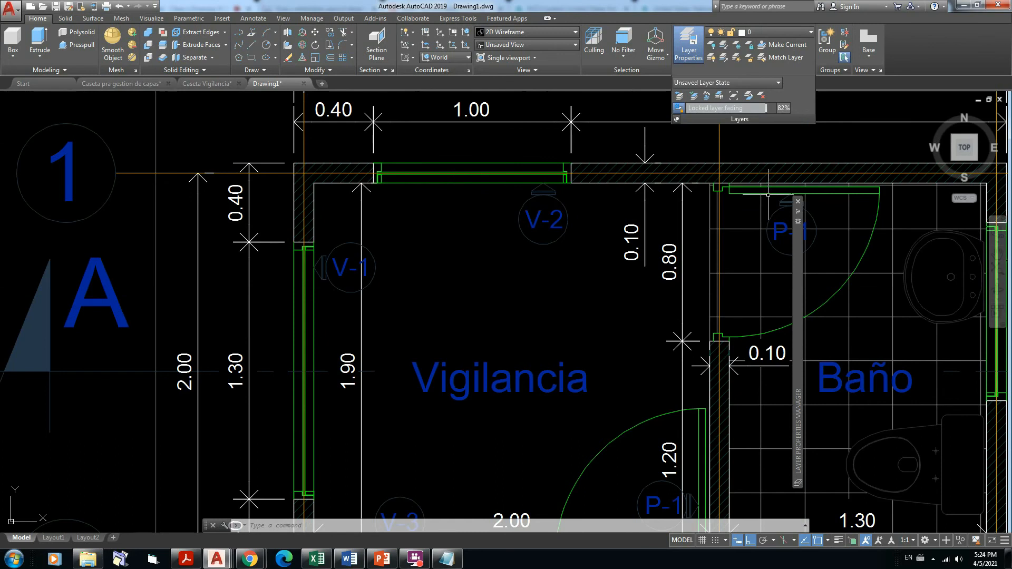
scroll(482, 338, "down", 4)
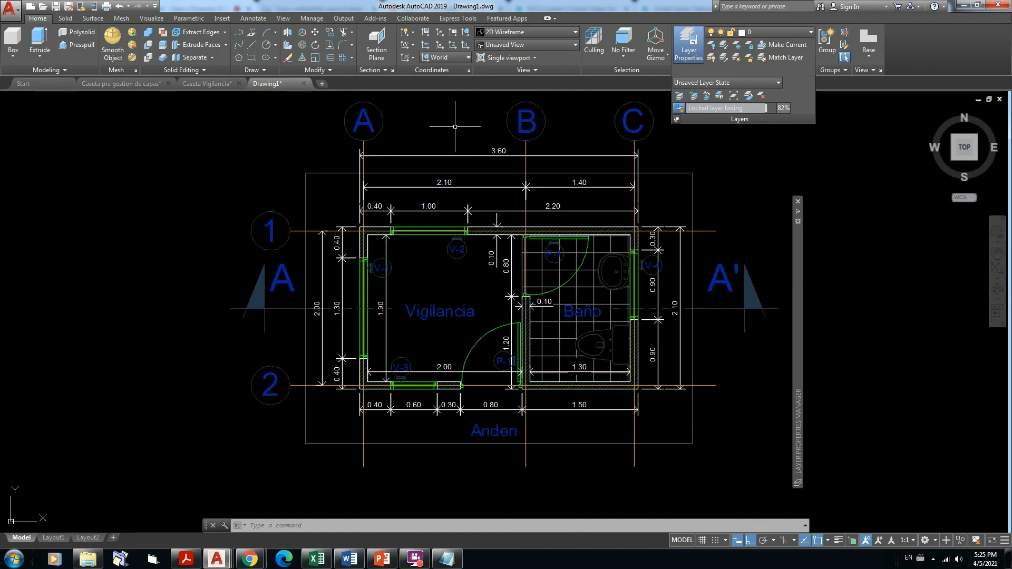
scroll(454, 126, "down", 4)
middle_click_drag(454, 127, 415, 295)
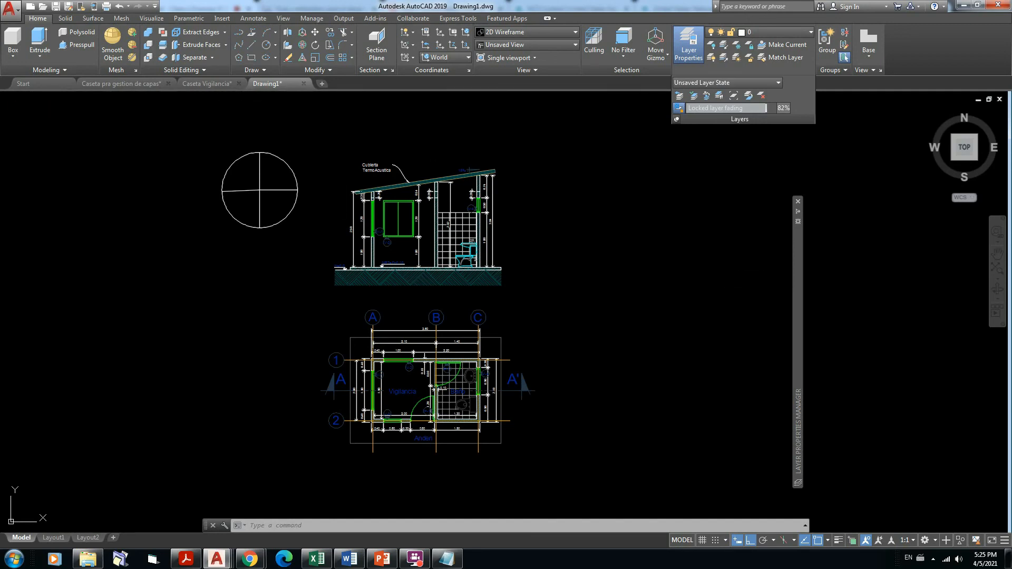
Review the layer list, close the layer properties palette, and undo the merge of A-Ventanas into A-Puertas.
mouse_move(798, 248)
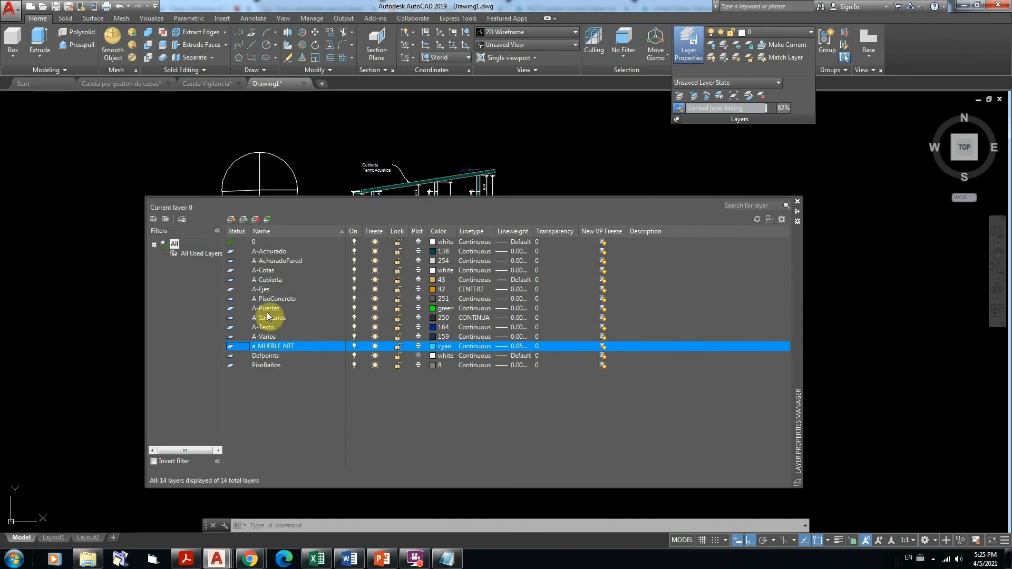
left_click(797, 201)
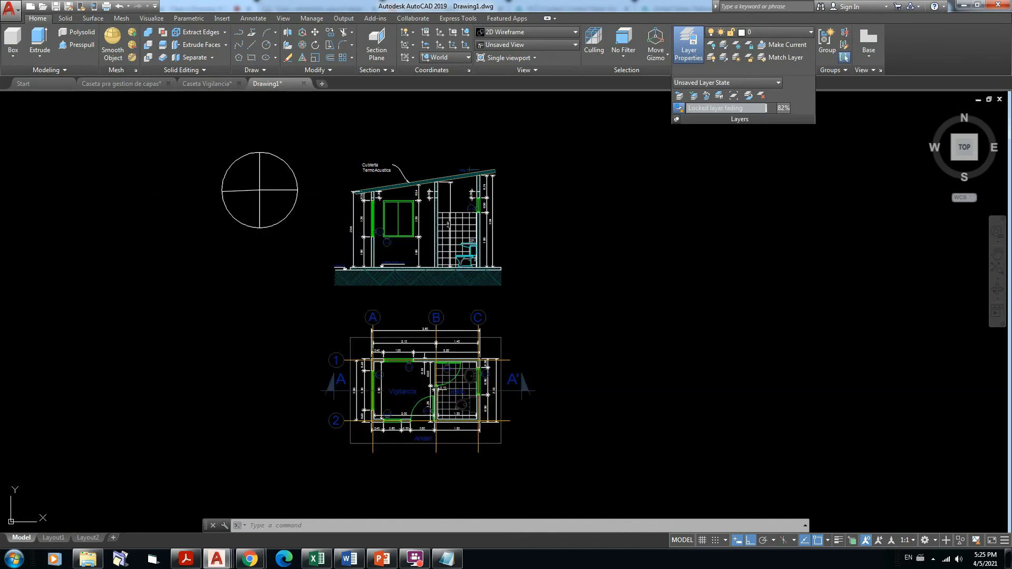
left_click(121, 7)
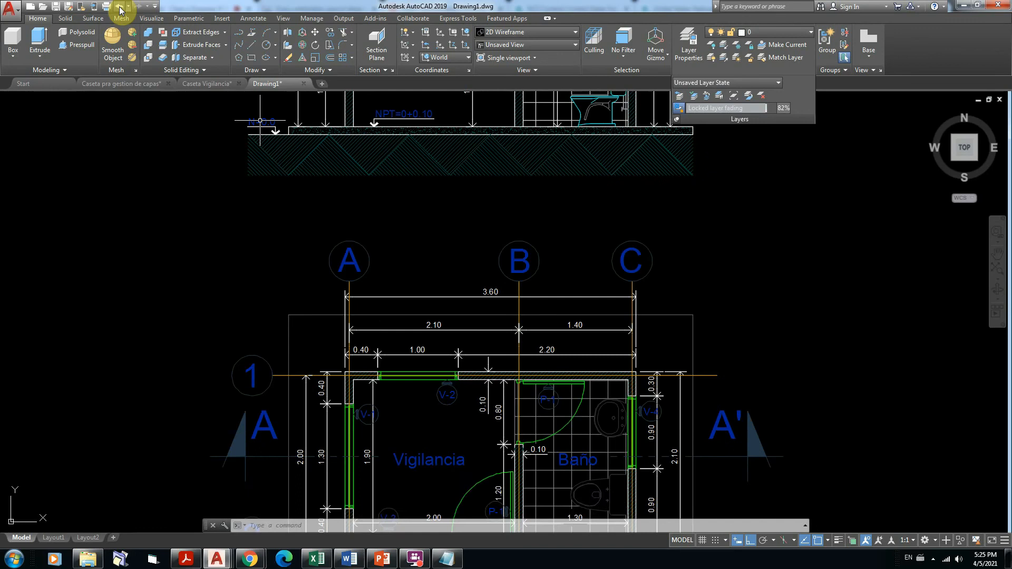
left_click(121, 6)
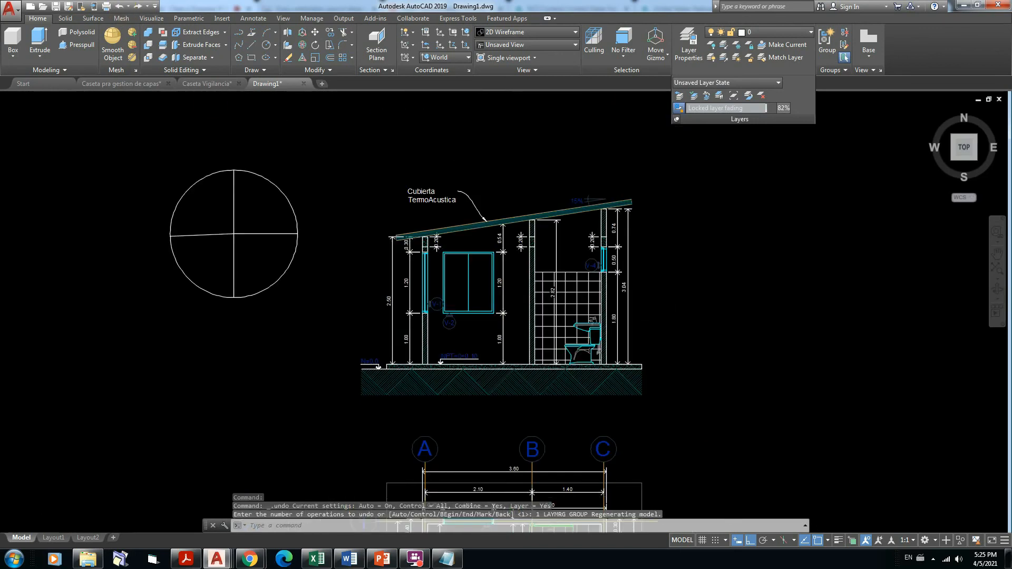
Check the layers of the washbasin outline and toilet in the bathroom section, leaving nothing selected.
scroll(606, 326, "up", 10)
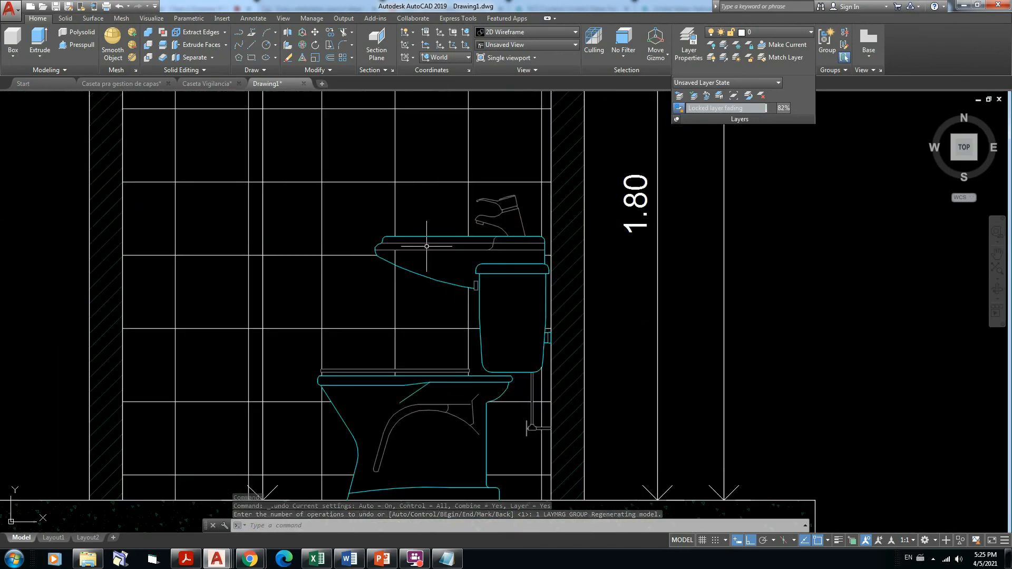
left_click(427, 237)
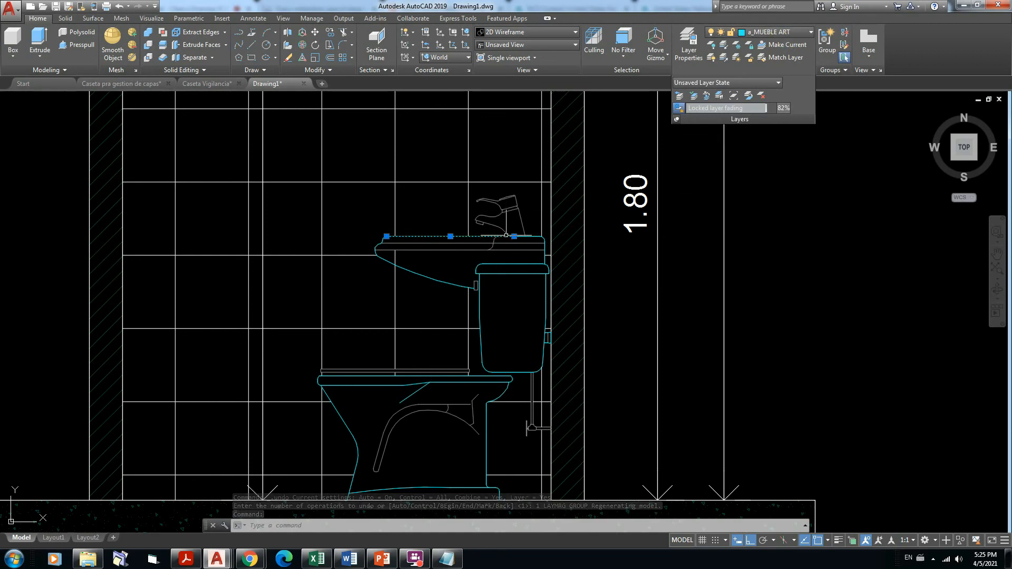
key("Escape")
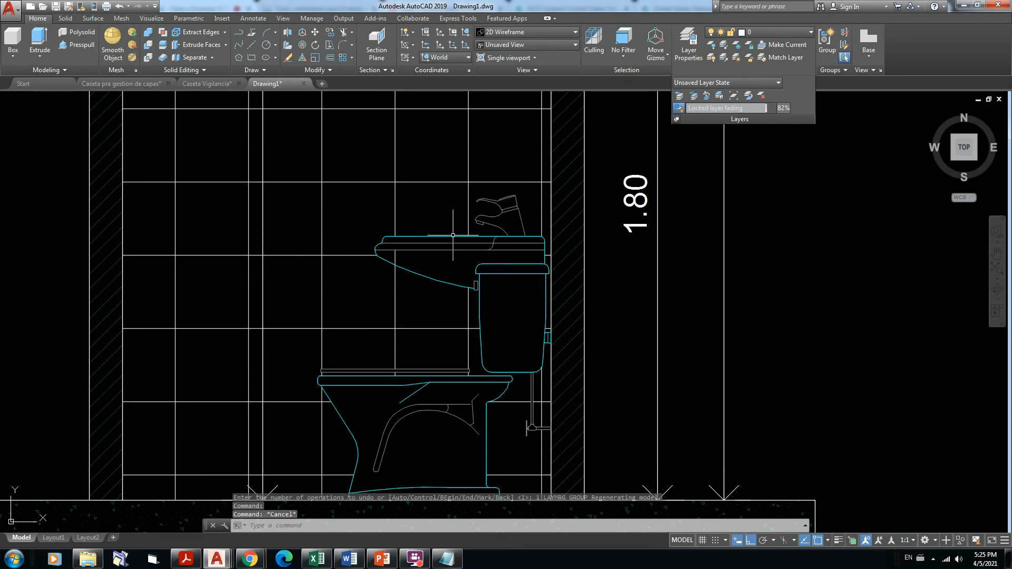
left_click(452, 235)
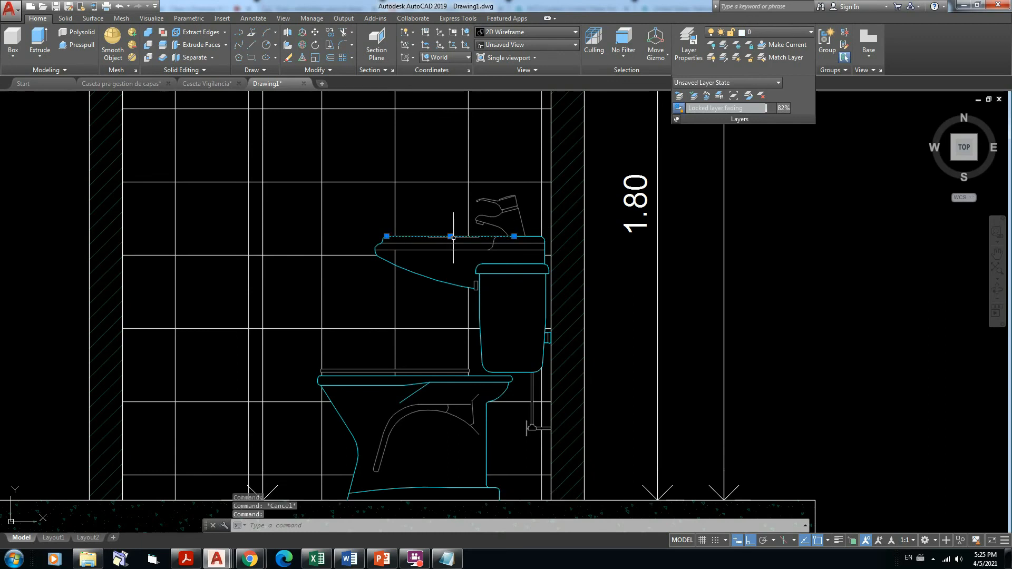
left_click(403, 267)
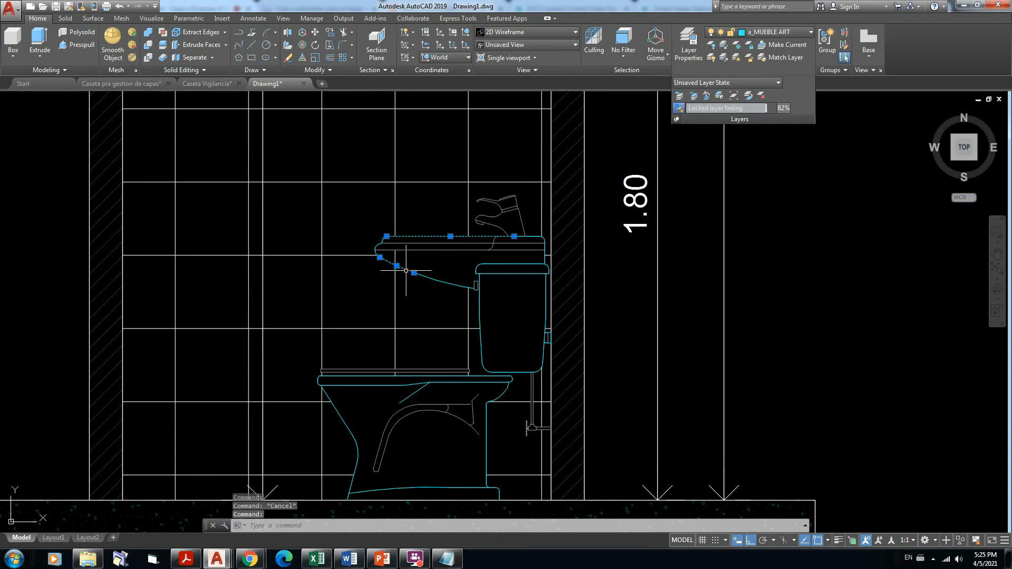
left_click(509, 260)
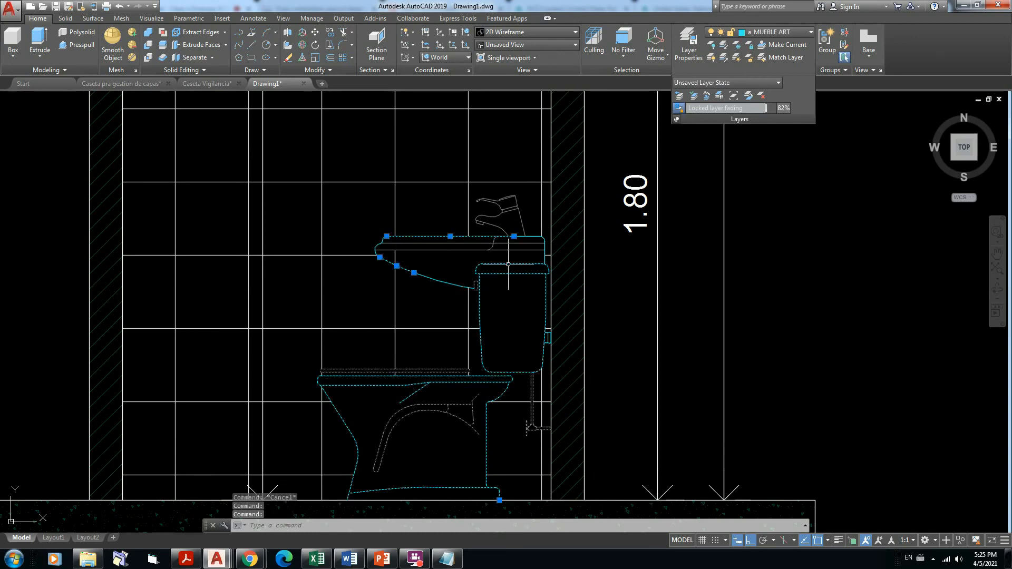
left_click(538, 237)
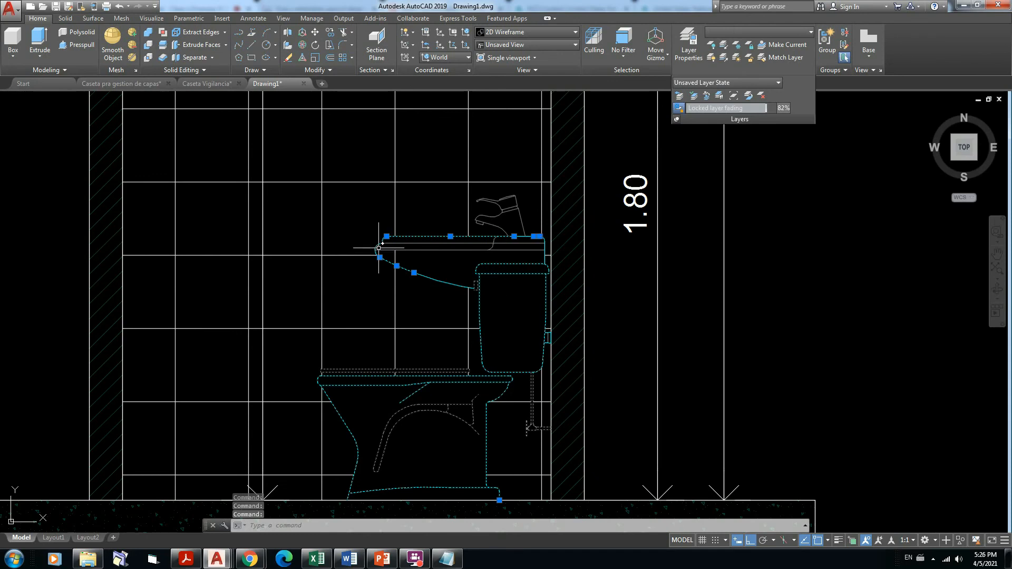
key("Escape")
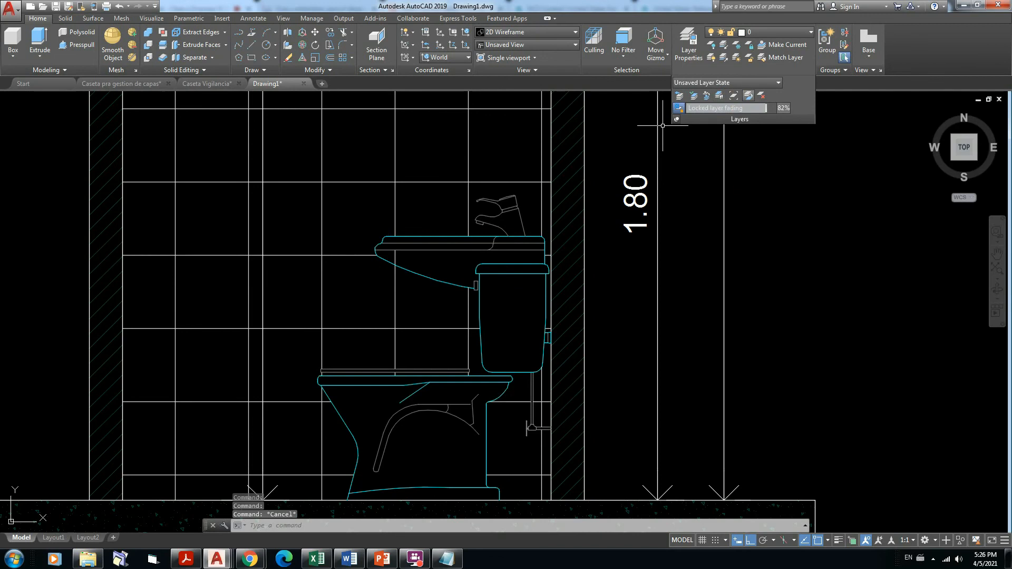
Start a layer merge and pick the washbasin outline in the bathroom section as the object whose layer, a_MUEBLE ART, is merged.
scroll(745, 186, "down", 3)
middle_click_drag(799, 217, 624, 290)
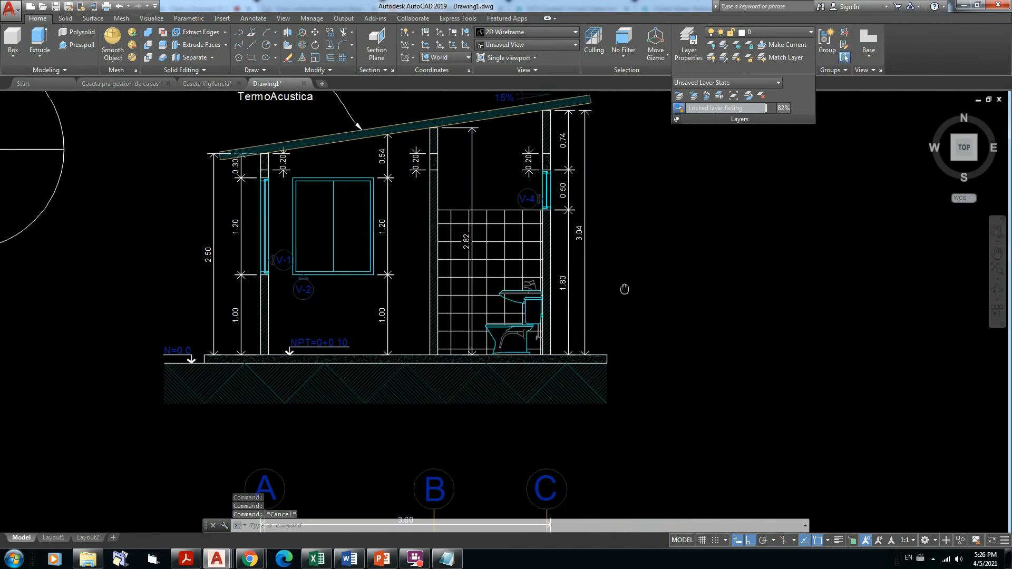
left_click(748, 95)
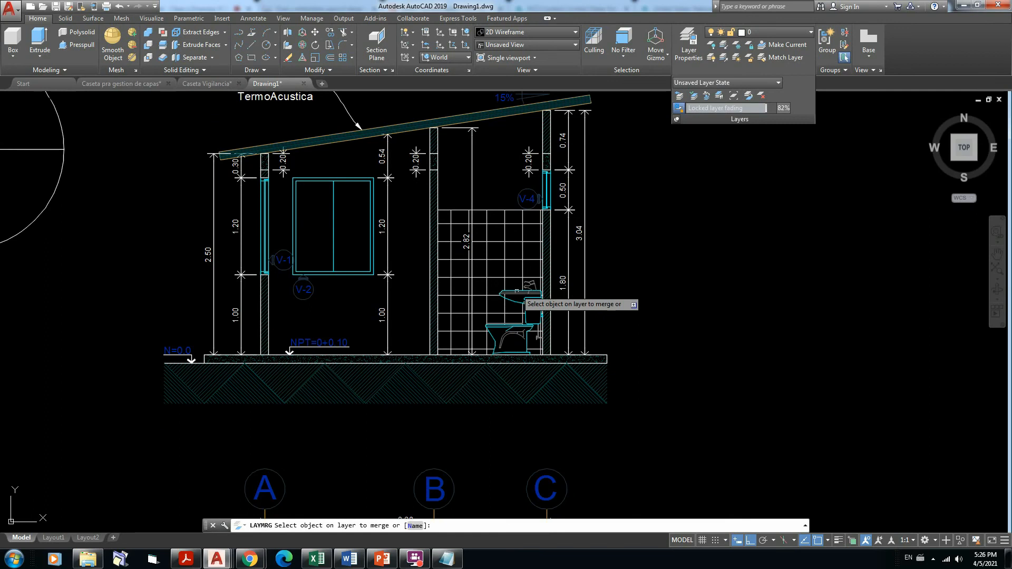
scroll(516, 291, "up", 8)
left_click(511, 284)
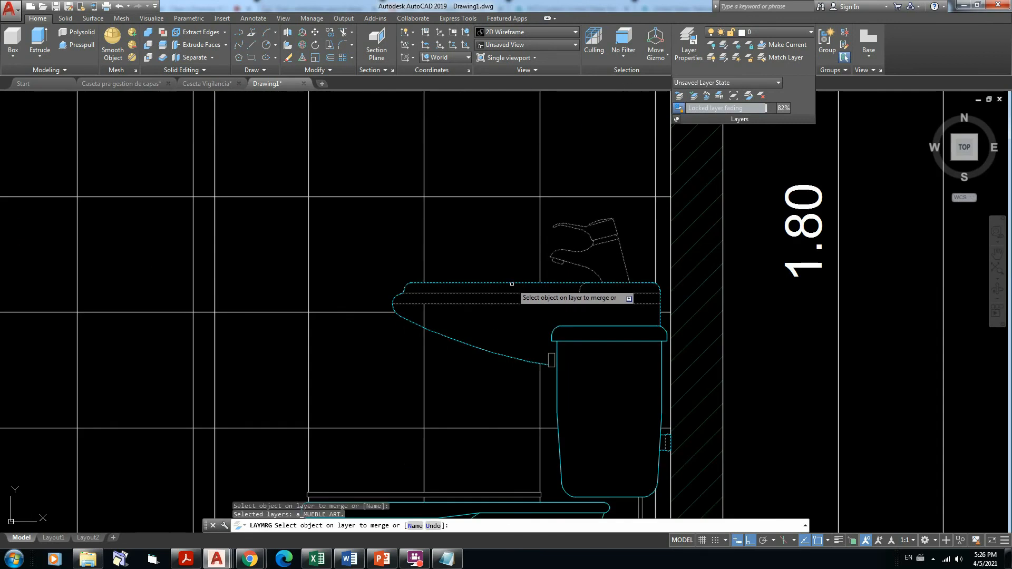
scroll(501, 226, "down", 5)
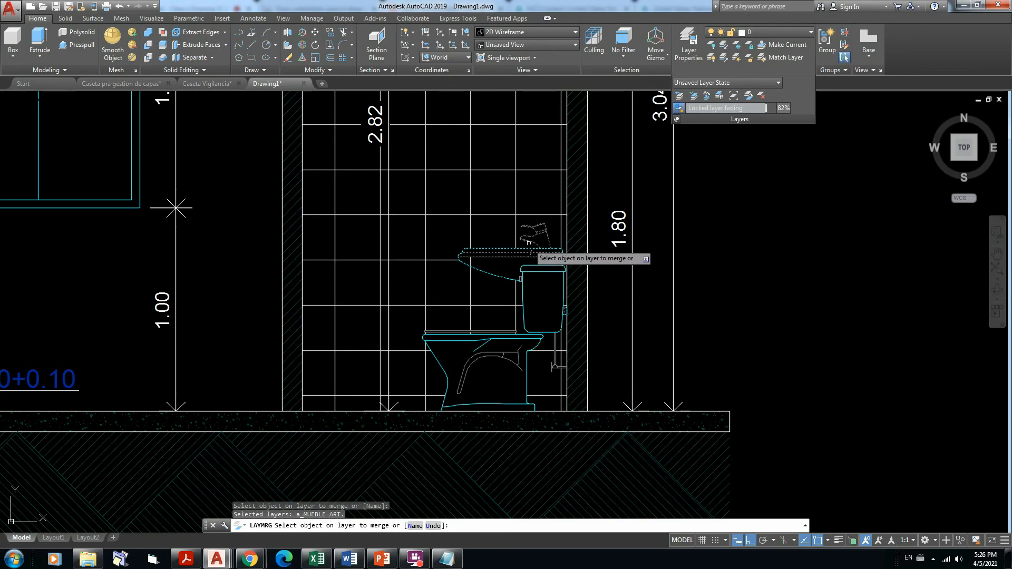
scroll(532, 242, "down", 7)
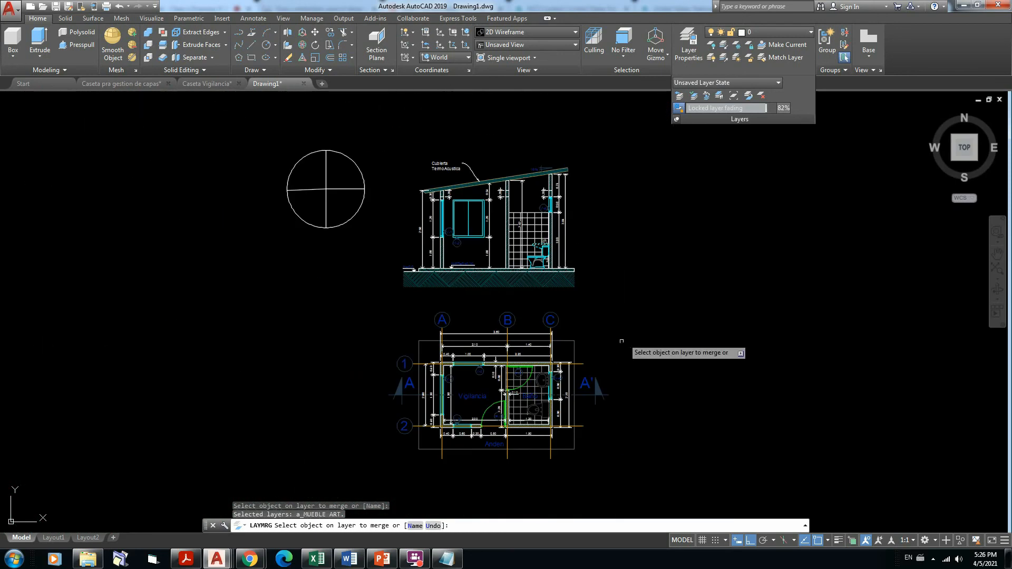
scroll(470, 393, "up", 4)
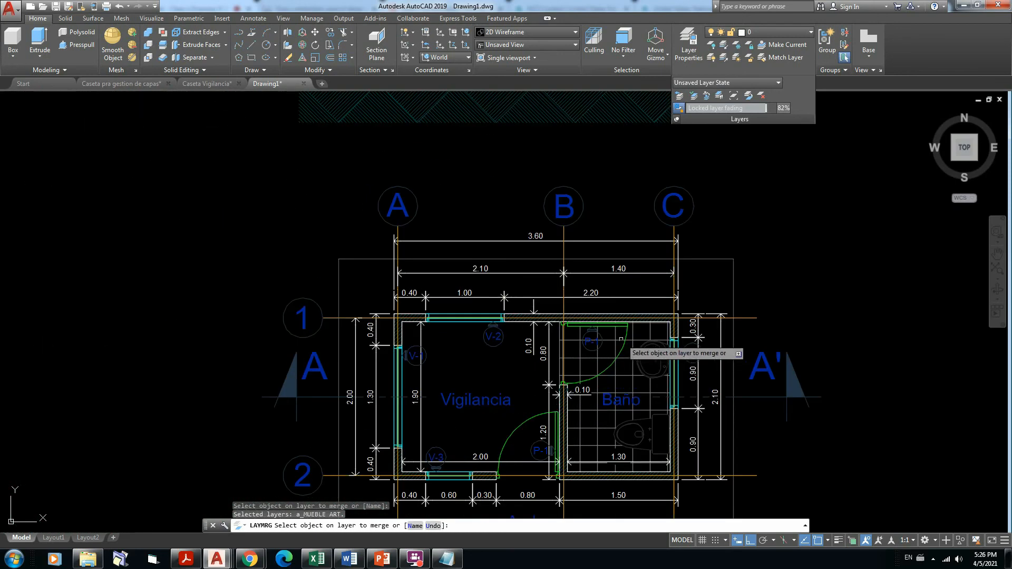
scroll(620, 315, "down", 2)
middle_click_drag(691, 268, 594, 394)
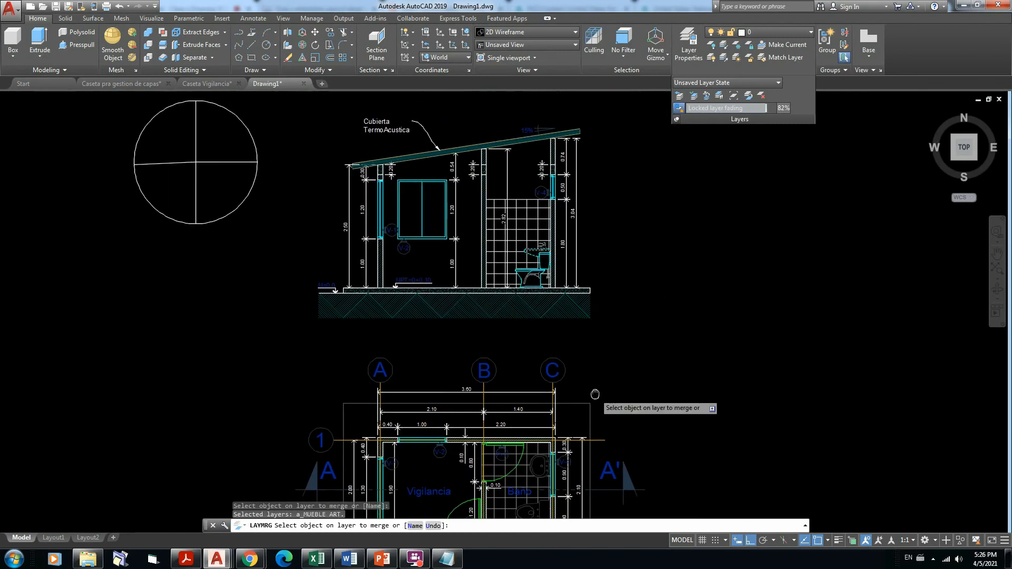
scroll(594, 264, "up", 2)
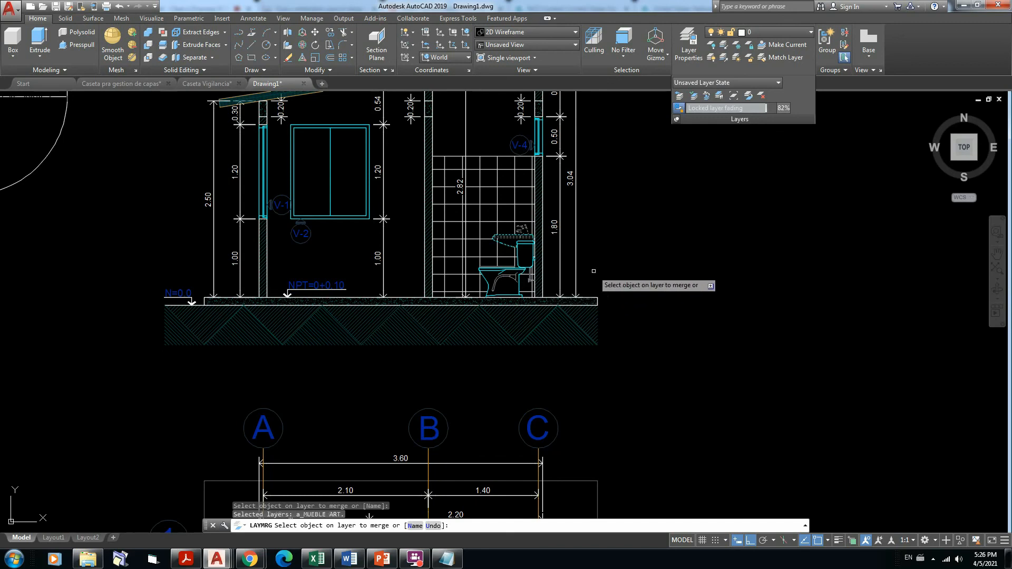
key("Return")
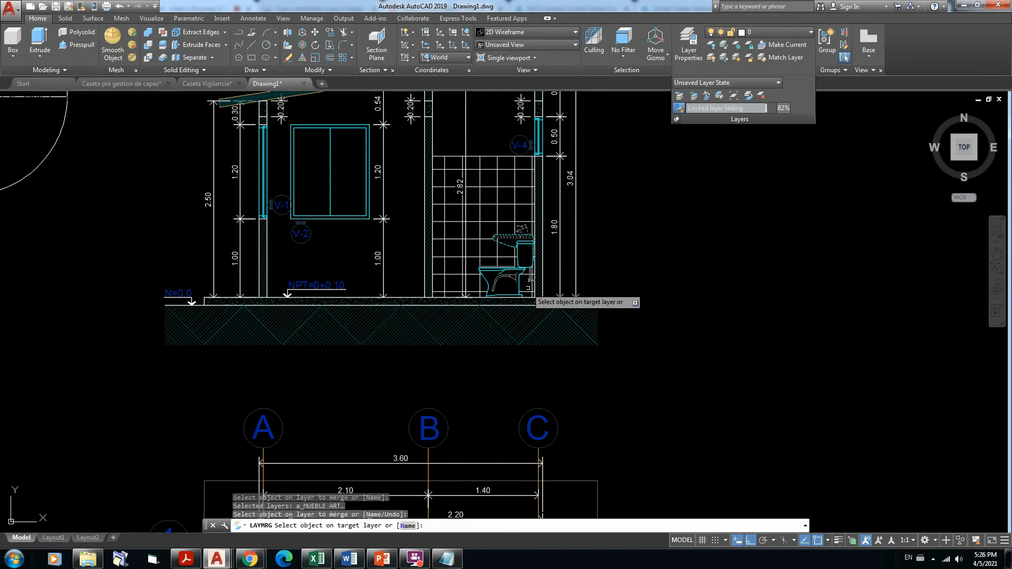
Choose layer 0 as the merge target by picking the toilet in the section view, and accept the merge.
scroll(507, 279, "up", 4)
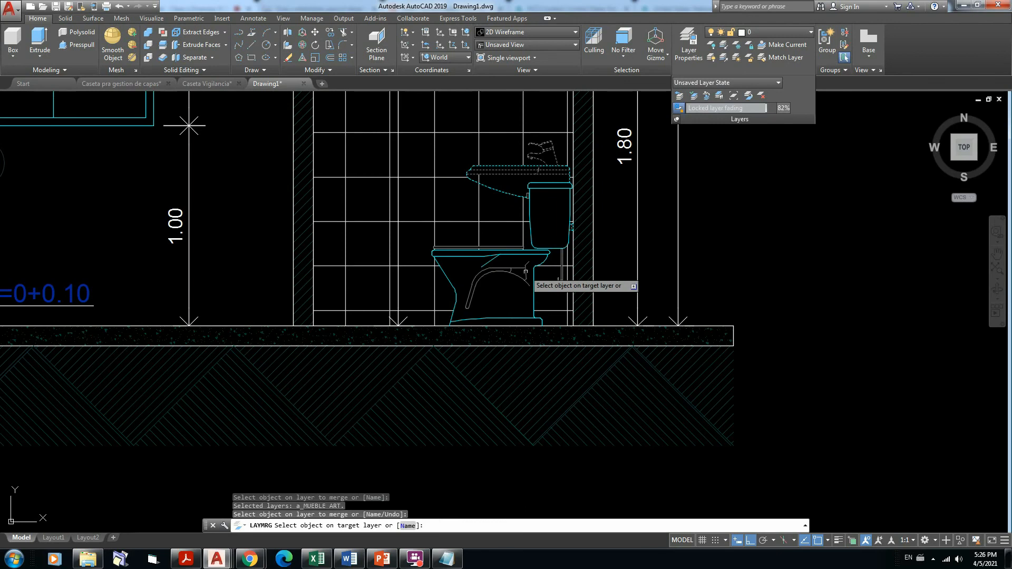
left_click(565, 263)
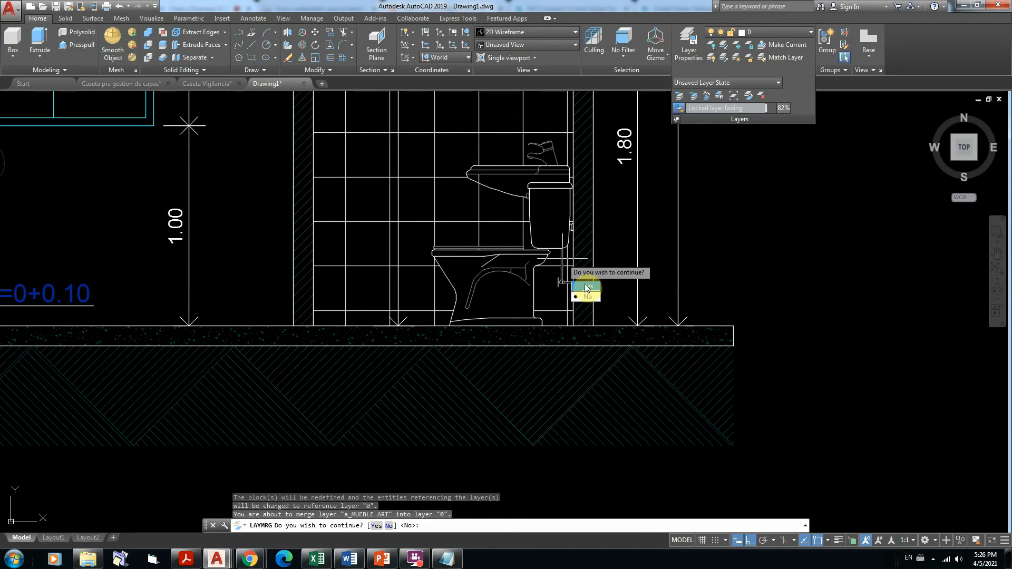
left_click(587, 287)
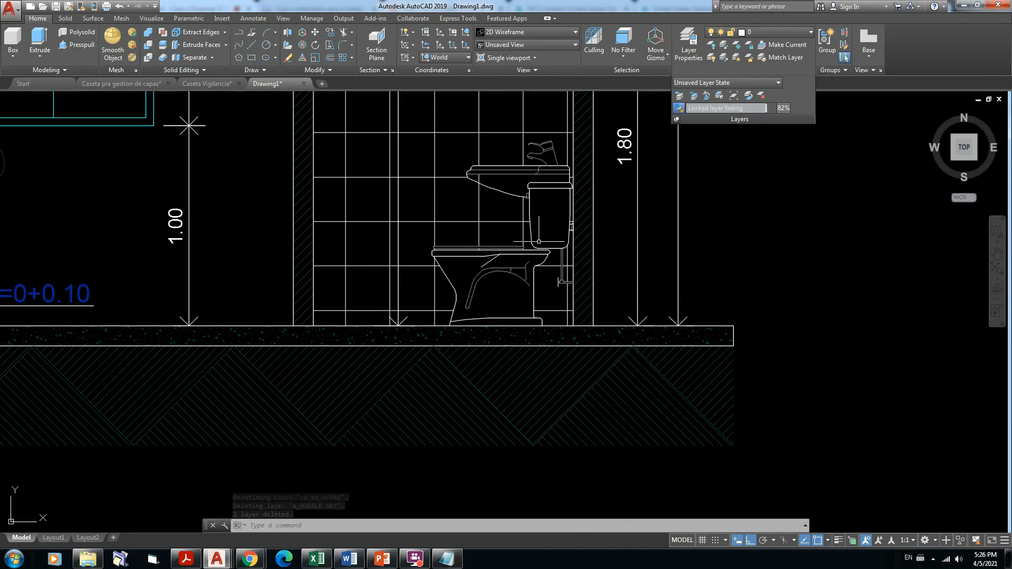
Check the layers of the toilet and washbasin top line after the merge, leaving nothing selected.
left_click(563, 257)
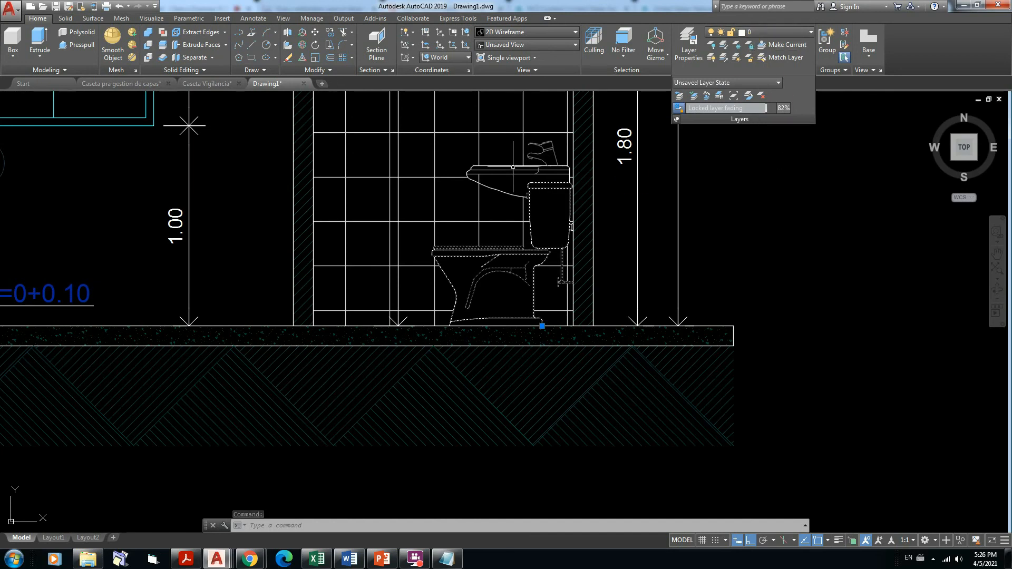
left_click(511, 165)
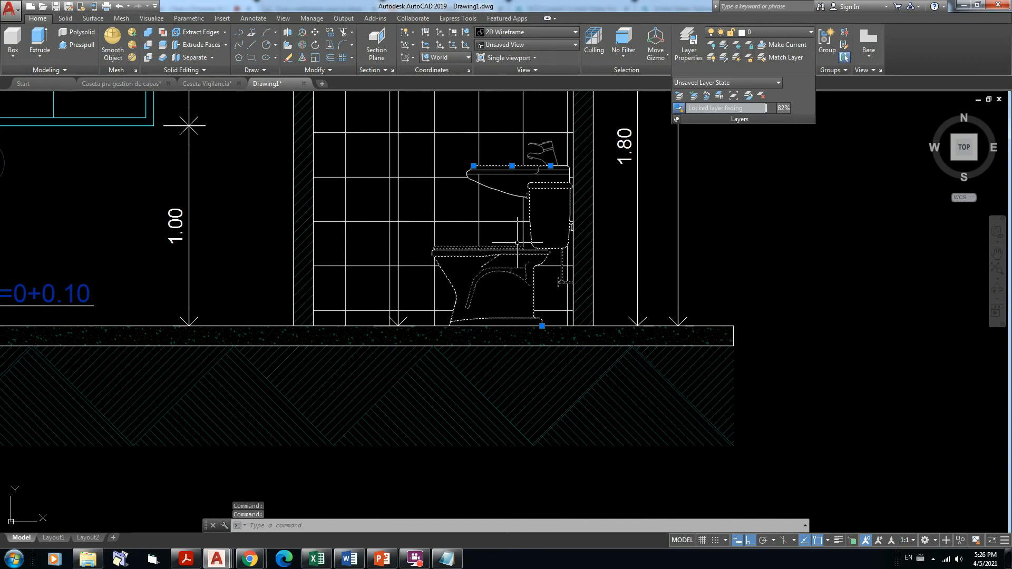
key("Escape")
key("Escape")
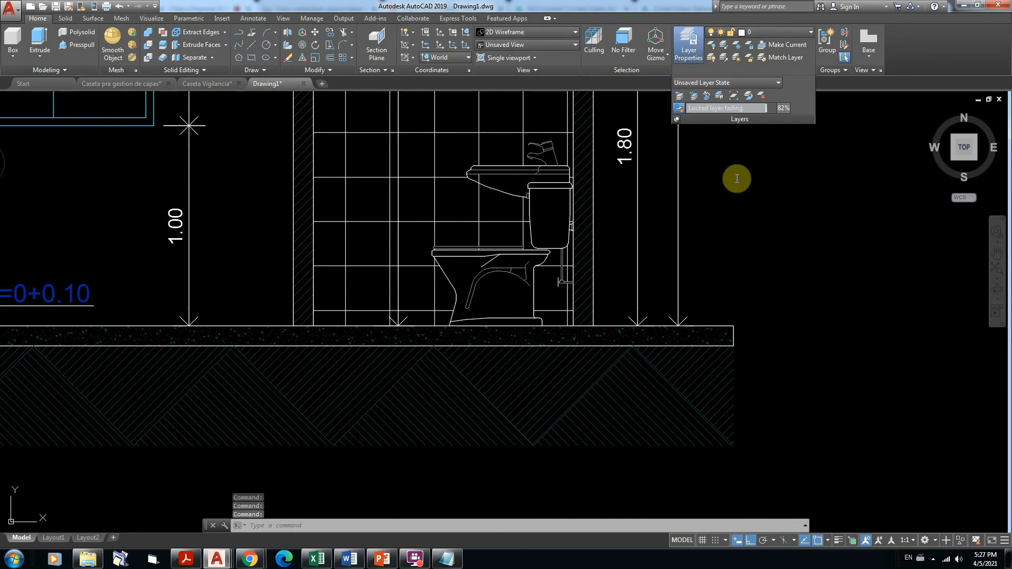
Review the layer list with layer 0 highlighted, and look over the section view and floor plan.
left_click(689, 41)
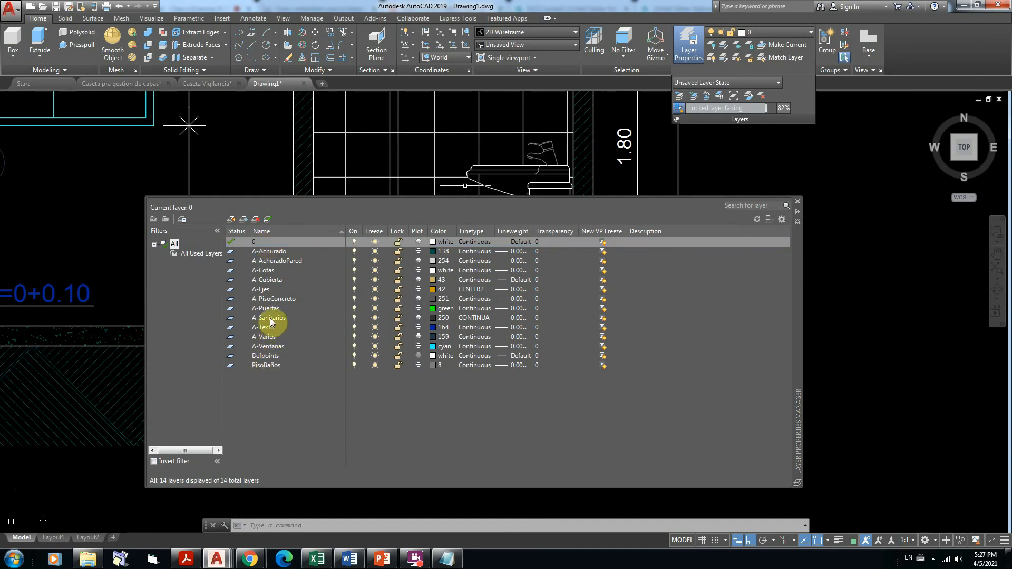
left_click(266, 241)
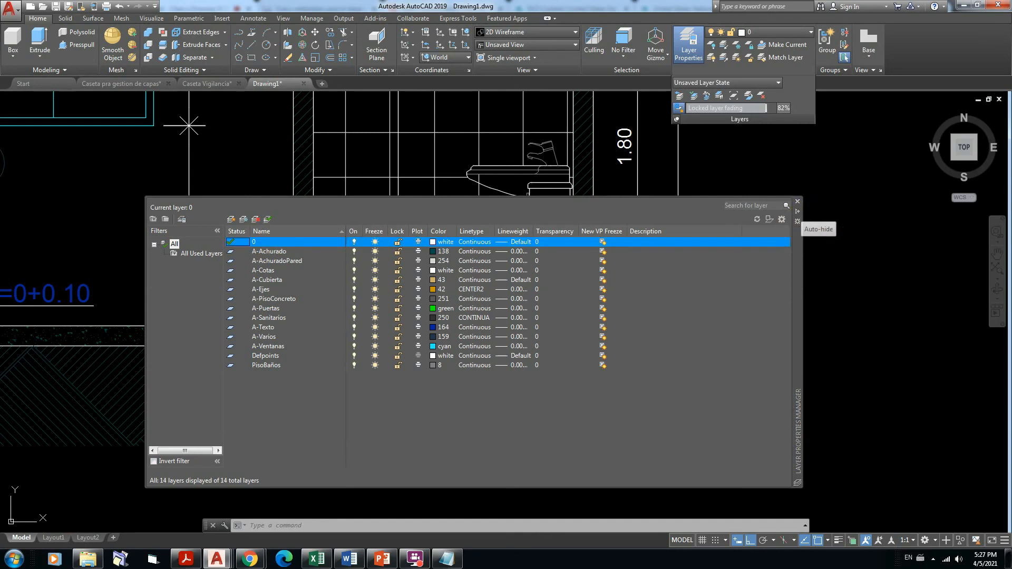
left_click(848, 230)
left_click(837, 246)
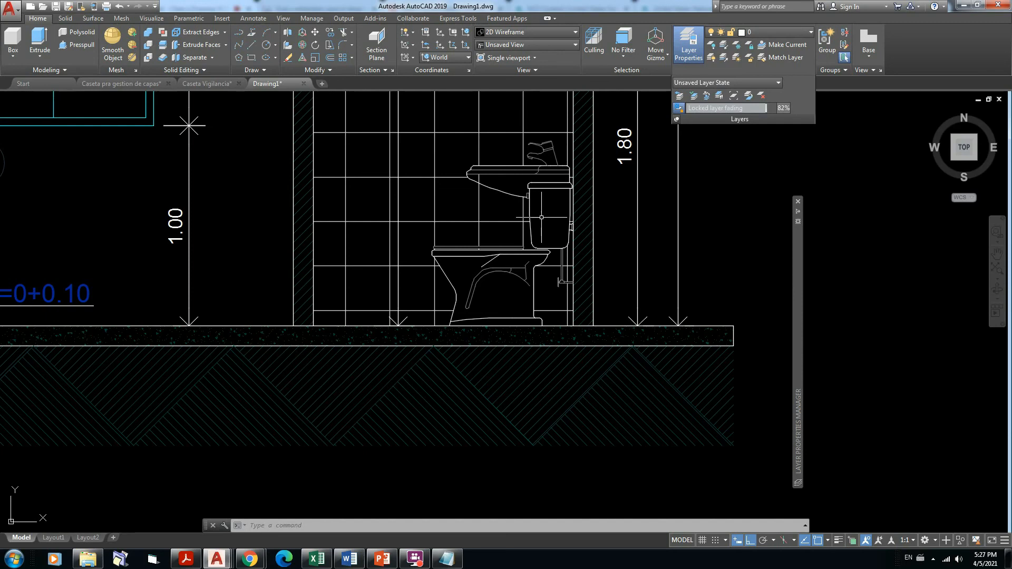
scroll(545, 204, "down", 4)
middle_click_drag(650, 241, 571, 248)
middle_click_drag(599, 210, 608, 228)
scroll(502, 221, "up", 2)
middle_click_drag(520, 217, 576, 213)
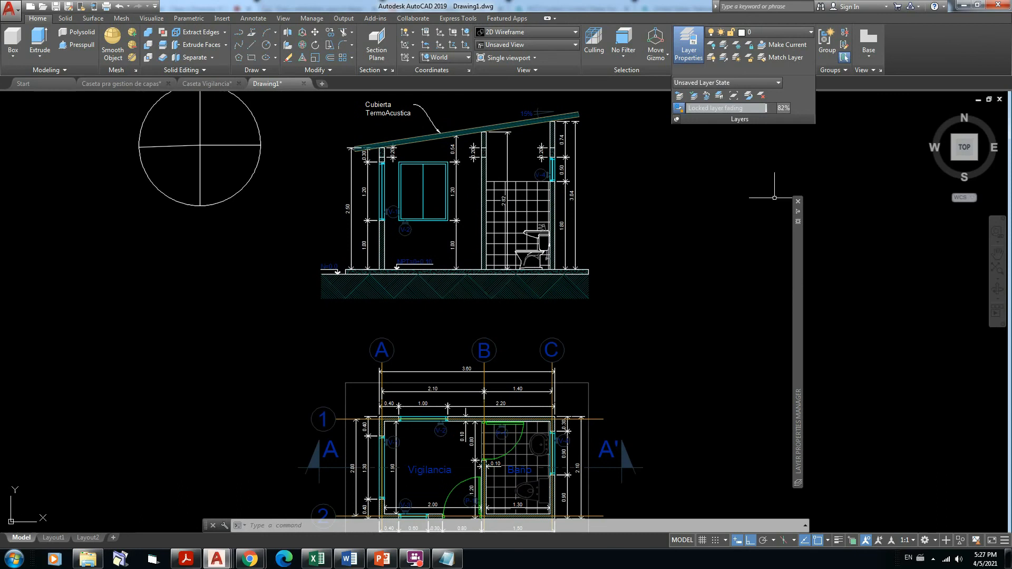
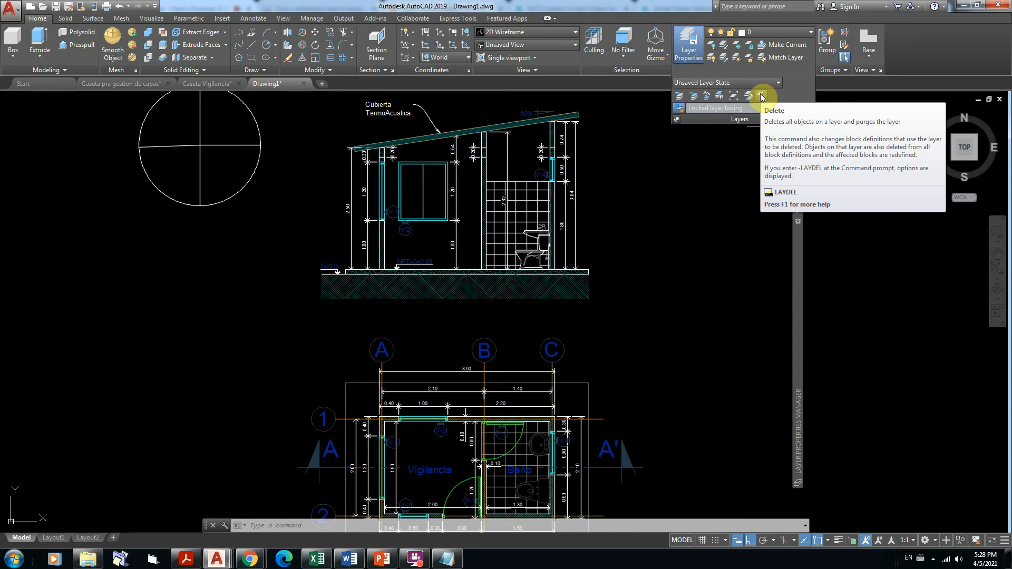
Try to delete the layer of the washbasin faucet in the section view with the layer delete tool, and leave the command.
left_click(762, 95)
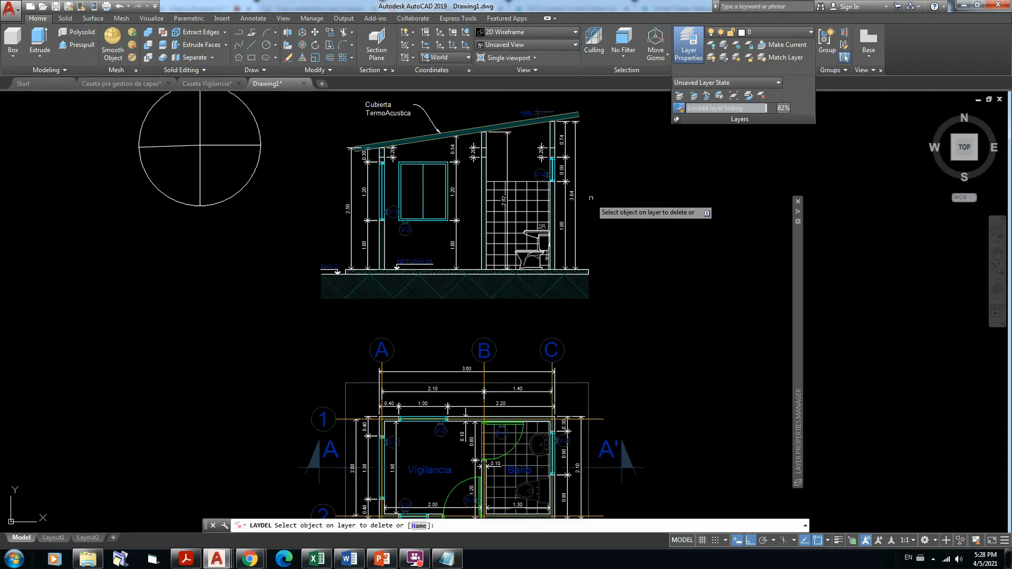
scroll(589, 232, "up", 3)
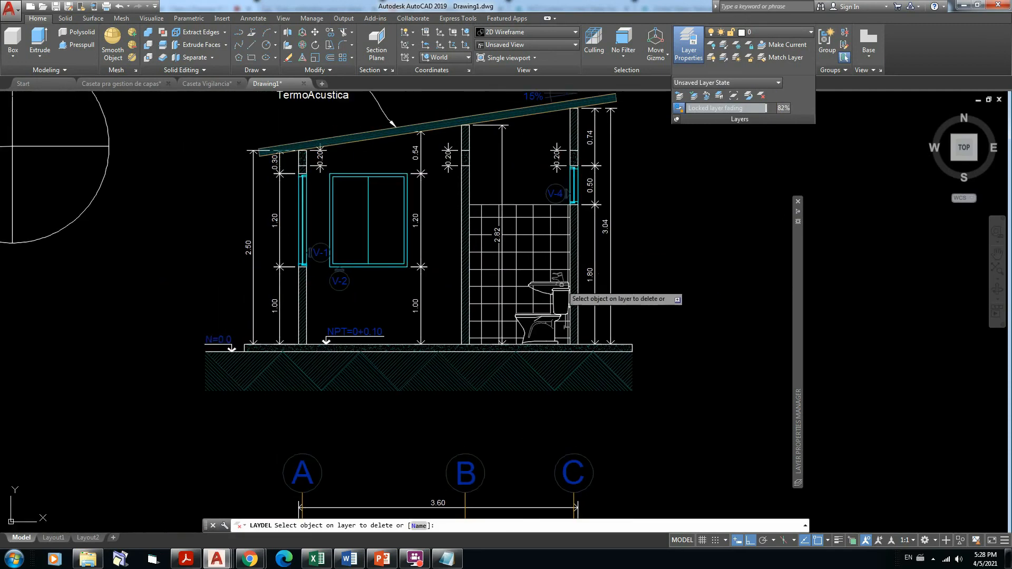
scroll(561, 284, "up", 4)
left_click(558, 256)
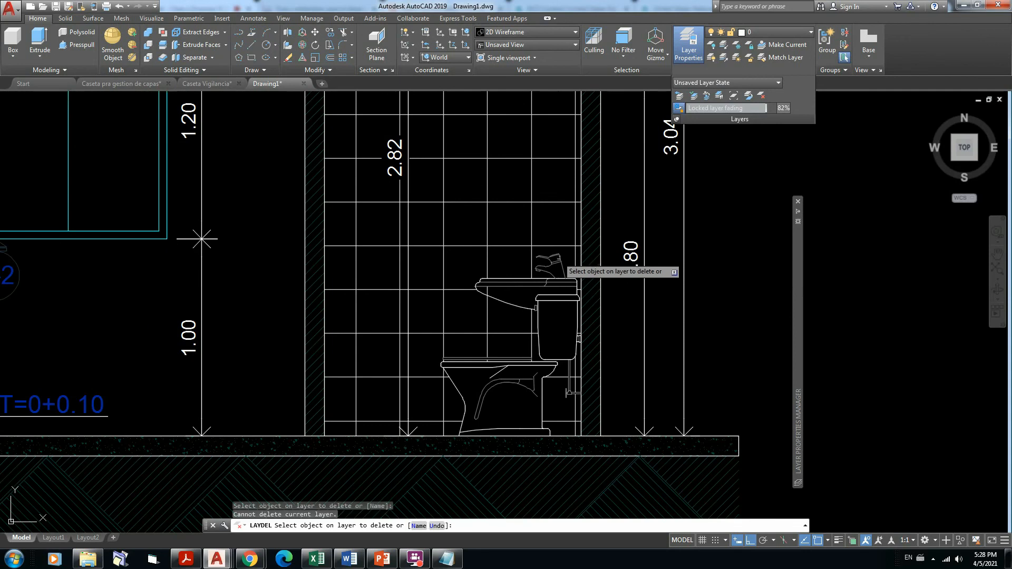
left_click(556, 256)
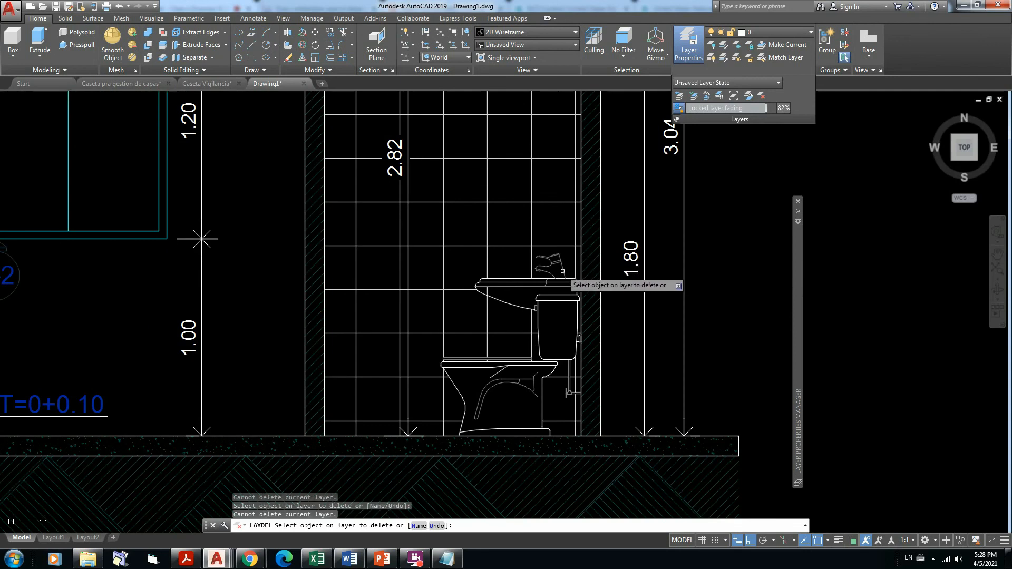
key("Escape")
key("Escape")
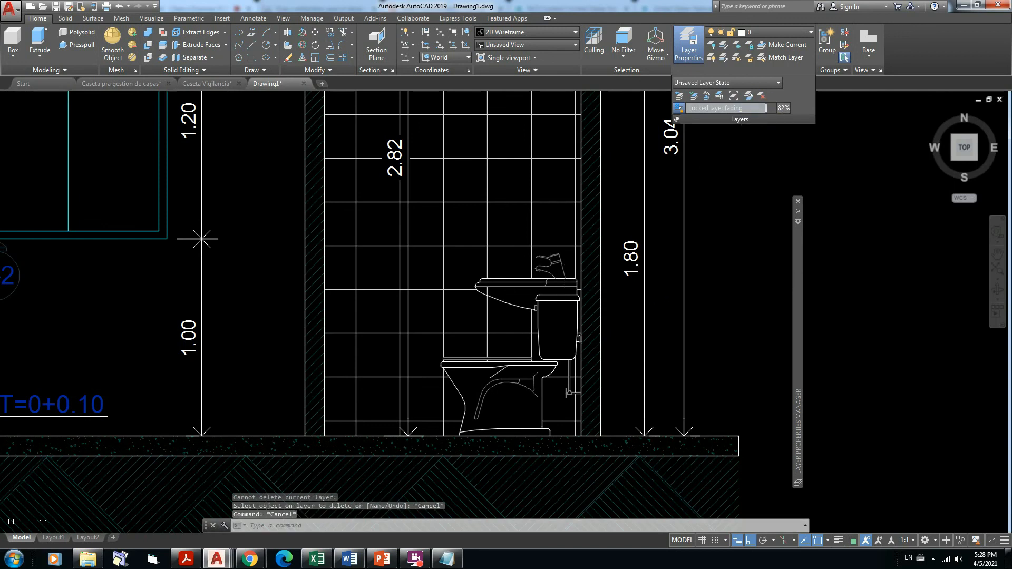
left_click(560, 260)
key("Escape")
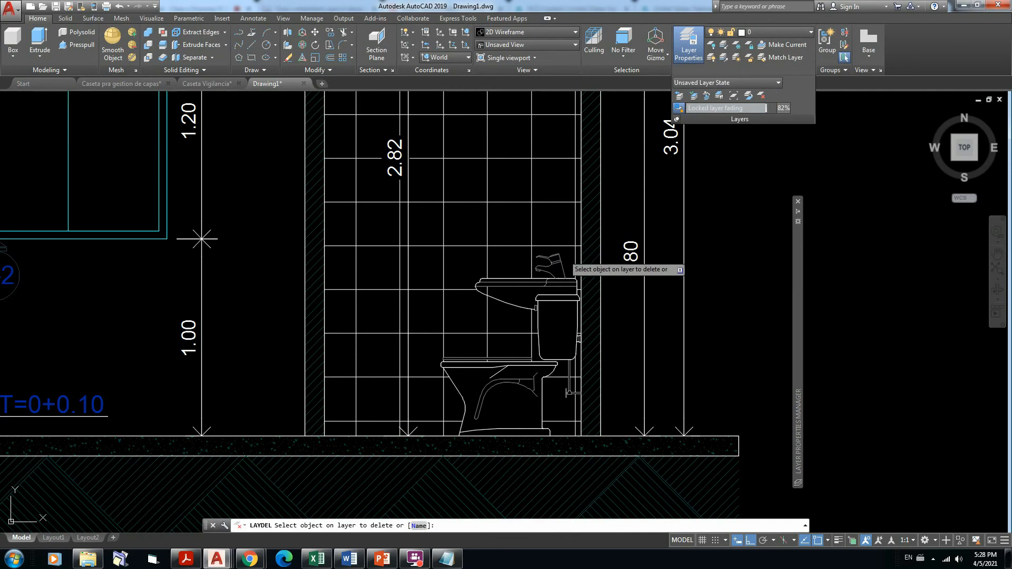
left_click(561, 257)
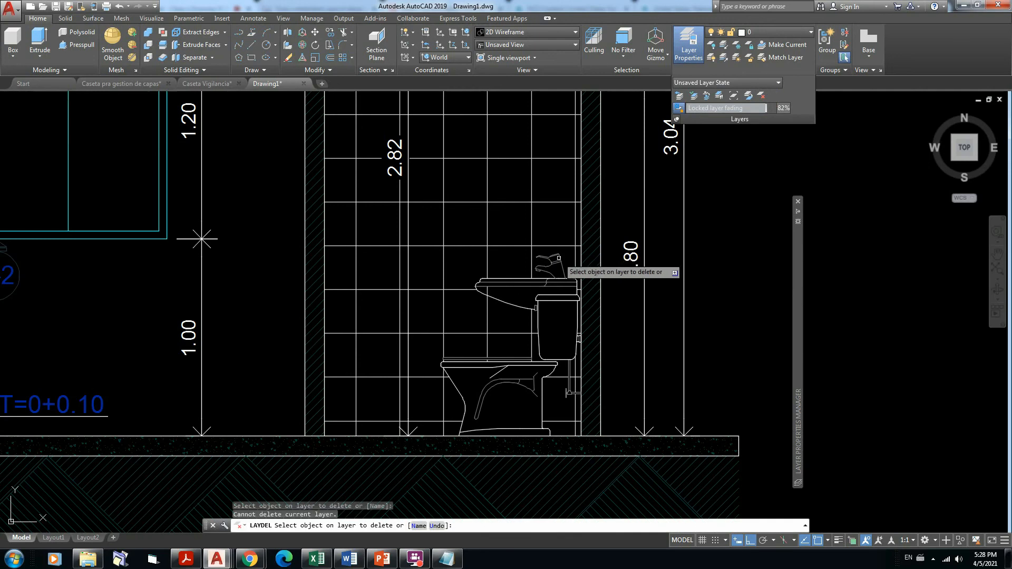
left_click(559, 257)
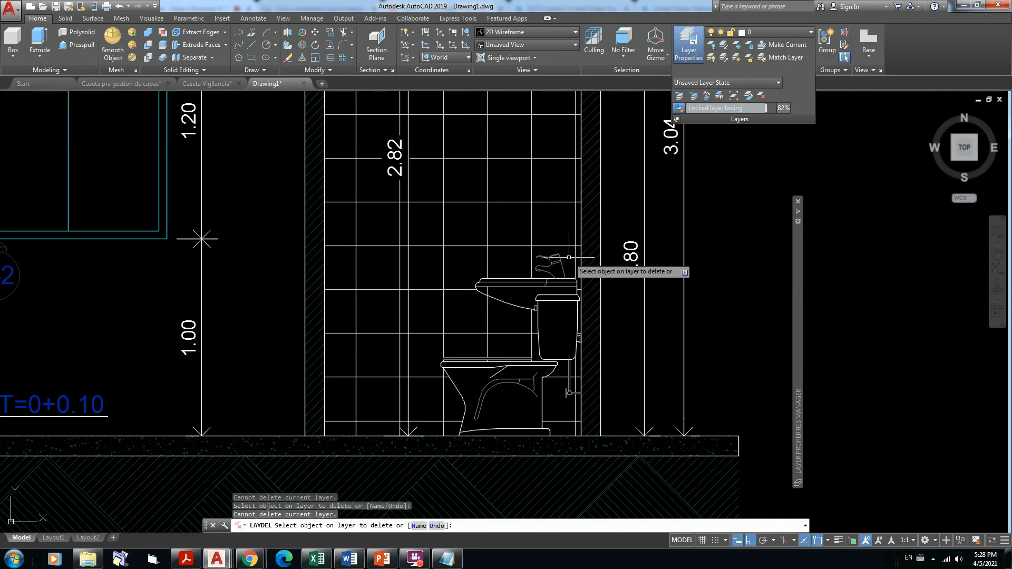
key("Escape")
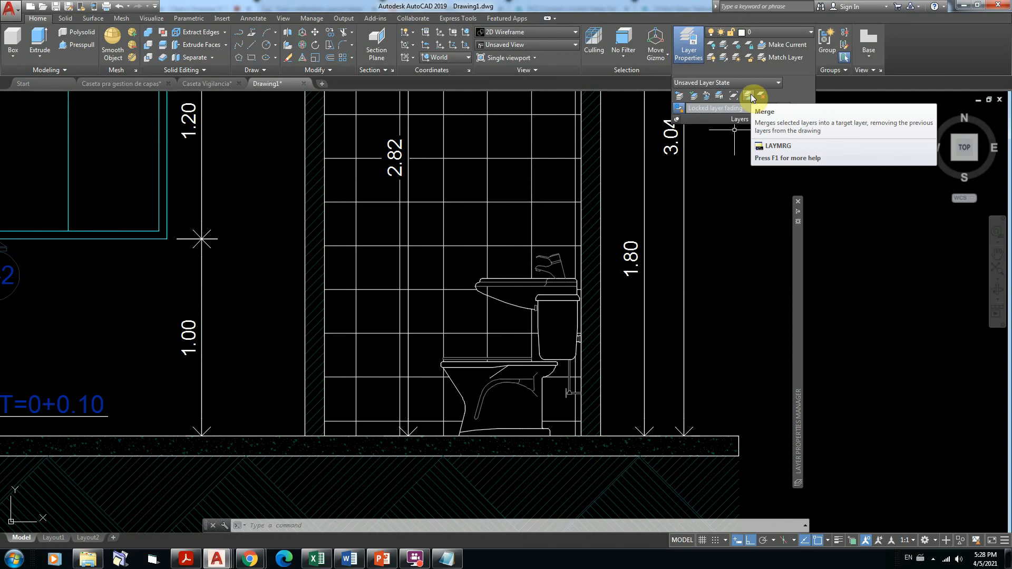
Change the uppermost visible horizontal tile line in the bathroom section to the current layer 0.
left_click(694, 97)
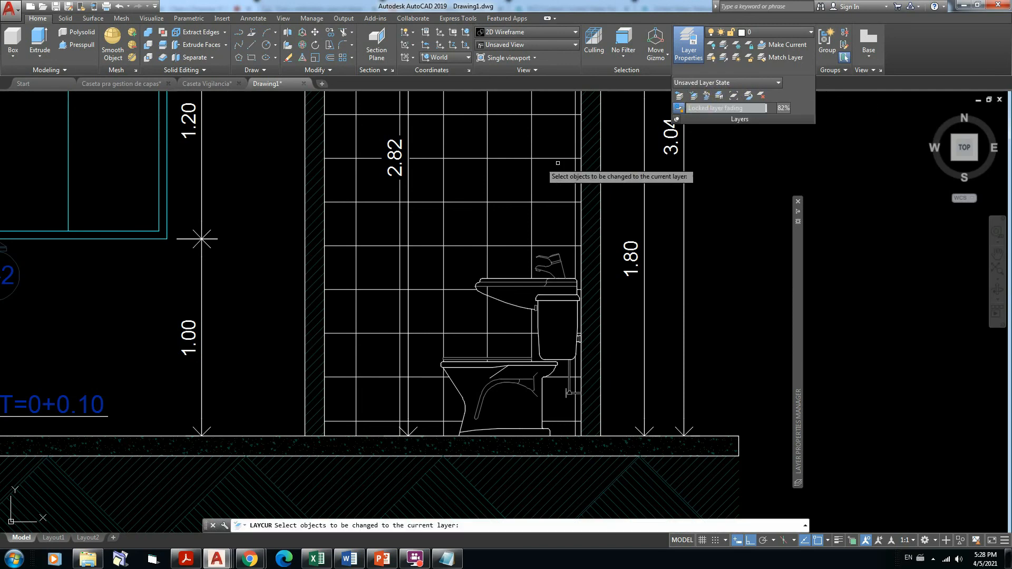
left_click(540, 115)
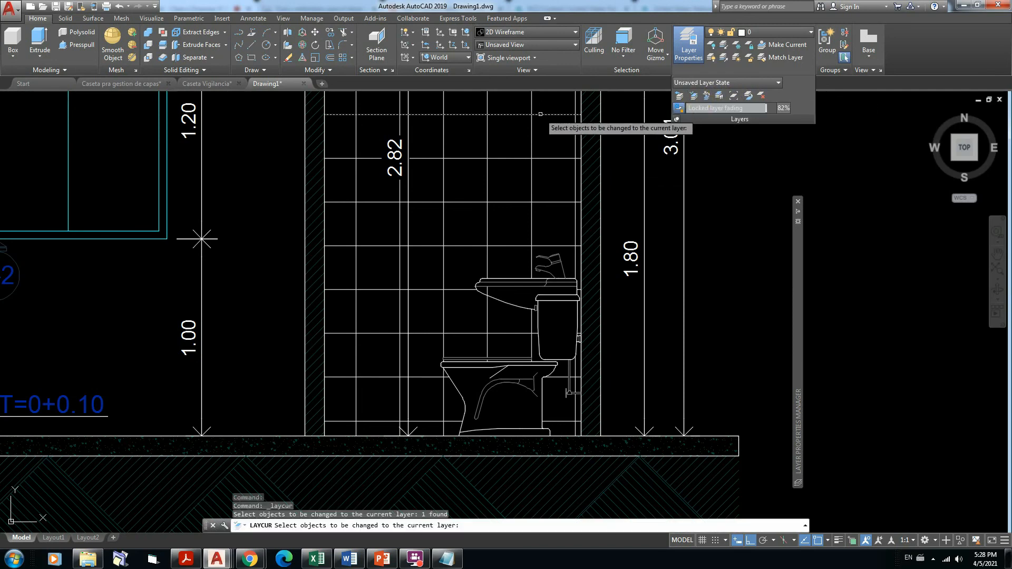
key("Return")
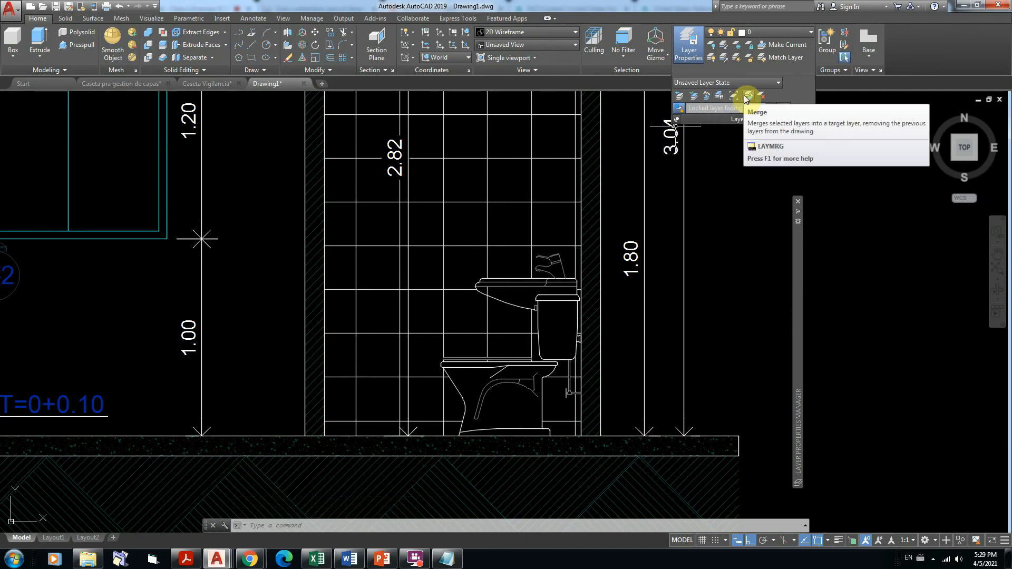
Make the horizontal tile line's layer A-AchuradoPared current and try to delete the washbasin faucet's layer with the layer delete tool.
left_click(763, 44)
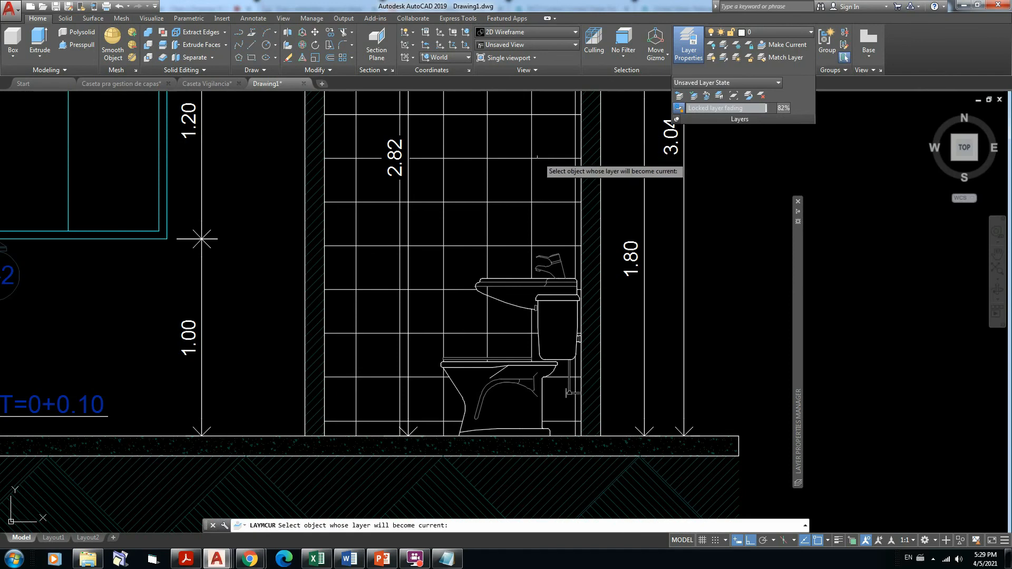
left_click(546, 158)
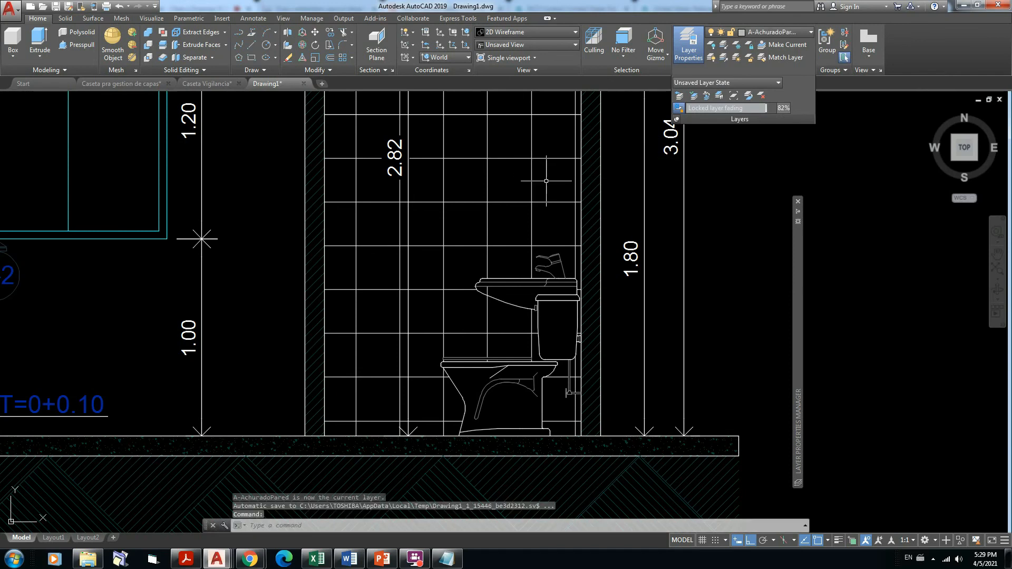
left_click(761, 95)
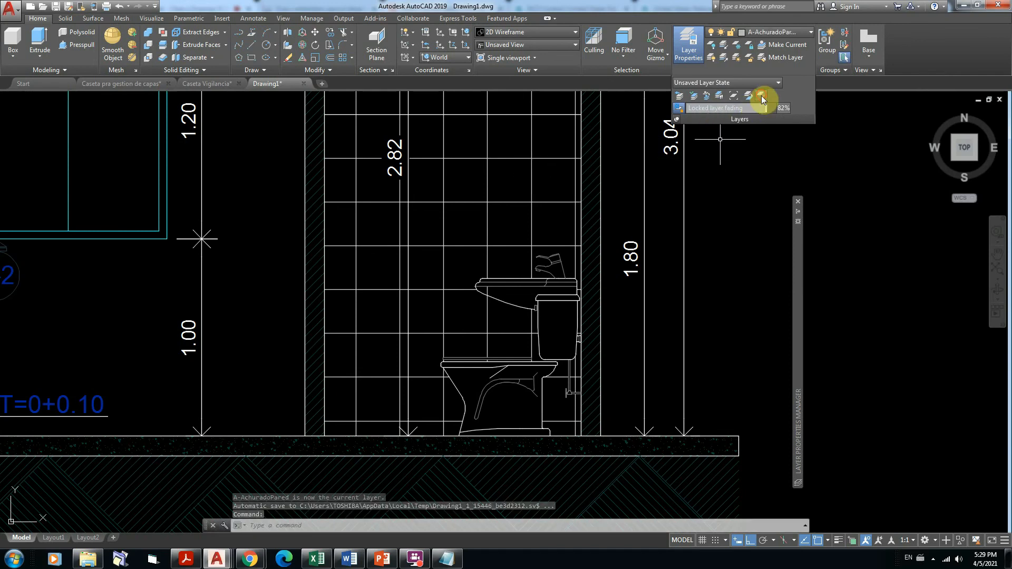
left_click(560, 257)
left_click(560, 256)
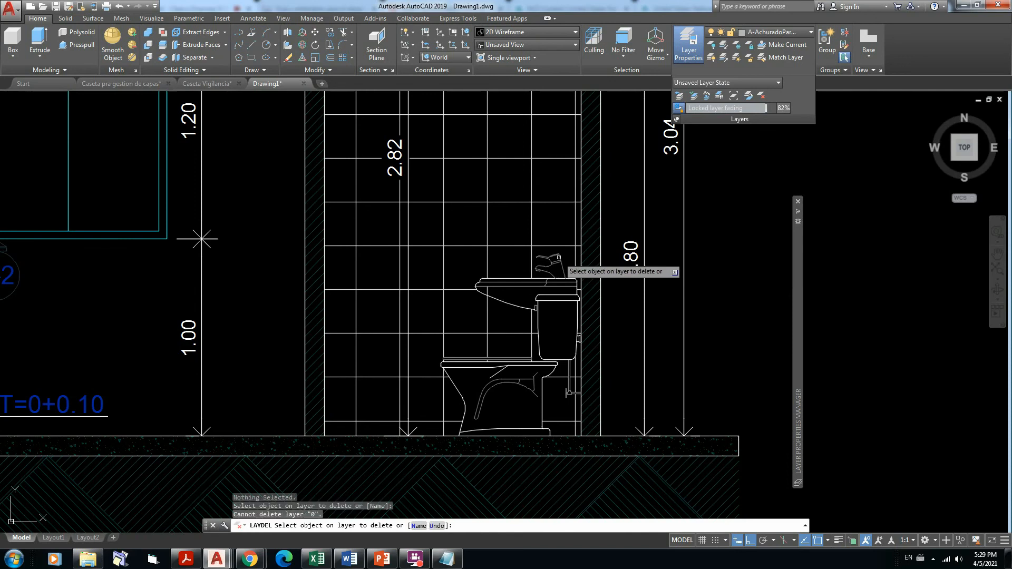
left_click(562, 266)
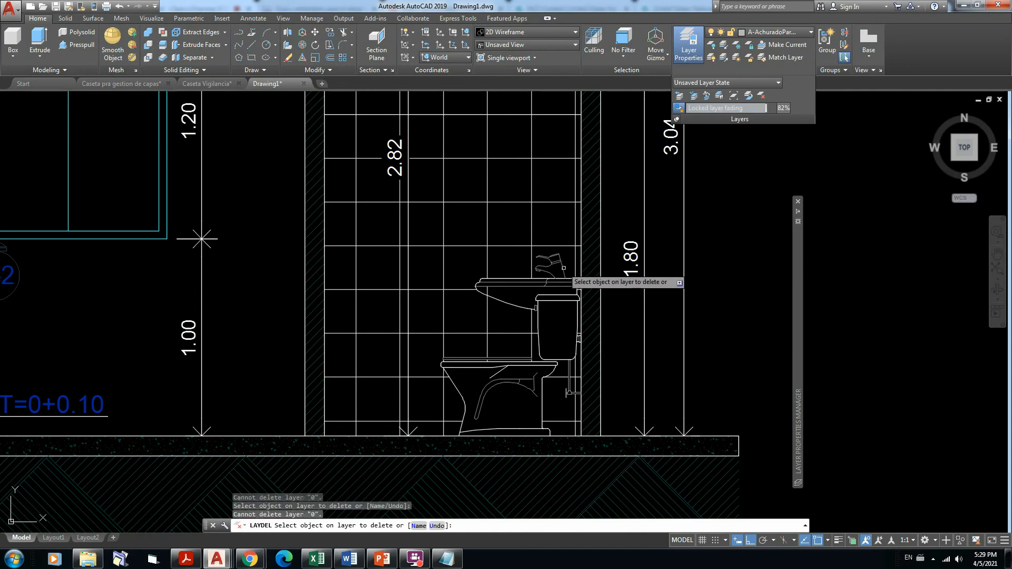
left_click(560, 263)
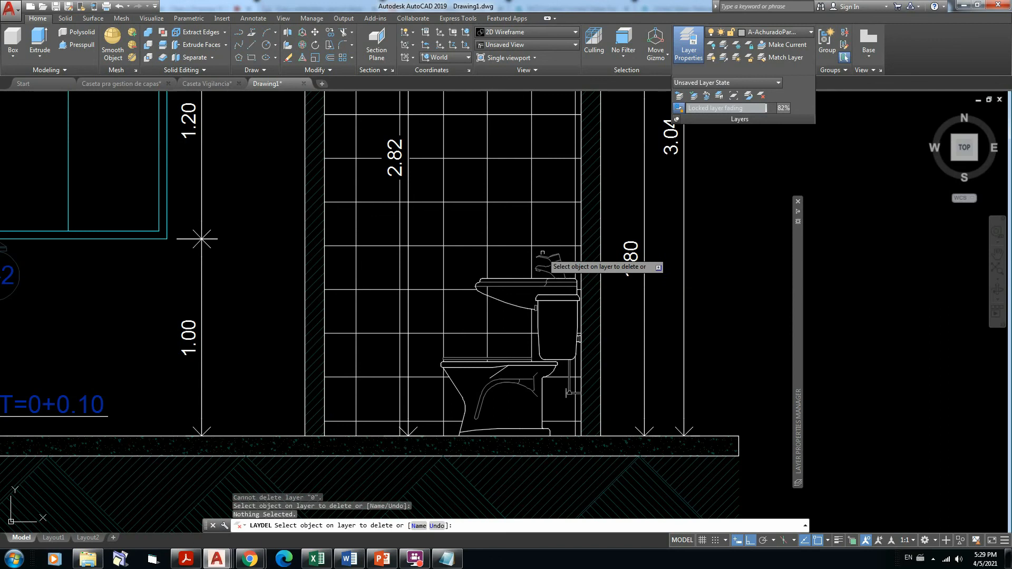
left_click(546, 255)
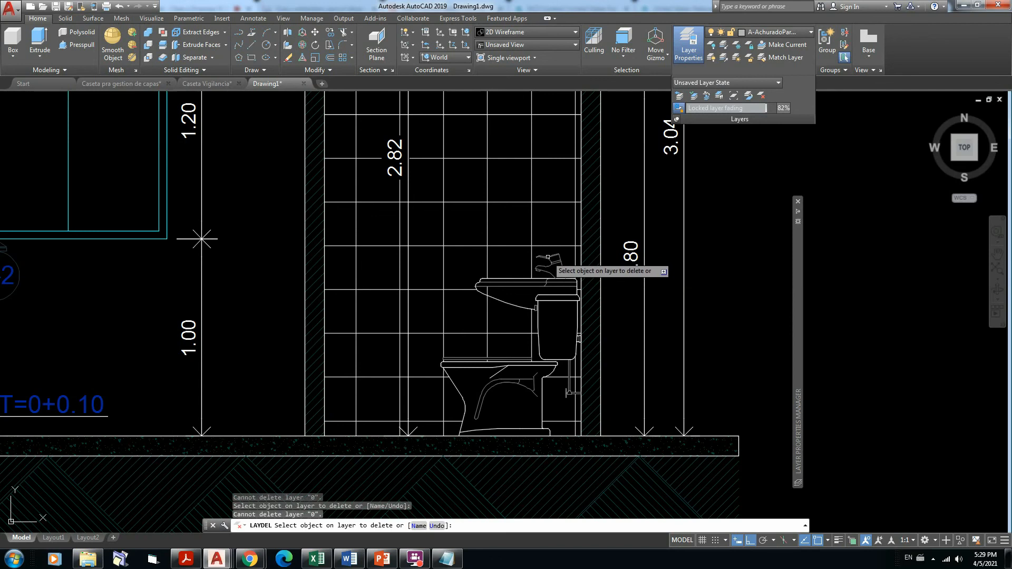
key("Escape")
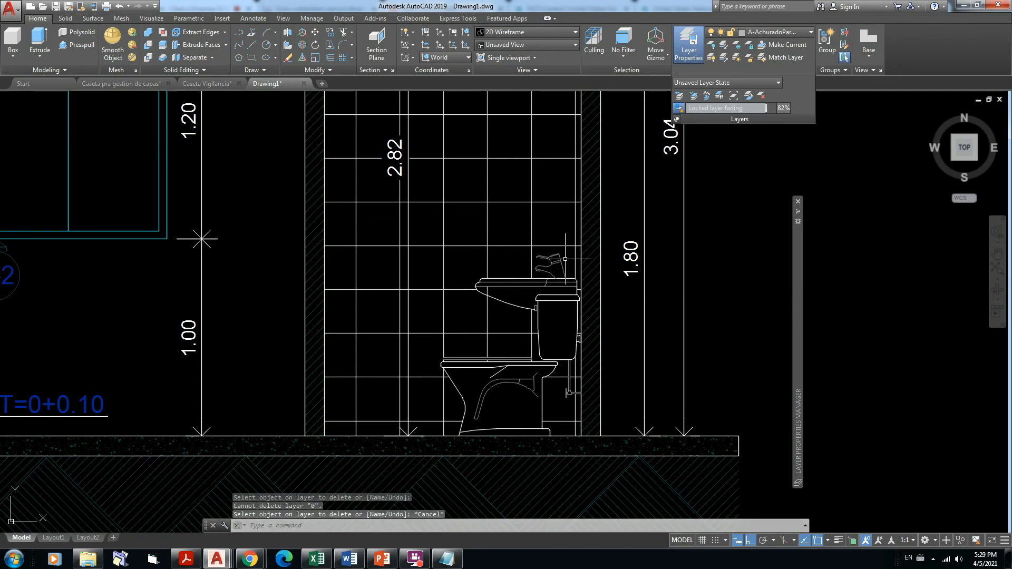
key("Escape")
Check the layers of the washbasin faucet's lines in the section view, leaving nothing selected.
middle_click_drag(562, 263, 561, 199)
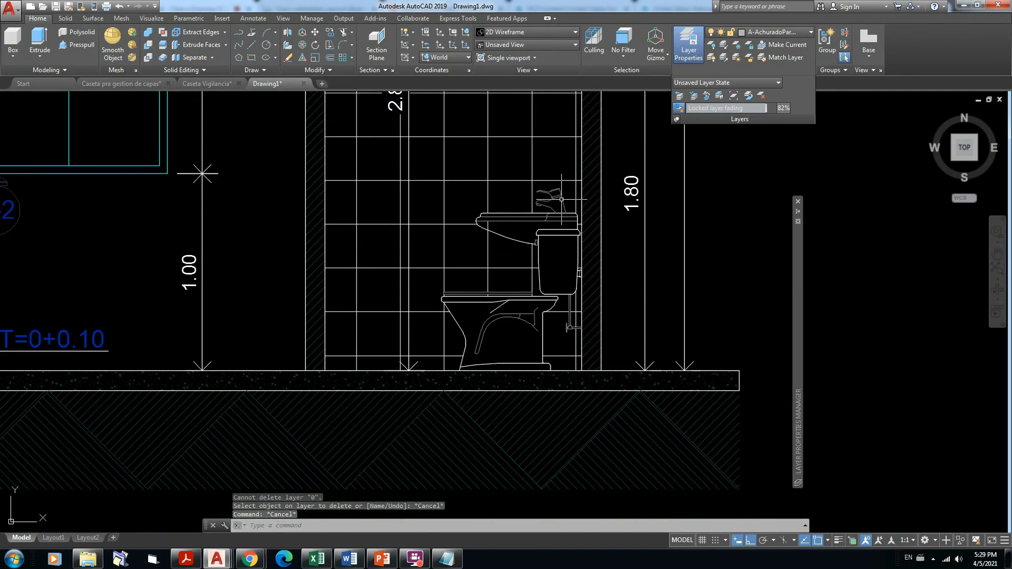
left_click(562, 199)
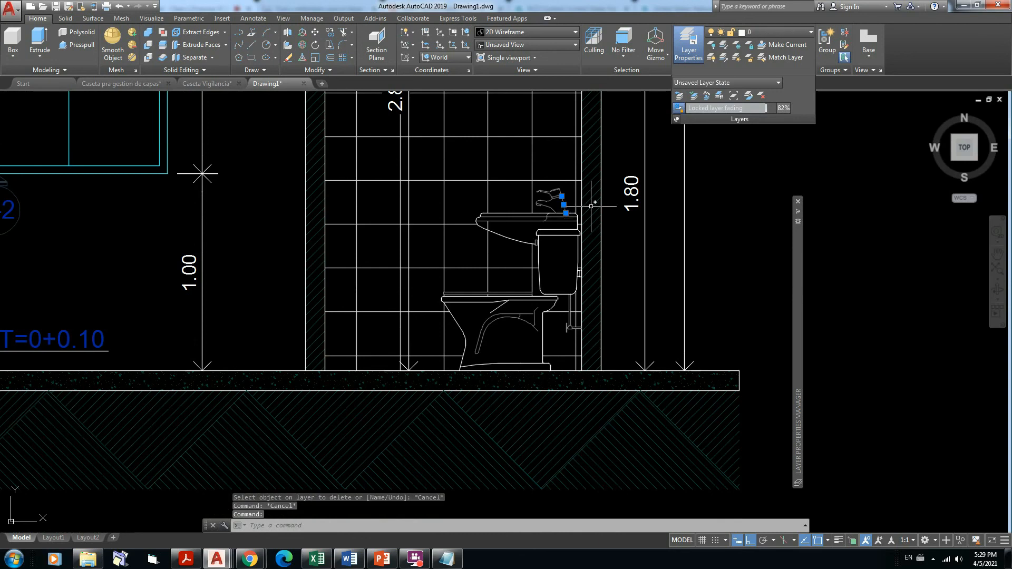
key("Escape")
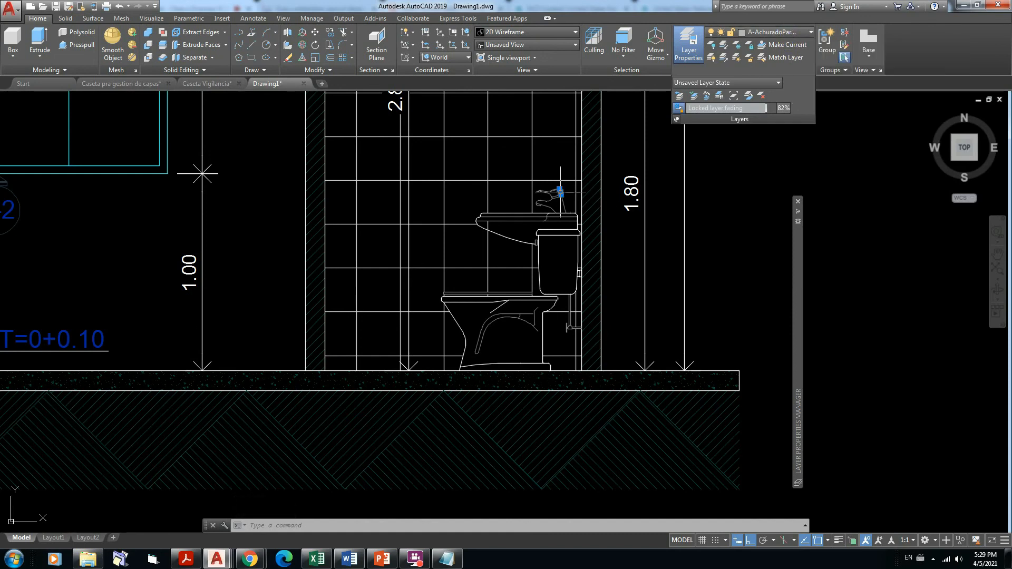
key("Escape")
key("Escape")
key("Escape")
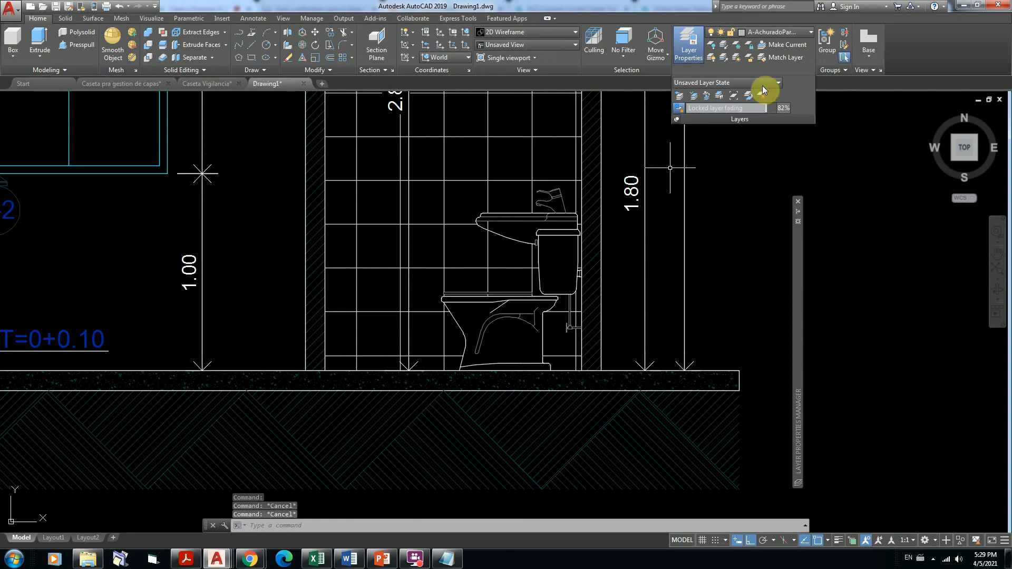
Try again to delete the layer of the faucet and washbasin lines in the bathroom section, and leave the command.
left_click(760, 95)
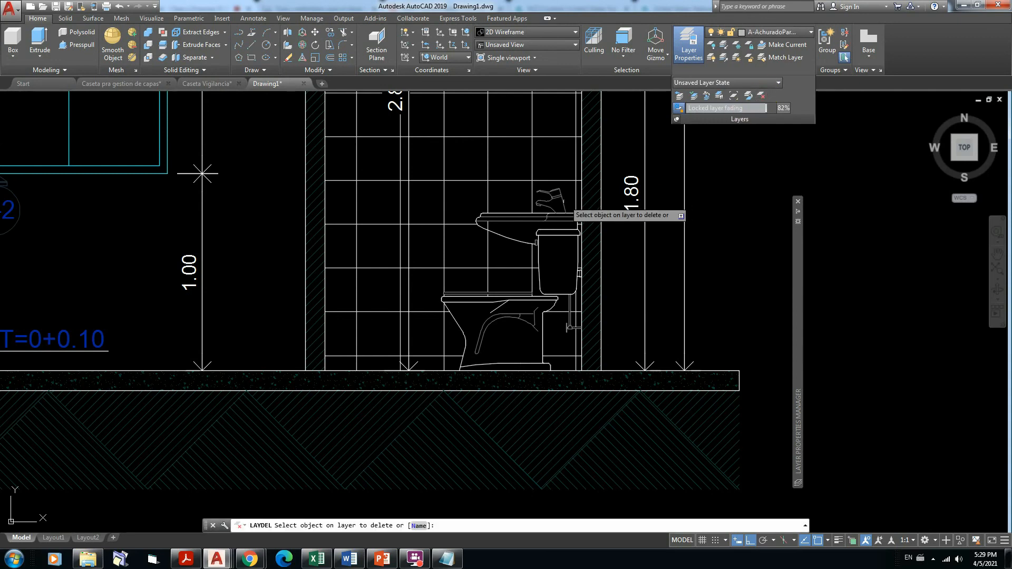
left_click(564, 203)
left_click(562, 206)
left_click(560, 223)
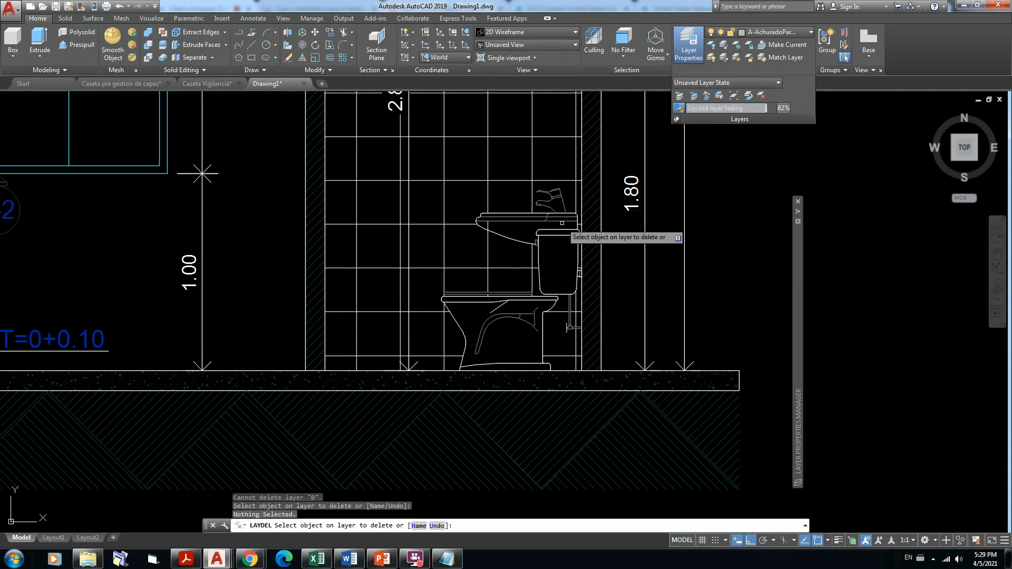
left_click(556, 190)
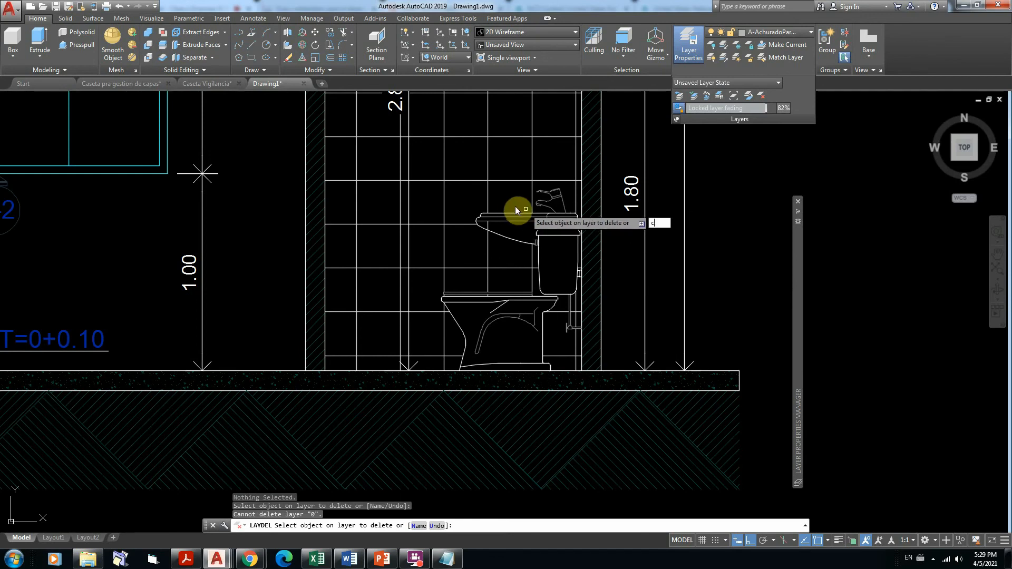
key("Return")
double_click(562, 217)
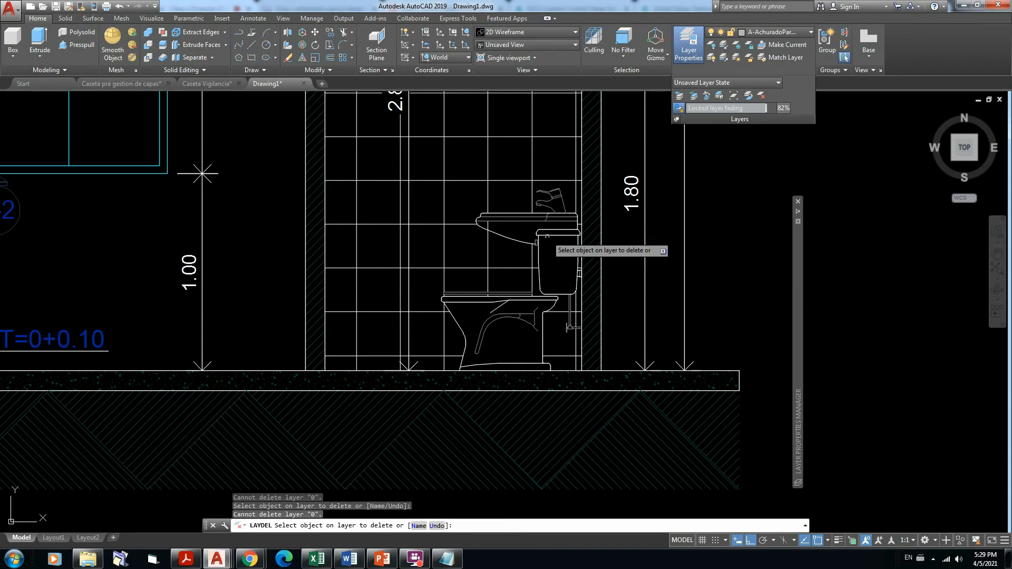
key("Escape")
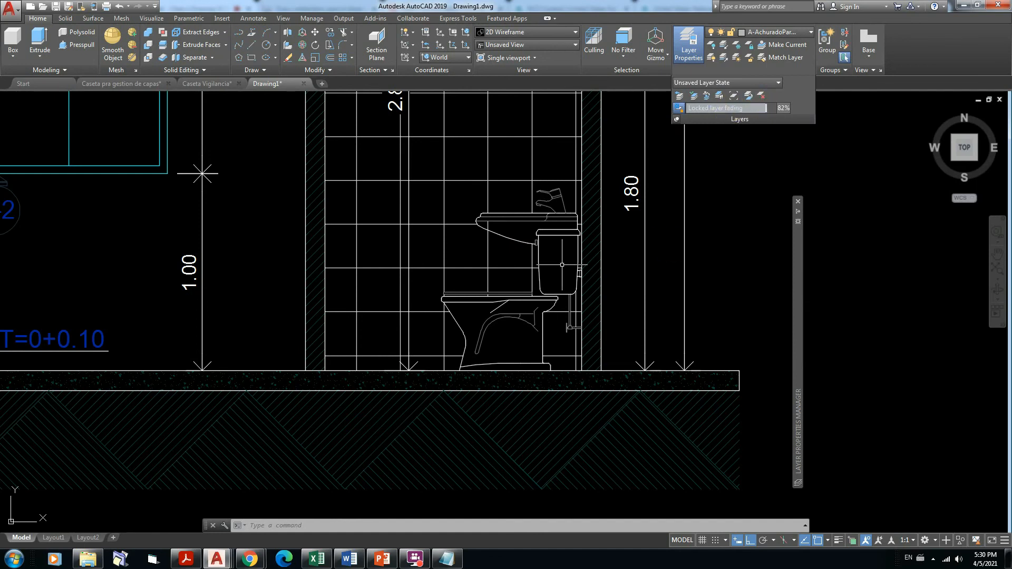
Try the layer delete tool on the bathroom fixtures and the window layer A-Ventanas in the section view, and cancel the command.
scroll(564, 264, "down", 3)
middle_click_drag(610, 411, 608, 288)
scroll(537, 369, "up", 6)
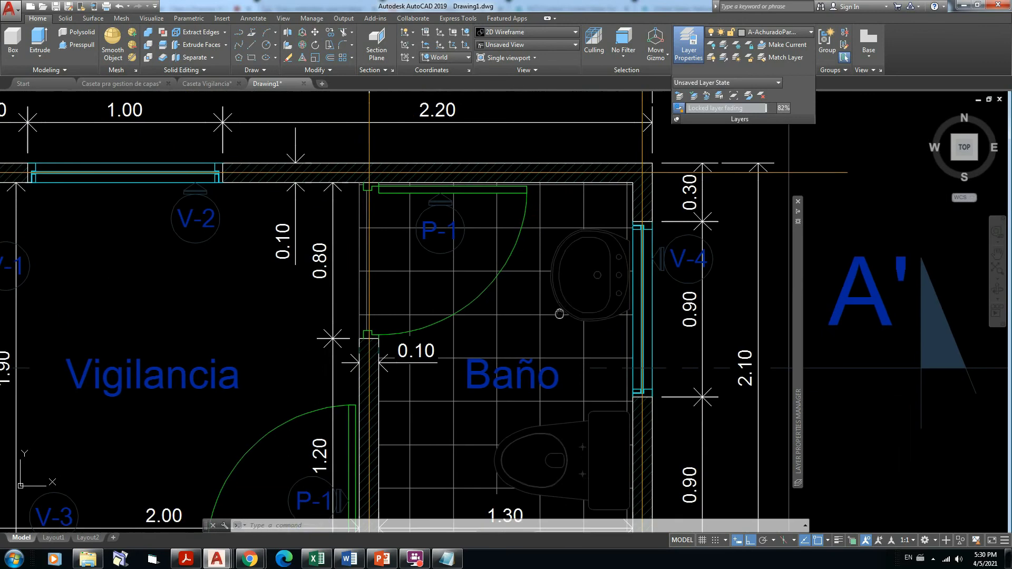
scroll(567, 275, "down", 2)
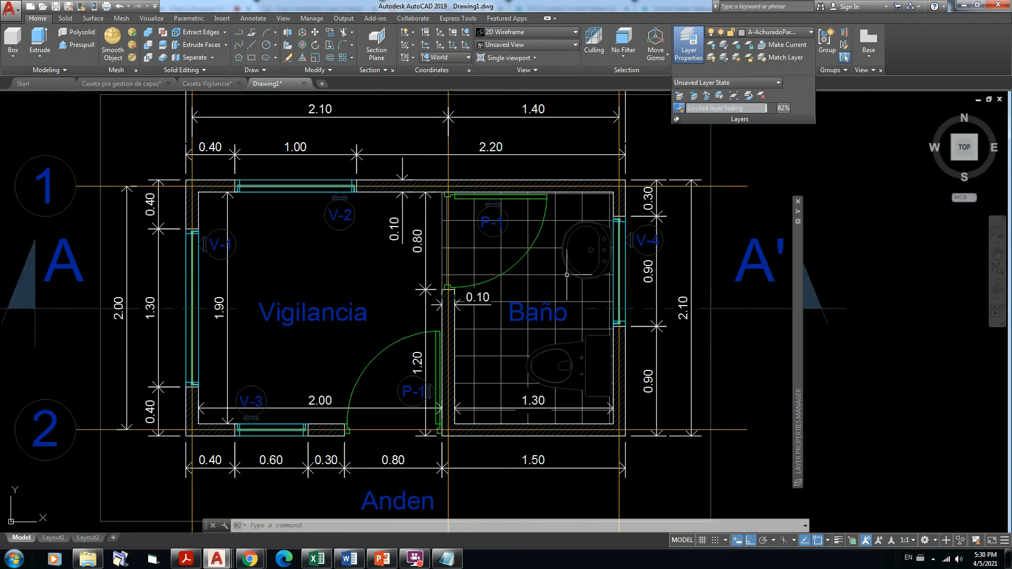
scroll(567, 275, "down", 2)
middle_click_drag(563, 295, 513, 462)
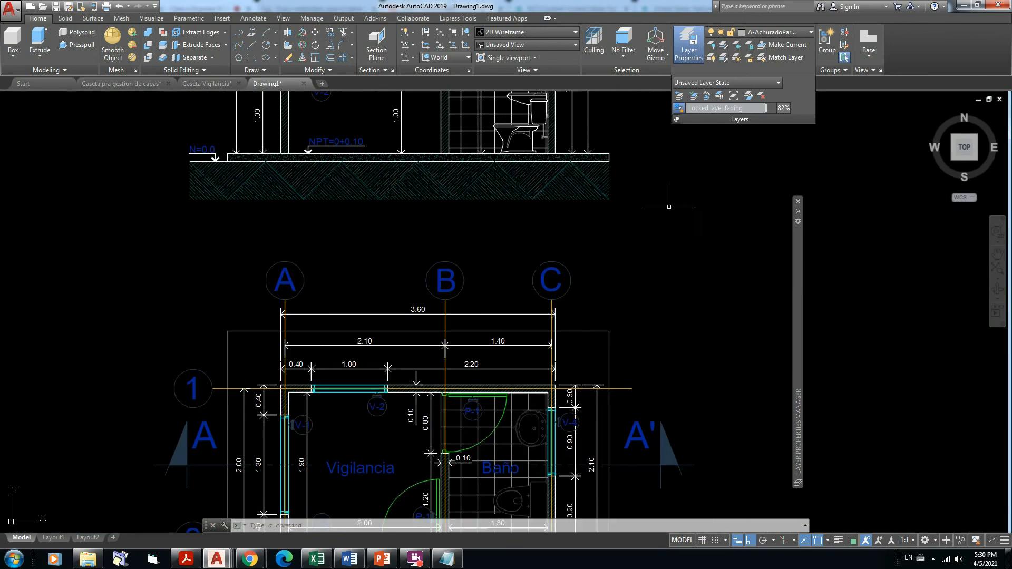
middle_click_drag(668, 207, 676, 378)
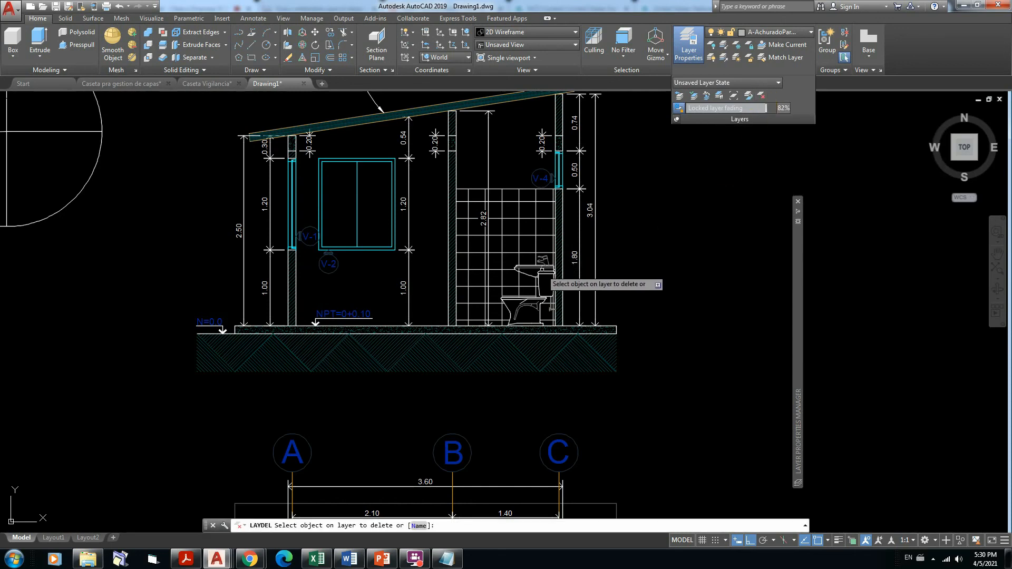
left_click(543, 275)
left_click(544, 289)
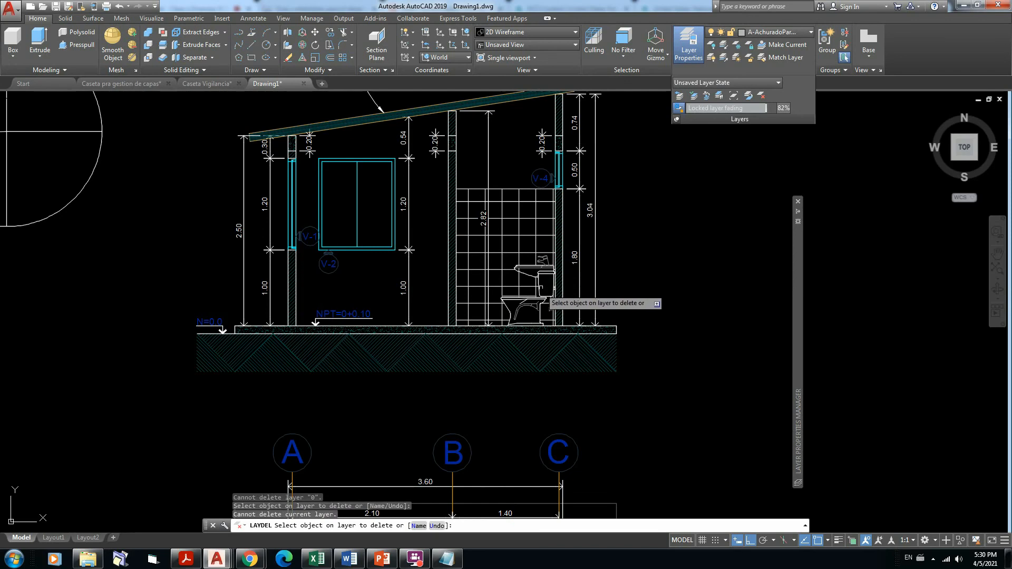
left_click(395, 224)
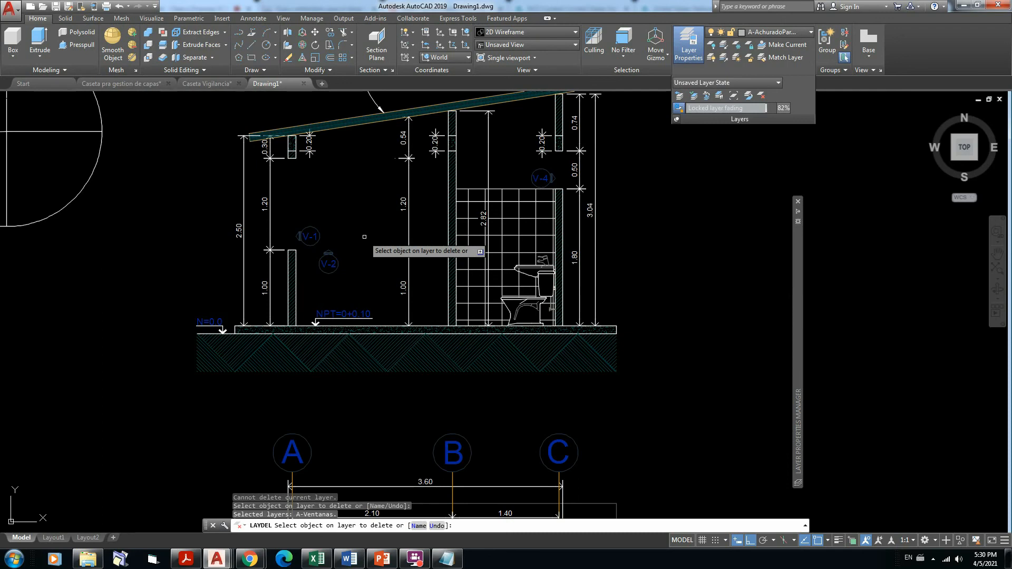
key("Escape")
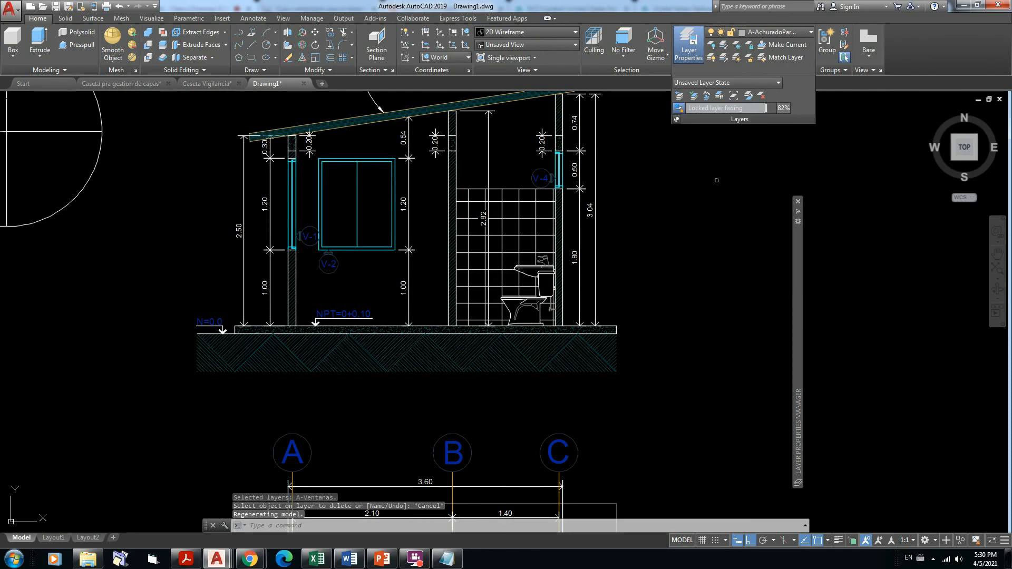
Delete the layer A-Ventanas with the layer delete tool by picking the large window in the section view.
left_click(761, 95)
left_click(372, 164)
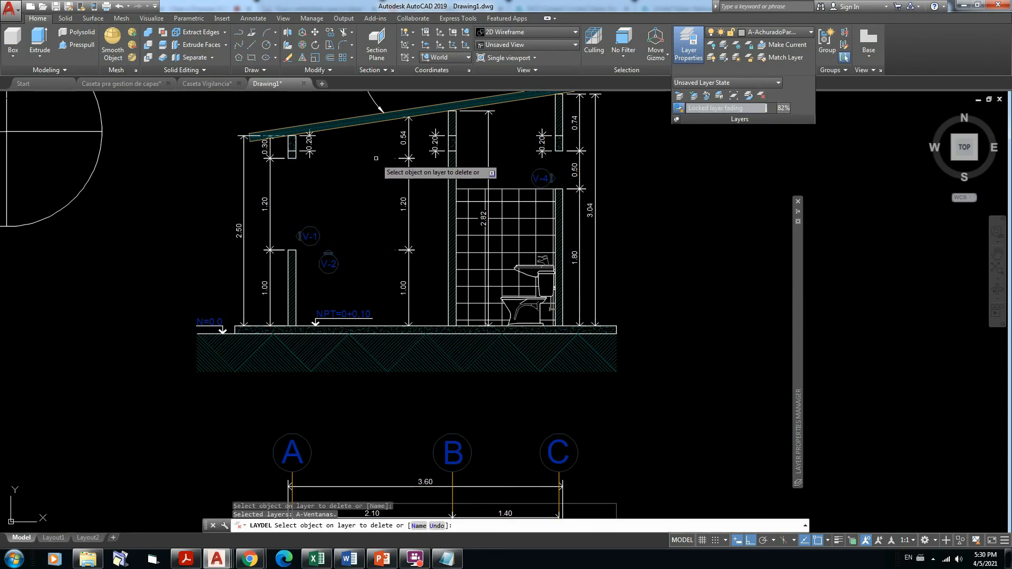
right_click(362, 220)
left_click(377, 248)
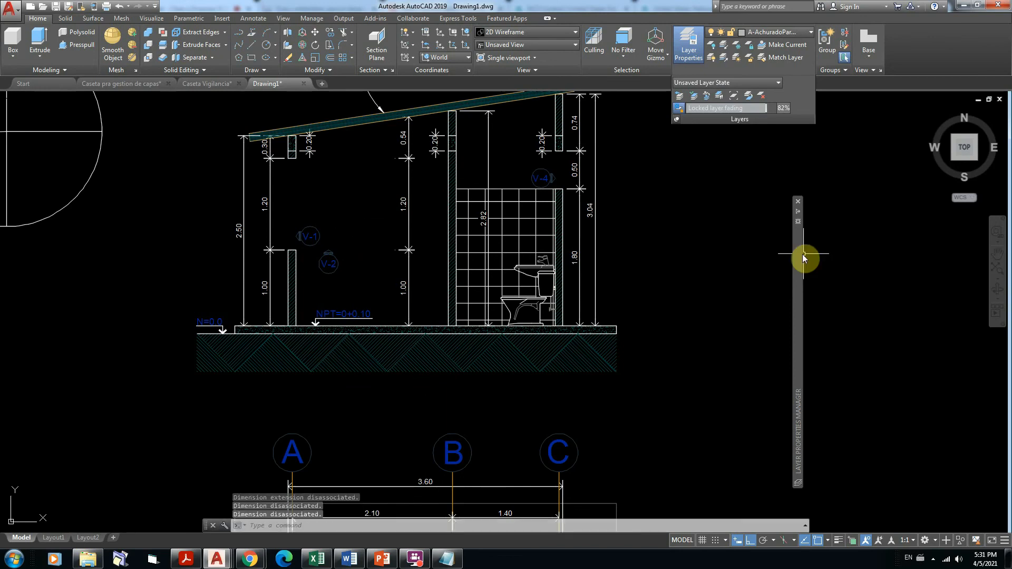
Review the remaining layers in the layer list and undo the deletion of the window layer.
mouse_move(802, 254)
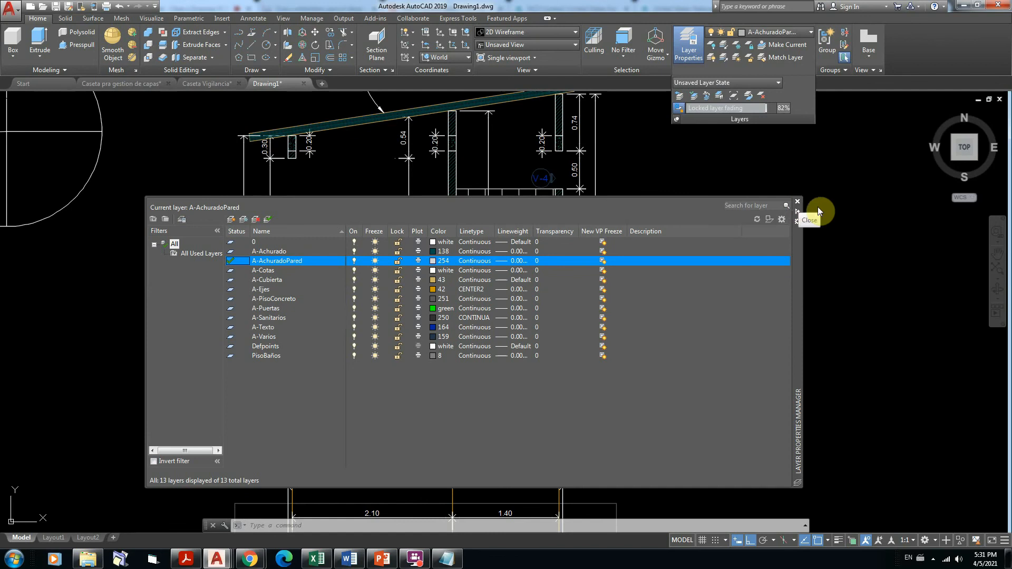
key("Escape")
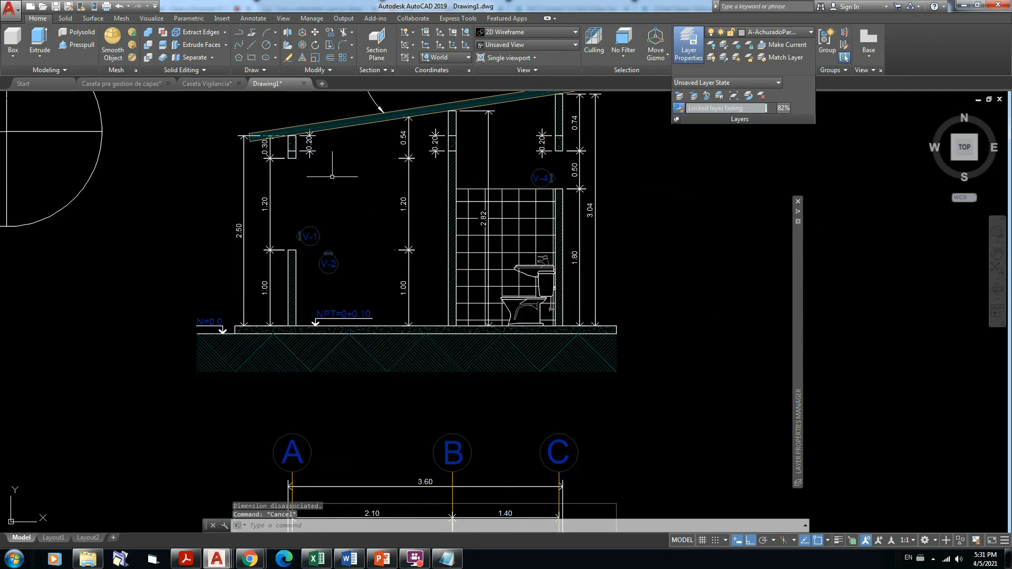
left_click(127, 7)
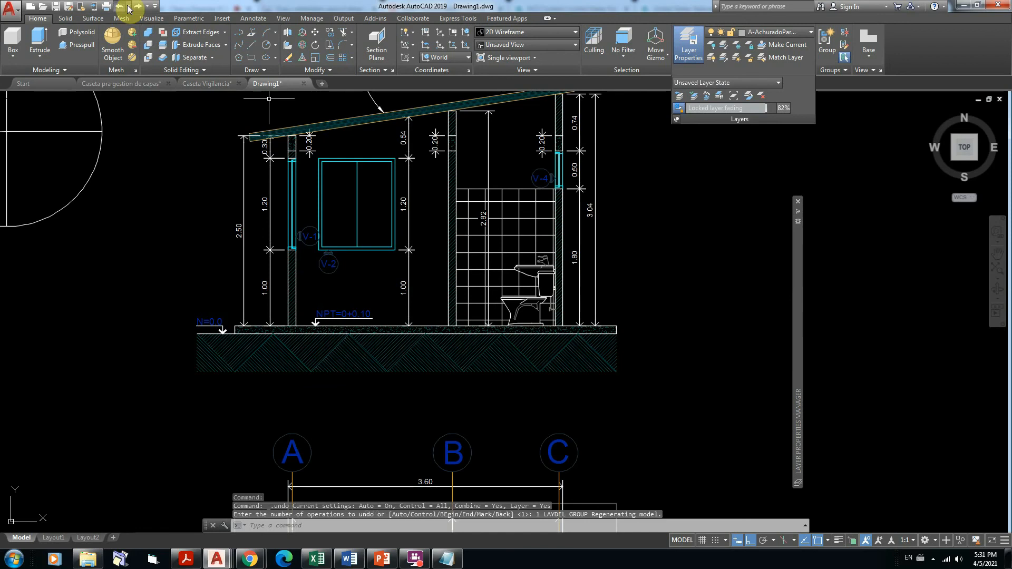
Erase the circle and its crossing lines beside the section view.
scroll(720, 266, "down", 2)
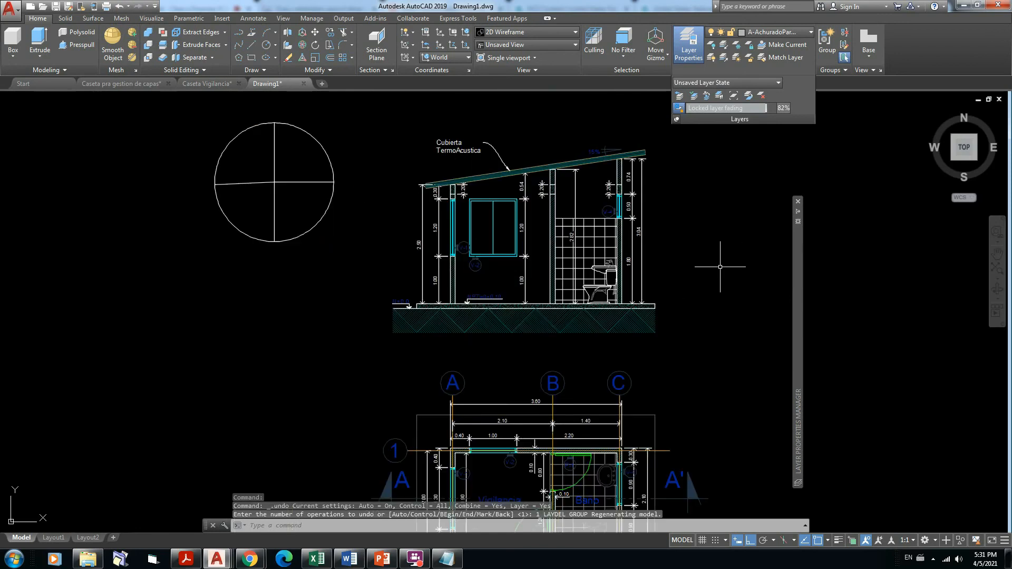
middle_click_drag(673, 281, 571, 281)
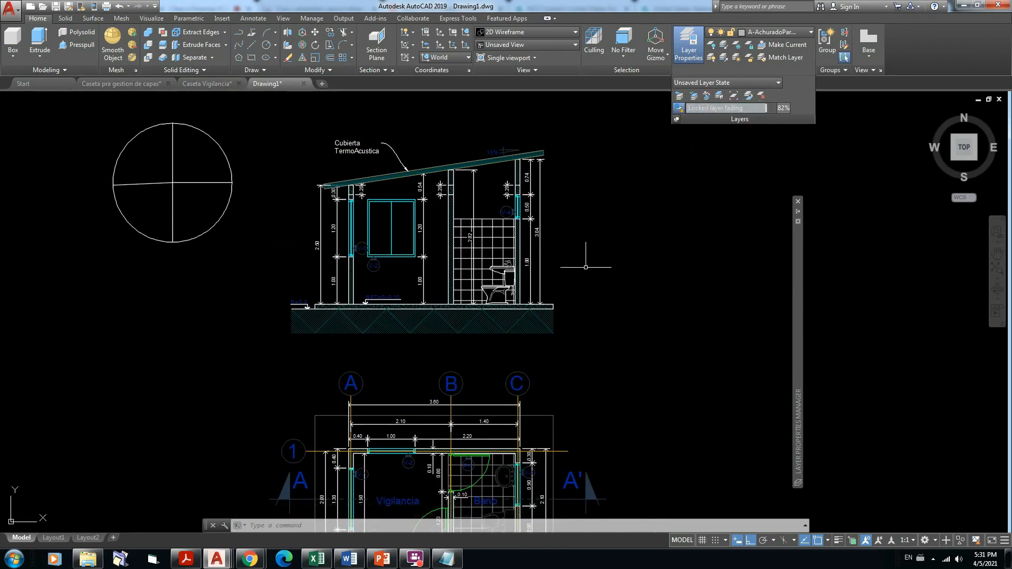
scroll(586, 267, "down", 4)
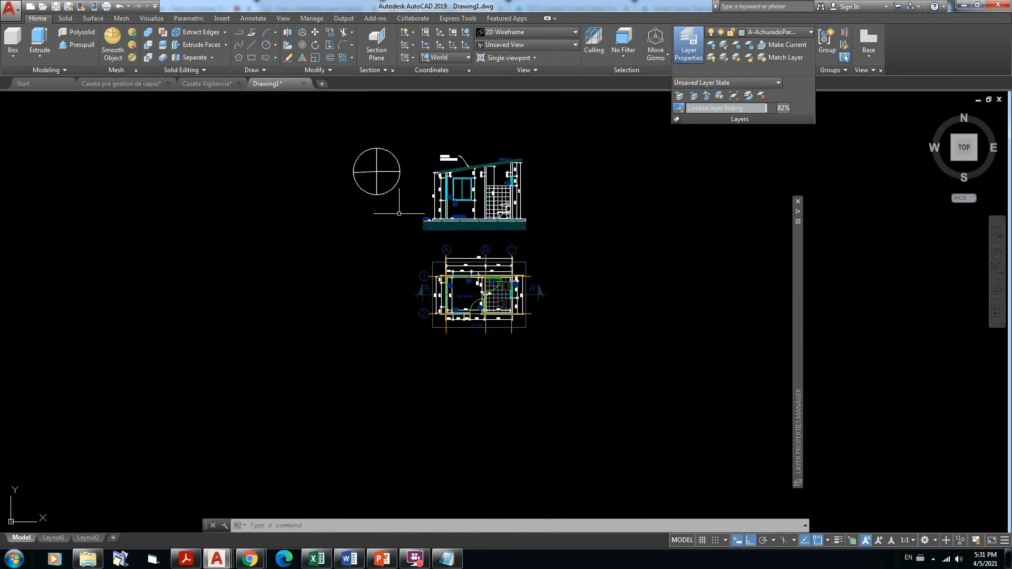
scroll(408, 192, "up", 6)
scroll(412, 210, "down", 4)
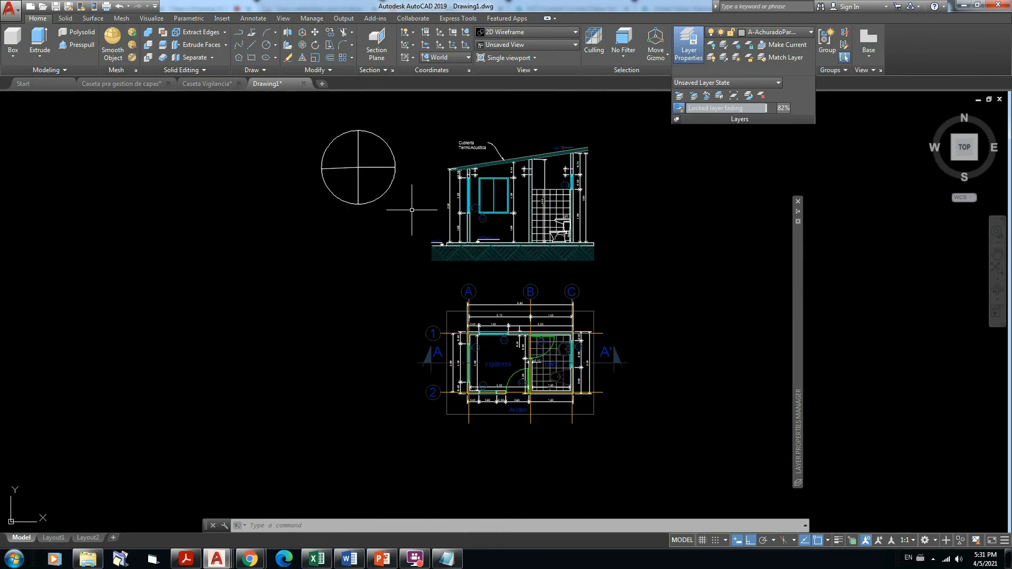
middle_click_drag(411, 211, 406, 234)
left_click(401, 245)
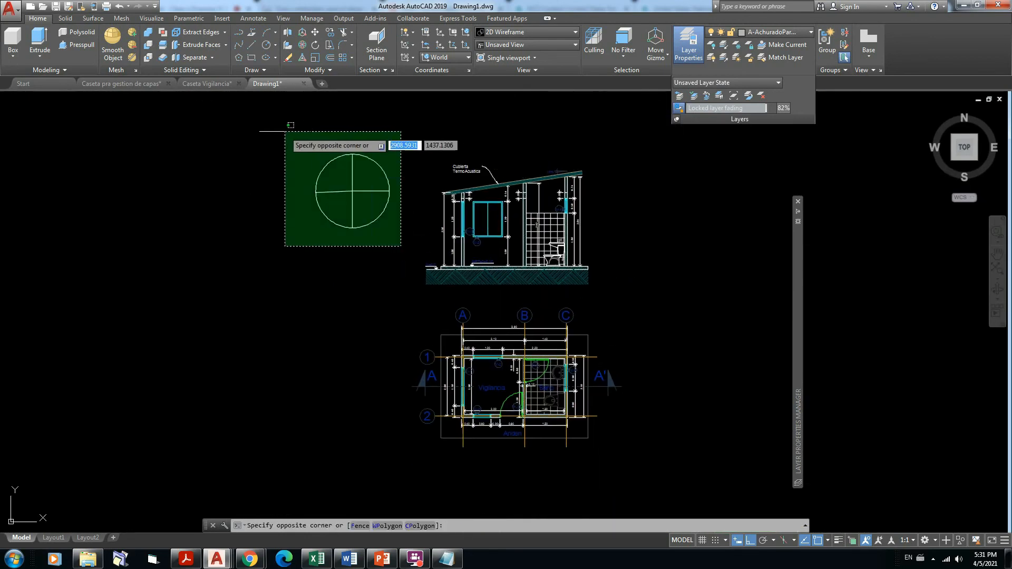
left_click(285, 131)
key("Delete")
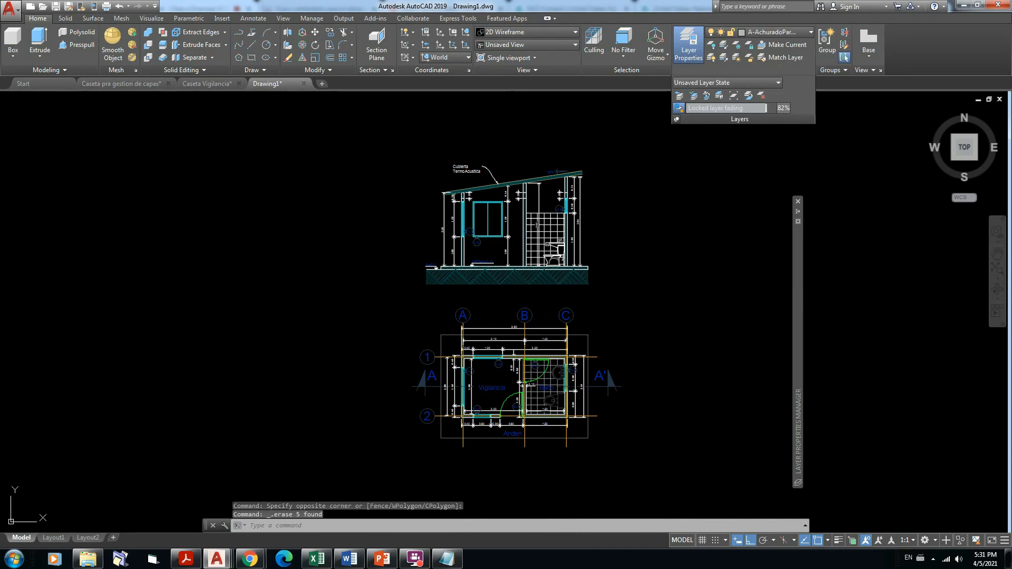
Save the current layer visibility as a new layer state named Dibujo Completo, leaving its description empty.
middle_click_drag(580, 232, 532, 202)
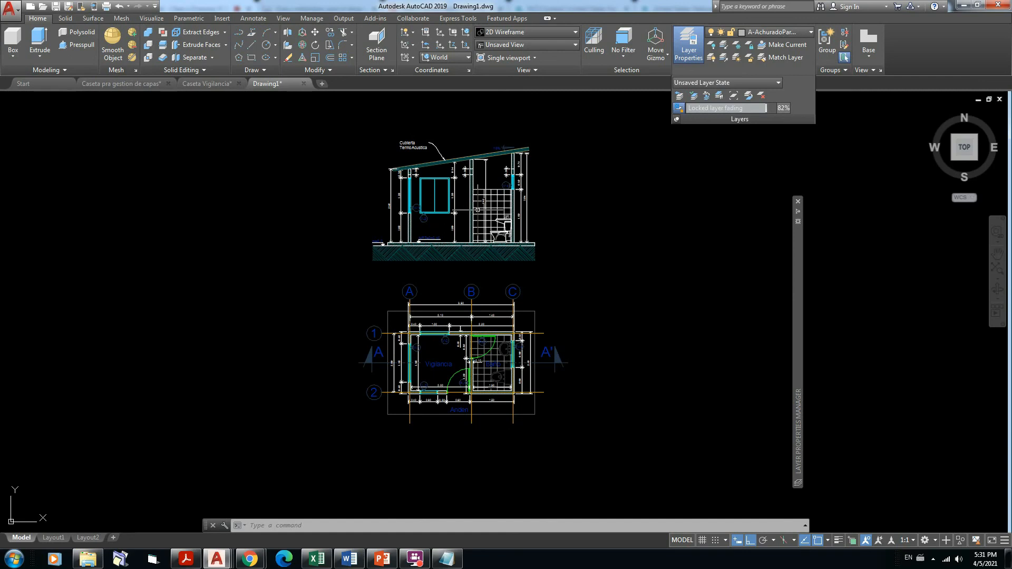
scroll(477, 210, "up", 2)
middle_click_drag(478, 210, 481, 194)
scroll(481, 194, "down", 2)
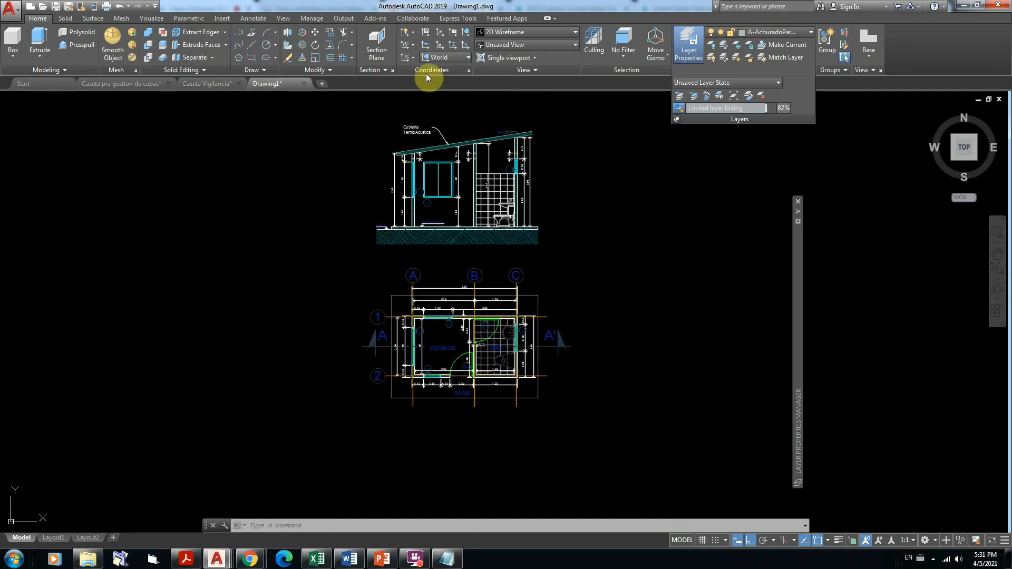
mouse_move(797, 201)
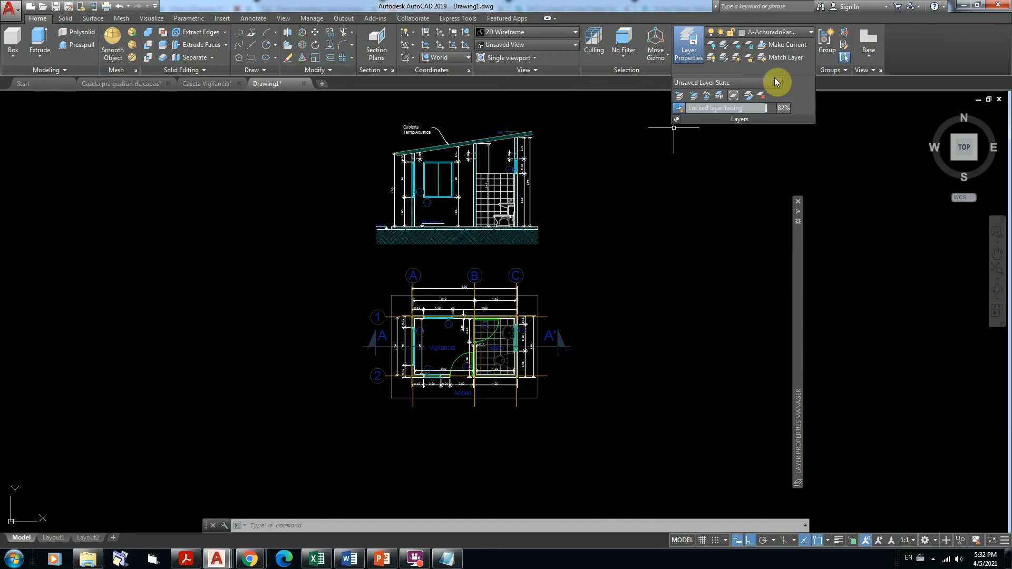
left_click(776, 82)
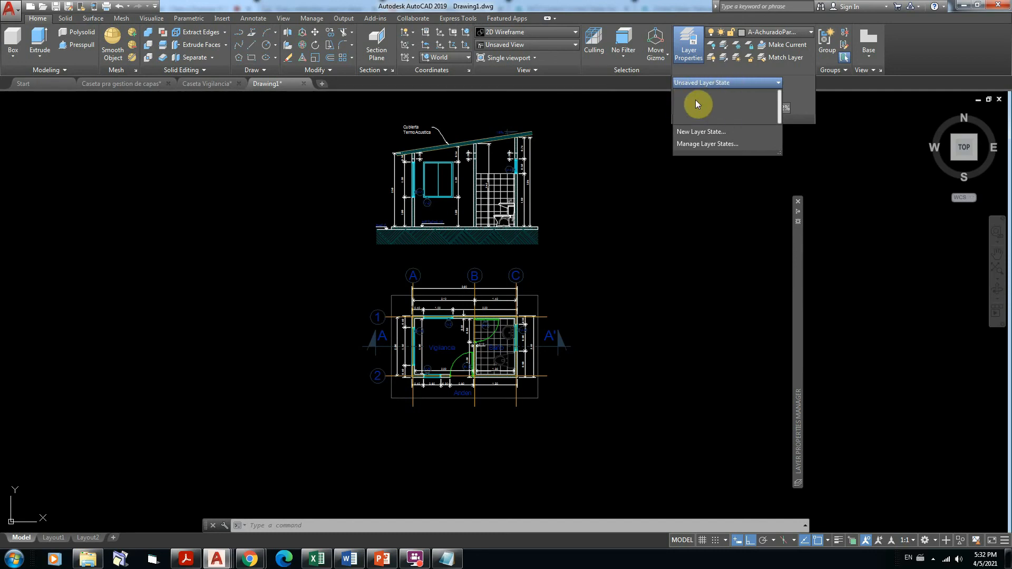
left_click(705, 132)
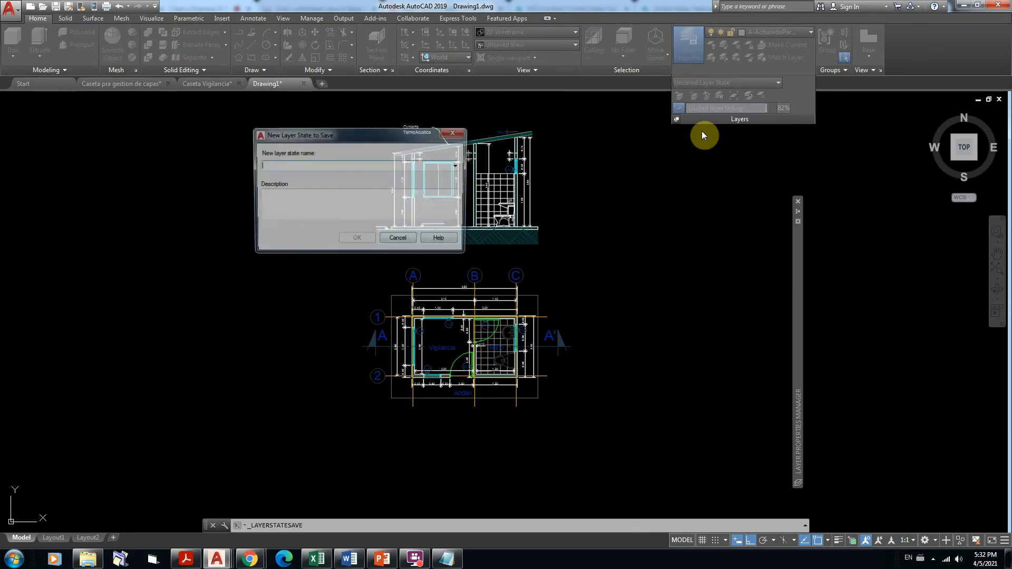
left_click_drag(359, 134, 671, 164)
left_click(607, 196)
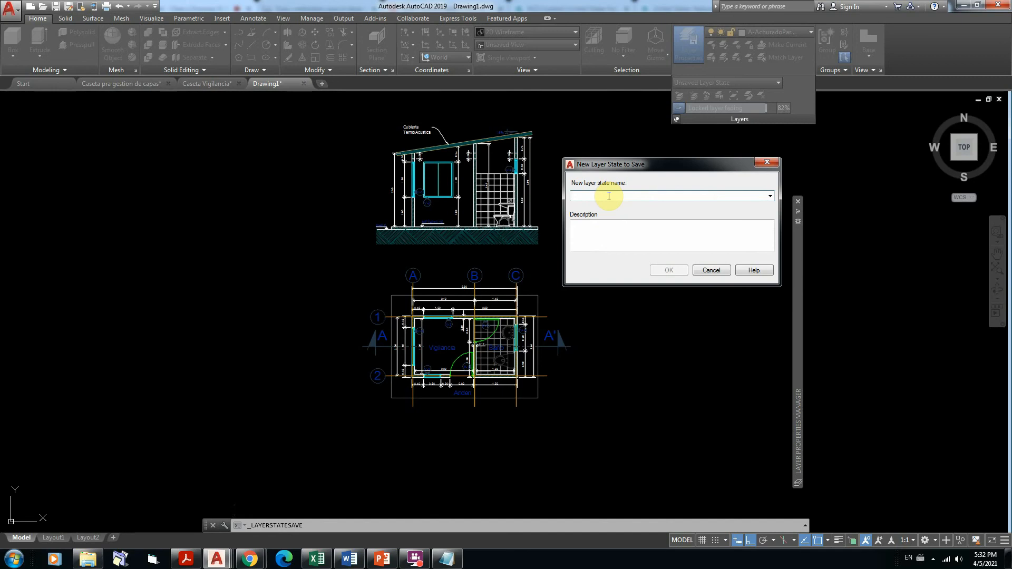
type("Dibujo Completo")
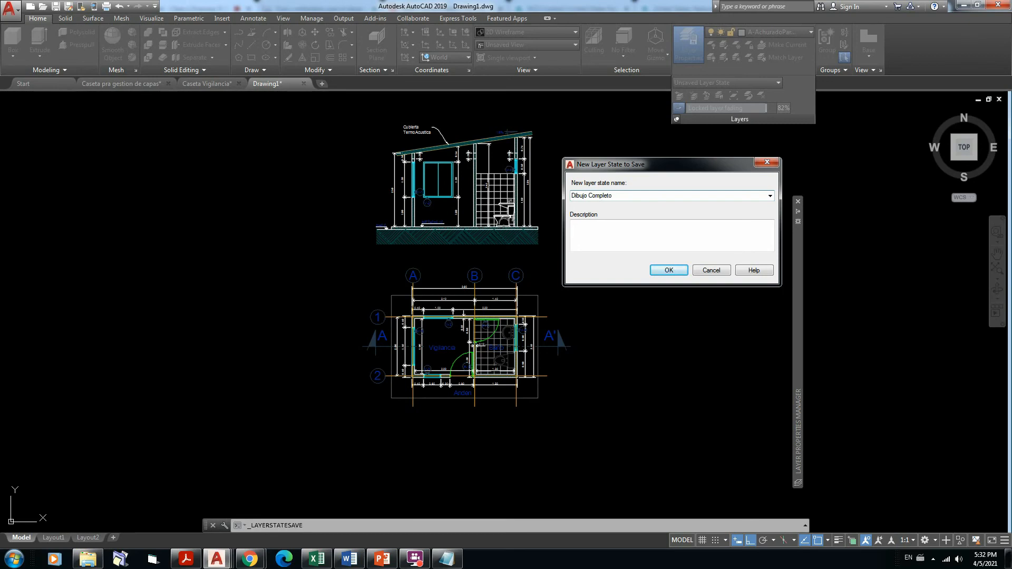
left_click(581, 227)
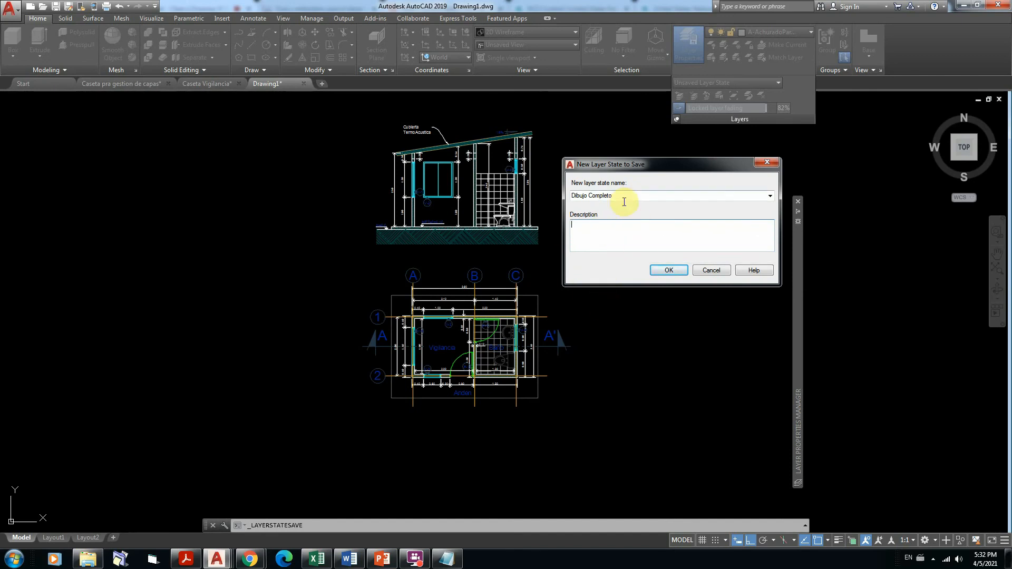
left_click(665, 271)
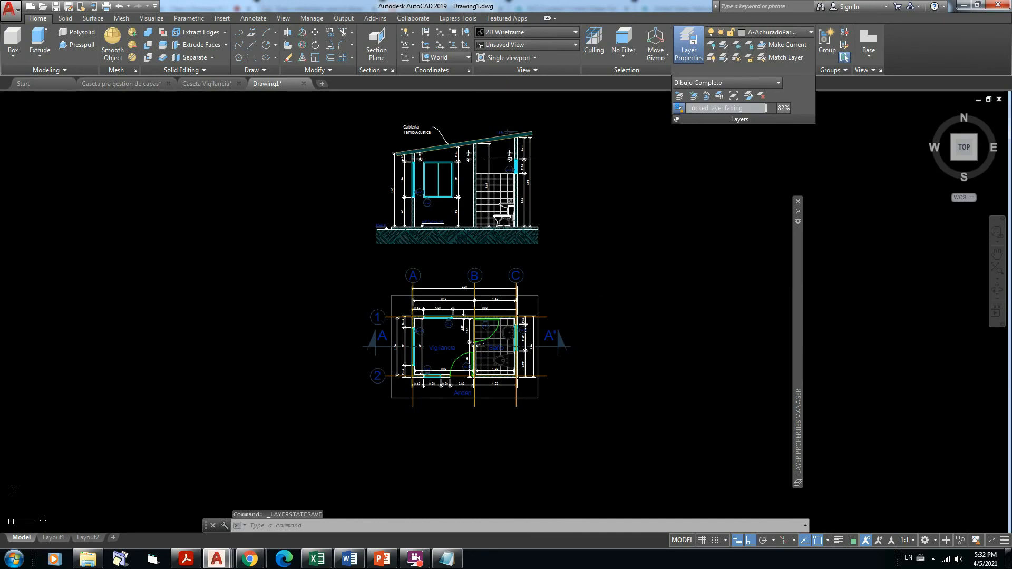
middle_click_drag(509, 172, 514, 190)
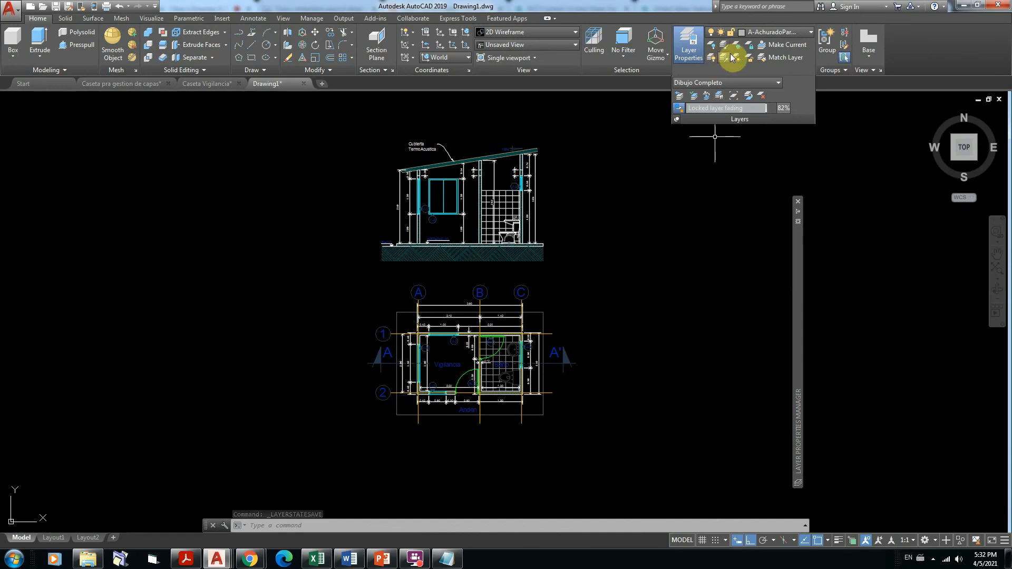
left_click(723, 45)
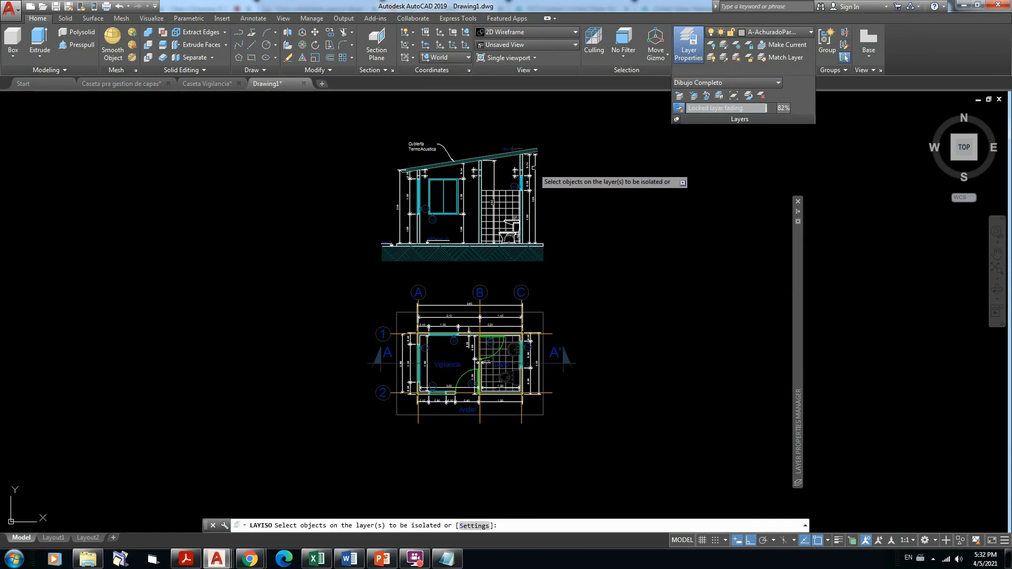
left_click(534, 173)
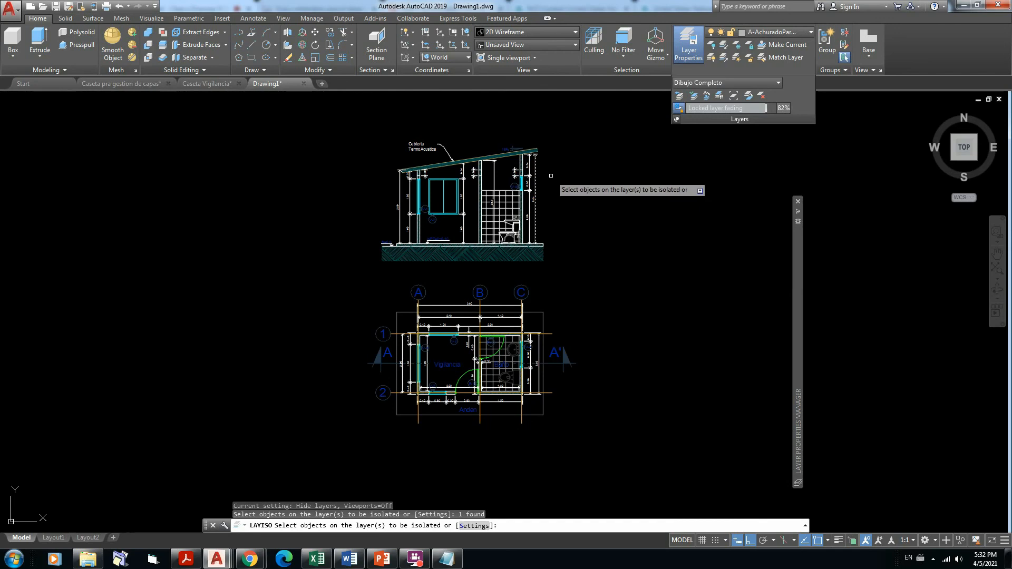
key("Escape")
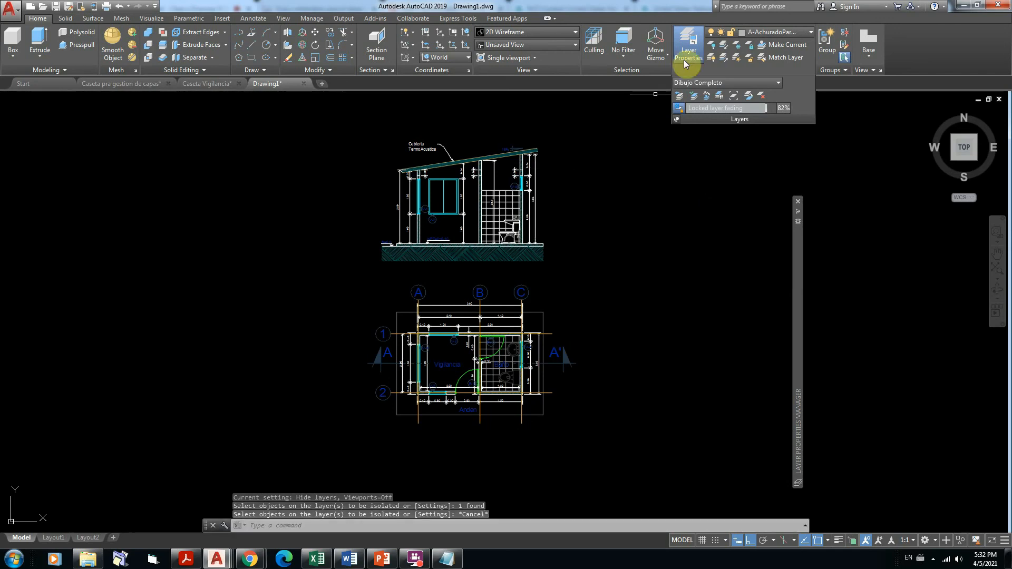
Turn off the layers A-Cotas, A-Texto and A-Varios by picking a dimension, a grid label letter and its bubble.
left_click(710, 46)
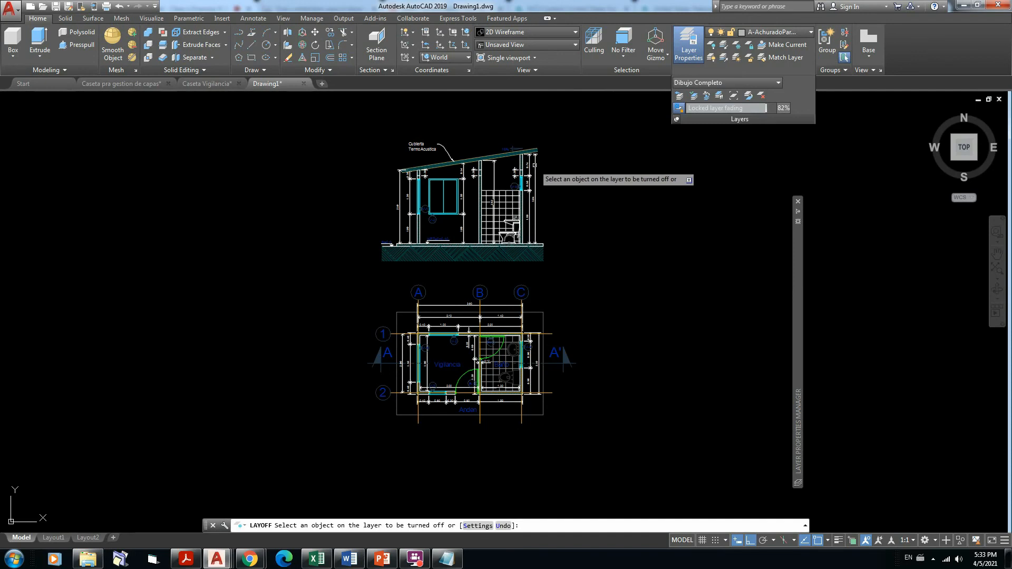
left_click(537, 164)
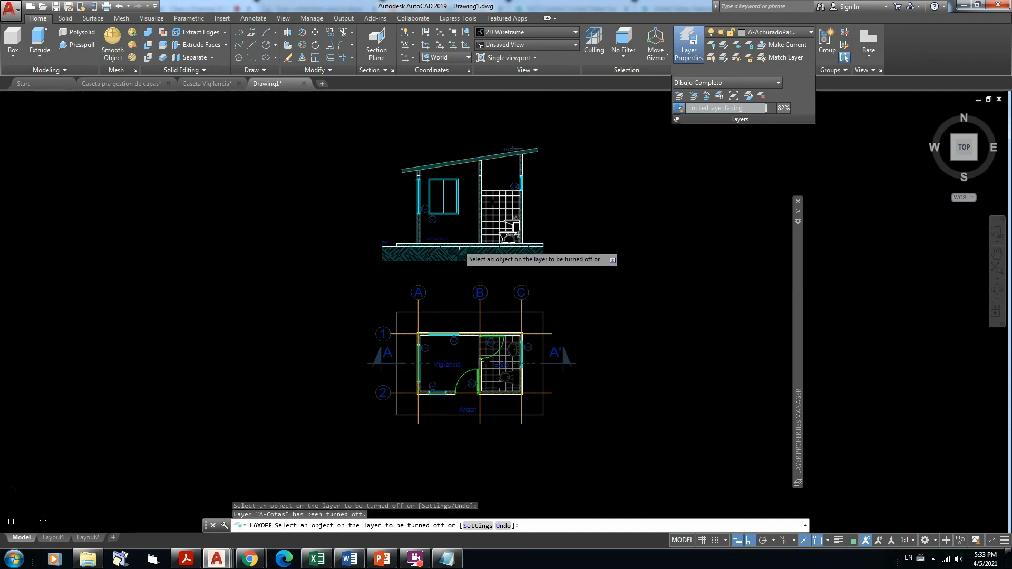
left_click(481, 288)
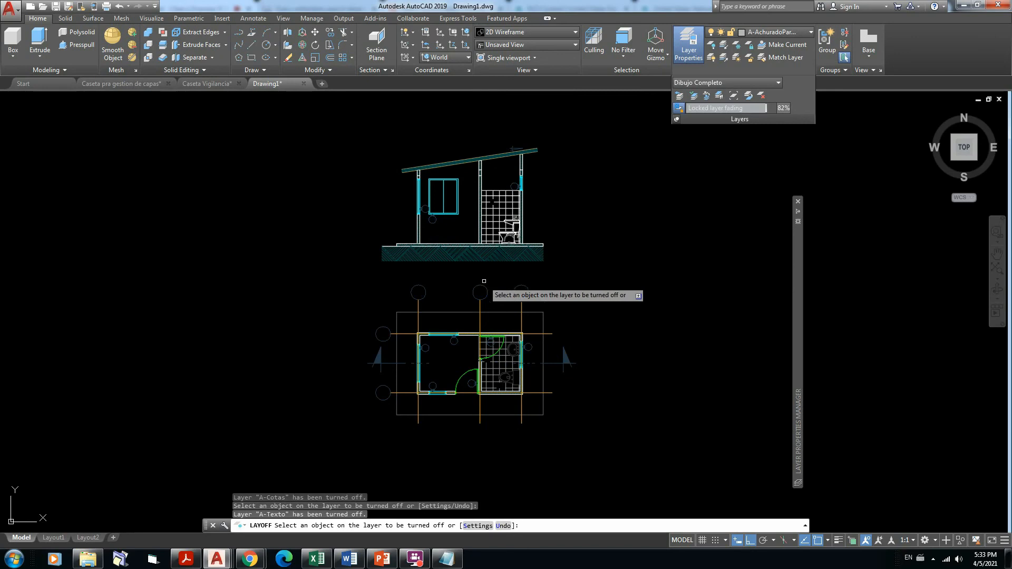
left_click(482, 287)
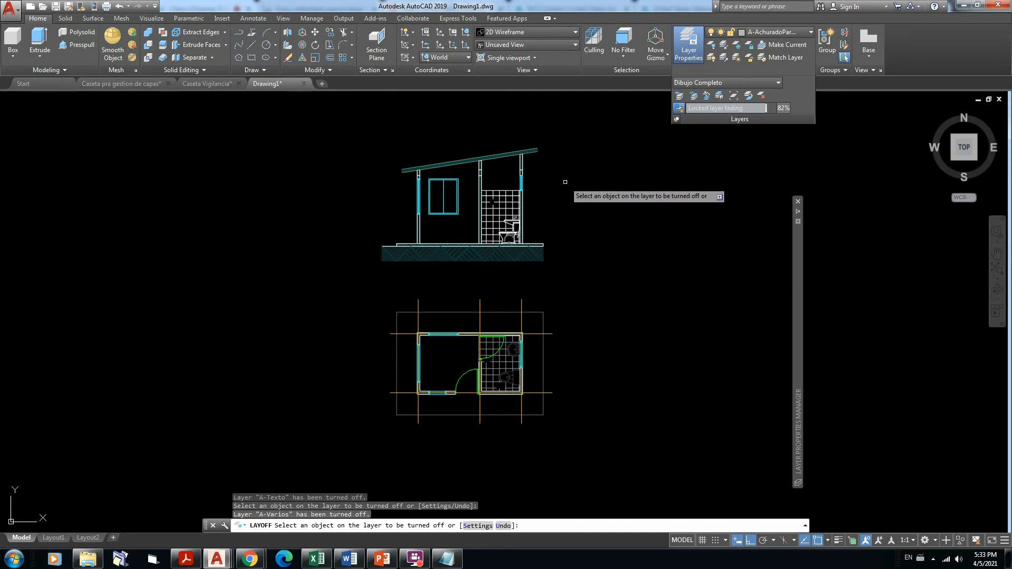
key("Return")
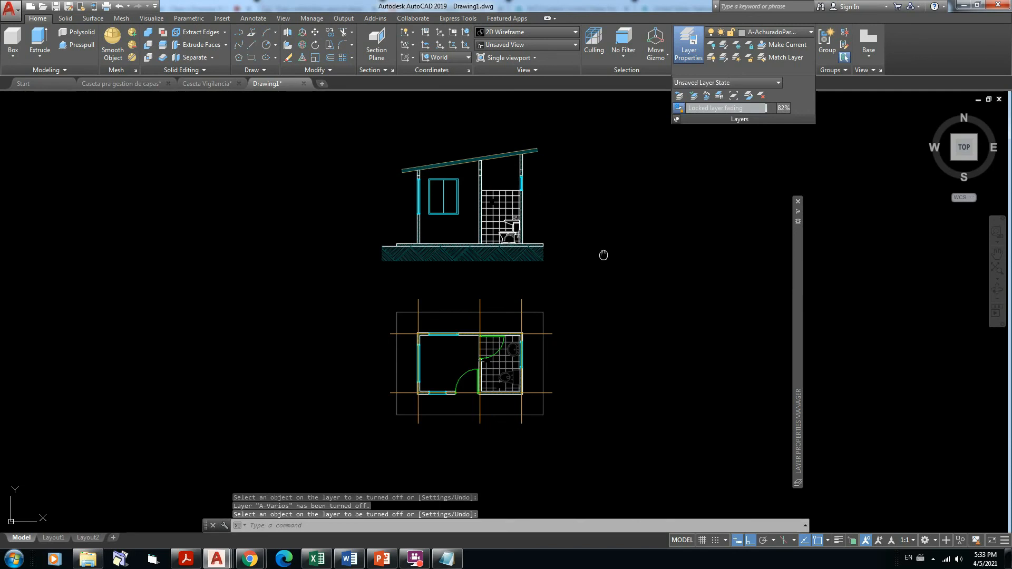
Turn off the layer A-Ejes by picking a grid axis line in the floor plan.
middle_click_drag(604, 255, 584, 263)
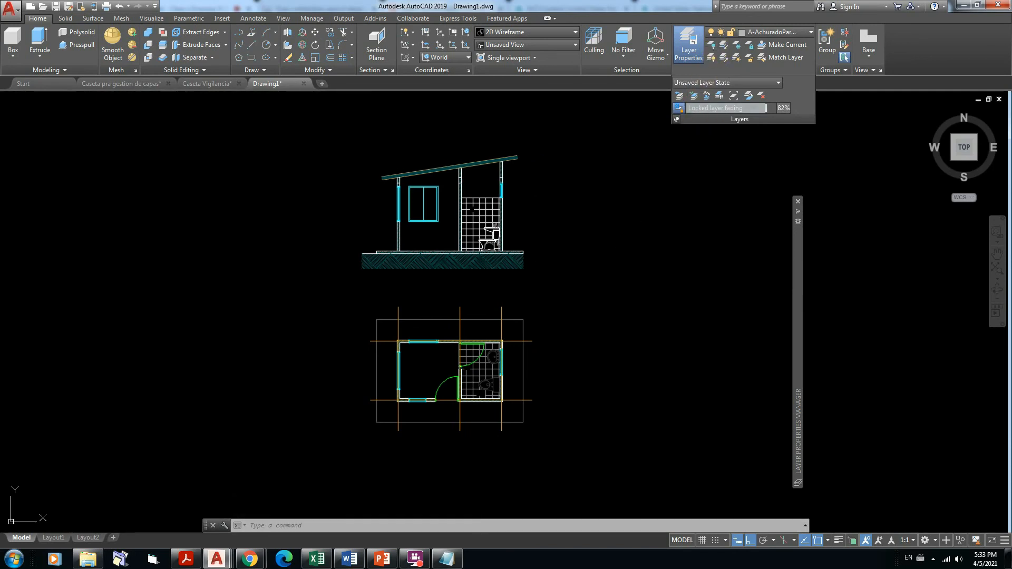
left_click(711, 44)
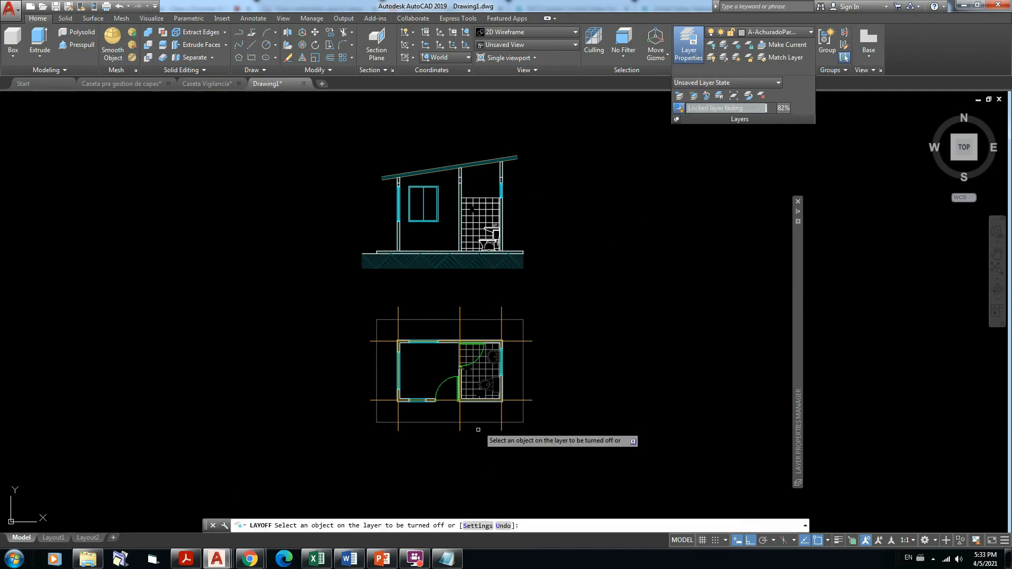
left_click(501, 307)
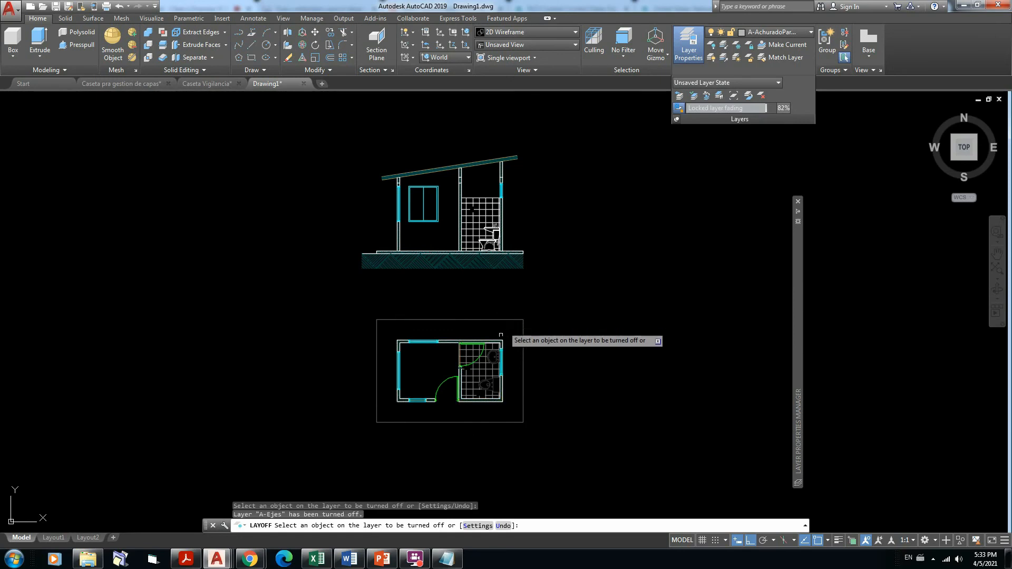
key("Escape")
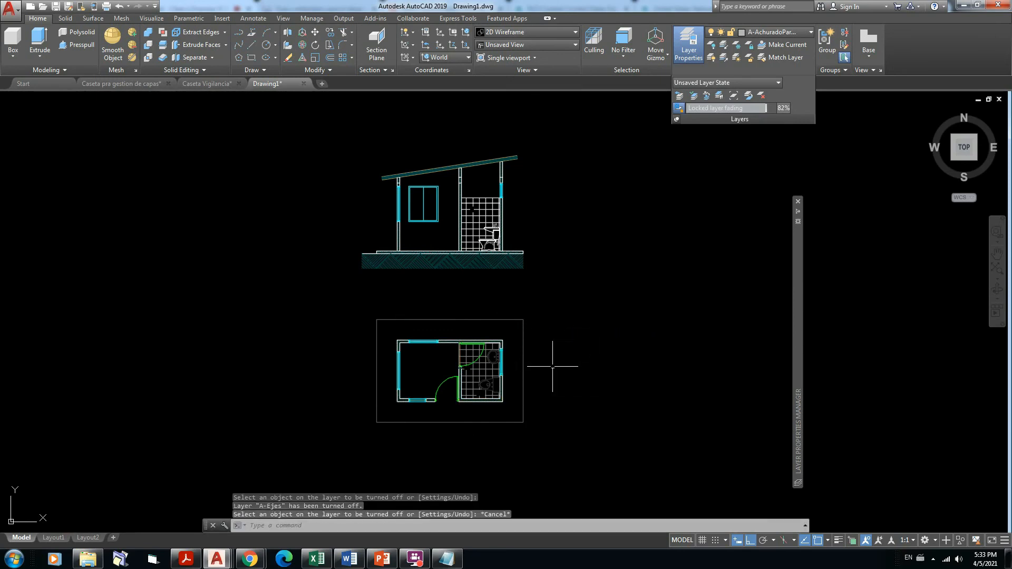
Save the reduced layer visibility as a new layer state named Arquitectonico.
middle_click_drag(589, 328, 590, 319)
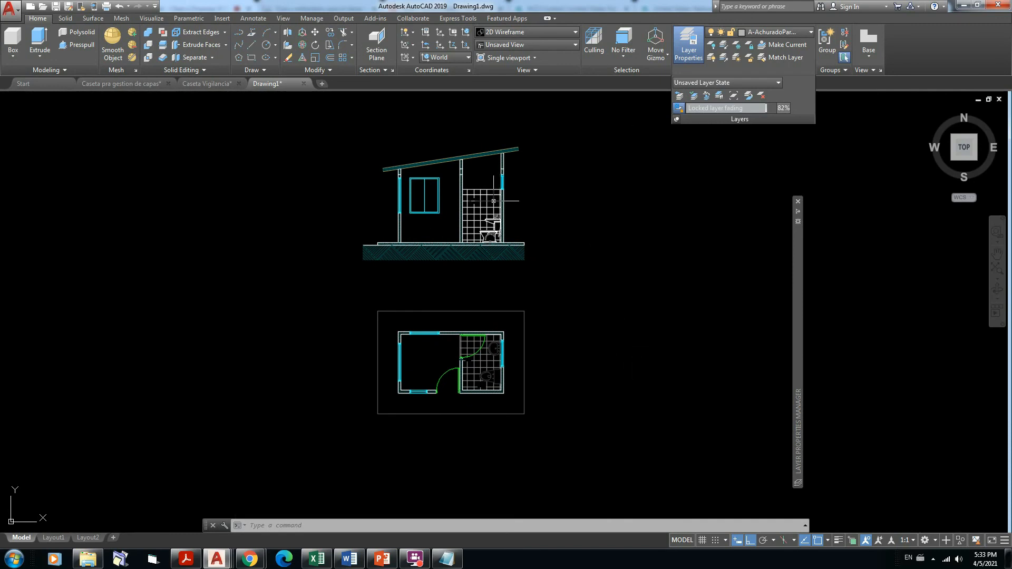
left_click(778, 83)
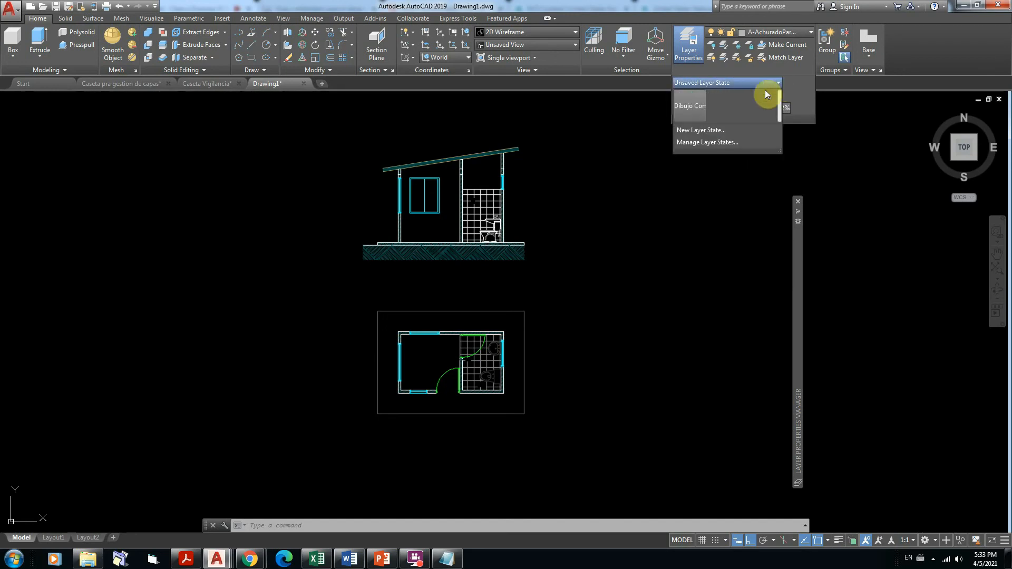
left_click(709, 136)
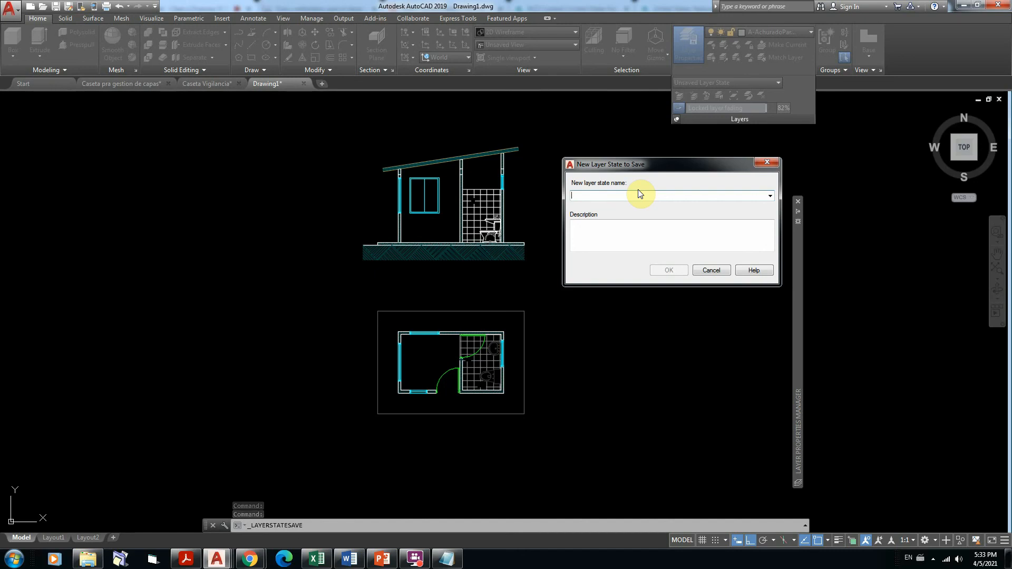
type("Arquitectonico")
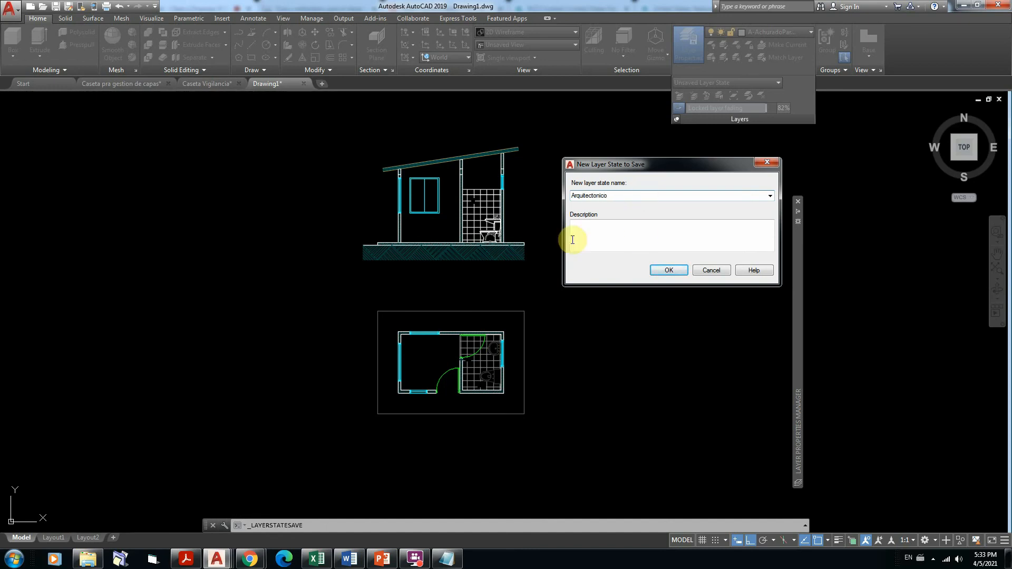
left_click(665, 269)
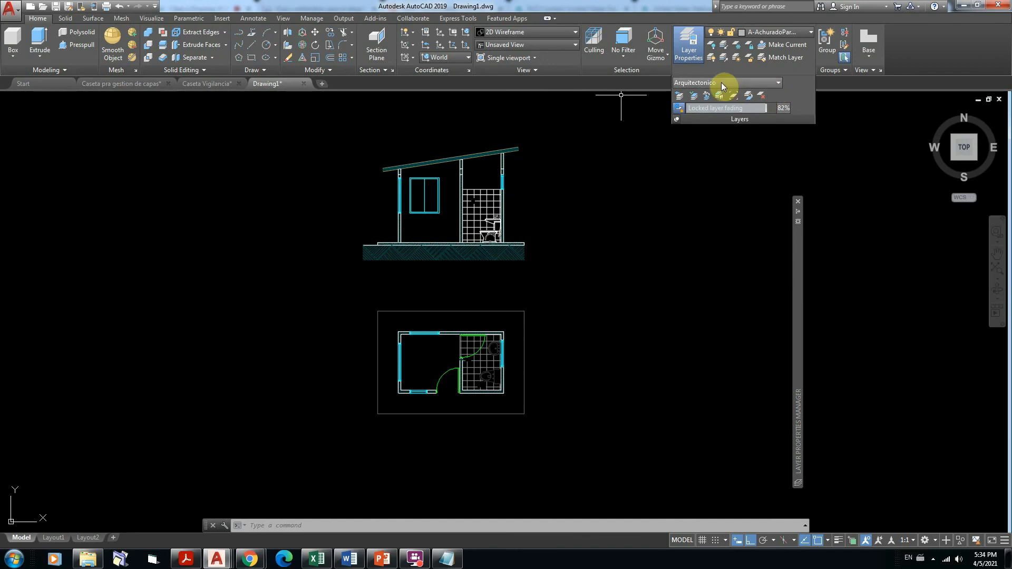
Restore the layer state Dibujo Completo, switch to Arquitectonico, and return to Dibujo Completo.
left_click(778, 82)
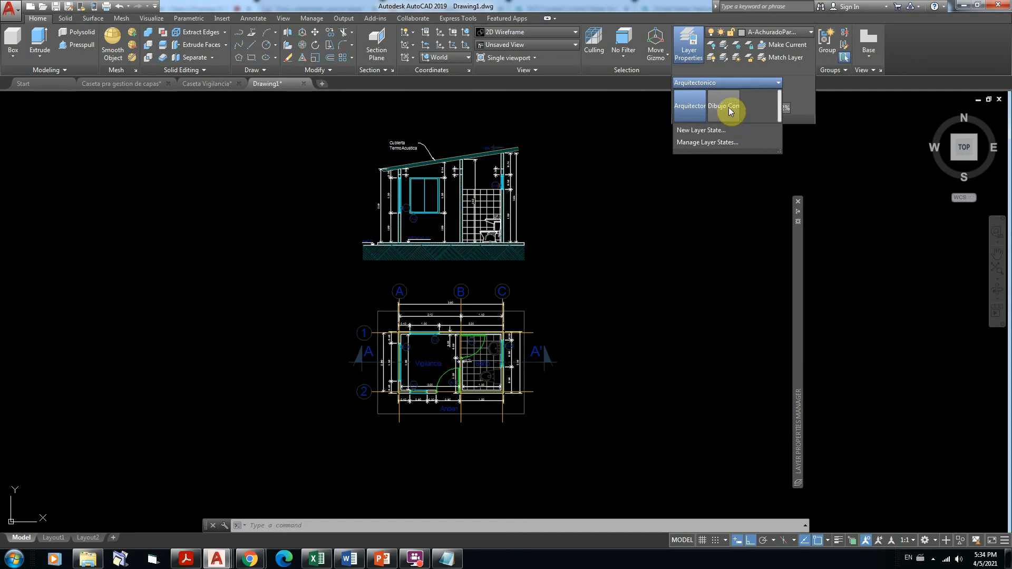
left_click(725, 107)
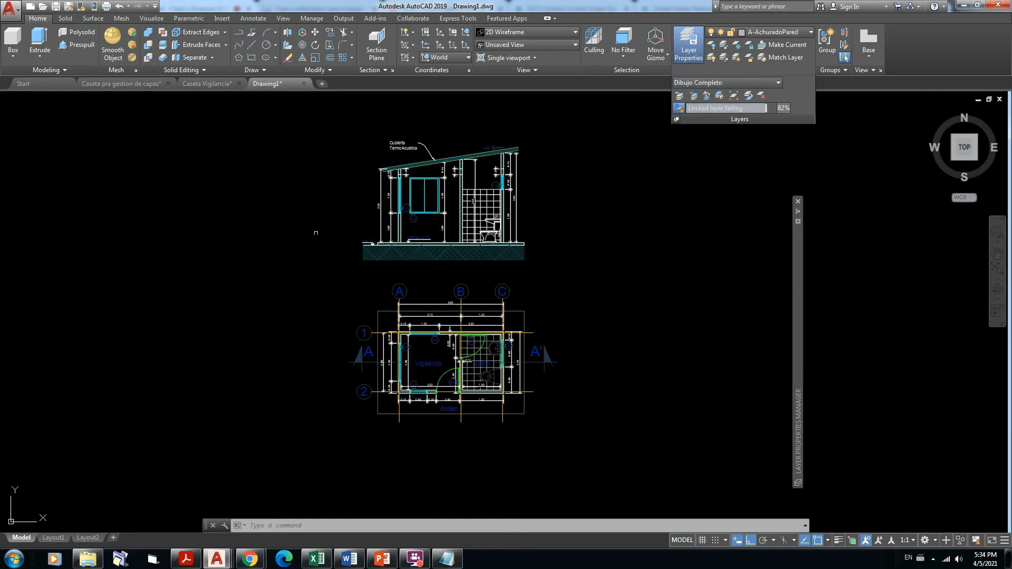
left_click(779, 83)
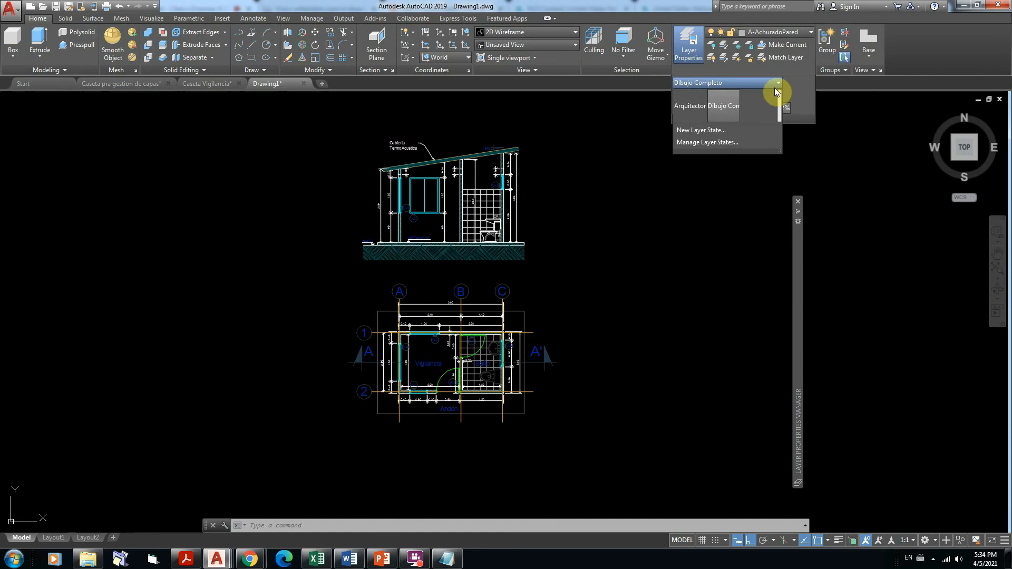
left_click(690, 109)
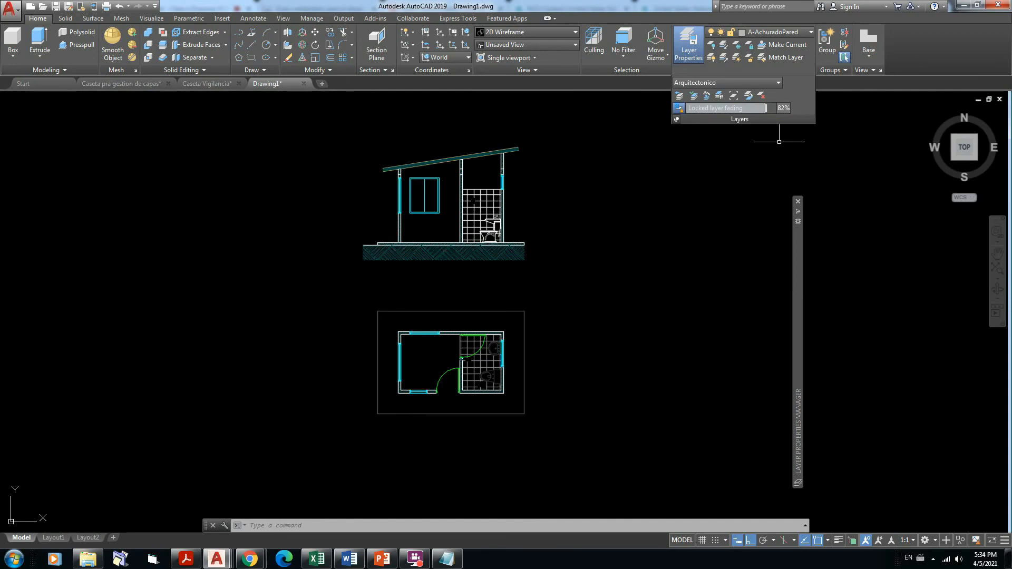
left_click(778, 84)
left_click(730, 105)
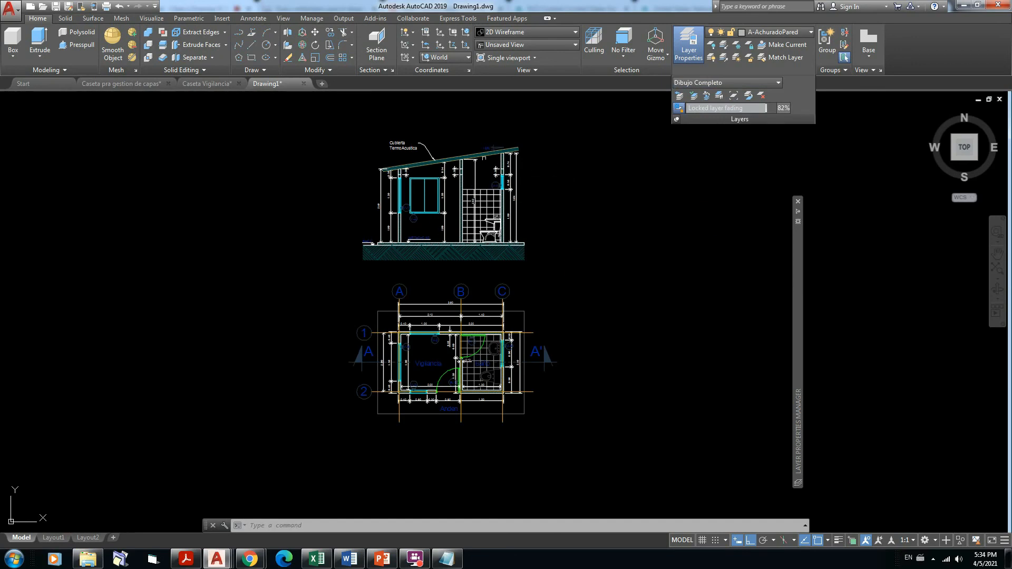
Turn off the layers A-Texto, A-Varios, A-Ejes and A-Cotas by picking a grid bubble, an axis line and the roof label's leader.
scroll(490, 153, "up", 2)
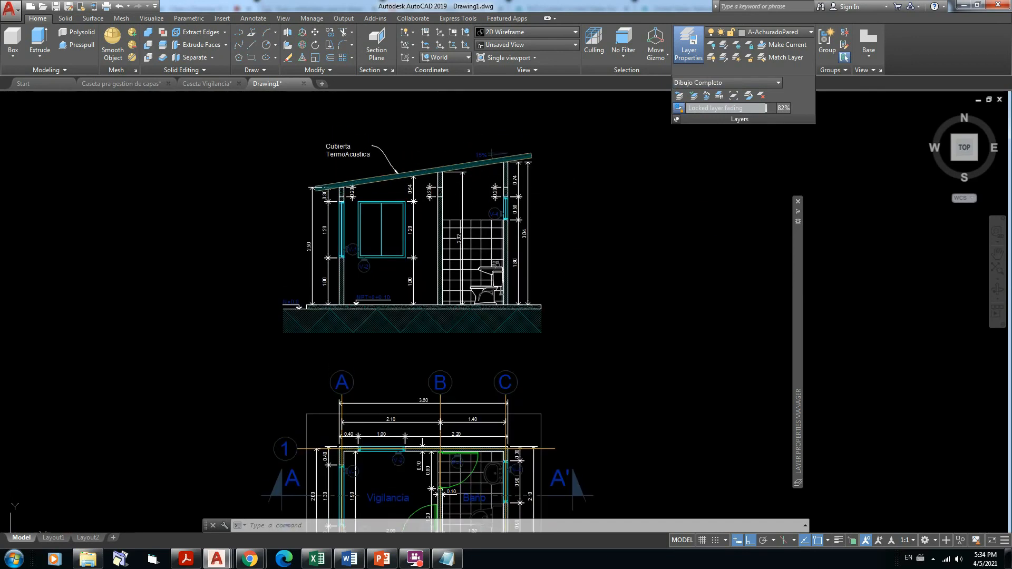
middle_click_drag(475, 171, 474, 173)
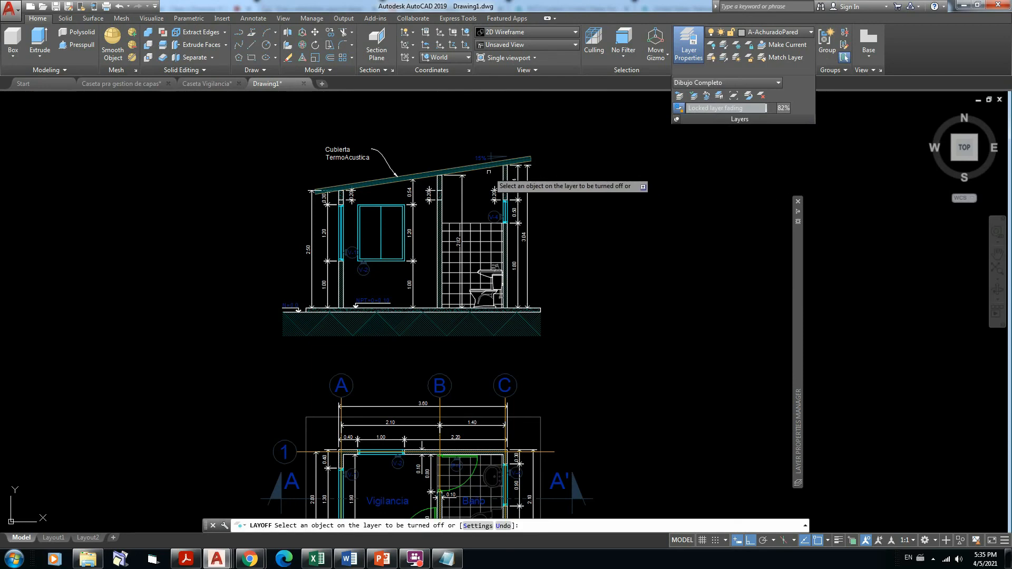
left_click(507, 375)
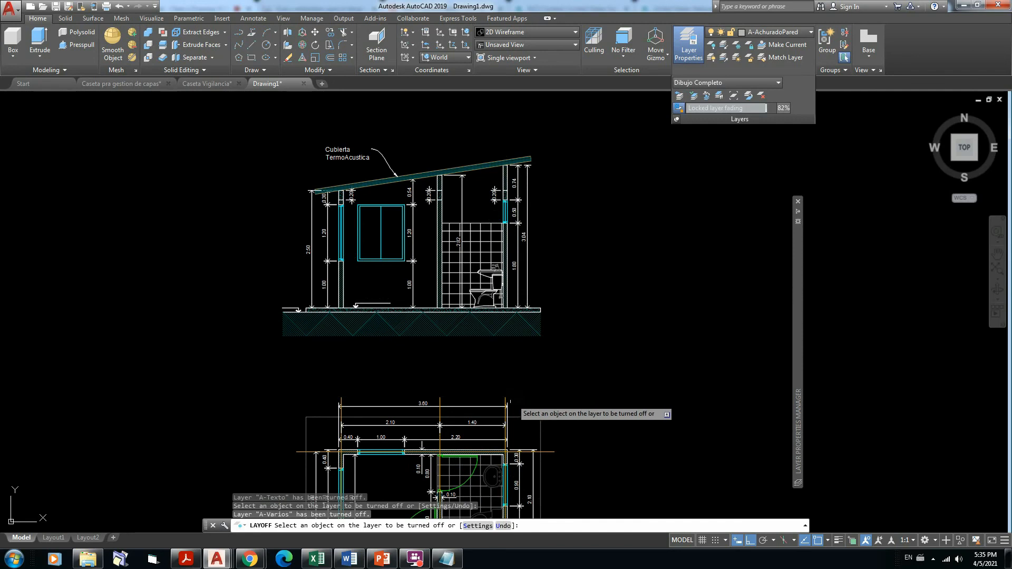
left_click(508, 399)
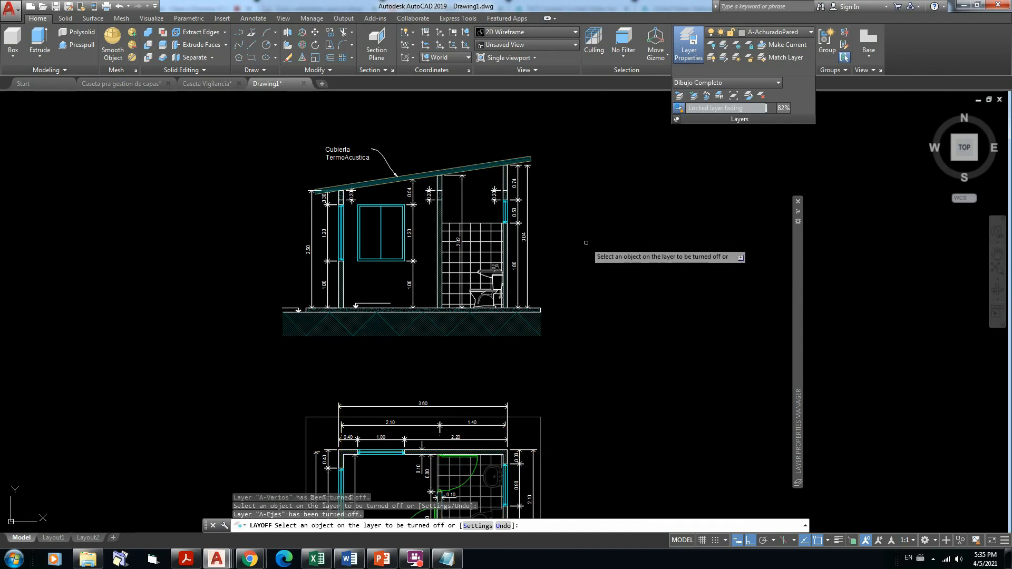
left_click(380, 154)
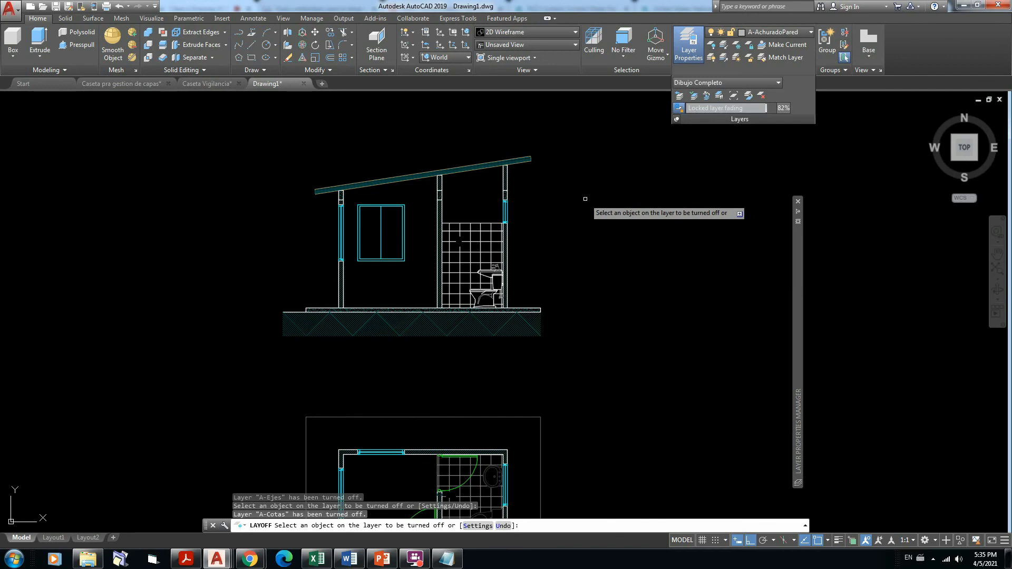
Turn the A-Cotas layer back on and end the layer-off picking.
left_click(809, 31)
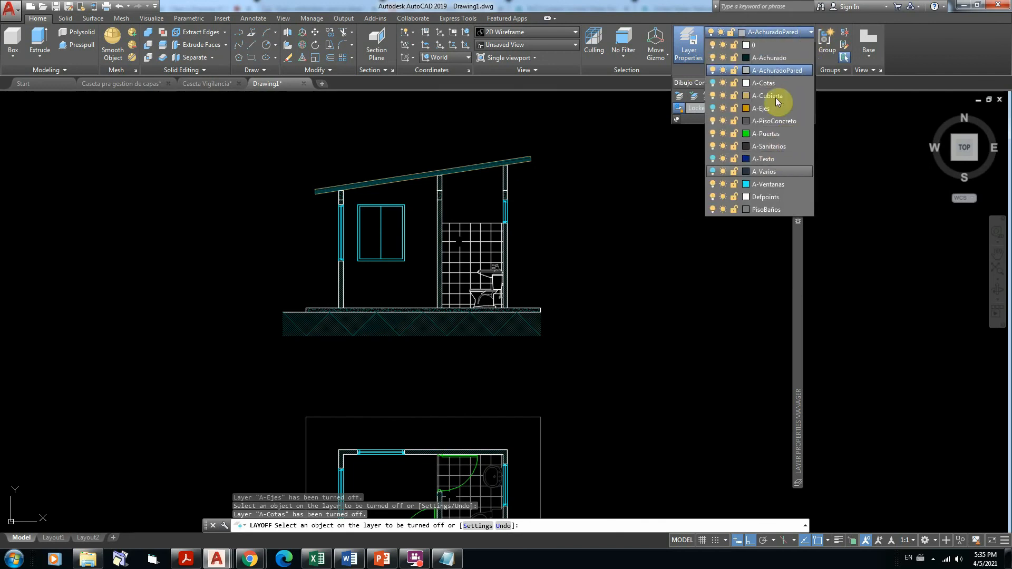
left_click(712, 82)
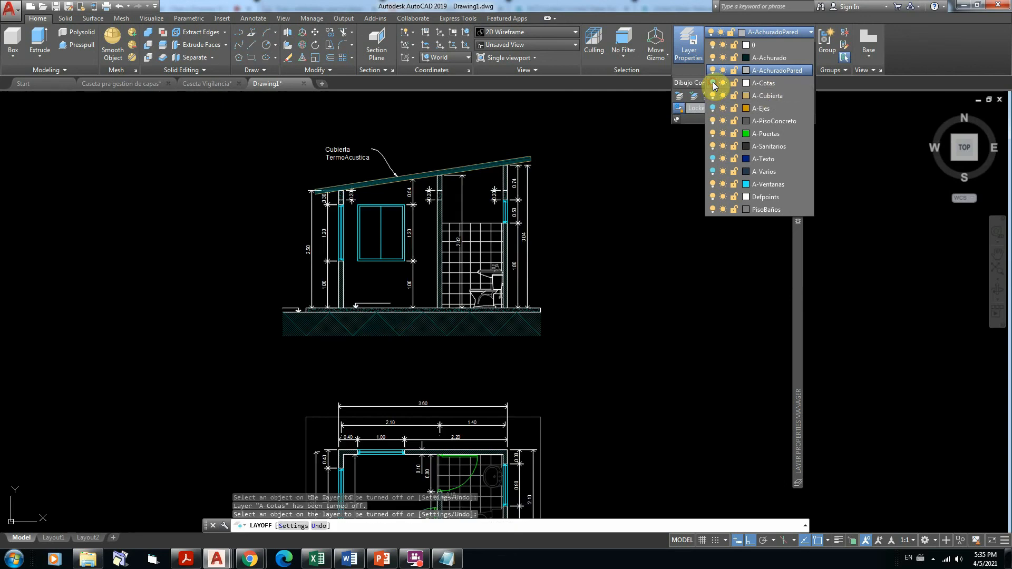
left_click(554, 208)
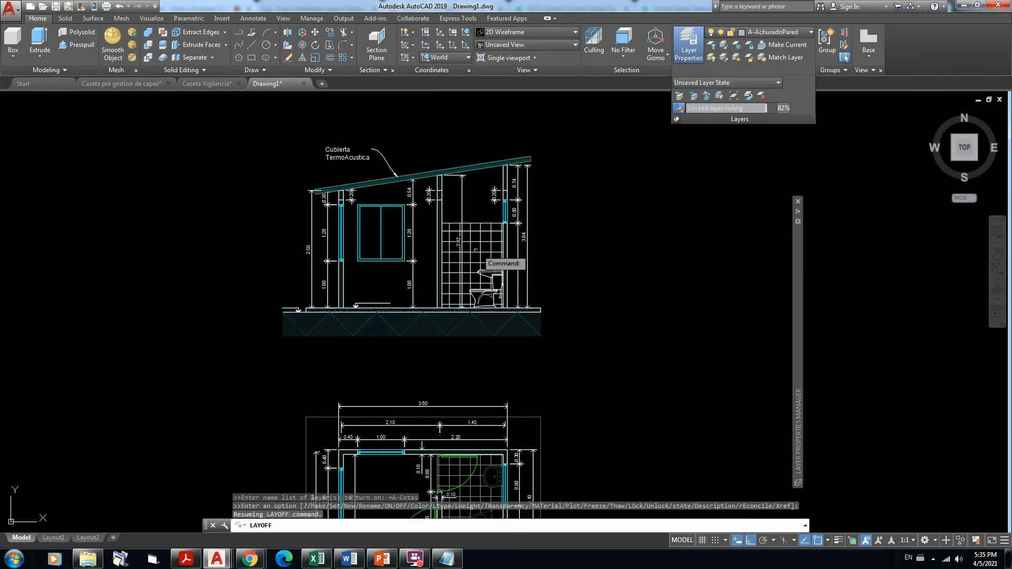
Save the current layer visibility as a new layer state named Dibujo Arq Acotado.
middle_click_drag(560, 205, 573, 105)
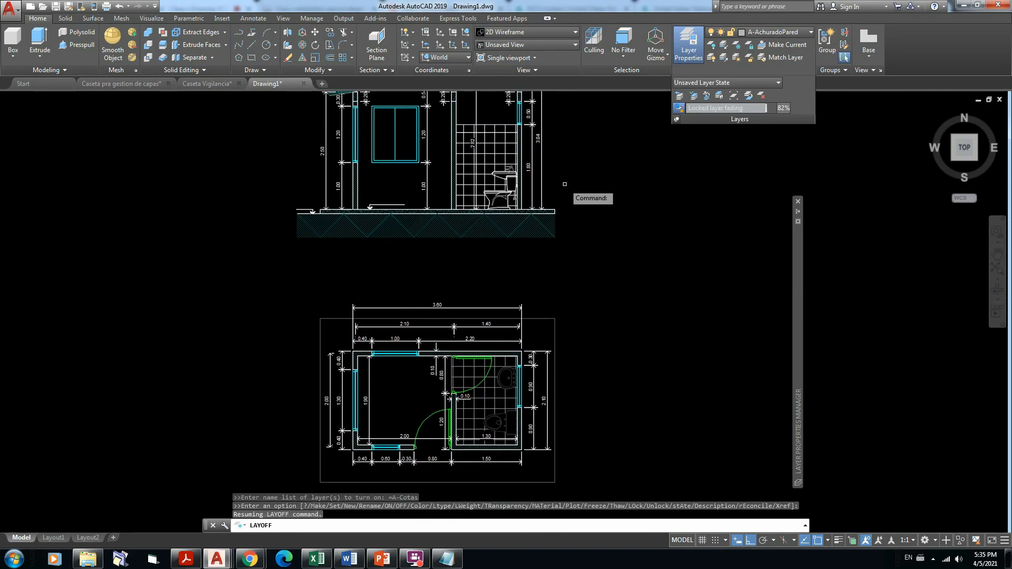
scroll(566, 182, "down", 1)
middle_click_drag(566, 183, 533, 248)
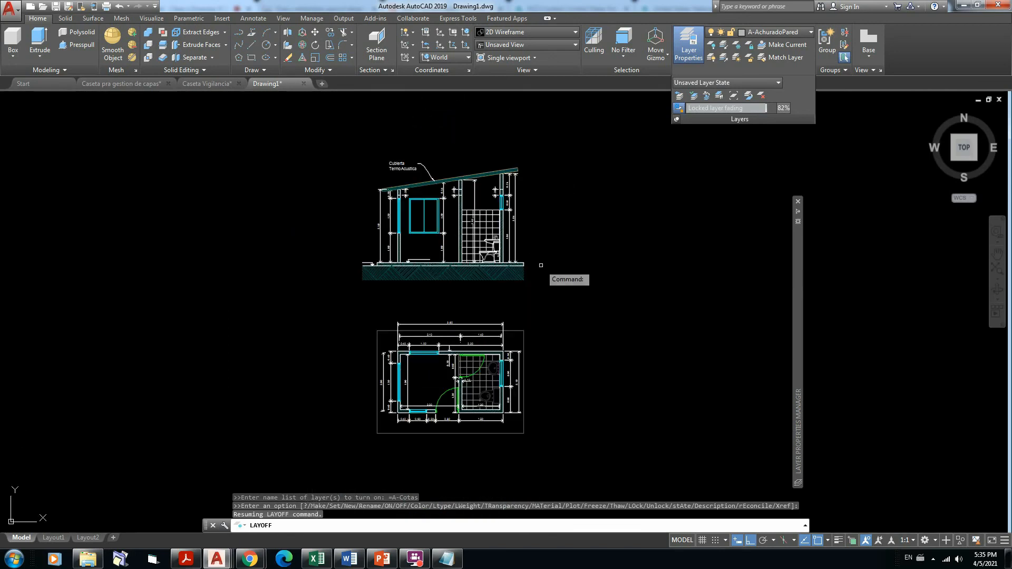
left_click(778, 82)
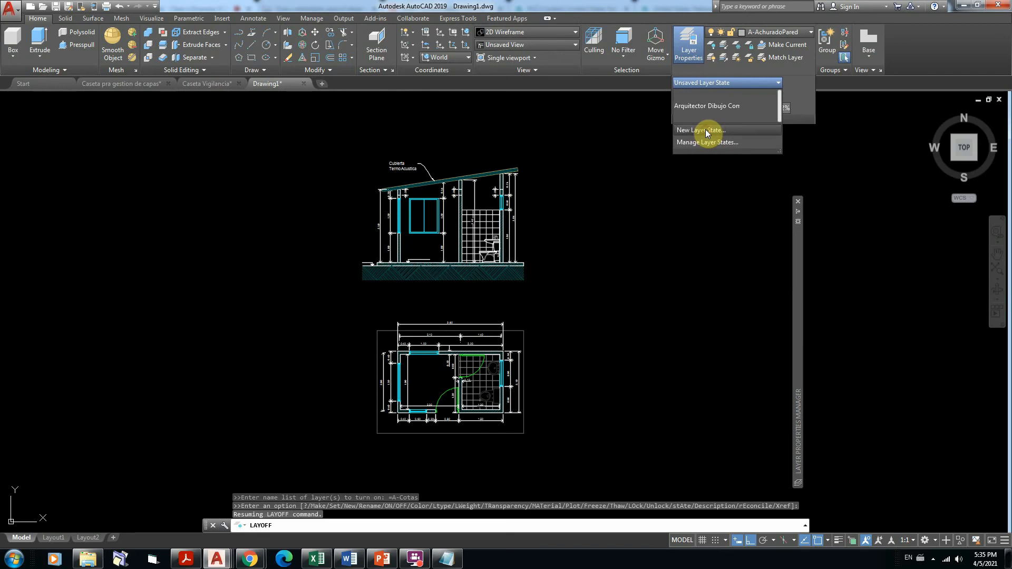
left_click(702, 130)
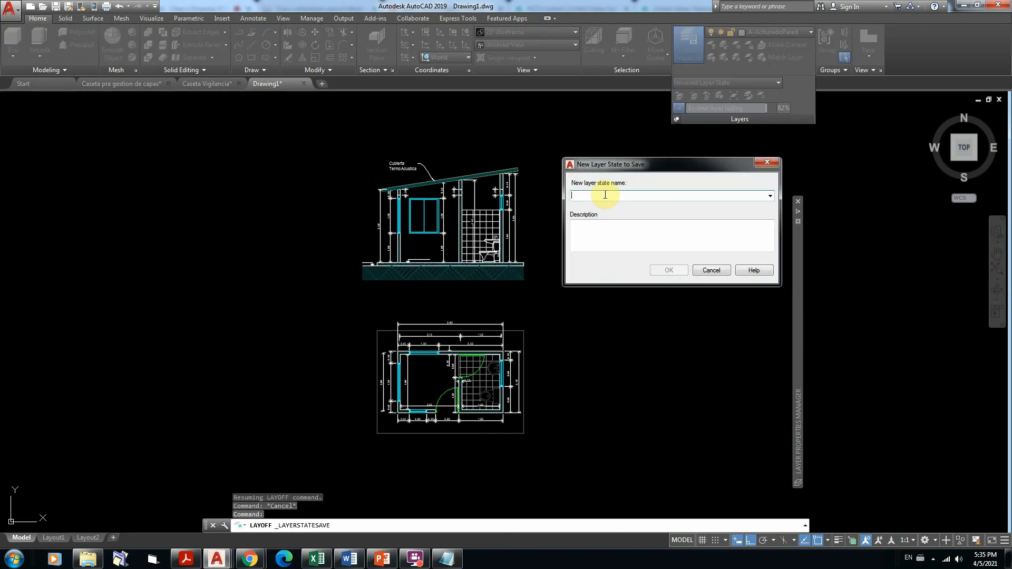
type("D")
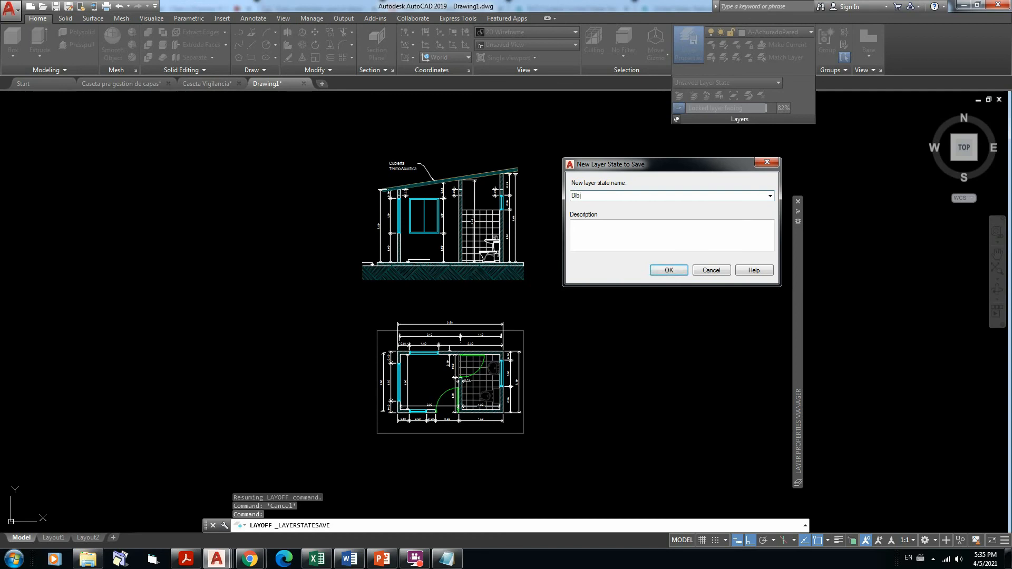
type("ibujo")
type("Aqq Acotado")
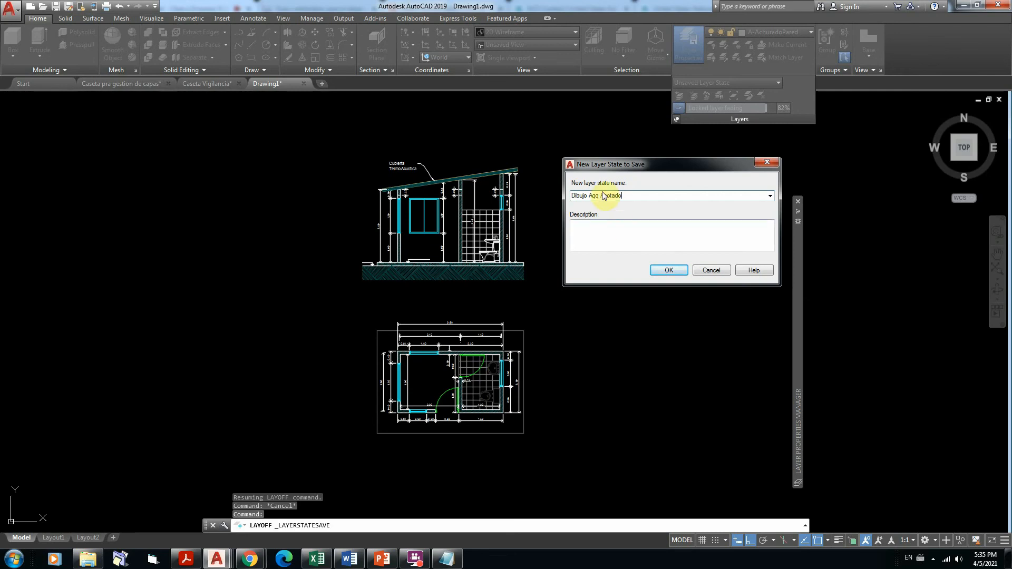
left_click_drag(599, 196, 592, 196)
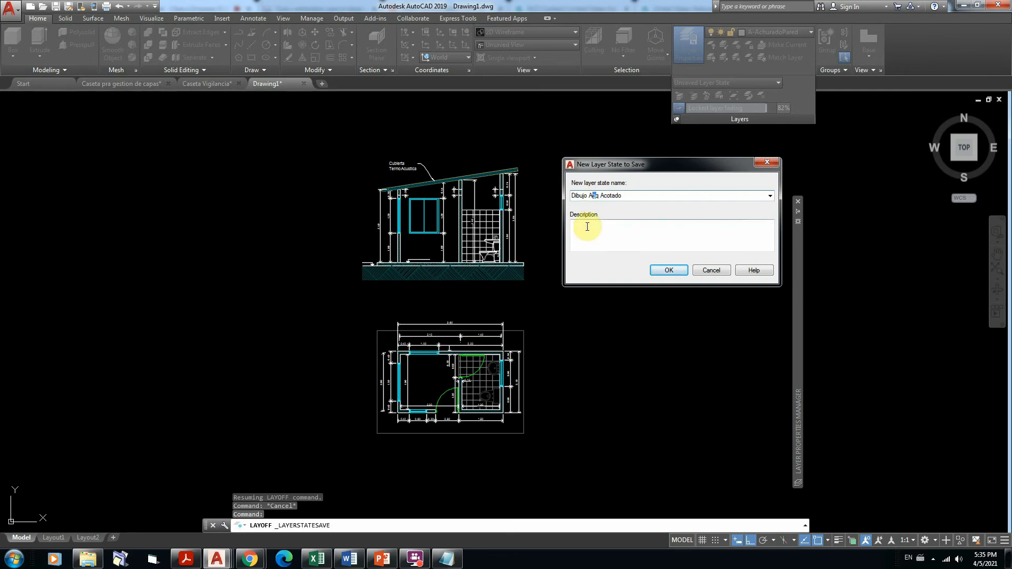
type("rq")
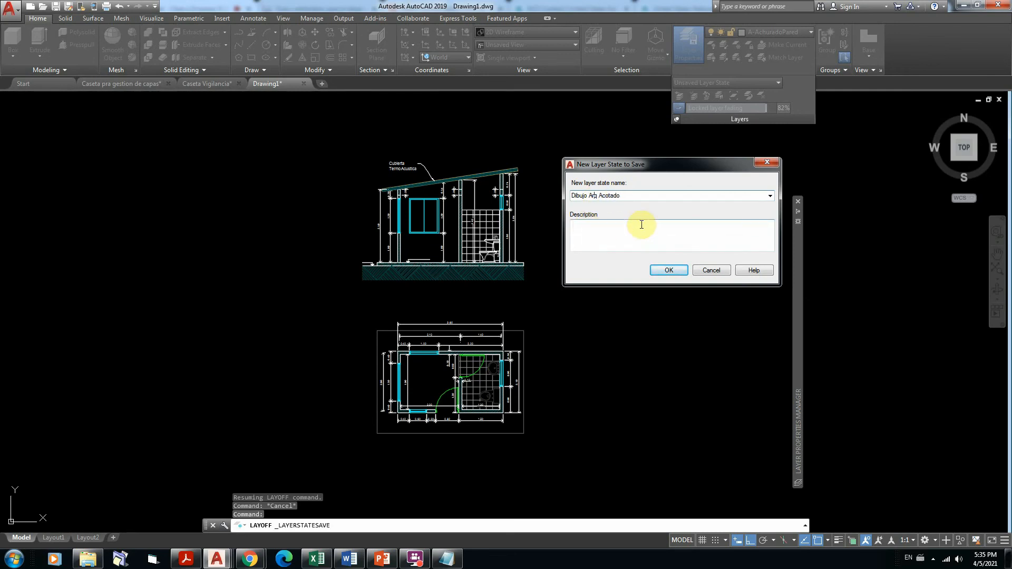
left_click(667, 272)
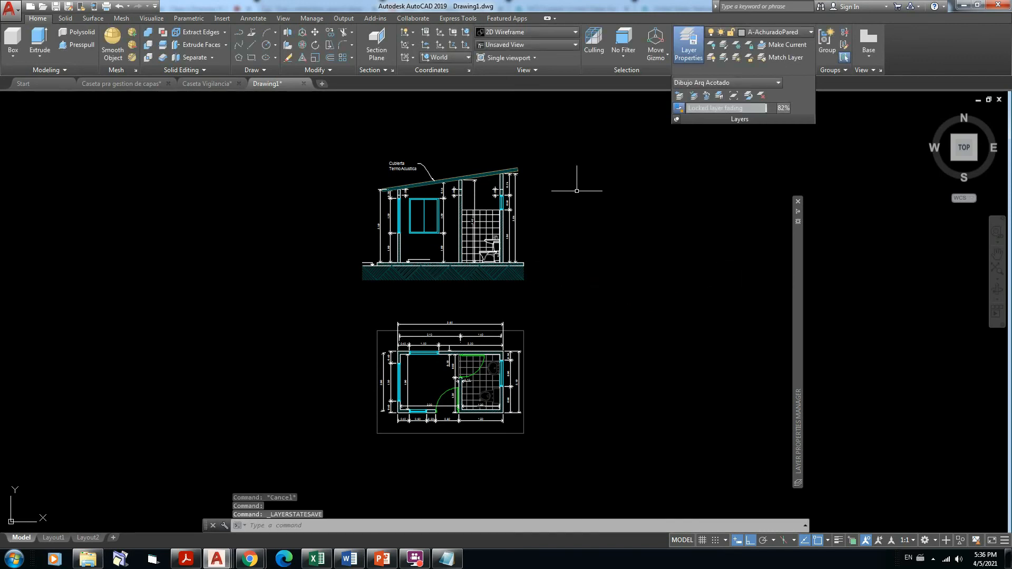
Restore the layer states Arquitectonico, Dibujo Arq Acotado and Dibujo Completo one after another.
left_click(778, 82)
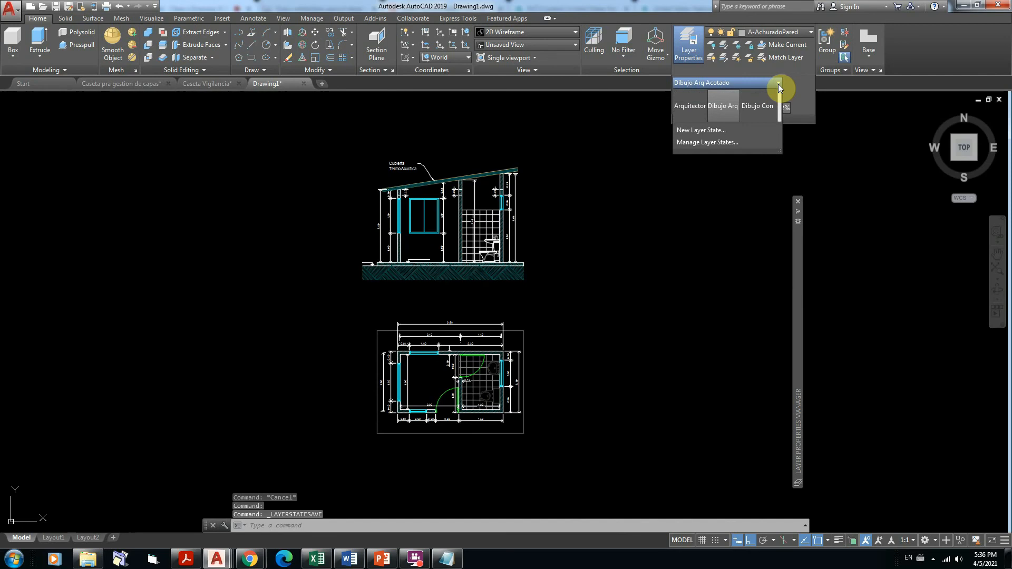
left_click(687, 106)
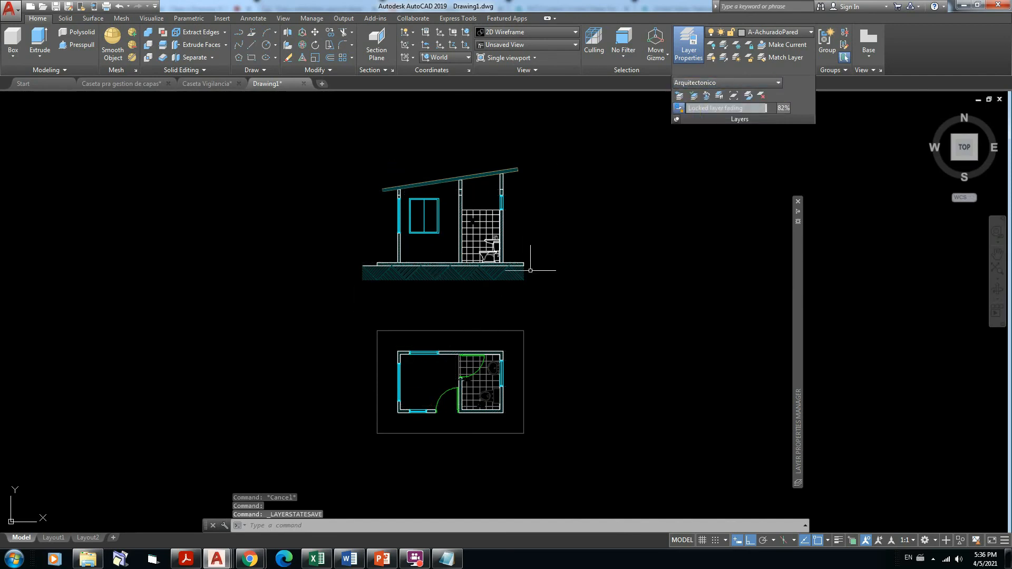
left_click(776, 86)
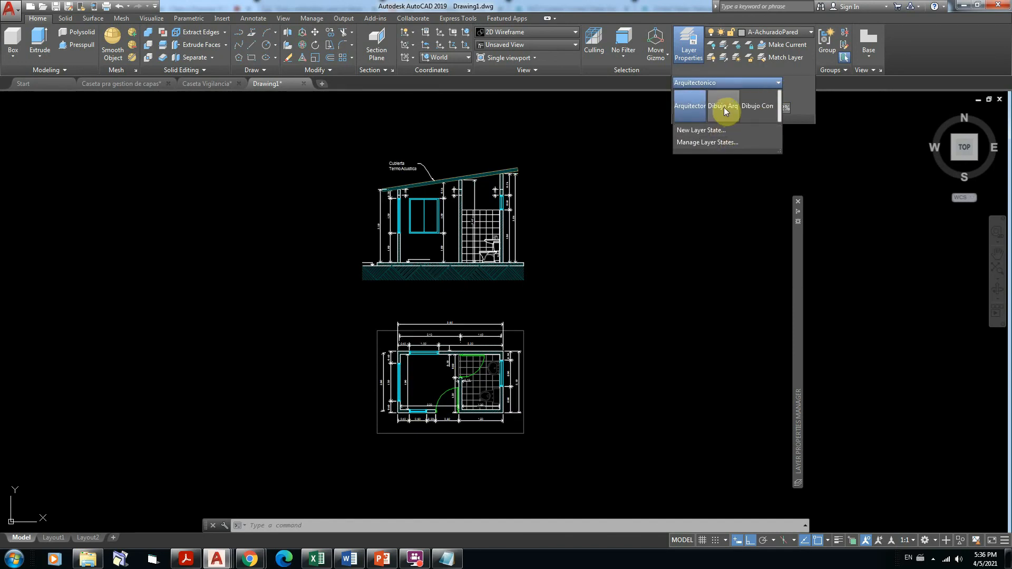
left_click(723, 107)
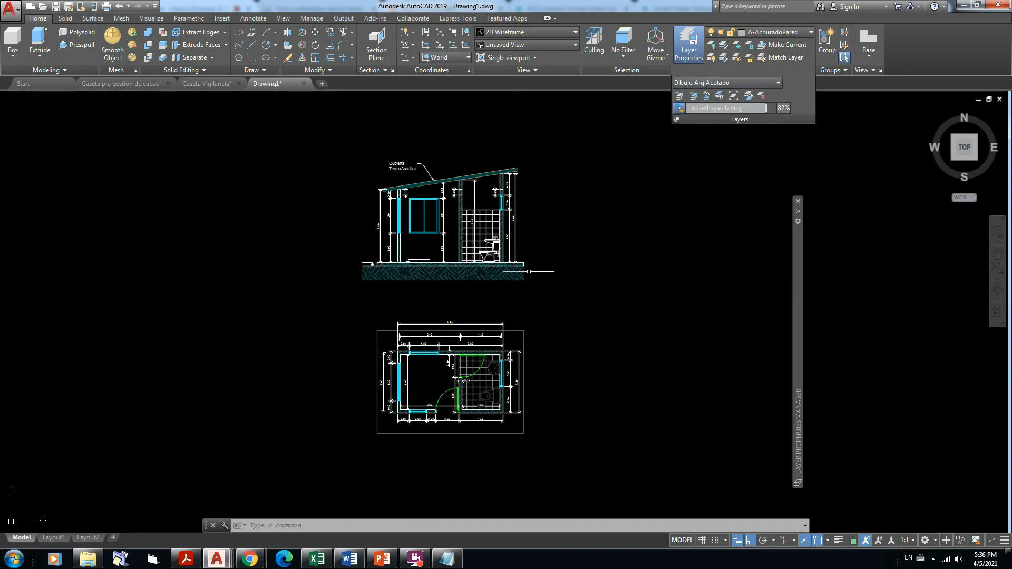
left_click(778, 83)
left_click(757, 105)
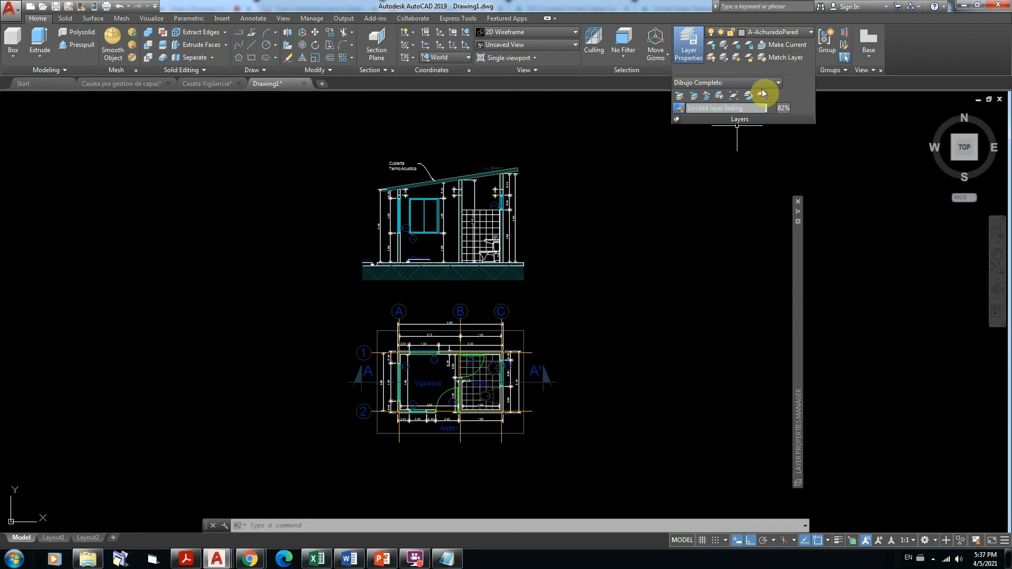
Switch the drawing to the layer state Dibujo Arq Acotado and back to Dibujo Completo.
left_click(777, 83)
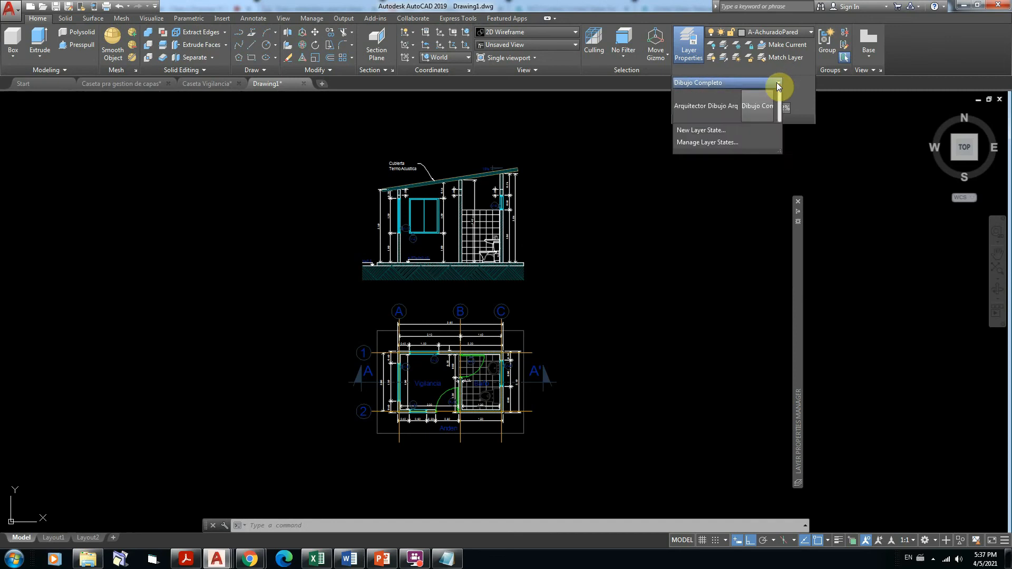
left_click(721, 106)
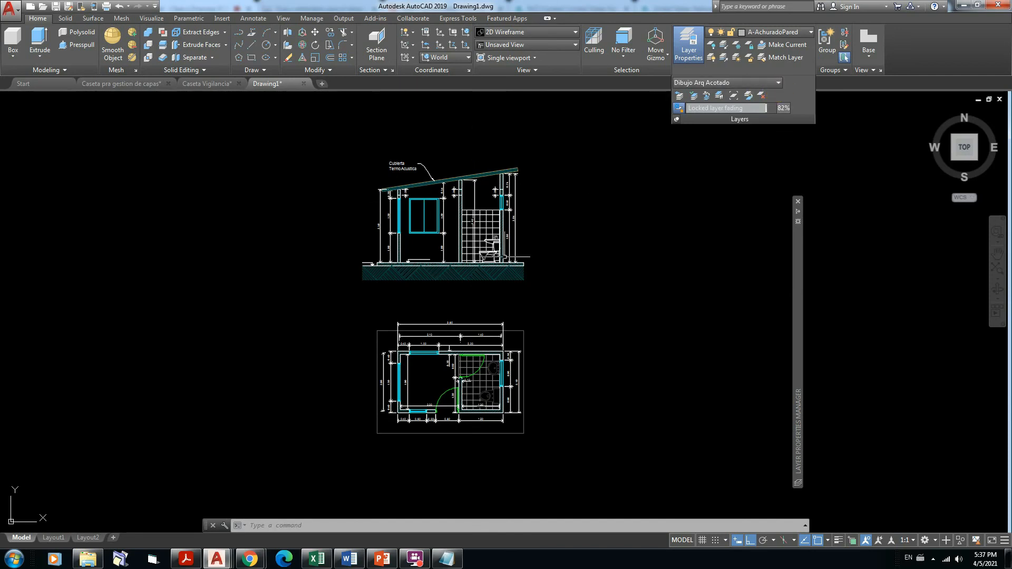
left_click(775, 84)
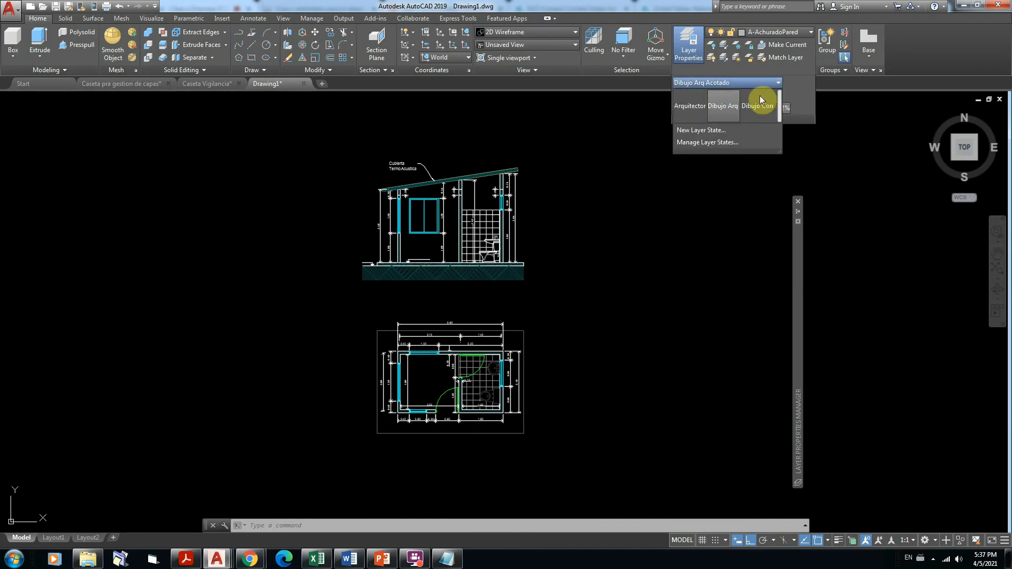
left_click(754, 108)
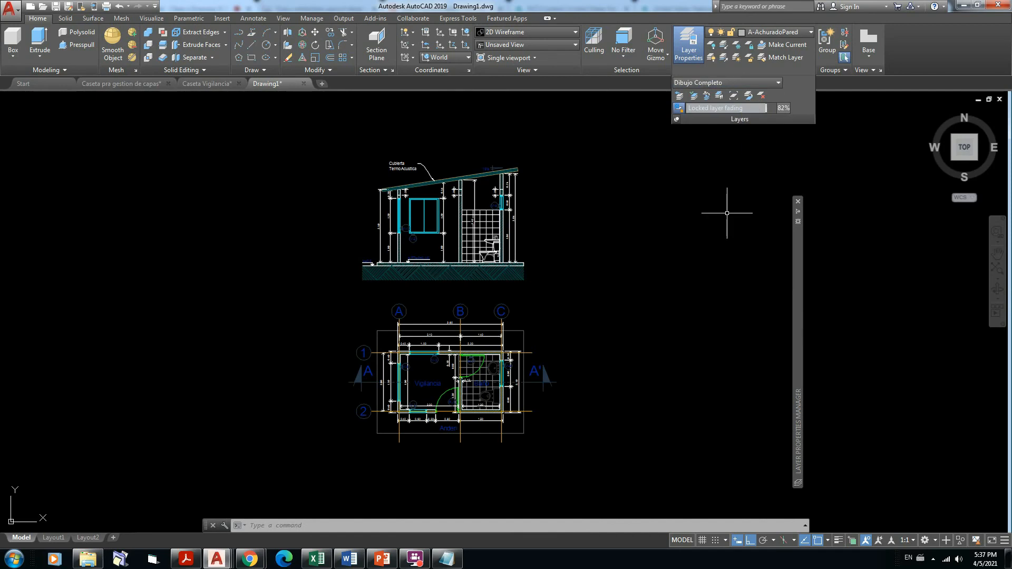
Restore the layer state Arquitectonico and look over the list of saved layer states.
left_click(777, 83)
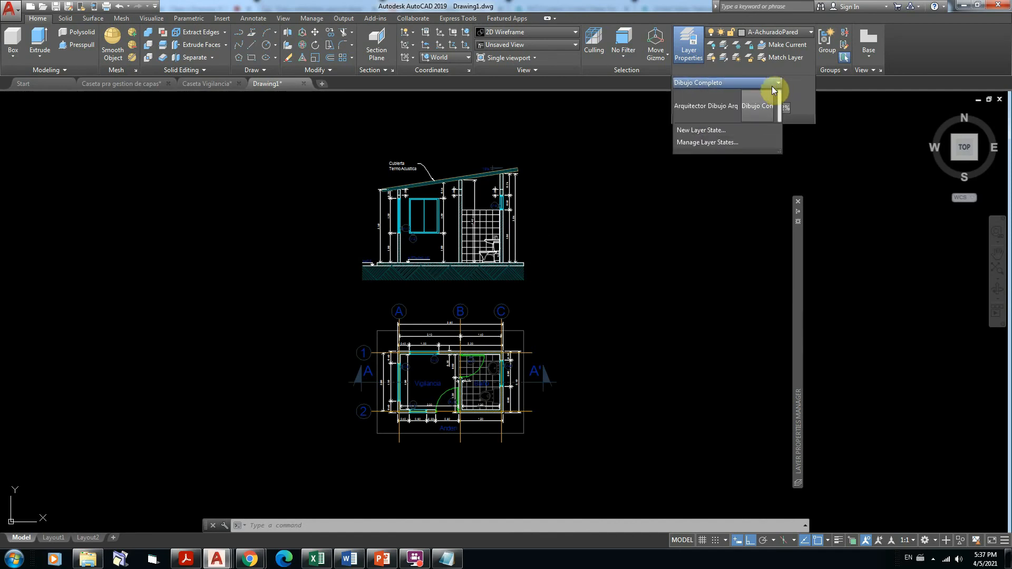
left_click(685, 109)
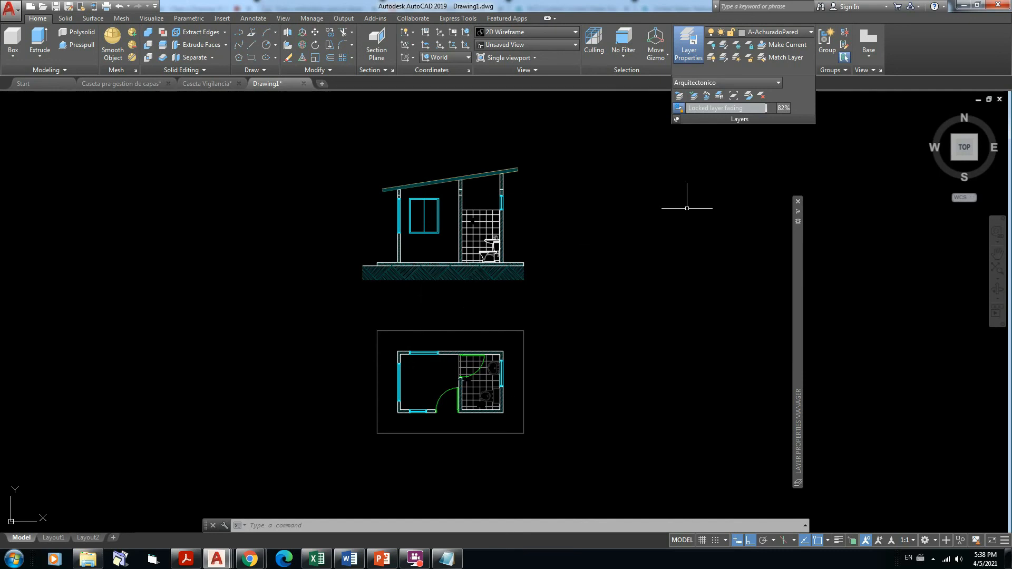
left_click(779, 83)
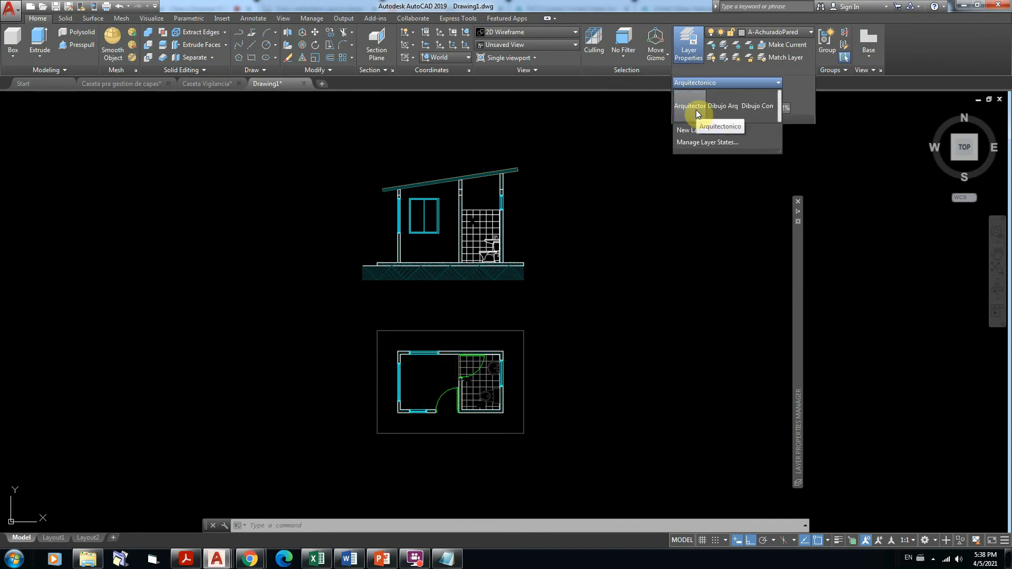
left_click(601, 172)
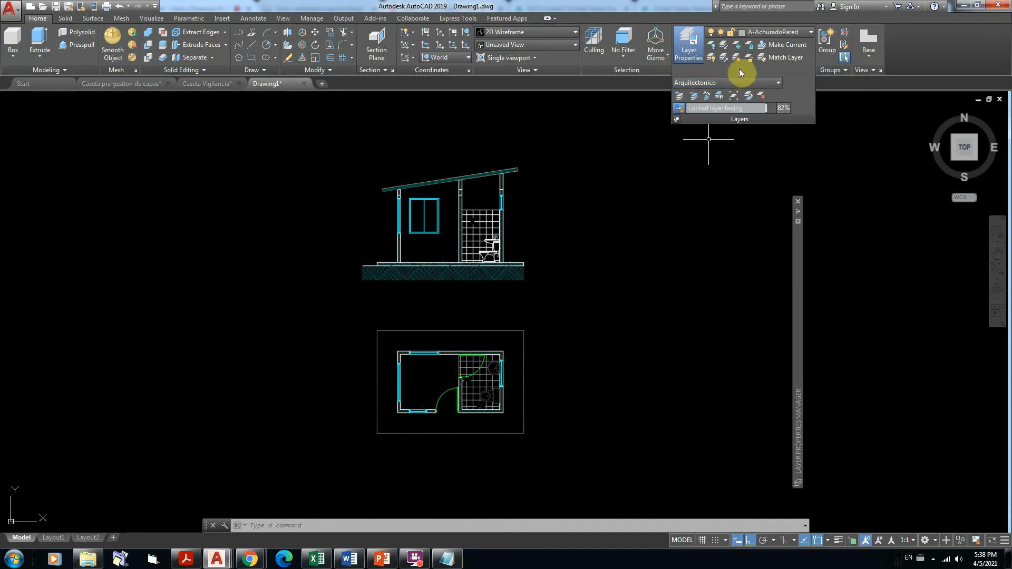
left_click(776, 82)
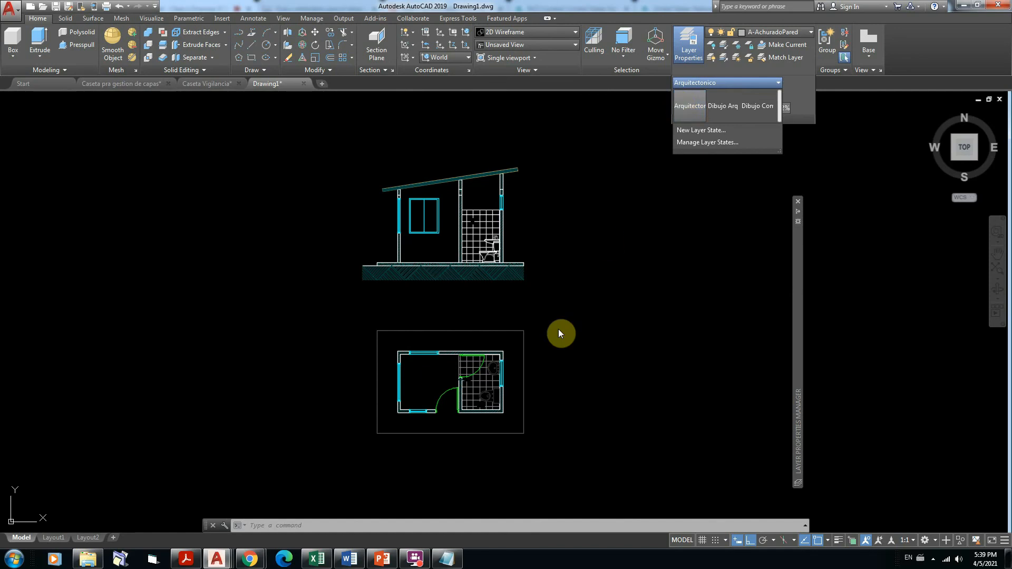
In Layout1, narrow the viewport from both sides so that it closely frames the section and floor plan.
left_click(50, 537)
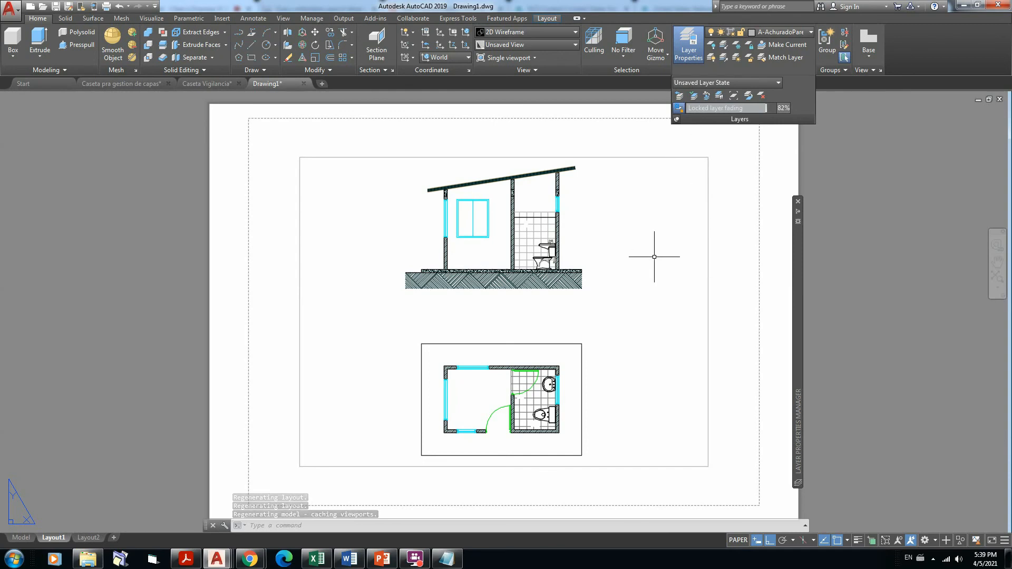
key("Escape")
left_click(722, 193)
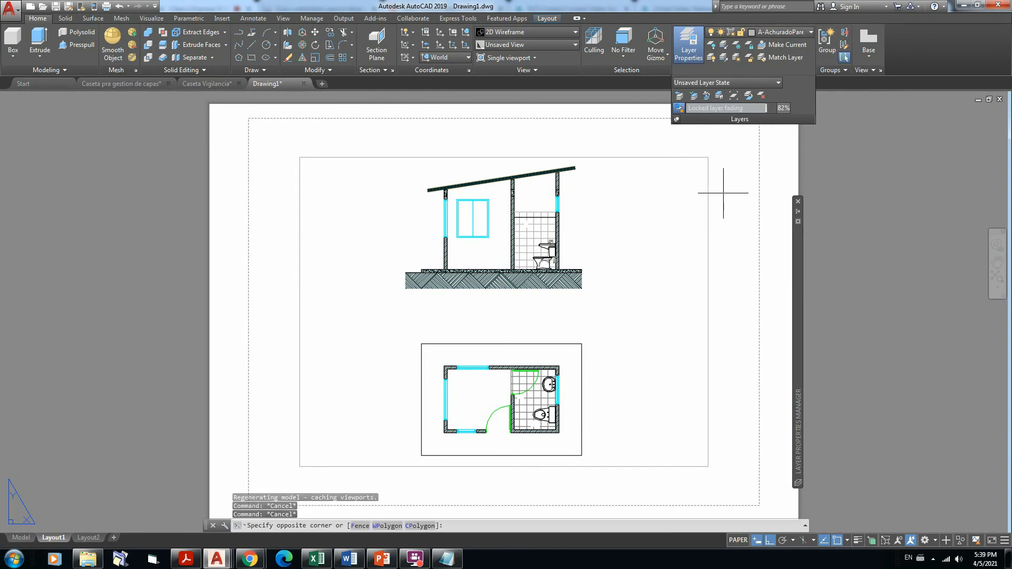
left_click(712, 181)
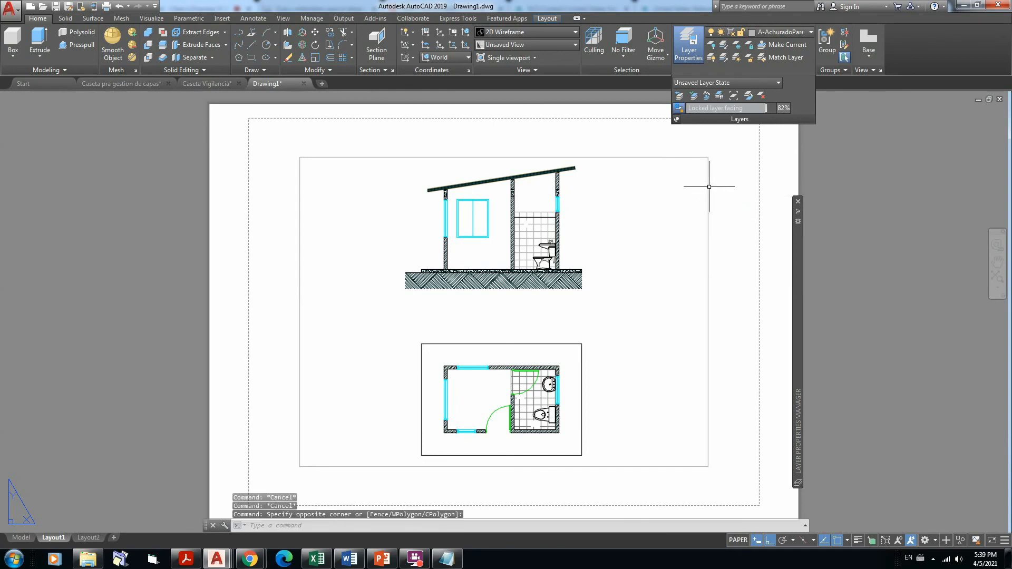
left_click(709, 154)
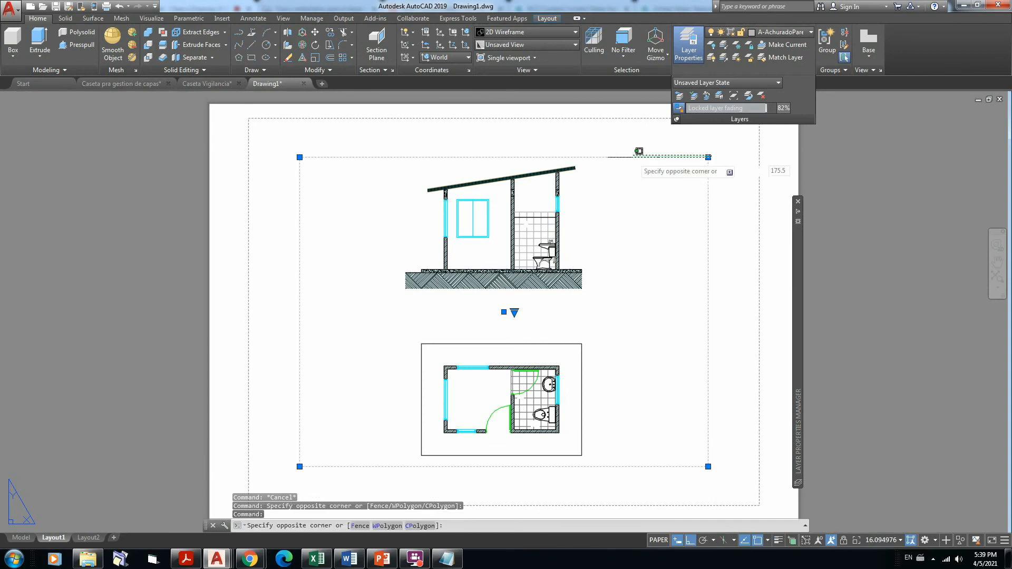
left_click(664, 156)
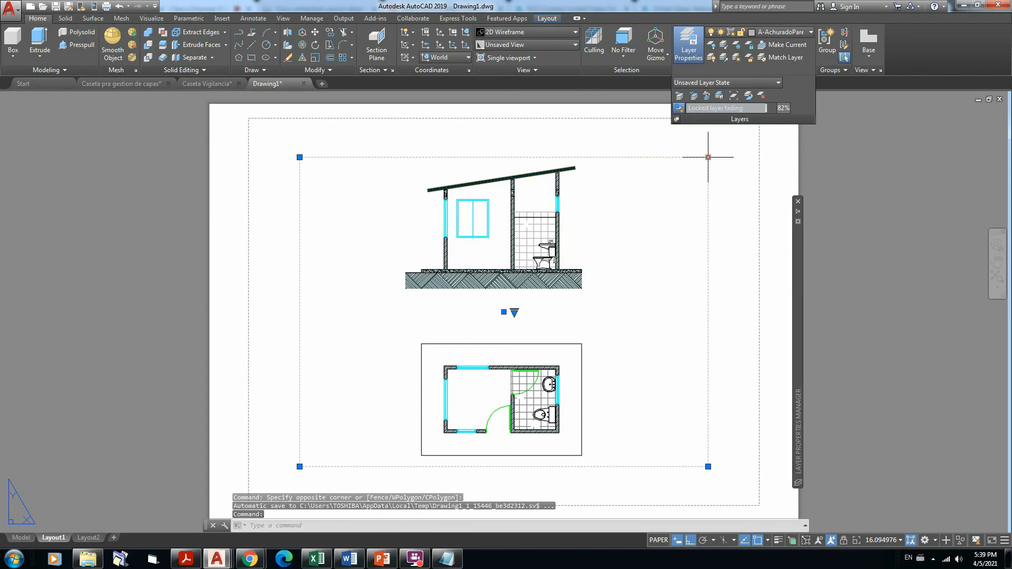
left_click(708, 158)
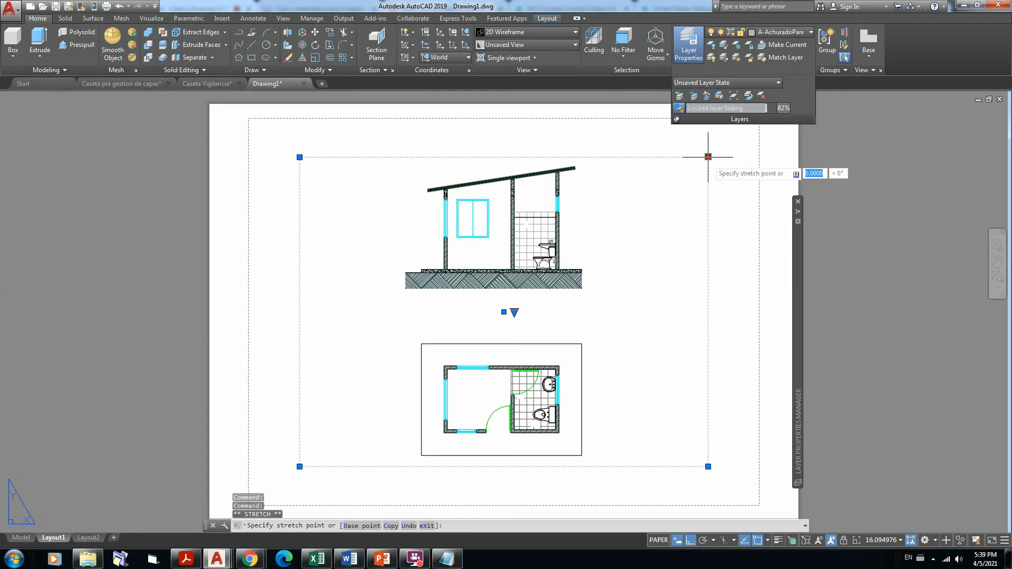
left_click(597, 157)
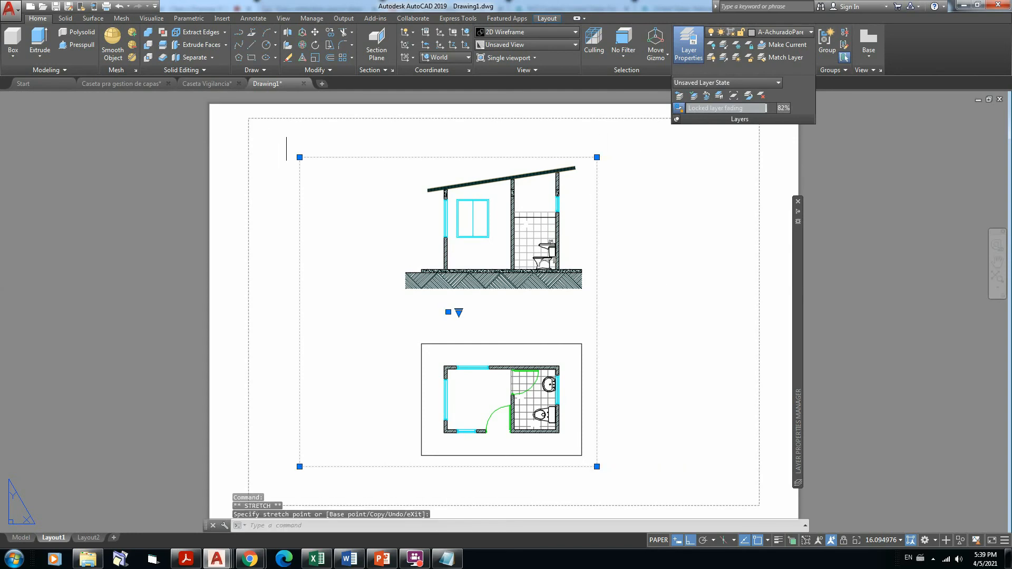
left_click(299, 157)
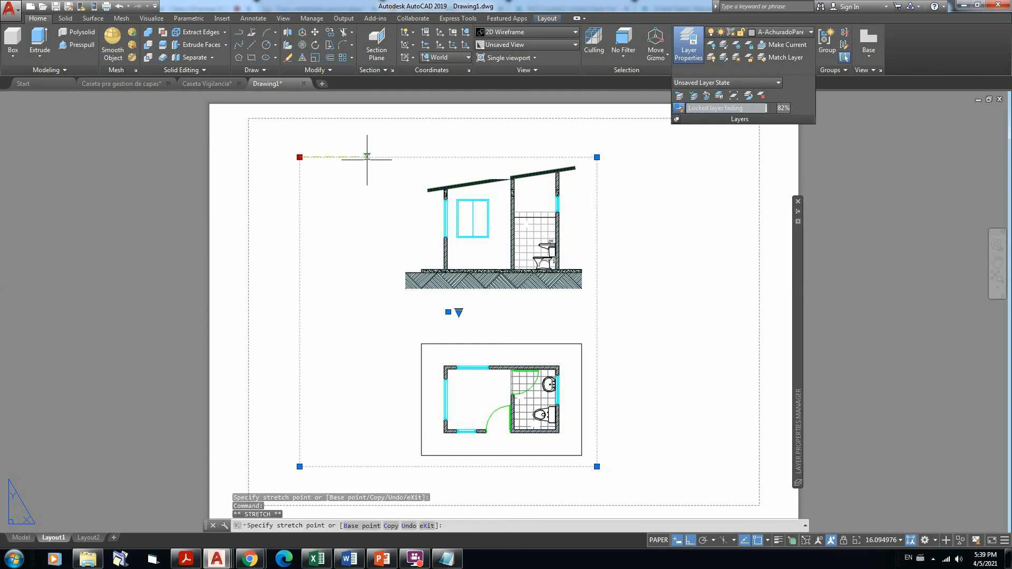
left_click(396, 157)
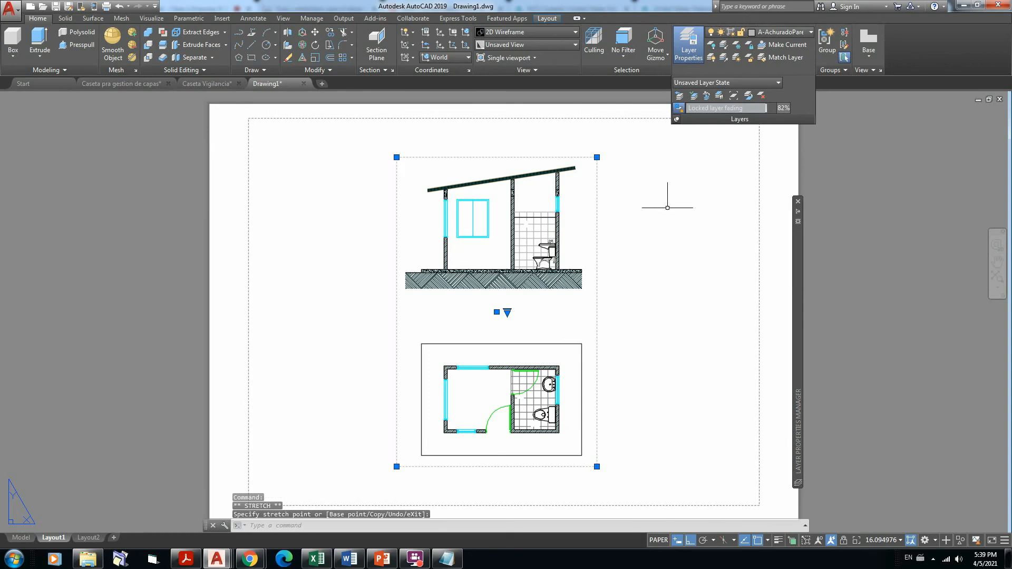
key("Escape")
key("Escape")
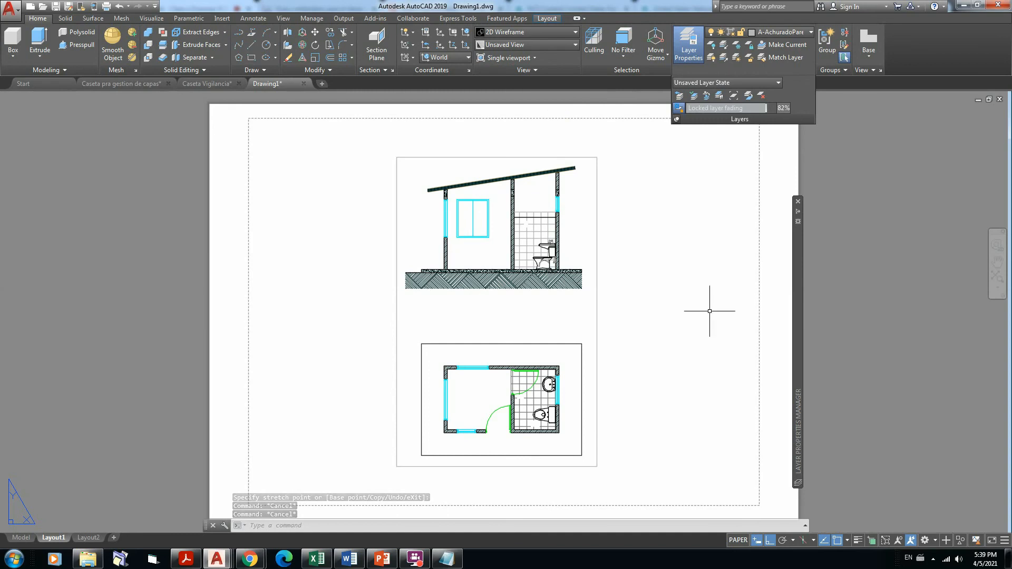
Move the narrowed viewport horizontally into the left half of the sheet.
type("m")
key("Return")
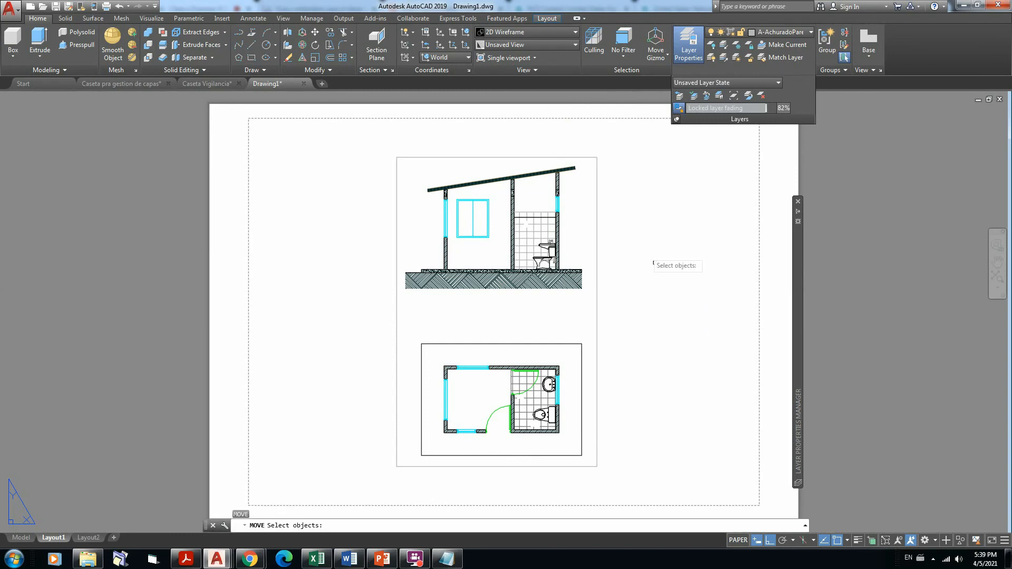
left_click(585, 156)
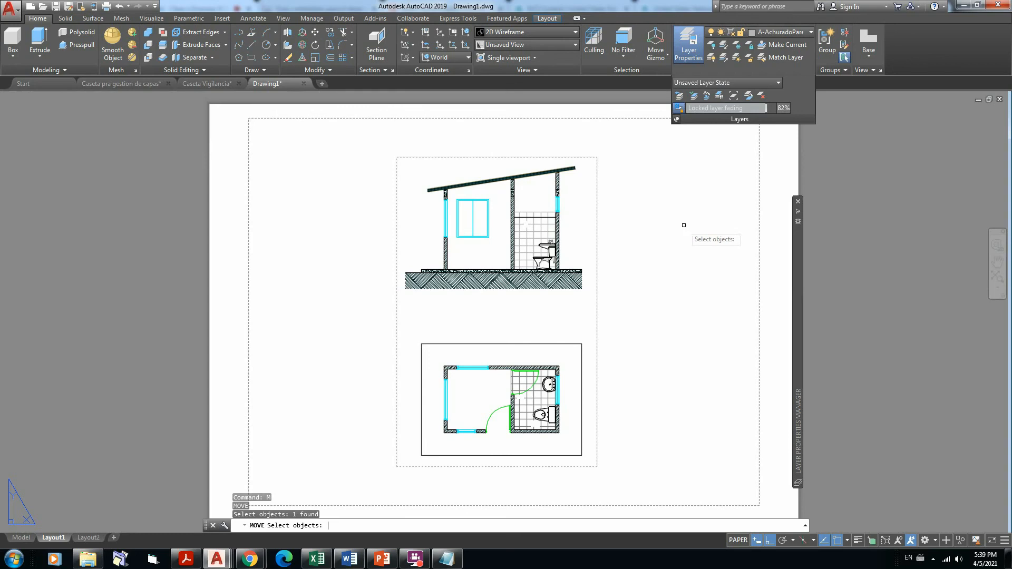
key("Return")
left_click(702, 212)
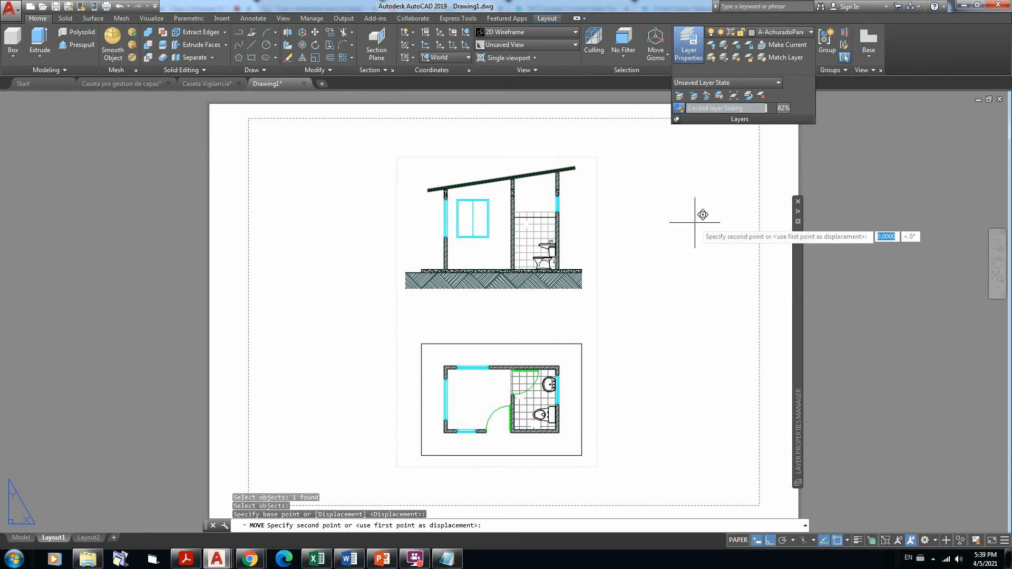
left_click(576, 205)
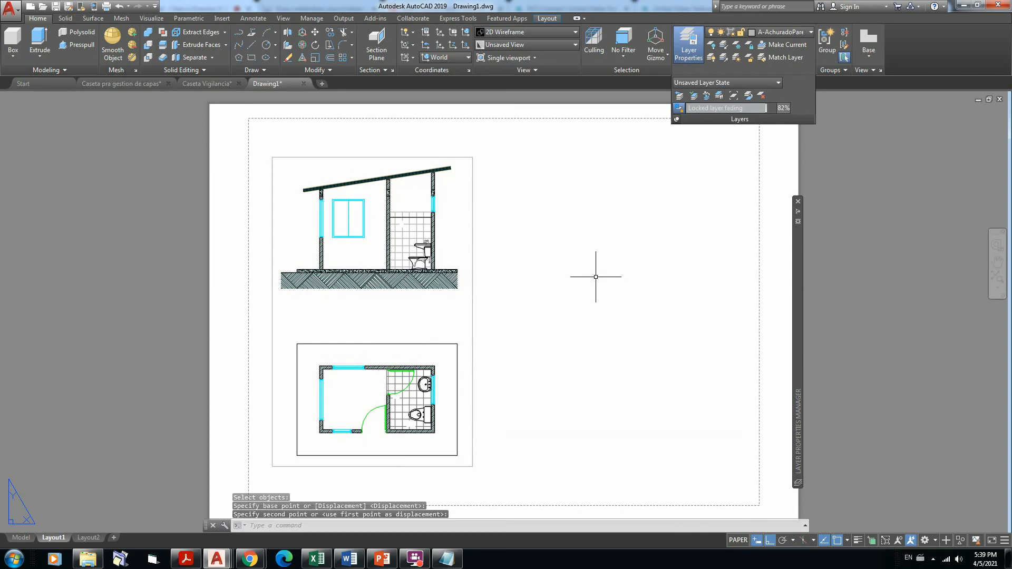
Copy the viewport horizontally into the free right half of the sheet, beside the original.
type("CO")
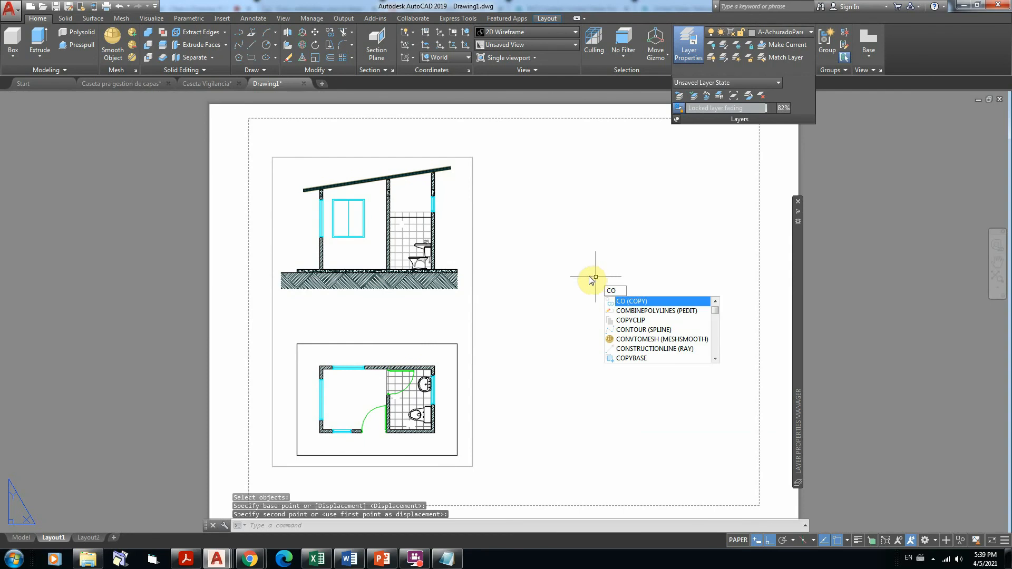
key("Return")
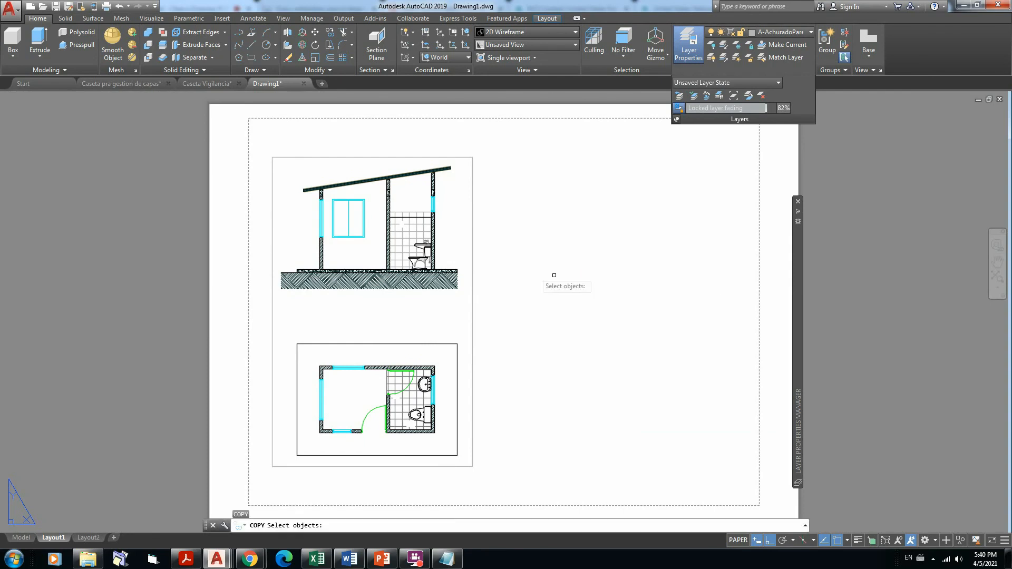
left_click(471, 205)
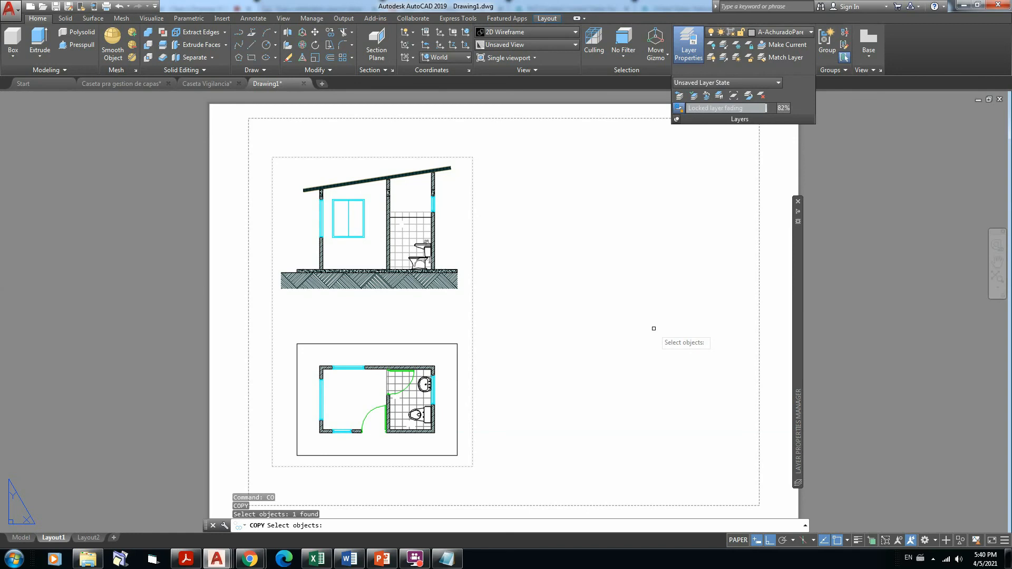
key("Return")
left_click(592, 347)
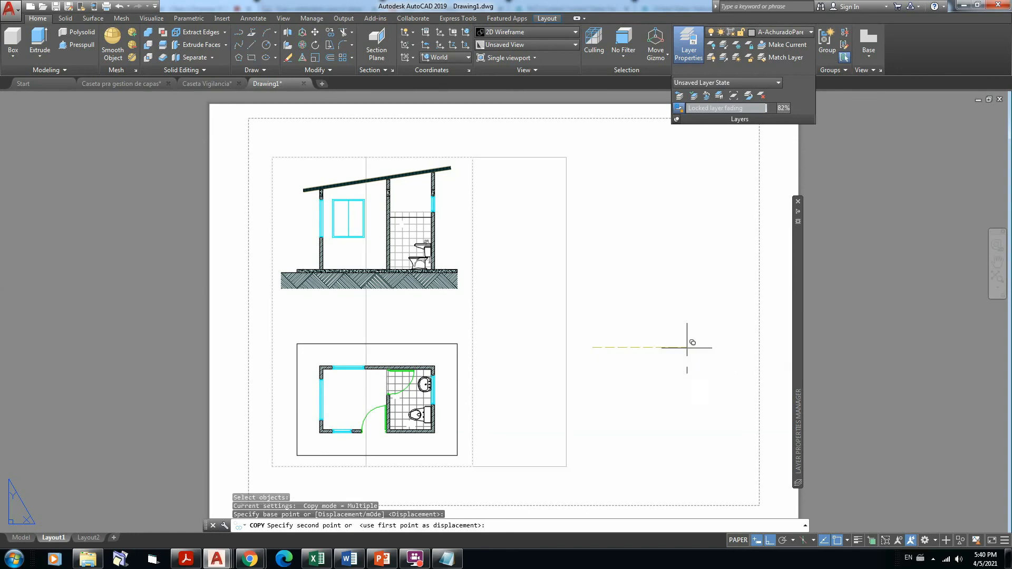
left_click(814, 348)
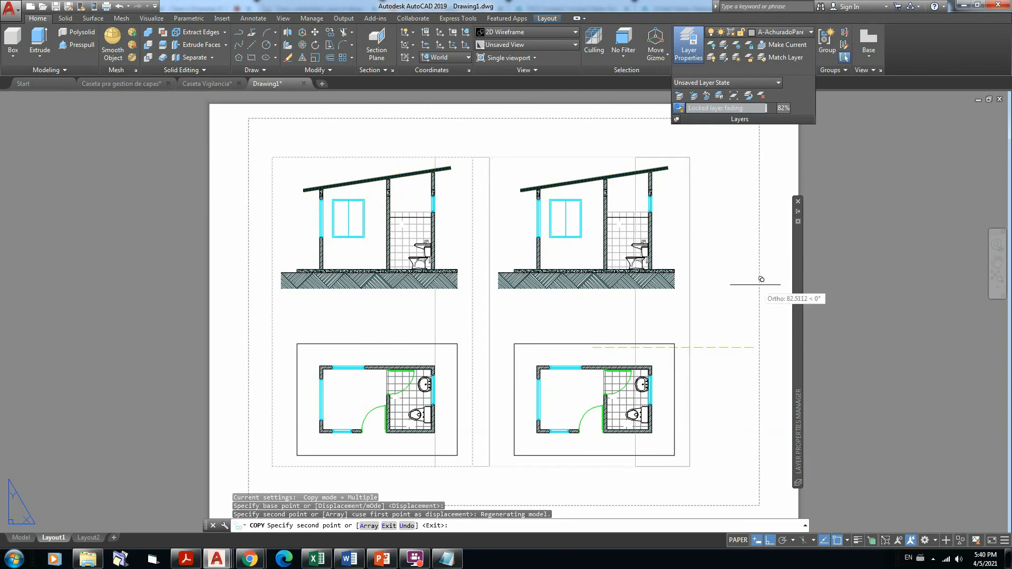
key("Escape")
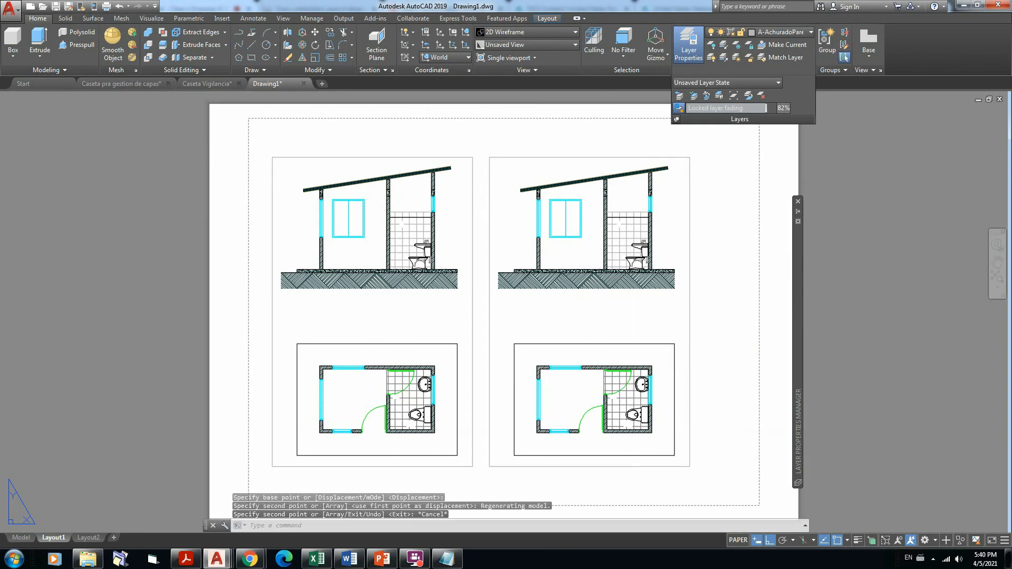
Try to restore the layer state Dibujo Arq Acotado inside the copied viewport, and return to paper space.
double_click(669, 254)
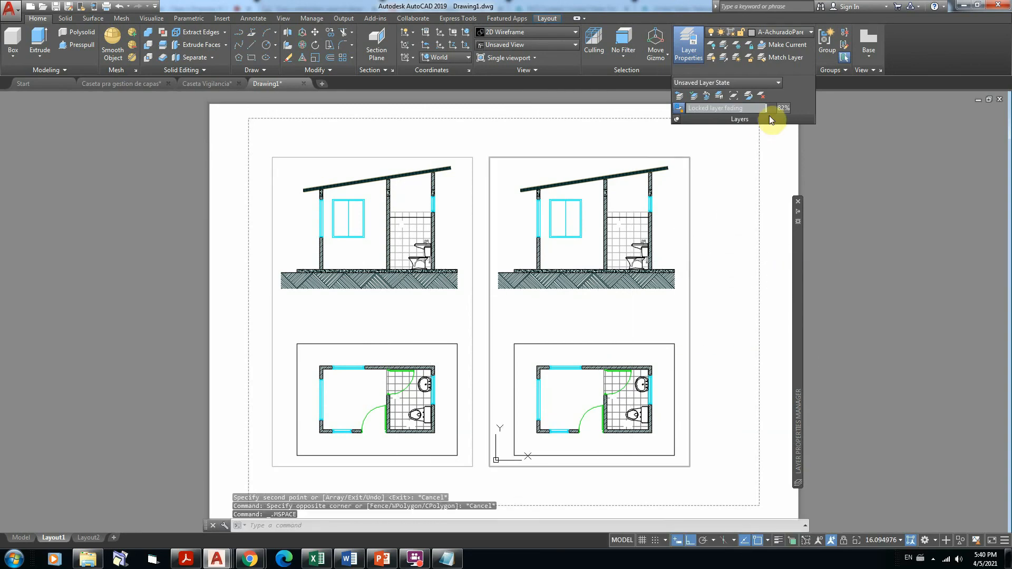
left_click(778, 86)
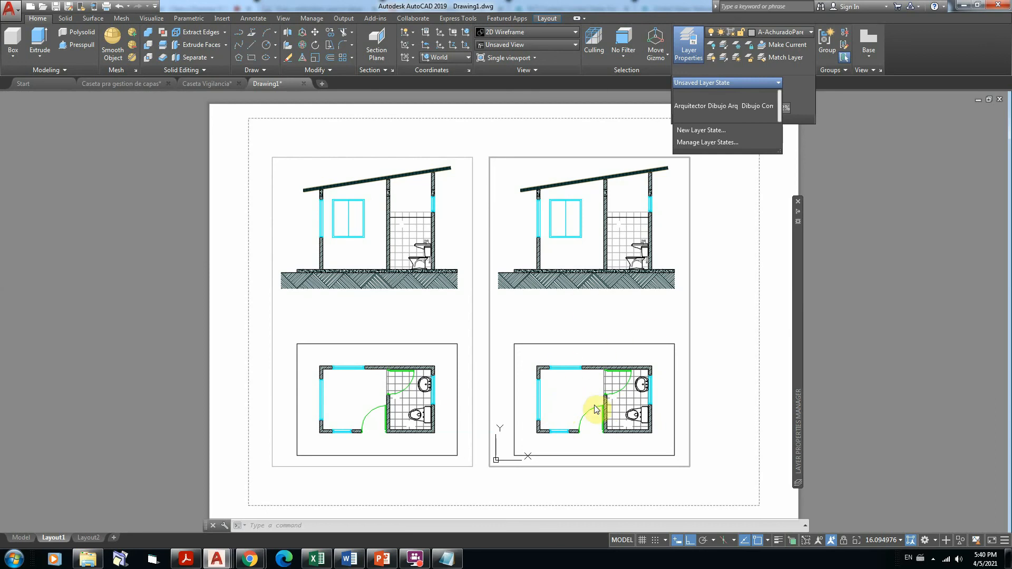
left_click(722, 105)
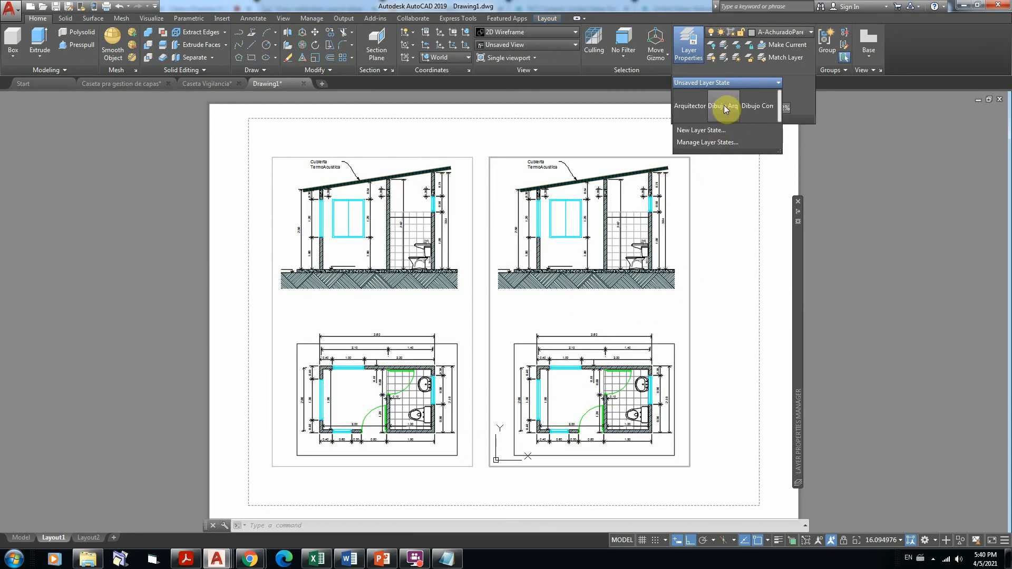
left_click(768, 198)
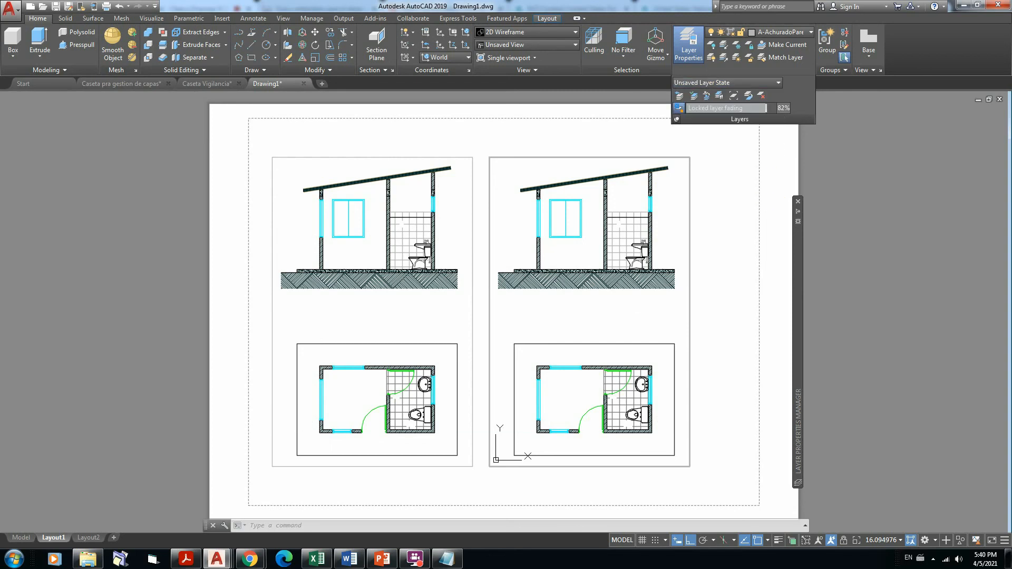
key("Escape")
key("Escape")
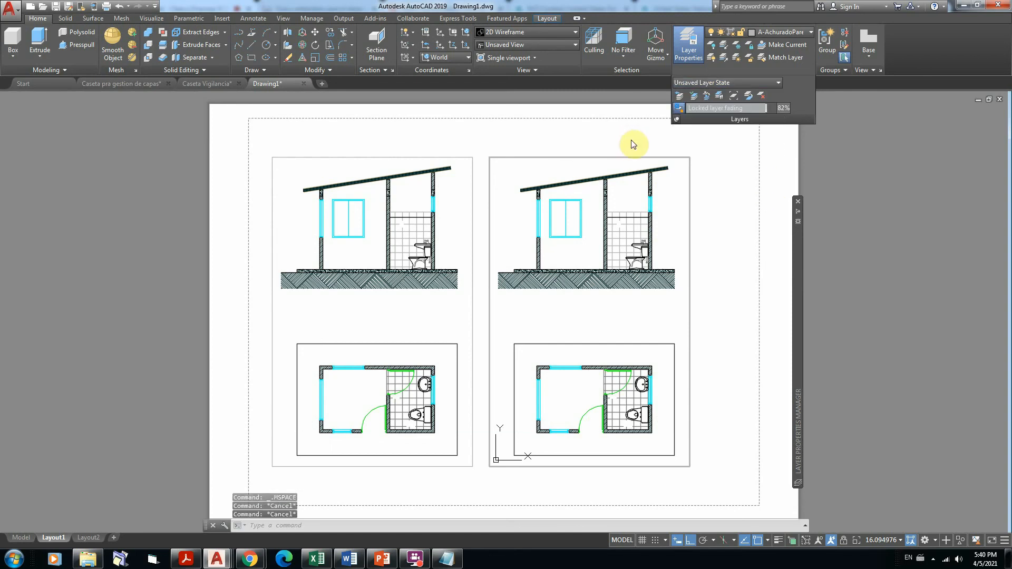
double_click(704, 176)
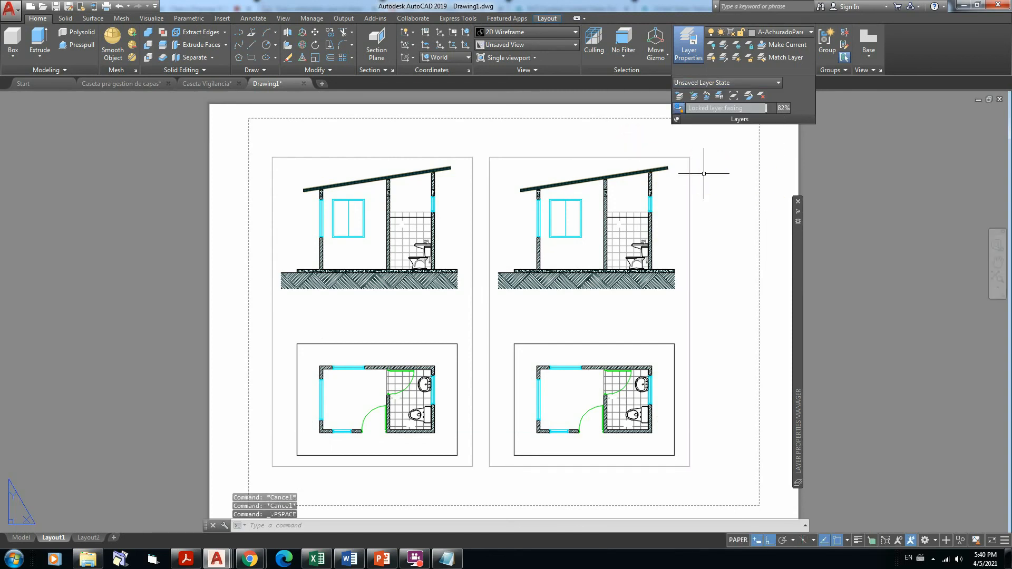
With the copied viewport selected in paper space, try out the layer state Dibujo Arq Acotado and cancel.
left_click(529, 157)
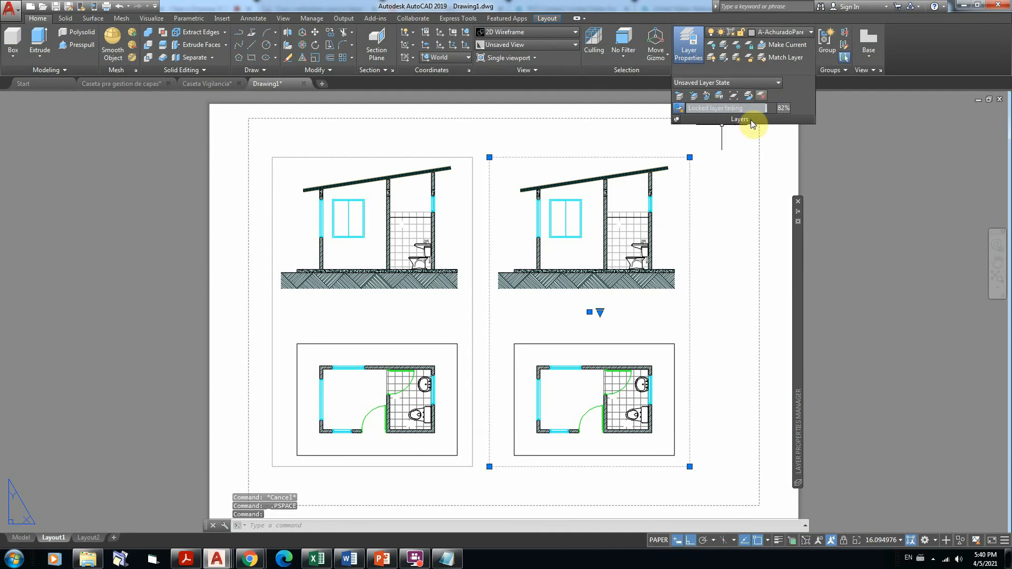
left_click(776, 84)
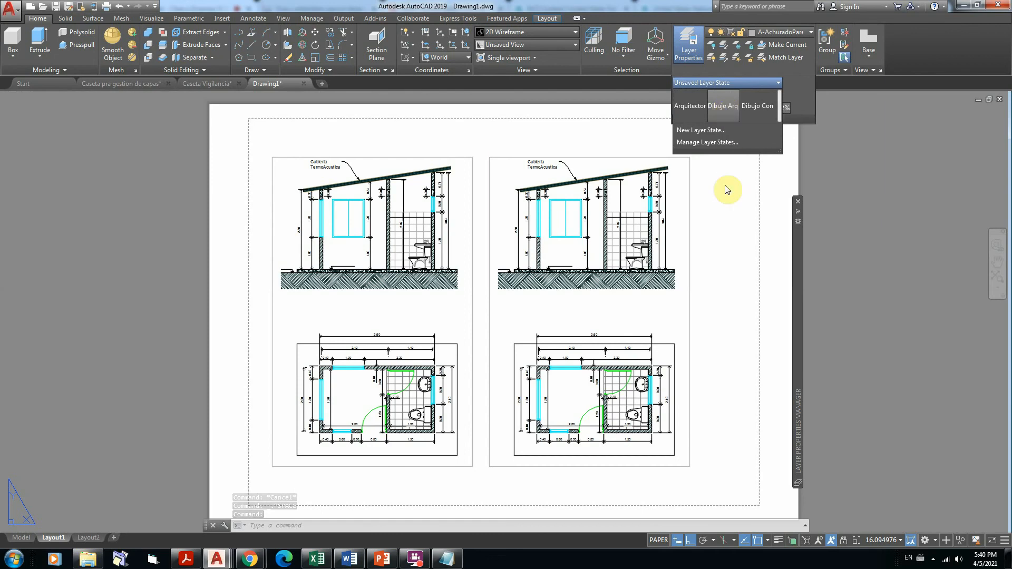
key("Escape")
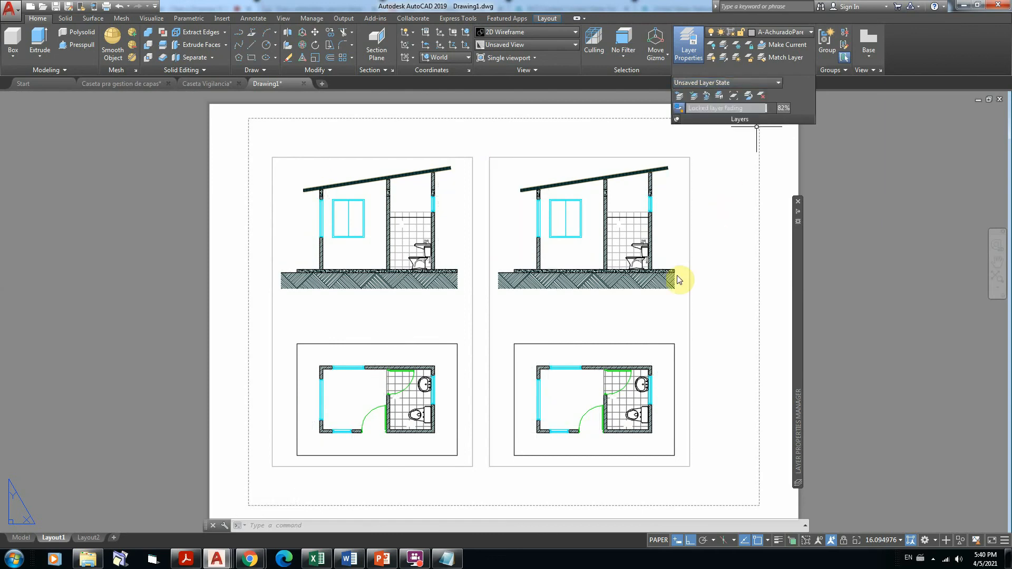
key("Escape")
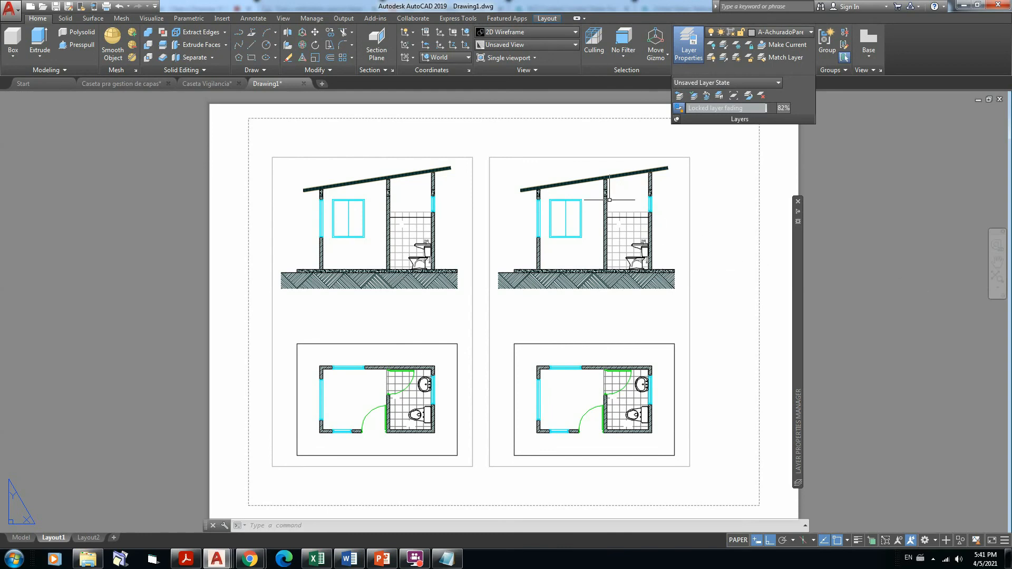
Return to model space and preview the saved layer states on the drawing without restoring one.
left_click(21, 538)
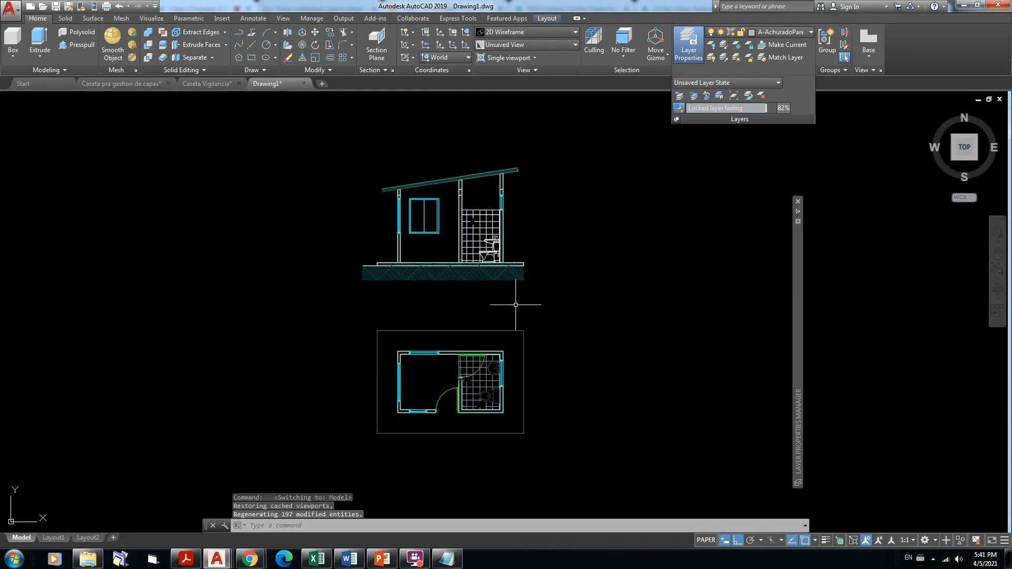
left_click(776, 83)
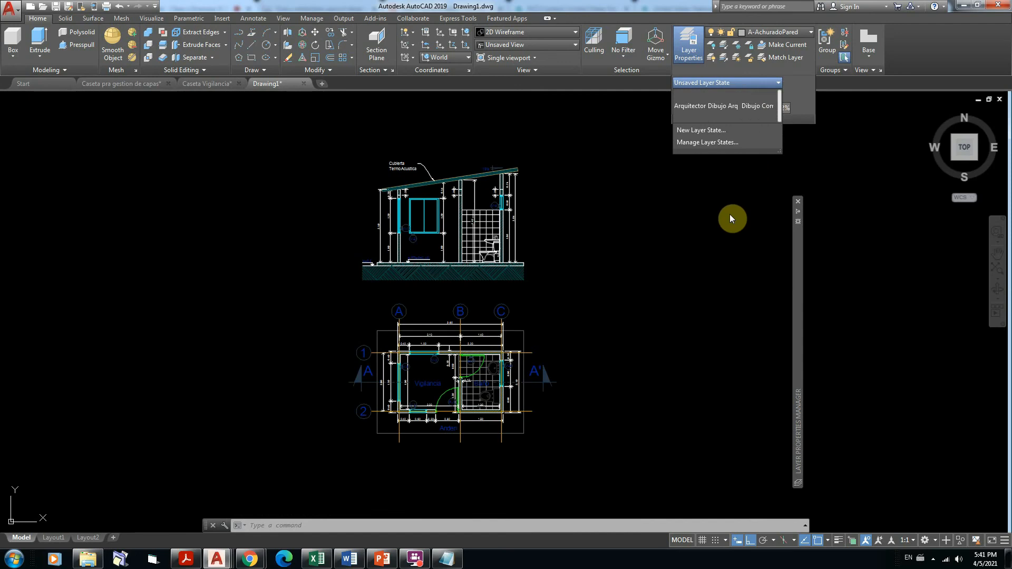
left_click(670, 206)
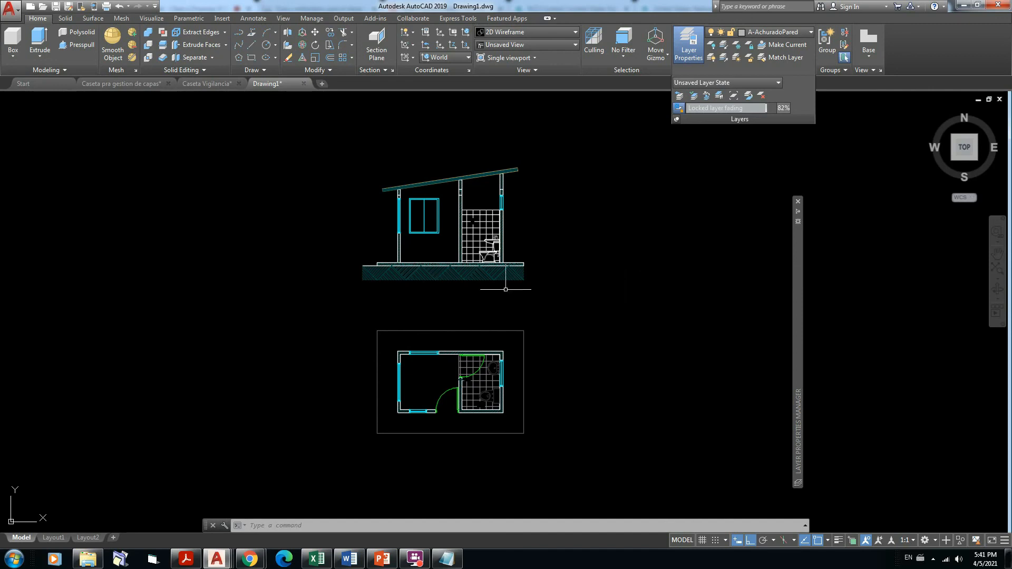
Expand the Layer Properties Manager and shift it slightly to the right over the drawing area.
mouse_move(798, 270)
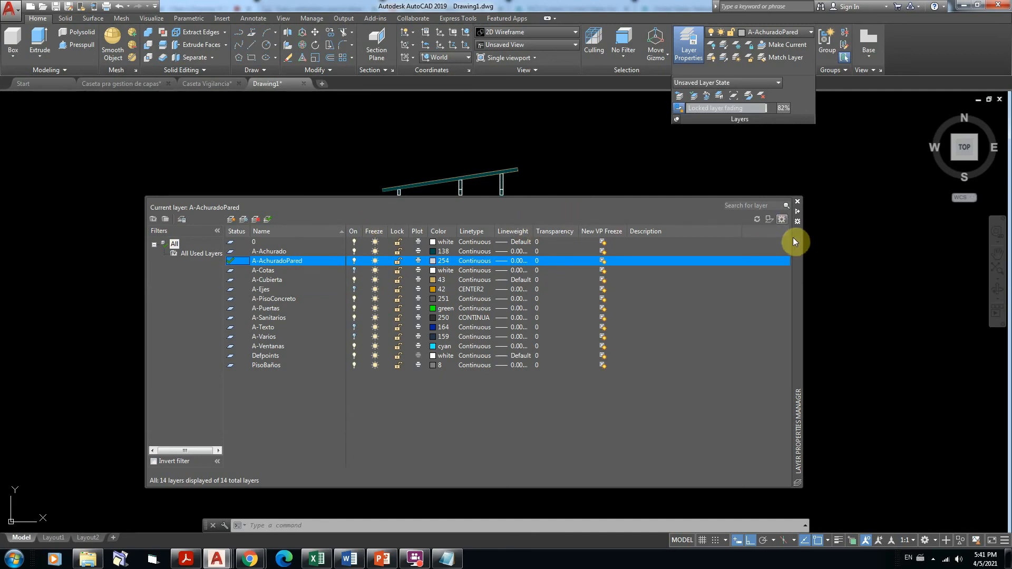
left_click_drag(796, 243, 842, 248)
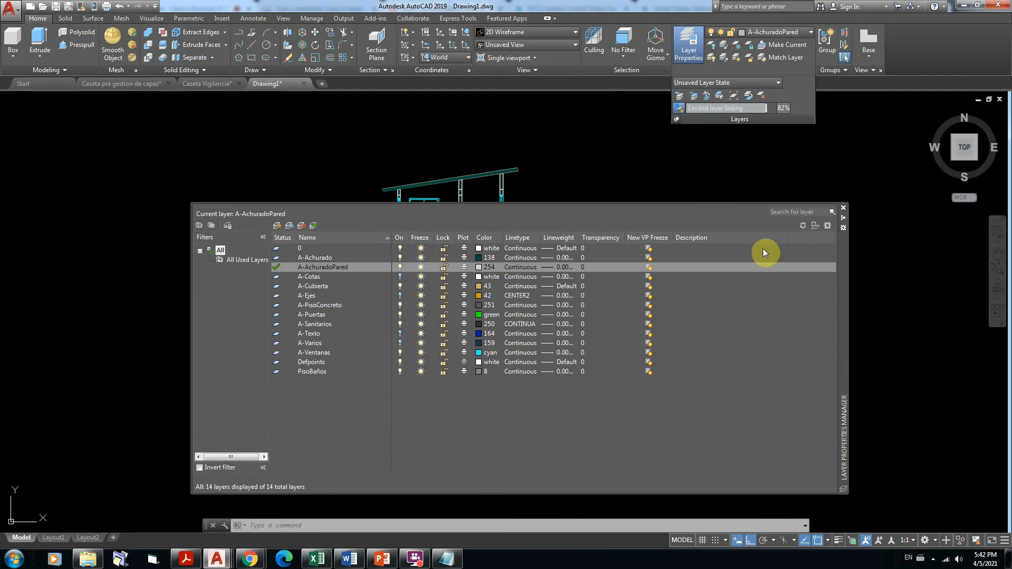
Shift the Layer Properties Manager off the drawing and restore the layer state Dibujo Completo.
left_click_drag(840, 261, 807, 234)
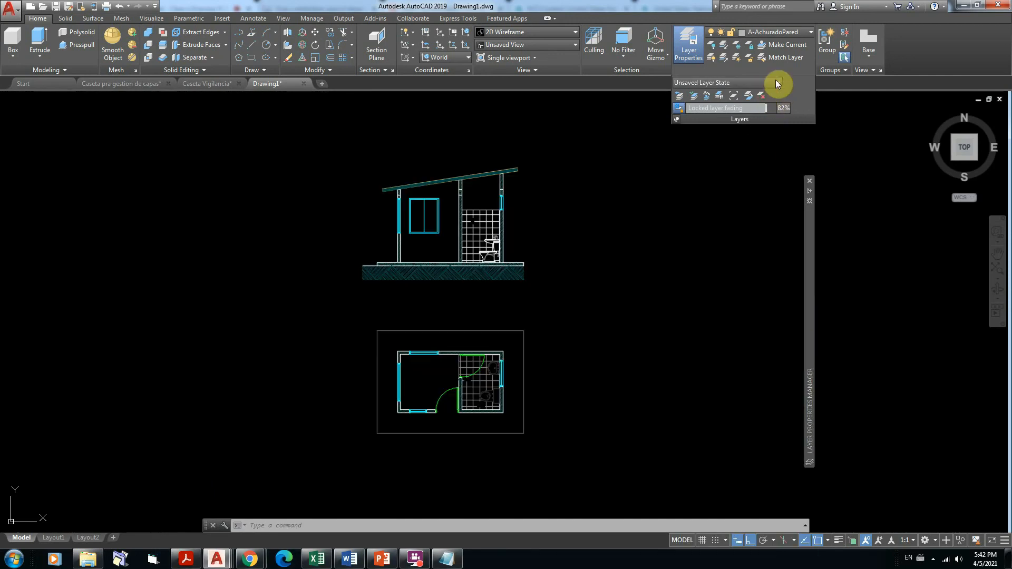
left_click(775, 82)
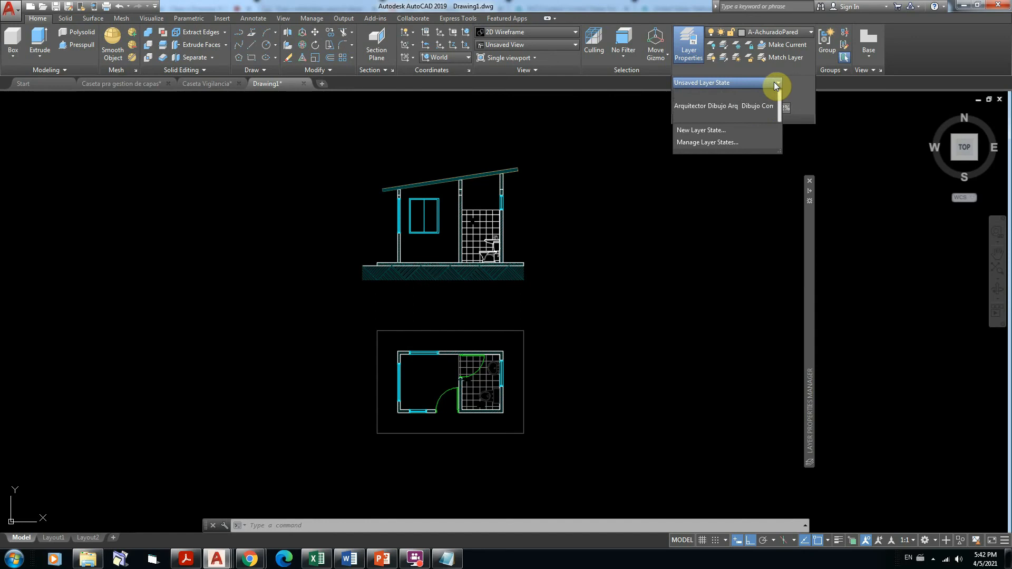
left_click(754, 108)
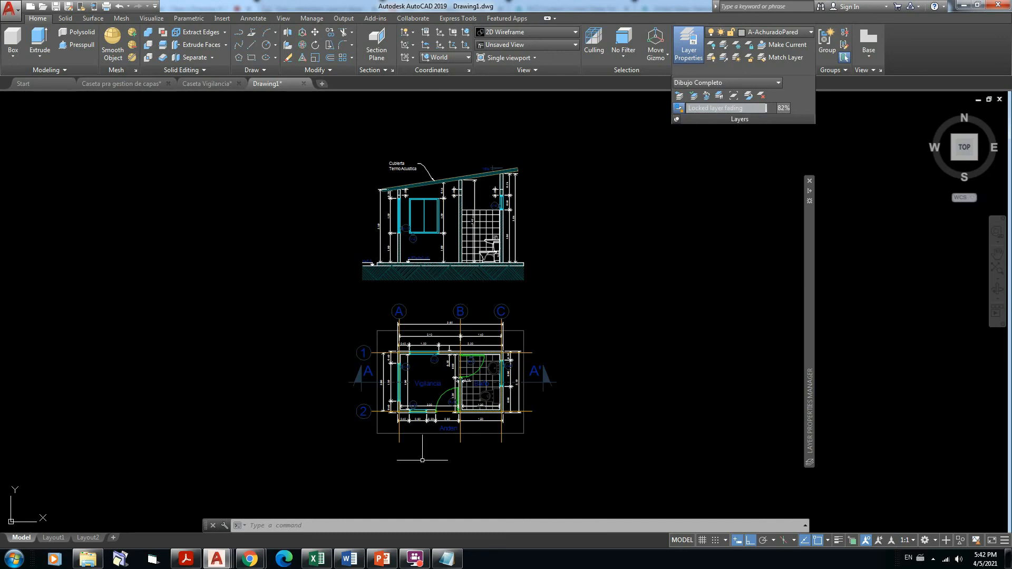
Reposition the expanded Layer Properties Manager and create a new group filter named Mis capas.
mouse_move(808, 251)
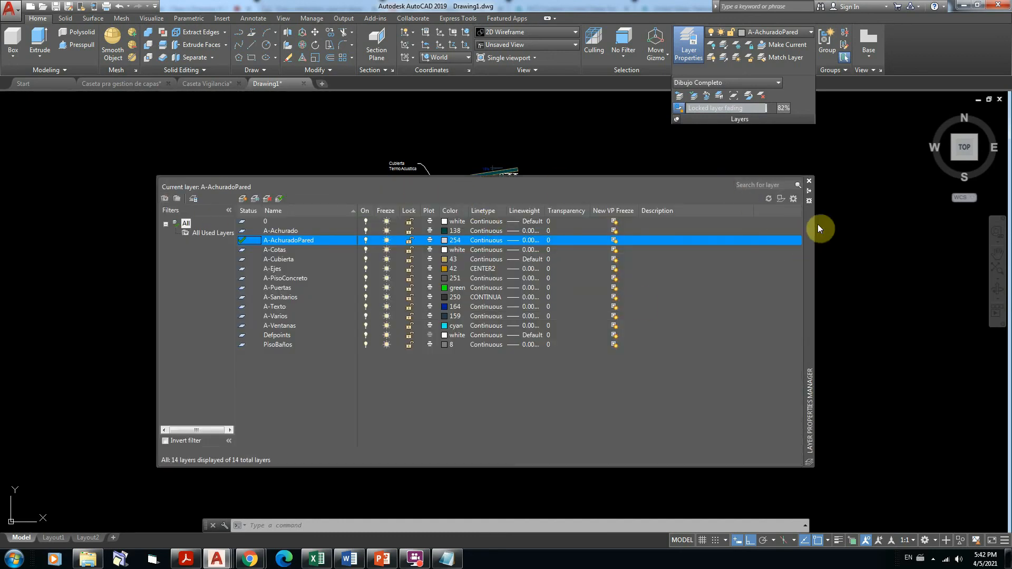
left_click_drag(807, 229, 854, 249)
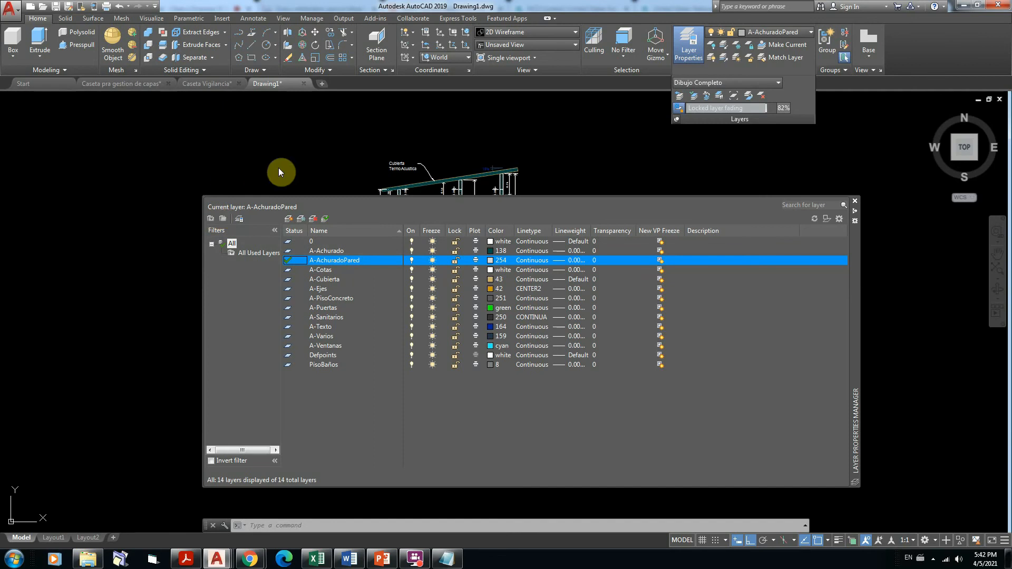
left_click(224, 220)
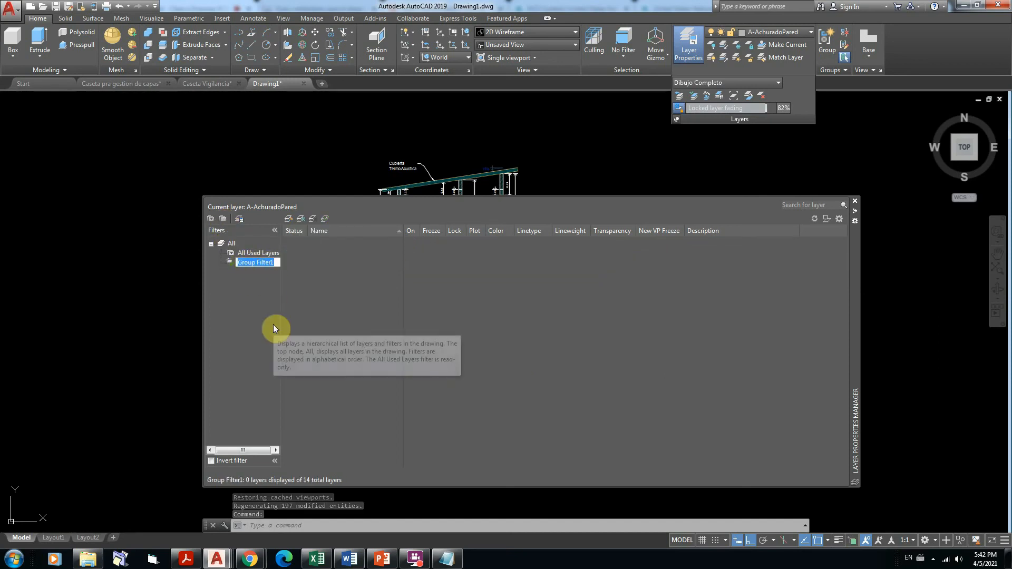
type("M")
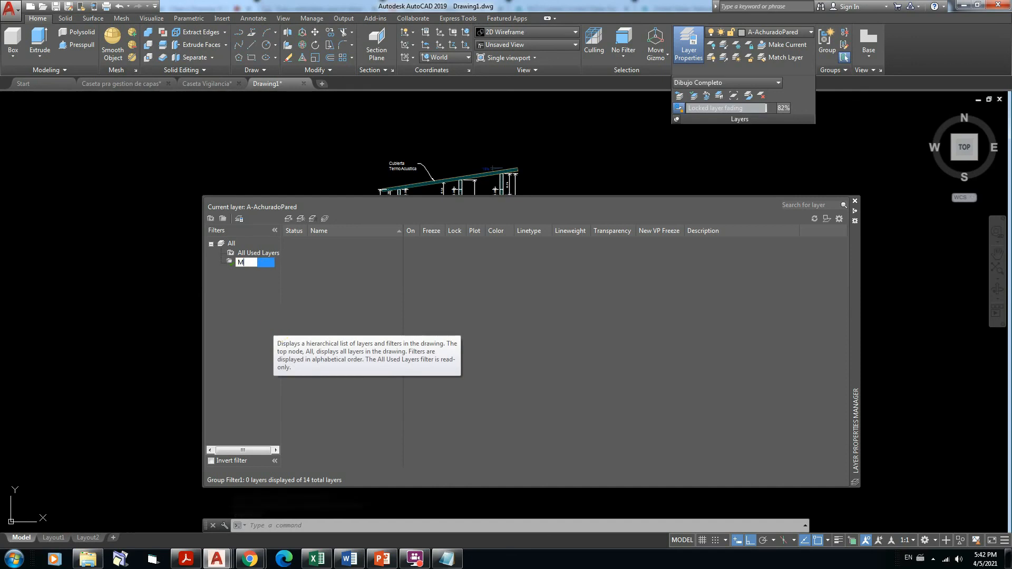
type("is capas")
key("Return")
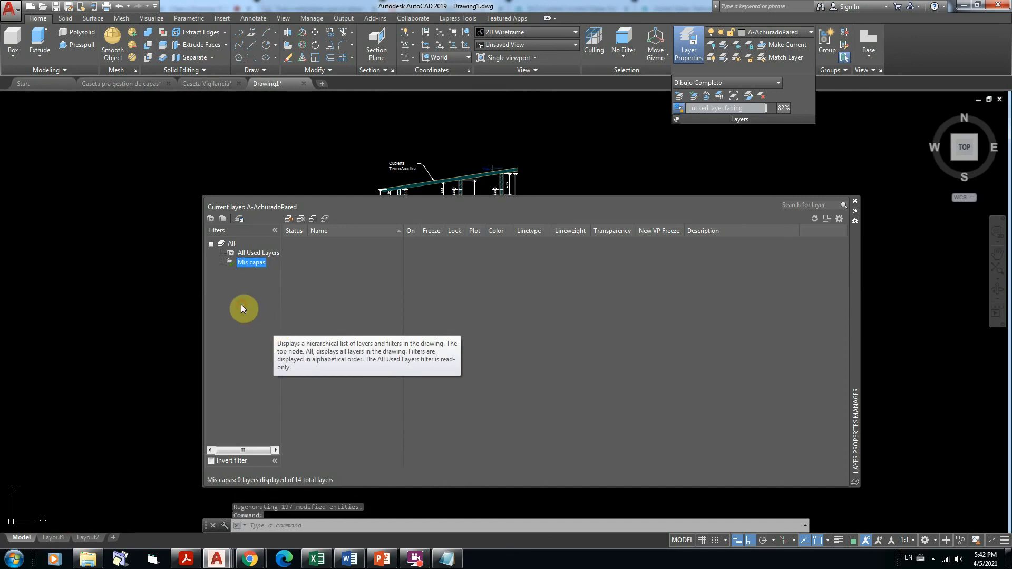
From All Used Layers, add layers 0, A-Cotas, A-Achurado, A-Puertas and A-Ventanas to the Mis capas group filter.
left_click(257, 253)
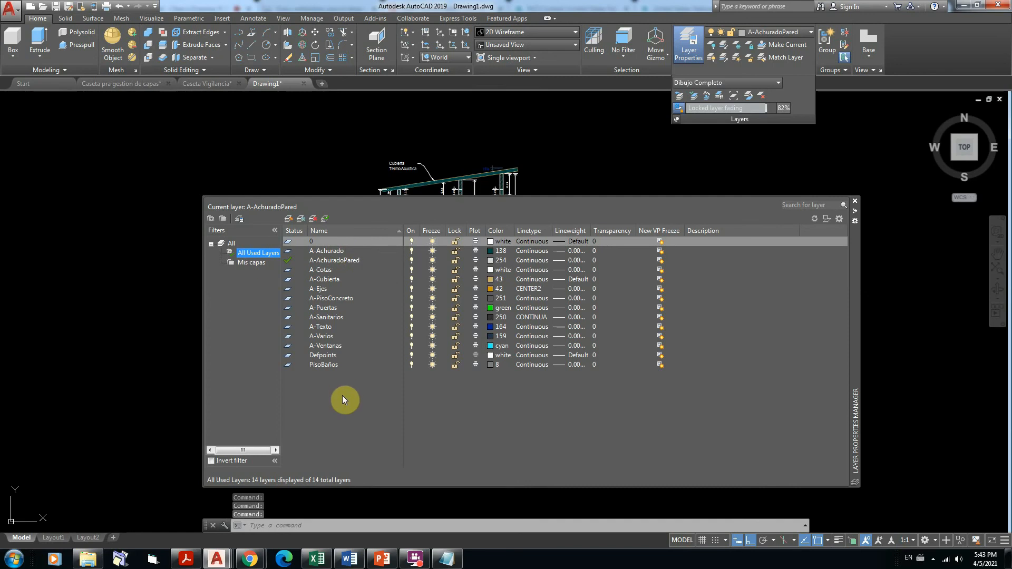
left_click(312, 241)
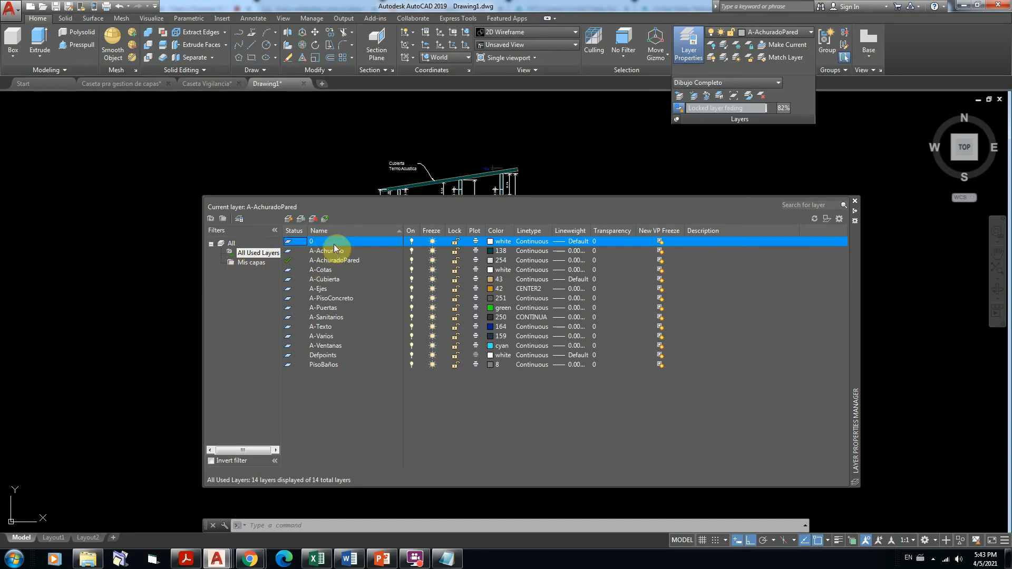
left_click(324, 270)
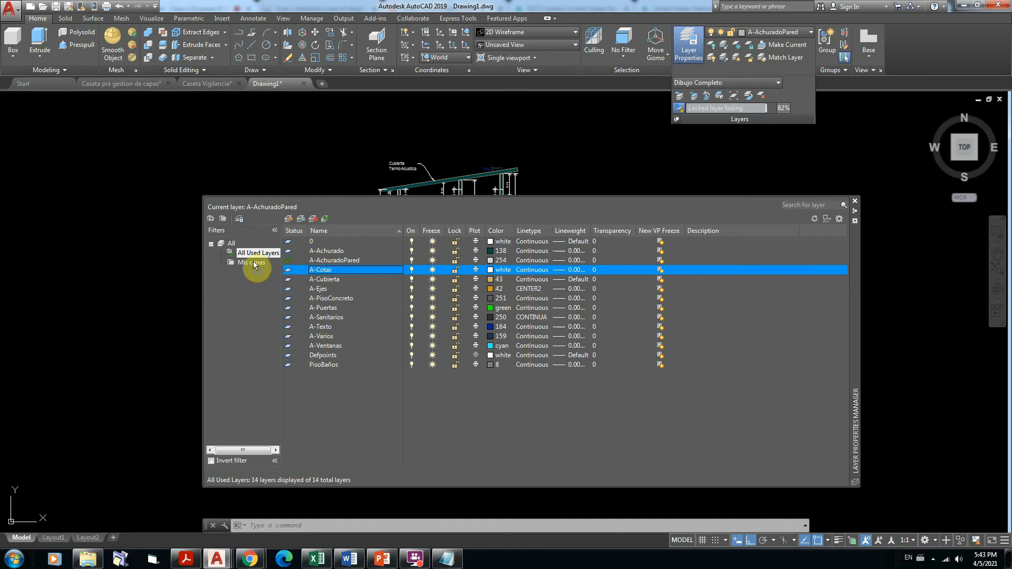
left_click_drag(253, 262, 253, 262)
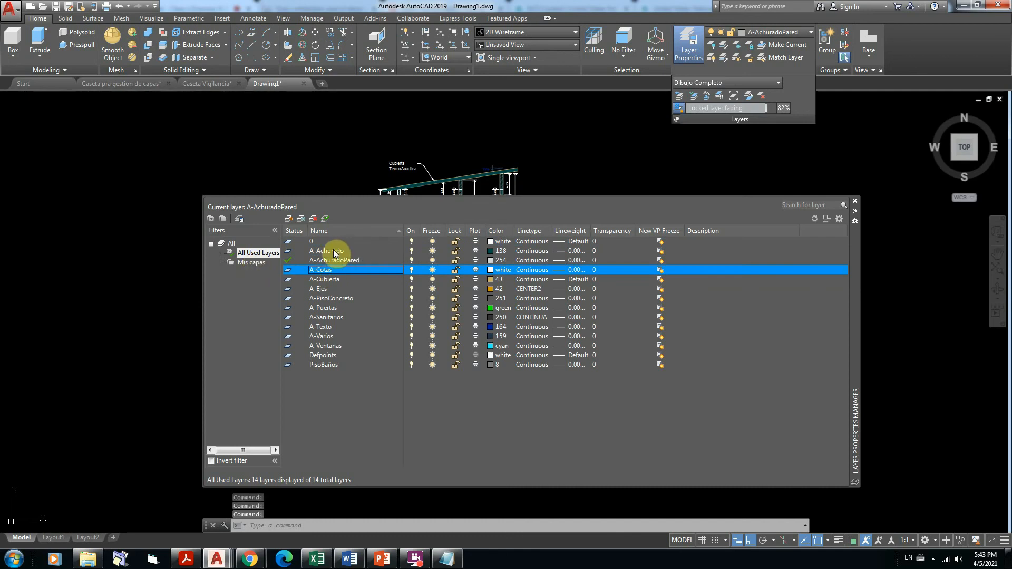
left_click_drag(333, 254, 255, 267)
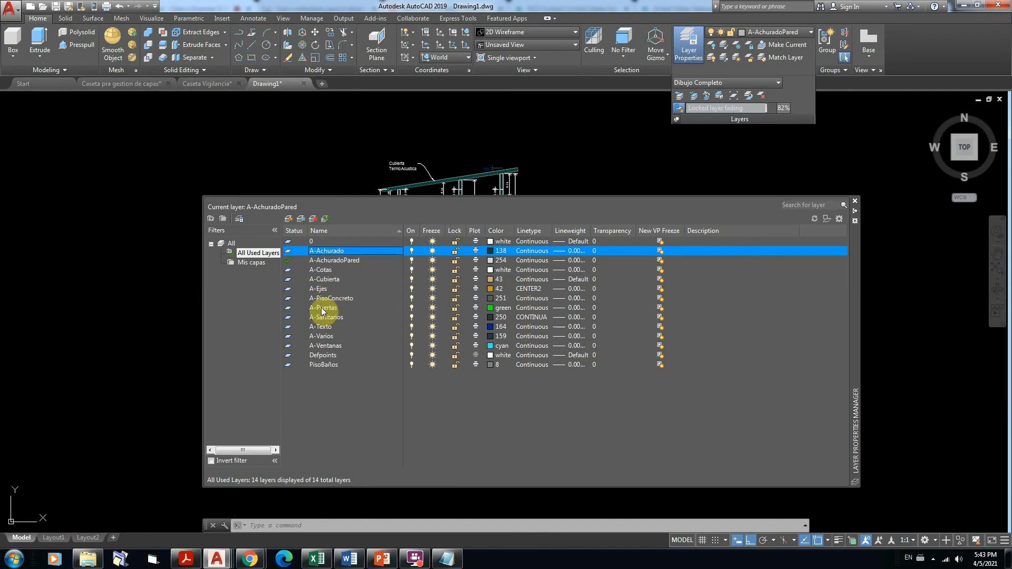
left_click_drag(323, 308, 255, 266)
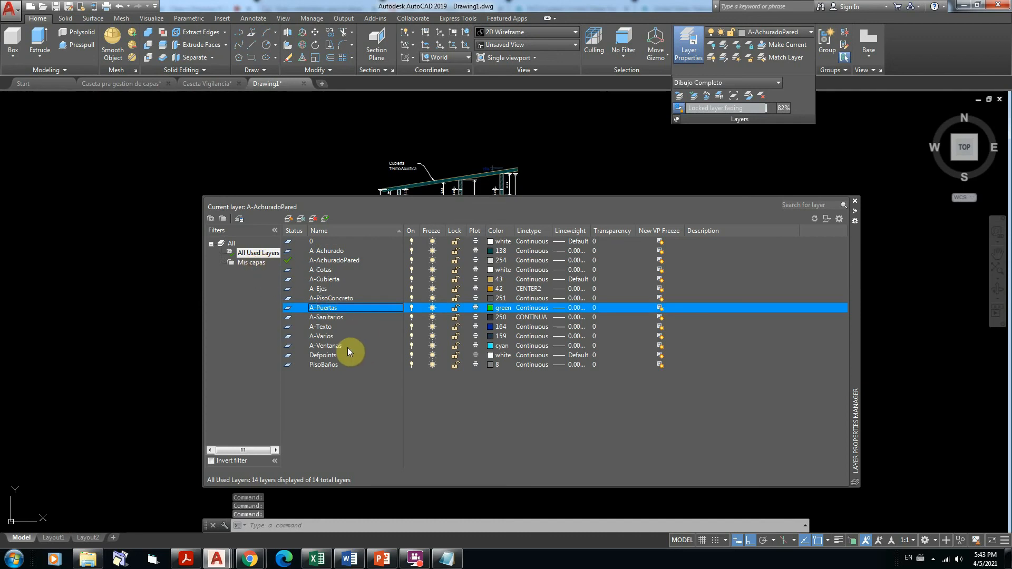
left_click_drag(327, 346, 258, 265)
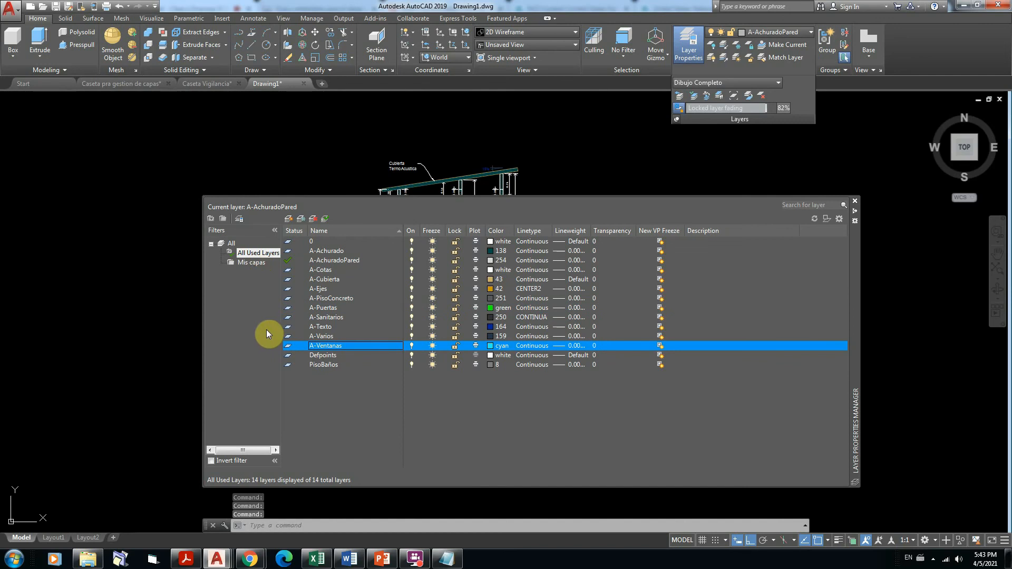
Activate the Mis capas filter and check which layers the current-layer list offers, without choosing one.
left_click(250, 262)
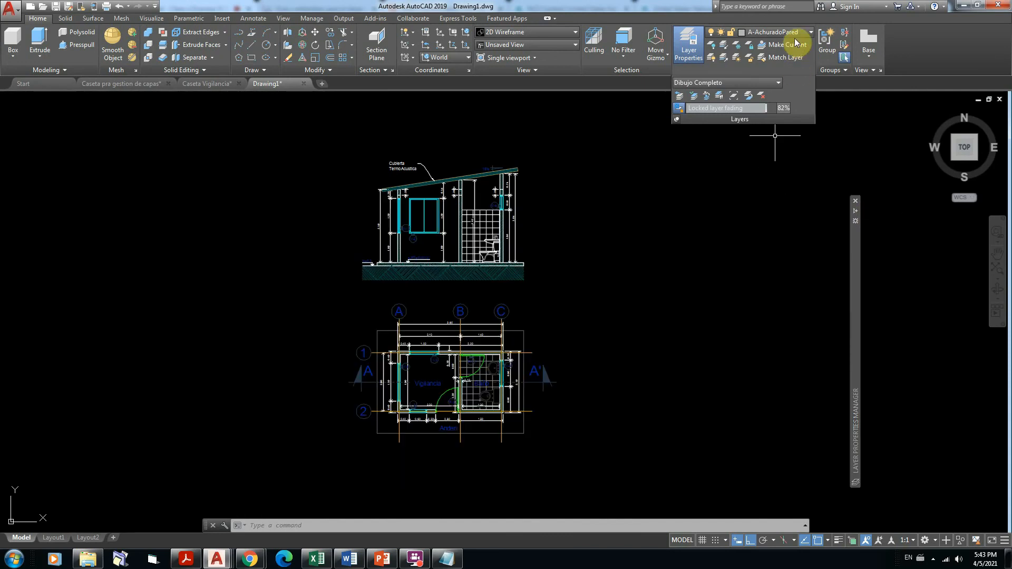
left_click(810, 31)
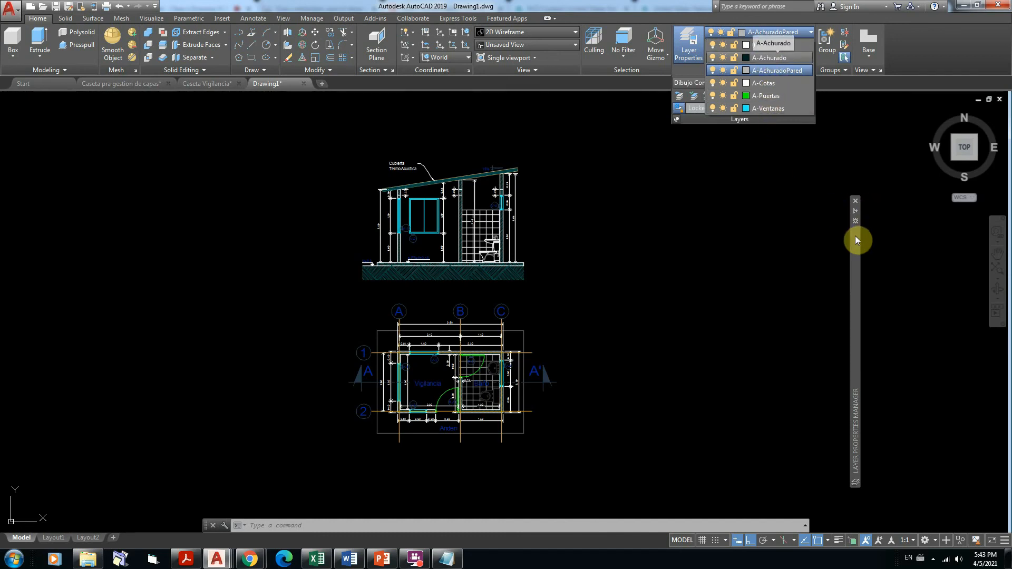
left_click(883, 216)
mouse_move(852, 236)
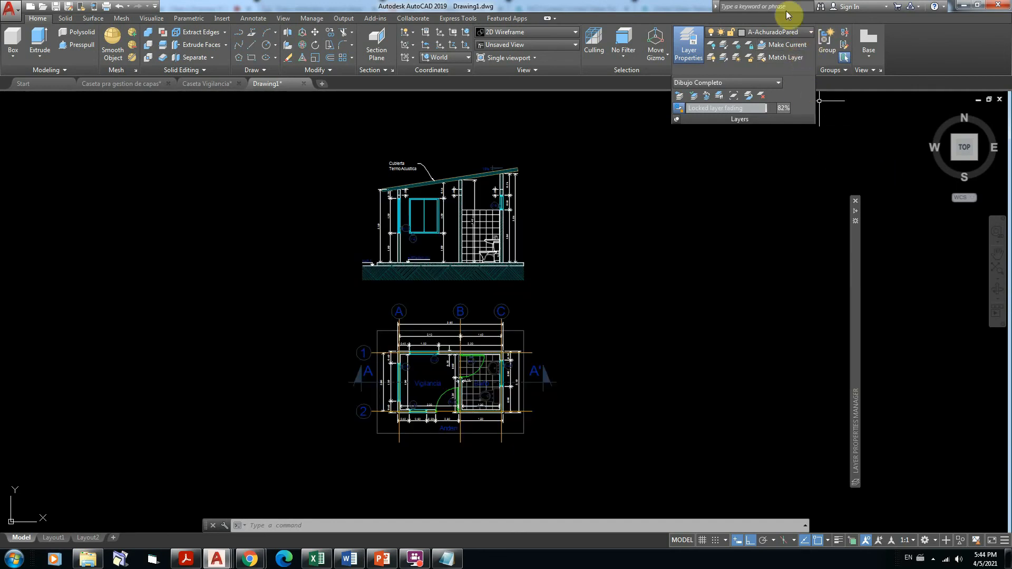
left_click(811, 33)
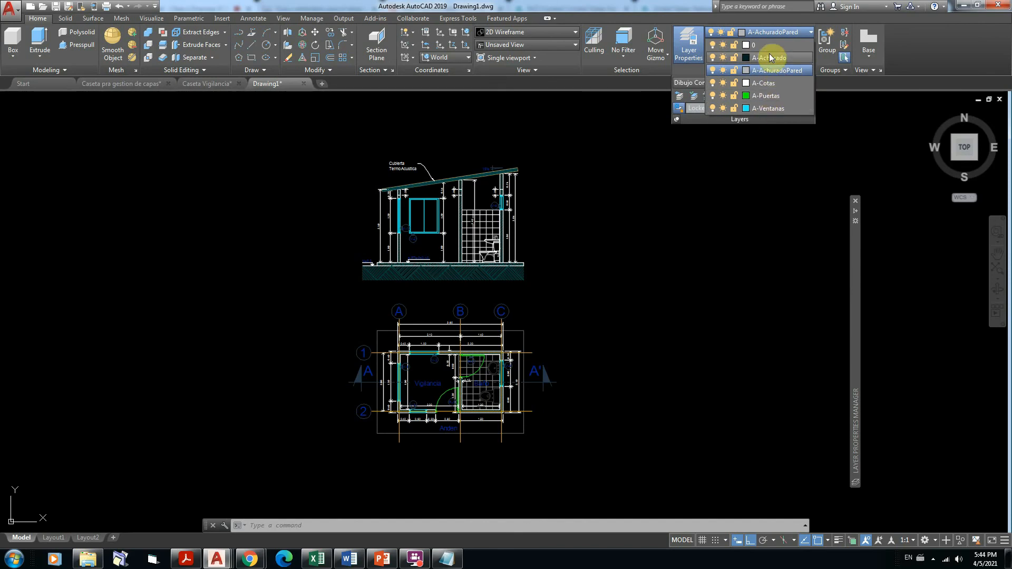
left_click(756, 192)
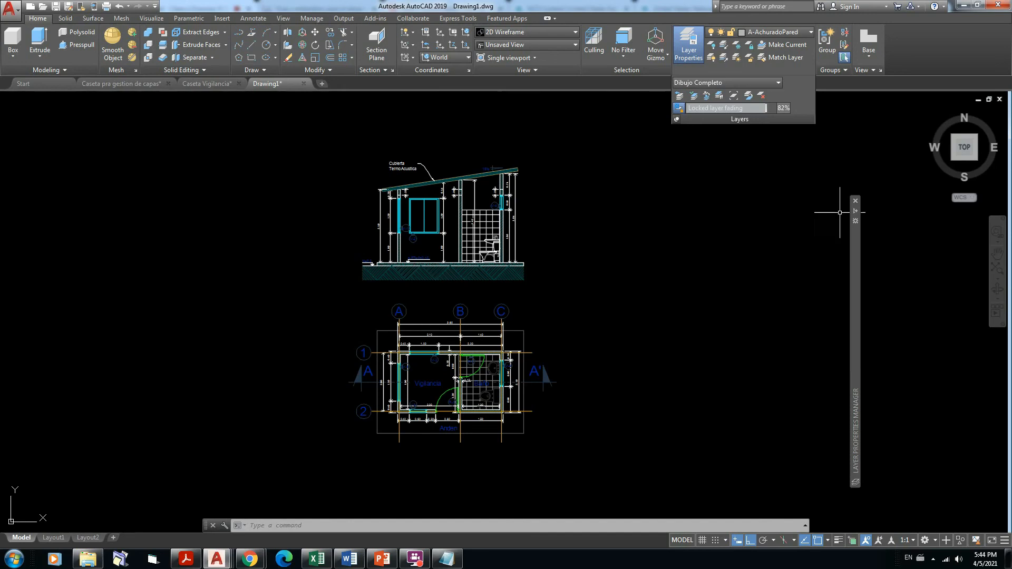
Switch back to the All Used Layers filter and check the current-layer list again without changing the layer.
left_click(859, 253)
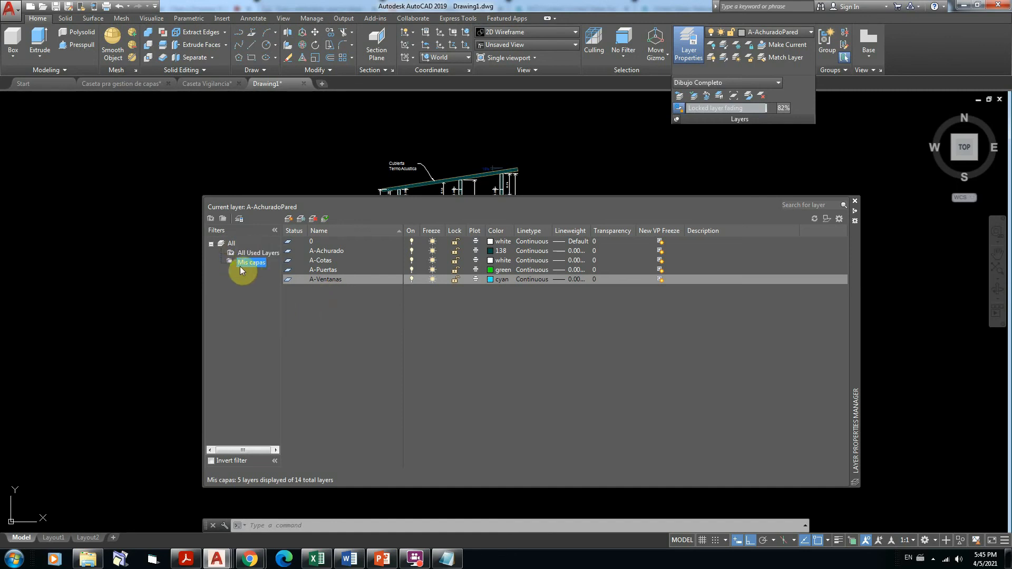
left_click(245, 251)
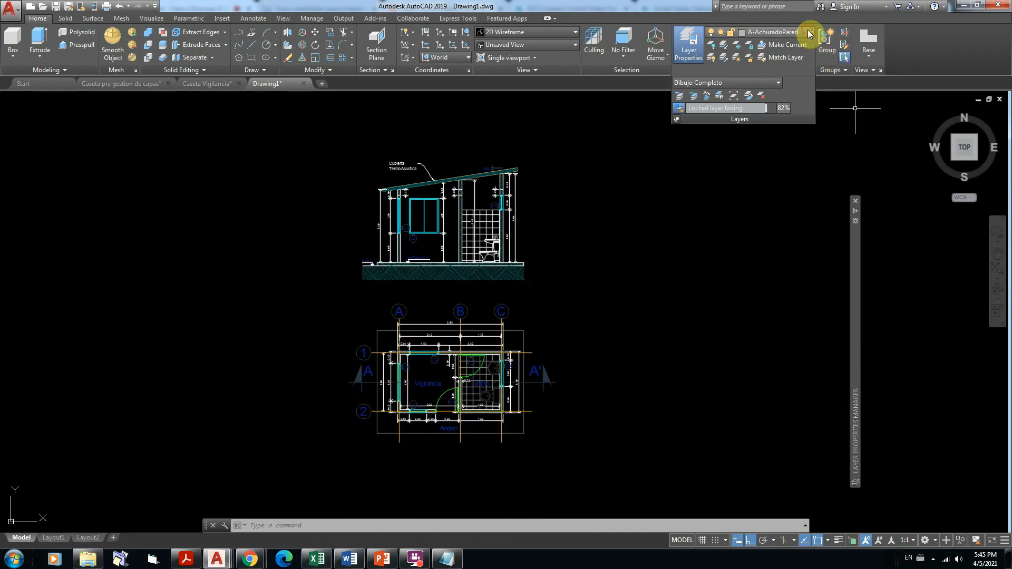
left_click(807, 31)
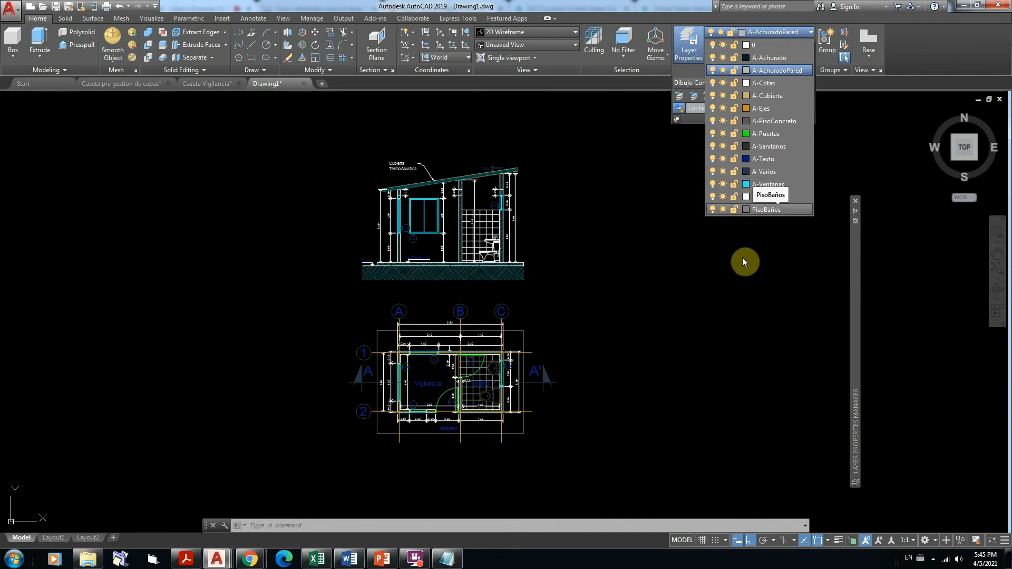
left_click(712, 326)
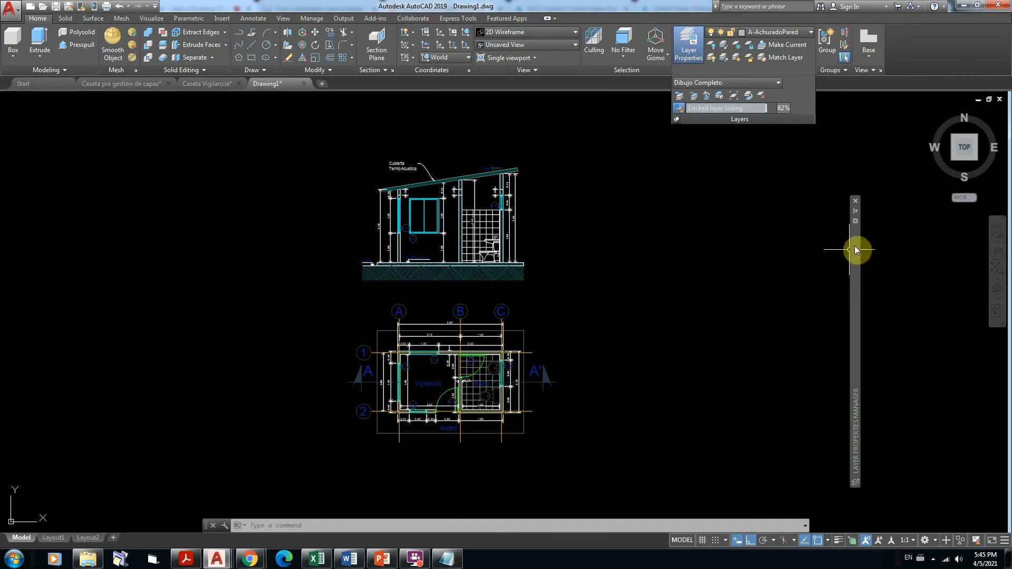
mouse_move(855, 245)
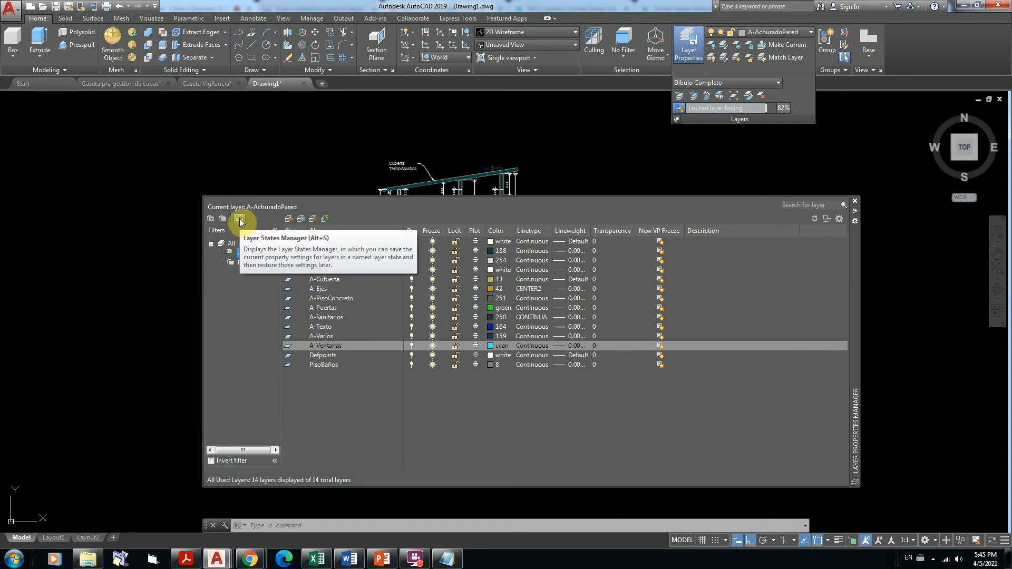
left_click(211, 219)
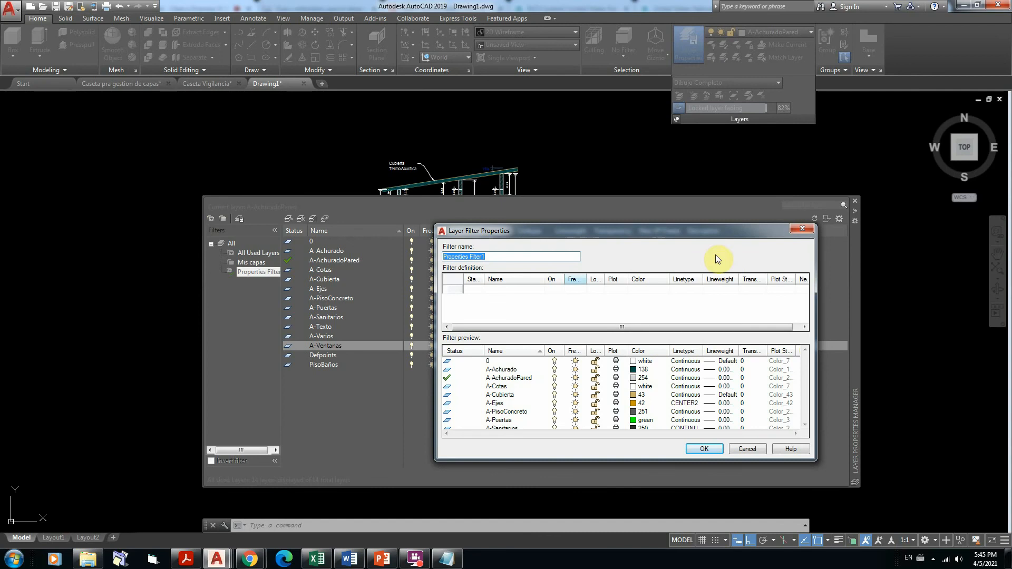
left_click(800, 228)
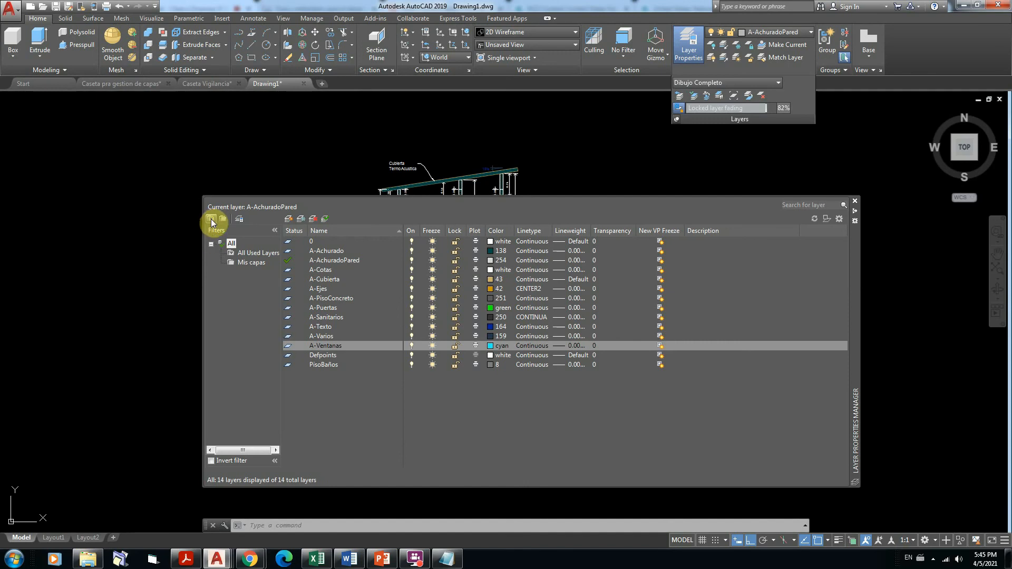
left_click(216, 307)
Start a new layer properties filter and try to give it the wildcard name a.*.
left_click(211, 217)
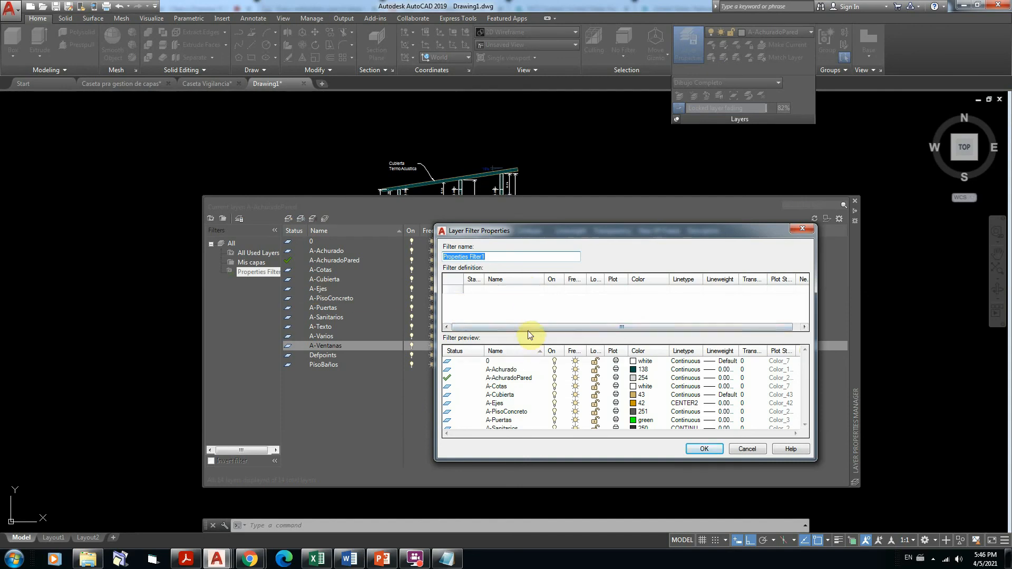
left_click(491, 257)
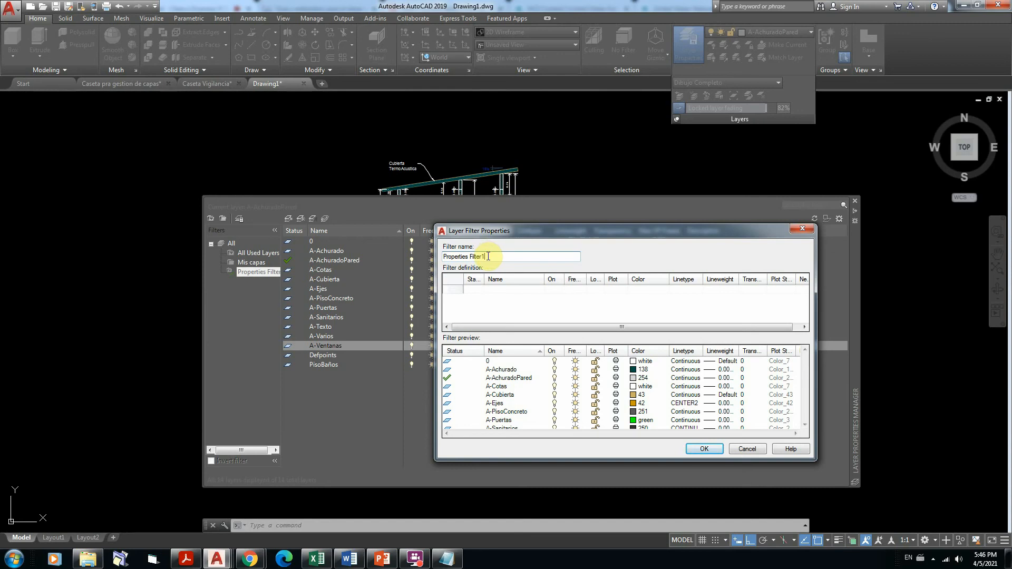
left_click_drag(486, 256, 431, 257)
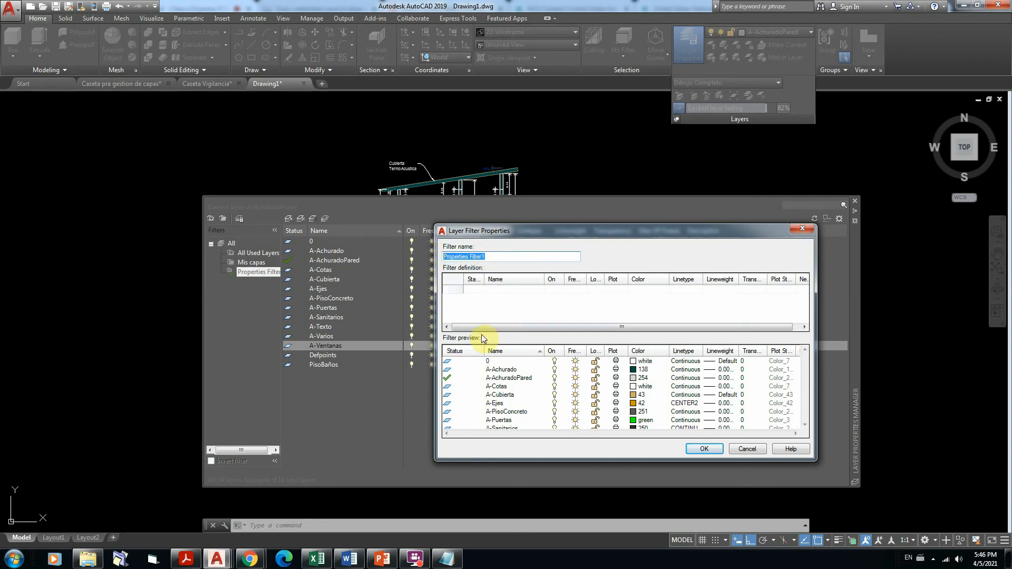
type("a8")
key("Return")
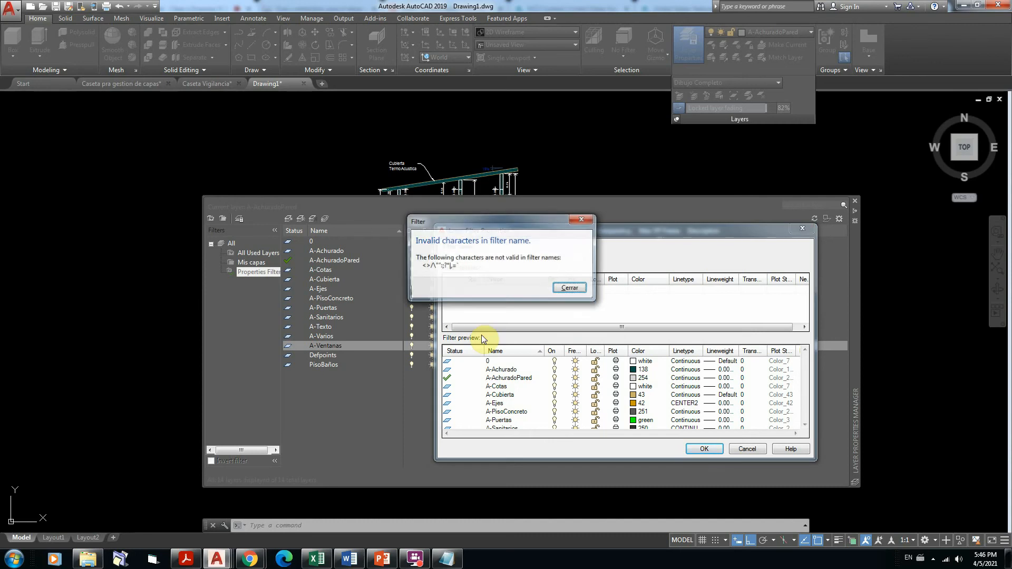
left_click(570, 288)
left_click(480, 291)
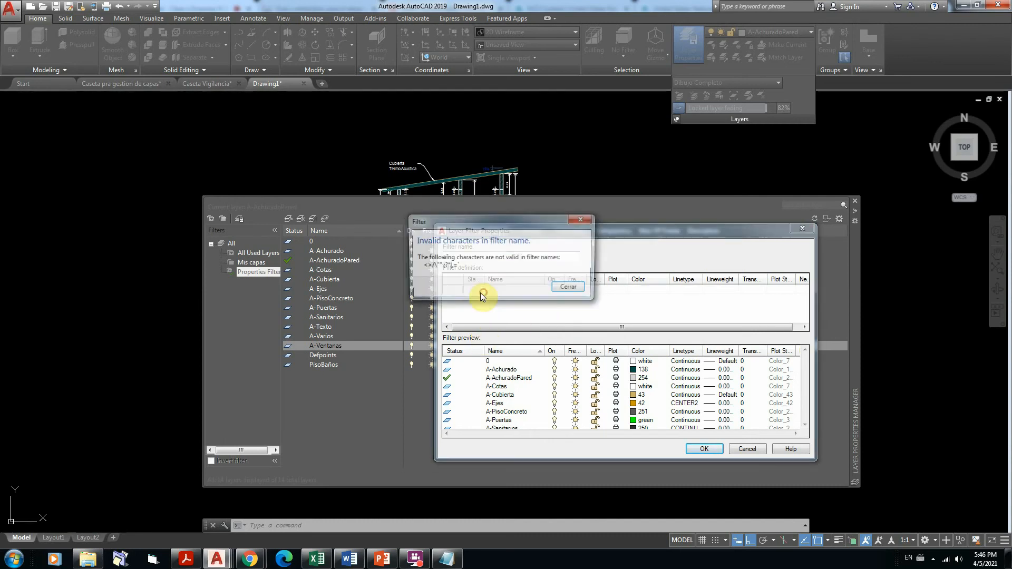
left_click(560, 290)
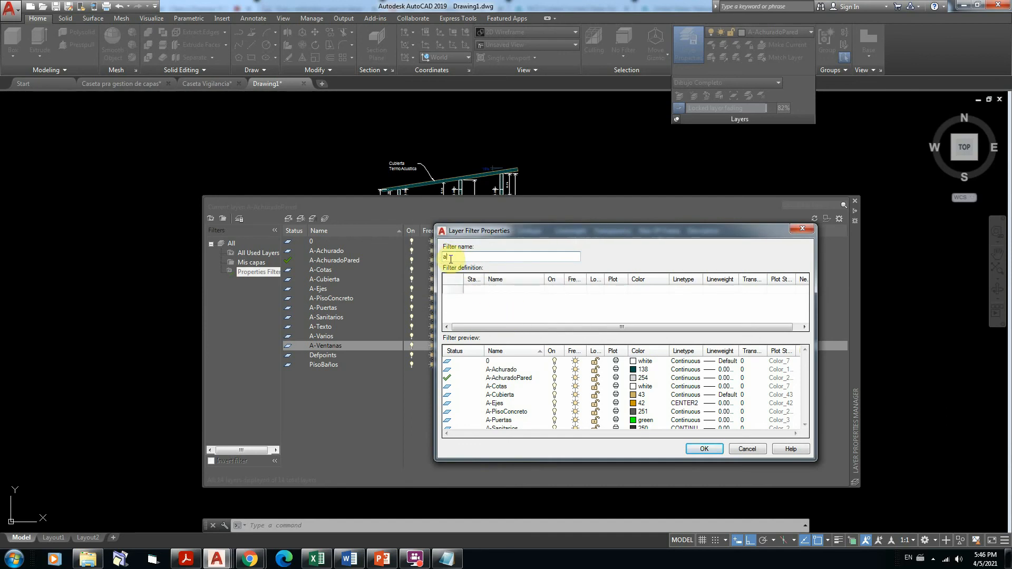
key("BackSpace")
key("Return")
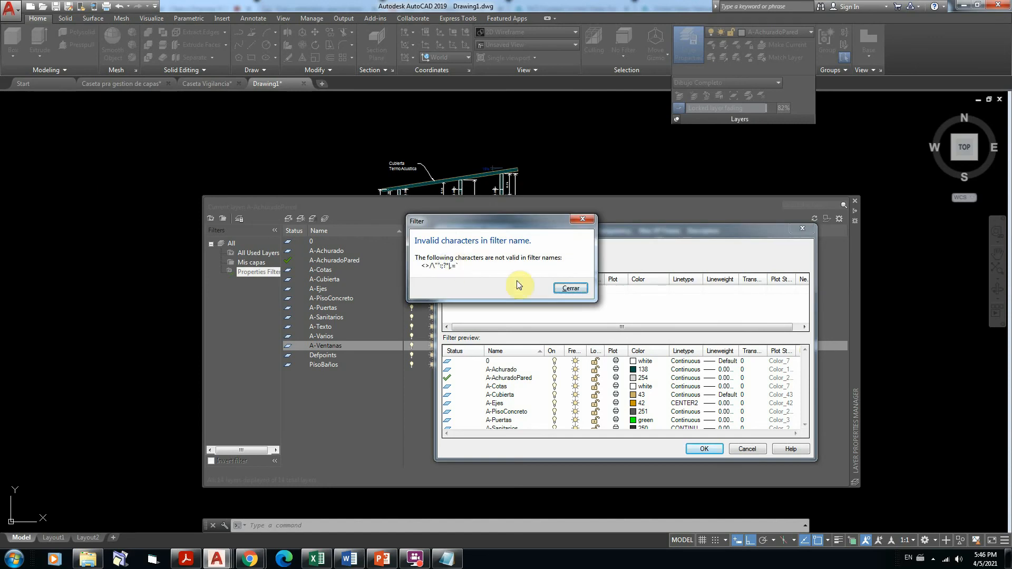
left_click(571, 288)
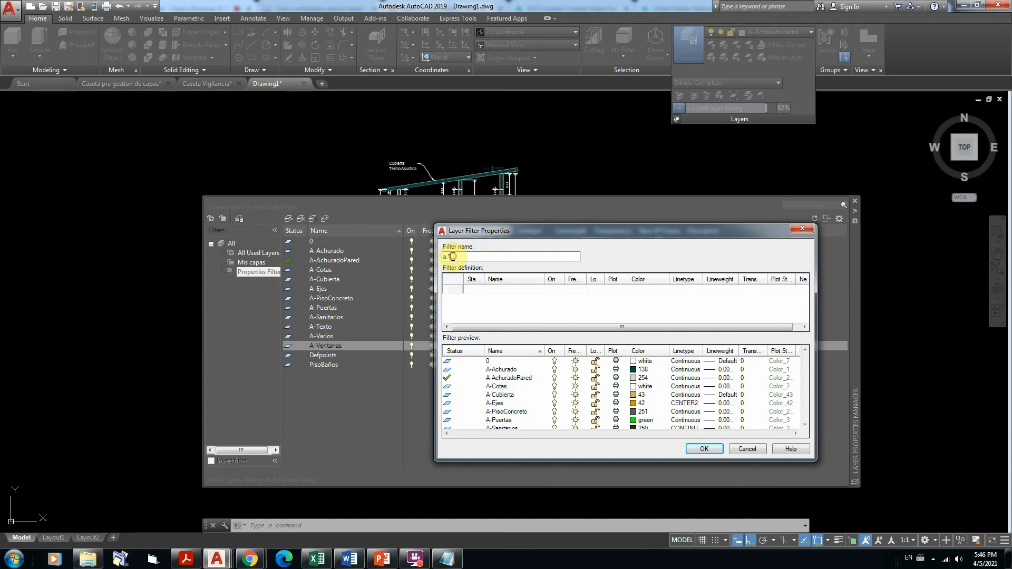
Clear the properties filter's name and try to work in the filter definition with the name left empty.
left_click_drag(452, 257, 440, 258)
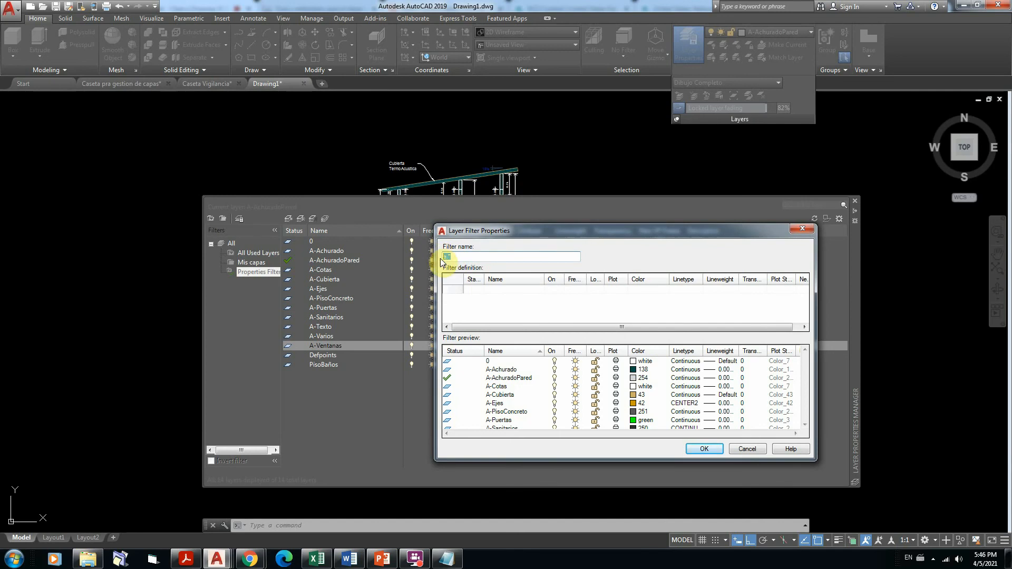
left_click(501, 284)
left_click(560, 291)
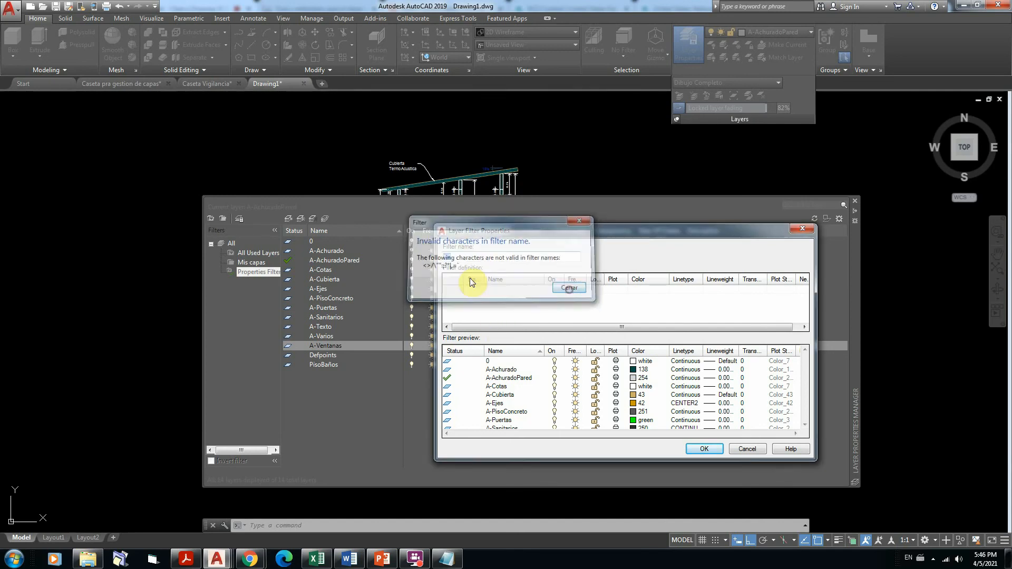
key("Delete")
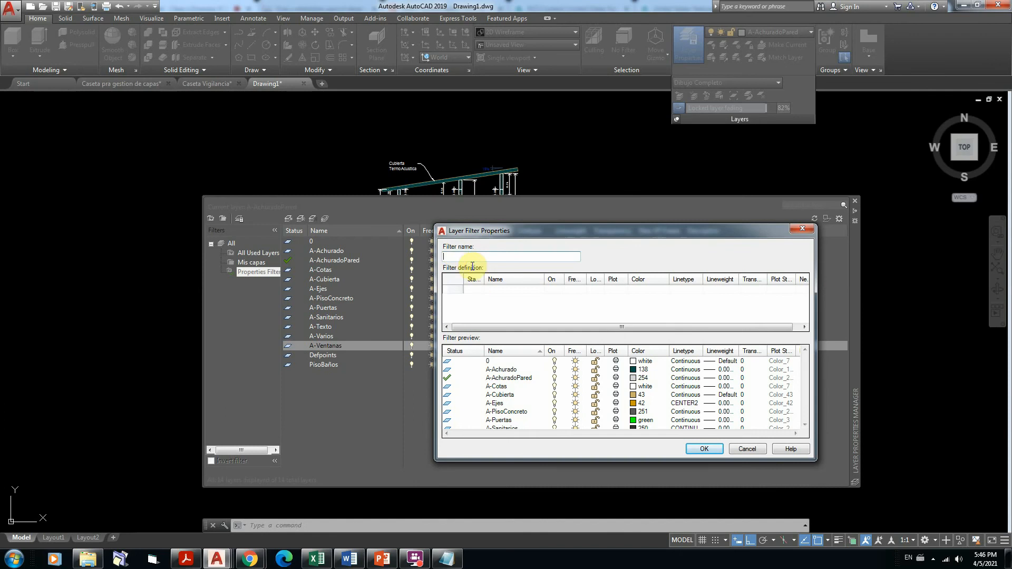
left_click(501, 278)
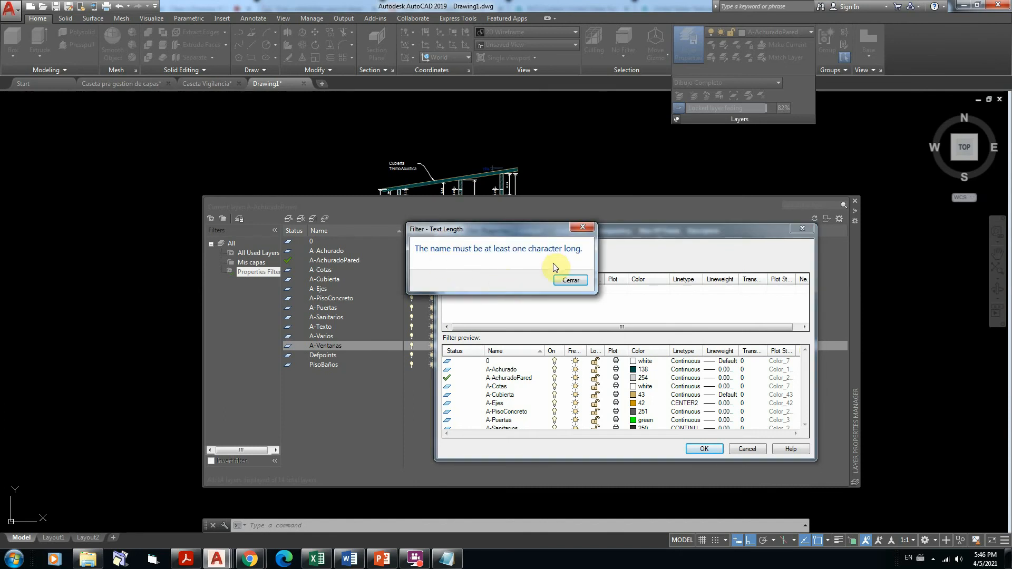
left_click(573, 283)
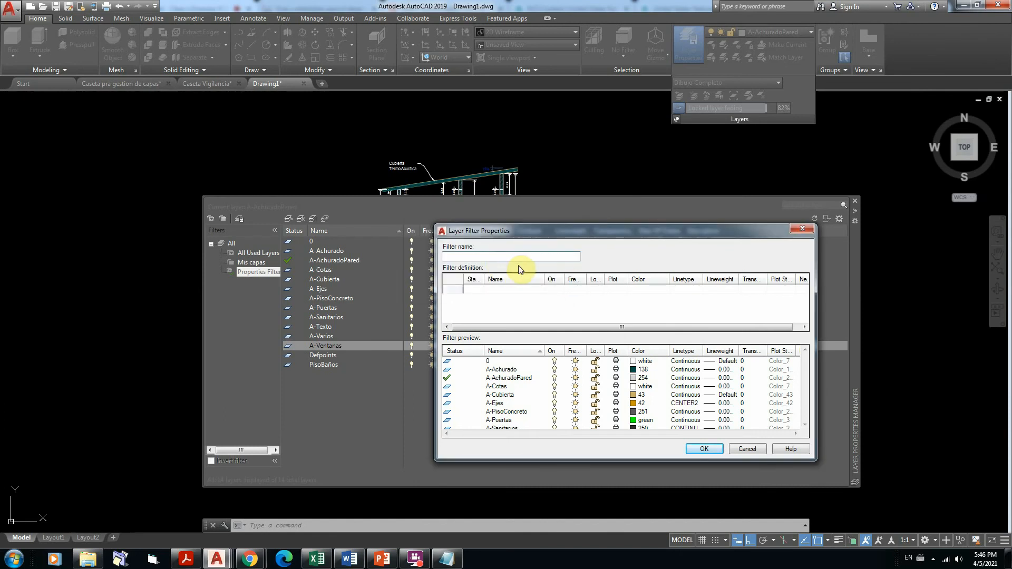
left_click(502, 278)
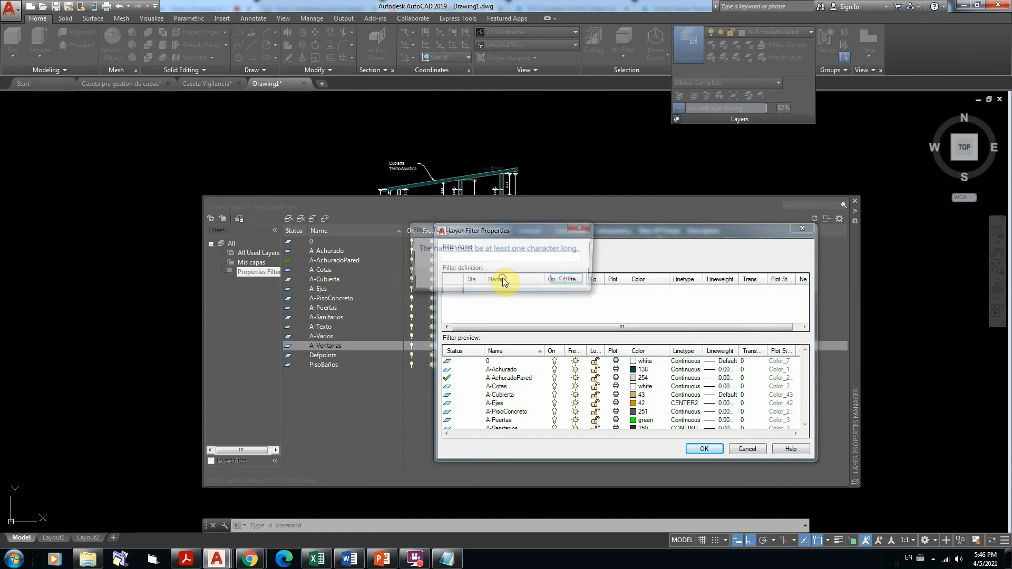
left_click(557, 286)
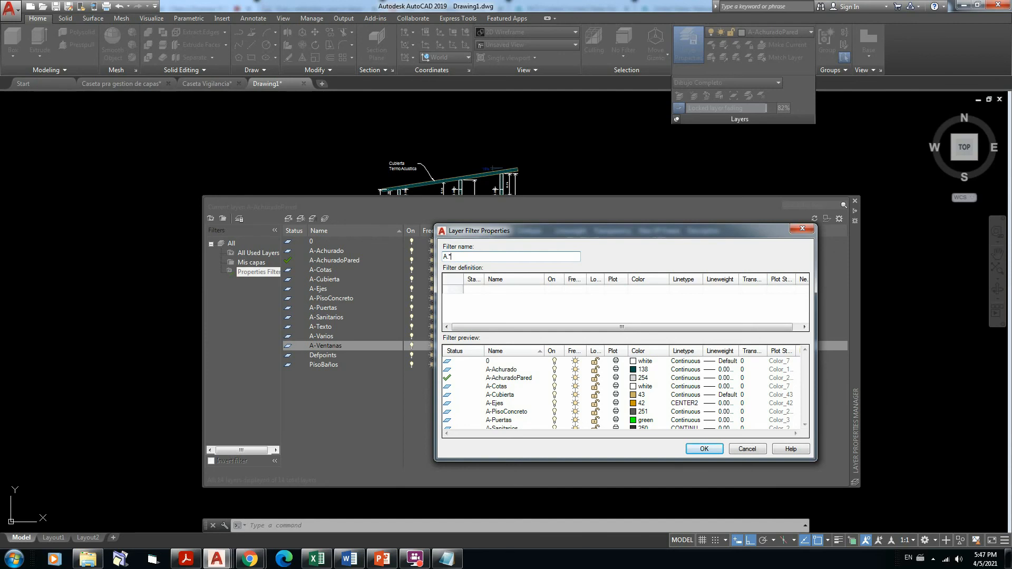
Try the wildcard names A.* and A* for the new properties filter.
type("A.*")
left_click(502, 281)
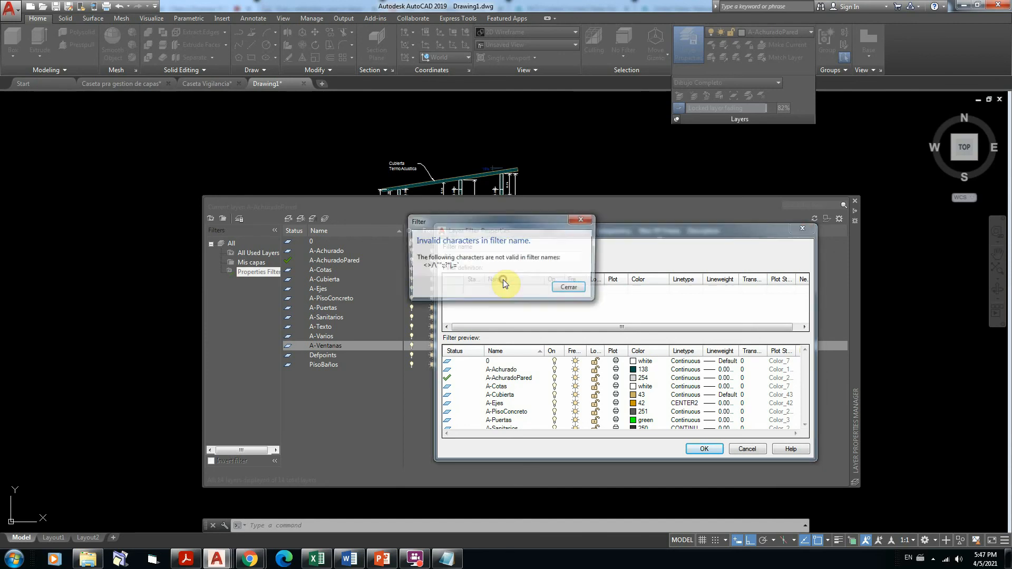
left_click(568, 288)
left_click(452, 255)
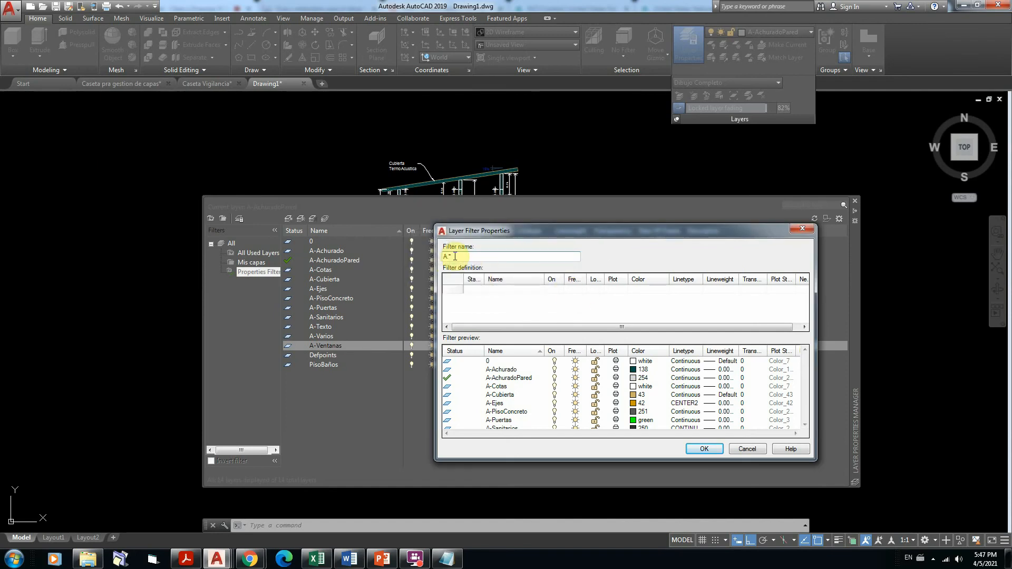
key("BackSpace")
key("BackSpace")
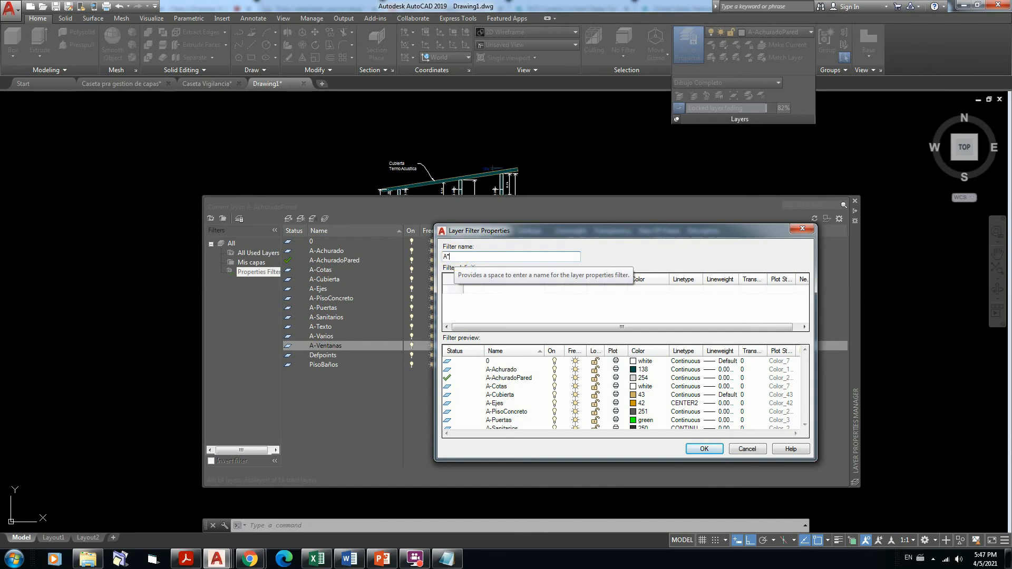
type("*")
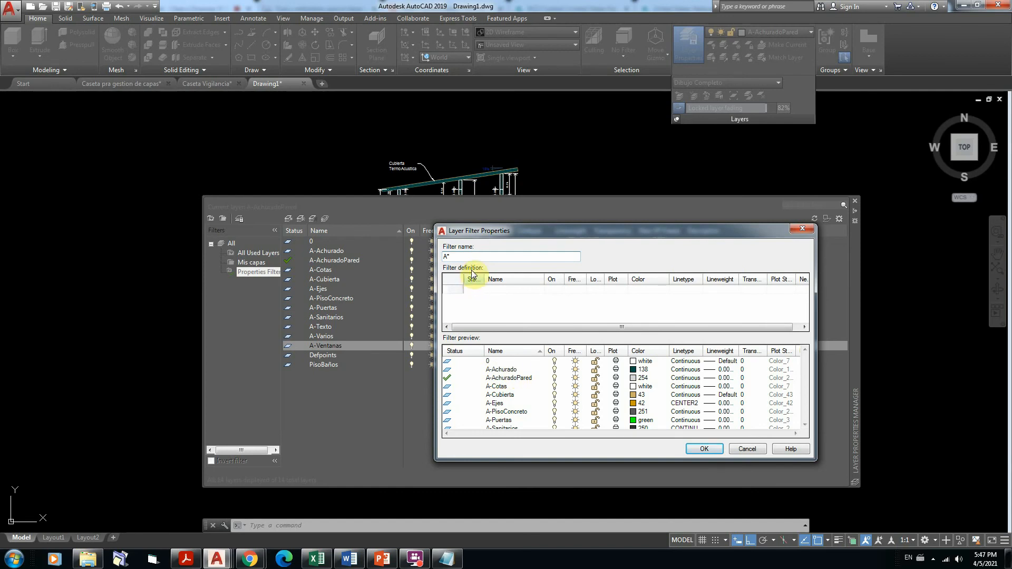
left_click(510, 280)
left_click(567, 288)
Clear the wildcard filter name and discard the unfinished properties filter.
left_click_drag(462, 258, 430, 257)
key("BackSpace")
left_click(504, 279)
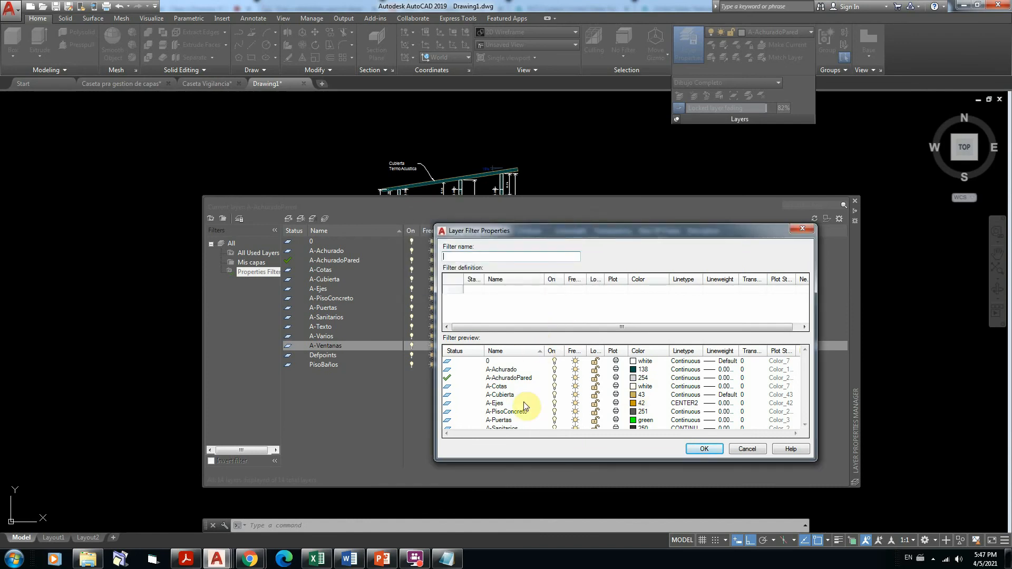
left_click(801, 229)
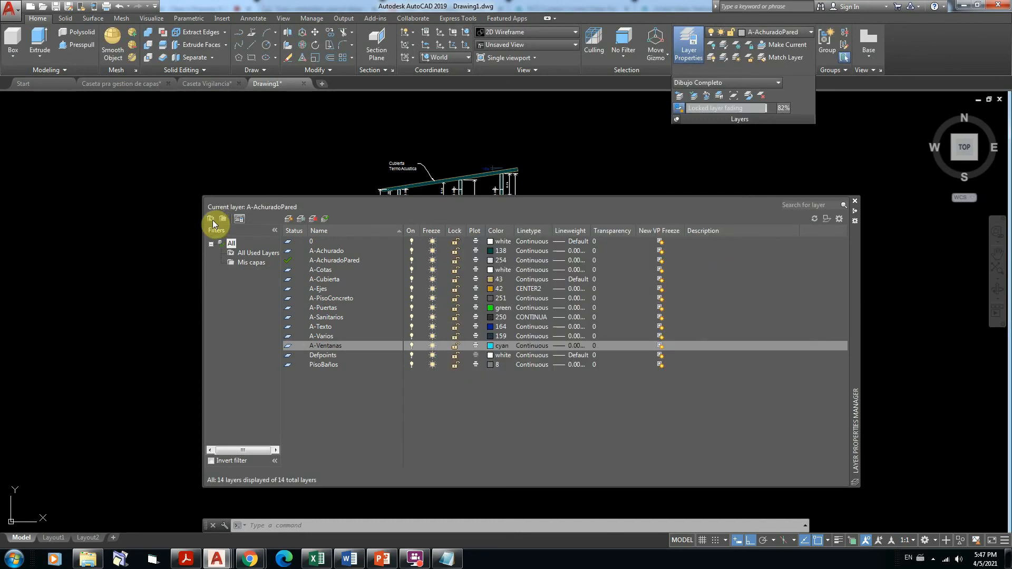
Create a new layer properties filter named a, leaving its filter definition empty.
left_click(211, 220)
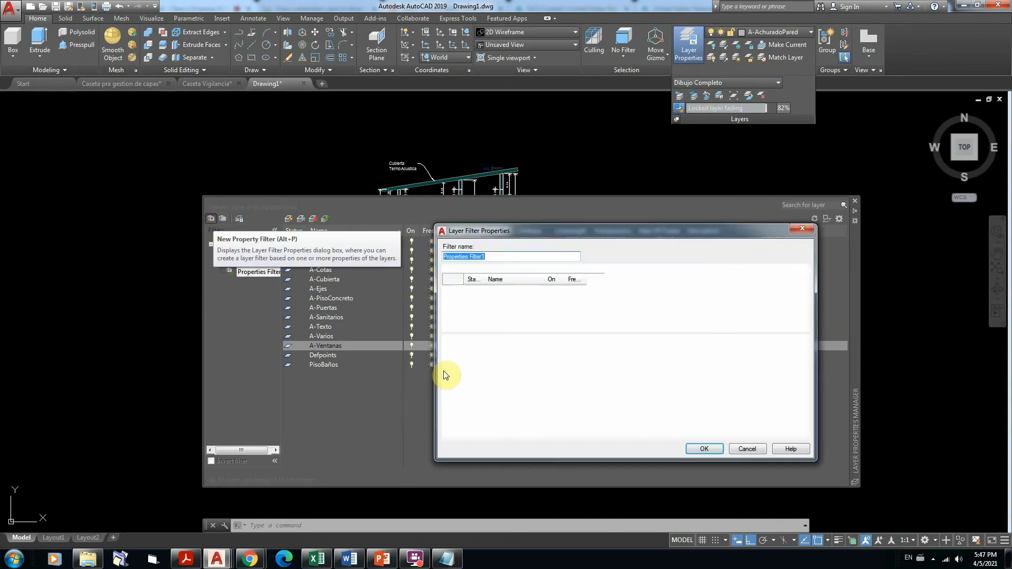
left_click(507, 280)
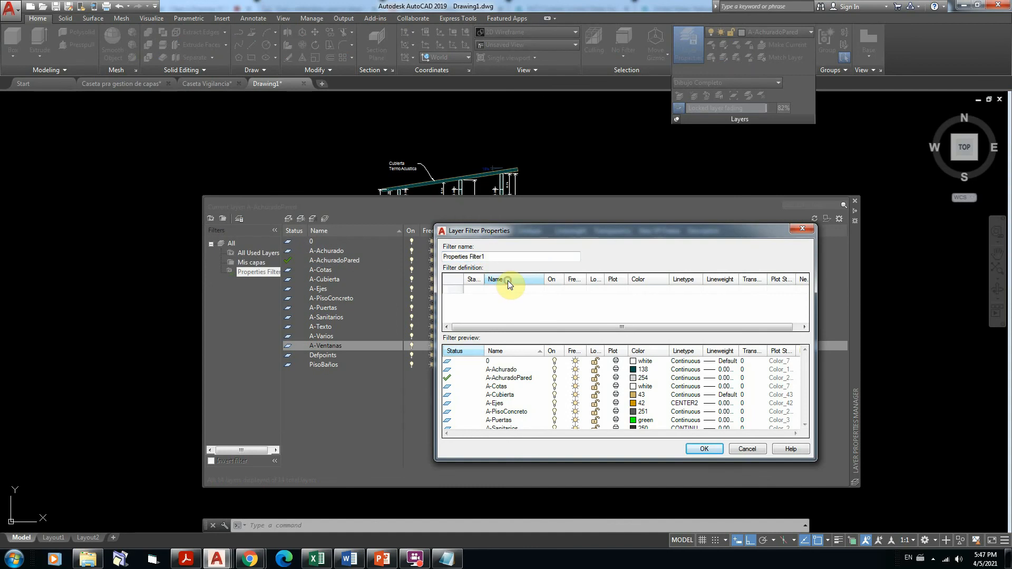
left_click(486, 256)
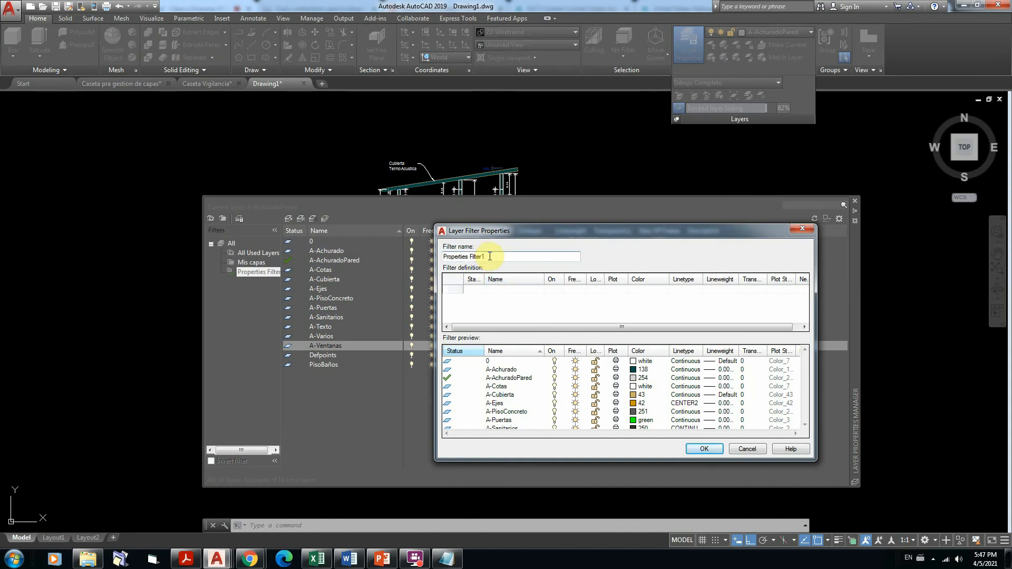
left_click_drag(490, 257, 436, 255)
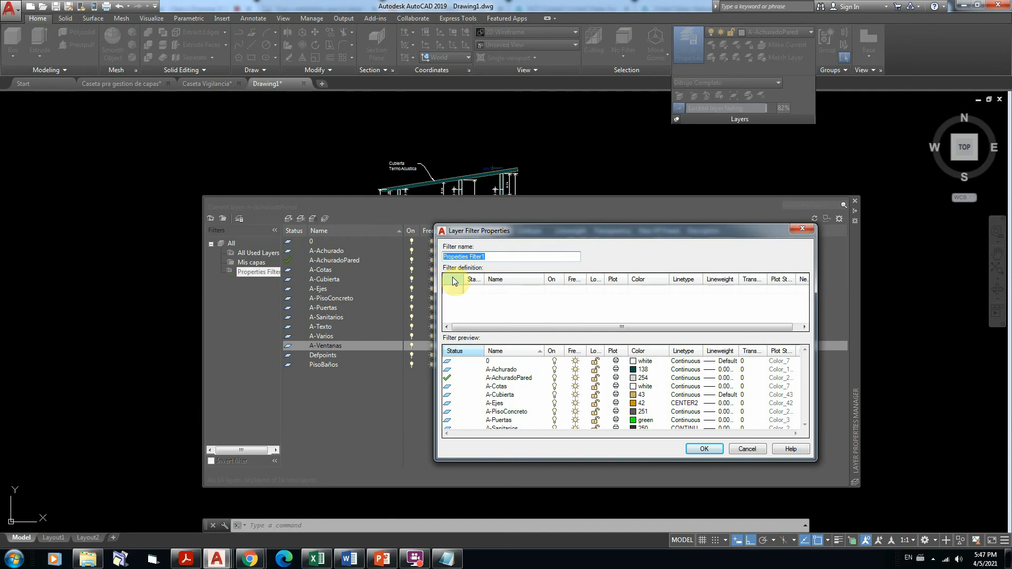
type("a")
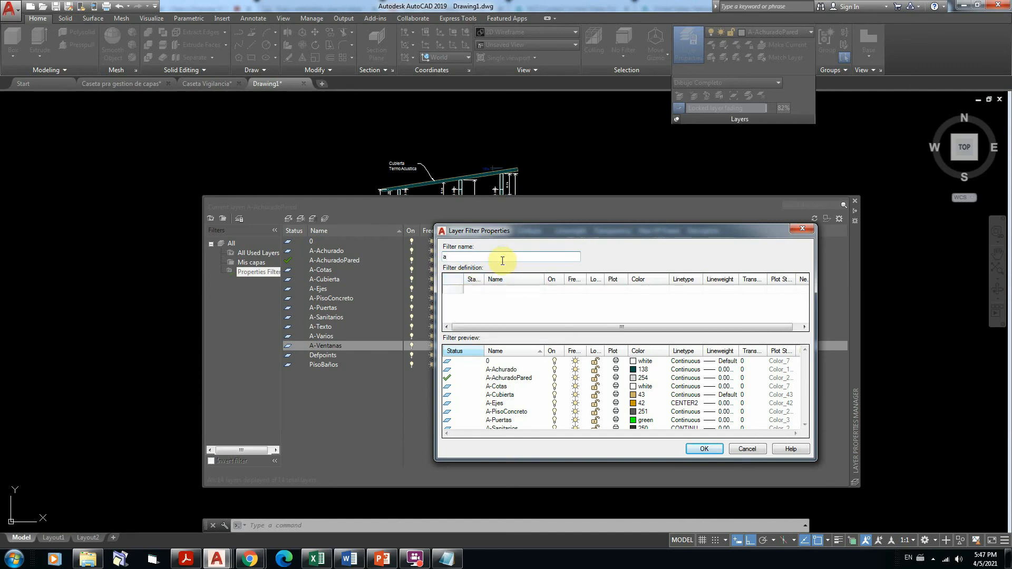
key("Return")
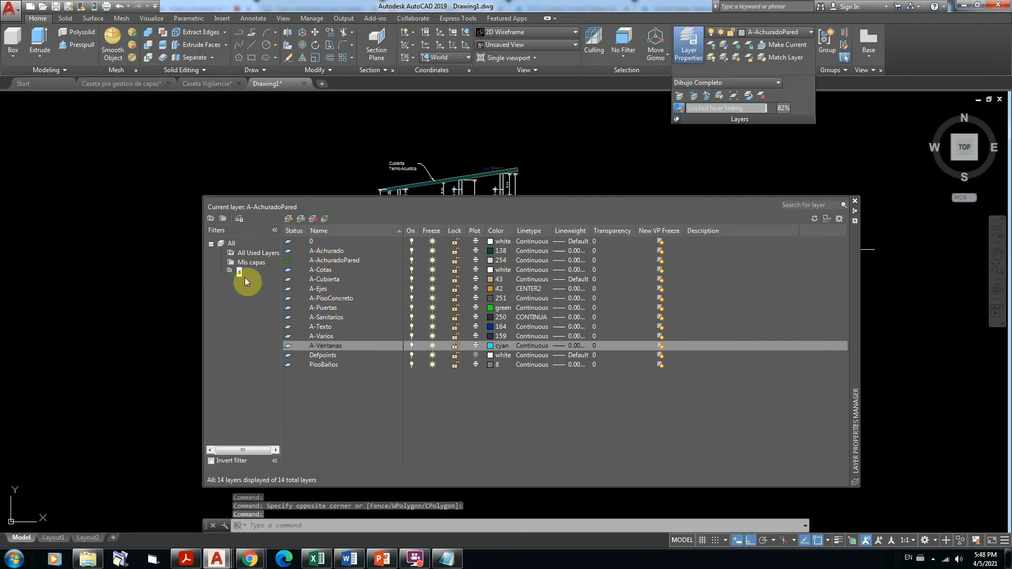
Activate the properties filter a and try to rename it a* in the filter tree.
left_click(238, 271)
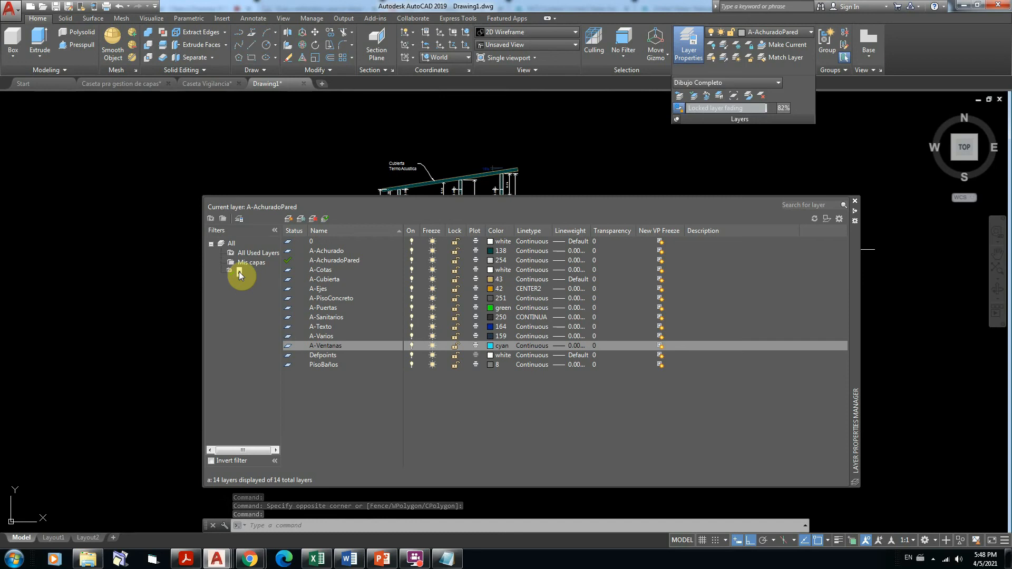
left_click(240, 271)
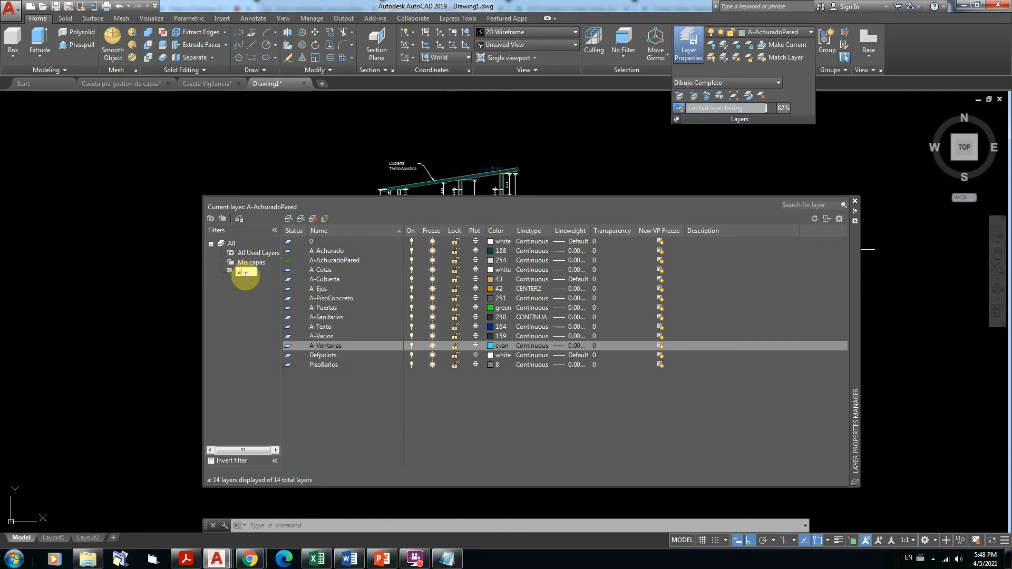
type("8")
key("BackSpace")
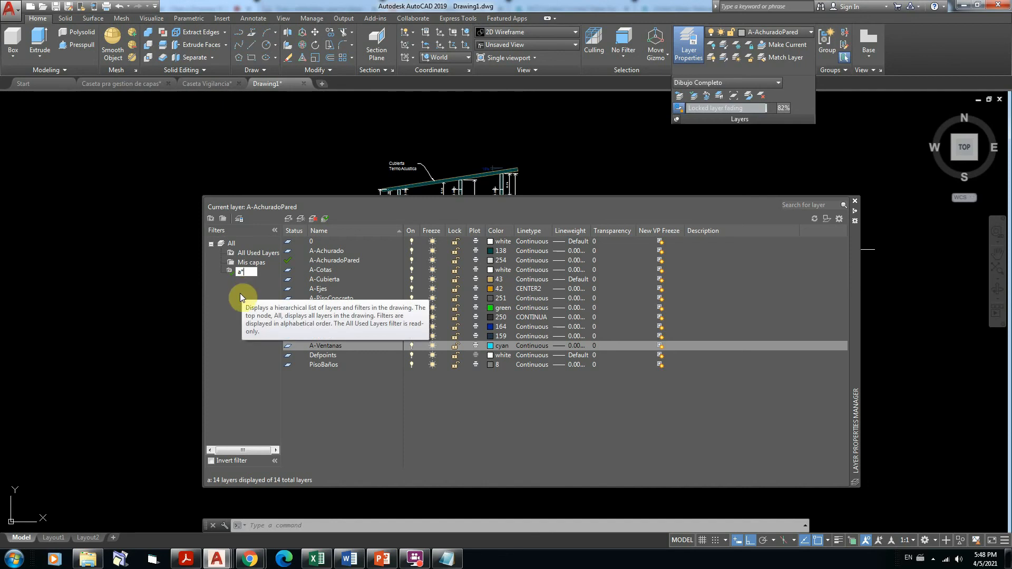
key("Return")
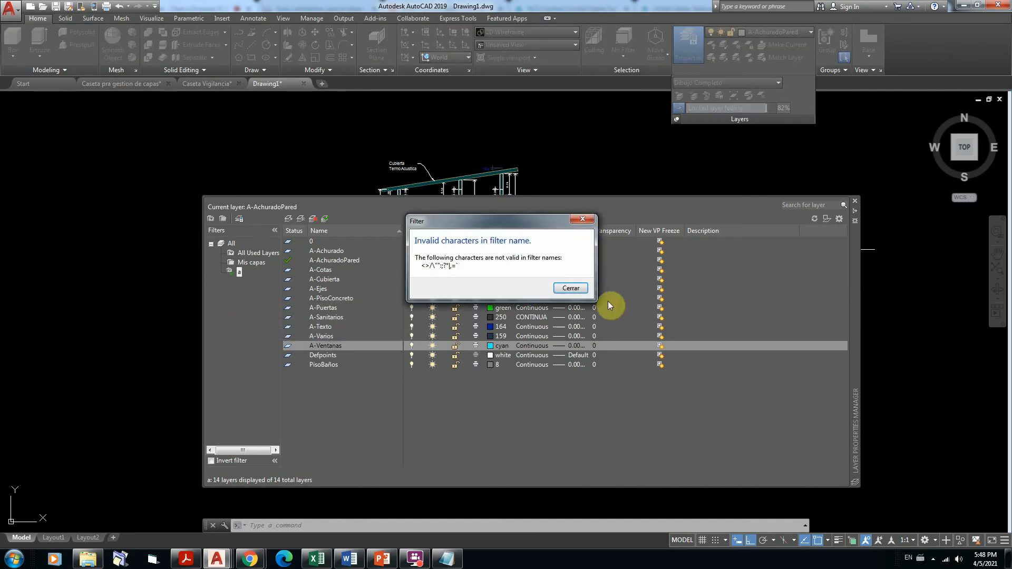
left_click(563, 287)
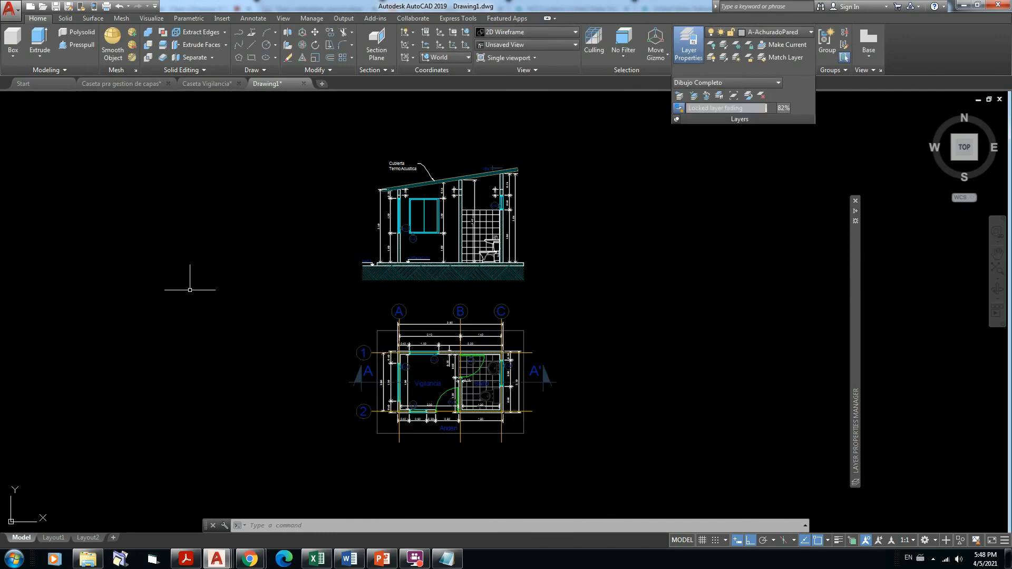